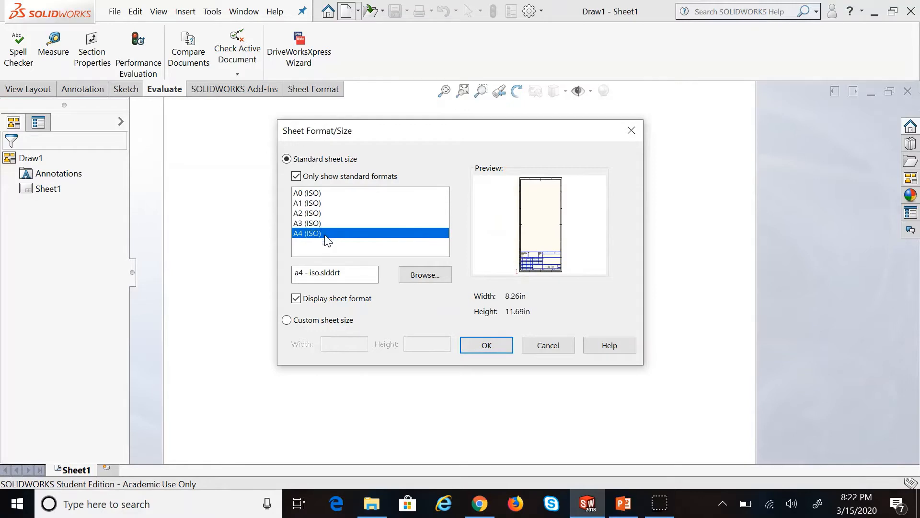
Create the drawing sheet with the standard A2 (ISO) size and its sheet format displayed.
{"action": "left_click", "coordinate": [307, 250]}
{"action": "left_click", "coordinate": [306, 223]}
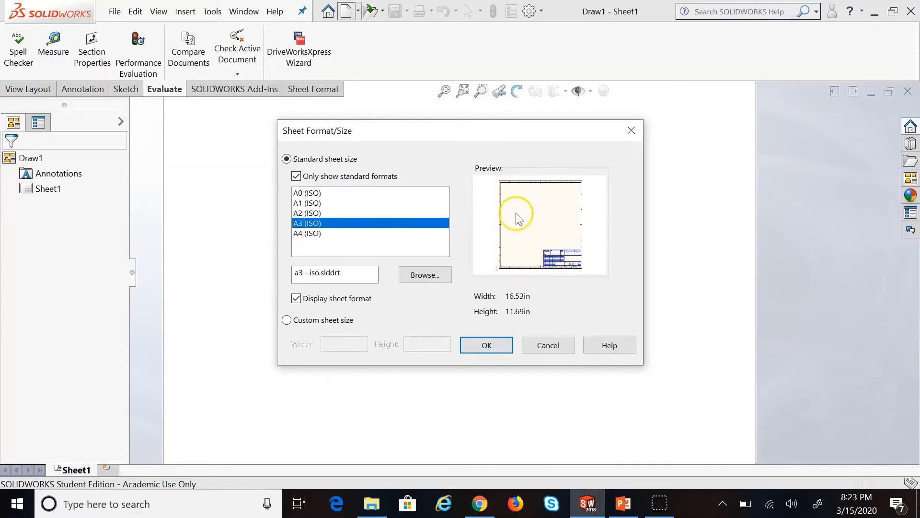
{"action": "left_click", "coordinate": [324, 203]}
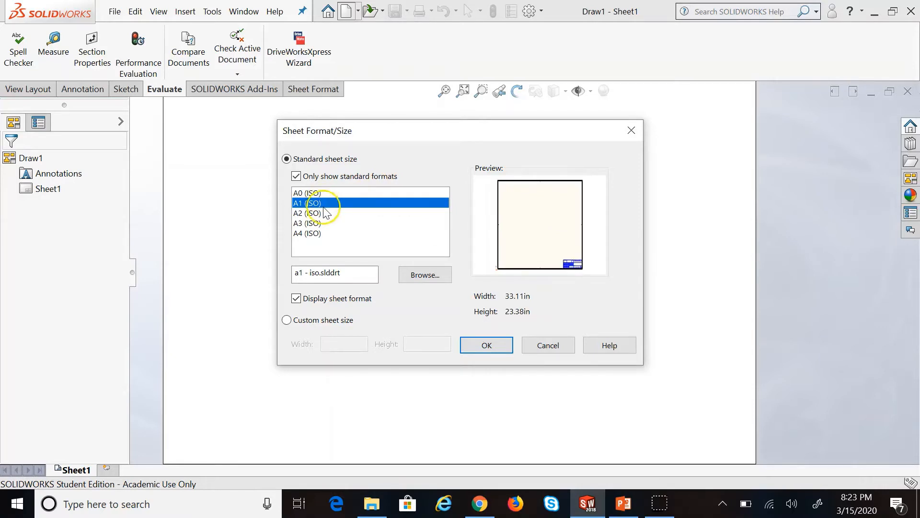
{"action": "left_click", "coordinate": [323, 213]}
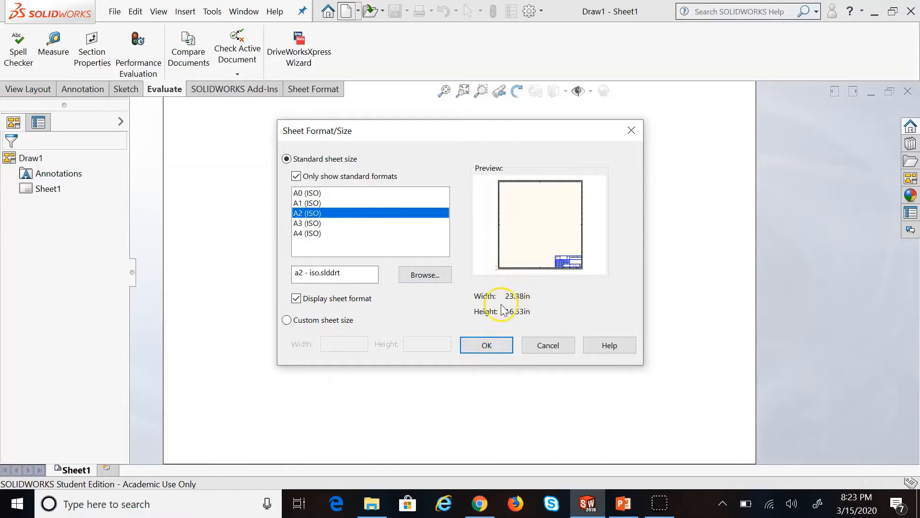
{"action": "left_click", "coordinate": [490, 344]}
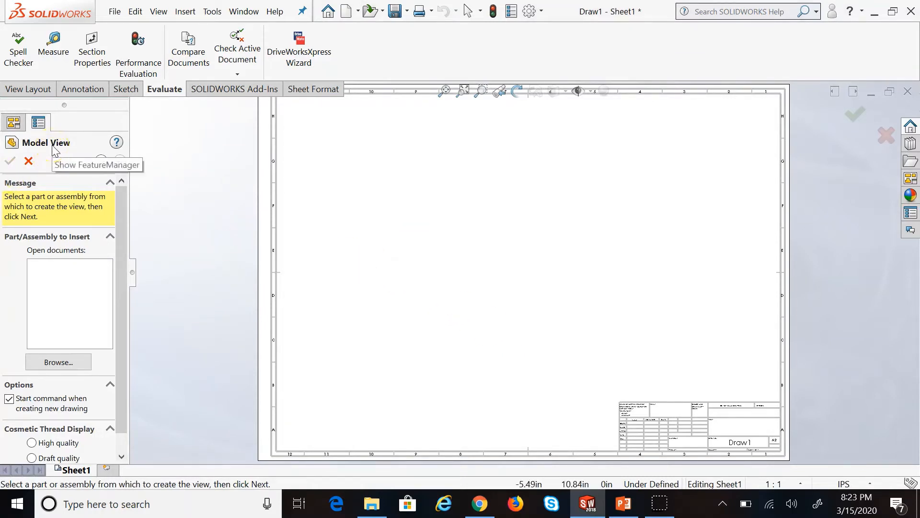
Load the part chamfer_machinedhole_thread from Downloads as the source model for the drawing views.
{"action": "left_click", "coordinate": [59, 291]}
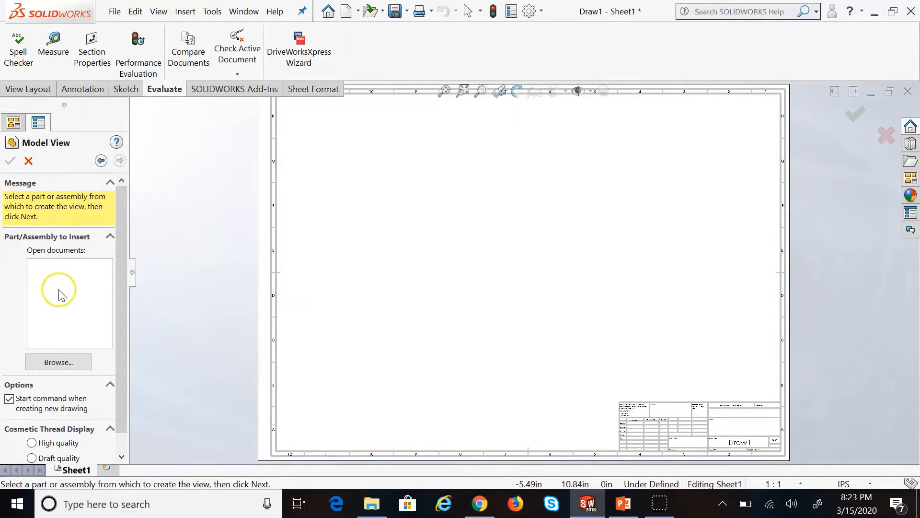
{"action": "left_click", "coordinate": [123, 309]}
{"action": "left_click_drag", "start_coordinate": [123, 309], "coordinate": [122, 285]}
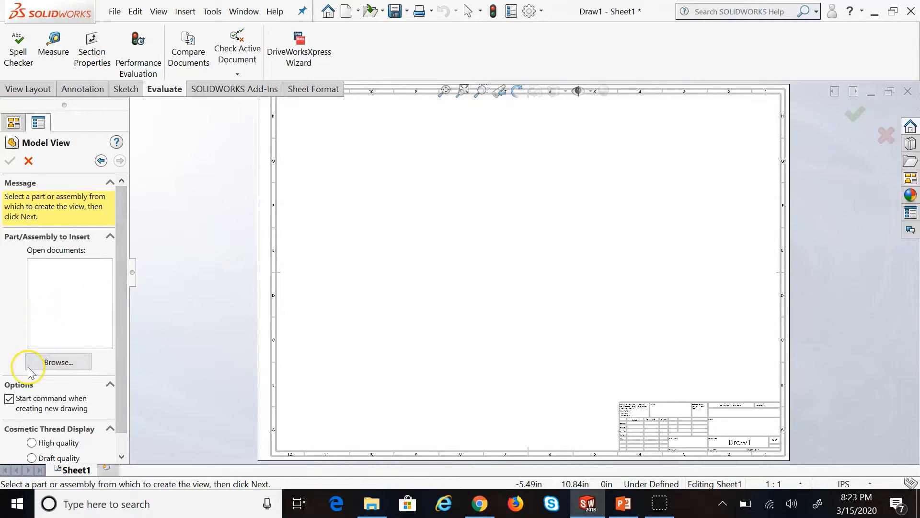
{"action": "left_click", "coordinate": [52, 367]}
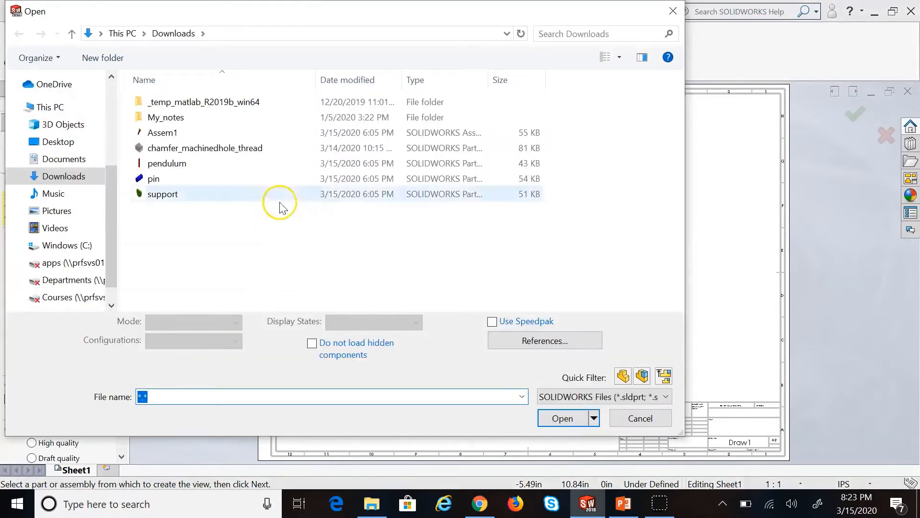
{"action": "left_click", "coordinate": [235, 152]}
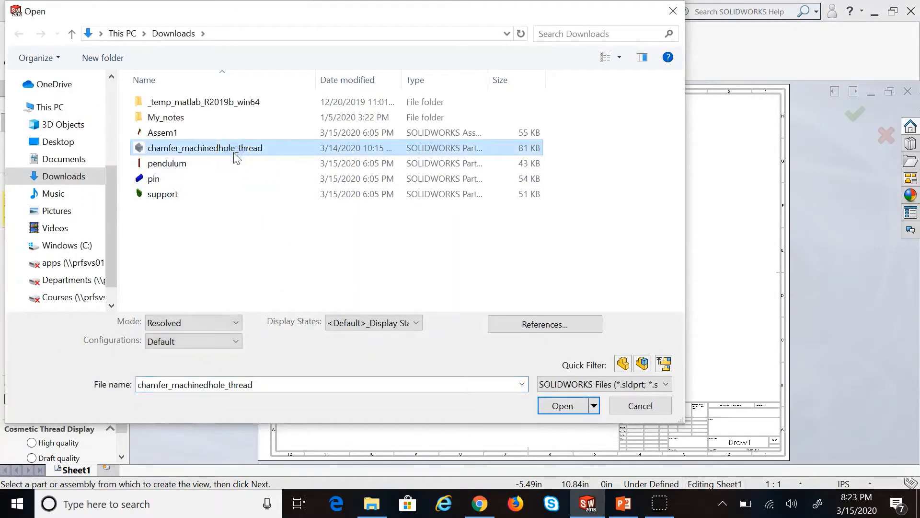
{"action": "double_click", "coordinate": [235, 149]}
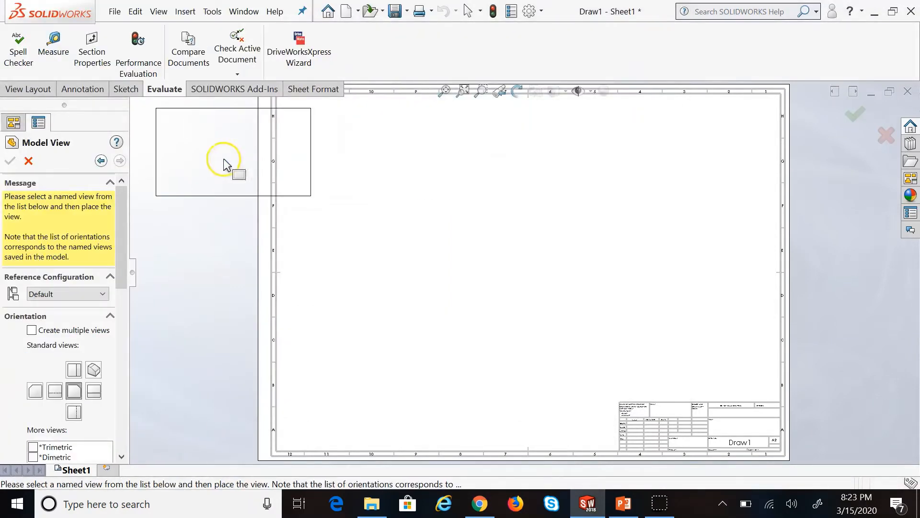
Place the part's front view at the sheet's lower left, with projected top, right-side and isometric views around it.
{"action": "left_click_drag", "start_coordinate": [122, 225], "coordinate": [110, 261]}
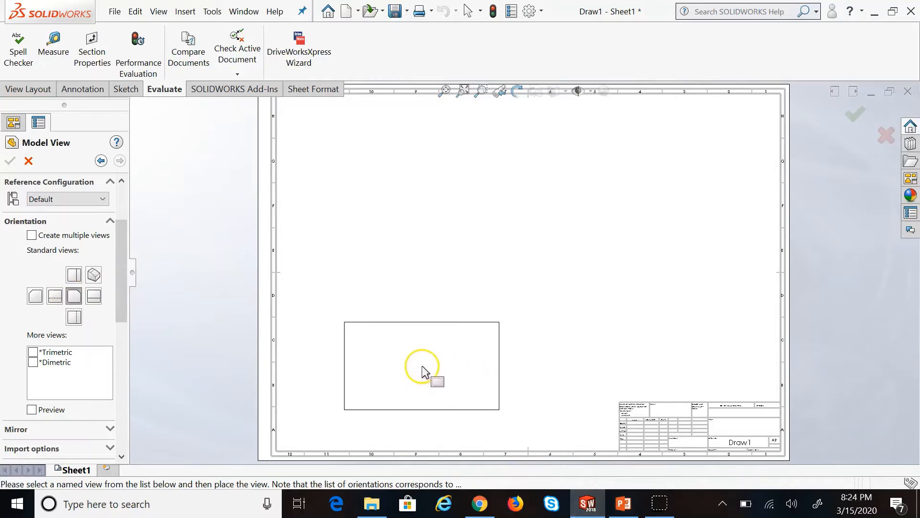
{"action": "left_click", "coordinate": [395, 360]}
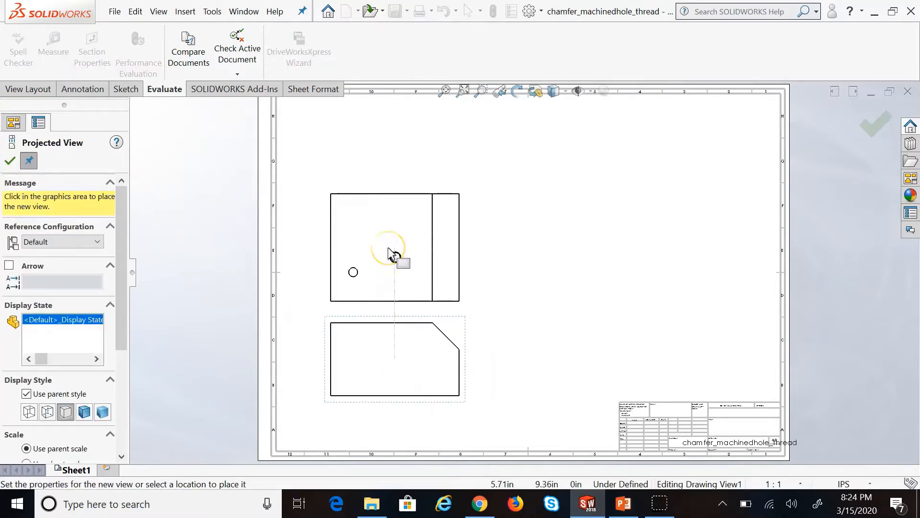
{"action": "left_click", "coordinate": [392, 219]}
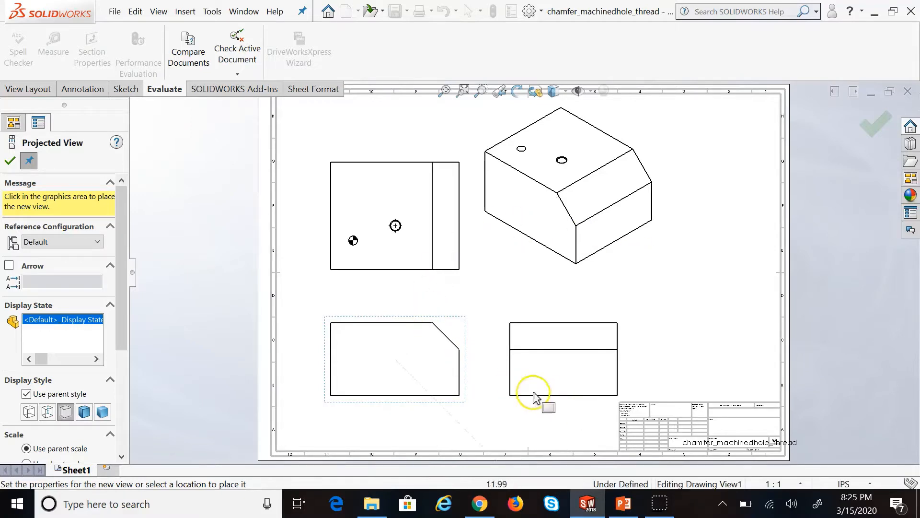
{"action": "left_click", "coordinate": [10, 161]}
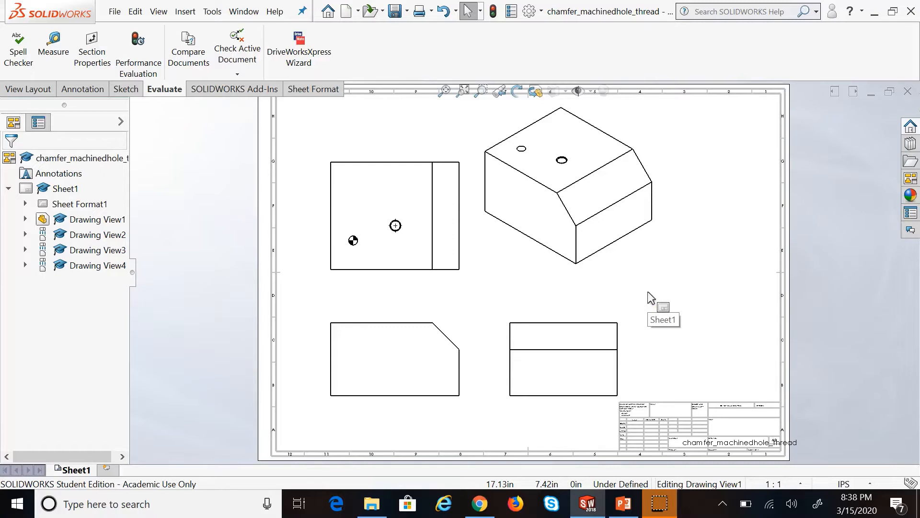
Add a second sheet to the drawing.
{"action": "left_click", "coordinate": [648, 288]}
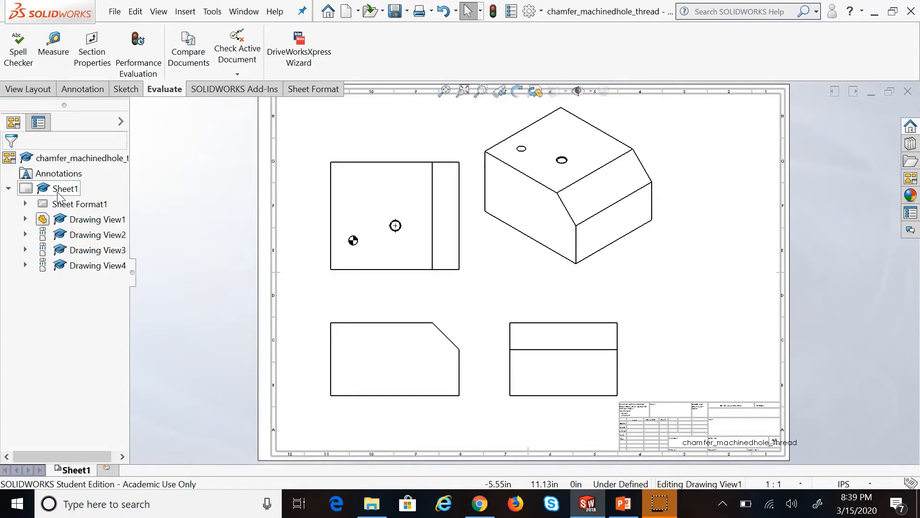
{"action": "left_click", "coordinate": [74, 469]}
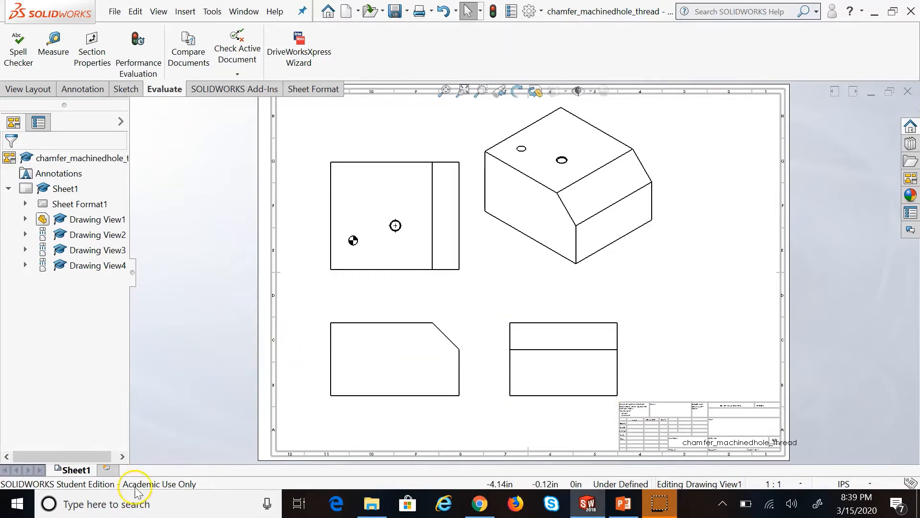
{"action": "left_click", "coordinate": [113, 471]}
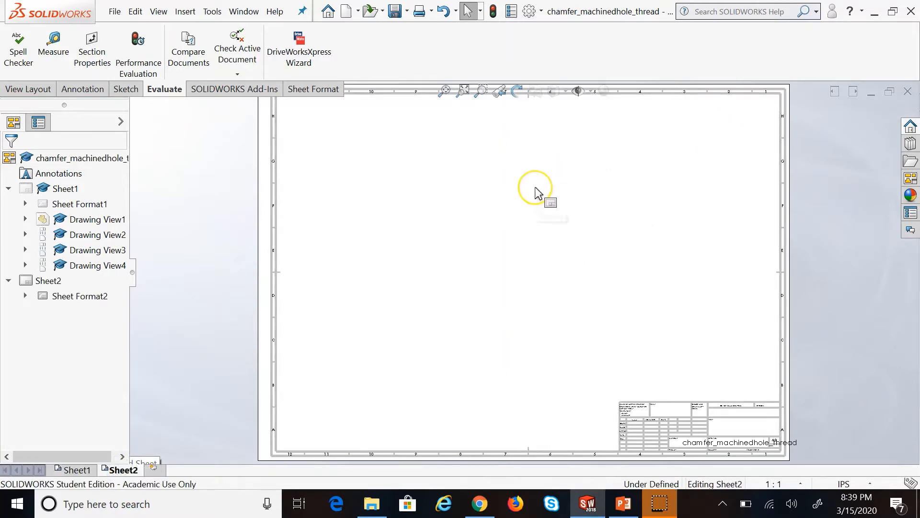
{"action": "left_click", "coordinate": [48, 287]}
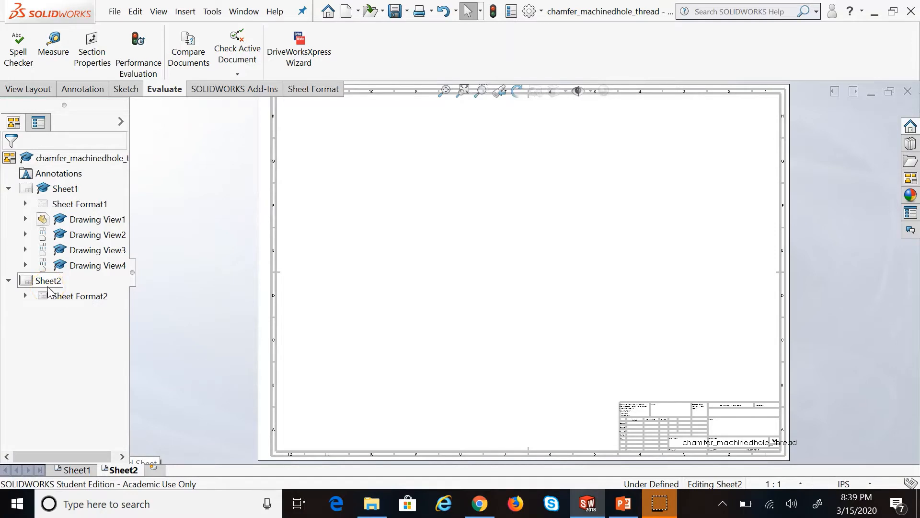
{"action": "mouse_move", "coordinate": [48, 287]}
{"action": "left_mouse_down"}
{"action": "mouse_move", "coordinate": [520, 257]}
{"action": "mouse_move", "coordinate": [536, 246]}
{"action": "left_mouse_up"}
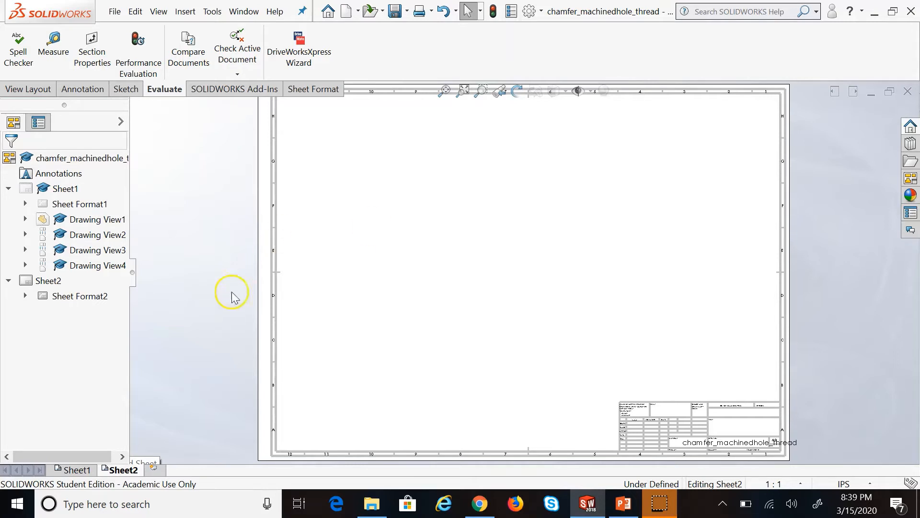
Look back at Sheet1, then delete the empty Sheet2 from the drawing.
{"action": "mouse_move", "coordinate": [77, 472]}
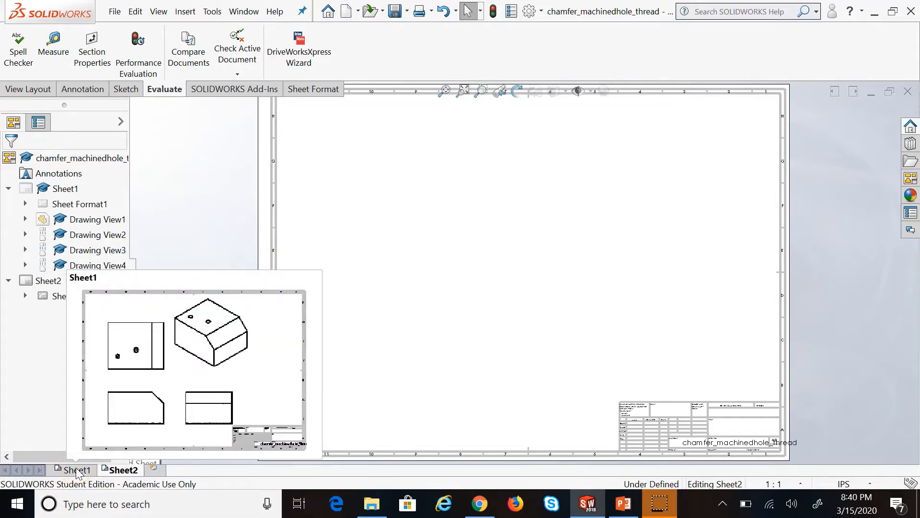
{"action": "left_click", "coordinate": [77, 472]}
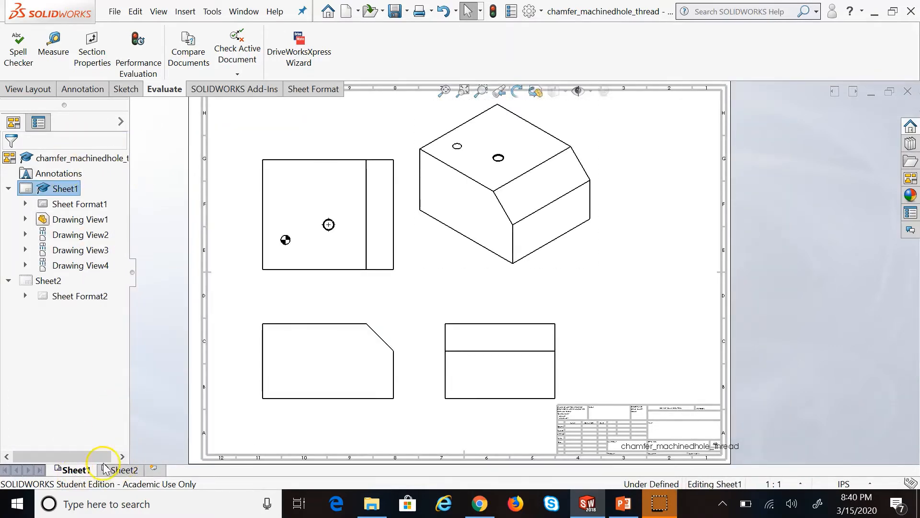
{"action": "left_click", "coordinate": [117, 471]}
{"action": "right_click", "coordinate": [117, 471]}
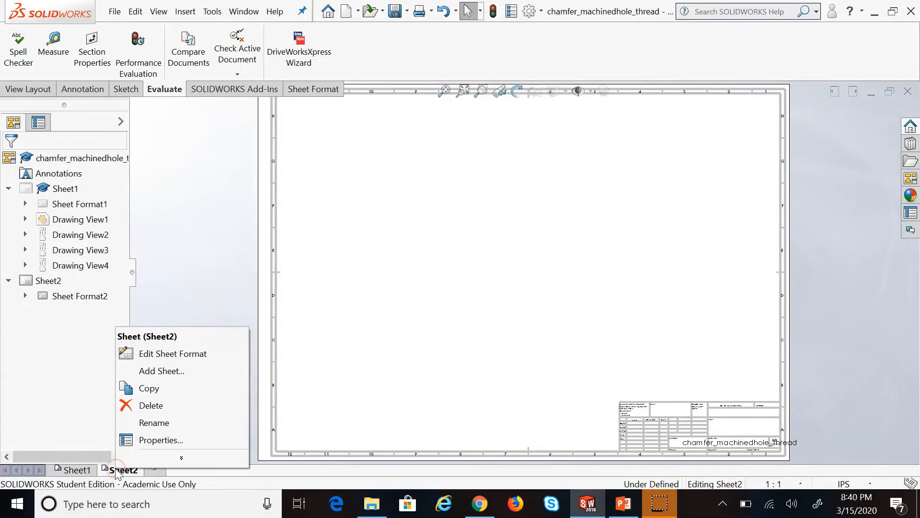
{"action": "left_click", "coordinate": [150, 405]}
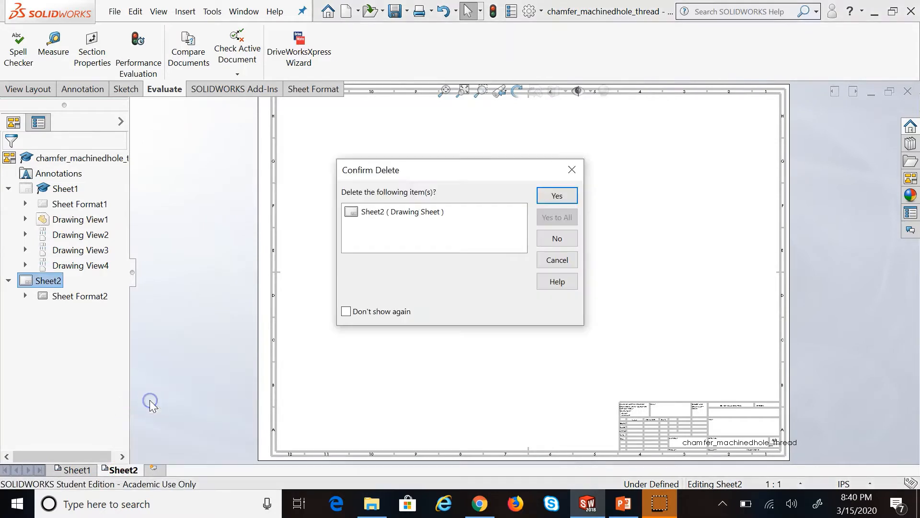
{"action": "left_click", "coordinate": [569, 199]}
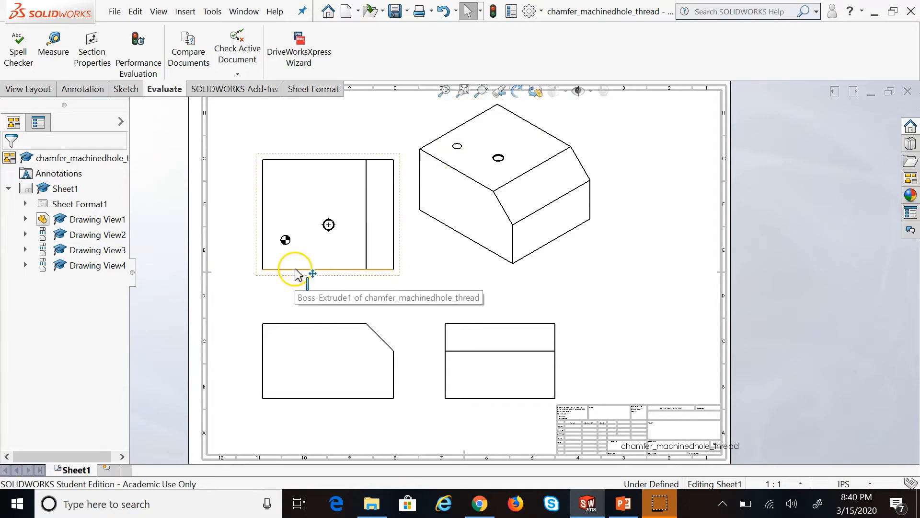
{"action": "right_click", "coordinate": [65, 253]}
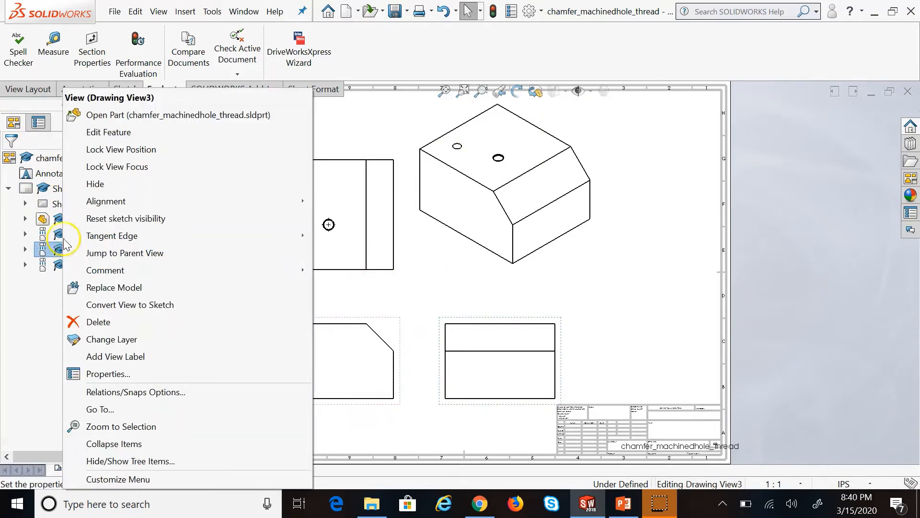
{"action": "right_click", "coordinate": [55, 188]}
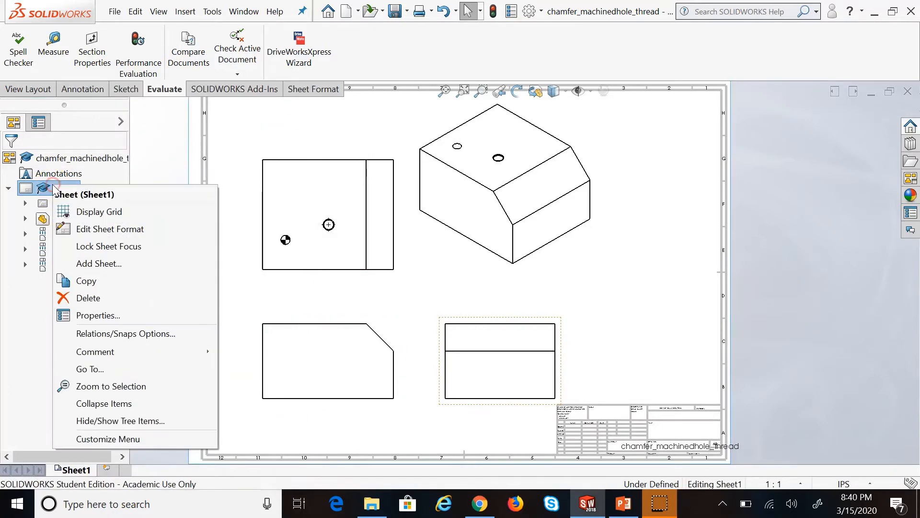
{"action": "right_click", "coordinate": [37, 224]}
{"action": "right_click", "coordinate": [101, 220]}
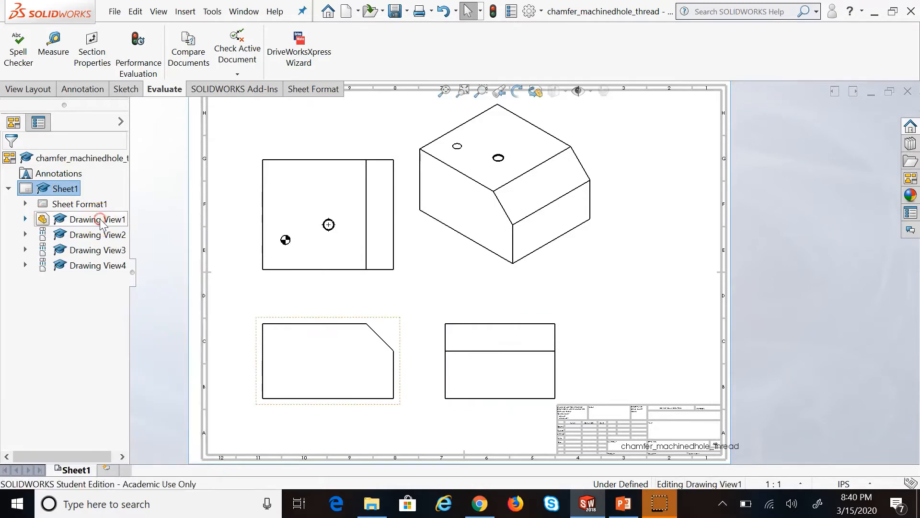
{"action": "right_click", "coordinate": [82, 236]}
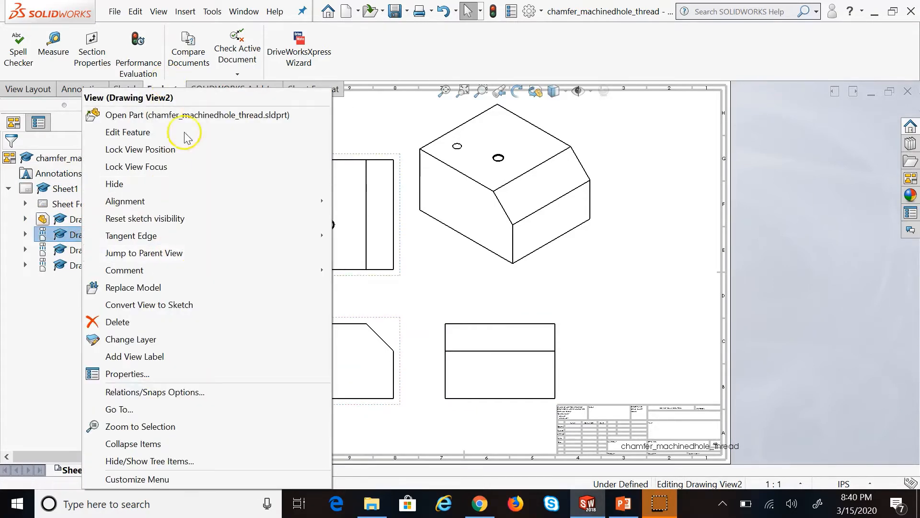
{"action": "left_click", "coordinate": [36, 318]}
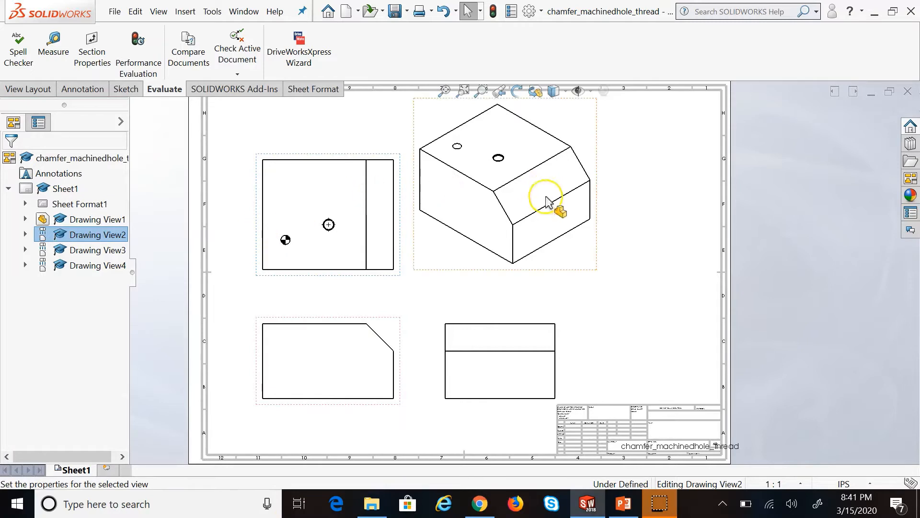
Reposition the views on the sheet: front view slightly up and left, top view higher, right-side view farther right.
{"action": "left_click", "coordinate": [293, 407]}
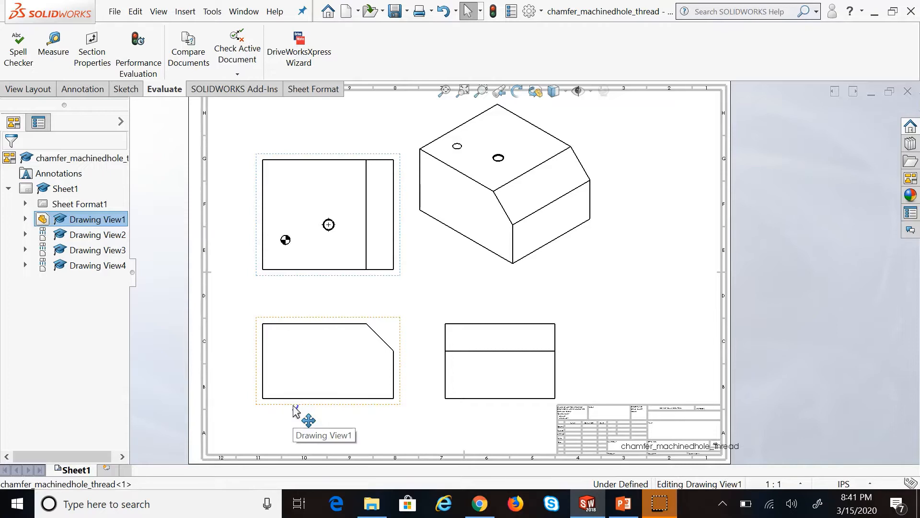
{"action": "mouse_move", "coordinate": [293, 406]}
{"action": "left_mouse_down"}
{"action": "mouse_move", "coordinate": [256, 404]}
{"action": "mouse_move", "coordinate": [346, 375]}
{"action": "mouse_move", "coordinate": [251, 382]}
{"action": "mouse_move", "coordinate": [232, 425]}
{"action": "mouse_move", "coordinate": [337, 353]}
{"action": "mouse_move", "coordinate": [269, 420]}
{"action": "mouse_move", "coordinate": [324, 393]}
{"action": "mouse_move", "coordinate": [269, 385]}
{"action": "mouse_move", "coordinate": [272, 344]}
{"action": "mouse_move", "coordinate": [273, 383]}
{"action": "mouse_move", "coordinate": [365, 393]}
{"action": "mouse_move", "coordinate": [292, 393]}
{"action": "mouse_move", "coordinate": [286, 329]}
{"action": "mouse_move", "coordinate": [289, 380]}
{"action": "mouse_move", "coordinate": [360, 402]}
{"action": "mouse_move", "coordinate": [276, 388]}
{"action": "mouse_move", "coordinate": [298, 381]}
{"action": "mouse_move", "coordinate": [288, 398]}
{"action": "mouse_move", "coordinate": [278, 390]}
{"action": "left_mouse_up"}
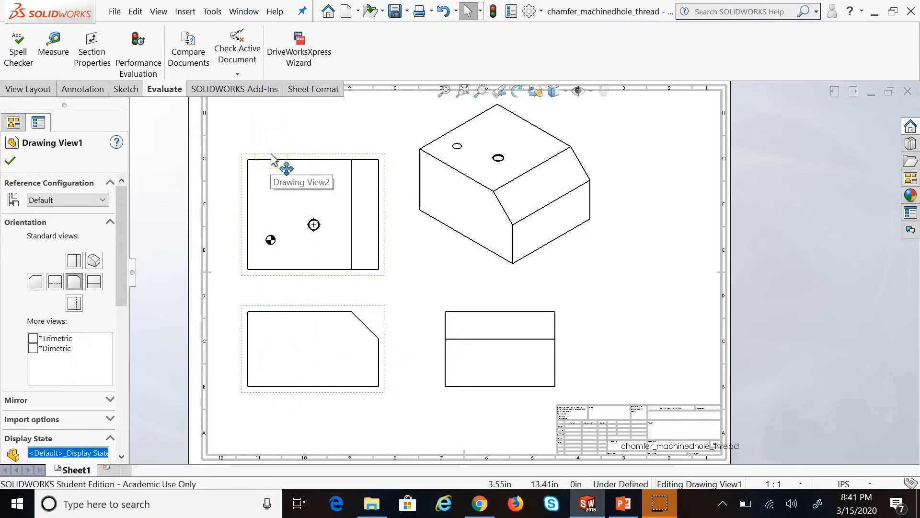
{"action": "mouse_move", "coordinate": [272, 161]}
{"action": "left_mouse_down"}
{"action": "mouse_move", "coordinate": [269, 116]}
{"action": "mouse_move", "coordinate": [268, 217]}
{"action": "mouse_move", "coordinate": [264, 115]}
{"action": "mouse_move", "coordinate": [261, 175]}
{"action": "mouse_move", "coordinate": [261, 135]}
{"action": "left_mouse_up"}
{"action": "left_click", "coordinate": [632, 319]}
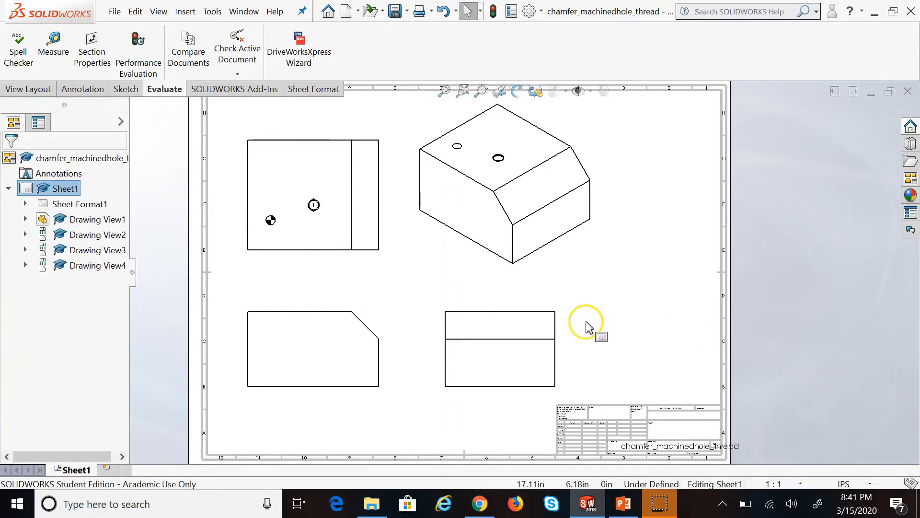
{"action": "mouse_move", "coordinate": [563, 343]}
{"action": "left_mouse_down"}
{"action": "mouse_move", "coordinate": [659, 350]}
{"action": "mouse_move", "coordinate": [490, 341]}
{"action": "mouse_move", "coordinate": [649, 338]}
{"action": "mouse_move", "coordinate": [490, 336]}
{"action": "mouse_move", "coordinate": [591, 336]}
{"action": "left_mouse_up"}
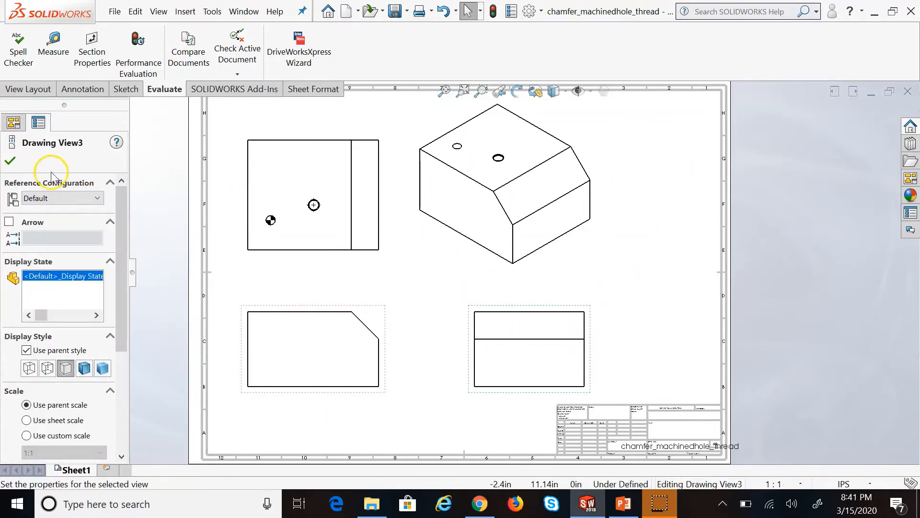
{"action": "left_click", "coordinate": [354, 299]}
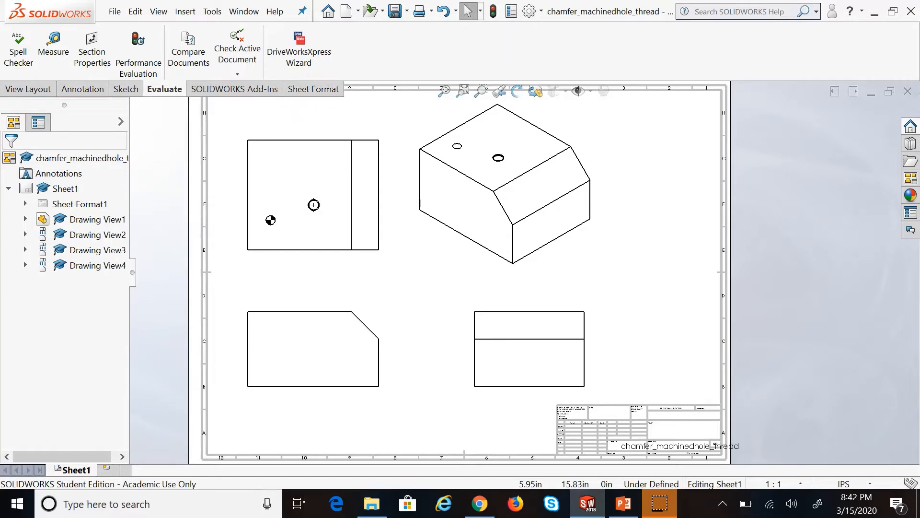
{"action": "left_click", "coordinate": [15, 92]}
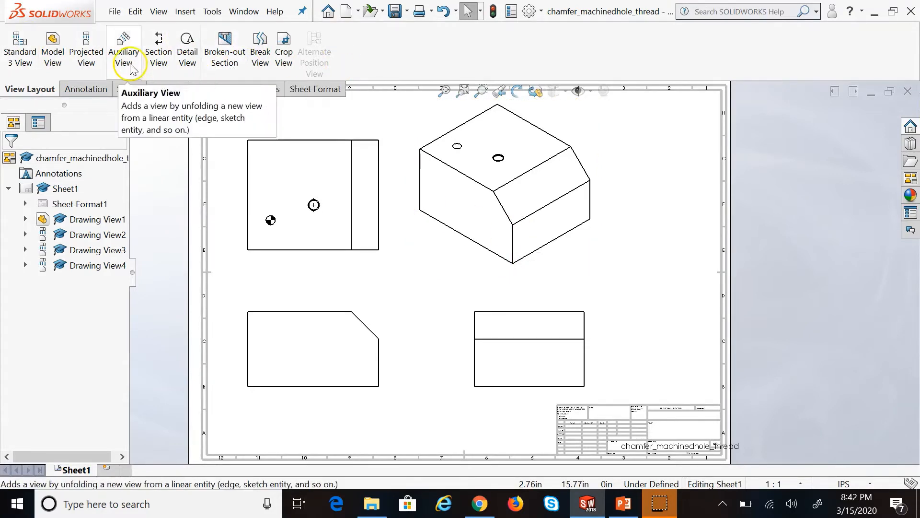
{"action": "left_click", "coordinate": [91, 89]}
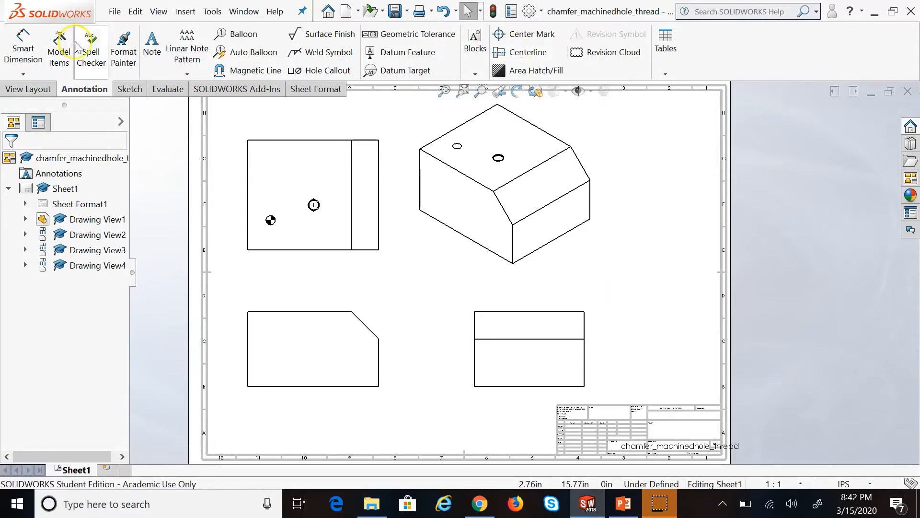
{"action": "left_click", "coordinate": [129, 89]}
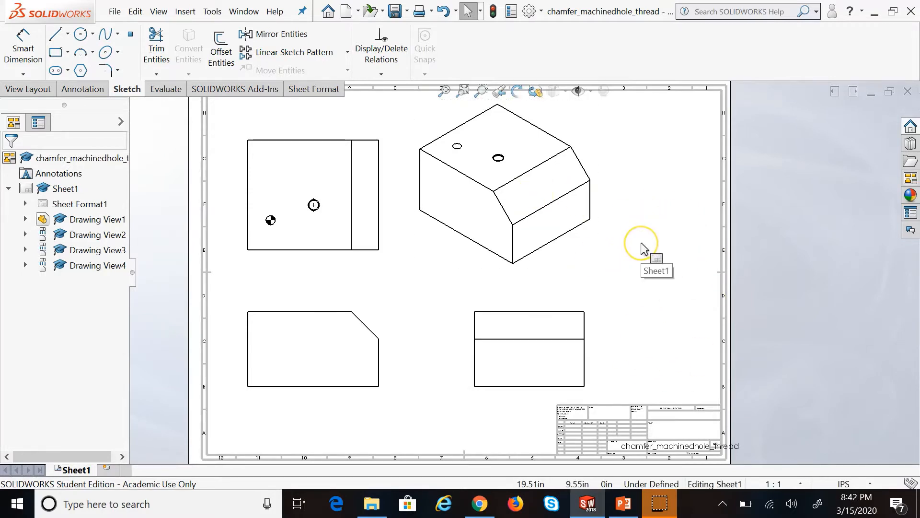
{"action": "left_click", "coordinate": [512, 262]}
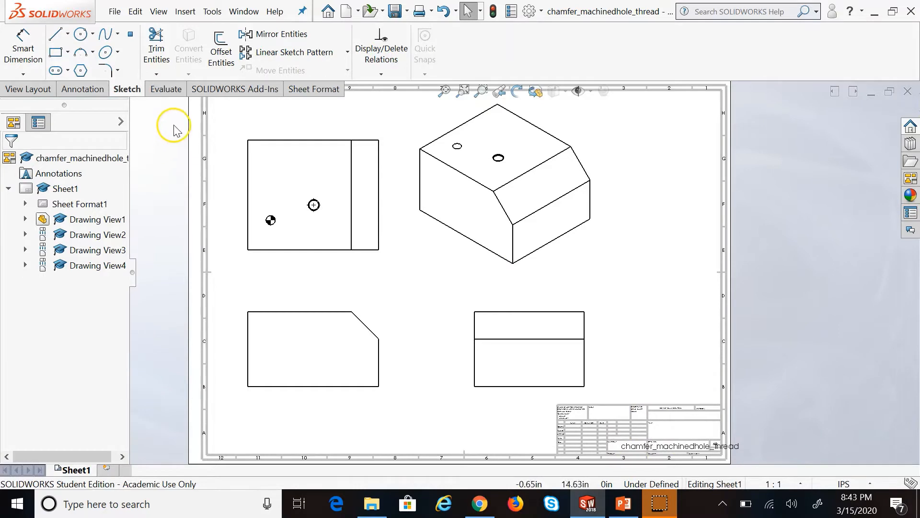
{"action": "left_click", "coordinate": [166, 90]}
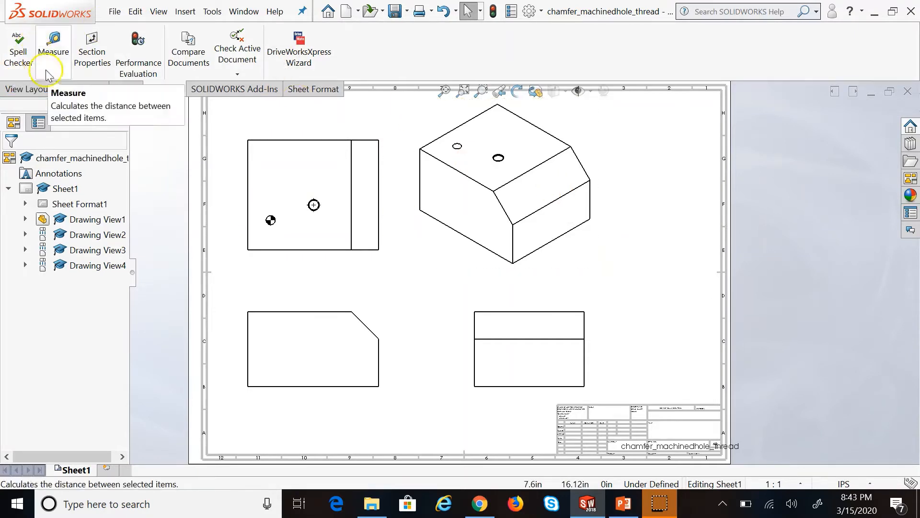
{"action": "left_click", "coordinate": [94, 89]}
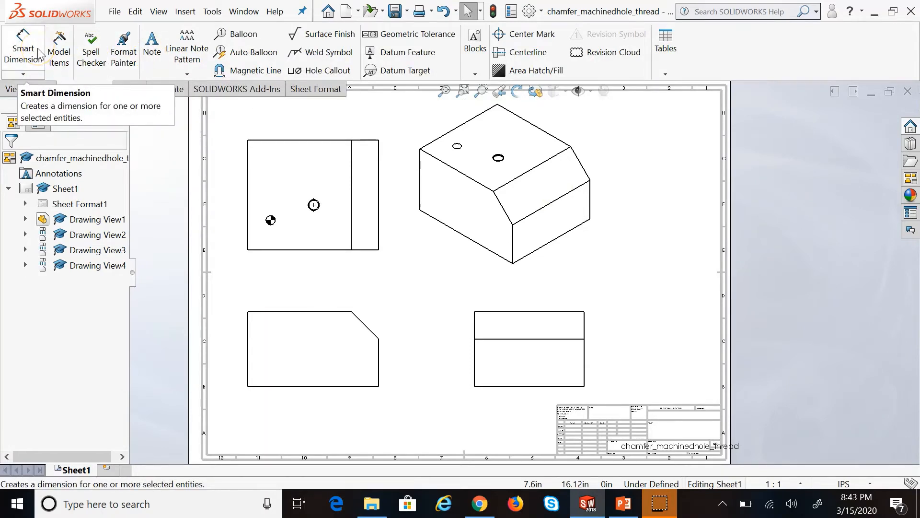
{"action": "left_click", "coordinate": [161, 89]}
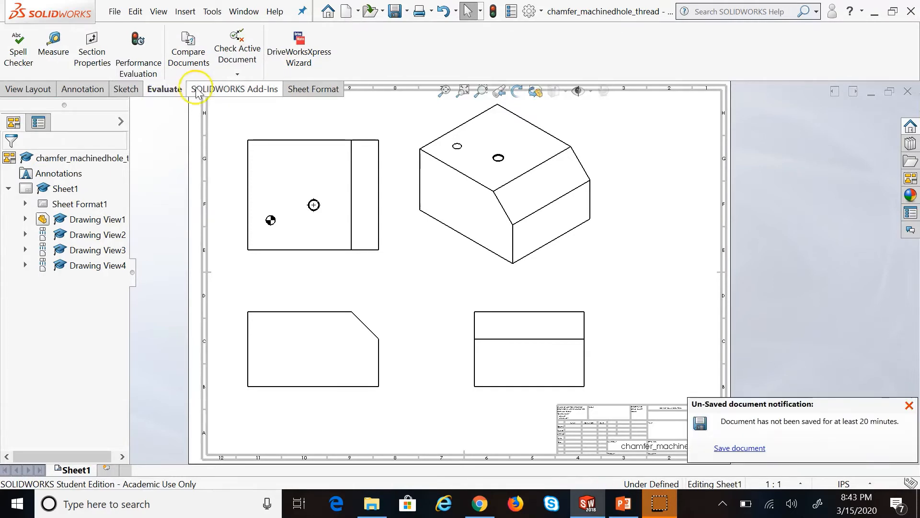
{"action": "left_click", "coordinate": [312, 94]}
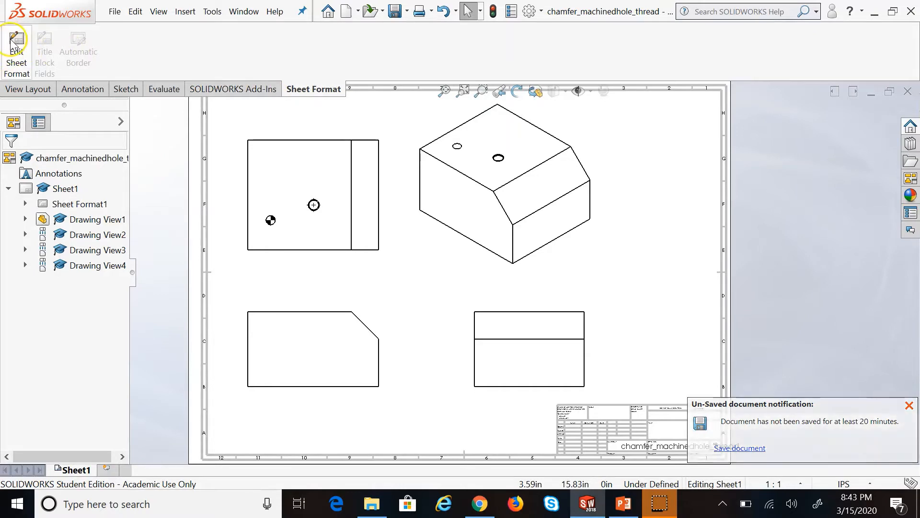
{"action": "right_click", "coordinate": [49, 206]}
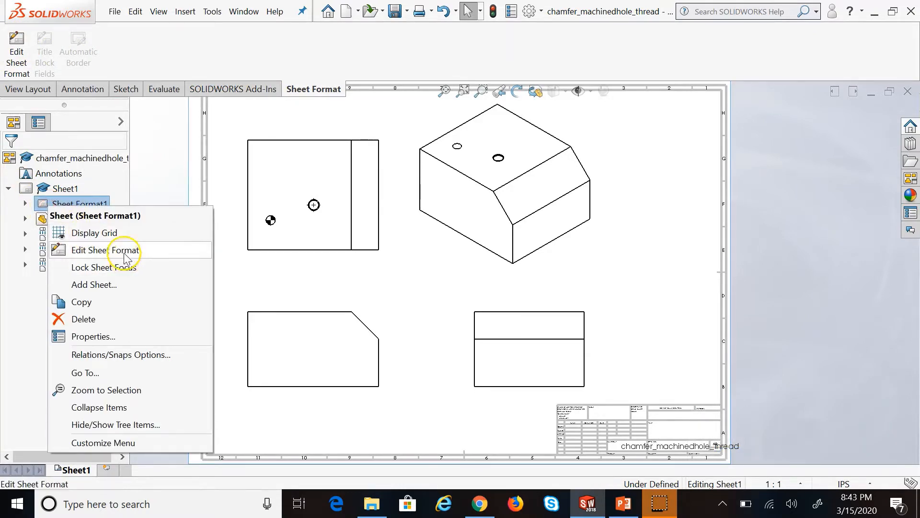
{"action": "left_click", "coordinate": [244, 90]}
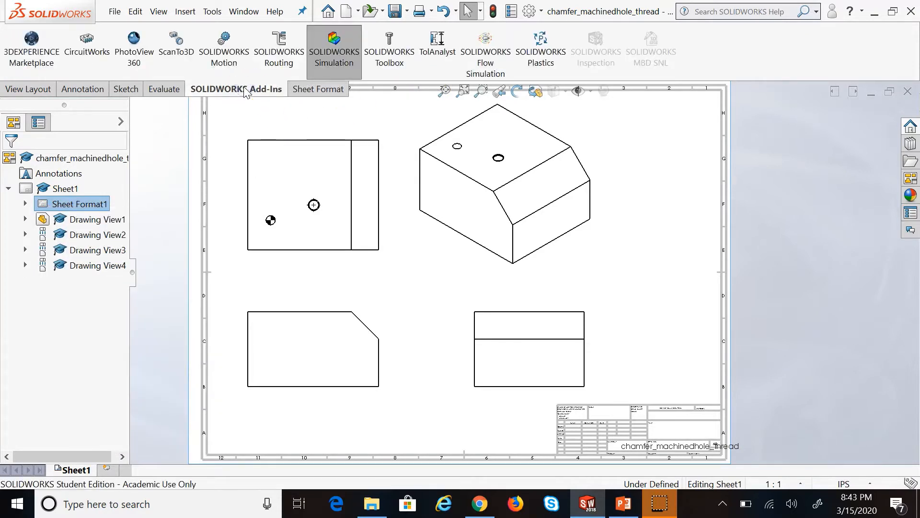
{"action": "left_click", "coordinate": [172, 92]}
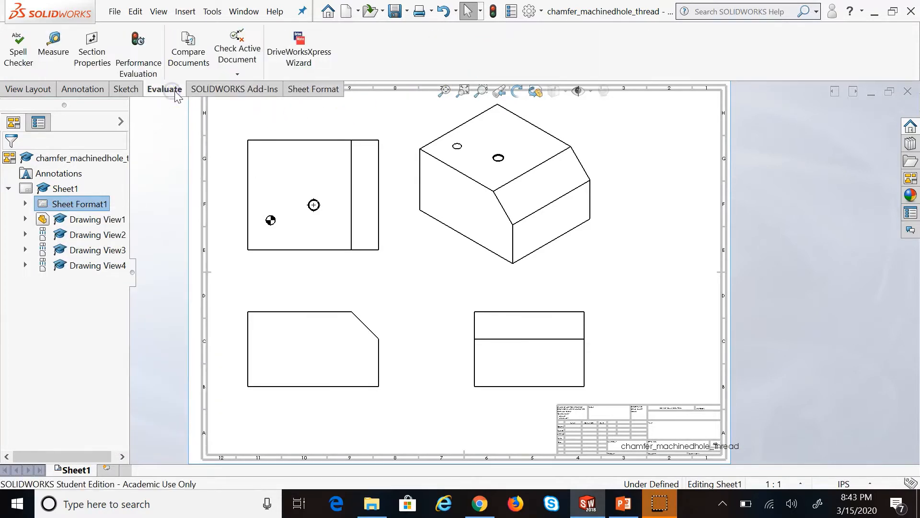
{"action": "left_click", "coordinate": [44, 91]}
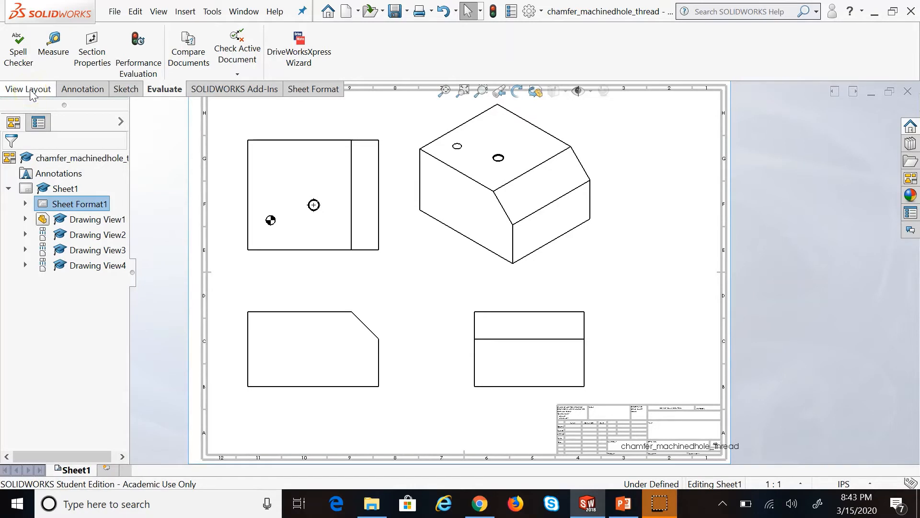
{"action": "left_click", "coordinate": [33, 92]}
{"action": "left_click", "coordinate": [83, 89]}
{"action": "left_click", "coordinate": [45, 95]}
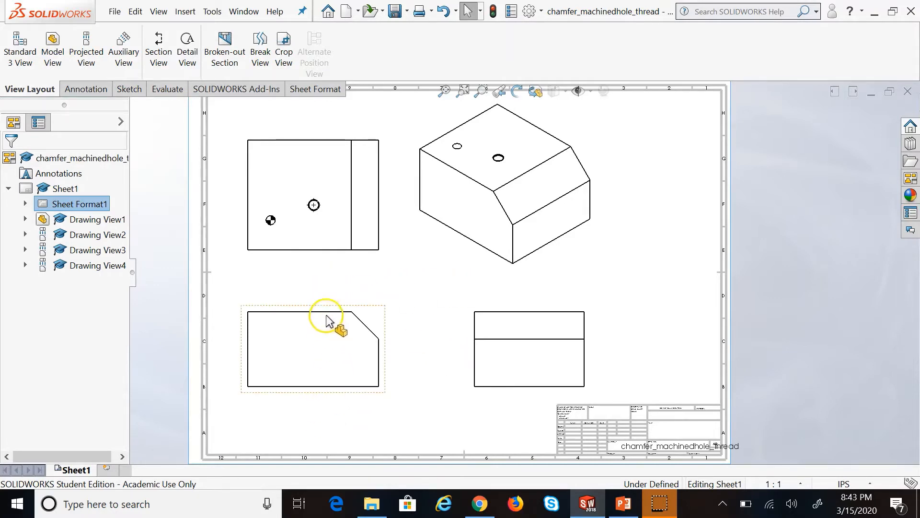
Move the front view slightly right and up on the sheet, and shift the isometric view farther right.
{"action": "mouse_move", "coordinate": [325, 304]}
{"action": "left_mouse_down"}
{"action": "mouse_move", "coordinate": [372, 269]}
{"action": "mouse_move", "coordinate": [300, 300]}
{"action": "mouse_move", "coordinate": [342, 295]}
{"action": "left_mouse_up"}
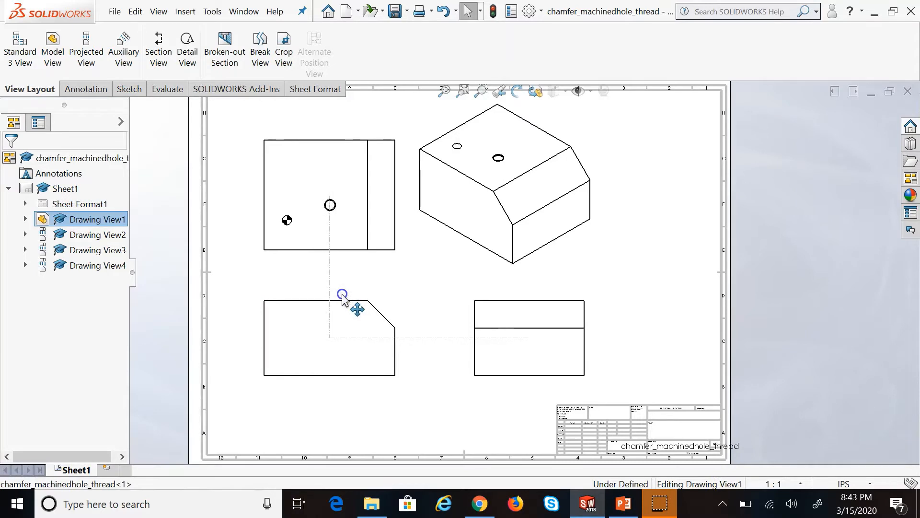
{"action": "left_click", "coordinate": [531, 201]}
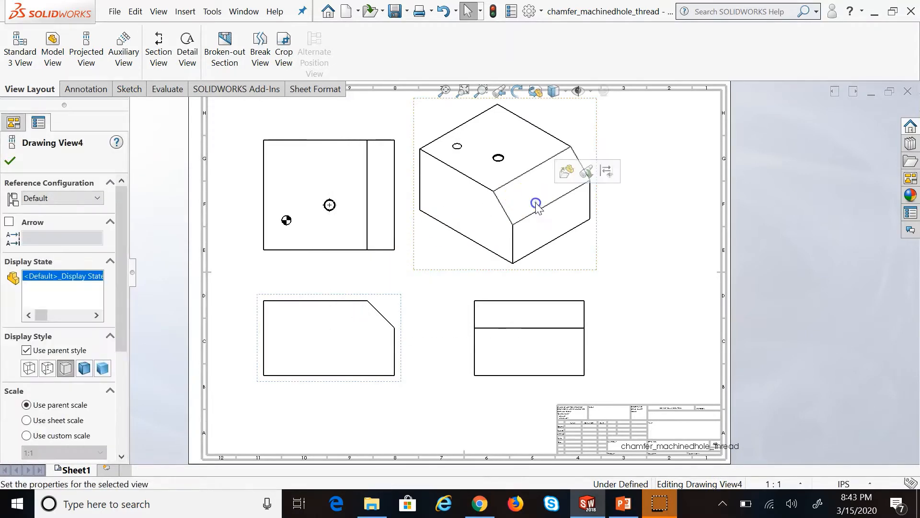
{"action": "left_click_drag", "start_coordinate": [590, 273], "coordinate": [613, 276]}
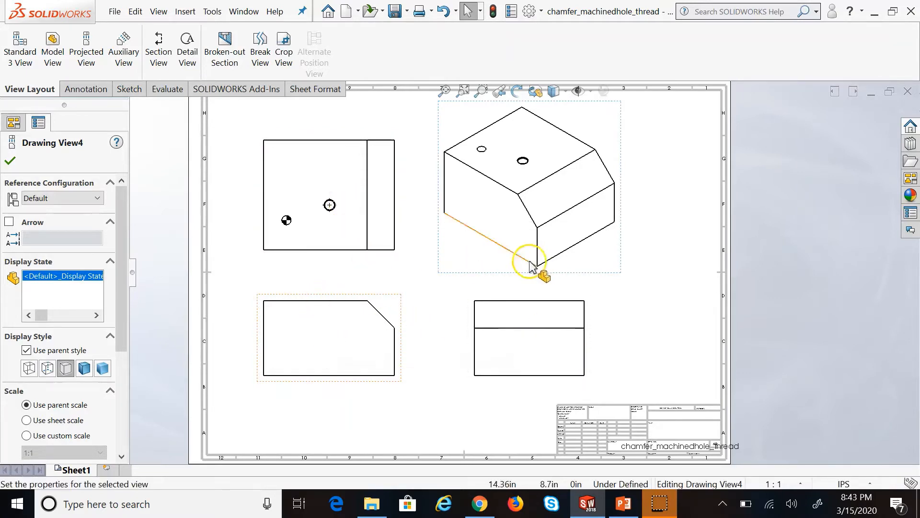
{"action": "mouse_move", "coordinate": [514, 278]}
{"action": "left_mouse_down"}
{"action": "mouse_move", "coordinate": [555, 277]}
{"action": "mouse_move", "coordinate": [542, 275]}
{"action": "left_mouse_up"}
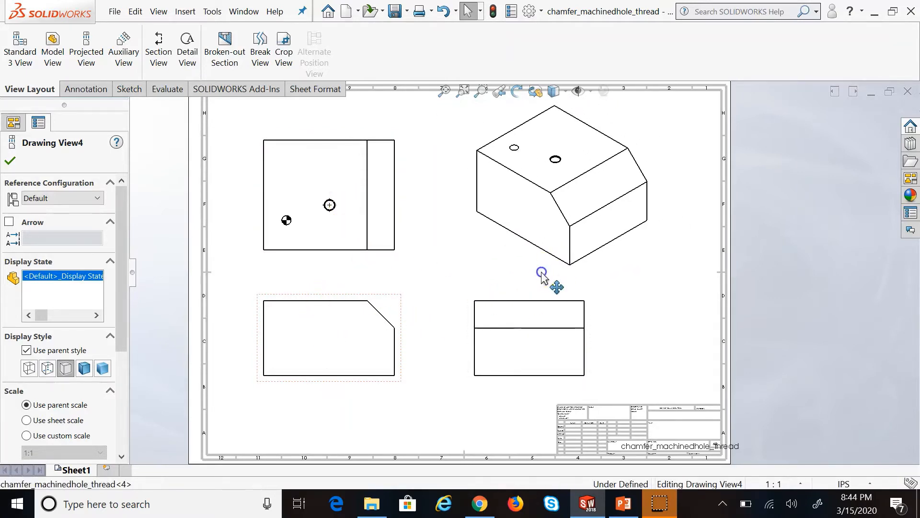
{"action": "left_click", "coordinate": [10, 163]}
{"action": "left_click", "coordinate": [708, 383]}
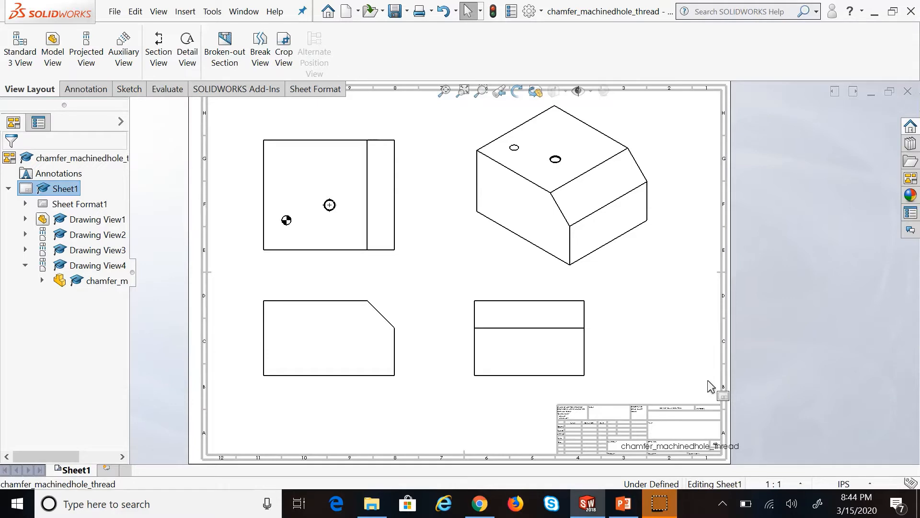
{"action": "left_click", "coordinate": [729, 375]}
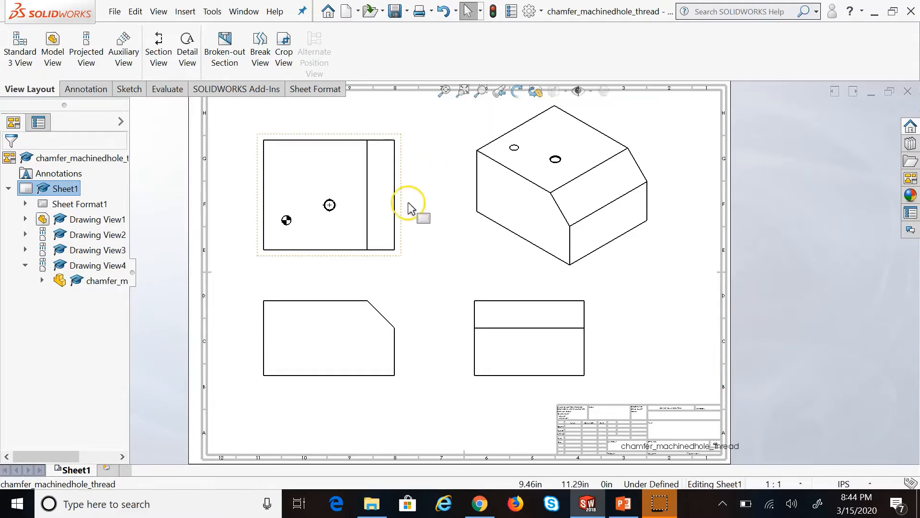
{"action": "left_click", "coordinate": [363, 349]}
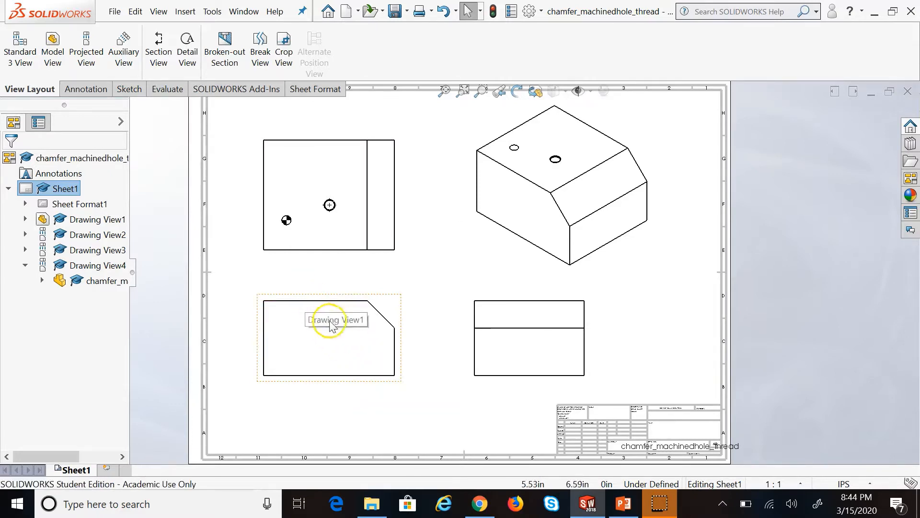
{"action": "left_click", "coordinate": [305, 324]}
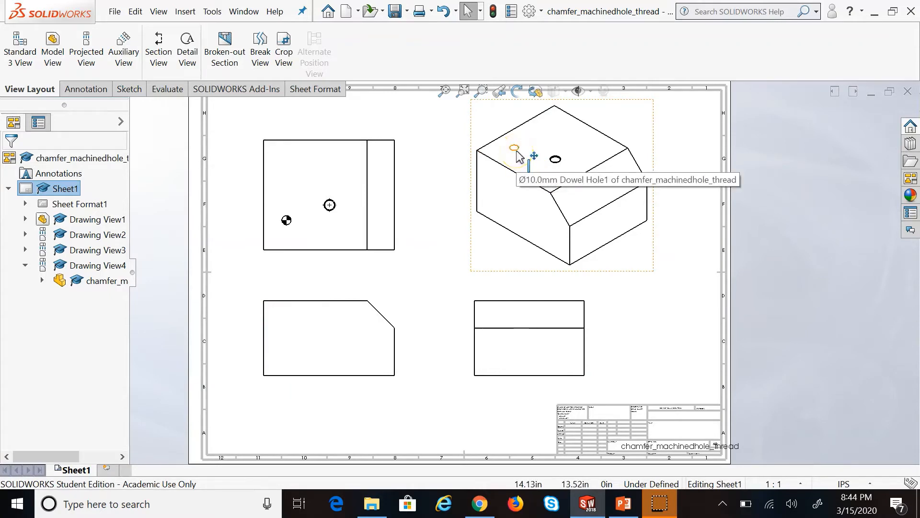
{"action": "left_click", "coordinate": [555, 161]}
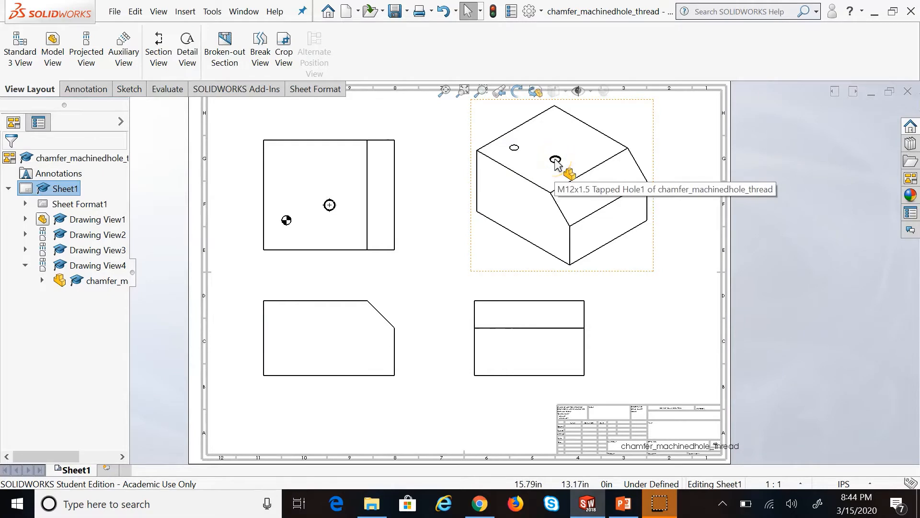
{"action": "left_click", "coordinate": [417, 261]}
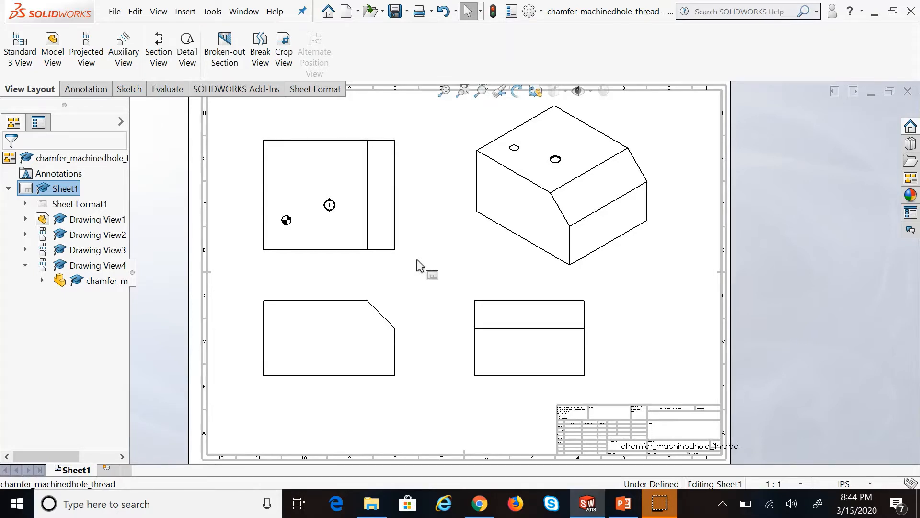
Set the front view's display style to Hidden Lines Visible.
{"action": "left_click", "coordinate": [391, 294]}
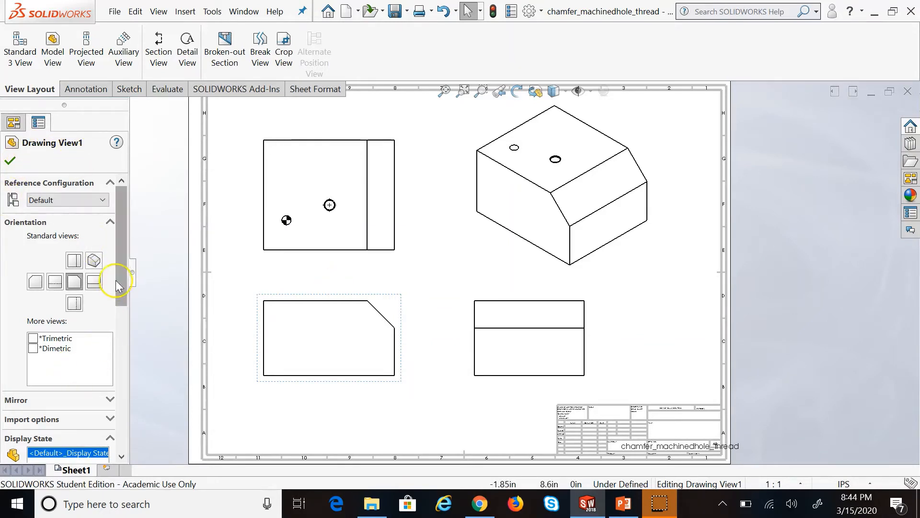
{"action": "left_click_drag", "start_coordinate": [121, 260], "coordinate": [117, 369]}
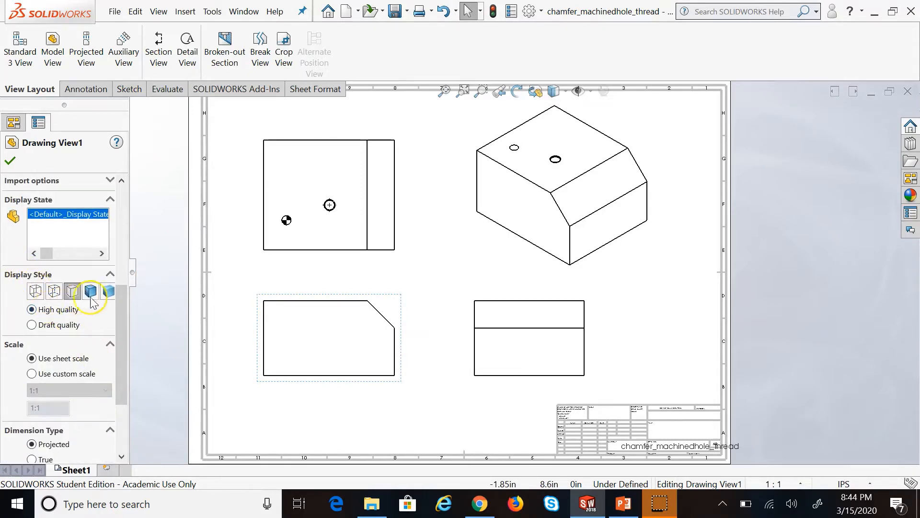
{"action": "left_click", "coordinate": [73, 292]}
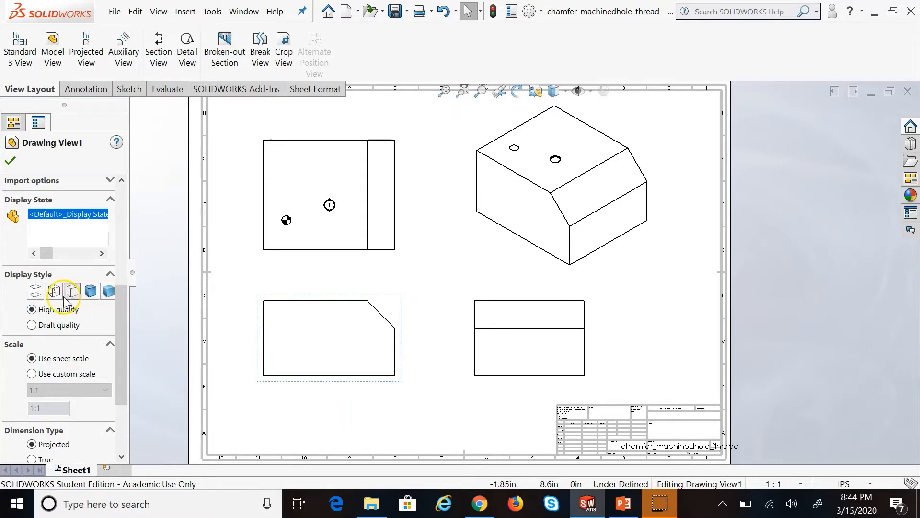
{"action": "left_click", "coordinate": [105, 294]}
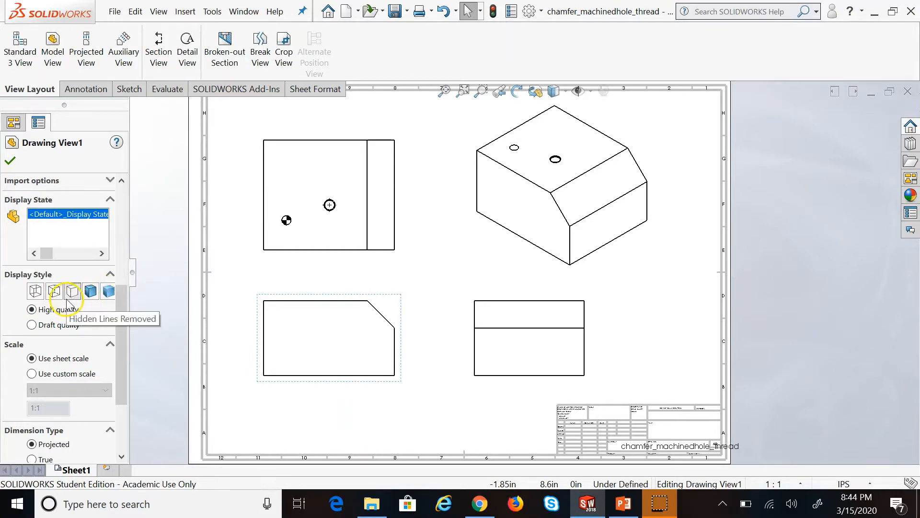
{"action": "left_click", "coordinate": [54, 292]}
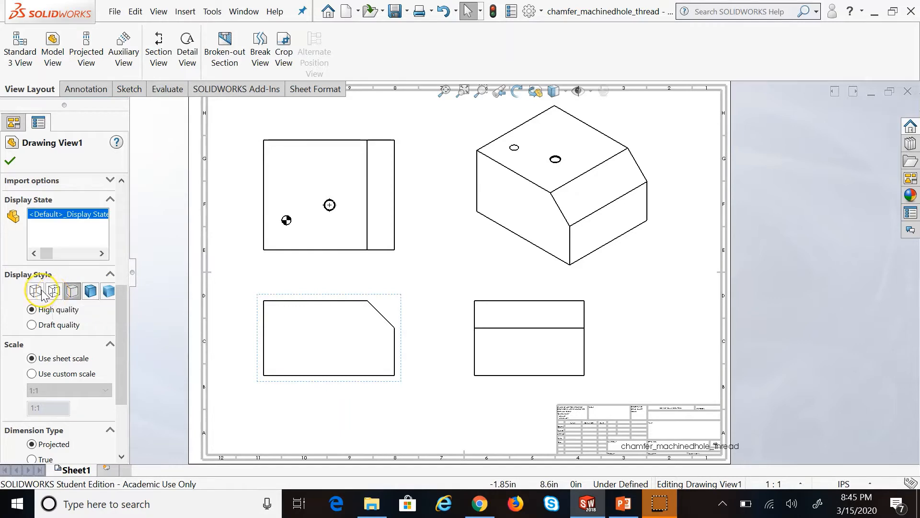
{"action": "left_click", "coordinate": [55, 292]}
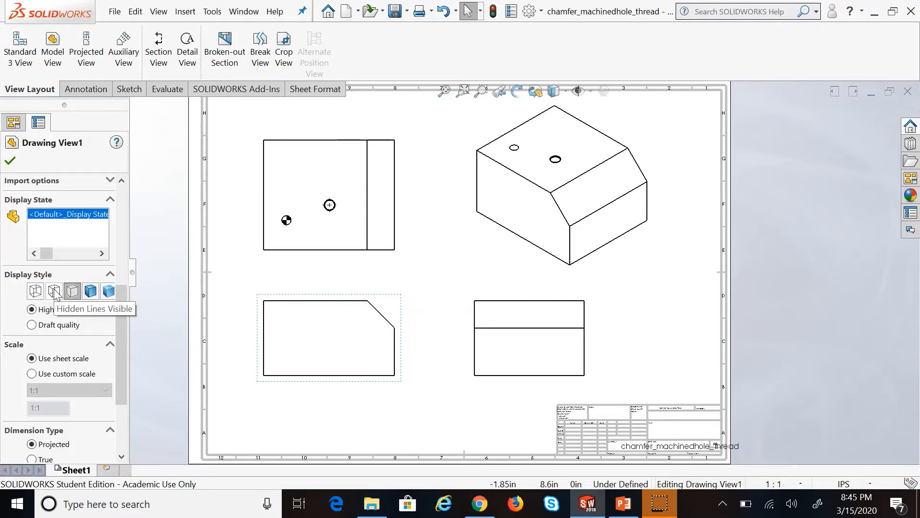
{"action": "left_click", "coordinate": [55, 291]}
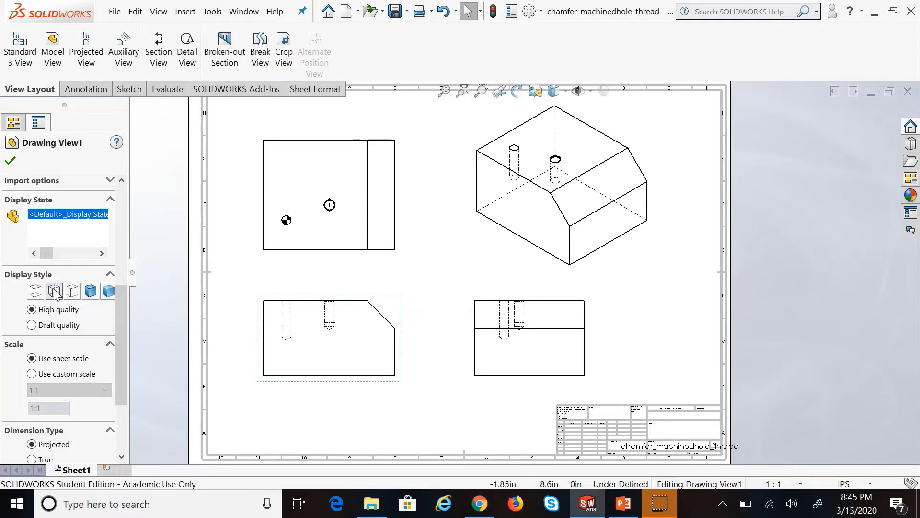
{"action": "left_click", "coordinate": [9, 160]}
{"action": "left_click", "coordinate": [311, 287]}
{"action": "left_click", "coordinate": [420, 253]}
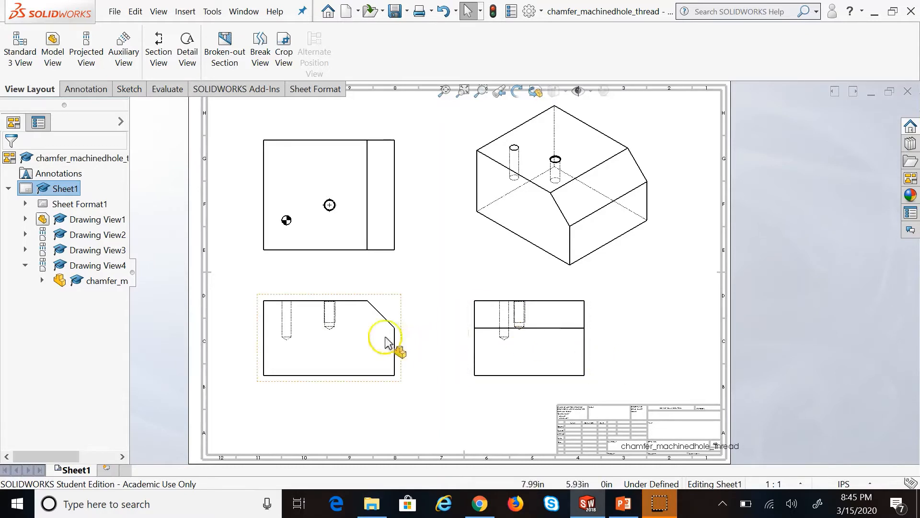
Give the isometric view its own Hidden Lines Removed display style instead of the parent style.
{"action": "left_click", "coordinate": [531, 272]}
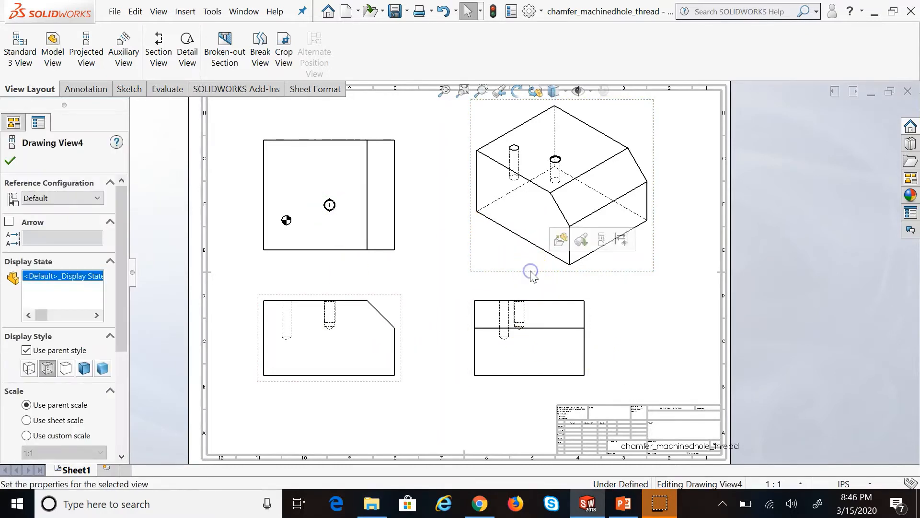
{"action": "left_click", "coordinate": [66, 370]}
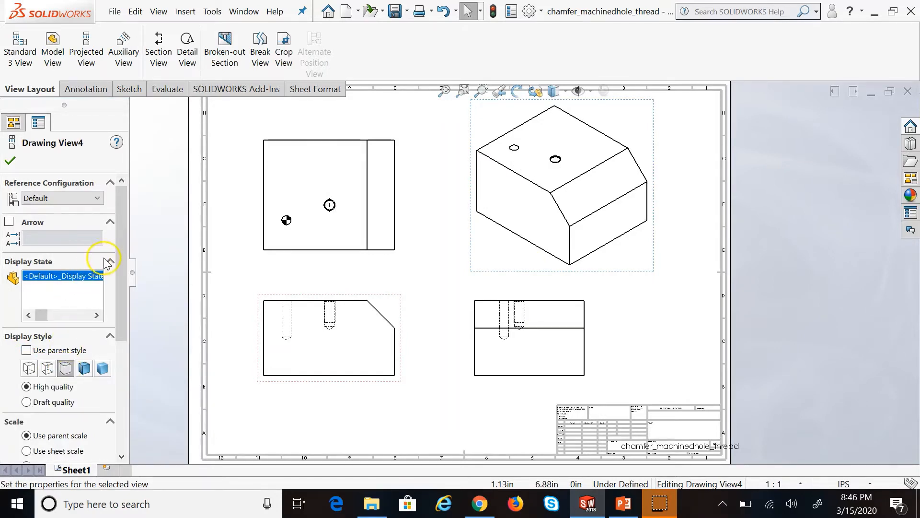
{"action": "left_click_drag", "start_coordinate": [124, 233], "coordinate": [131, 335]}
{"action": "left_click_drag", "start_coordinate": [132, 395], "coordinate": [115, 101]}
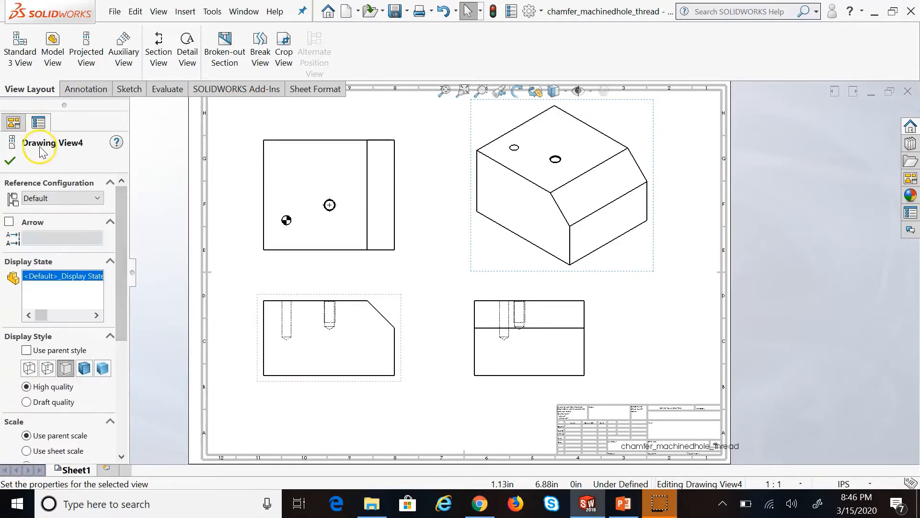
{"action": "left_click", "coordinate": [11, 161]}
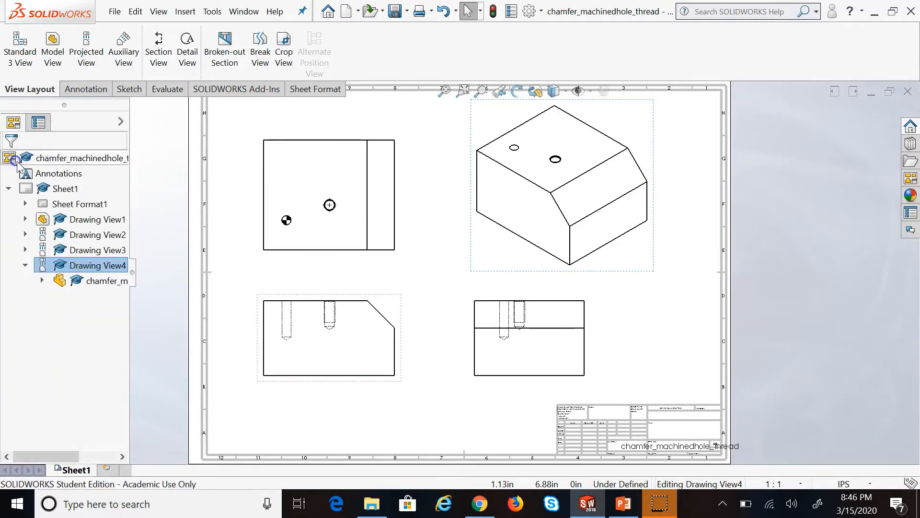
Give the front view a custom scale of 1:2 instead of the sheet scale.
{"action": "left_click", "coordinate": [395, 296]}
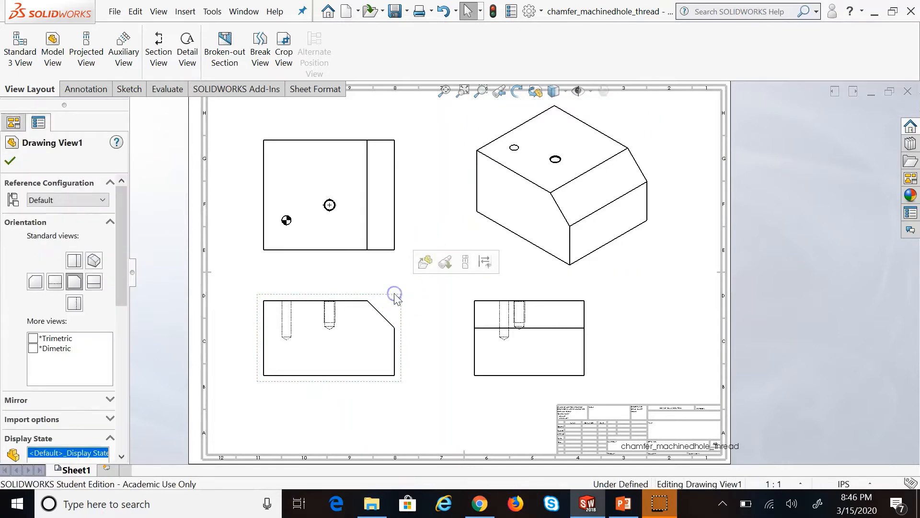
{"action": "left_click", "coordinate": [75, 280]}
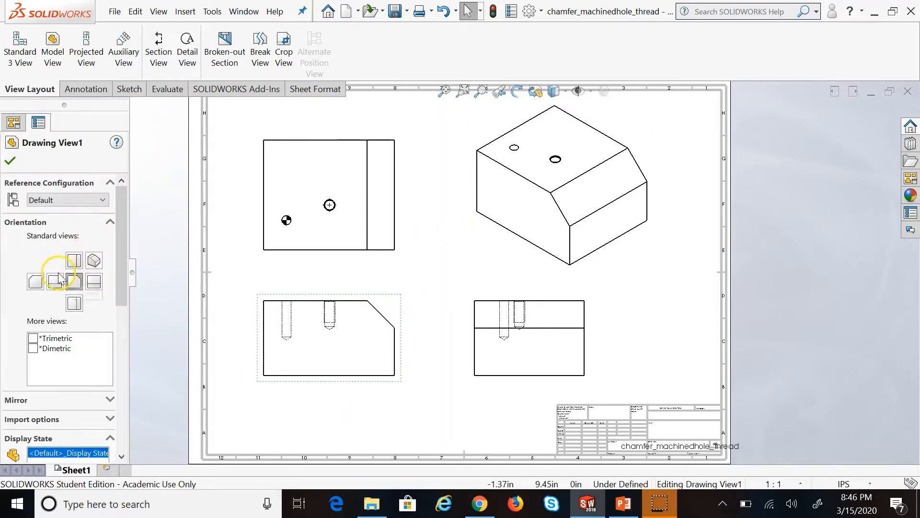
{"action": "left_click", "coordinate": [94, 263]}
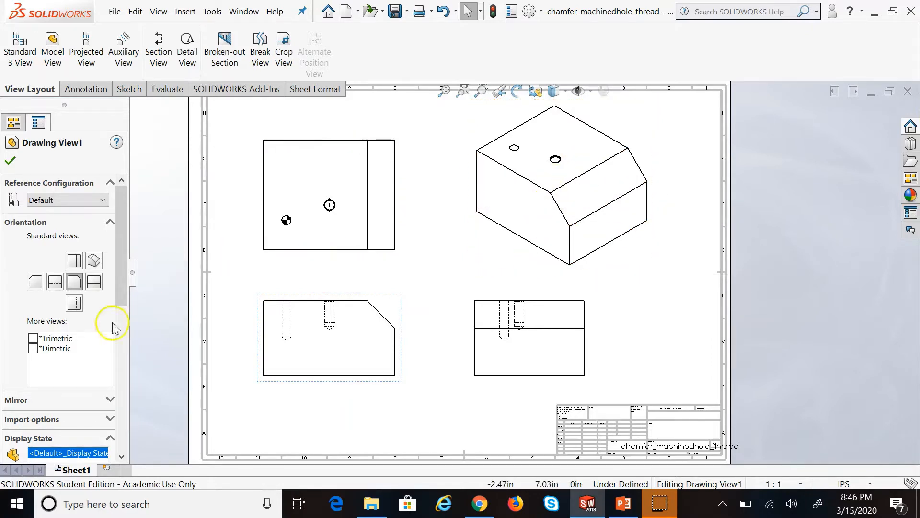
{"action": "left_click_drag", "start_coordinate": [124, 278], "coordinate": [127, 406]}
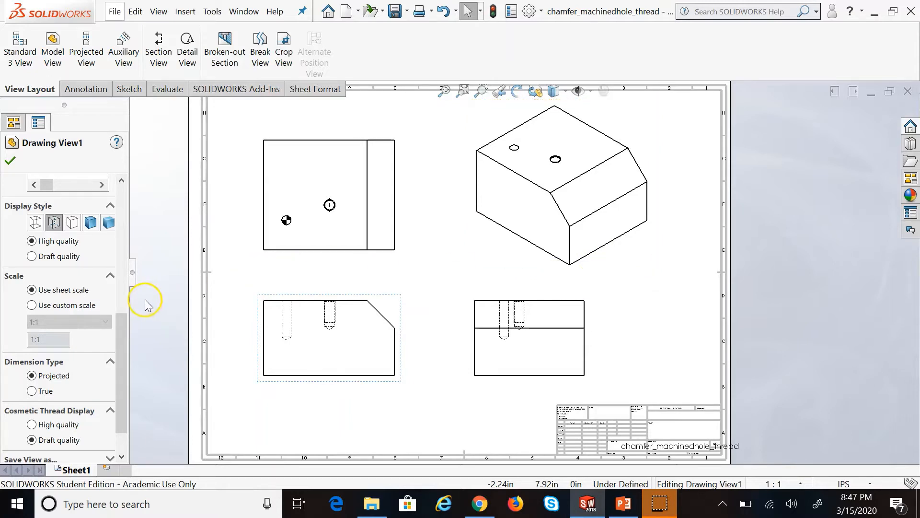
{"action": "left_click", "coordinate": [32, 307]}
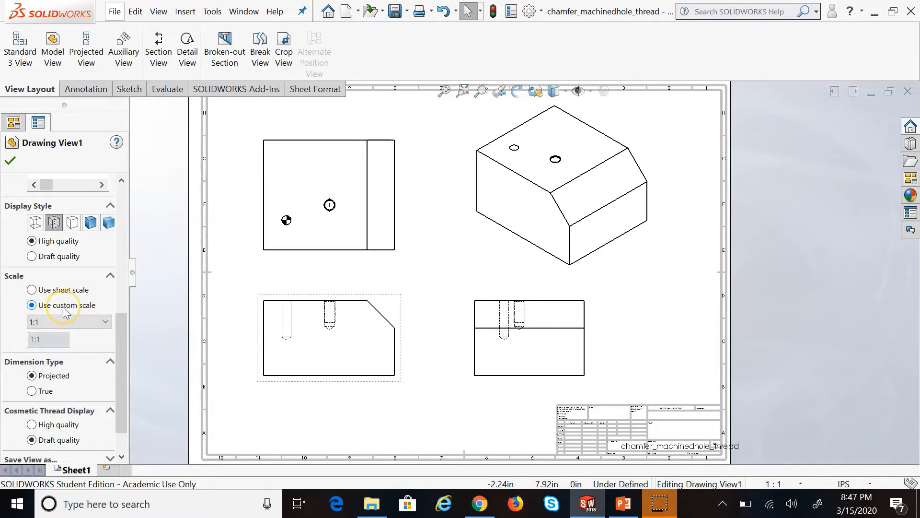
{"action": "left_click", "coordinate": [69, 320]}
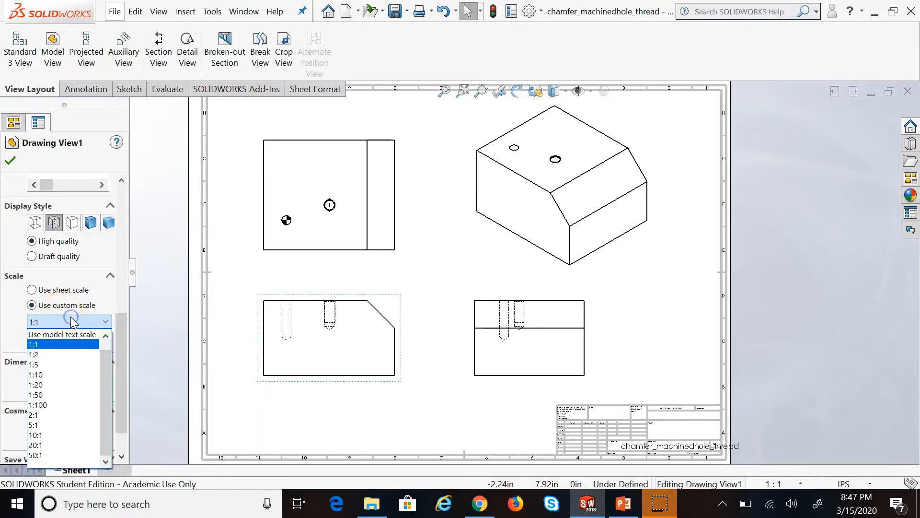
{"action": "left_click", "coordinate": [48, 354]}
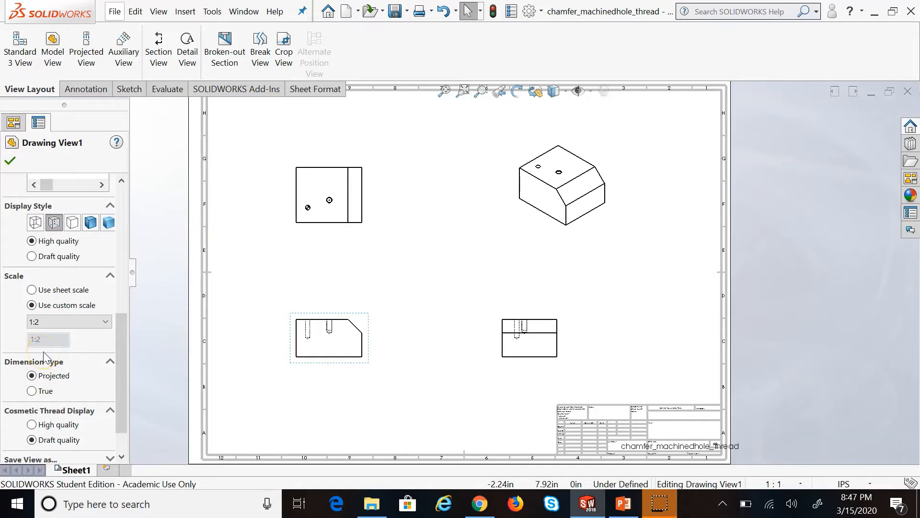
Return the front view to the sheet scale and accept its properties.
{"action": "left_click", "coordinate": [38, 290]}
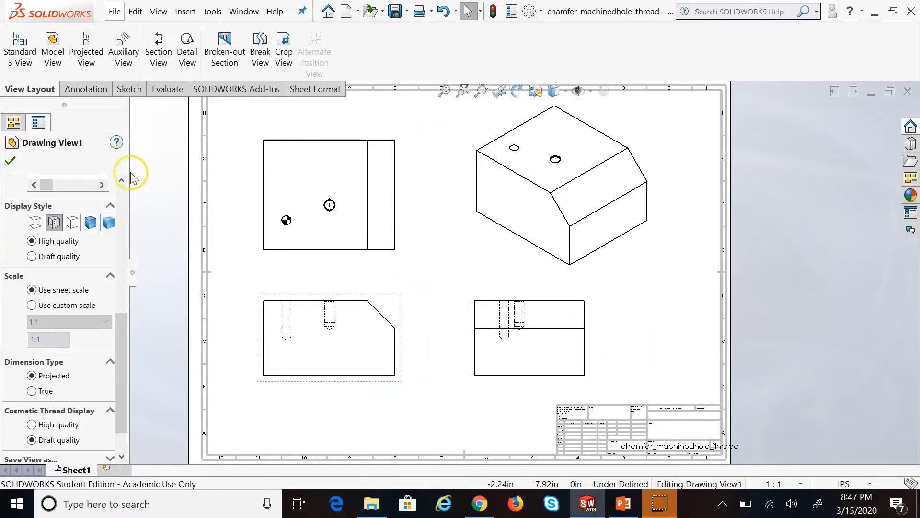
{"action": "scroll", "coordinate": [43, 345], "scroll_direction": "down", "scroll_amount": 2}
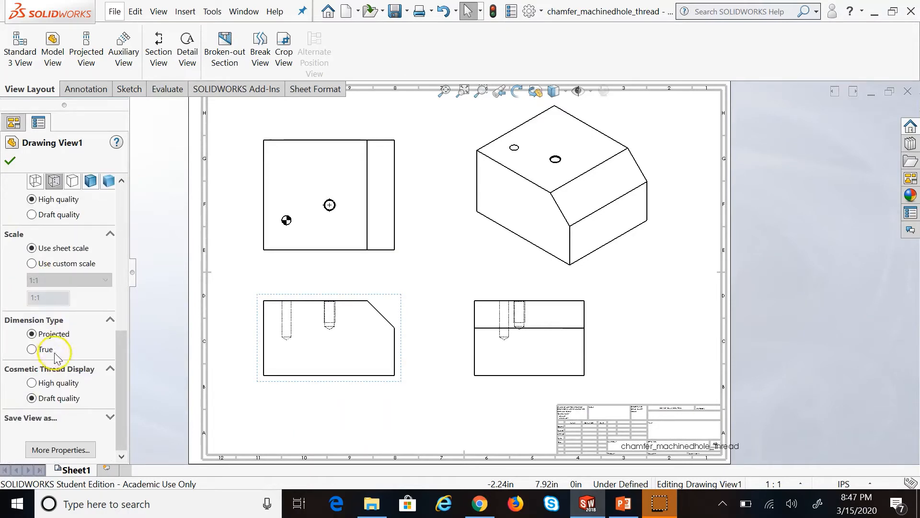
{"action": "left_click", "coordinate": [10, 161]}
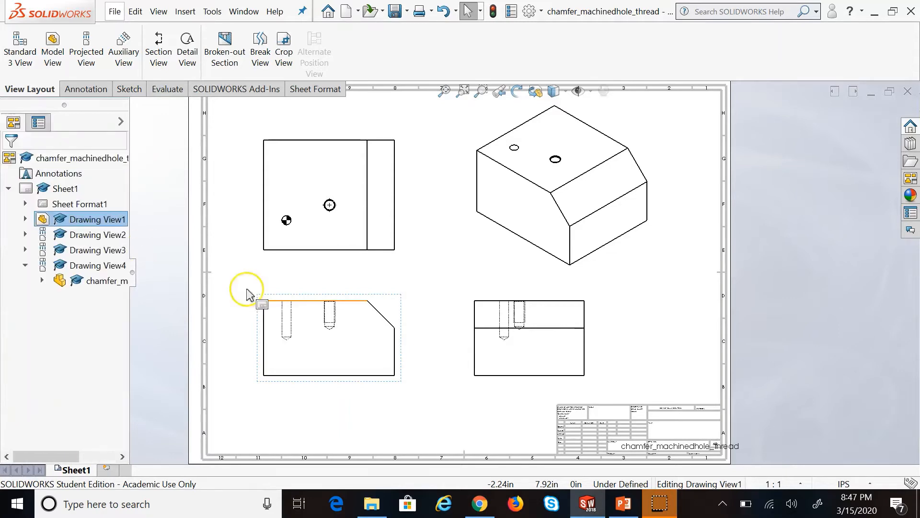
{"action": "left_click", "coordinate": [463, 232]}
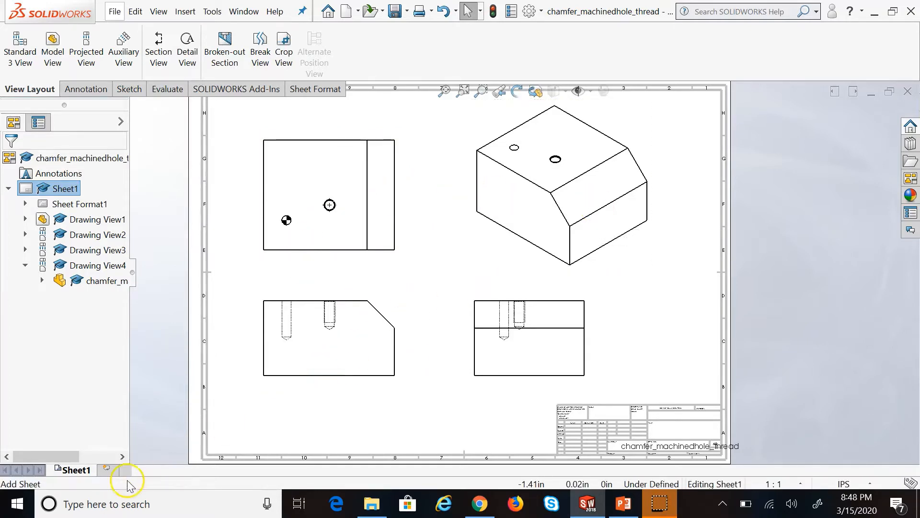
Add a new sheet to the drawing and close the drawing document.
{"action": "left_click", "coordinate": [109, 470]}
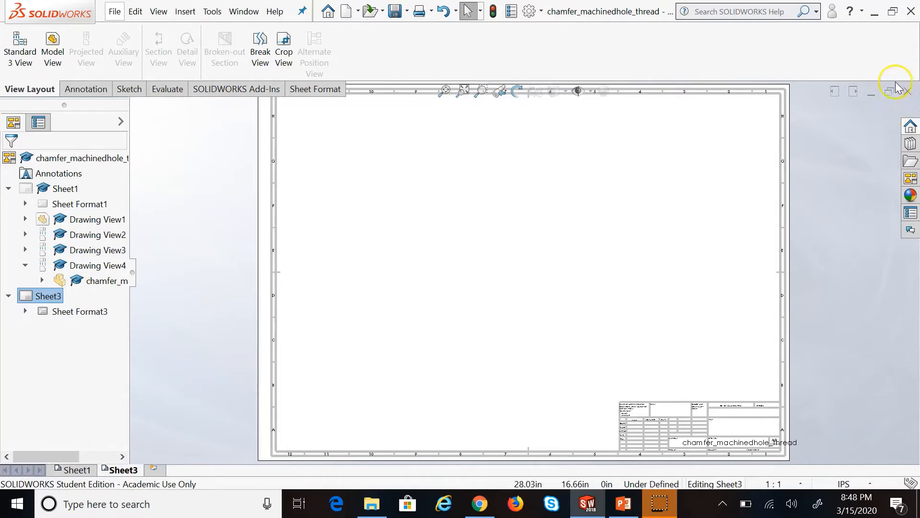
{"action": "left_click", "coordinate": [908, 92]}
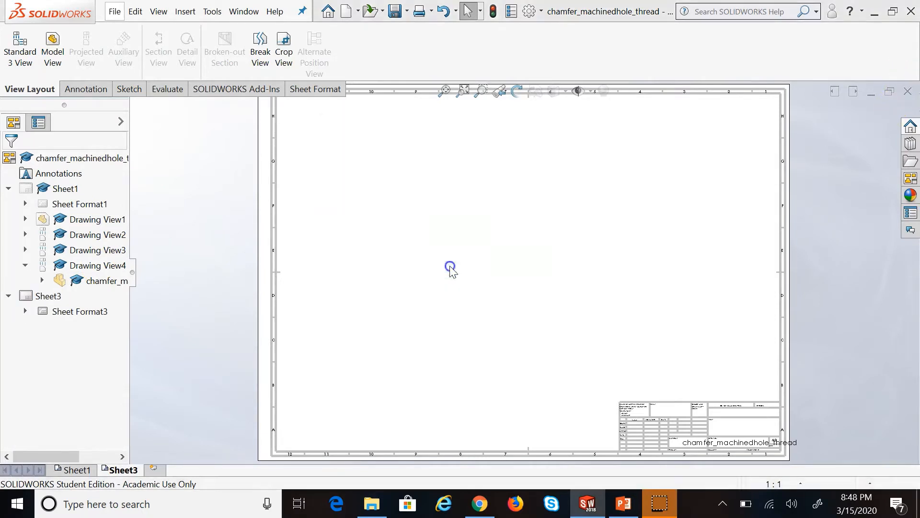
{"action": "left_click", "coordinate": [451, 264]}
Create a new drawing from the Drawing template on a standard A2 (ISO) sheet and dismiss the automatically started Model View command.
{"action": "left_click", "coordinate": [258, 14]}
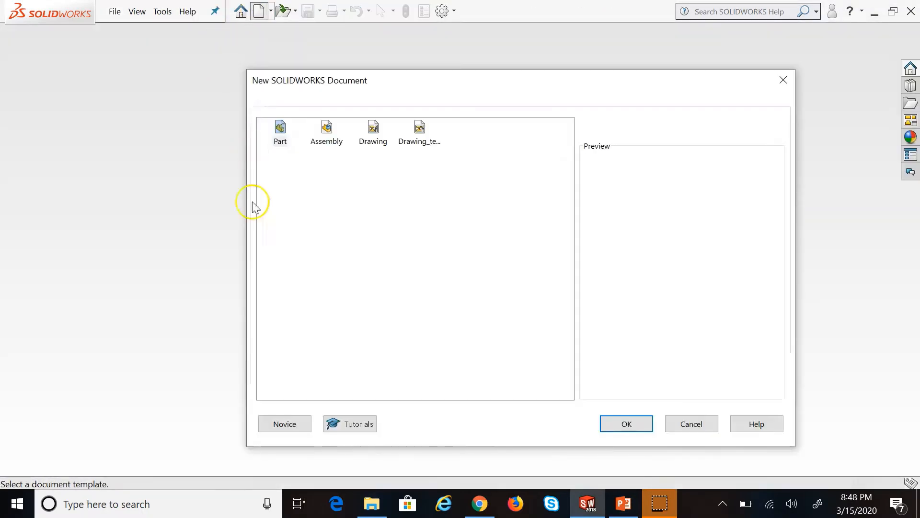
{"action": "double_click", "coordinate": [372, 136]}
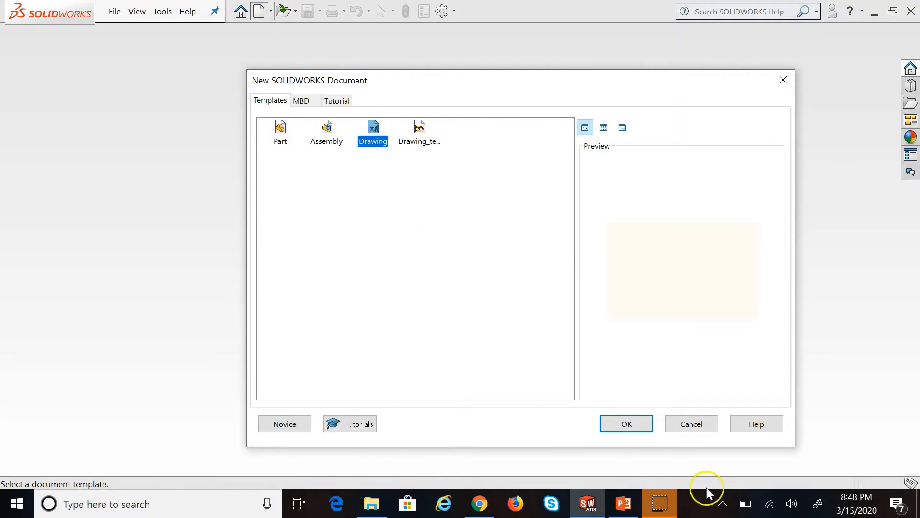
{"action": "left_click", "coordinate": [639, 426]}
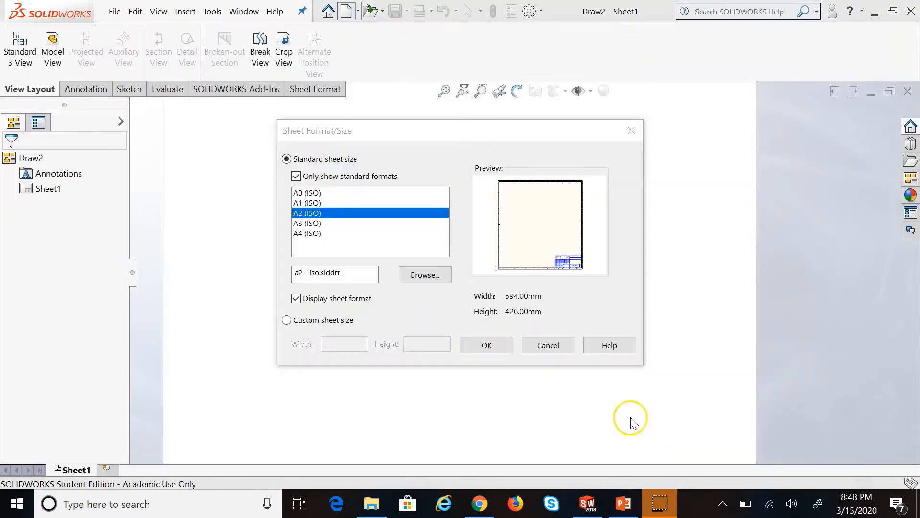
{"action": "left_click", "coordinate": [486, 346]}
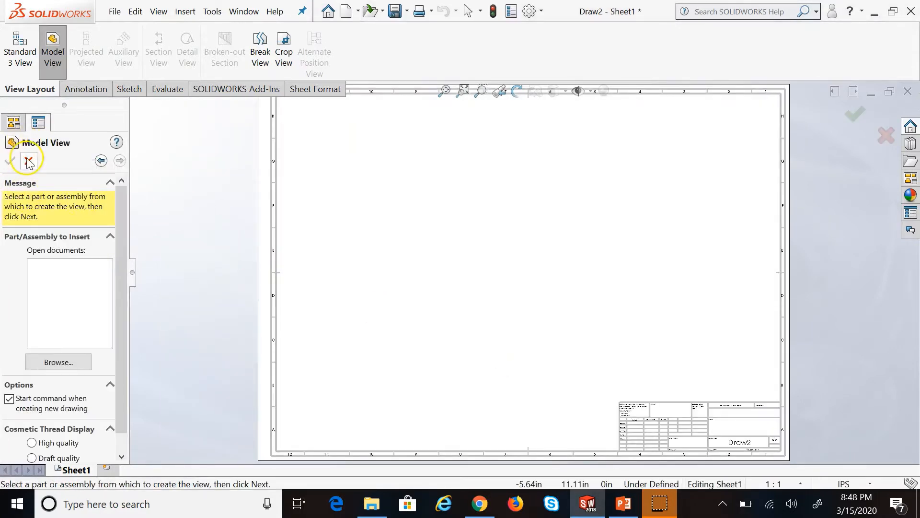
{"action": "left_click", "coordinate": [28, 161]}
{"action": "left_click", "coordinate": [587, 260]}
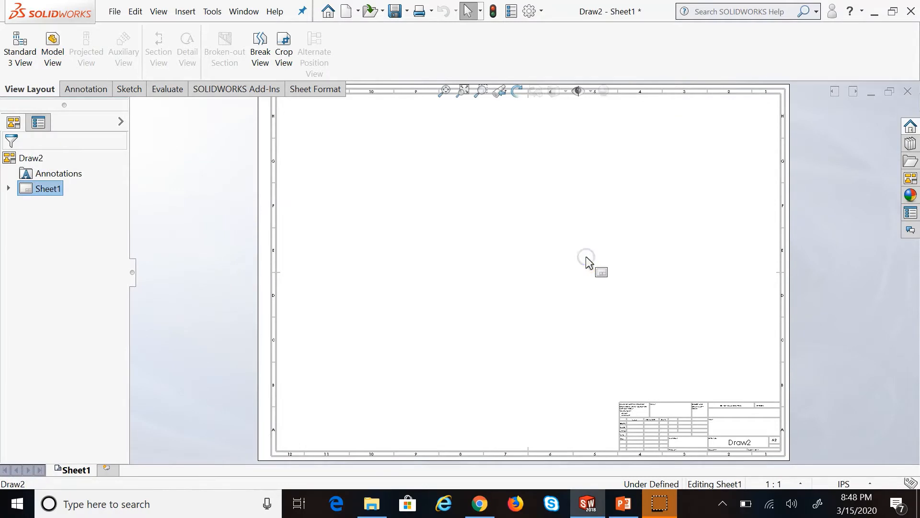
Start a Model View and load the chamfer_machinedhole_thread part from Downloads.
{"action": "left_click", "coordinate": [53, 51]}
{"action": "left_click_drag", "start_coordinate": [118, 297], "coordinate": [179, 388]}
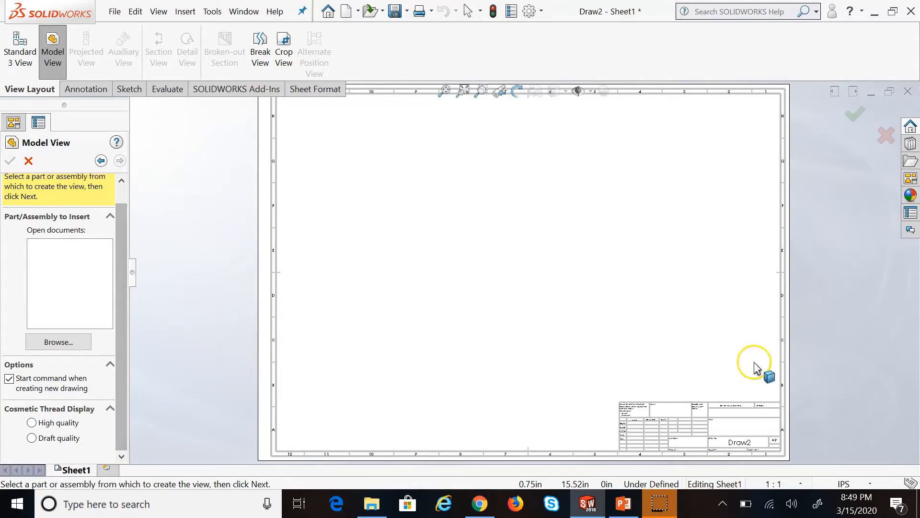
{"action": "left_click", "coordinate": [74, 344]}
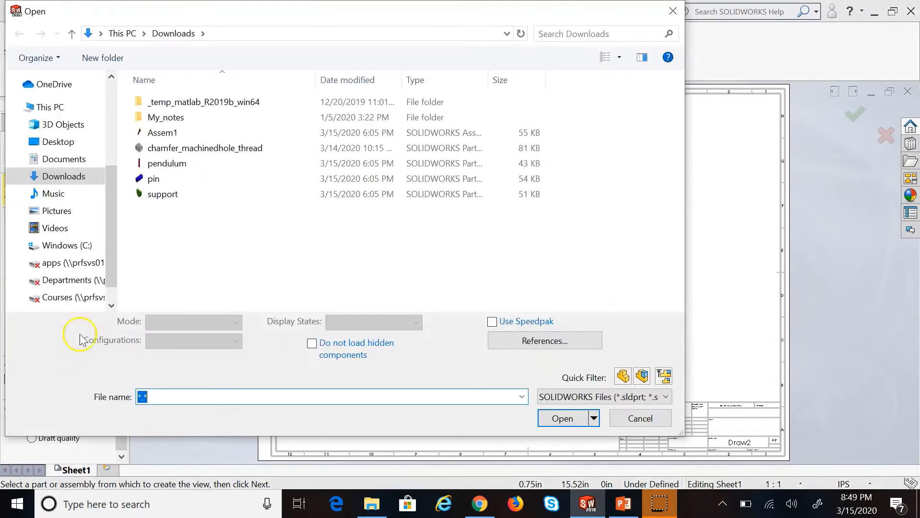
{"action": "left_click", "coordinate": [161, 148]}
{"action": "left_click", "coordinate": [579, 406]}
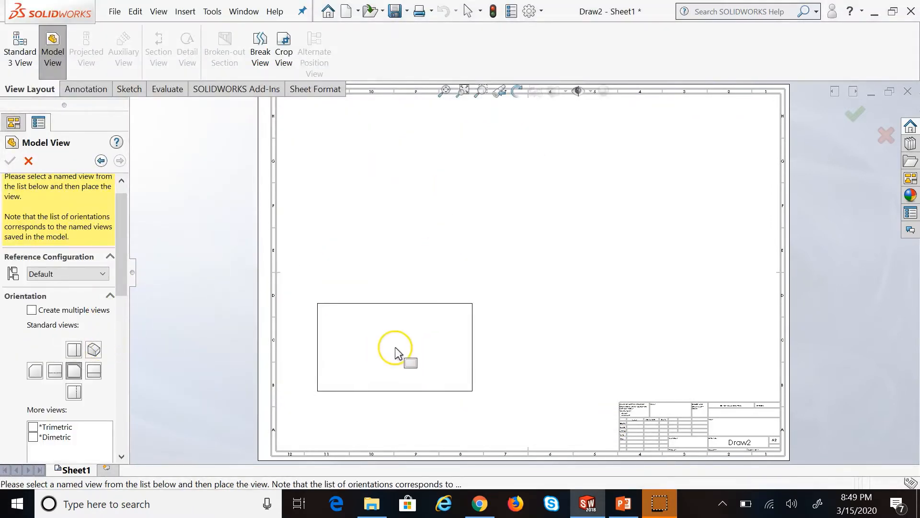
Place the part's front view low on the sheet with projected top, right-side and isometric views around it.
{"action": "left_click", "coordinate": [421, 189]}
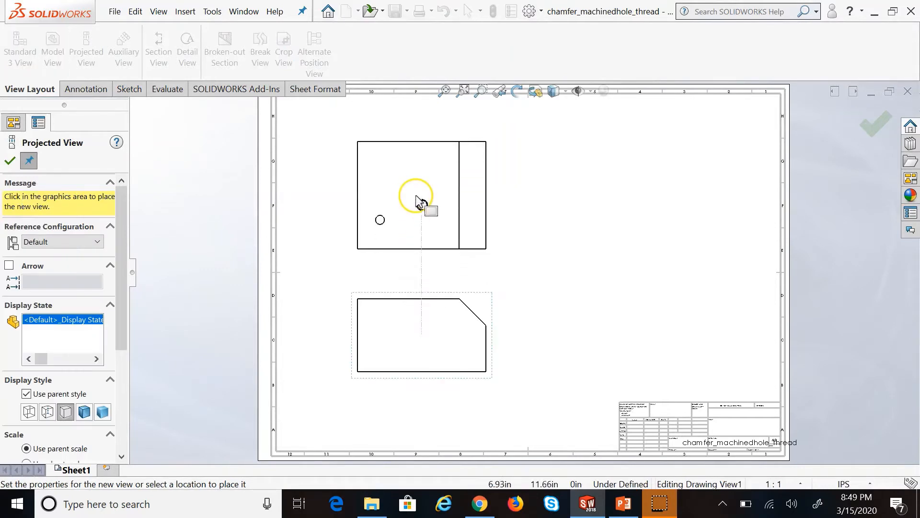
{"action": "left_click", "coordinate": [621, 340]}
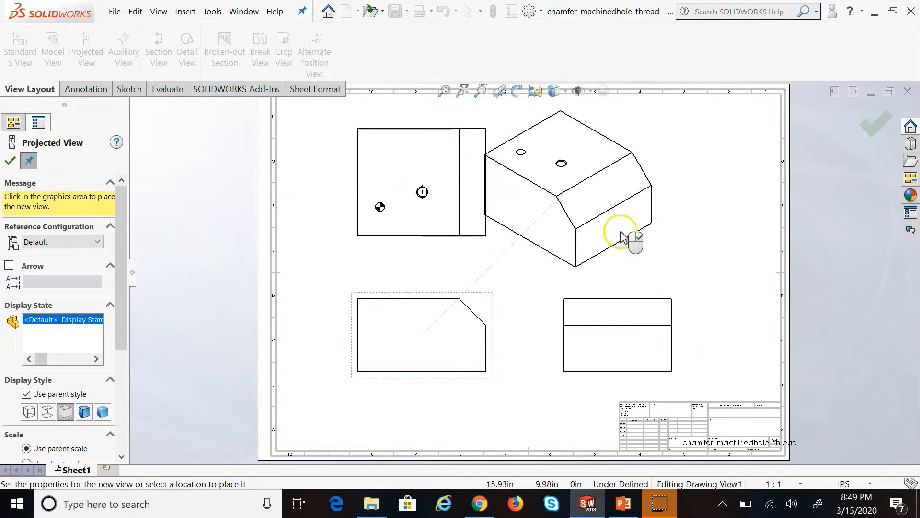
{"action": "left_click", "coordinate": [663, 256]}
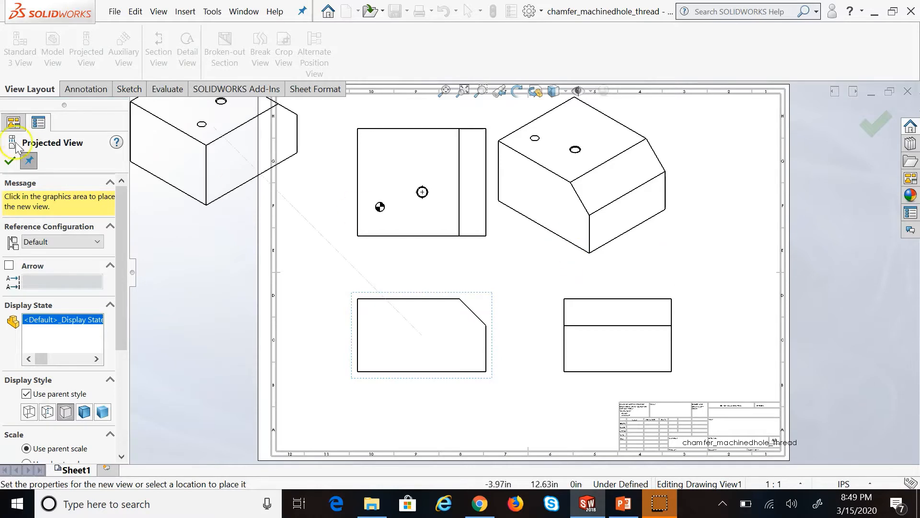
{"action": "right_click", "coordinate": [562, 287]}
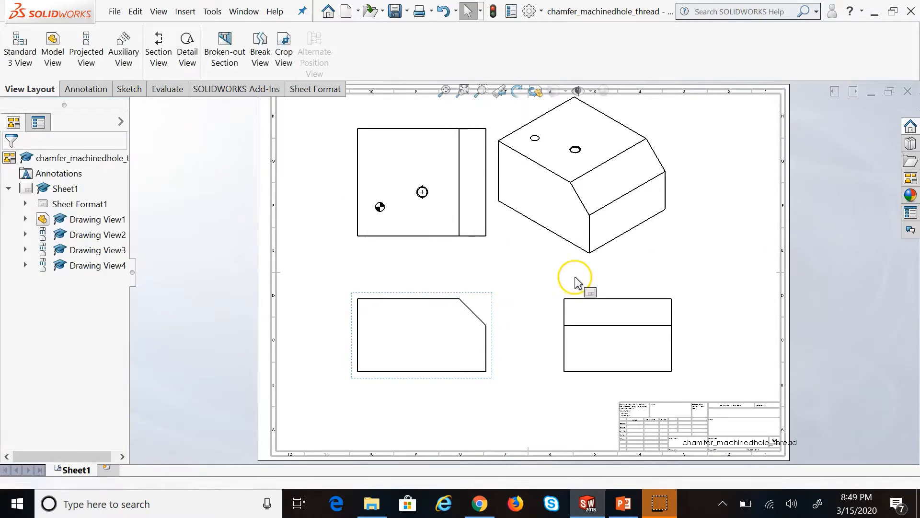
Move the isometric view farther right and slightly down, away from the top view.
{"action": "left_click_drag", "start_coordinate": [612, 261], "coordinate": [672, 271]}
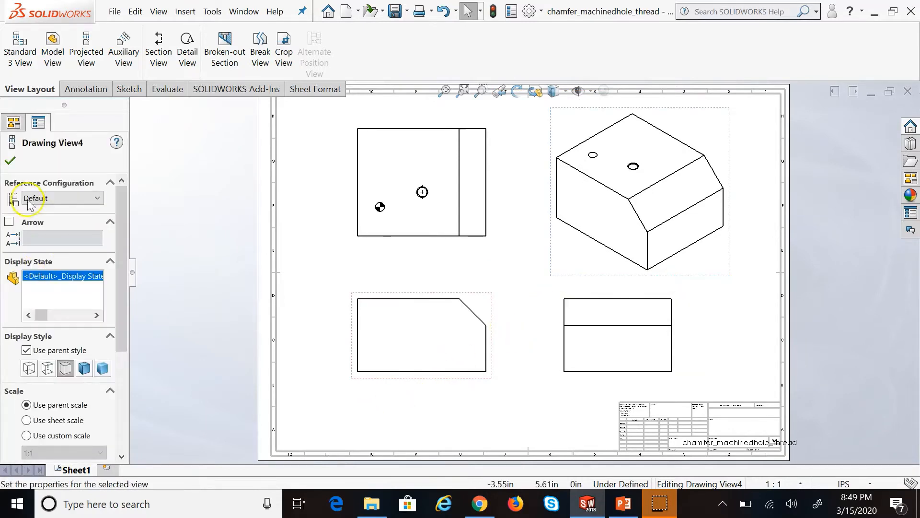
{"action": "left_click", "coordinate": [10, 161]}
{"action": "left_click", "coordinate": [319, 245]}
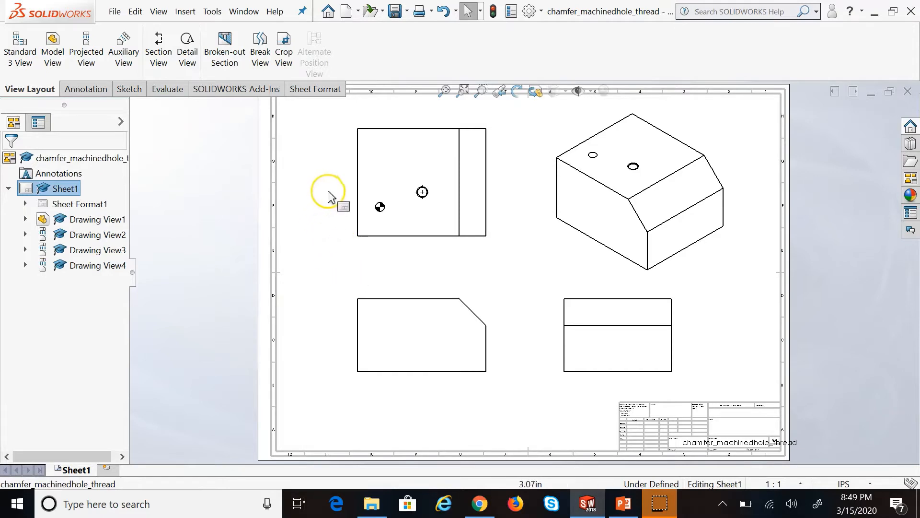
Delete the top, isometric, front and right-side views from the sheet.
{"action": "left_click", "coordinate": [350, 179]}
{"action": "key", "text": "Delete"}
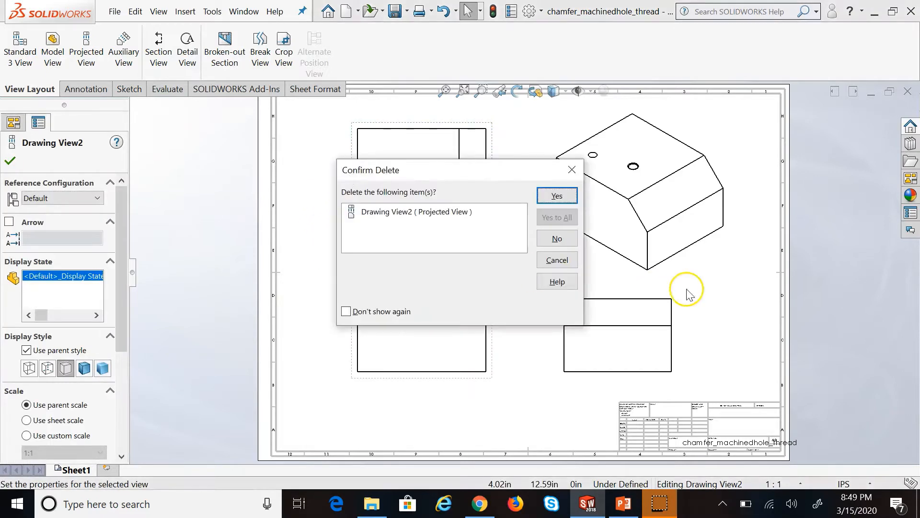
{"action": "left_click", "coordinate": [565, 201]}
{"action": "left_click", "coordinate": [551, 250]}
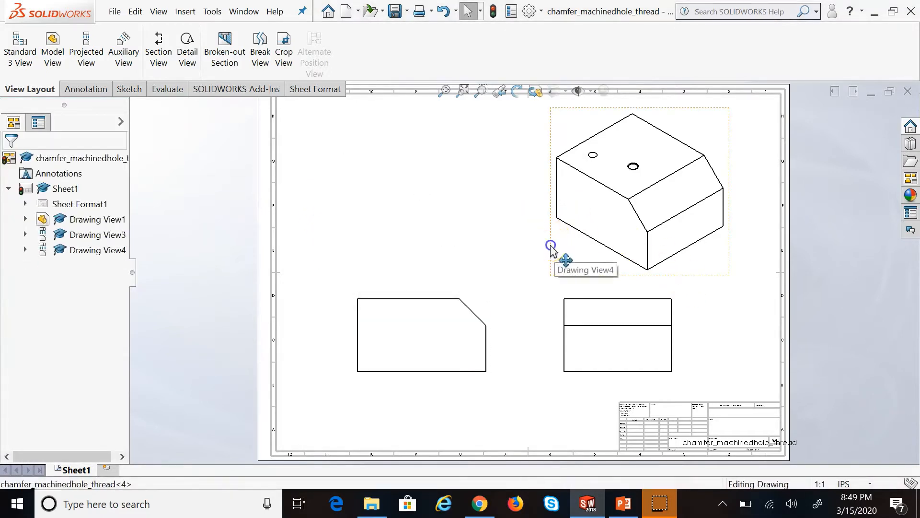
{"action": "key", "text": "Delete"}
{"action": "left_click", "coordinate": [556, 201]}
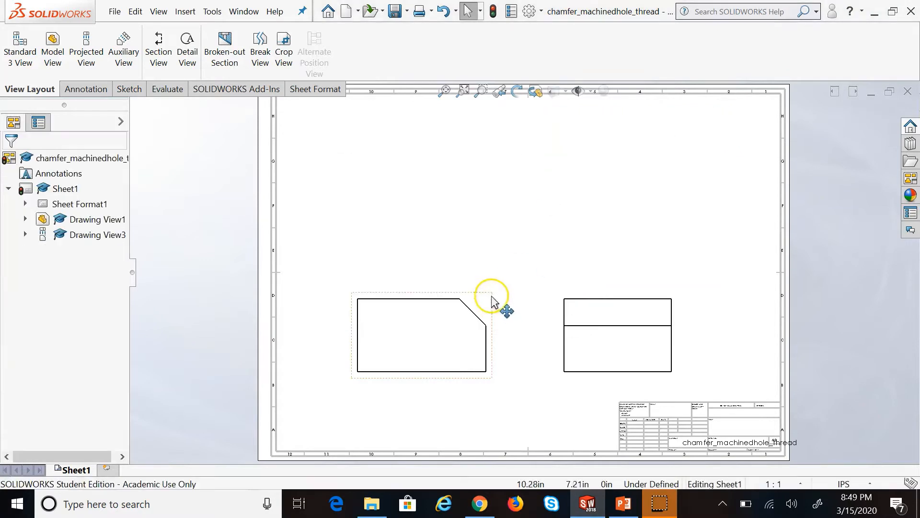
{"action": "left_click", "coordinate": [491, 294]}
{"action": "key", "text": "Delete"}
{"action": "left_click", "coordinate": [557, 196]}
{"action": "left_click", "coordinate": [558, 312]}
{"action": "key", "text": "Delete"}
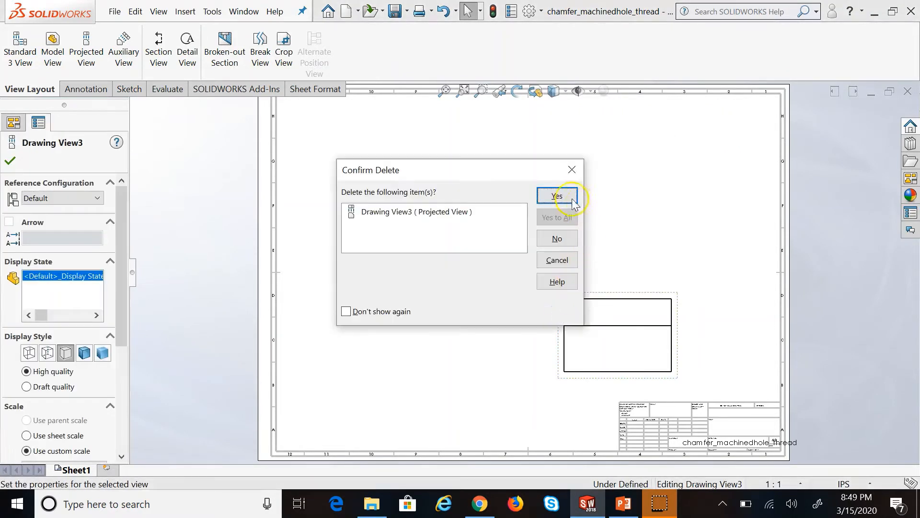
{"action": "left_click", "coordinate": [558, 195]}
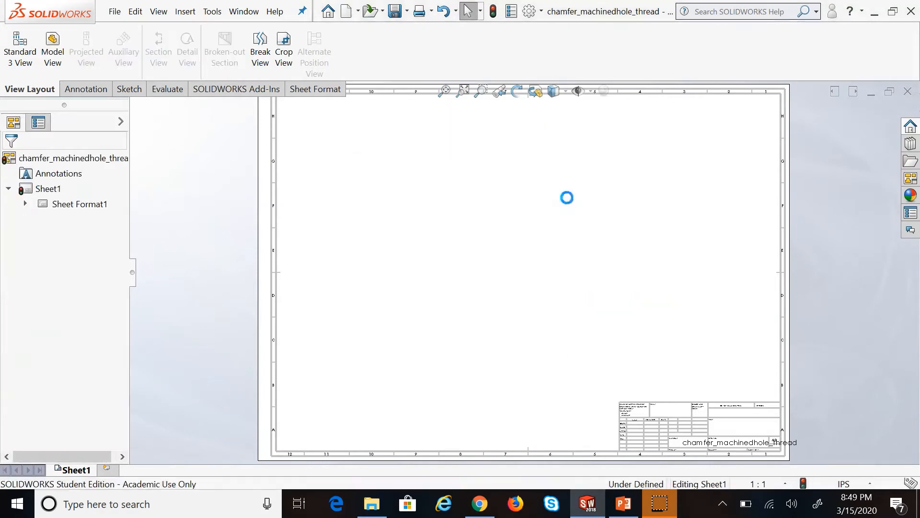
Insert a Standard 3 View set of the chamfer_machinedhole_thread part from Downloads on the empty sheet.
{"action": "left_click", "coordinate": [22, 57]}
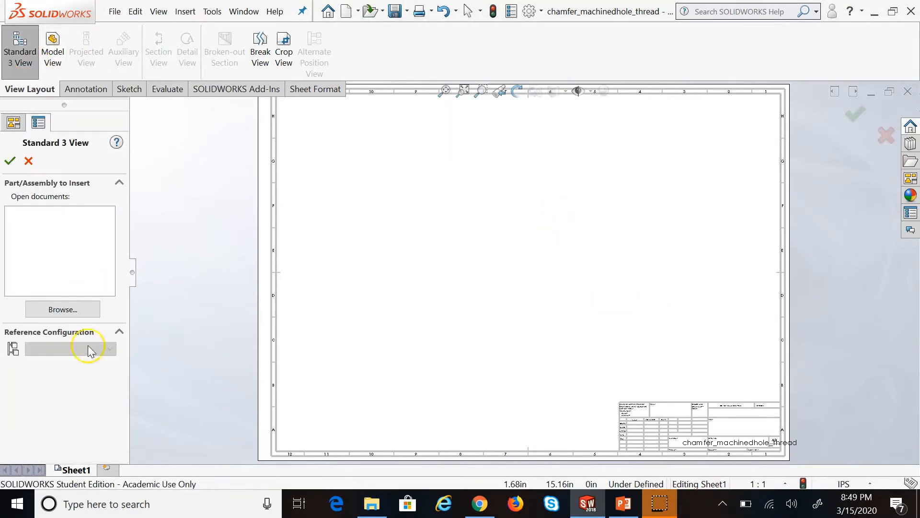
{"action": "left_click", "coordinate": [72, 309]}
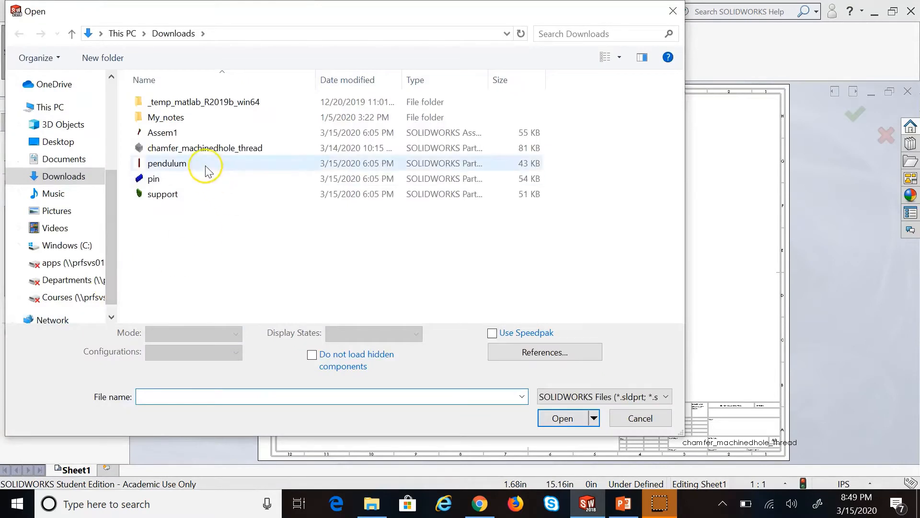
{"action": "double_click", "coordinate": [204, 152]}
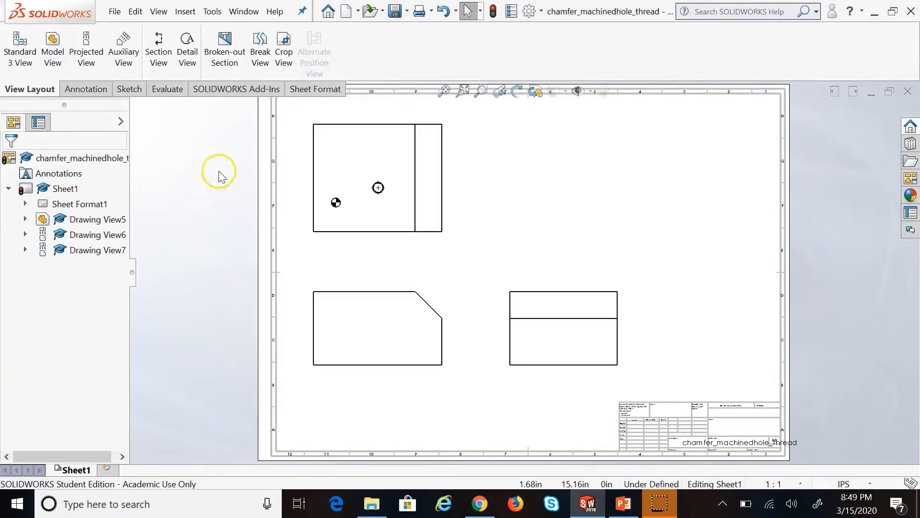
Insert an isometric Model View of the chamfer_machinedhole_thread part from Downloads in the sheet's upper-right area.
{"action": "left_click", "coordinate": [708, 197]}
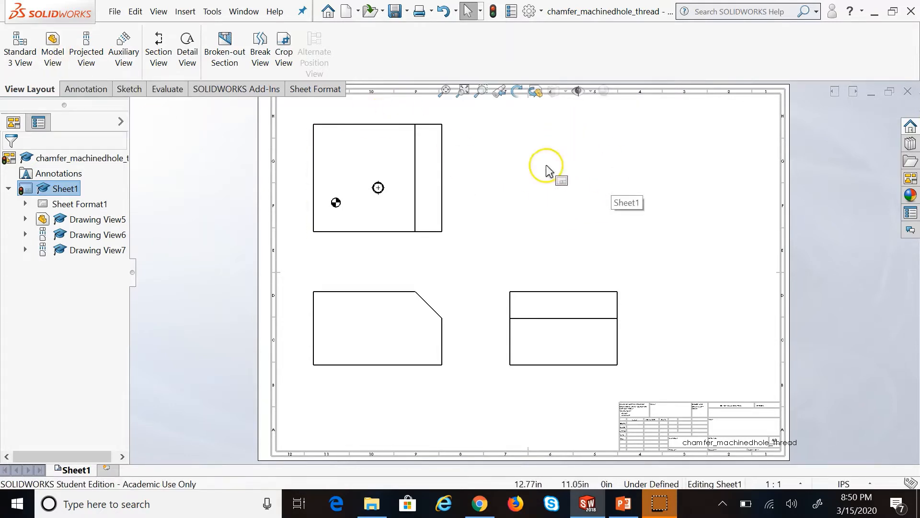
{"action": "left_click", "coordinate": [53, 50]}
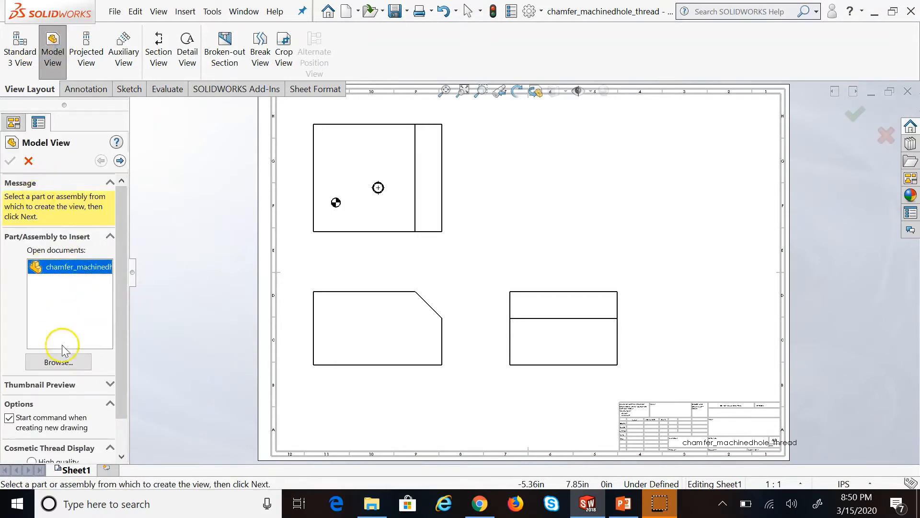
{"action": "left_click", "coordinate": [58, 362]}
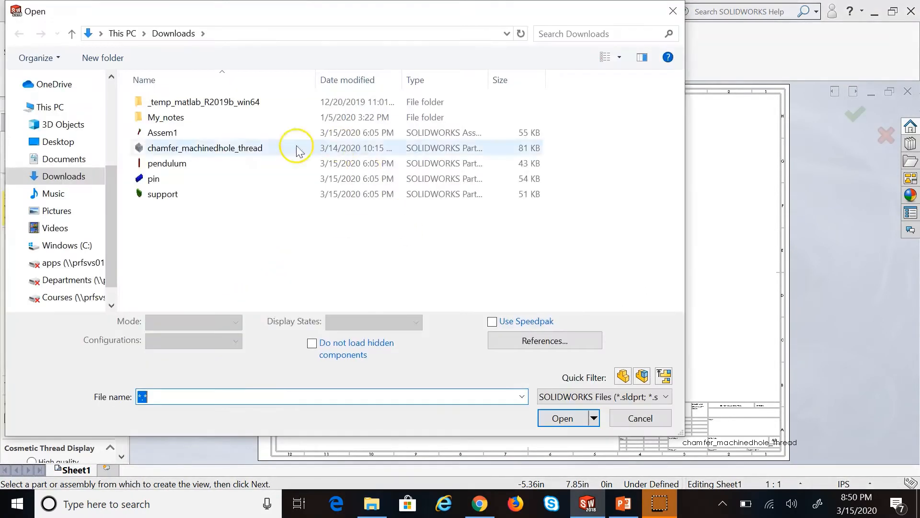
{"action": "double_click", "coordinate": [222, 151]}
{"action": "left_click", "coordinate": [93, 369]}
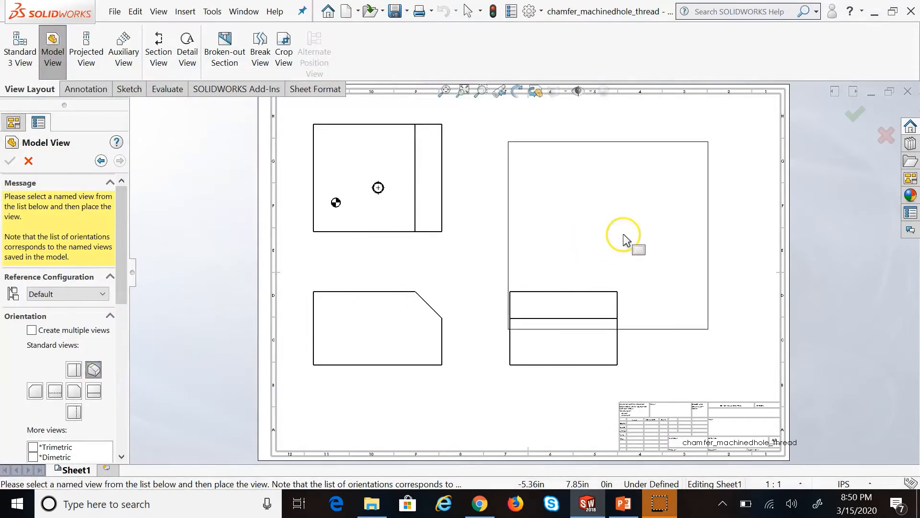
{"action": "left_click", "coordinate": [614, 196]}
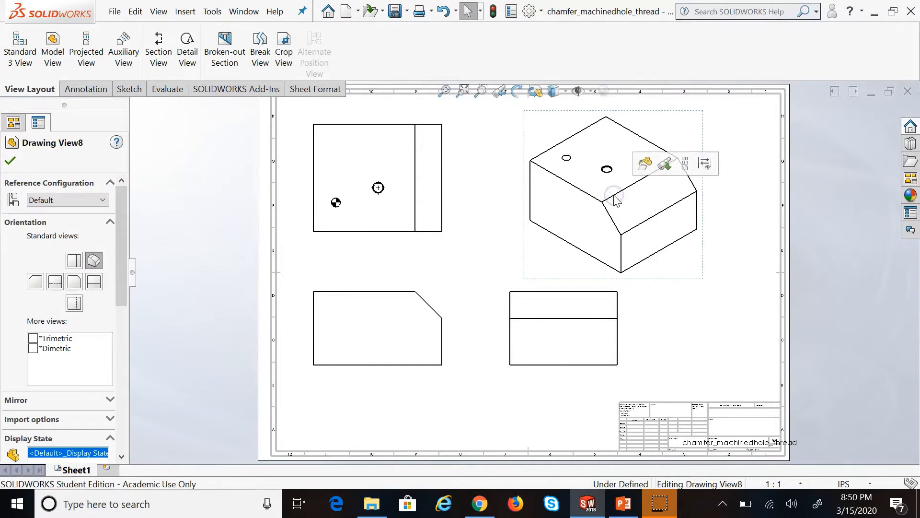
{"action": "left_click", "coordinate": [633, 270]}
{"action": "left_click", "coordinate": [760, 324]}
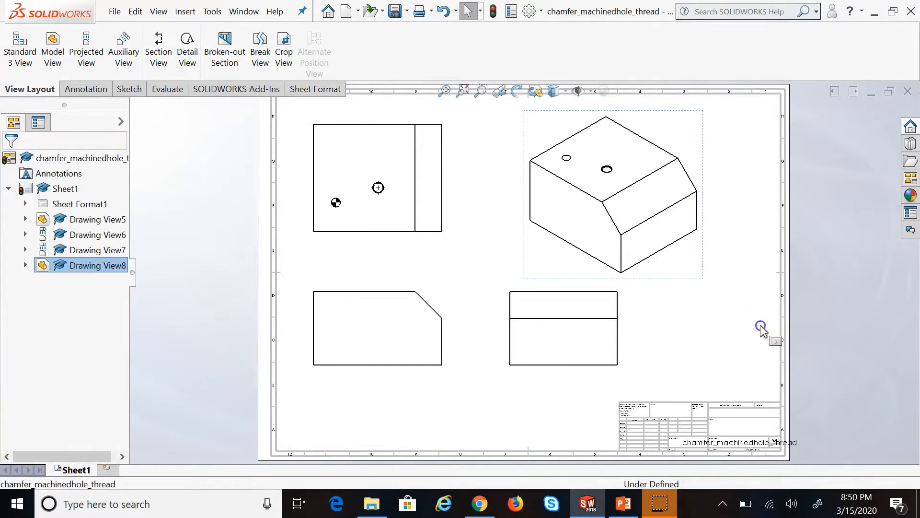
Move the isometric view slightly left toward the top view, and move the front view a little farther down the sheet.
{"action": "left_click", "coordinate": [655, 278]}
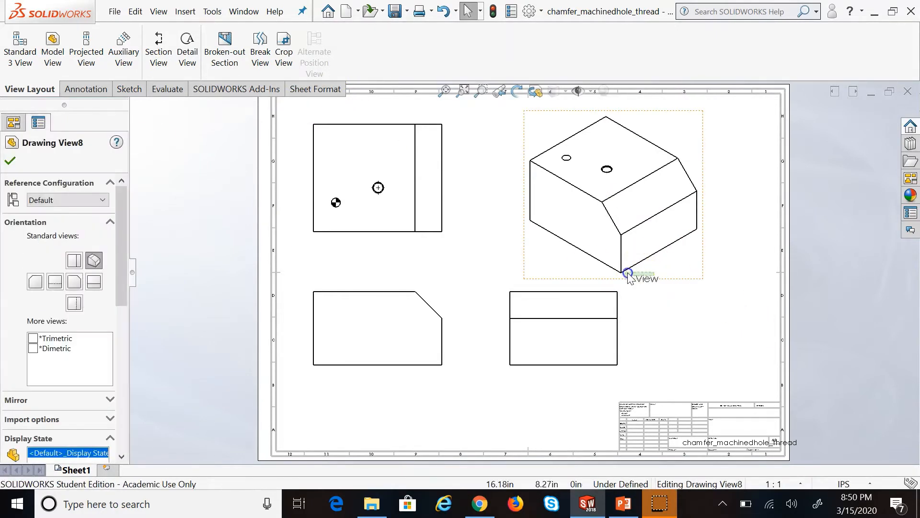
{"action": "left_click_drag", "start_coordinate": [547, 283], "coordinate": [518, 280]}
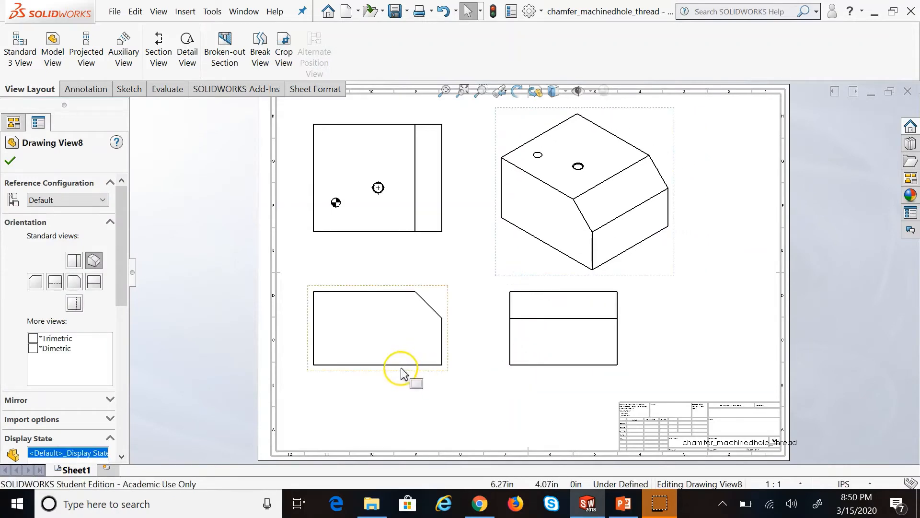
{"action": "left_click_drag", "start_coordinate": [402, 370], "coordinate": [398, 386]}
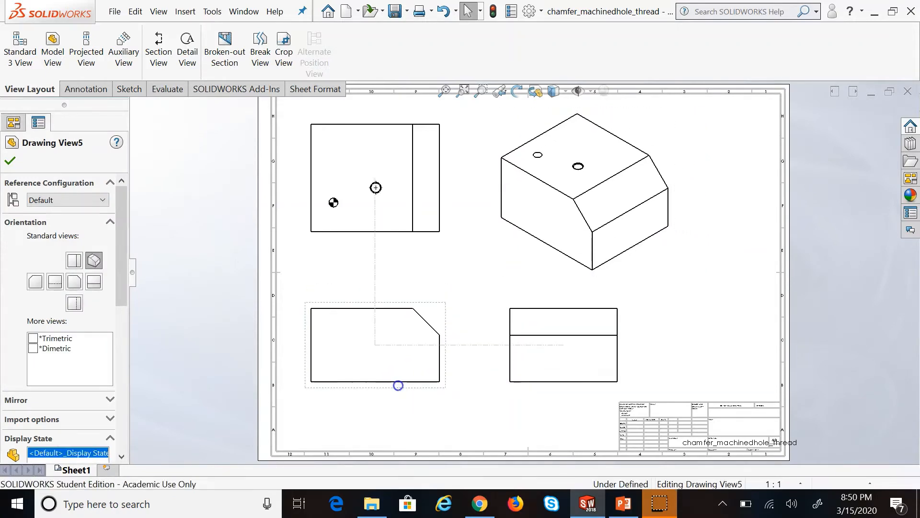
{"action": "left_click", "coordinate": [706, 274]}
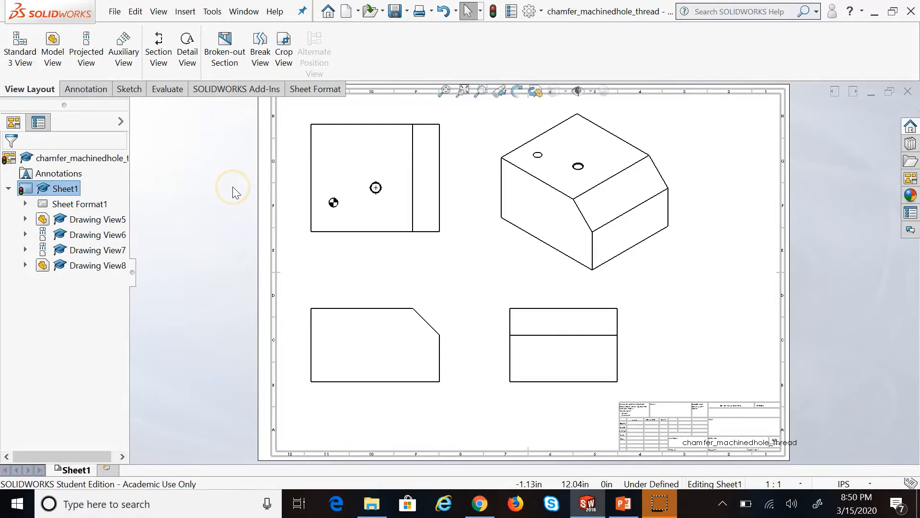
Set the front view's display style to Hidden Lines Visible.
{"action": "left_click", "coordinate": [363, 302]}
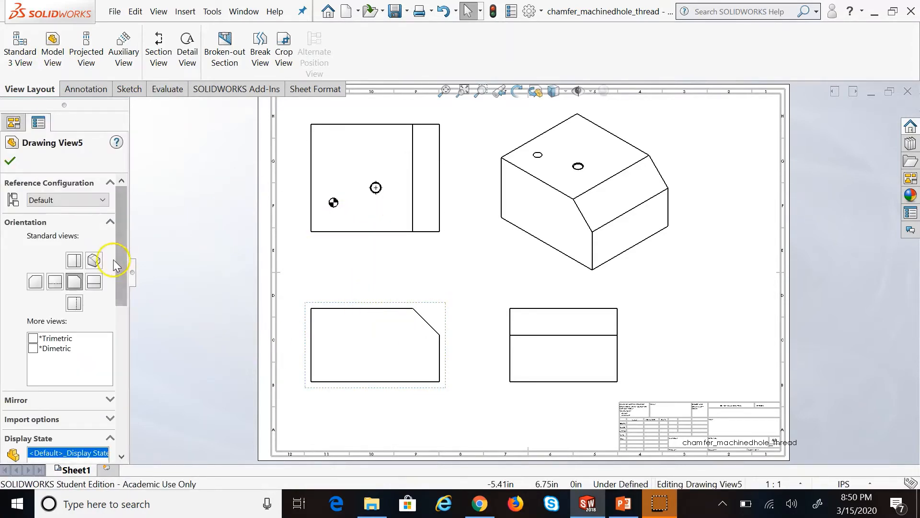
{"action": "mouse_move", "coordinate": [121, 302]}
{"action": "left_mouse_down"}
{"action": "mouse_move", "coordinate": [118, 444]}
{"action": "mouse_move", "coordinate": [120, 352]}
{"action": "mouse_move", "coordinate": [120, 415]}
{"action": "left_mouse_up"}
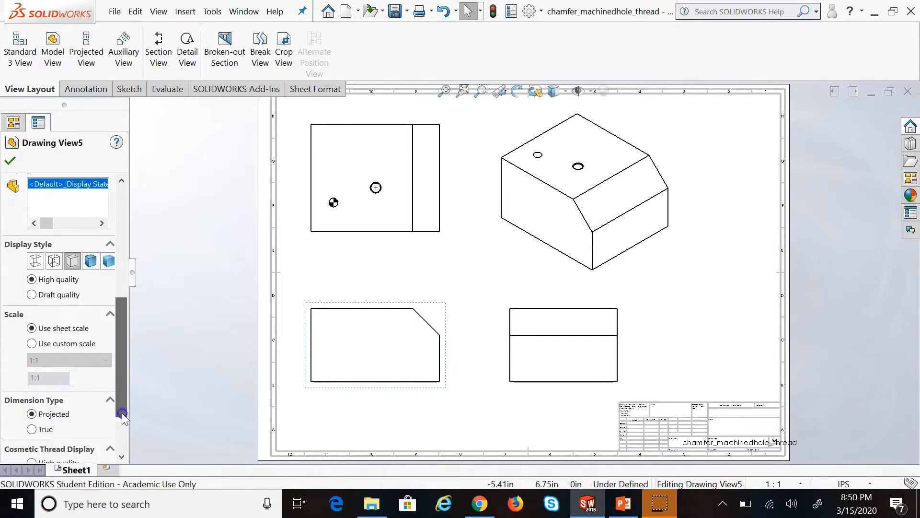
{"action": "left_click", "coordinate": [55, 261]}
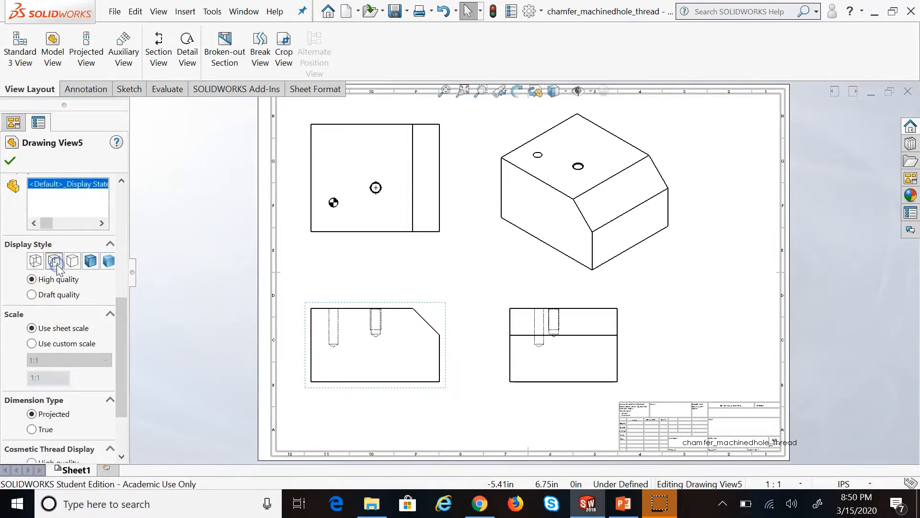
{"action": "left_click", "coordinate": [9, 160]}
{"action": "left_click", "coordinate": [716, 272]}
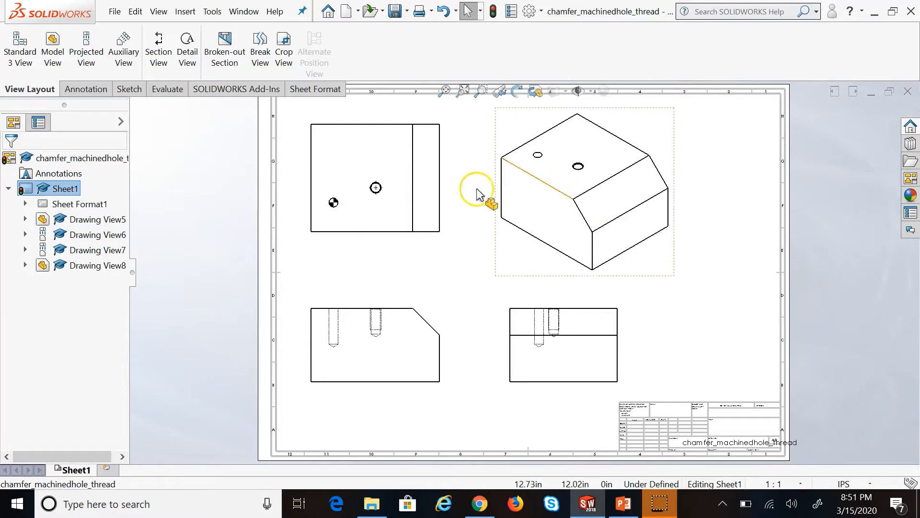
Save the drawing as drawing_demo1 in the Downloads folder.
{"action": "left_click", "coordinate": [389, 15]}
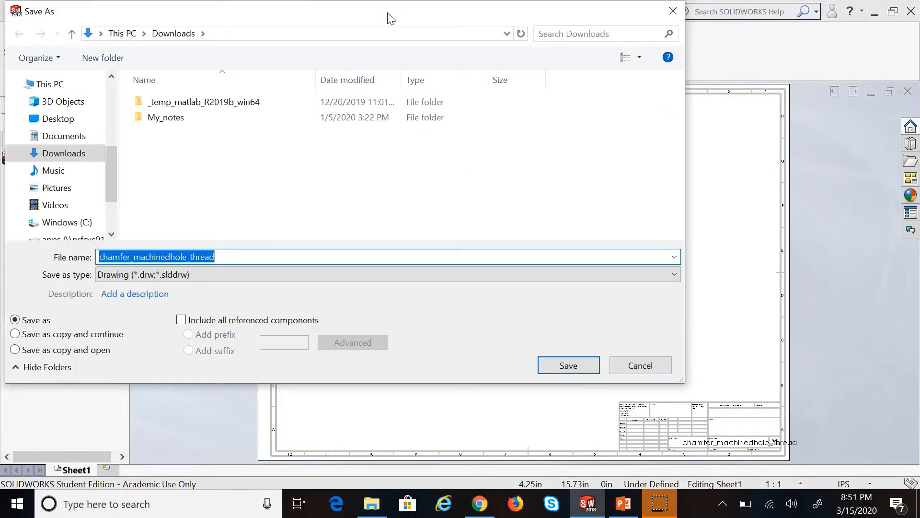
{"action": "type", "text": "draw"}
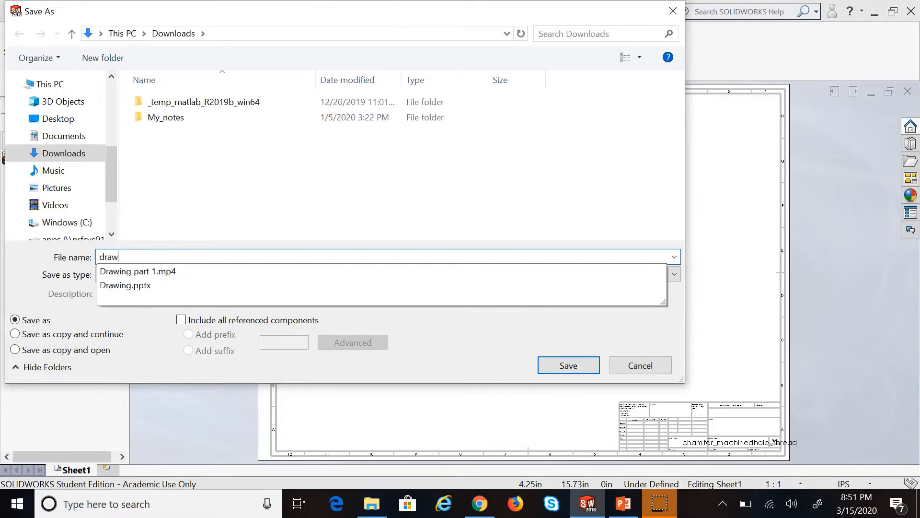
{"action": "type", "text": "ing_demo1"}
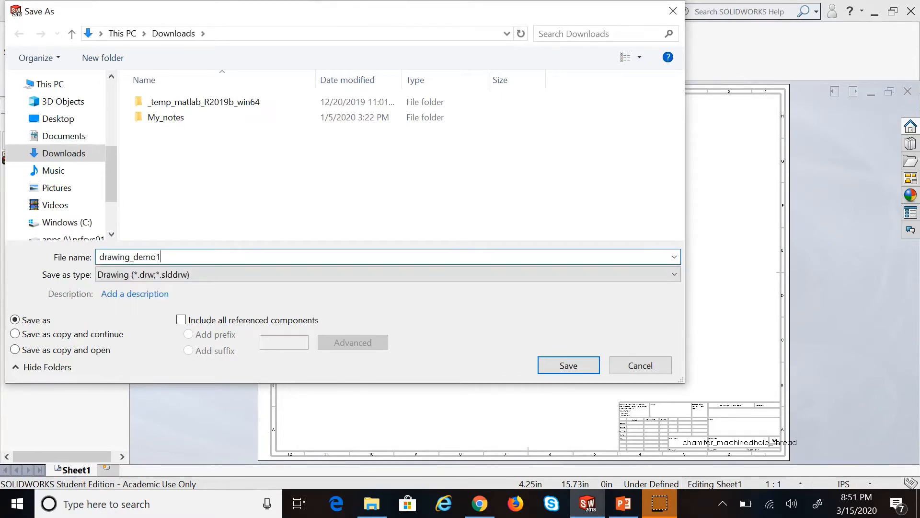
{"action": "left_click", "coordinate": [551, 364]}
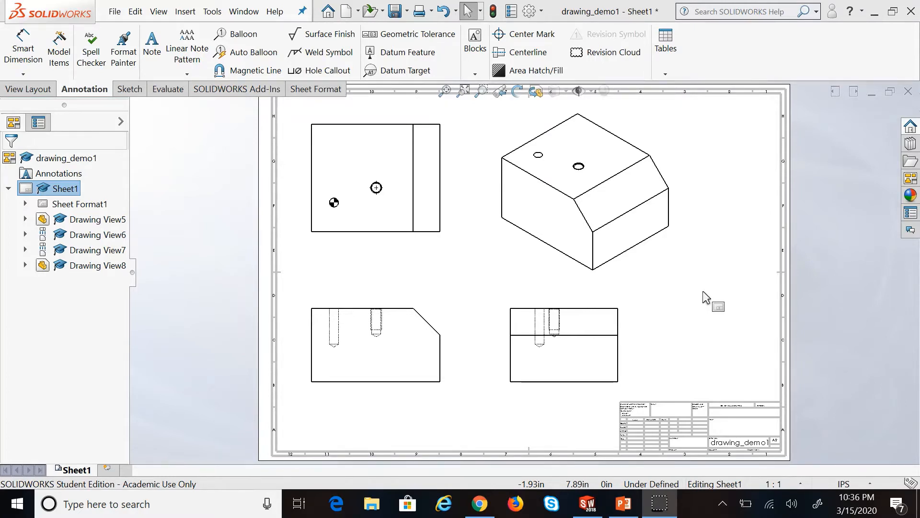
{"action": "left_click", "coordinate": [241, 370]}
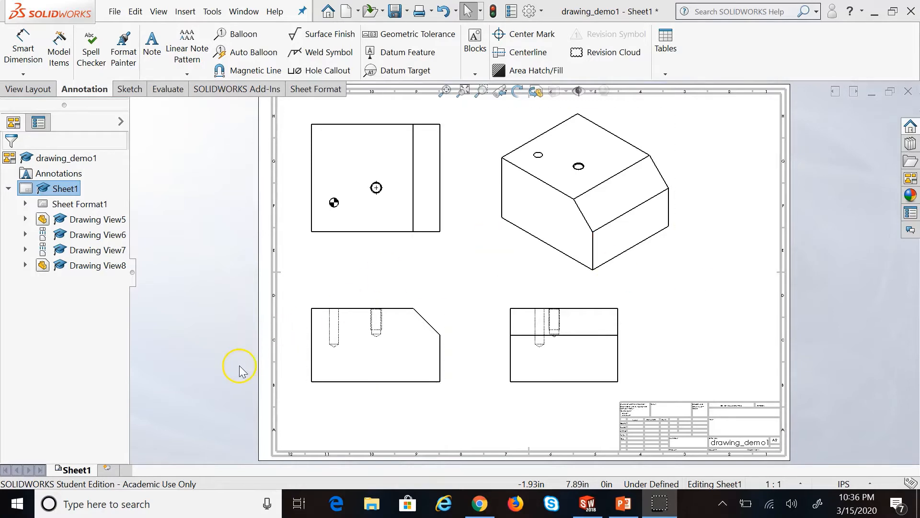
Add a new sheet and insert a Standard 3 View set of the pendulum part from Downloads on it.
{"action": "left_click", "coordinate": [107, 469]}
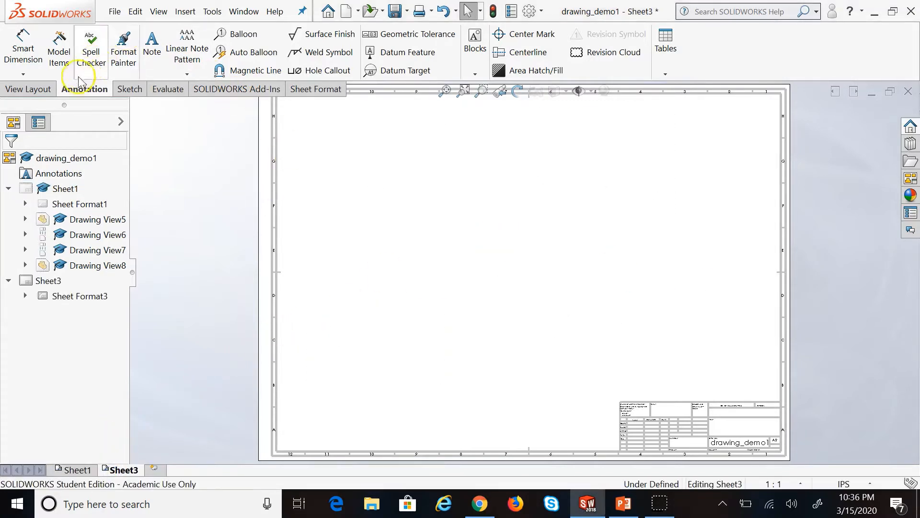
{"action": "left_click", "coordinate": [34, 90]}
{"action": "left_click", "coordinate": [25, 60]}
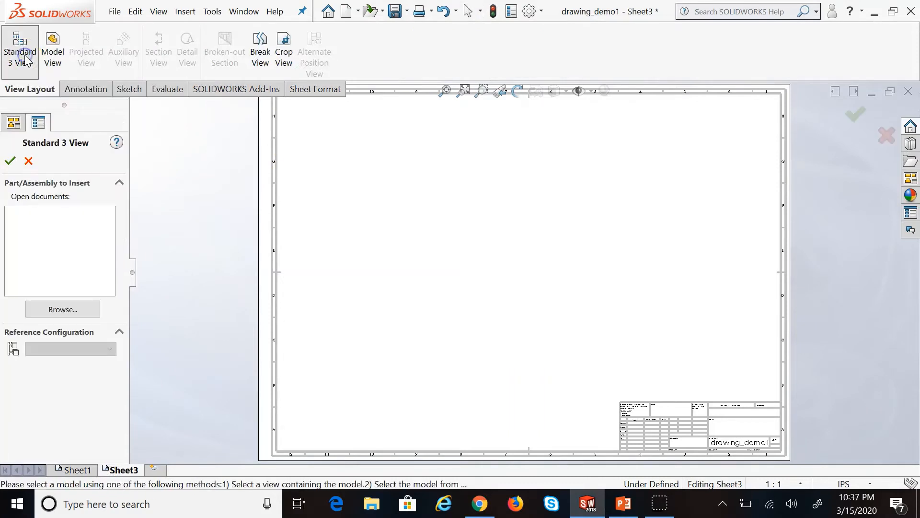
{"action": "left_click", "coordinate": [60, 309]}
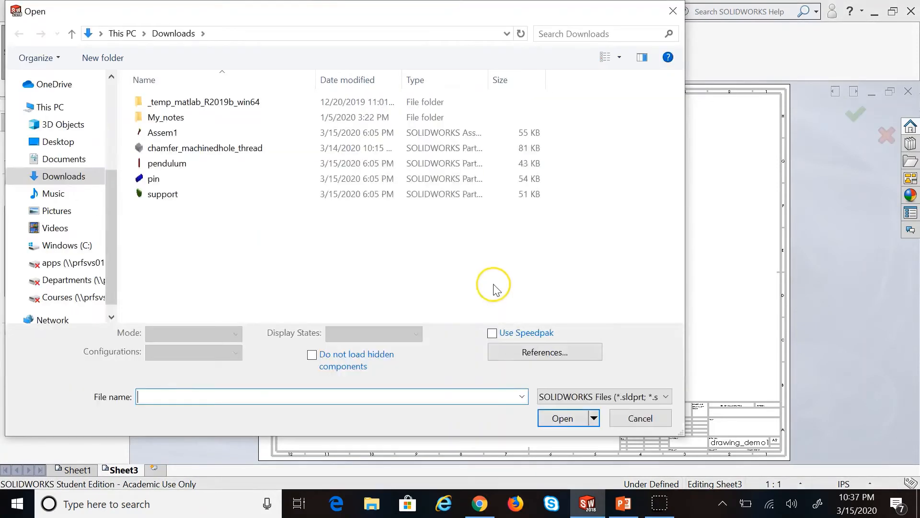
{"action": "left_click", "coordinate": [169, 167]}
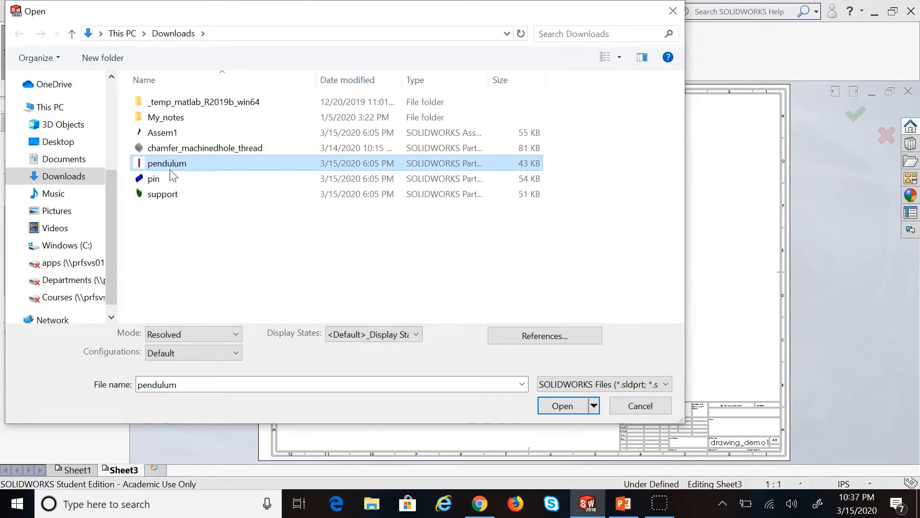
{"action": "double_click", "coordinate": [171, 168]}
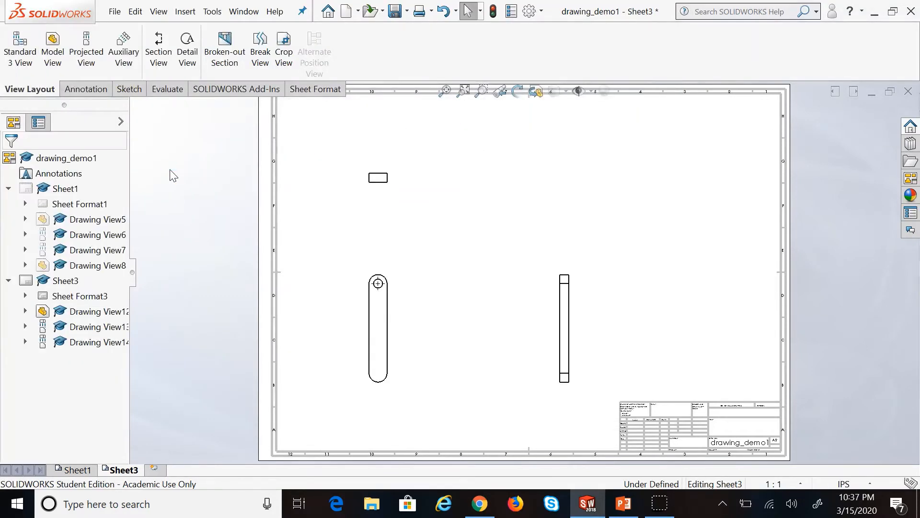
{"action": "left_click", "coordinate": [526, 186]}
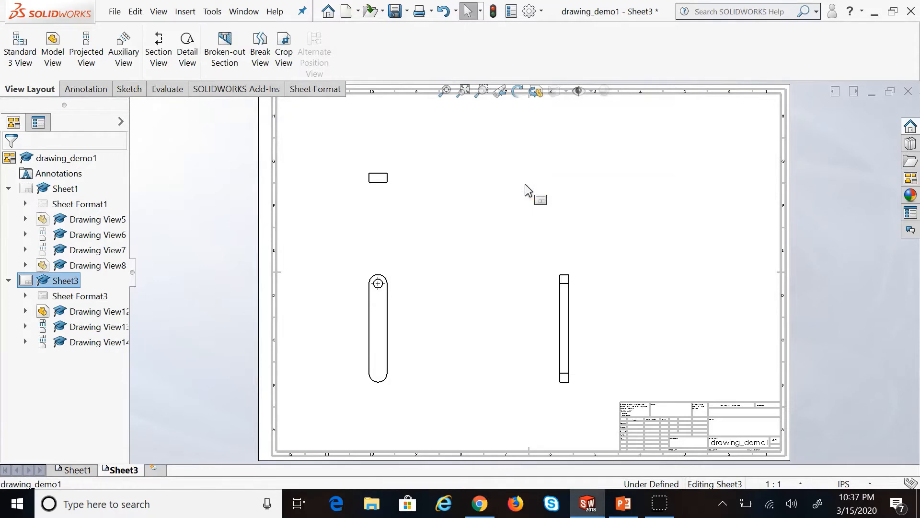
Set the display style of the pendulum's front view to Hidden Lines Visible.
{"action": "left_click", "coordinate": [403, 306]}
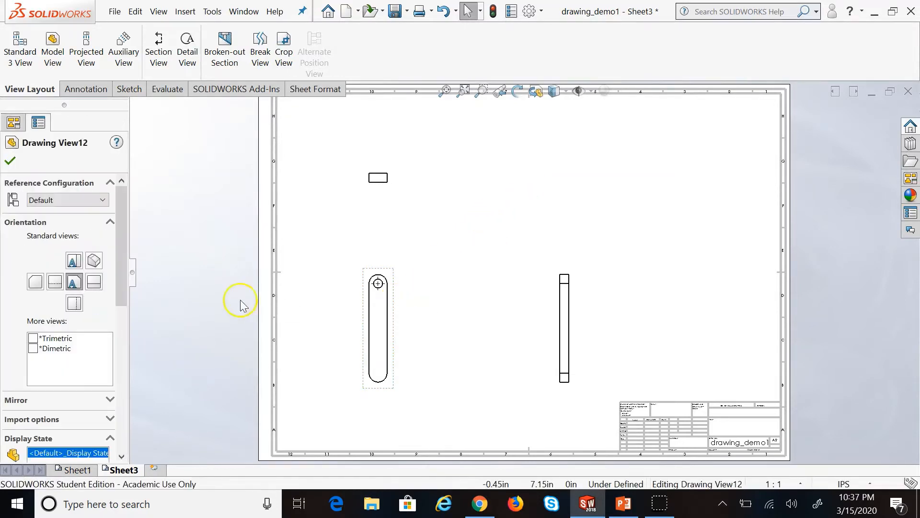
{"action": "left_click", "coordinate": [125, 330]}
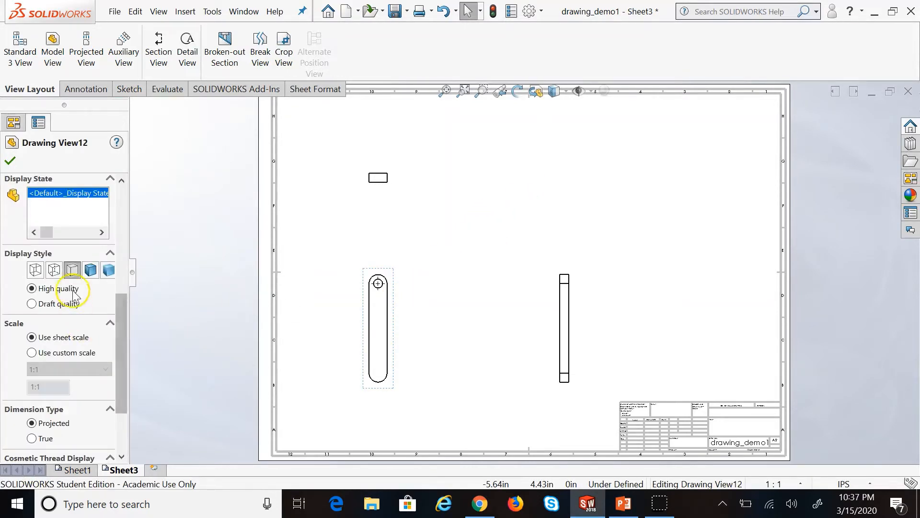
{"action": "left_click", "coordinate": [53, 270]}
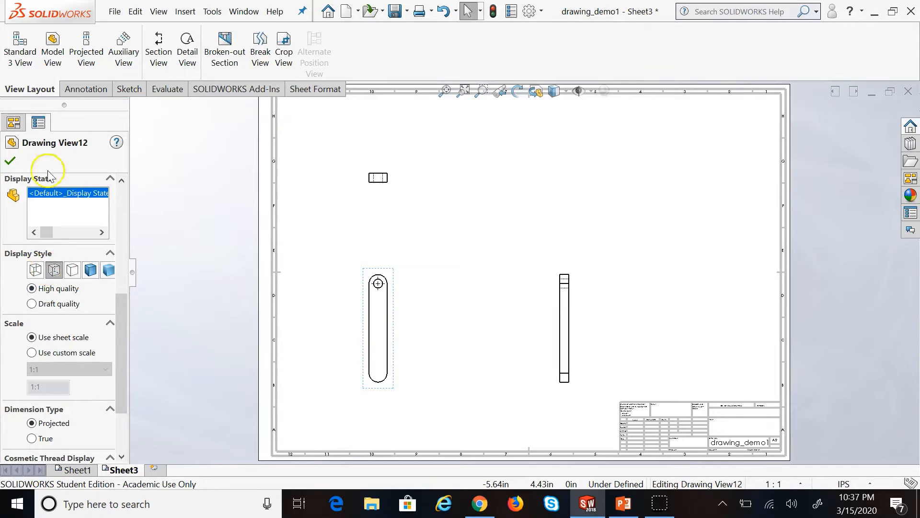
{"action": "left_click", "coordinate": [9, 162]}
{"action": "left_click", "coordinate": [395, 154]}
Add a centerline to the pendulum's top view midway between its left and right outer edges.
{"action": "scroll", "coordinate": [390, 179], "scroll_direction": "down", "scroll_amount": 3}
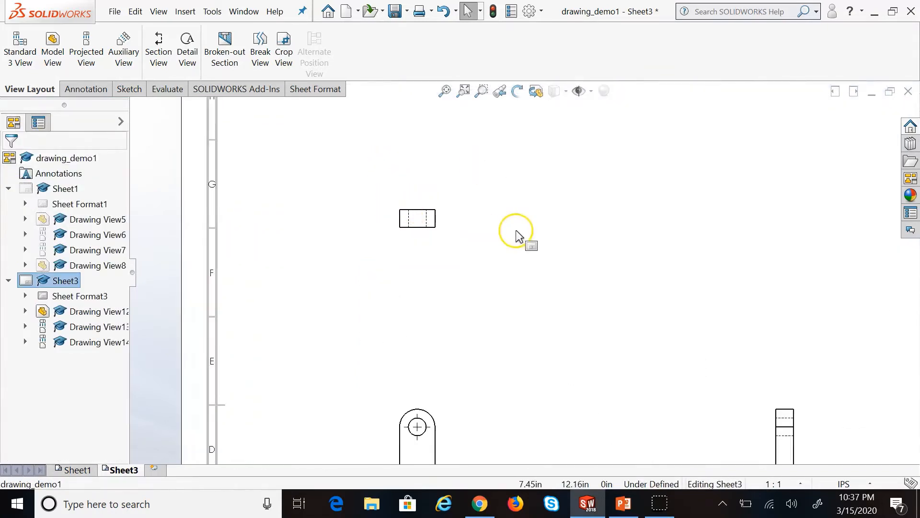
{"action": "scroll", "coordinate": [480, 232], "scroll_direction": "down", "scroll_amount": 2}
{"action": "scroll", "coordinate": [417, 220], "scroll_direction": "down", "scroll_amount": 2}
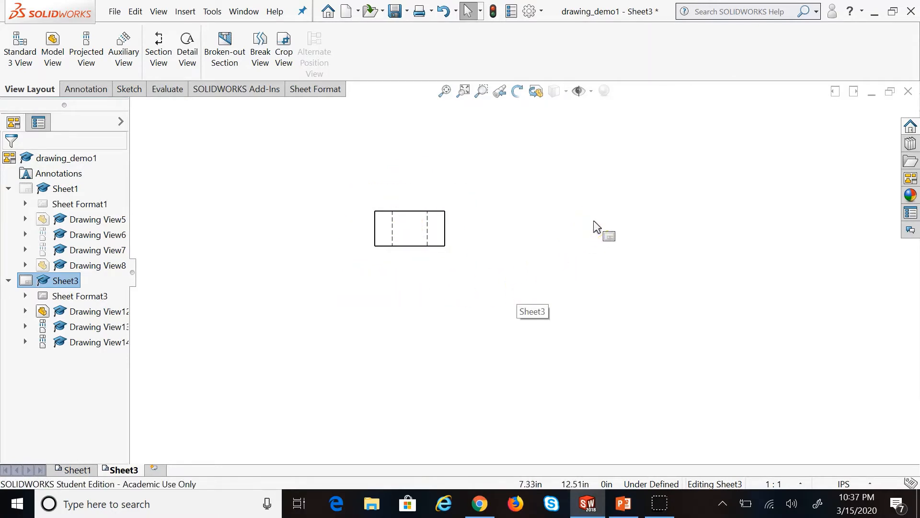
{"action": "left_click", "coordinate": [583, 197]}
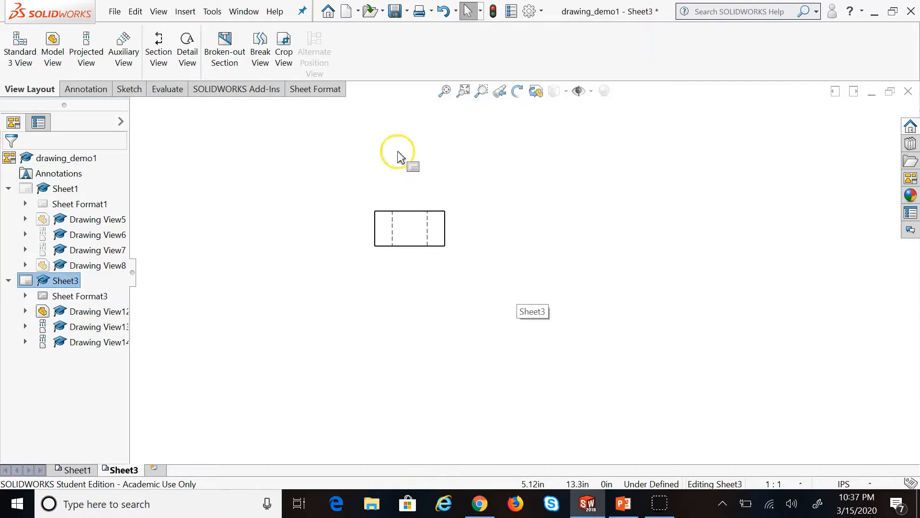
{"action": "left_click", "coordinate": [87, 93]}
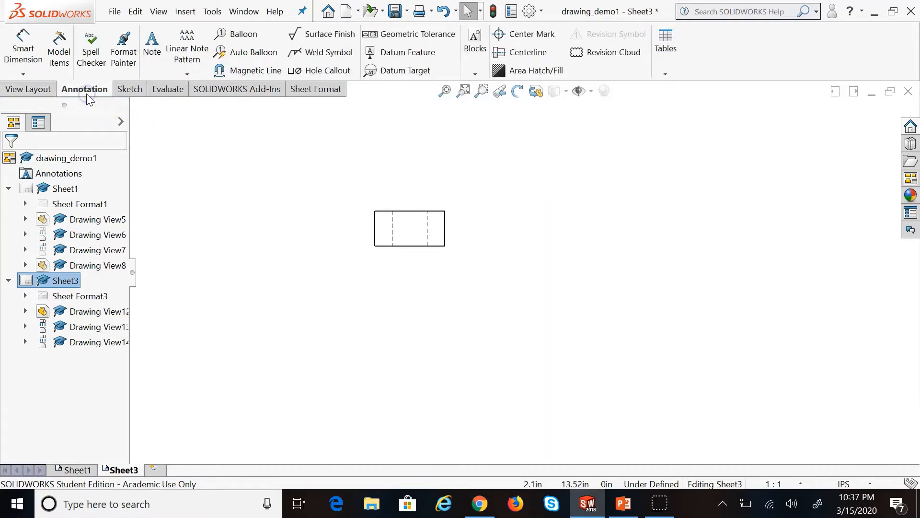
{"action": "left_click", "coordinate": [510, 54]}
{"action": "left_click", "coordinate": [389, 185]}
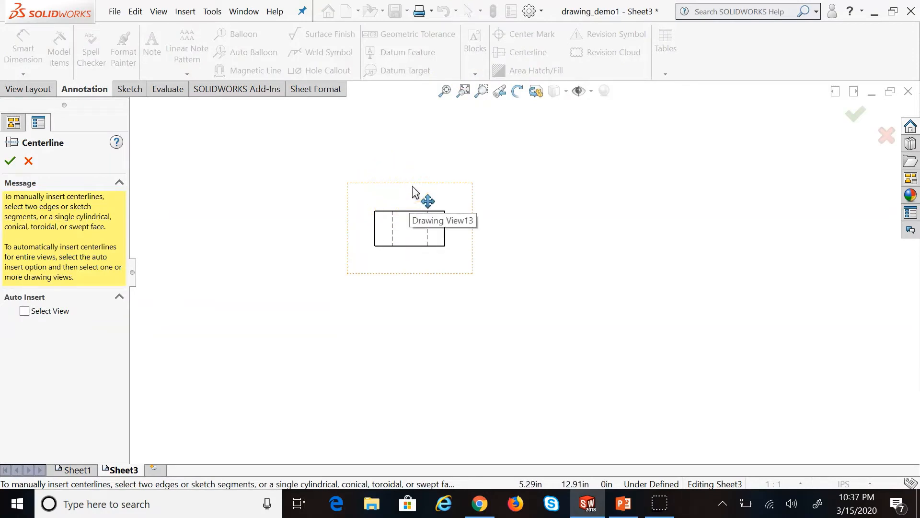
{"action": "left_click", "coordinate": [390, 263]}
{"action": "left_click", "coordinate": [375, 228]}
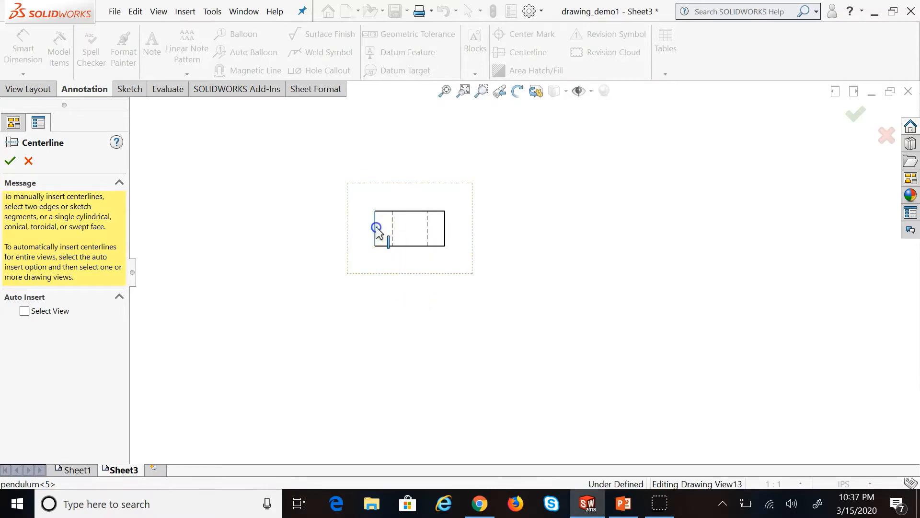
{"action": "left_click", "coordinate": [445, 228]}
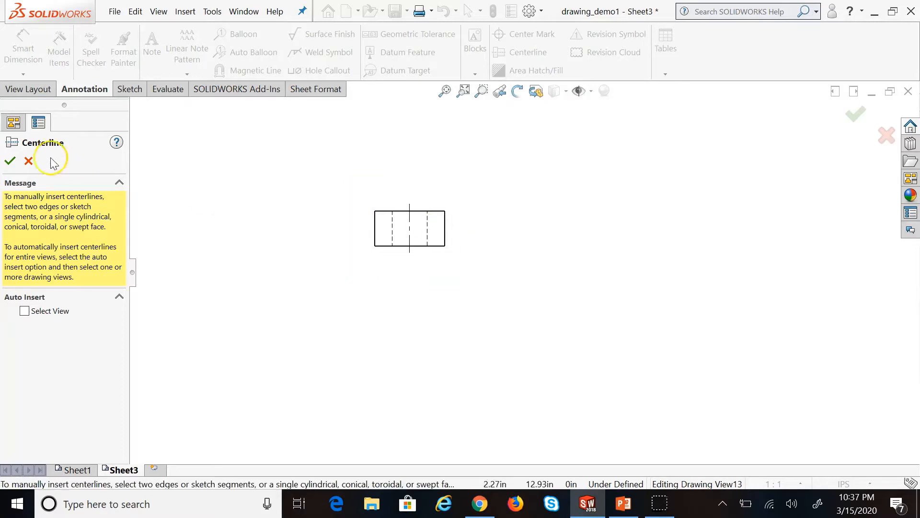
Delete the center mark from the hole in the pendulum's front view.
{"action": "left_click", "coordinate": [12, 162]}
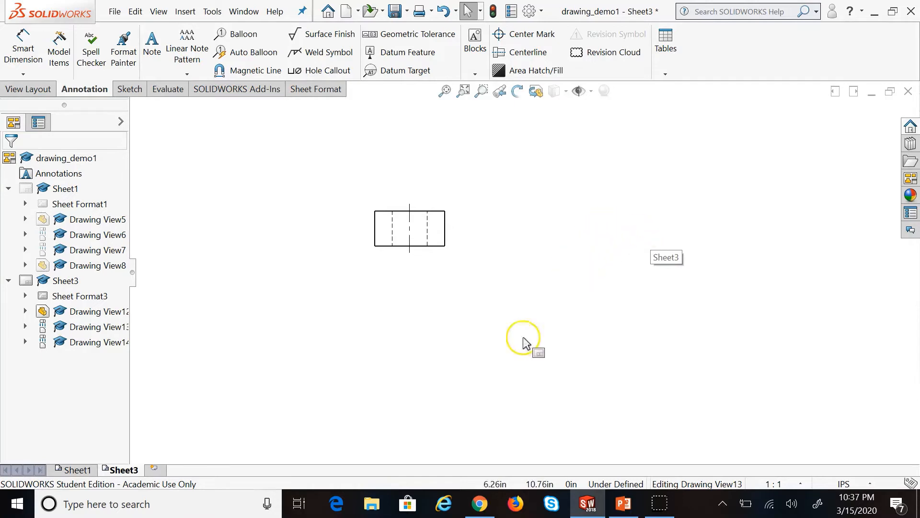
{"action": "scroll", "coordinate": [537, 283], "scroll_direction": "up", "scroll_amount": 3}
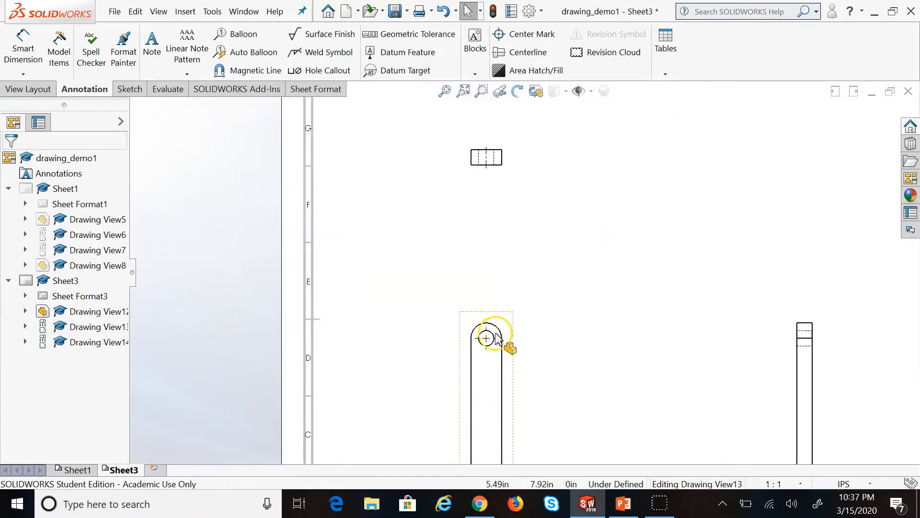
{"action": "scroll", "coordinate": [494, 336], "scroll_direction": "down", "scroll_amount": 5}
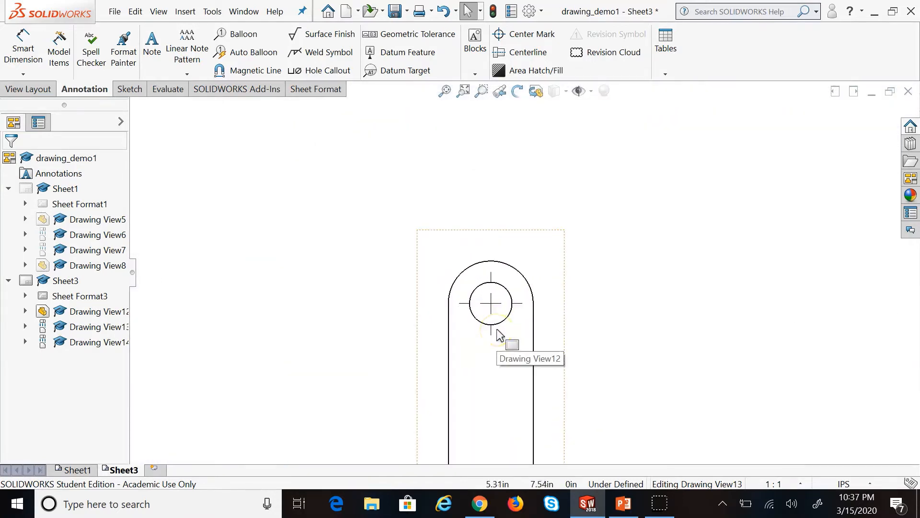
{"action": "left_click", "coordinate": [503, 149]}
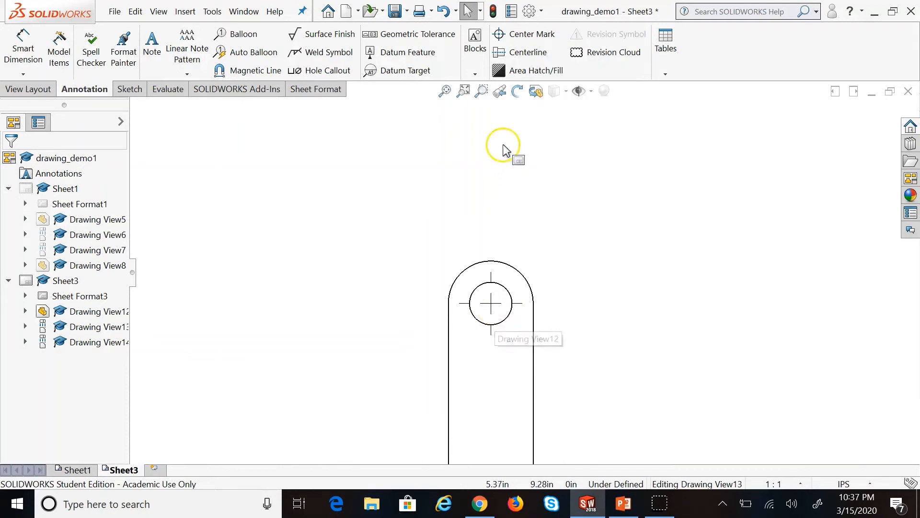
{"action": "left_click", "coordinate": [461, 304]}
{"action": "key", "text": "Delete"}
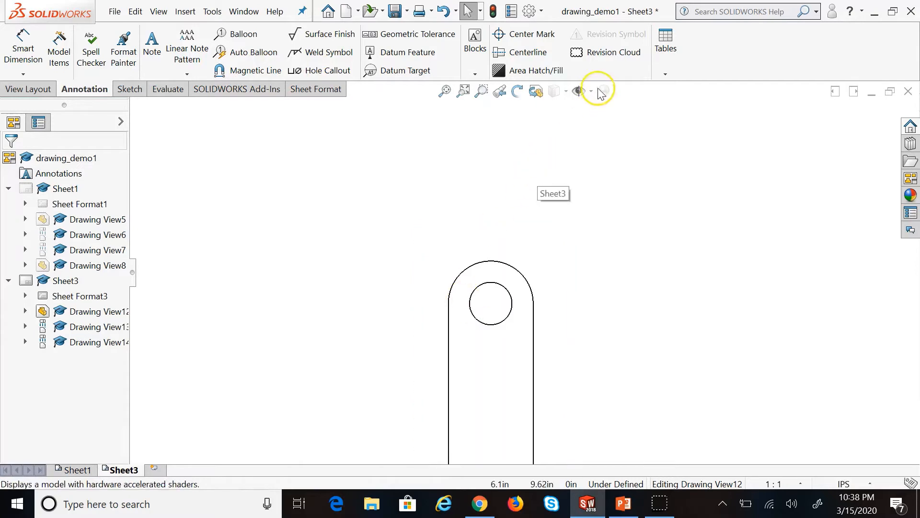
Add a center mark to the hole in the pendulum's front view.
{"action": "left_click", "coordinate": [532, 34]}
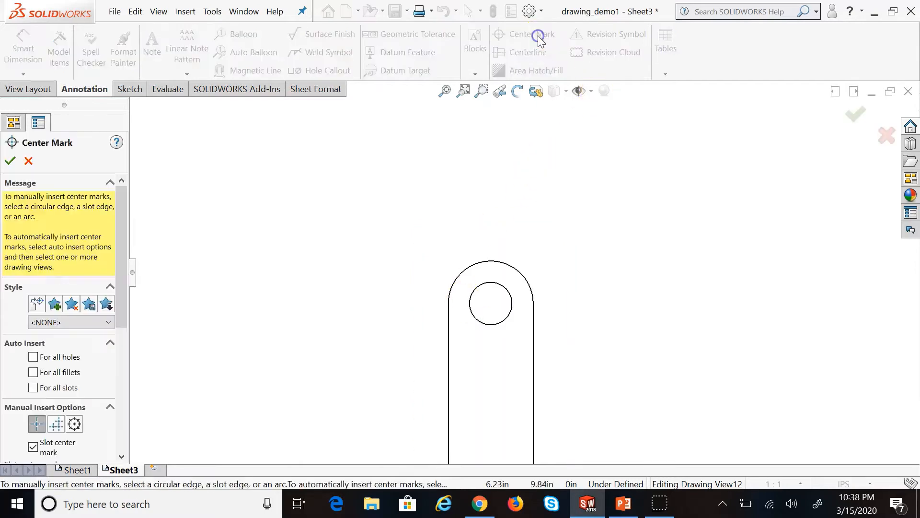
{"action": "left_click", "coordinate": [482, 288]}
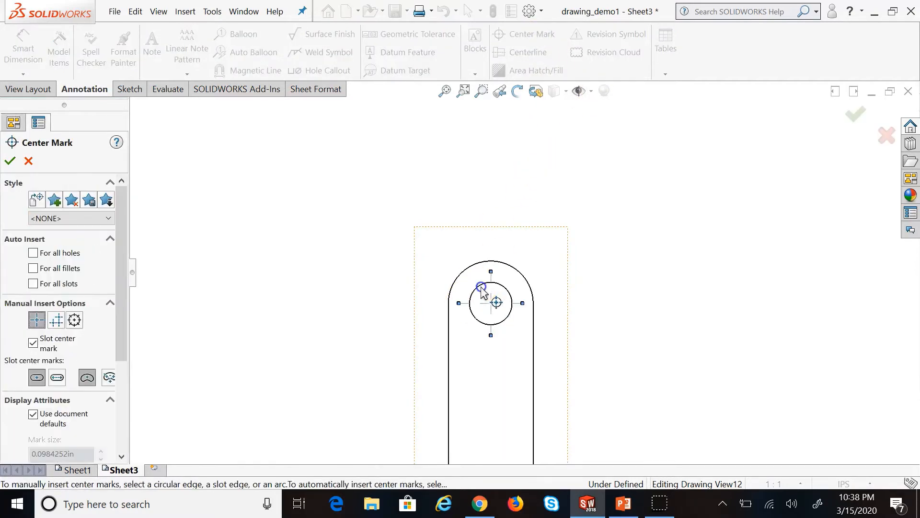
{"action": "left_click", "coordinate": [10, 161]}
{"action": "left_click", "coordinate": [719, 247]}
{"action": "key", "text": "f"}
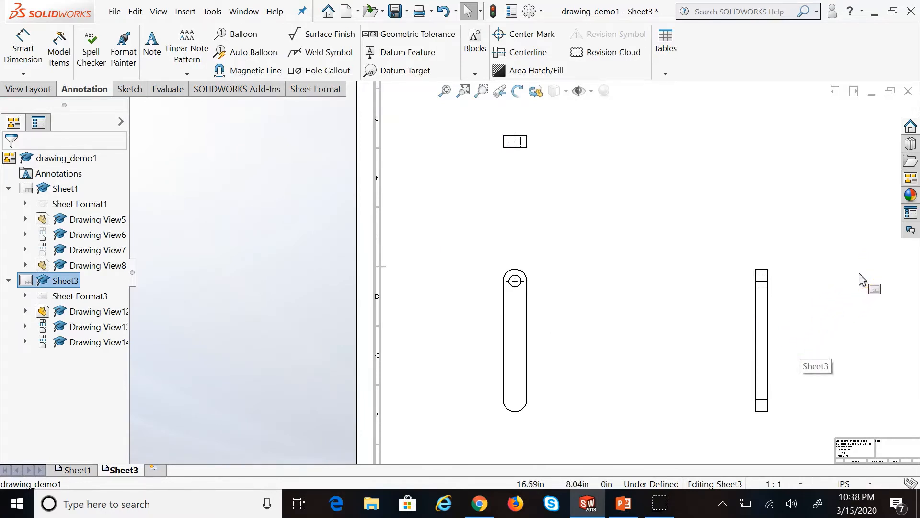
Switch to the PowerPoint presentation and examine the Title Block slide.
{"action": "left_click", "coordinate": [623, 503]}
{"action": "left_click", "coordinate": [98, 280]}
{"action": "left_click", "coordinate": [83, 348]}
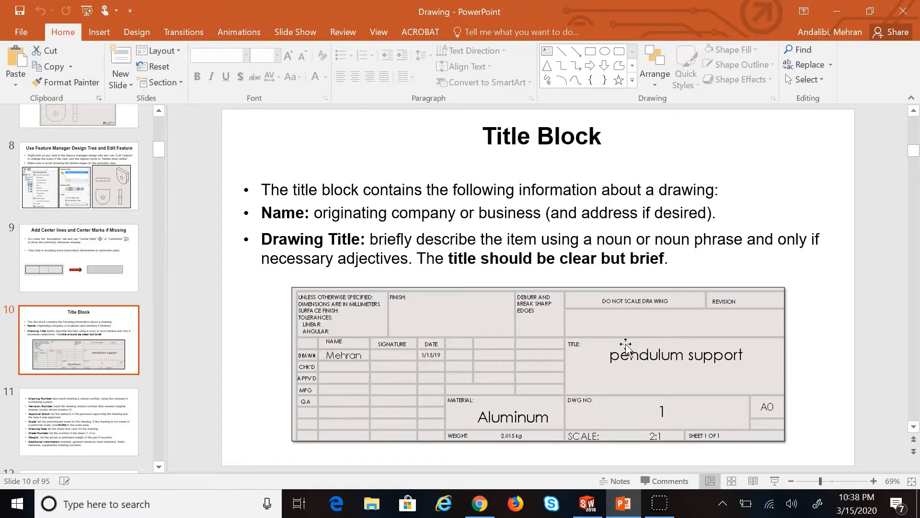
Switch back to SOLIDWORKS, look over the pendulum sheet and its title block, and display Sheet1.
{"action": "left_click", "coordinate": [582, 501]}
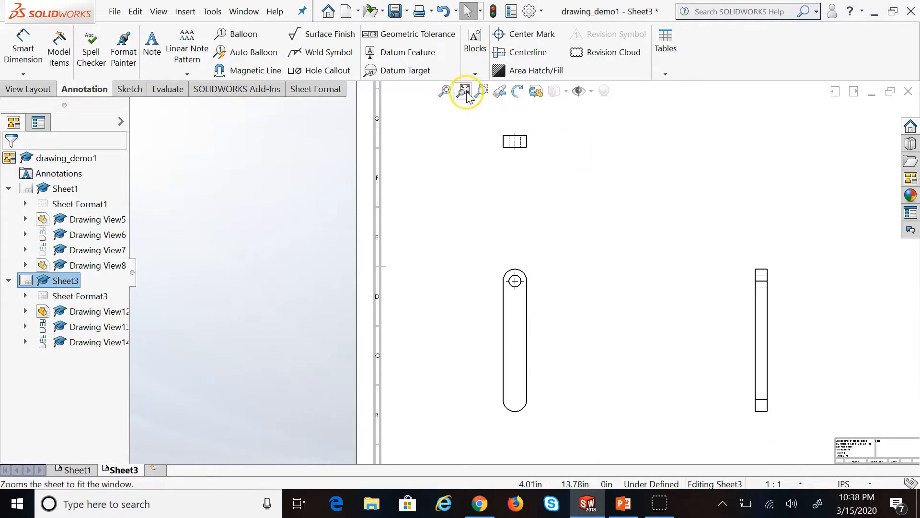
{"action": "left_click", "coordinate": [445, 91]}
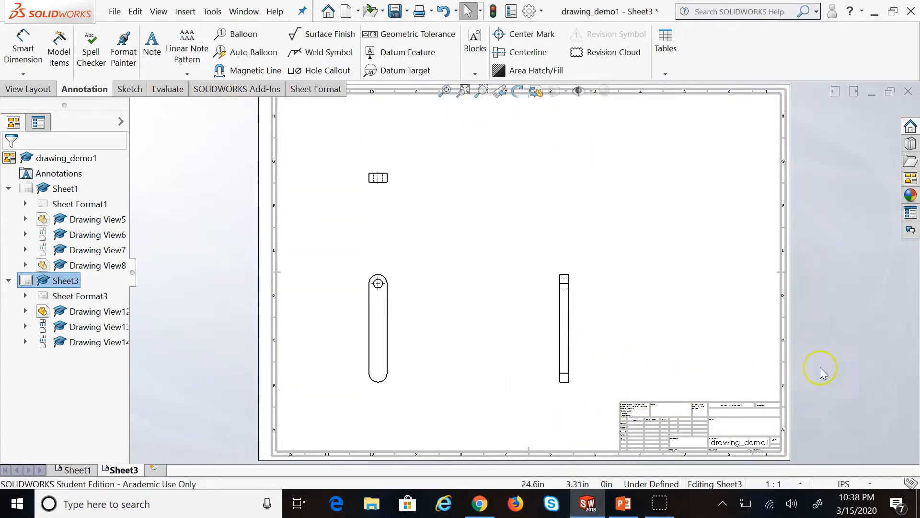
{"action": "left_click", "coordinate": [73, 469]}
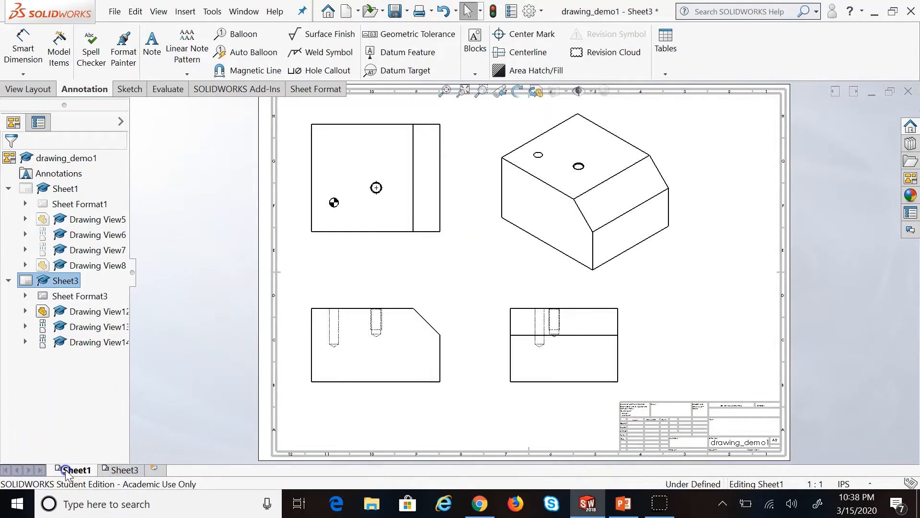
Switch to PowerPoint and read the slide explaining the drawing number, revision, approval, scale and other title block entries.
{"action": "left_click", "coordinate": [623, 504]}
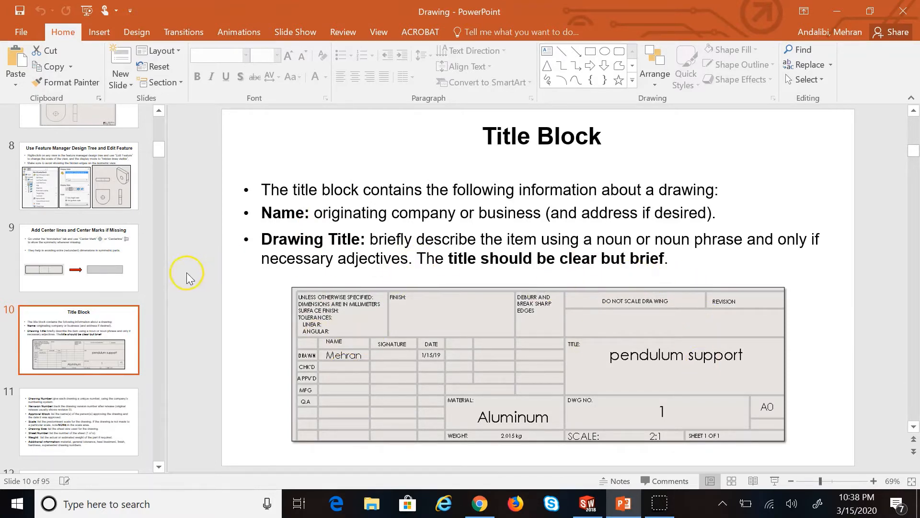
{"action": "left_click", "coordinate": [83, 422]}
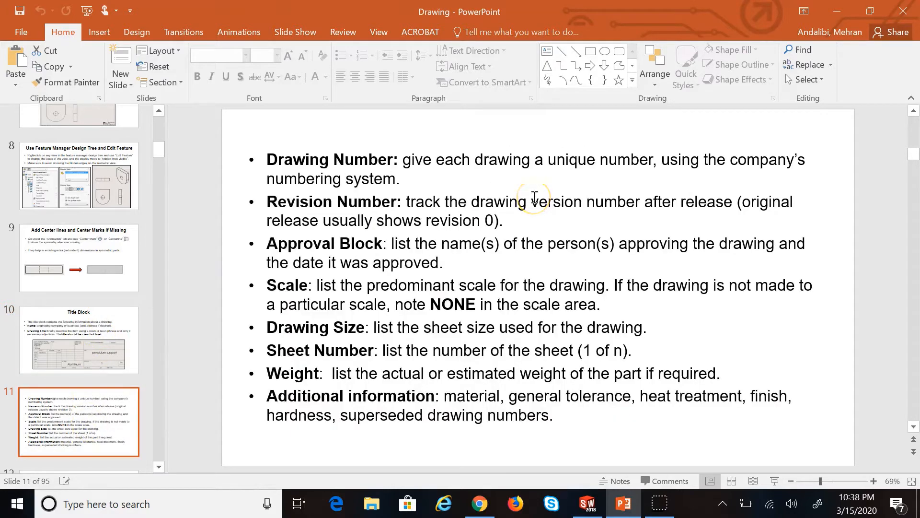
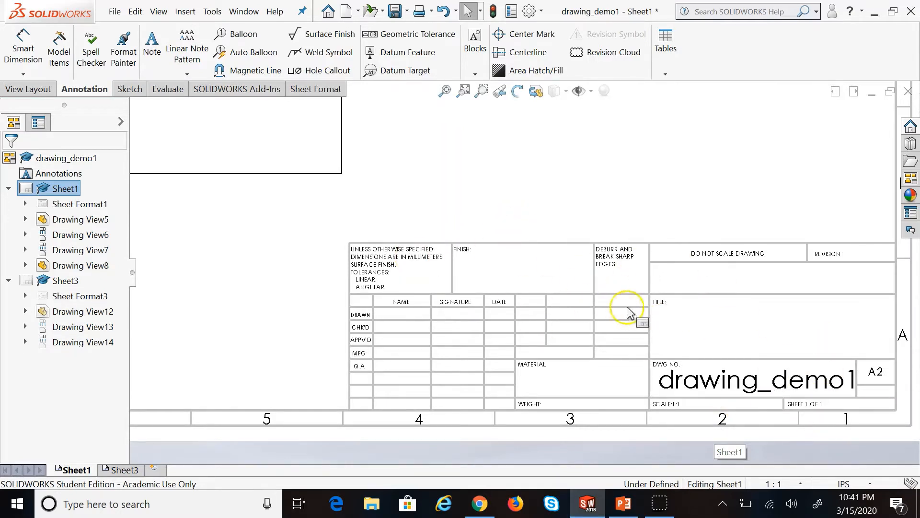
Delete Sheet3 with the pendulum views from the drawing.
{"action": "double_click", "coordinate": [420, 258]}
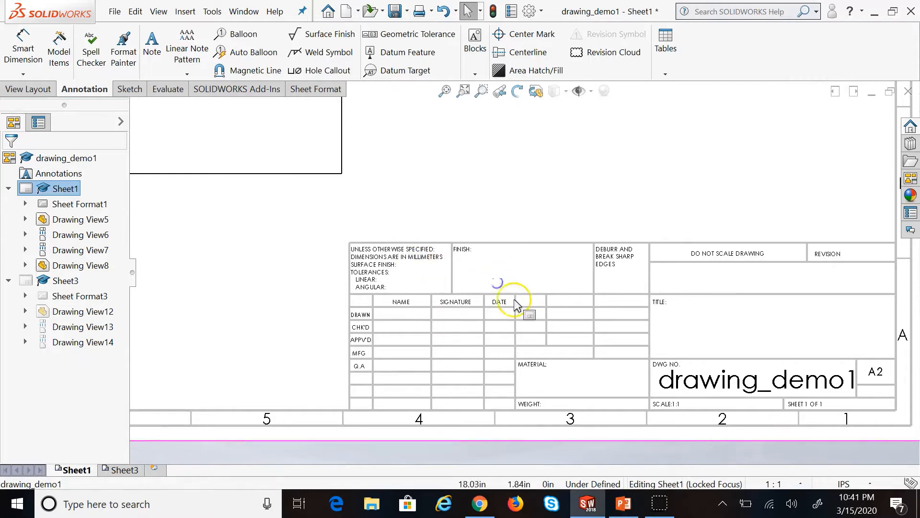
{"action": "scroll", "coordinate": [525, 262], "scroll_direction": "up", "scroll_amount": 2}
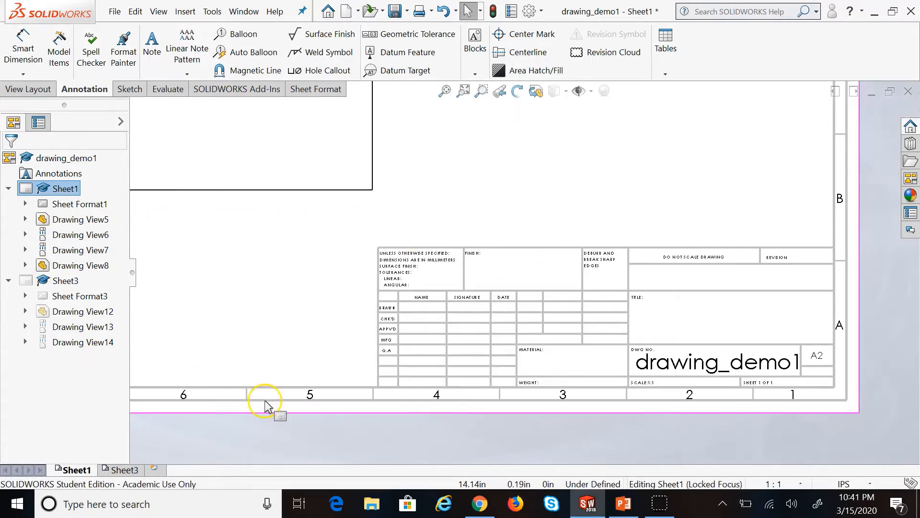
{"action": "right_click", "coordinate": [129, 472]}
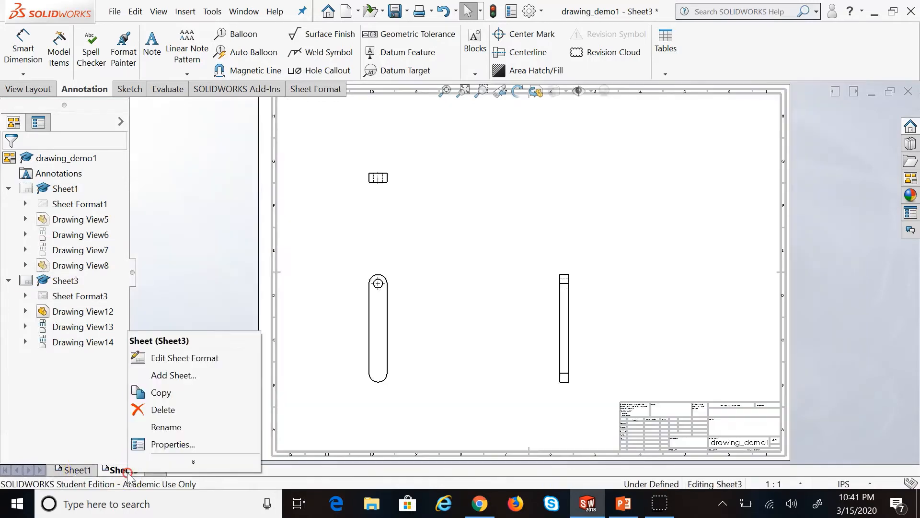
{"action": "left_click", "coordinate": [158, 409]}
{"action": "left_click", "coordinate": [556, 195]}
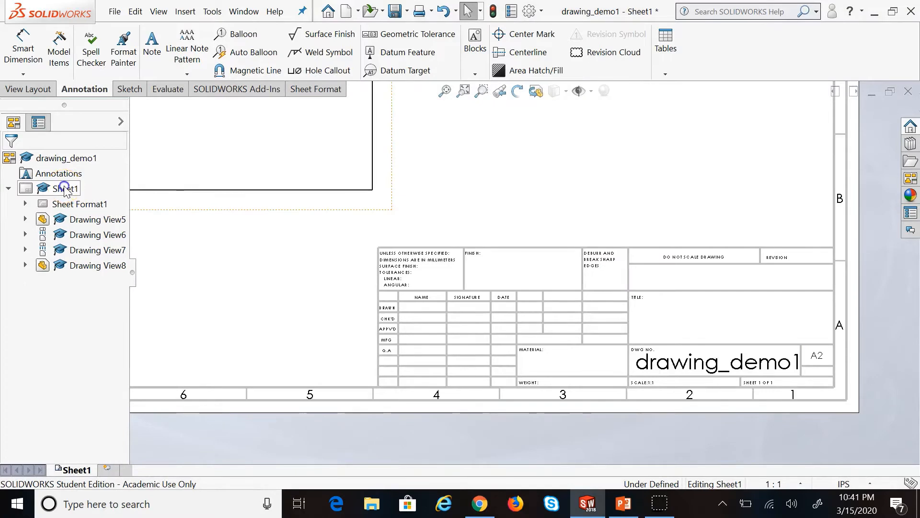
Open the sheet format of Sheet1 for editing at the title block.
{"action": "scroll", "coordinate": [343, 191], "scroll_direction": "up", "scroll_amount": 5}
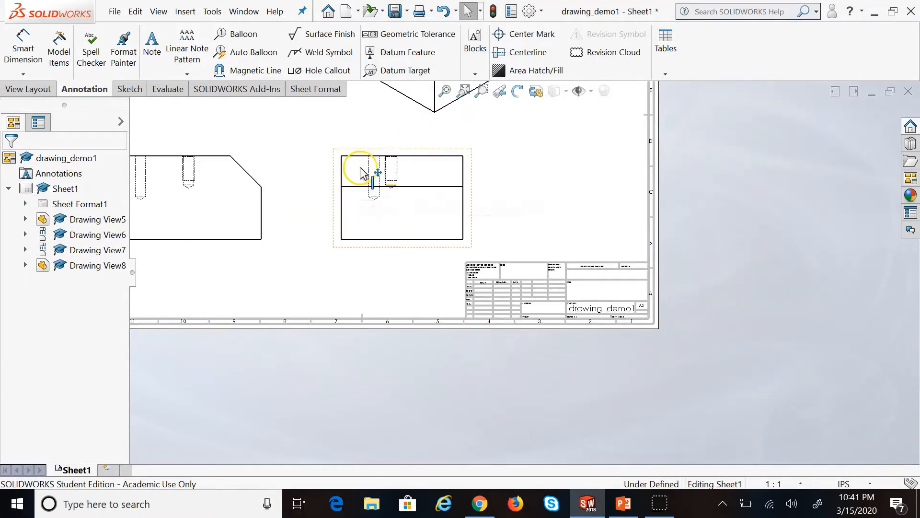
{"action": "right_click", "coordinate": [88, 207]}
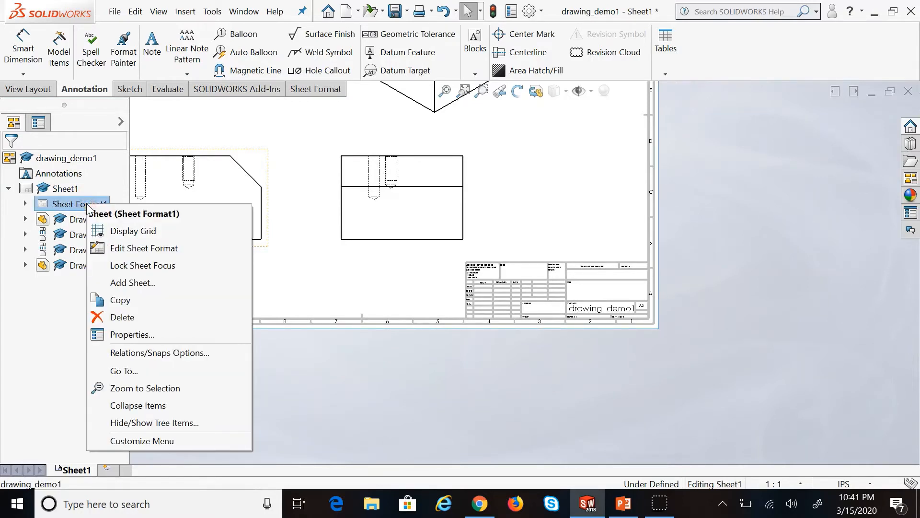
{"action": "left_click", "coordinate": [171, 257]}
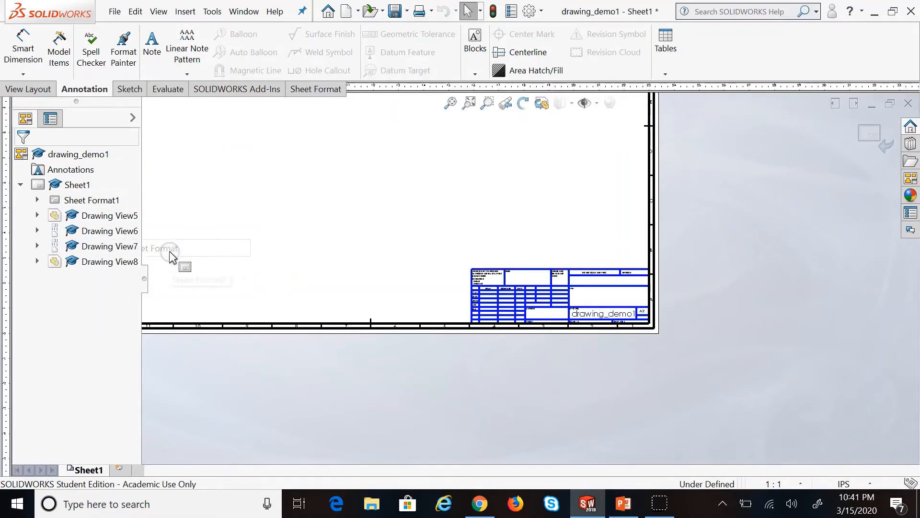
{"action": "scroll", "coordinate": [585, 304], "scroll_direction": "down", "scroll_amount": 5}
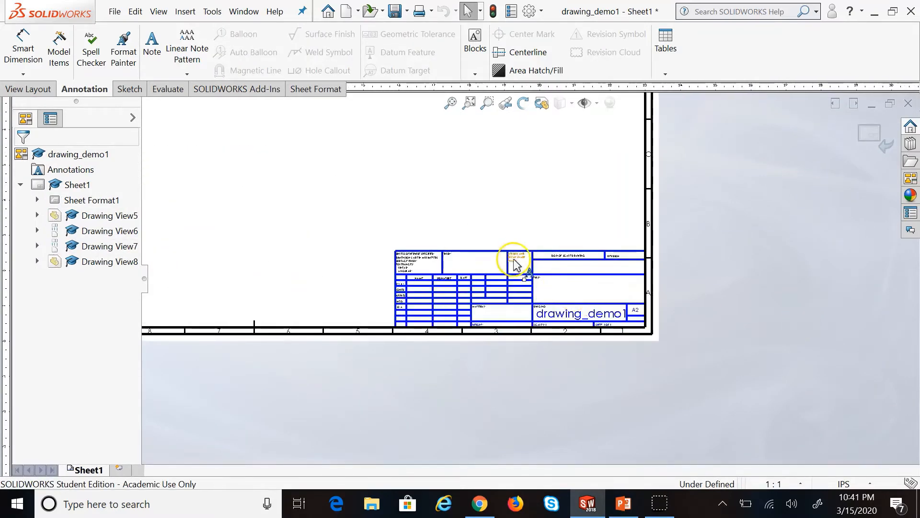
{"action": "scroll", "coordinate": [552, 300], "scroll_direction": "down", "scroll_amount": 1}
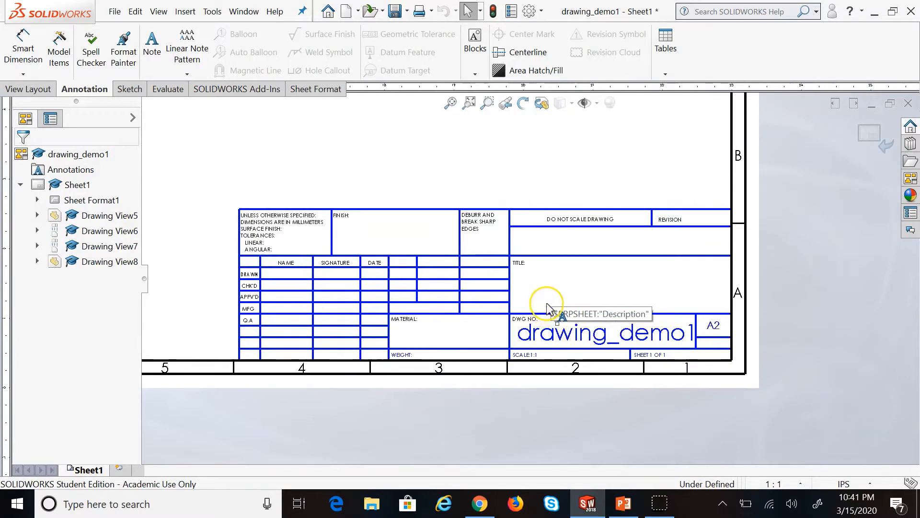
{"action": "scroll", "coordinate": [548, 306], "scroll_direction": "down", "scroll_amount": 1}
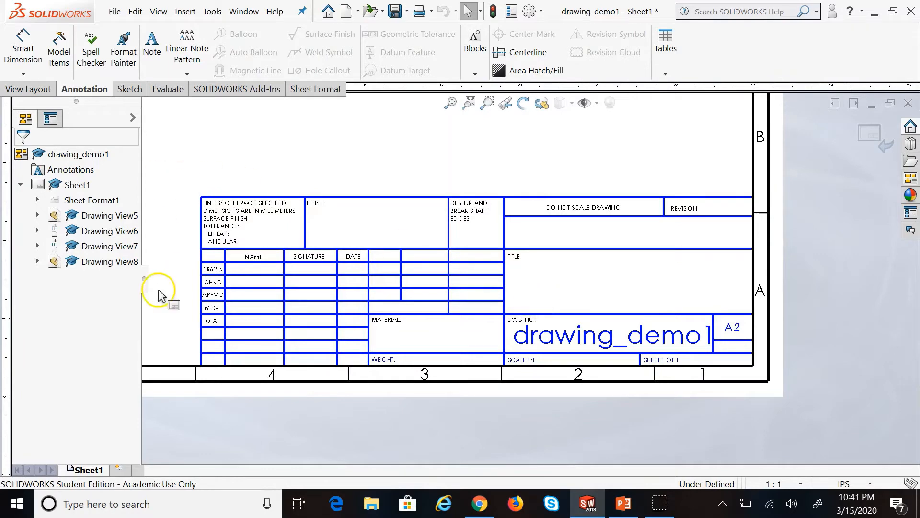
Add a note with the drafter's initials at the Name cell of the title block's Drawn row.
{"action": "left_click", "coordinate": [235, 258]}
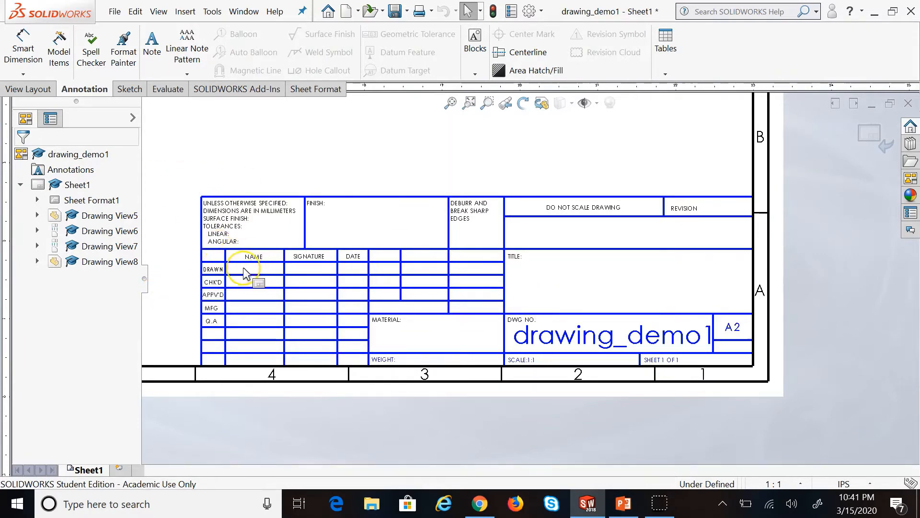
{"action": "scroll", "coordinate": [244, 269], "scroll_direction": "down", "scroll_amount": 1}
{"action": "scroll", "coordinate": [244, 272], "scroll_direction": "down", "scroll_amount": 1}
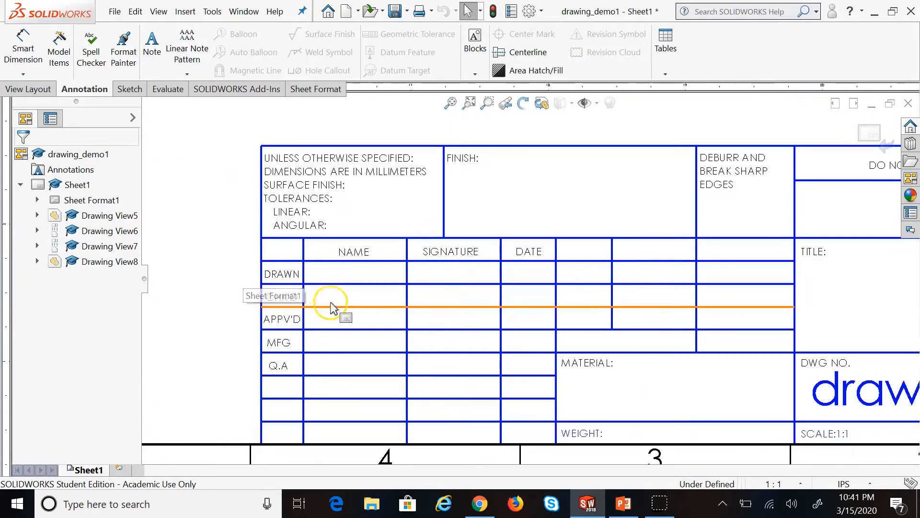
{"action": "double_click", "coordinate": [334, 274]}
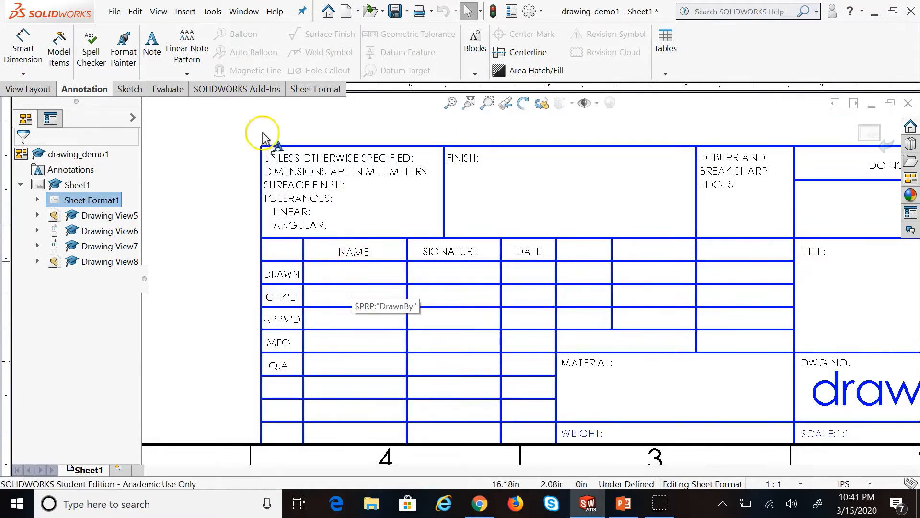
{"action": "left_click", "coordinate": [152, 48]}
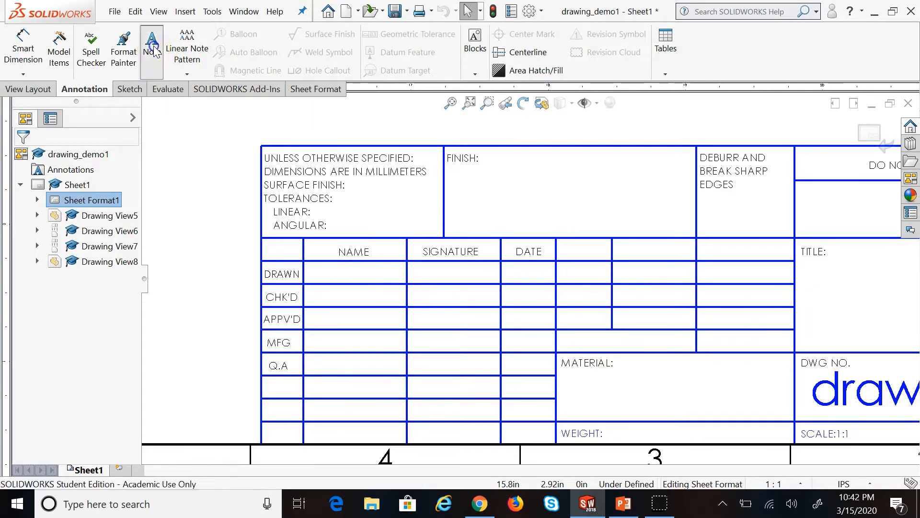
{"action": "left_click", "coordinate": [329, 279]}
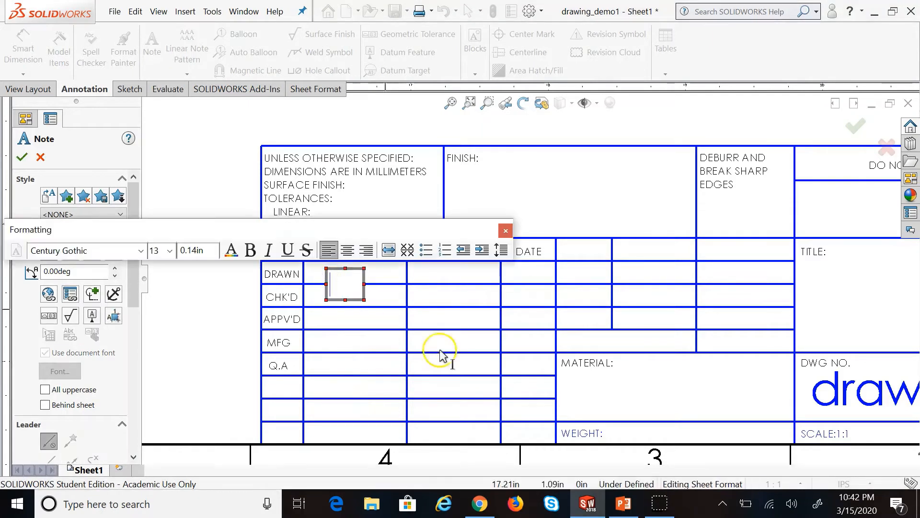
{"action": "type", "text": "M.A."}
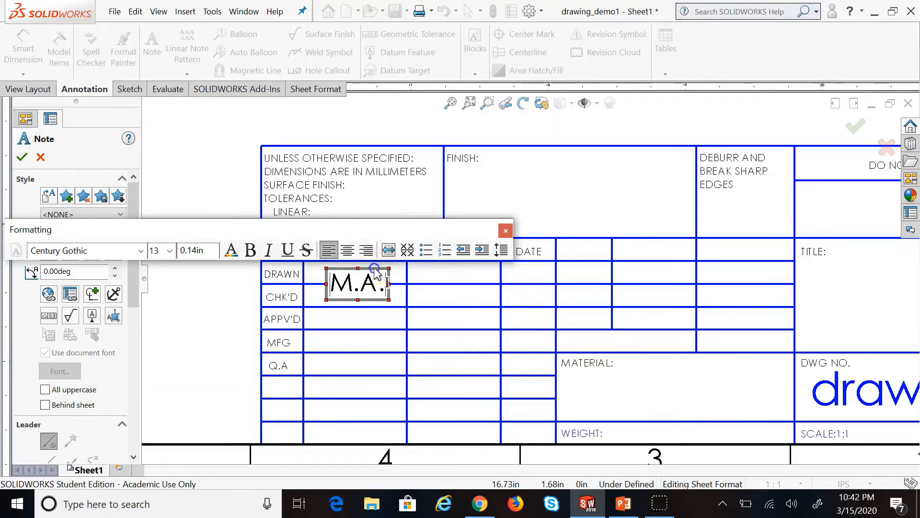
Set the font size of the drafter's initials note to 8.
{"action": "double_click", "coordinate": [336, 280]}
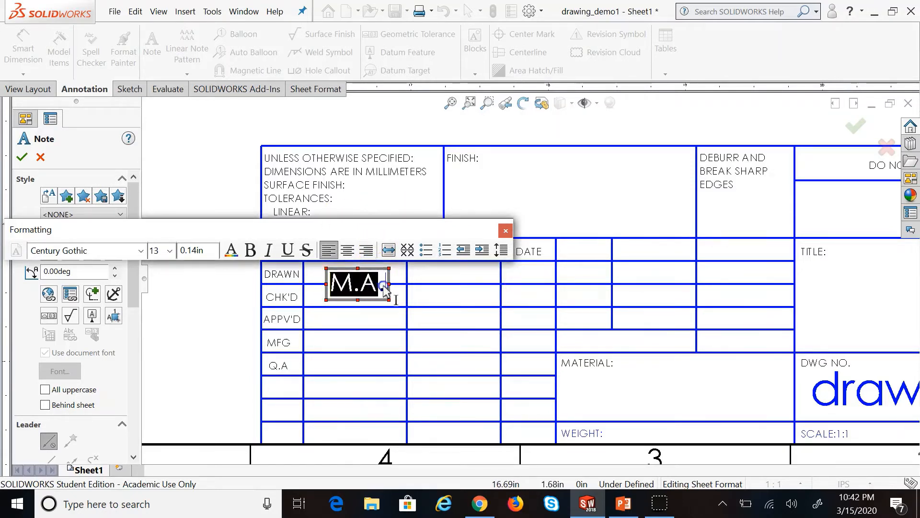
{"action": "left_click", "coordinate": [170, 250]}
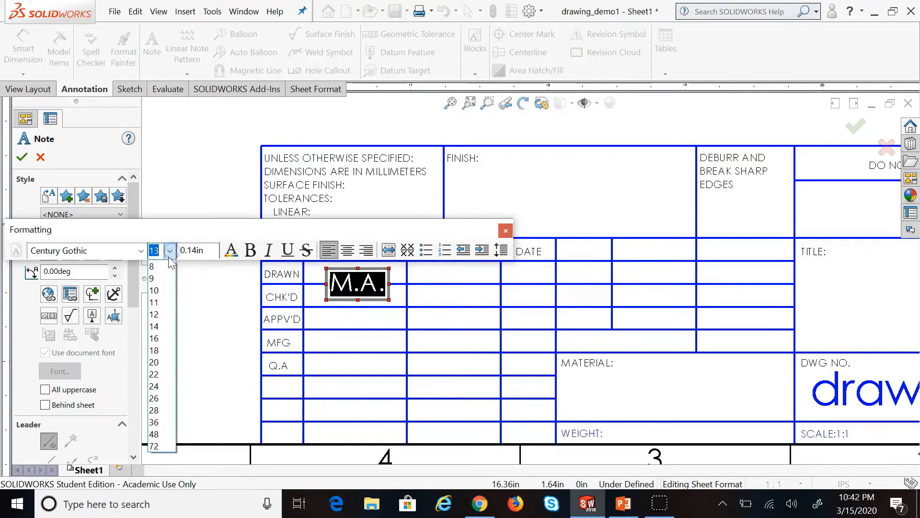
{"action": "left_click", "coordinate": [163, 291]}
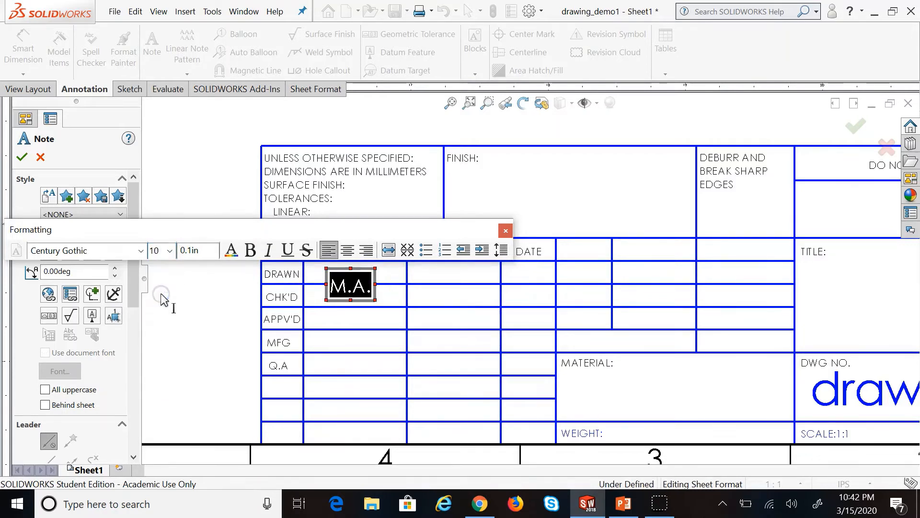
{"action": "left_click", "coordinate": [170, 251]}
{"action": "left_click", "coordinate": [153, 266]}
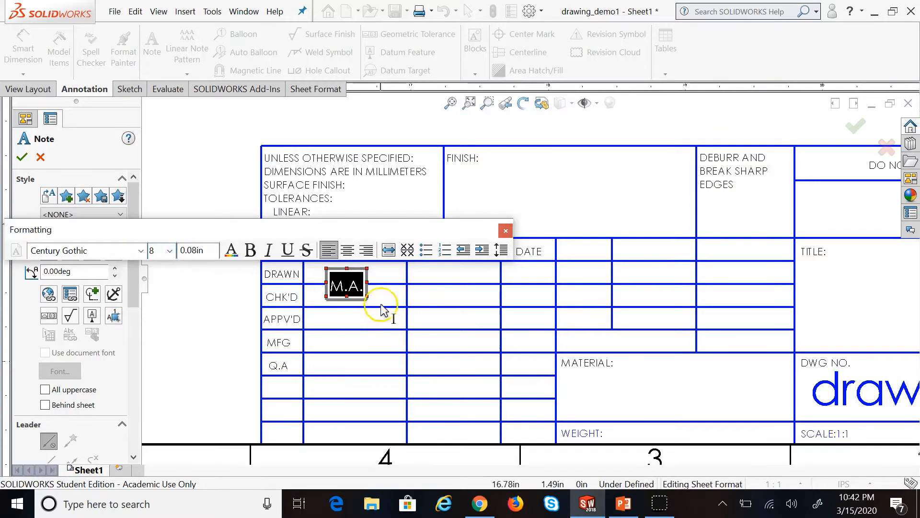
Reopen the drafter's initials note and move it up within the Name cell of the title block's Drawn row.
{"action": "left_click", "coordinate": [383, 277]}
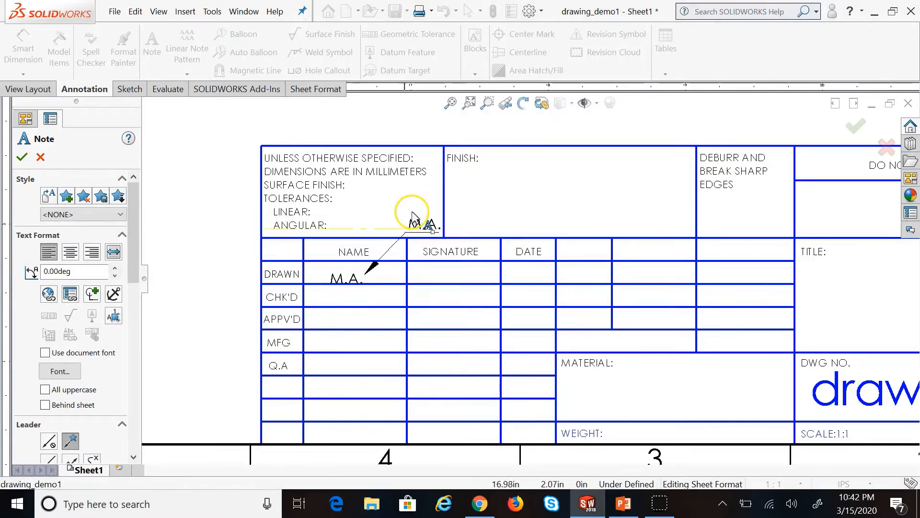
{"action": "key", "text": "Escape"}
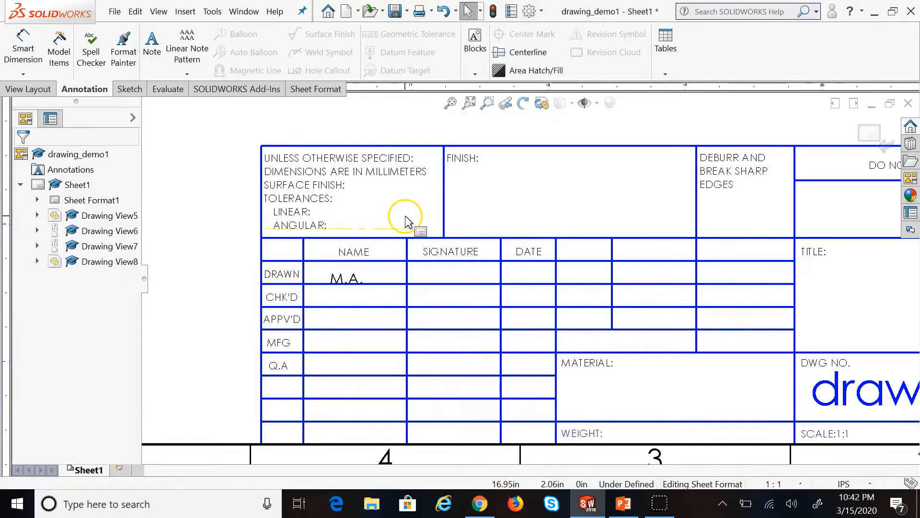
{"action": "left_click", "coordinate": [351, 277]}
{"action": "left_click", "coordinate": [340, 280]}
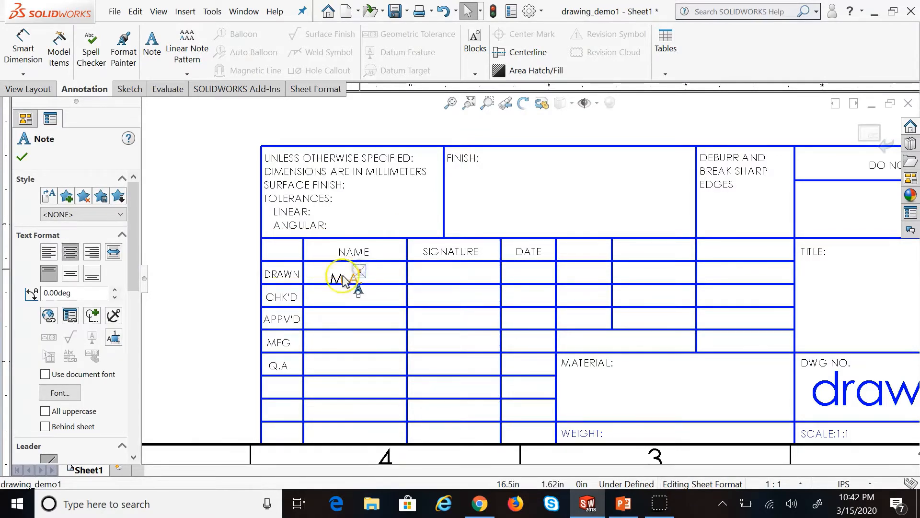
{"action": "double_click", "coordinate": [344, 281]}
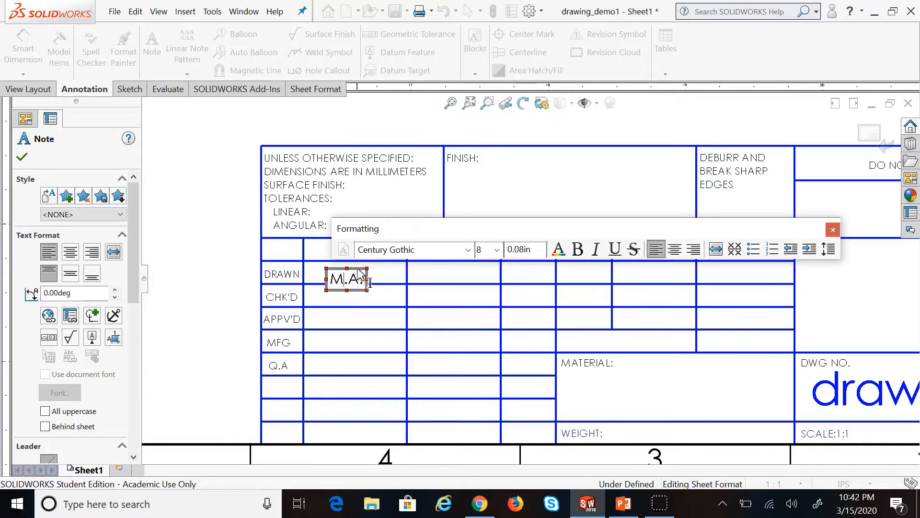
{"action": "left_click", "coordinate": [360, 268]}
{"action": "double_click", "coordinate": [354, 279]}
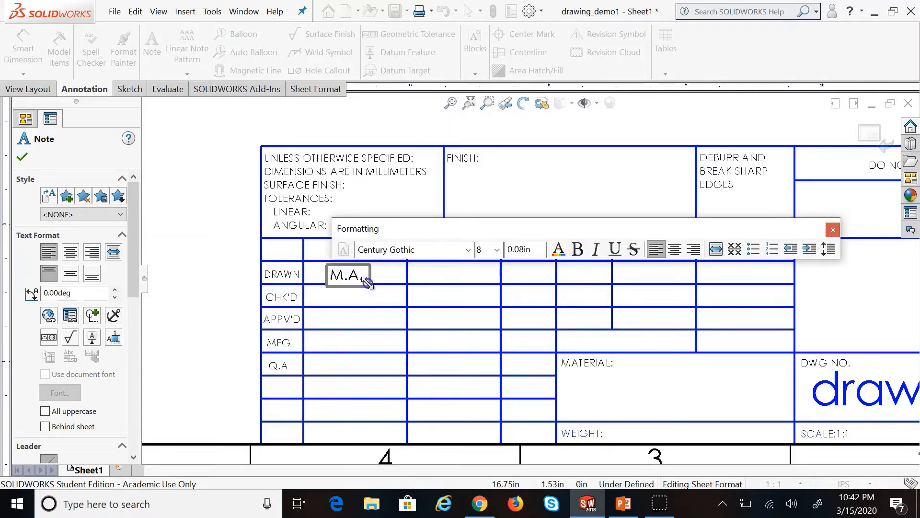
{"action": "left_click_drag", "start_coordinate": [384, 301], "coordinate": [370, 283]}
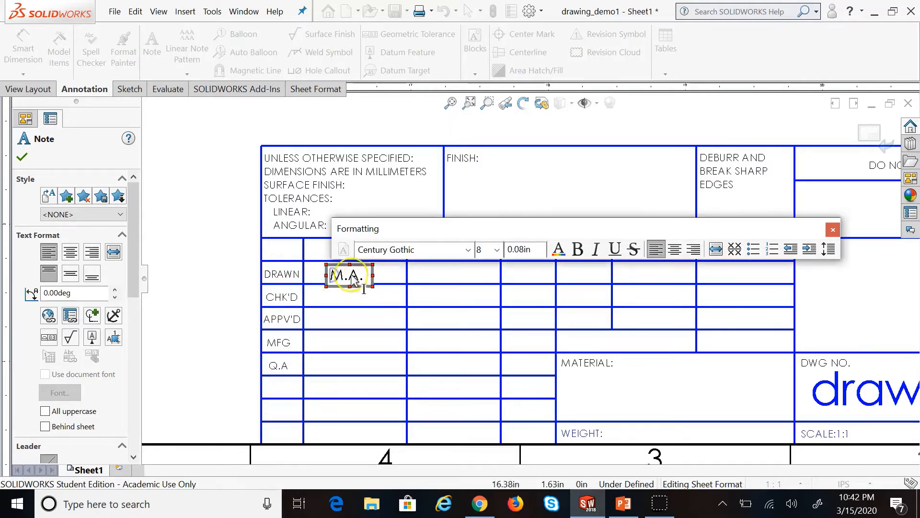
Set the font size of the drafter's initials note to 6.
{"action": "key", "text": "BackSpace"}
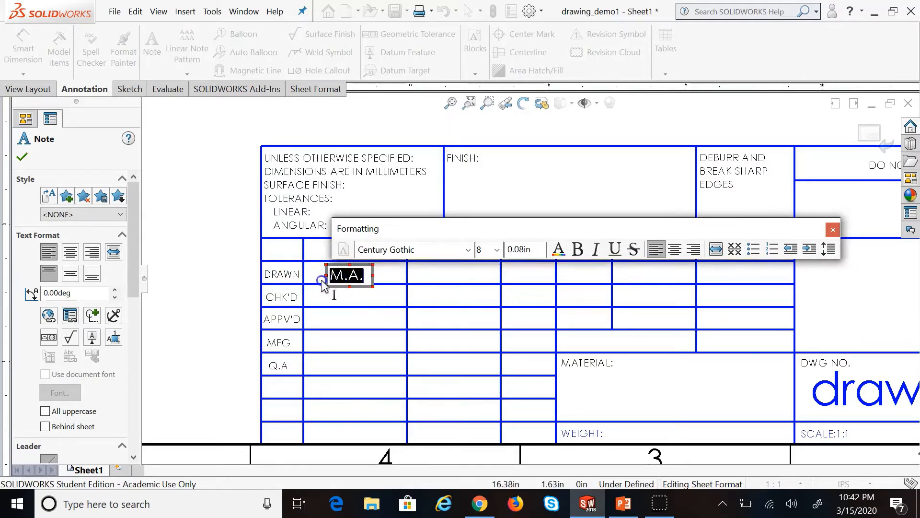
{"action": "left_click", "coordinate": [496, 250]}
{"action": "left_click", "coordinate": [477, 250]}
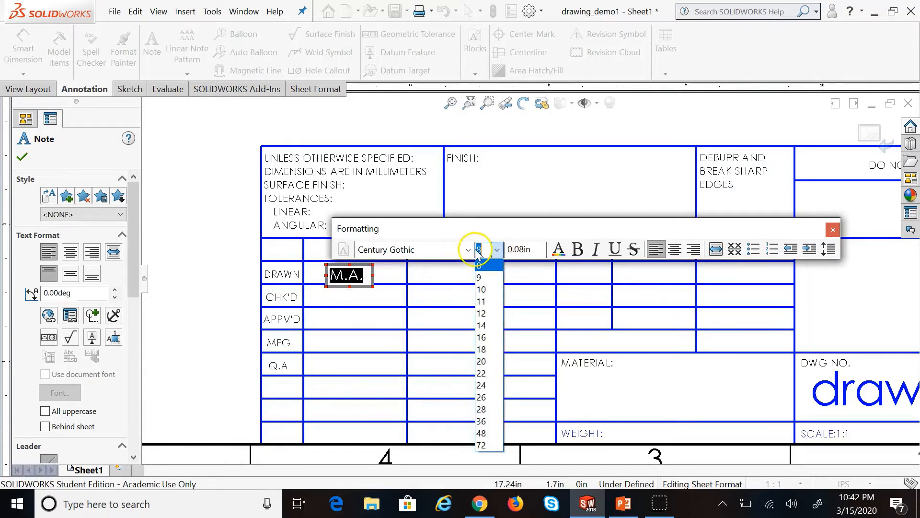
{"action": "type", "text": "6"}
{"action": "key", "text": "Return"}
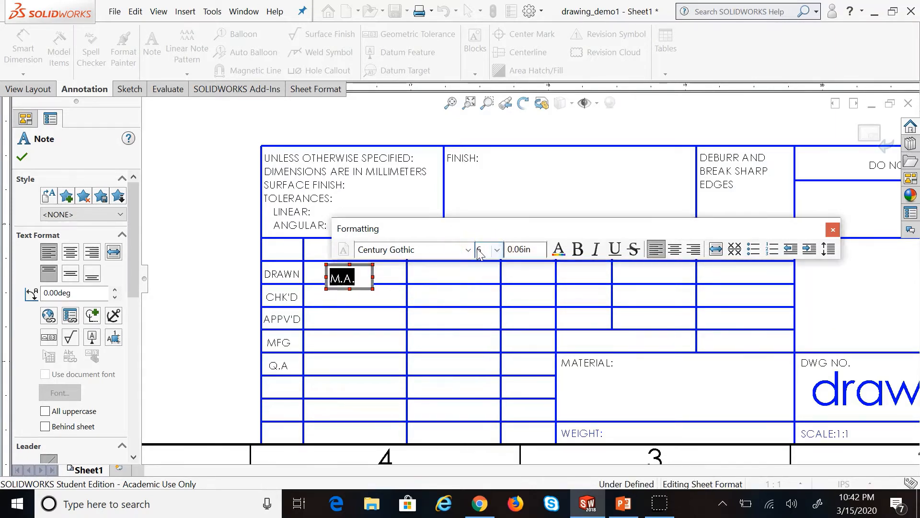
Shrink the initials note's text box and shift the note fully inside the Name cell of the Drawn row.
{"action": "left_click", "coordinate": [339, 273]}
{"action": "mouse_move", "coordinate": [373, 289]}
{"action": "left_mouse_down"}
{"action": "mouse_move", "coordinate": [352, 294]}
{"action": "mouse_move", "coordinate": [367, 297]}
{"action": "mouse_move", "coordinate": [360, 282]}
{"action": "mouse_move", "coordinate": [353, 296]}
{"action": "mouse_move", "coordinate": [361, 285]}
{"action": "left_mouse_up"}
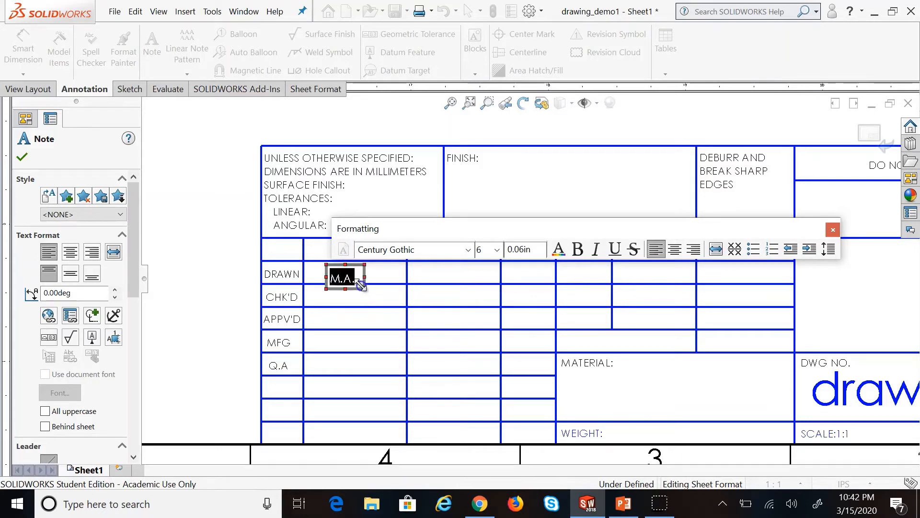
{"action": "left_click", "coordinate": [353, 267]}
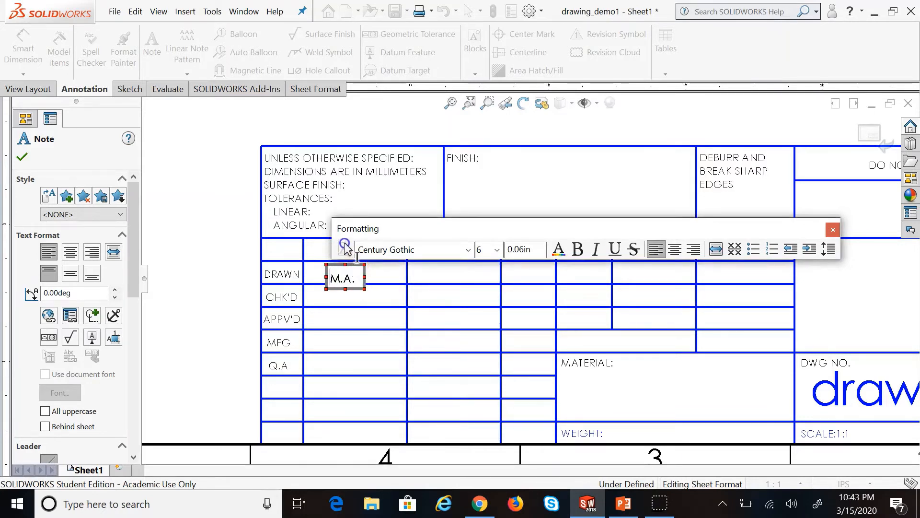
{"action": "left_click_drag", "start_coordinate": [323, 266], "coordinate": [321, 265]}
{"action": "left_click_drag", "start_coordinate": [363, 288], "coordinate": [353, 281]}
{"action": "left_click", "coordinate": [354, 302]}
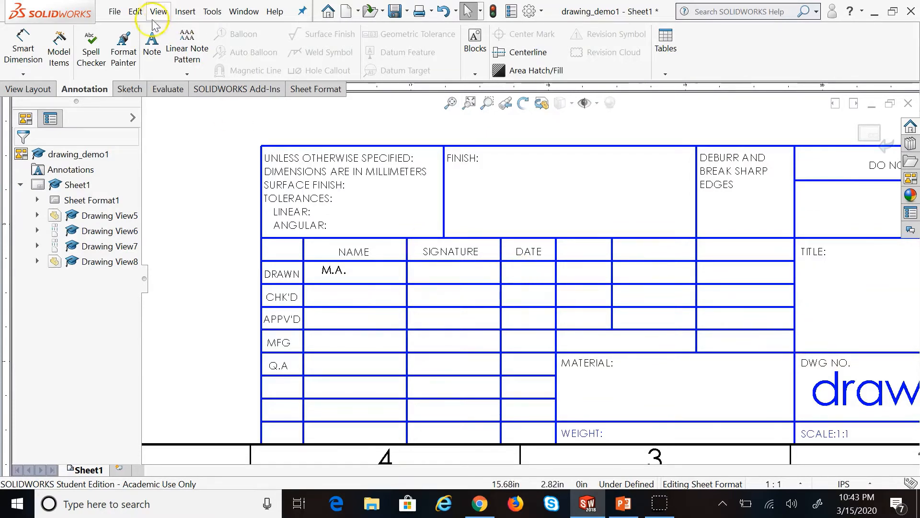
Add a 3/15 note at font size 6 and fit it inside the Date cell of the Drawn row.
{"action": "left_click", "coordinate": [152, 45]}
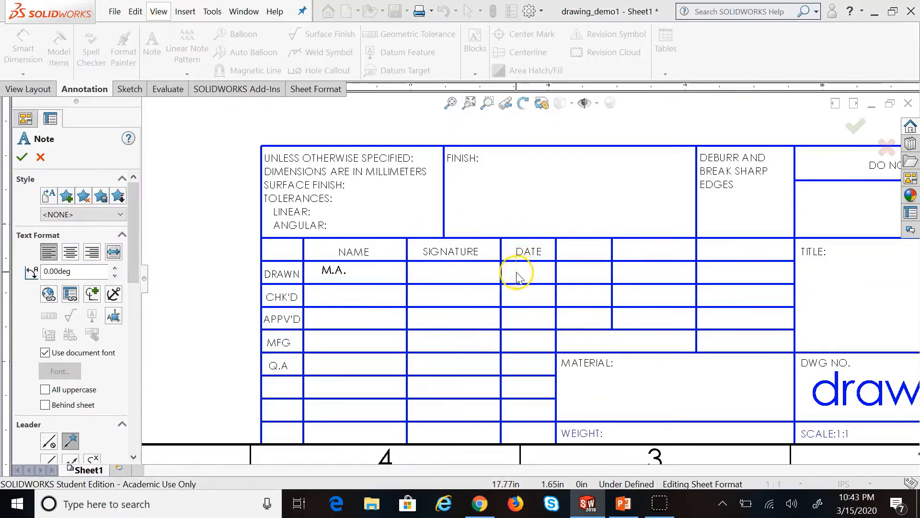
{"action": "left_click", "coordinate": [513, 272]}
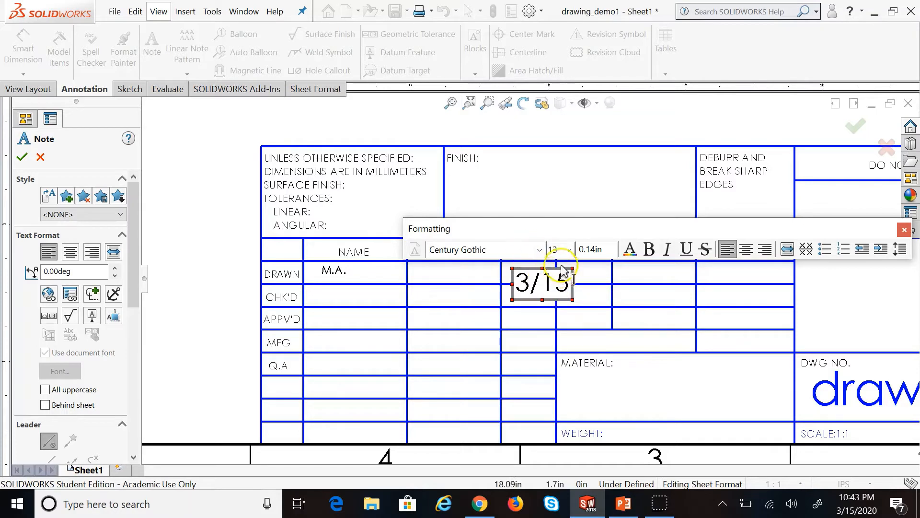
{"action": "left_click_drag", "start_coordinate": [570, 290], "coordinate": [508, 270]}
{"action": "left_click", "coordinate": [552, 250]}
{"action": "key", "text": "Return"}
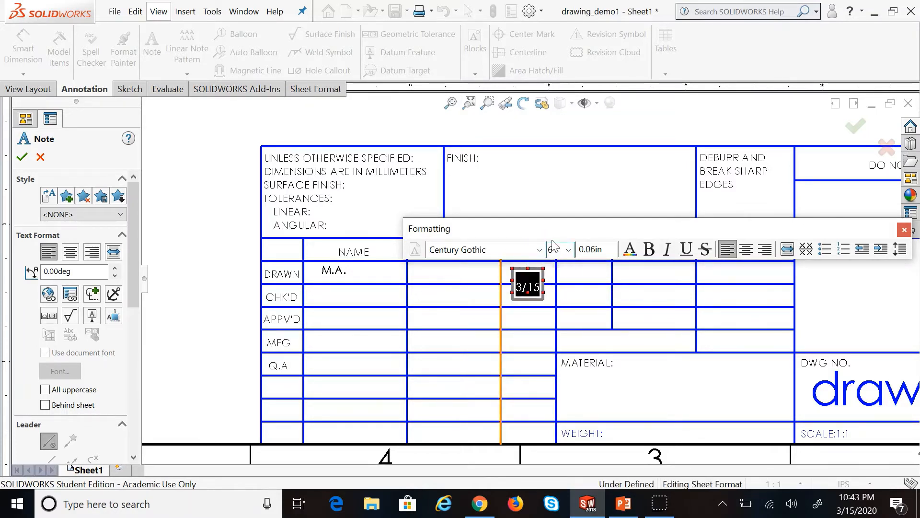
{"action": "left_click_drag", "start_coordinate": [512, 268], "coordinate": [508, 257]}
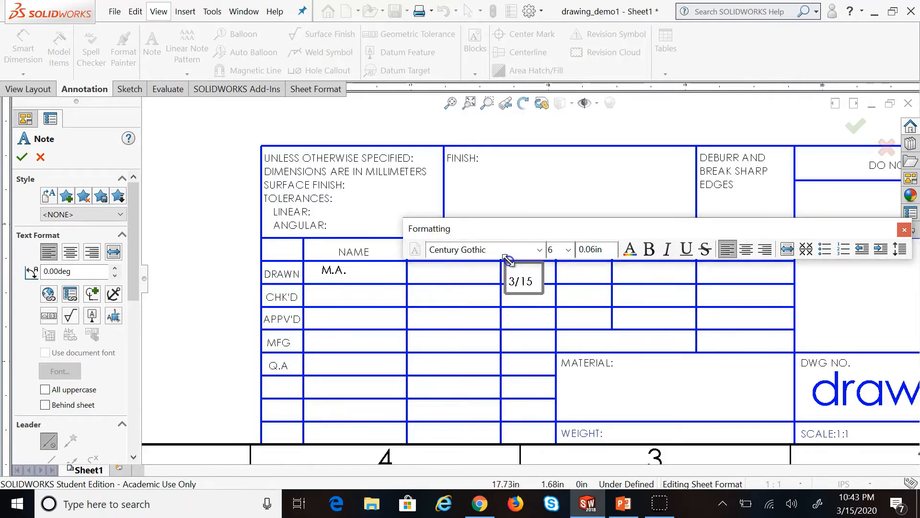
{"action": "mouse_move", "coordinate": [539, 287]}
{"action": "left_mouse_down"}
{"action": "mouse_move", "coordinate": [530, 290]}
{"action": "mouse_move", "coordinate": [560, 290]}
{"action": "mouse_move", "coordinate": [539, 288]}
{"action": "left_mouse_up"}
{"action": "left_click", "coordinate": [536, 312]}
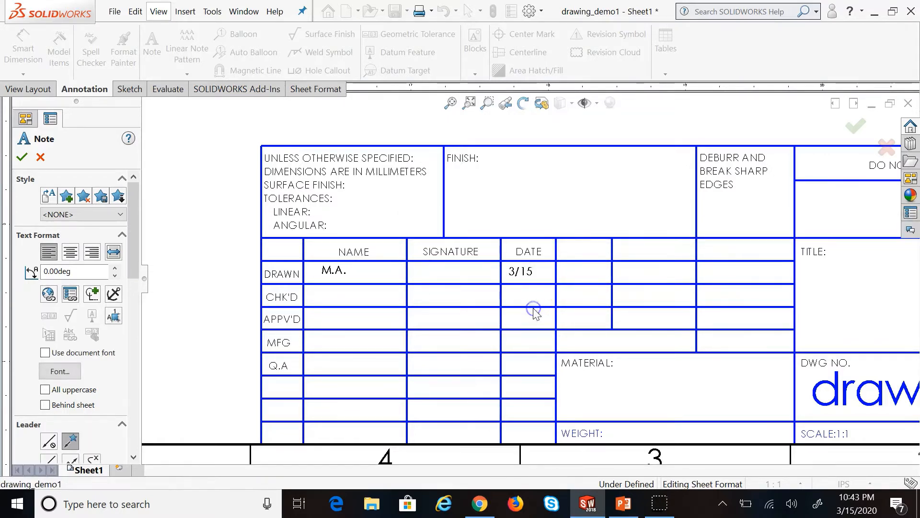
Add an Aluminum 1060 note in the Material cell and widen its text box to fit one line.
{"action": "left_click", "coordinate": [584, 385]}
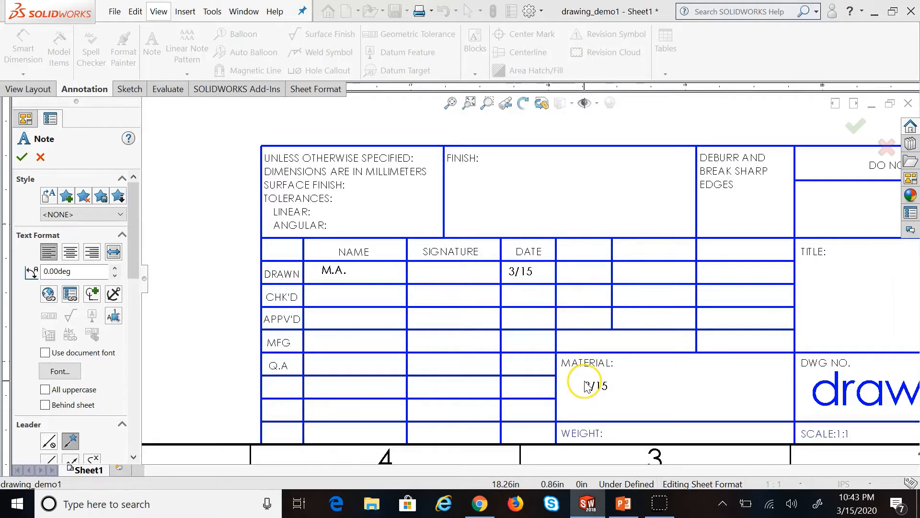
{"action": "left_click", "coordinate": [602, 400]}
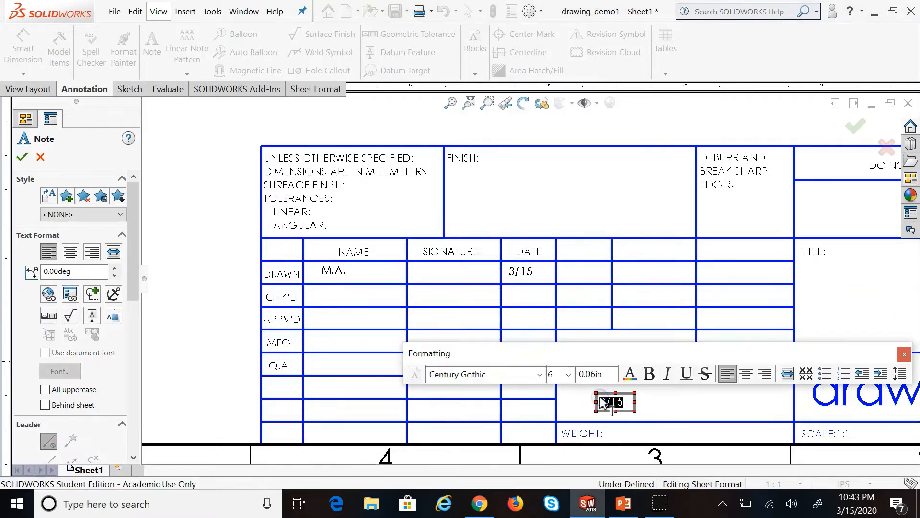
{"action": "type", "text": "Aluminu"}
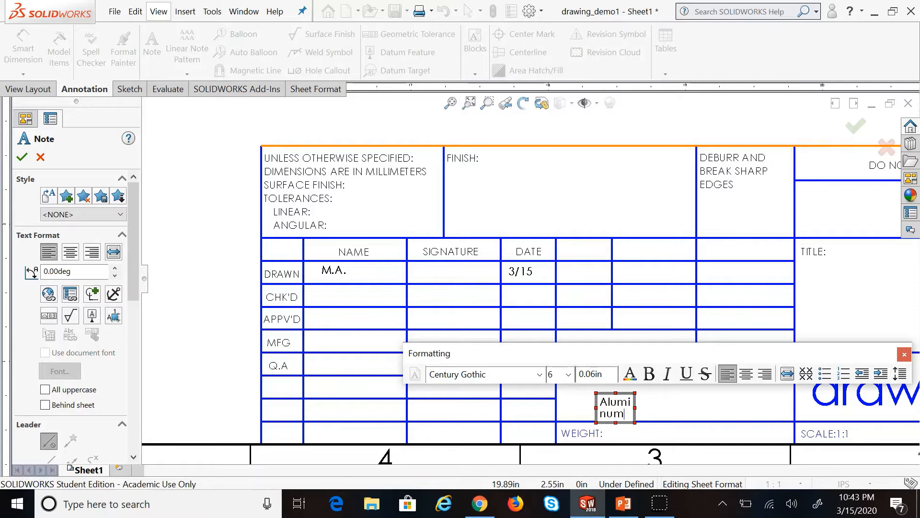
{"action": "type", "text": "m"}
{"action": "key", "text": "Return"}
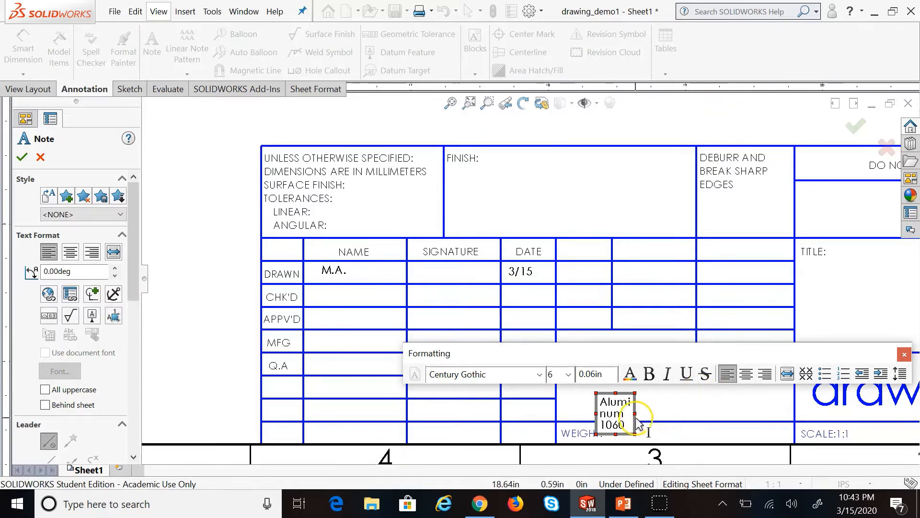
{"action": "left_click_drag", "start_coordinate": [635, 416], "coordinate": [701, 416]}
{"action": "left_click", "coordinate": [691, 436]}
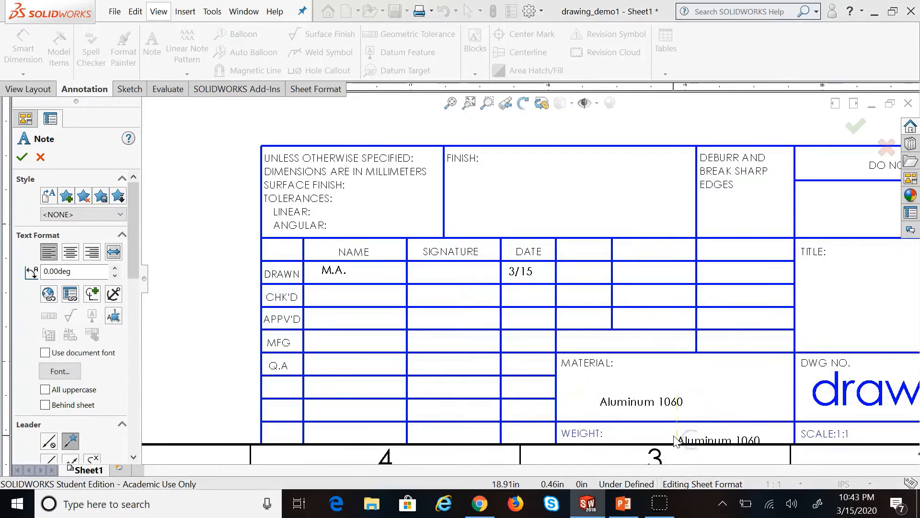
Add a 2 kg note in the Weight cell of the title block and leave the Note command.
{"action": "left_click", "coordinate": [624, 431]}
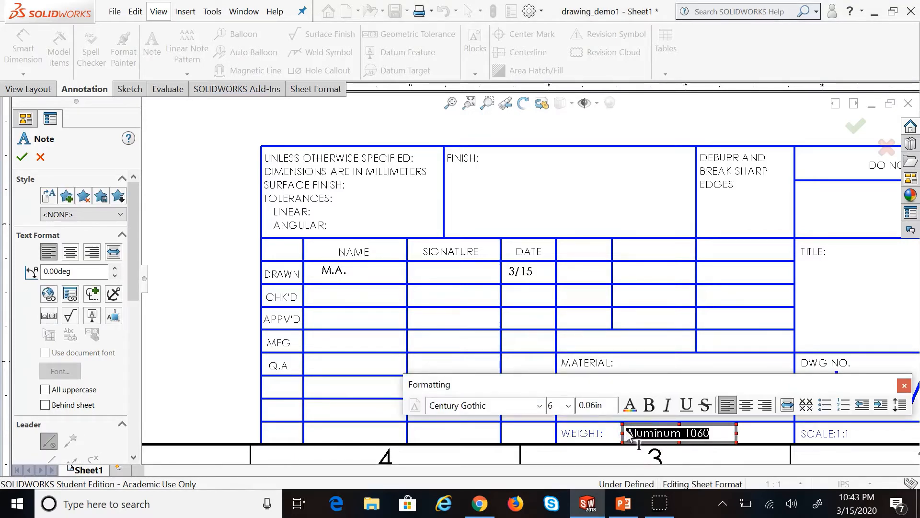
{"action": "type", "text": "2 kg"}
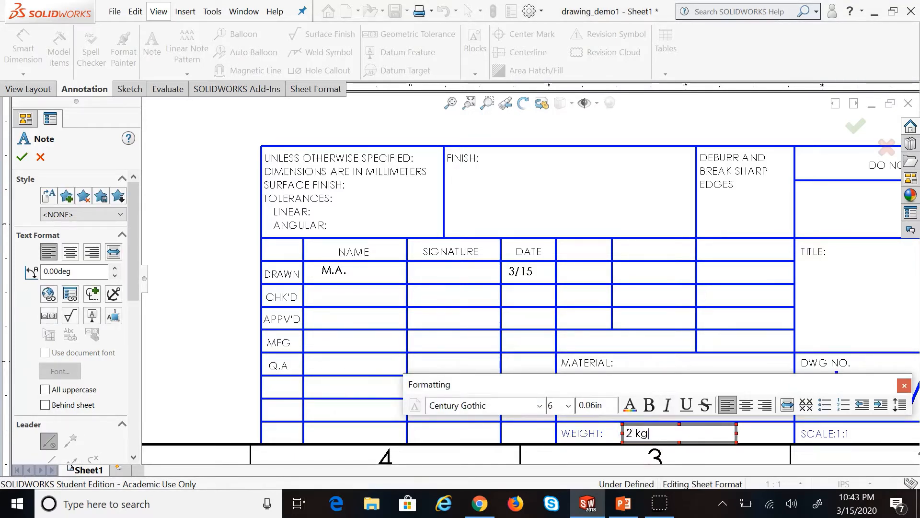
{"action": "left_click", "coordinate": [637, 312]}
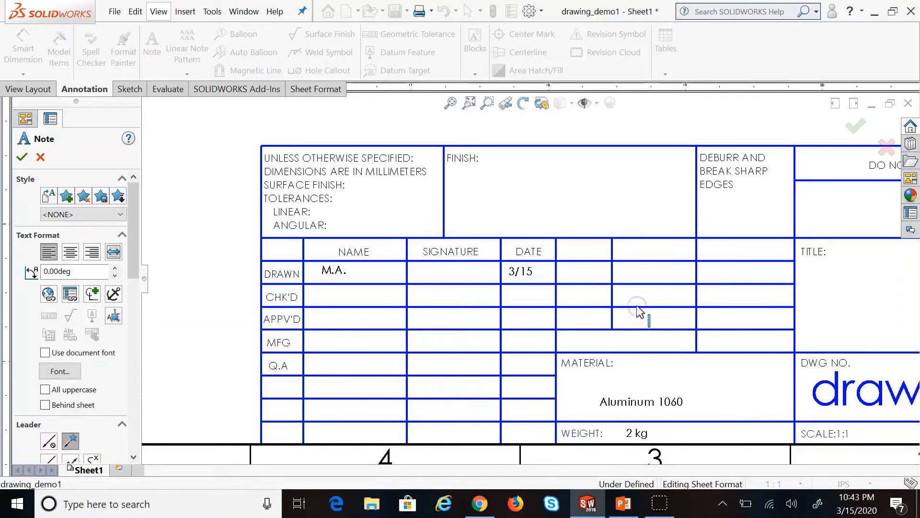
{"action": "scroll", "coordinate": [640, 312], "scroll_direction": "up", "scroll_amount": 5}
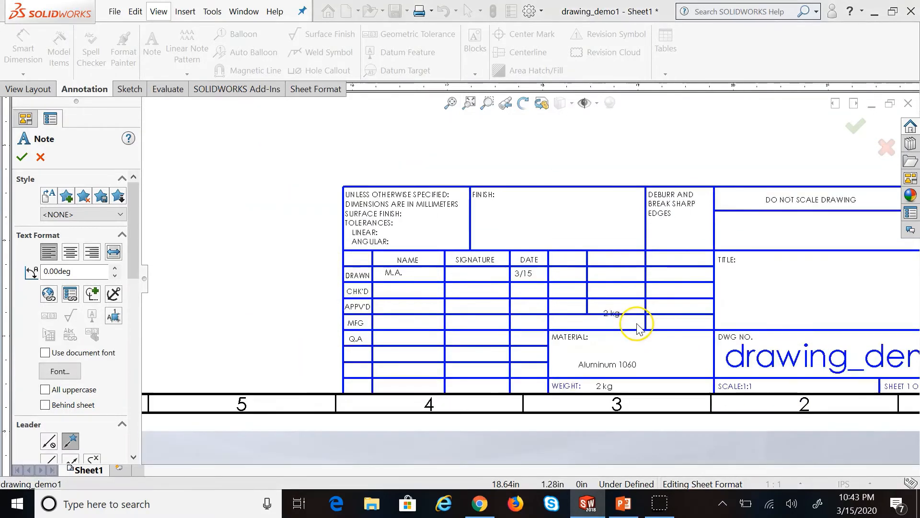
{"action": "scroll", "coordinate": [640, 326], "scroll_direction": "down", "scroll_amount": 2}
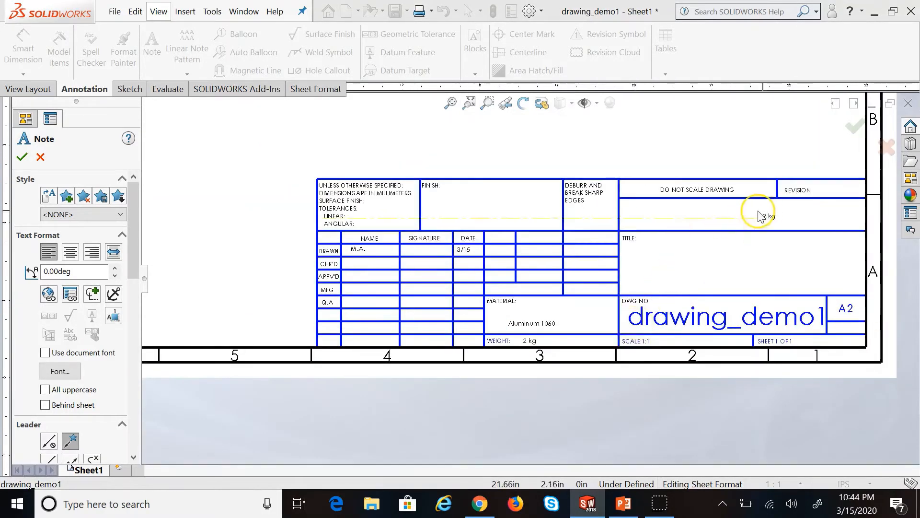
{"action": "left_click", "coordinate": [707, 341]}
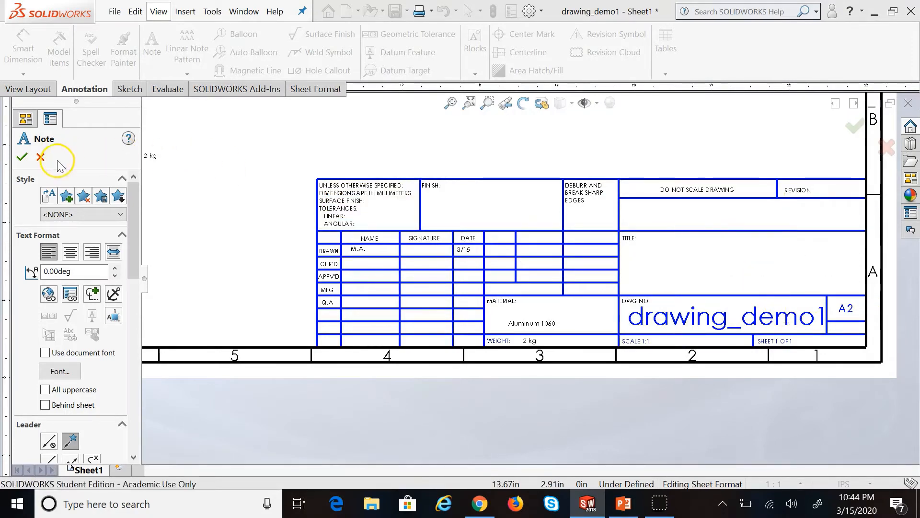
{"action": "left_click", "coordinate": [40, 157]}
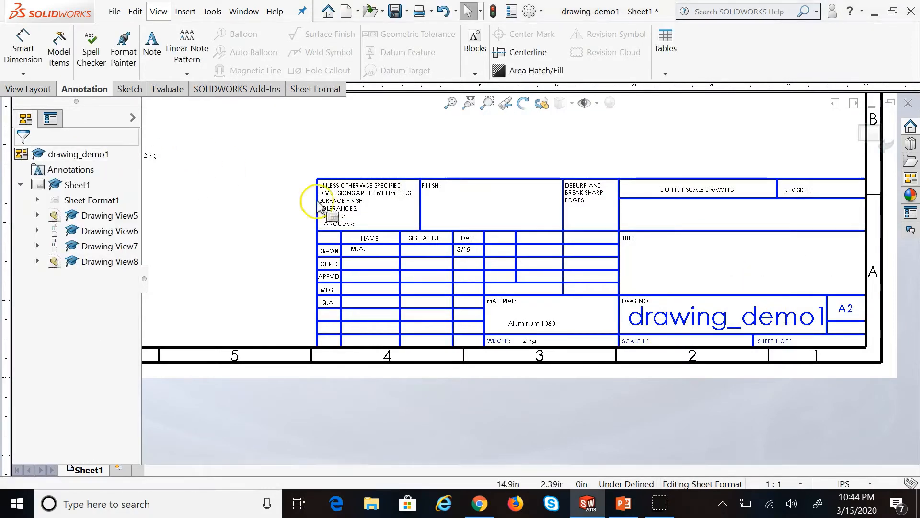
Switch from the sheet format back to editing Sheet1 and check the title block entries.
{"action": "scroll", "coordinate": [417, 225], "scroll_direction": "up", "scroll_amount": 5}
{"action": "scroll", "coordinate": [417, 226], "scroll_direction": "up", "scroll_amount": 3}
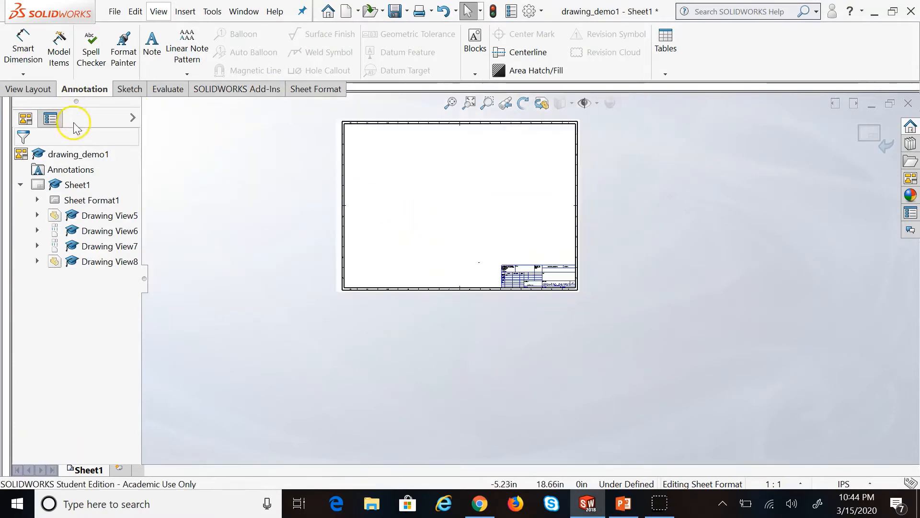
{"action": "right_click", "coordinate": [88, 201]}
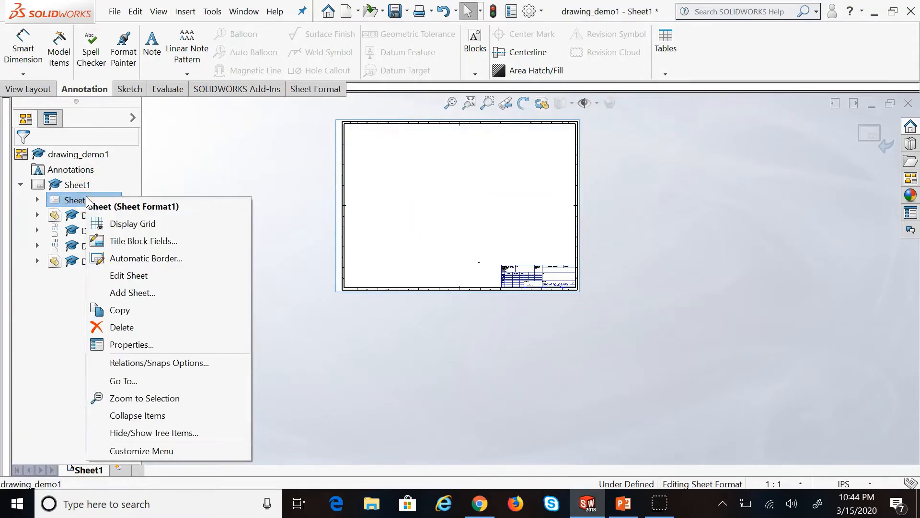
{"action": "left_click", "coordinate": [137, 279]}
{"action": "left_click", "coordinate": [528, 255]}
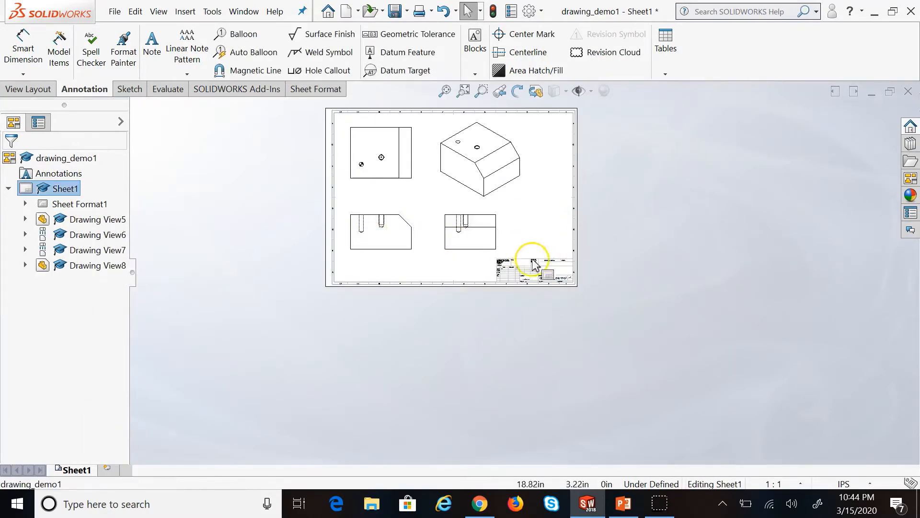
{"action": "scroll", "coordinate": [544, 282], "scroll_direction": "down", "scroll_amount": 5}
{"action": "scroll", "coordinate": [537, 307], "scroll_direction": "down", "scroll_amount": 6}
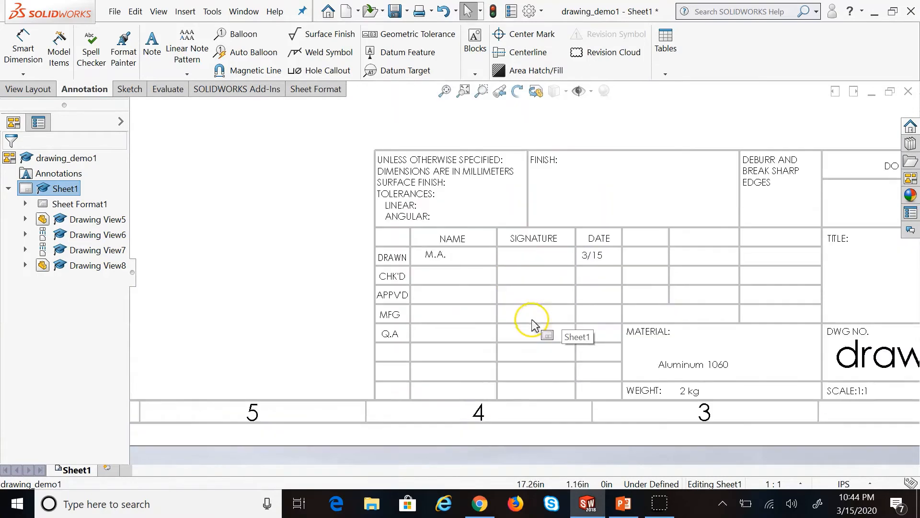
{"action": "scroll", "coordinate": [534, 331], "scroll_direction": "up", "scroll_amount": 10}
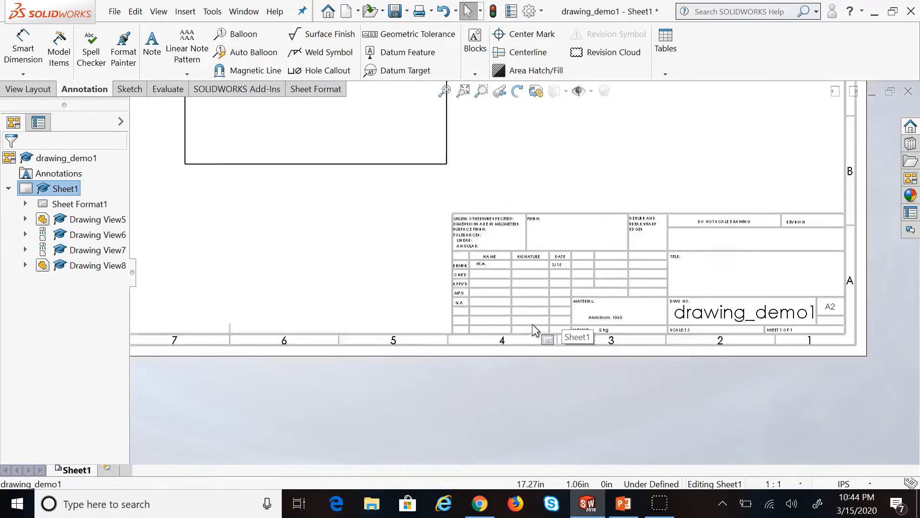
{"action": "scroll", "coordinate": [497, 211], "scroll_direction": "down", "scroll_amount": 3}
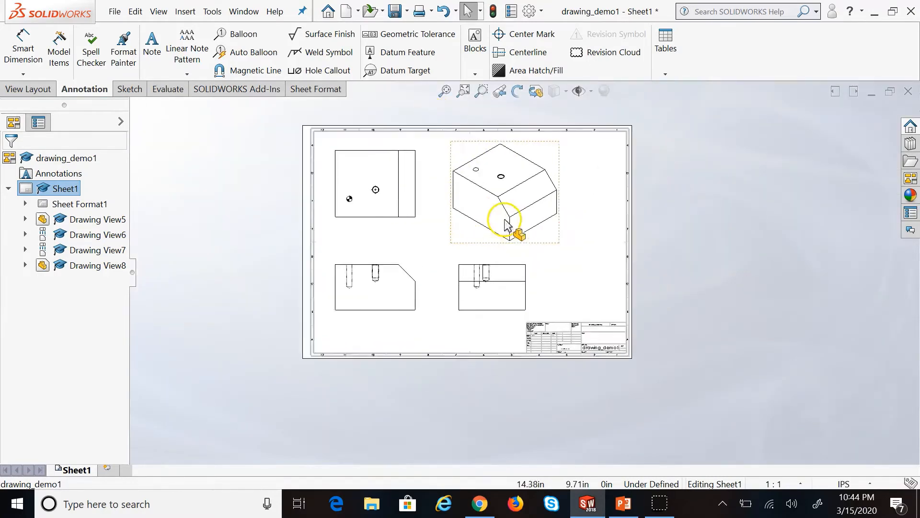
{"action": "left_click", "coordinate": [369, 216]}
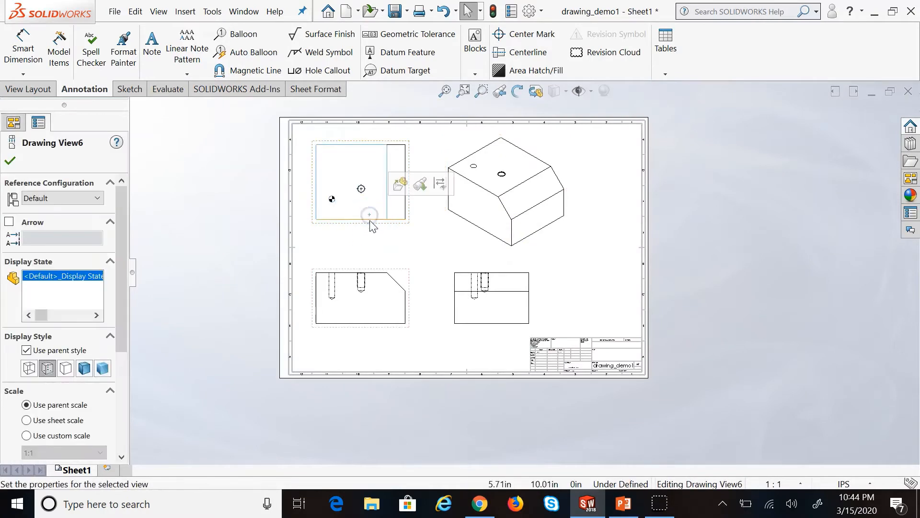
{"action": "left_click", "coordinate": [616, 258]}
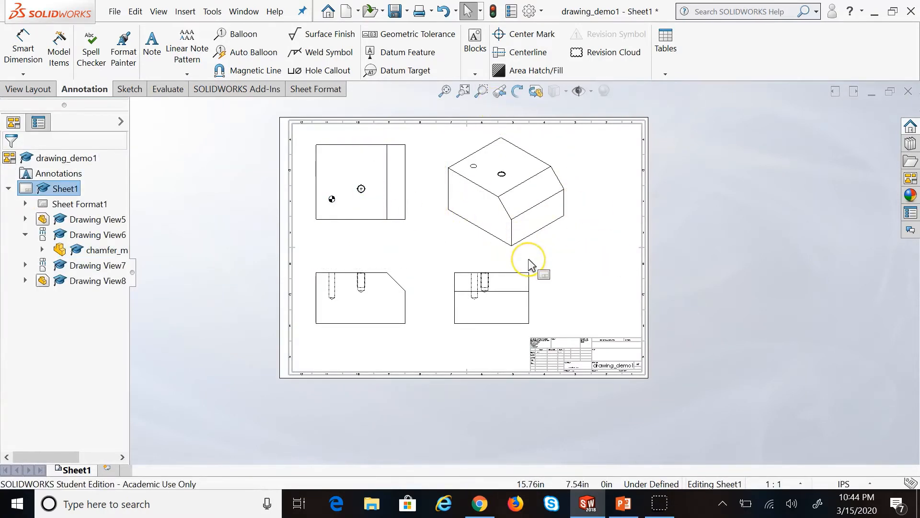
{"action": "left_click", "coordinate": [534, 278]}
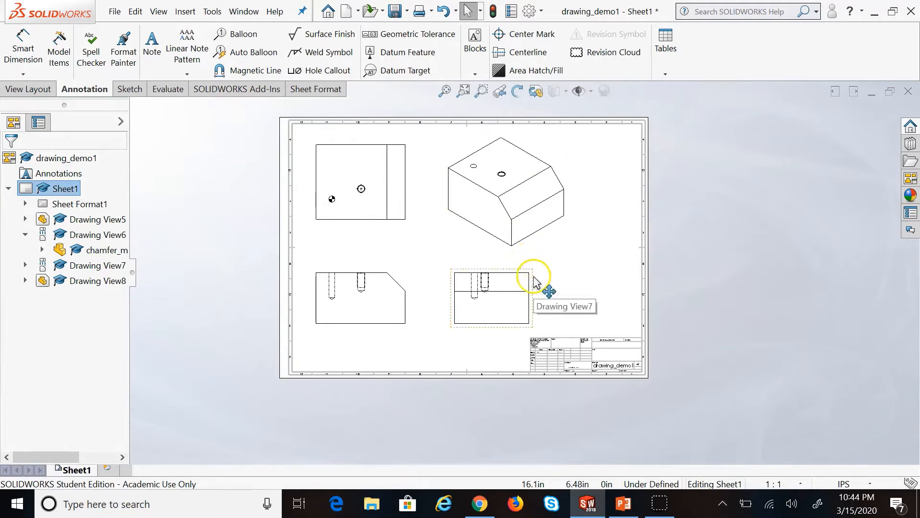
{"action": "left_click", "coordinate": [572, 282]}
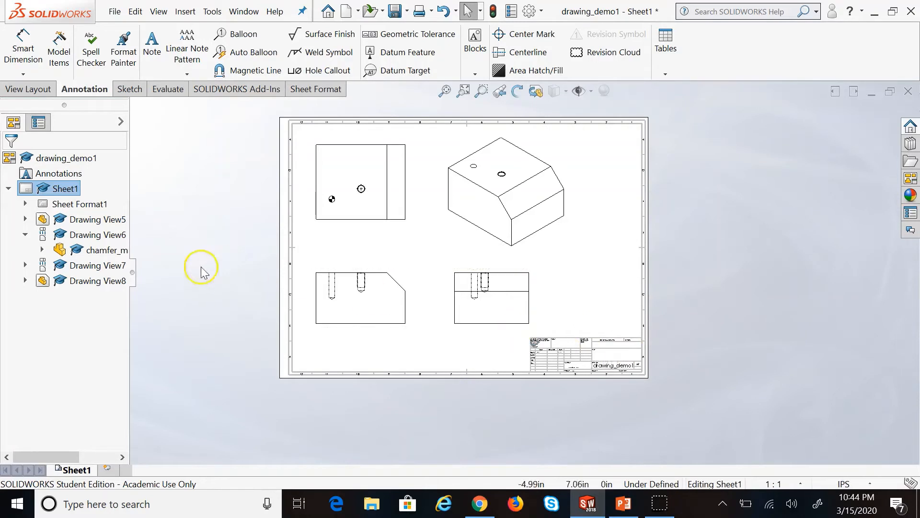
Switch from Sheet1 to editing Sheet Format1 and check the entries in the title block.
{"action": "right_click", "coordinate": [97, 206]}
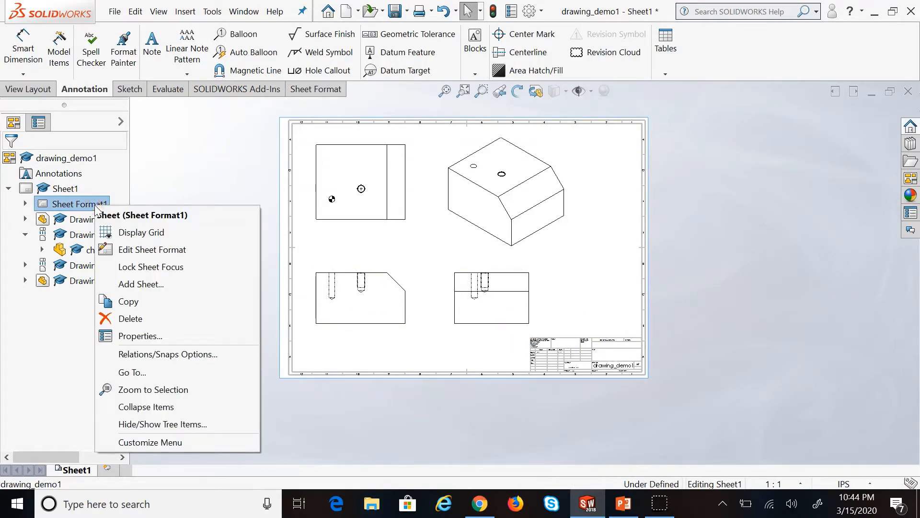
{"action": "left_click", "coordinate": [137, 250]}
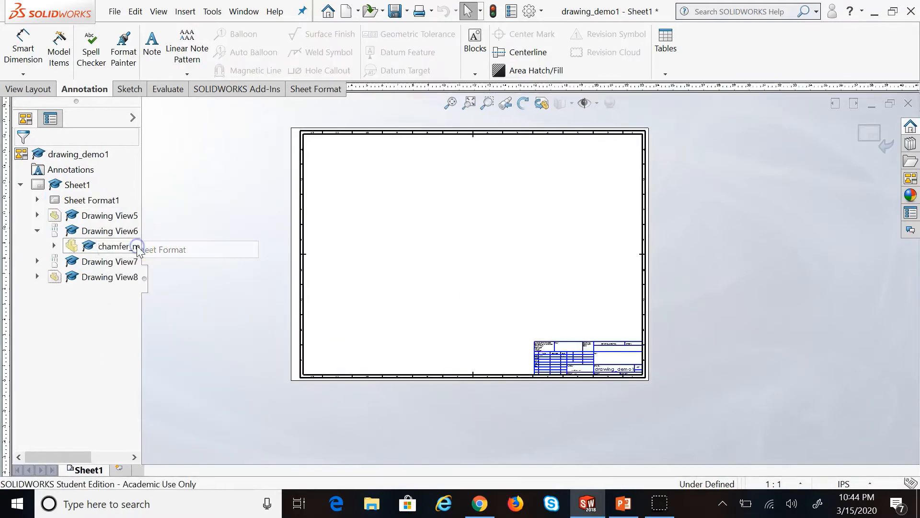
{"action": "scroll", "coordinate": [562, 359], "scroll_direction": "down", "scroll_amount": 3}
{"action": "scroll", "coordinate": [562, 359], "scroll_direction": "down", "scroll_amount": 3}
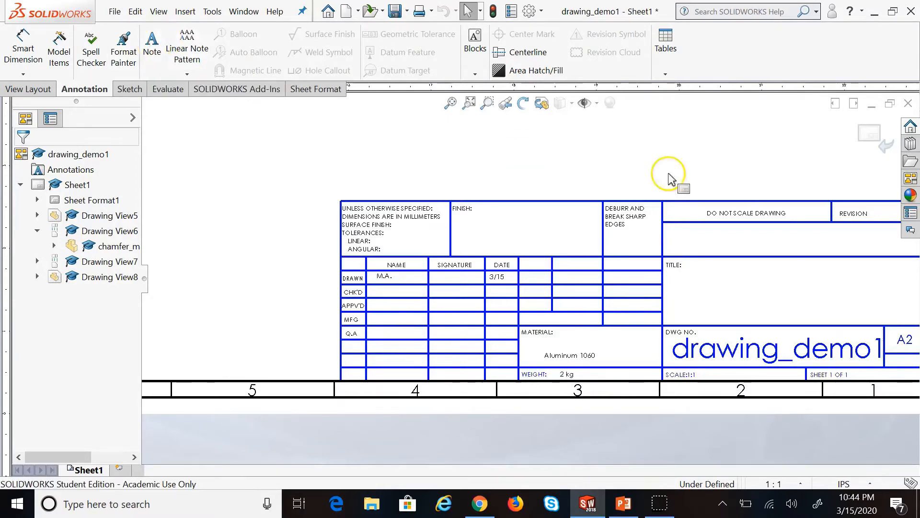
{"action": "scroll", "coordinate": [358, 257], "scroll_direction": "up", "scroll_amount": 9}
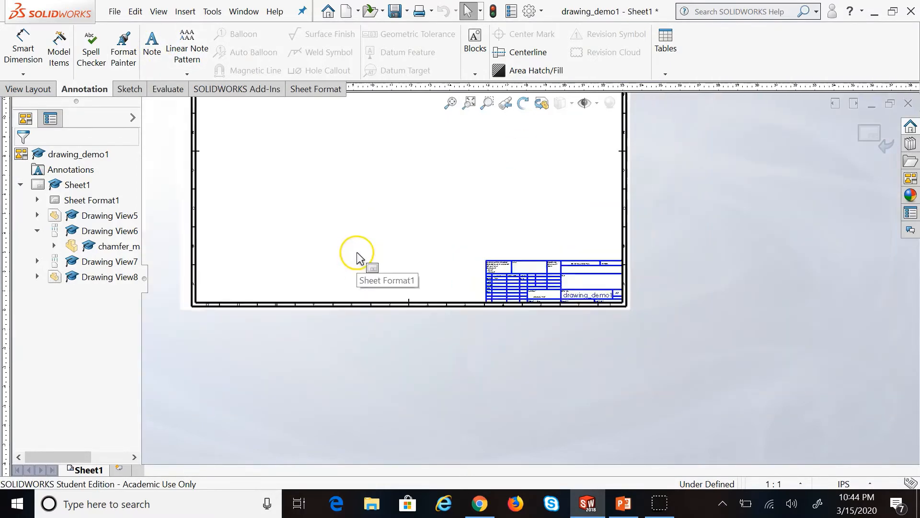
{"action": "scroll", "coordinate": [444, 177], "scroll_direction": "down", "scroll_amount": 3}
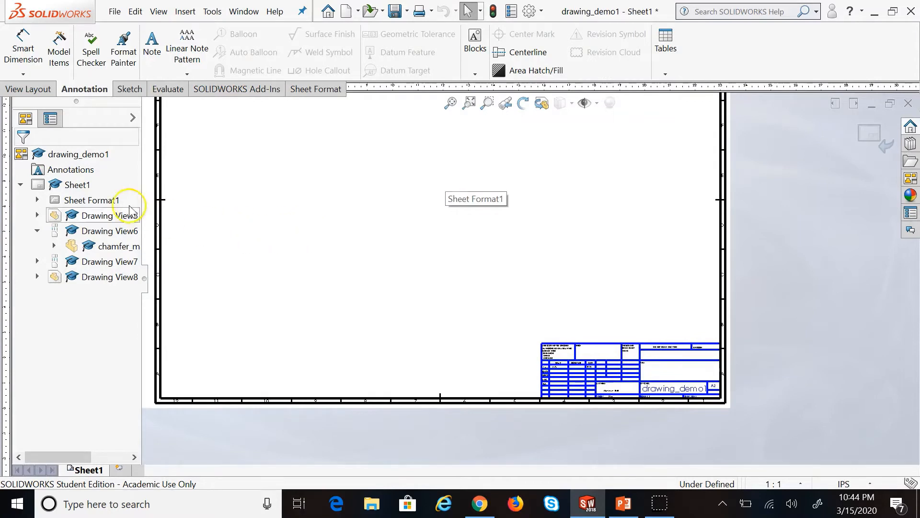
Open the title block fields of Sheet Format1 and examine which notes in the title block can become editable text fields.
{"action": "right_click", "coordinate": [92, 201]}
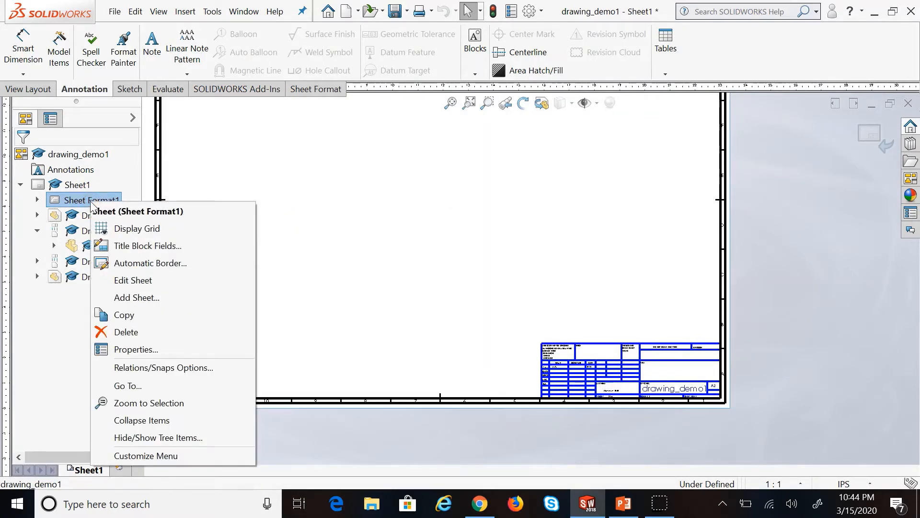
{"action": "left_click", "coordinate": [156, 248]}
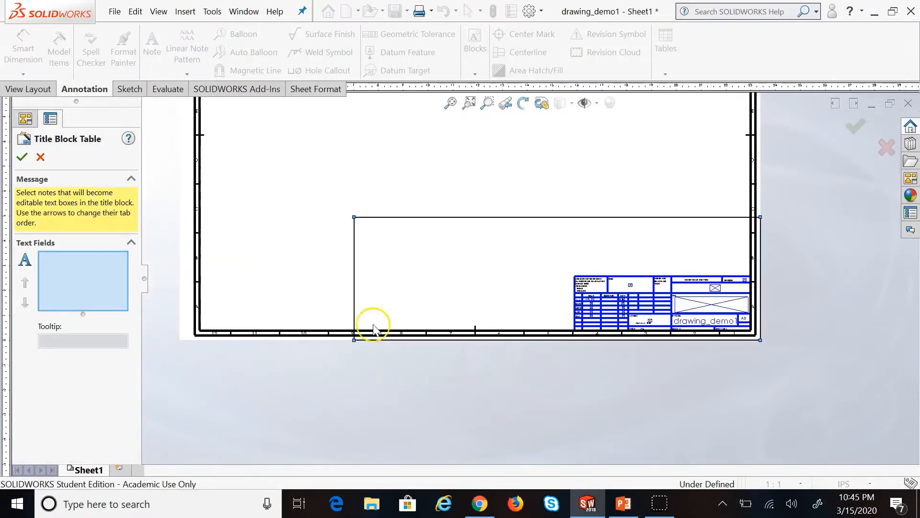
{"action": "scroll", "coordinate": [688, 295], "scroll_direction": "down", "scroll_amount": 1}
{"action": "scroll", "coordinate": [434, 302], "scroll_direction": "down", "scroll_amount": 4}
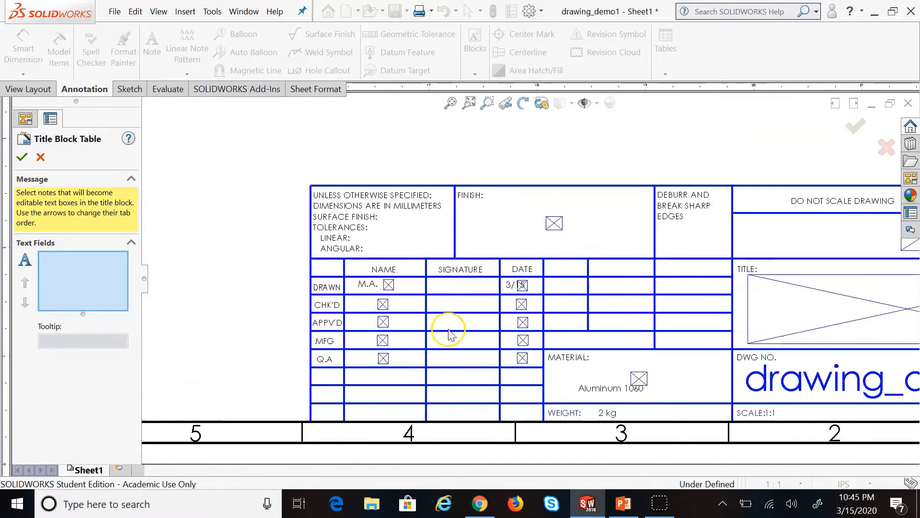
{"action": "scroll", "coordinate": [661, 371], "scroll_direction": "up", "scroll_amount": 2}
{"action": "scroll", "coordinate": [887, 294], "scroll_direction": "down", "scroll_amount": 3}
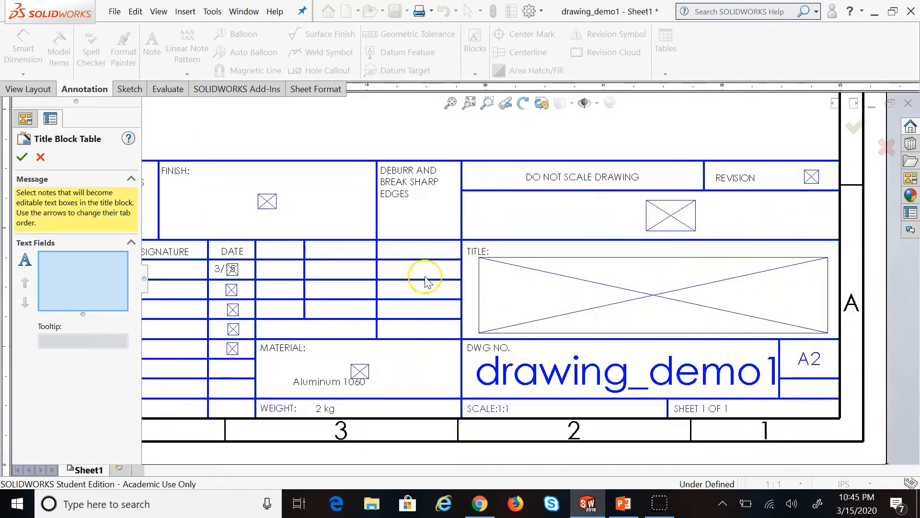
{"action": "scroll", "coordinate": [653, 329], "scroll_direction": "up", "scroll_amount": 1}
{"action": "scroll", "coordinate": [617, 315], "scroll_direction": "up", "scroll_amount": 1}
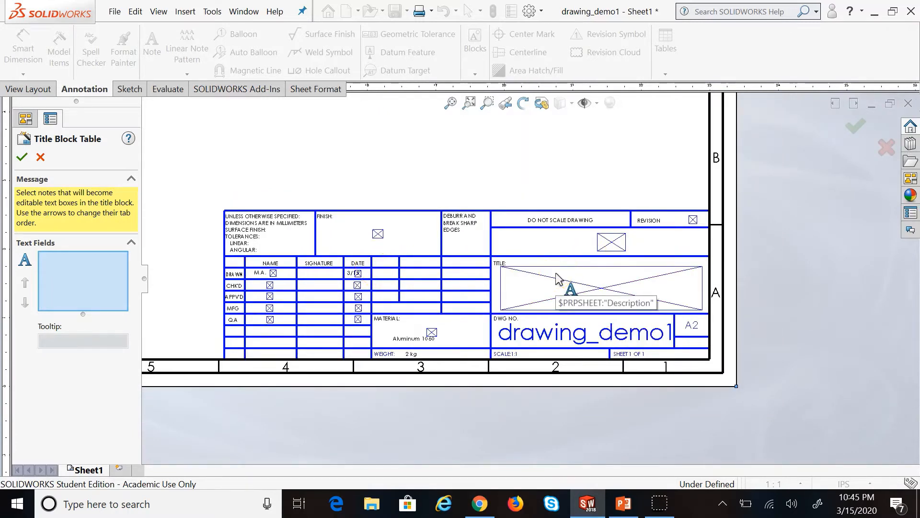
Try to make the Description note in the Title cell an editable title block field.
{"action": "left_click", "coordinate": [553, 287]}
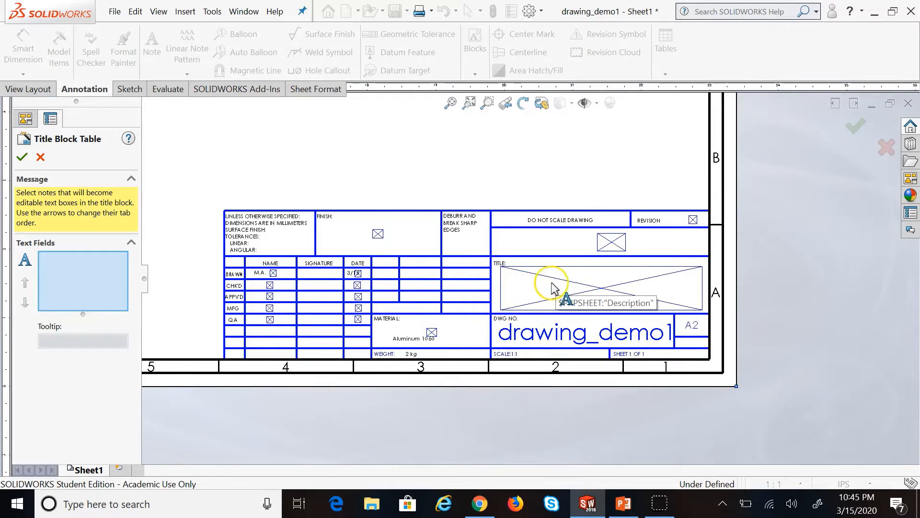
{"action": "left_click", "coordinate": [551, 283]}
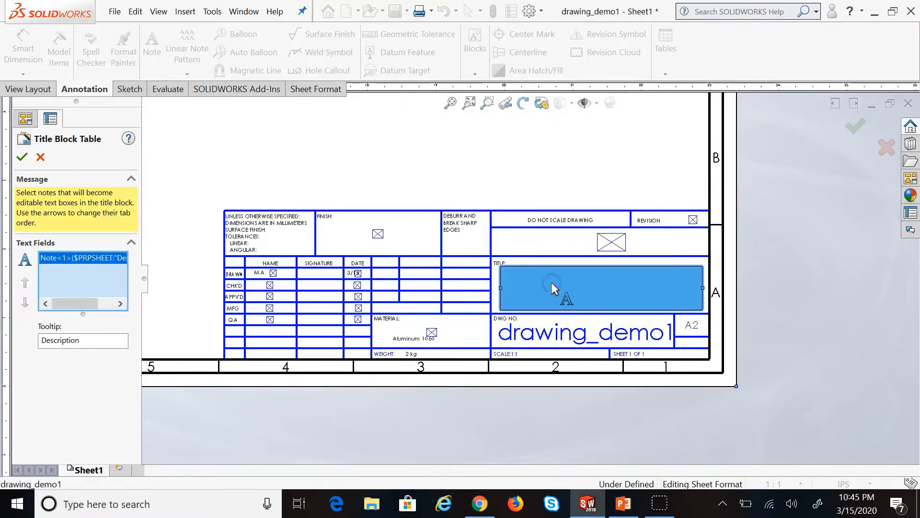
{"action": "left_click", "coordinate": [552, 283]}
{"action": "left_click", "coordinate": [570, 281]}
{"action": "left_click", "coordinate": [577, 280]}
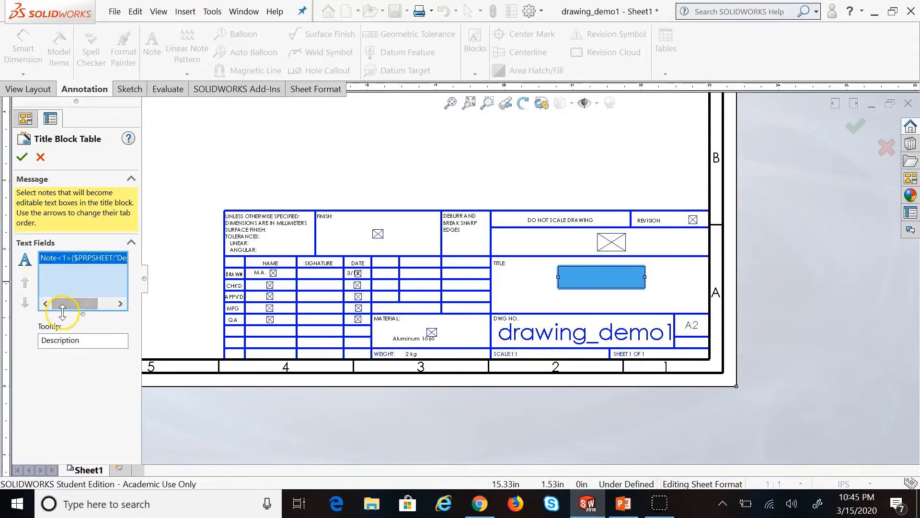
{"action": "left_click", "coordinate": [605, 277]}
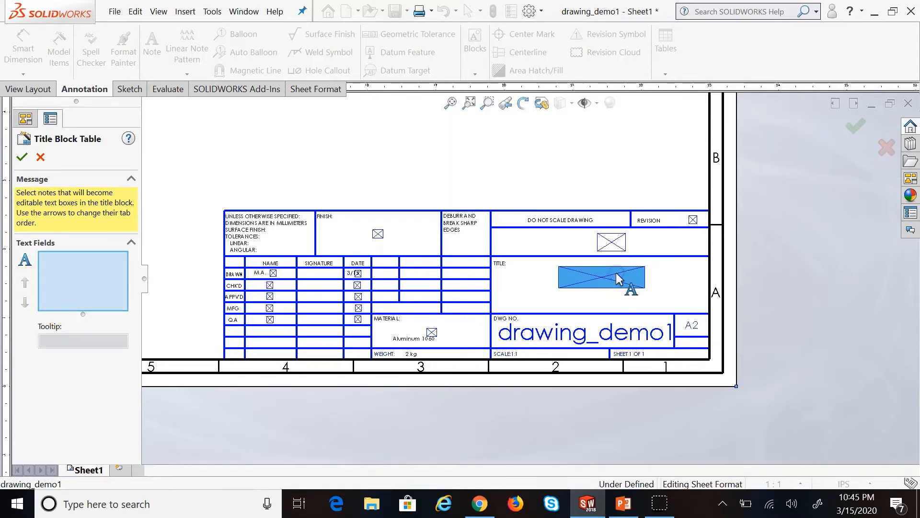
{"action": "left_click", "coordinate": [608, 278]}
{"action": "left_click", "coordinate": [22, 156]}
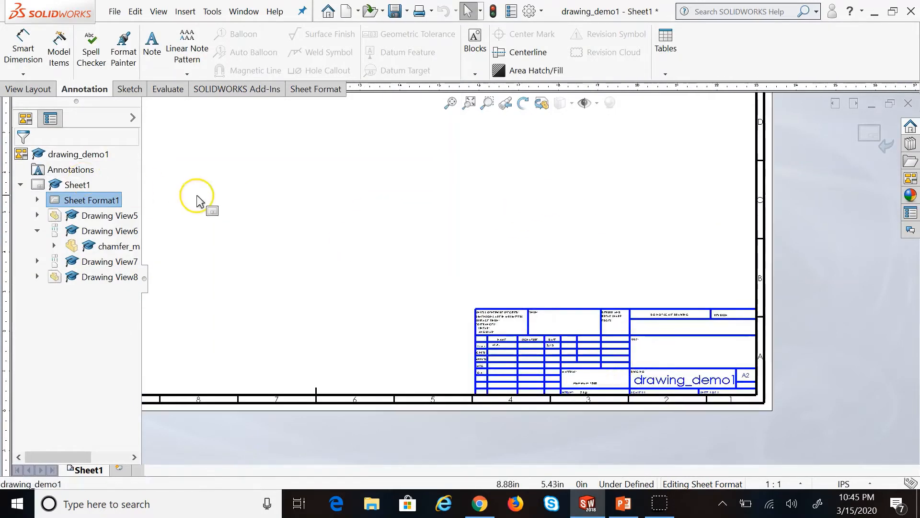
Try to make the EngineeringApproval note in the APPV'D row's Name cell an editable title block field.
{"action": "right_click", "coordinate": [106, 200]}
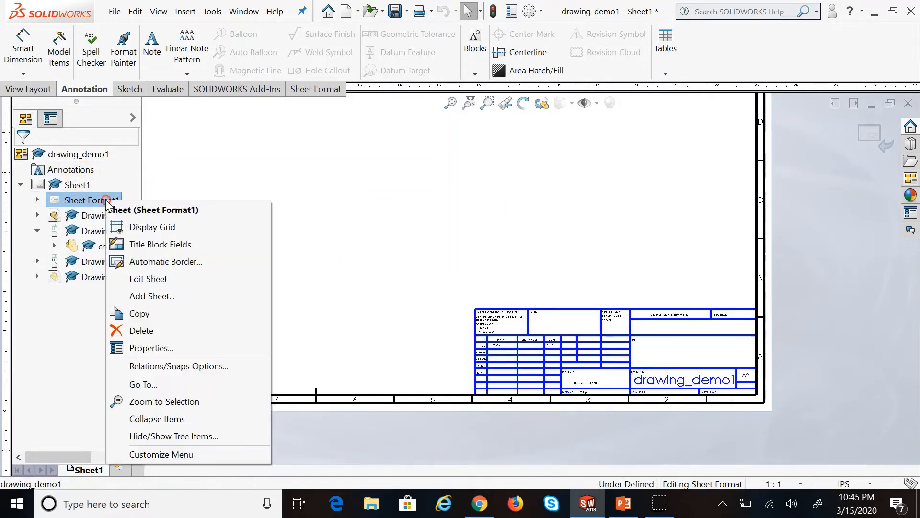
{"action": "left_click", "coordinate": [144, 244]}
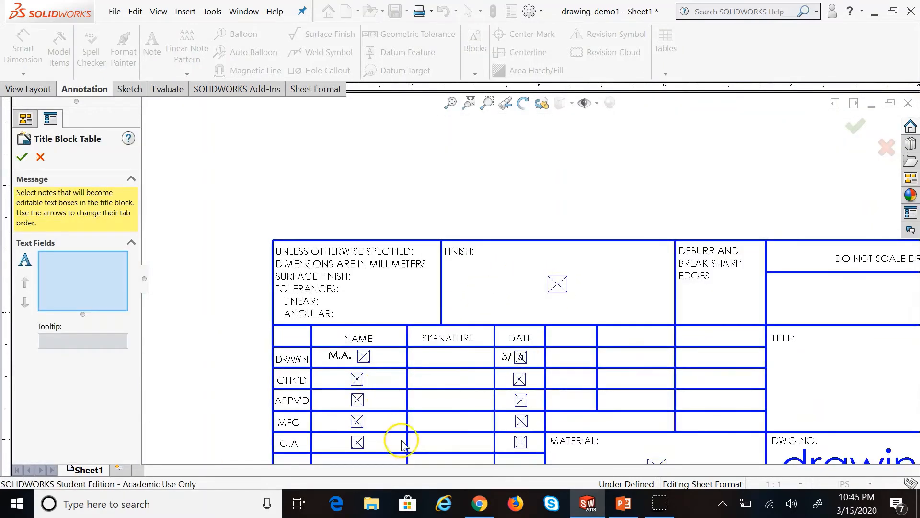
{"action": "left_click", "coordinate": [369, 359]}
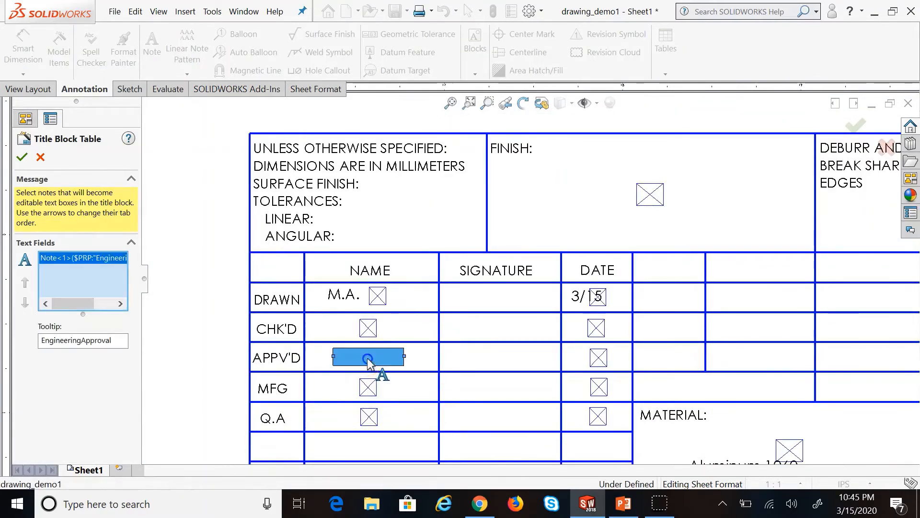
{"action": "type", "text": "df"}
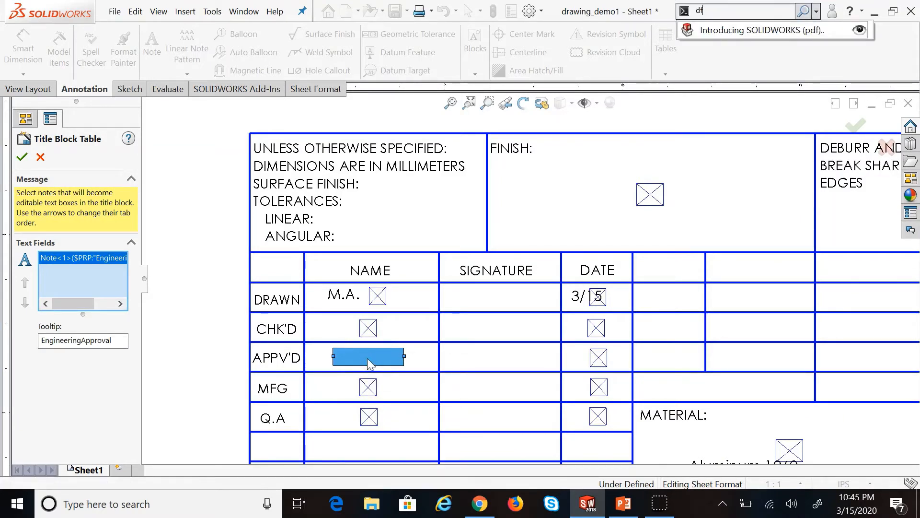
{"action": "key", "text": "BackSpace"}
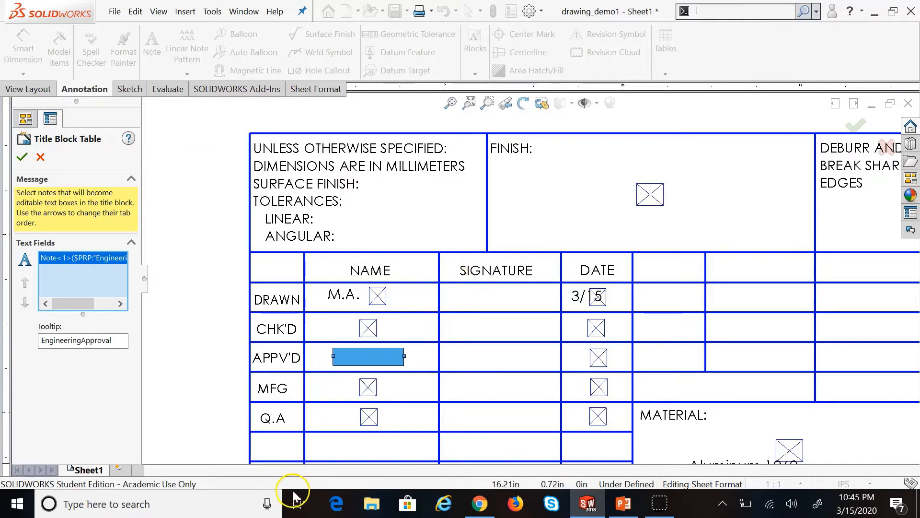
{"action": "right_click", "coordinate": [66, 261]}
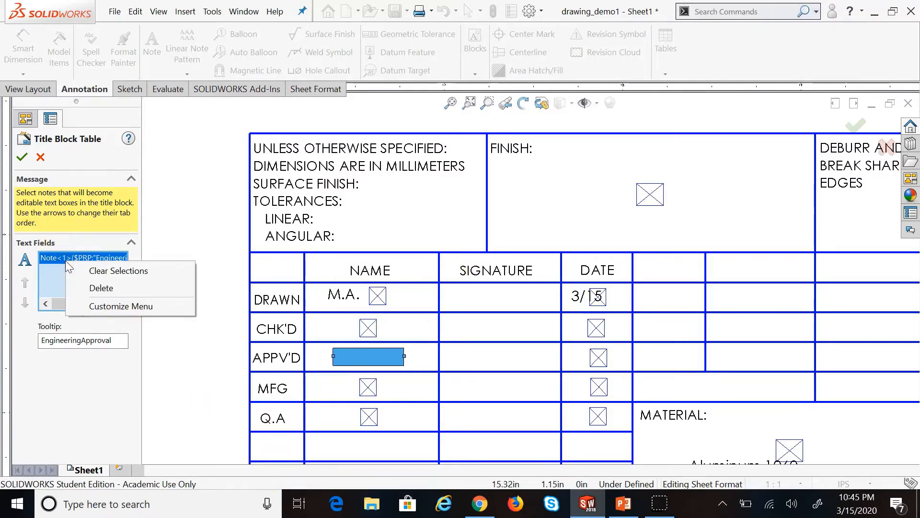
{"action": "left_click", "coordinate": [97, 289]}
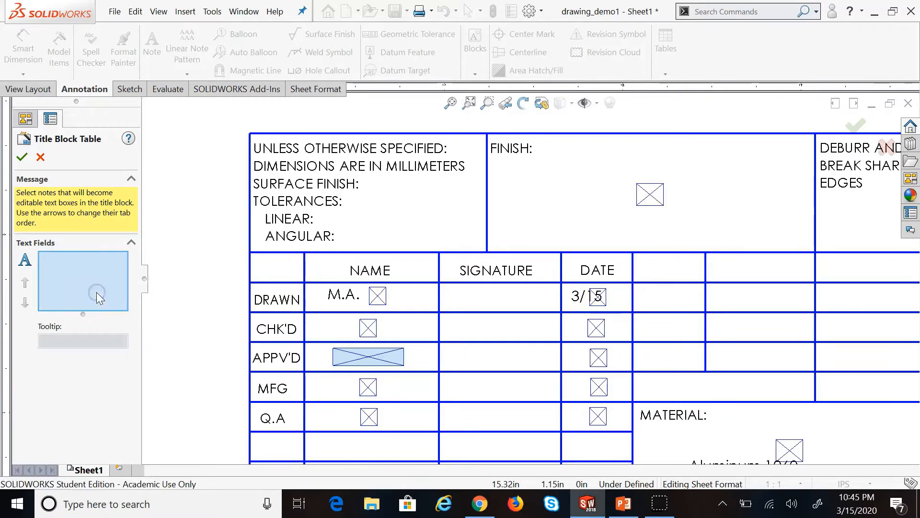
{"action": "left_click", "coordinate": [378, 354]}
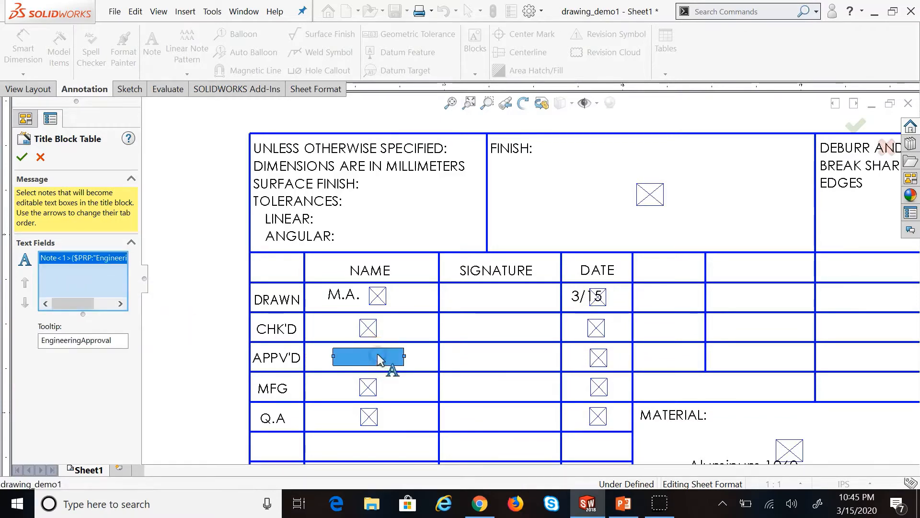
{"action": "left_click", "coordinate": [41, 157]}
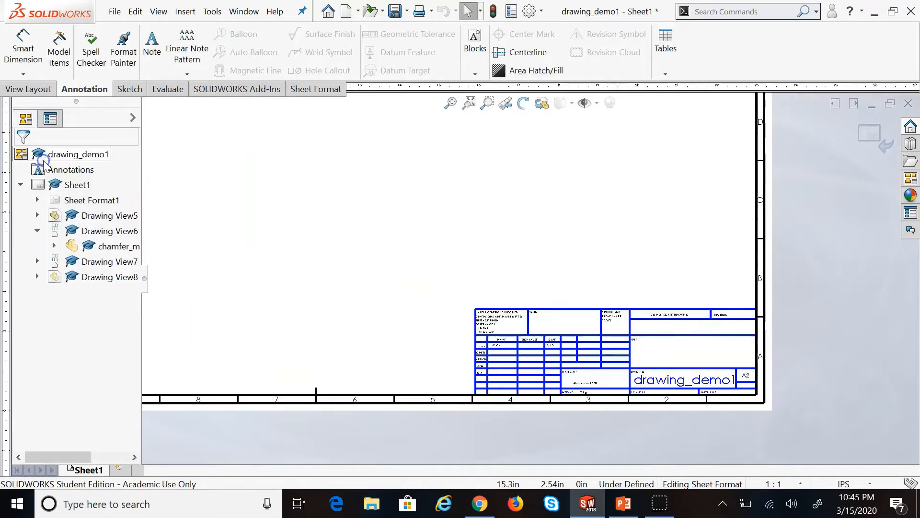
Check the empty Name cells and the Title cell's note in the title block fields, and close the field definition.
{"action": "scroll", "coordinate": [539, 329], "scroll_direction": "up", "scroll_amount": 5}
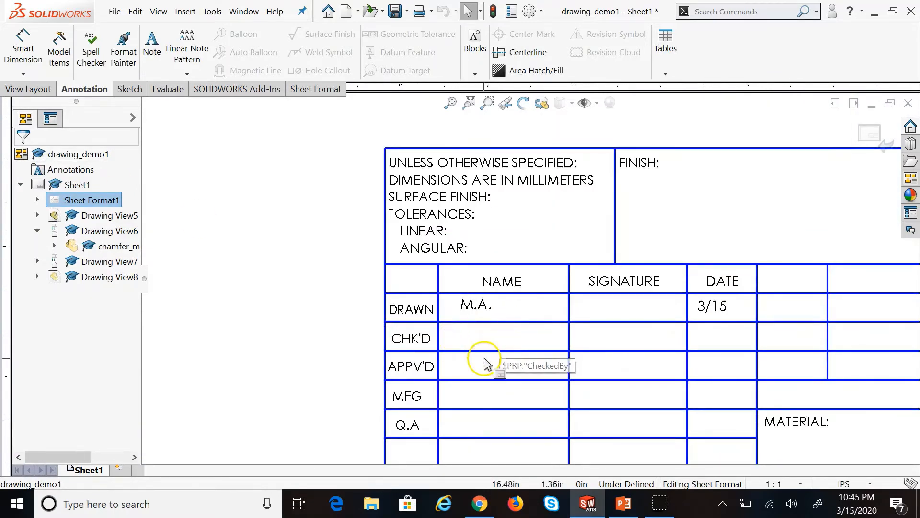
{"action": "left_click", "coordinate": [518, 309]}
{"action": "left_click", "coordinate": [508, 338]}
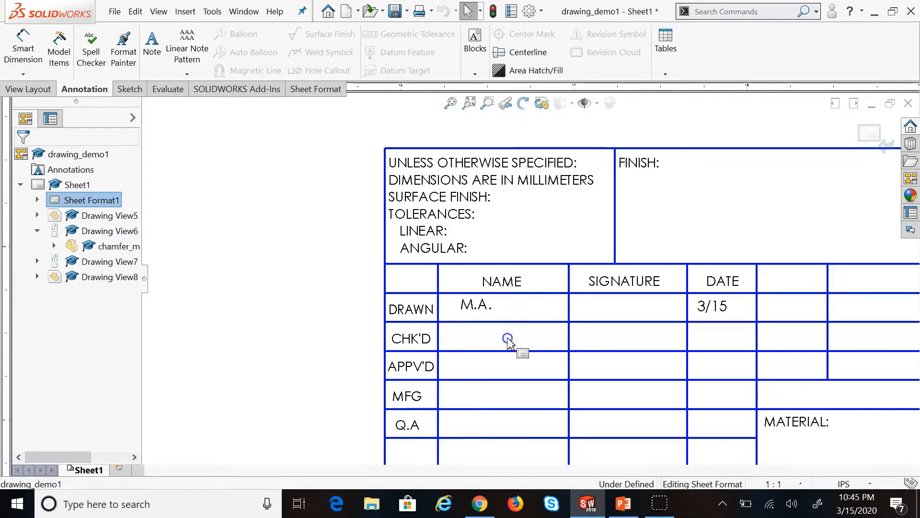
{"action": "right_click", "coordinate": [98, 201]}
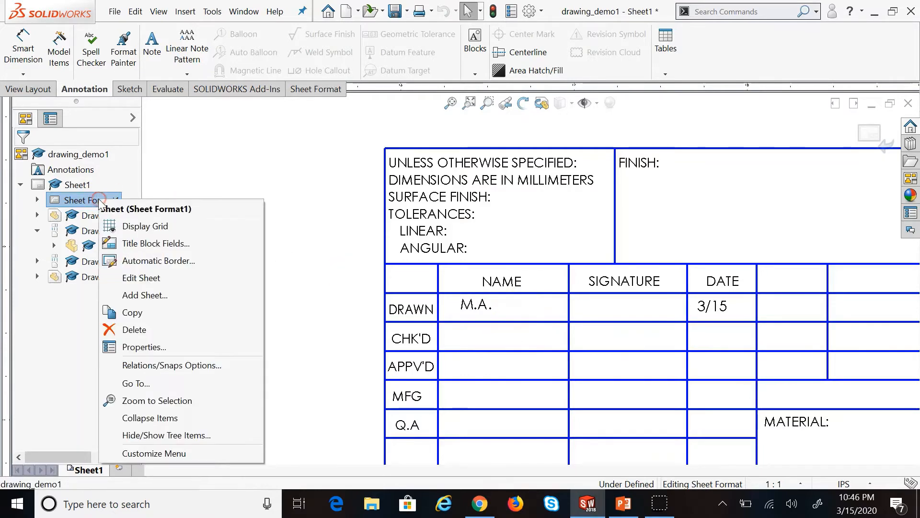
{"action": "left_click", "coordinate": [144, 243]}
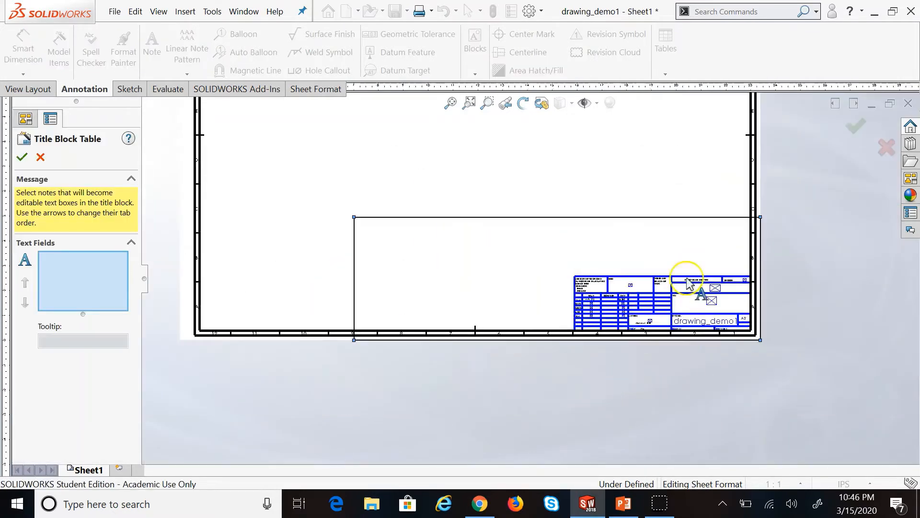
{"action": "scroll", "coordinate": [695, 264], "scroll_direction": "down", "scroll_amount": 5}
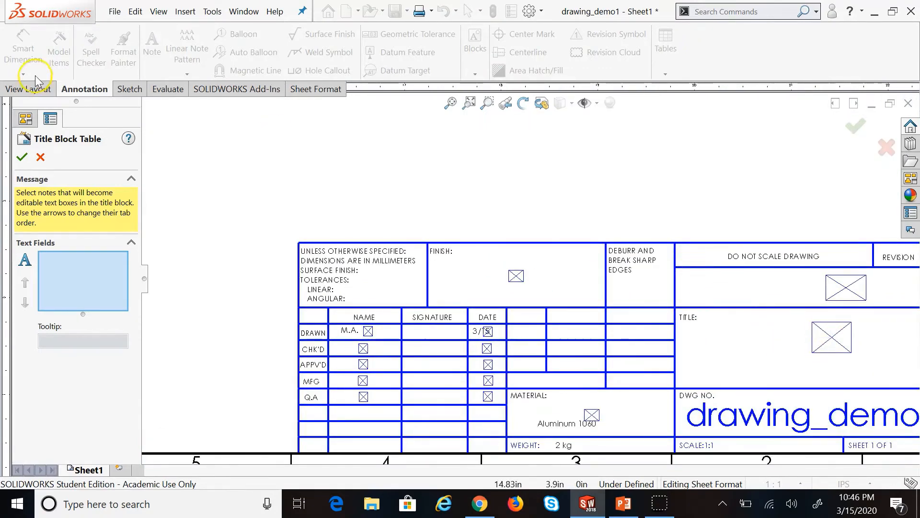
{"action": "right_click", "coordinate": [838, 342]}
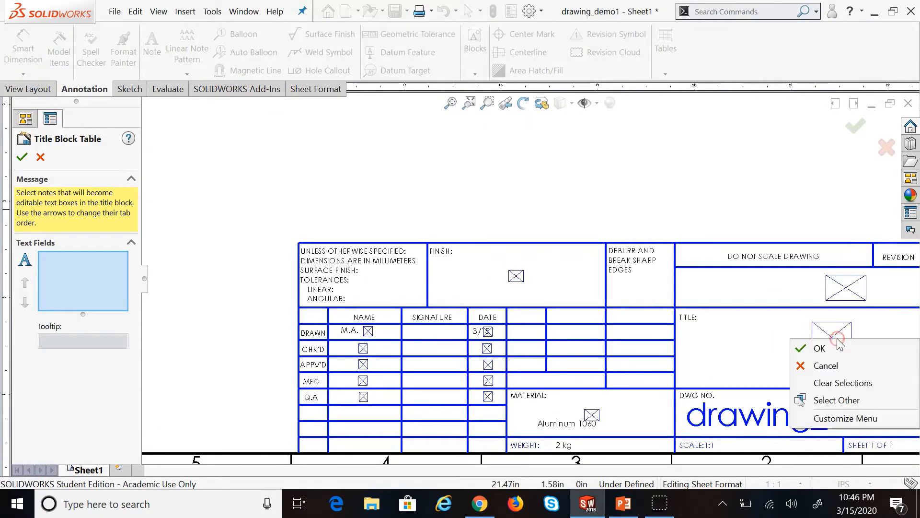
{"action": "left_click", "coordinate": [839, 344]}
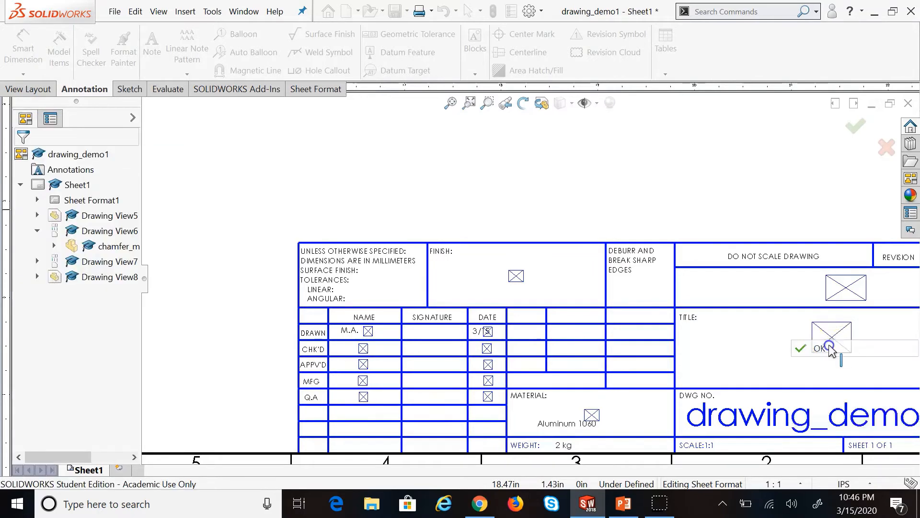
Make the Description note in the Title cell an editable title block field, widen its text box across the cell, and accept the definition.
{"action": "scroll", "coordinate": [831, 349], "scroll_direction": "down", "scroll_amount": 5}
{"action": "scroll", "coordinate": [858, 345], "scroll_direction": "up", "scroll_amount": 5}
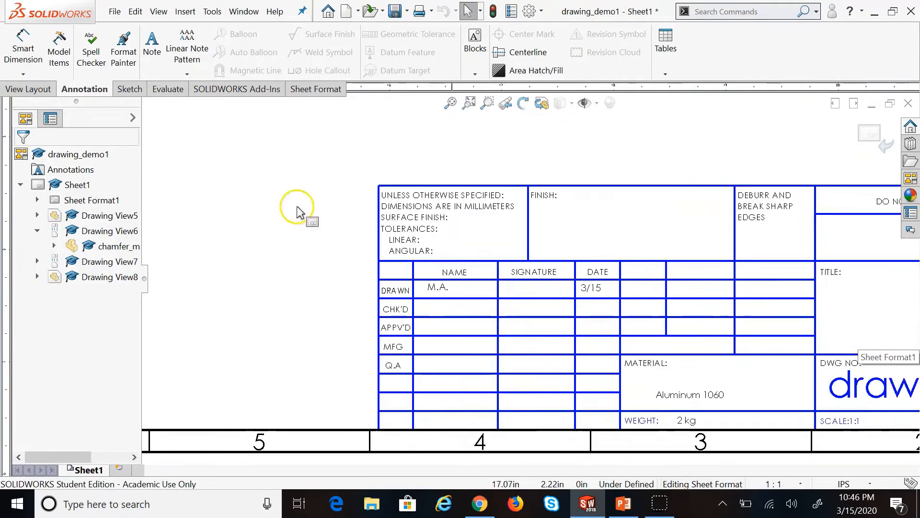
{"action": "right_click", "coordinate": [84, 199]}
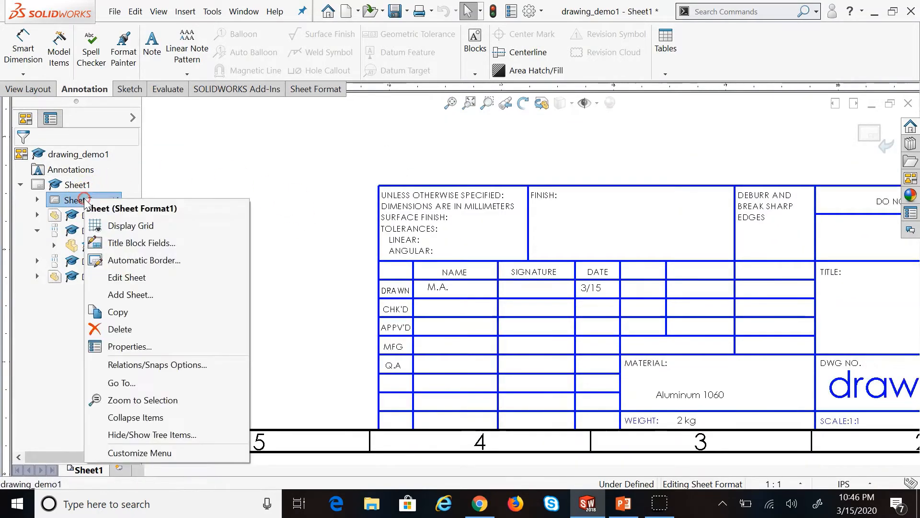
{"action": "left_click", "coordinate": [130, 242]}
{"action": "scroll", "coordinate": [683, 327], "scroll_direction": "down", "scroll_amount": 3}
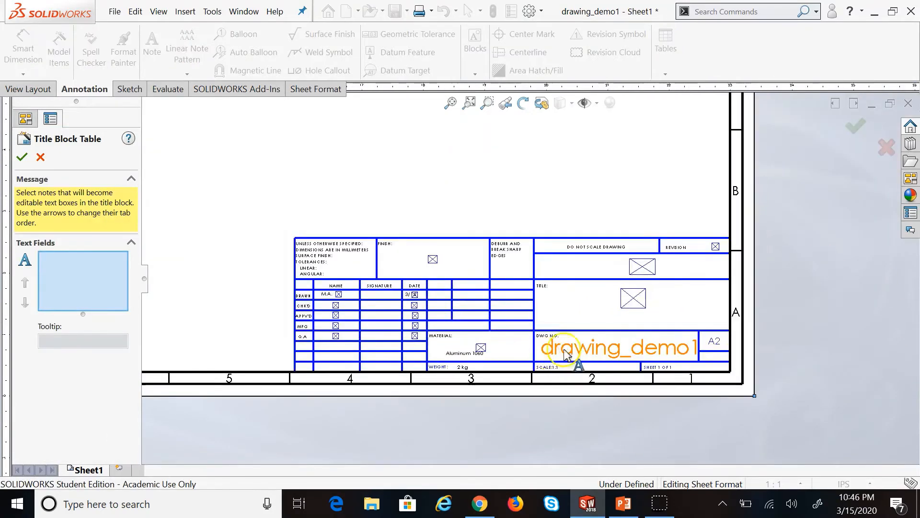
{"action": "left_click", "coordinate": [633, 297]}
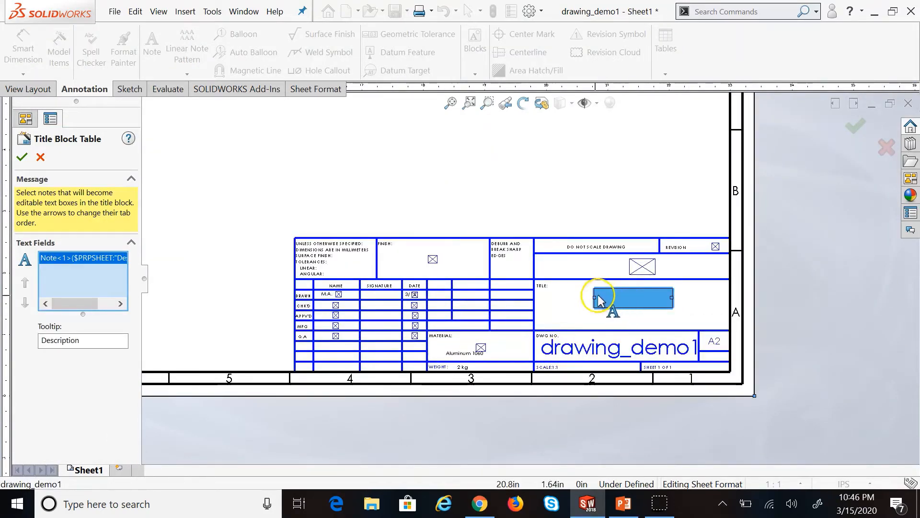
{"action": "left_click_drag", "start_coordinate": [594, 298], "coordinate": [561, 311]}
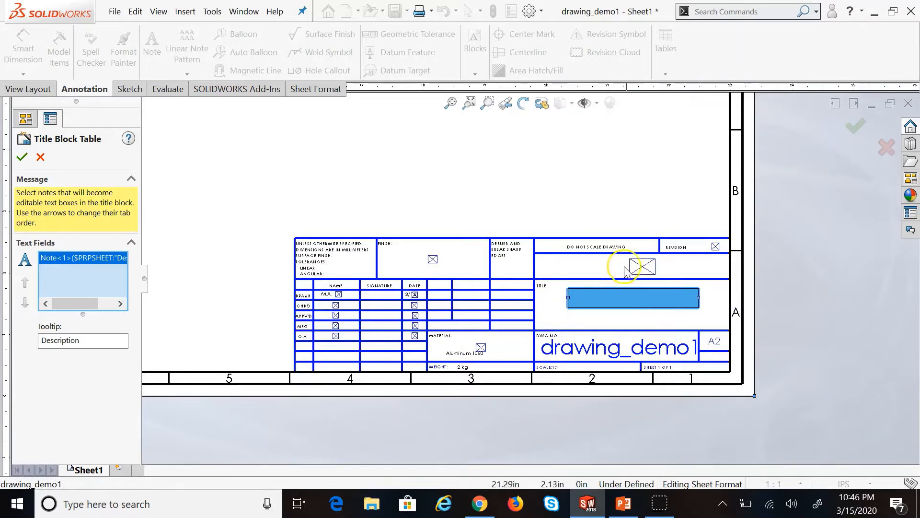
{"action": "left_click", "coordinate": [241, 247]}
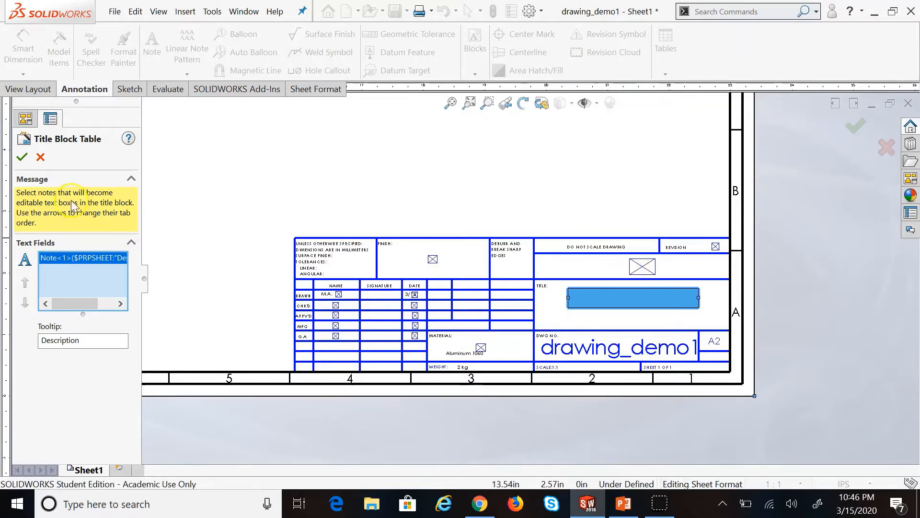
{"action": "left_click", "coordinate": [22, 160]}
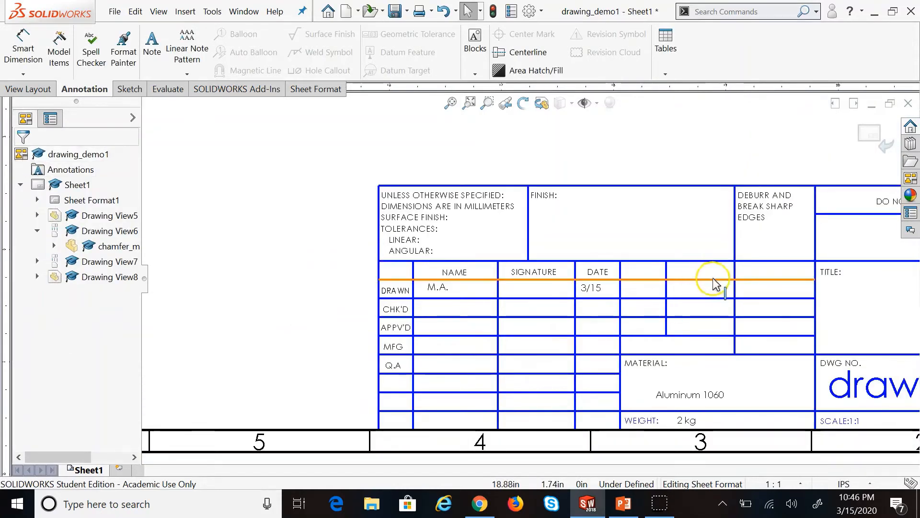
Add the Material note in the Material cell to the editable title block fields of Sheet Format1 and accept the definition.
{"action": "right_click", "coordinate": [89, 201]}
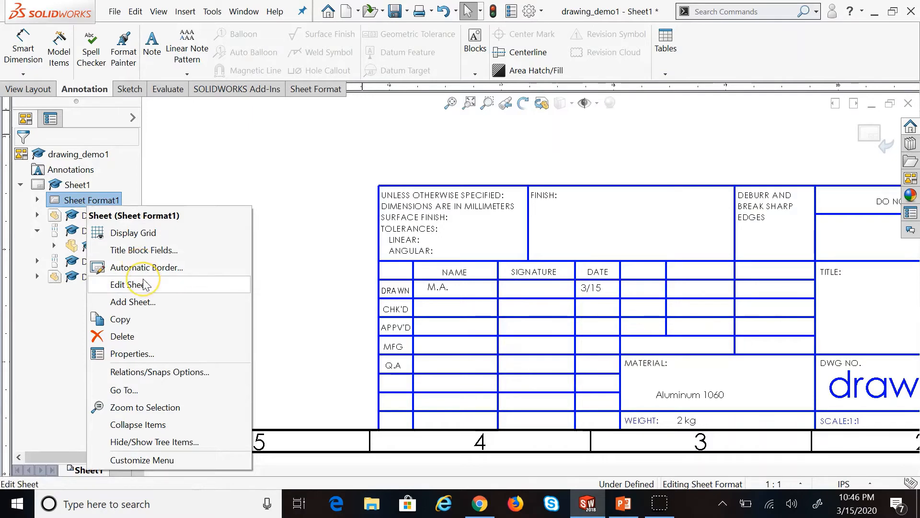
{"action": "left_click", "coordinate": [143, 250]}
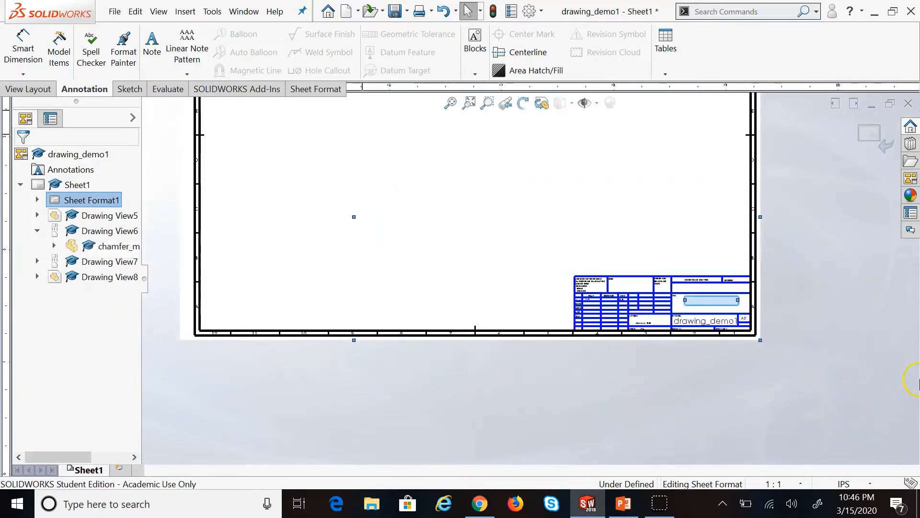
{"action": "scroll", "coordinate": [687, 316], "scroll_direction": "down", "scroll_amount": 5}
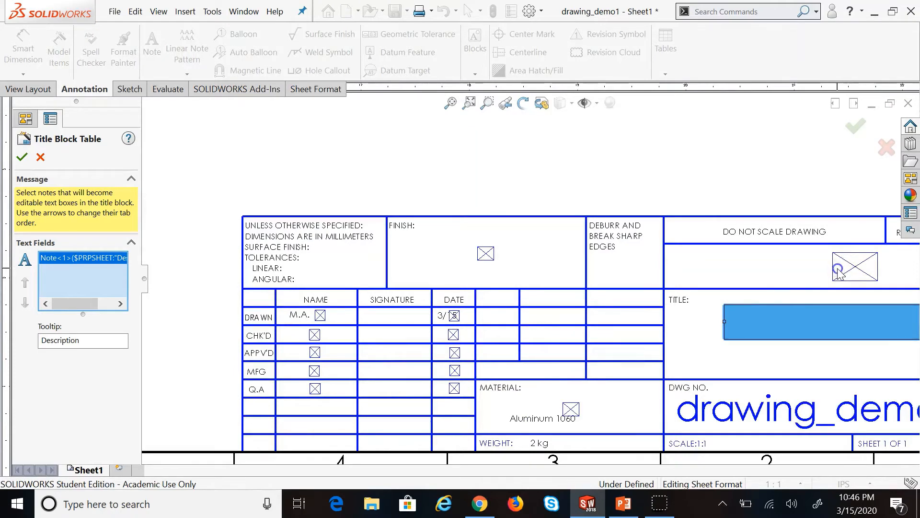
{"action": "left_click", "coordinate": [86, 260]}
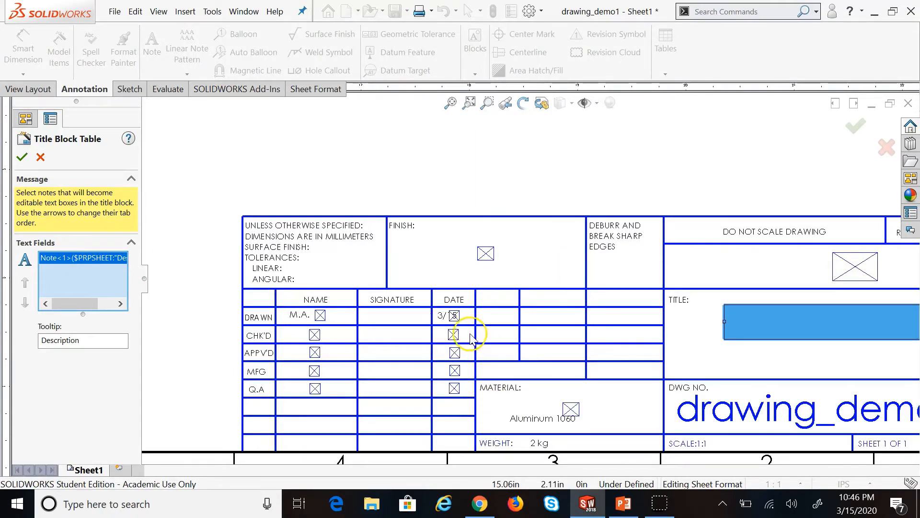
{"action": "left_click", "coordinate": [572, 410]}
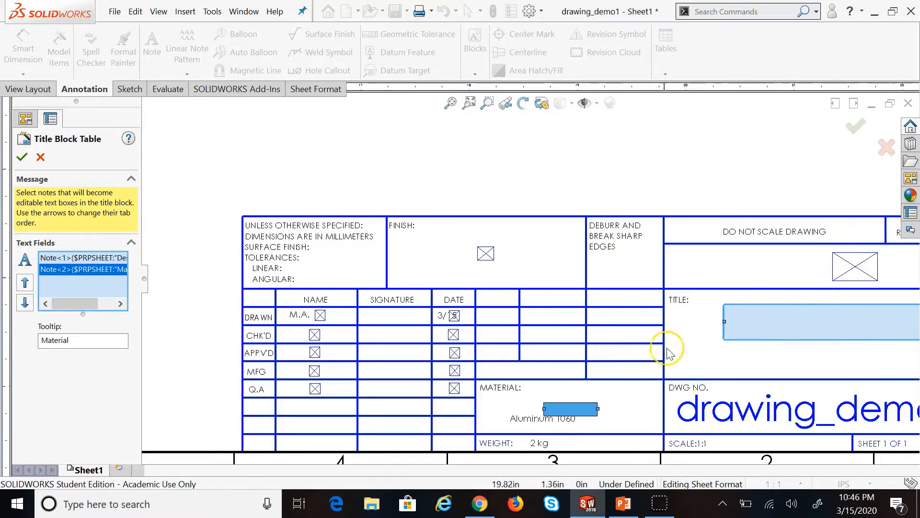
{"action": "left_click", "coordinate": [17, 162]}
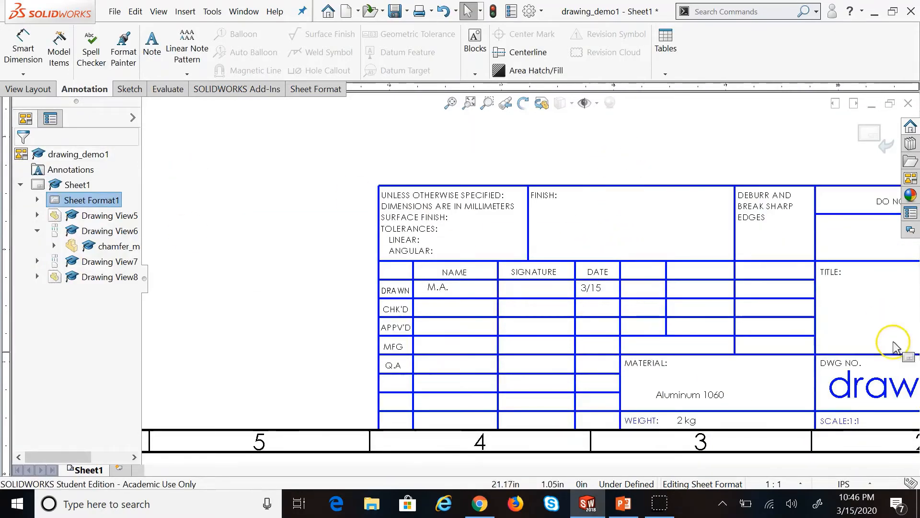
Enter the trial text "wdafaseaqs" in the Title cell's note in the title block.
{"action": "scroll", "coordinate": [916, 352], "scroll_direction": "up", "scroll_amount": 4}
{"action": "scroll", "coordinate": [761, 295], "scroll_direction": "down", "scroll_amount": 2}
{"action": "left_click", "coordinate": [755, 298]}
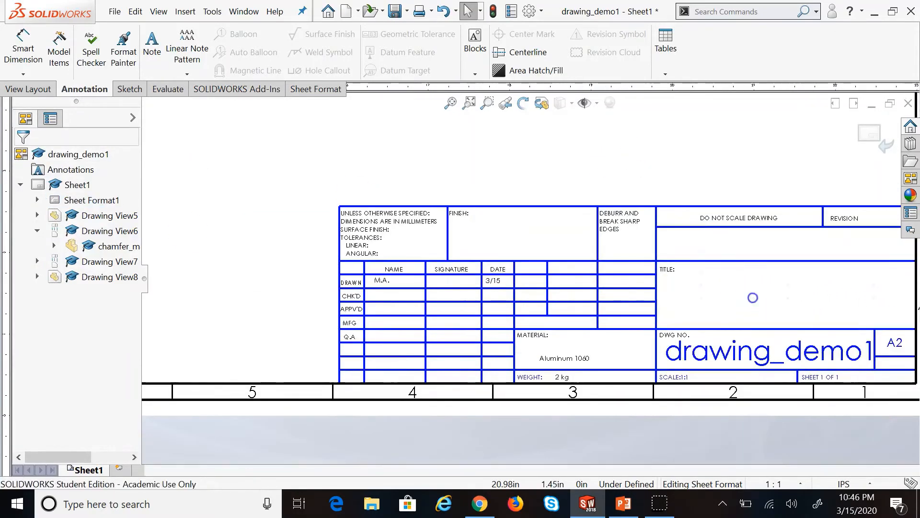
{"action": "left_click", "coordinate": [713, 297]}
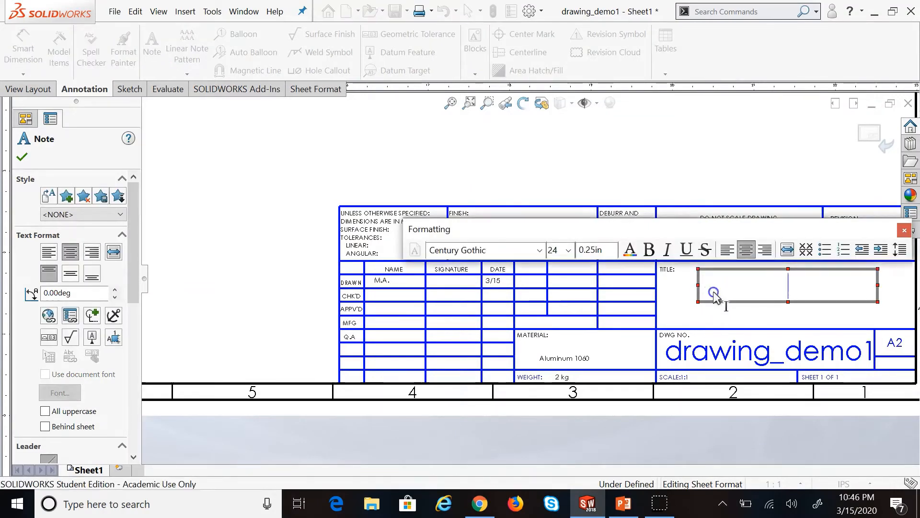
{"action": "type", "text": "wdafaseaqs"}
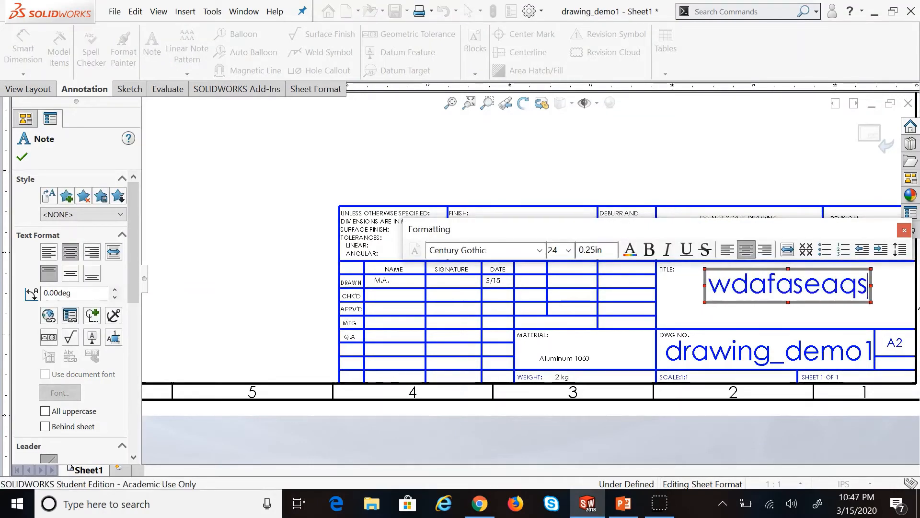
{"action": "left_click", "coordinate": [762, 163]}
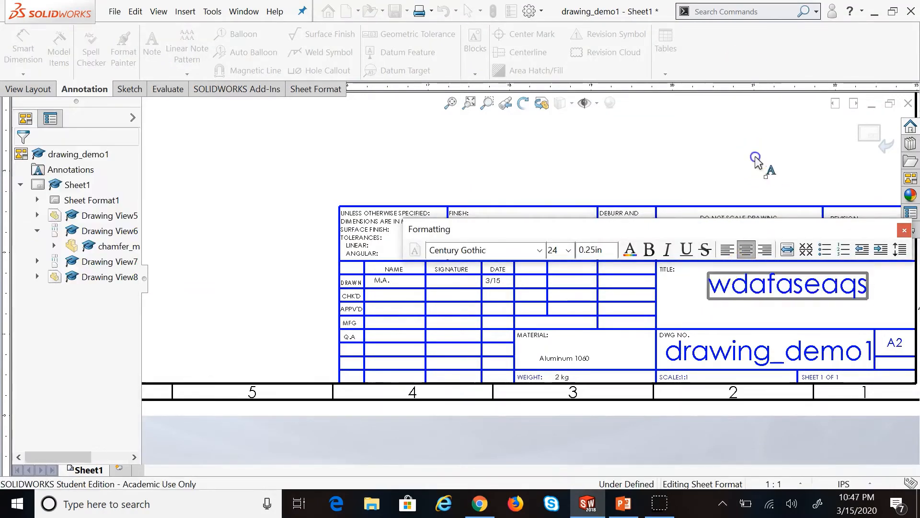
Open the Material cell's note for editing and close it, and remove the trial text from the Title cell.
{"action": "double_click", "coordinate": [558, 354]}
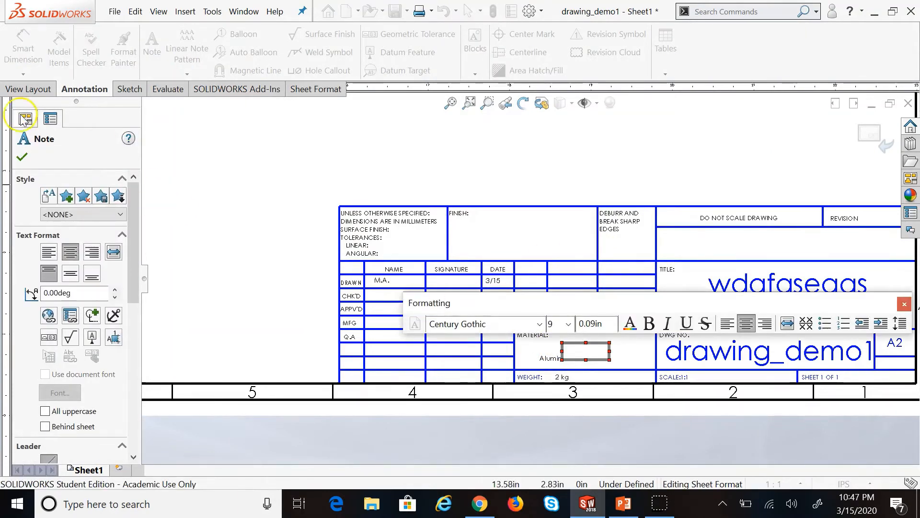
{"action": "left_click", "coordinate": [22, 157]}
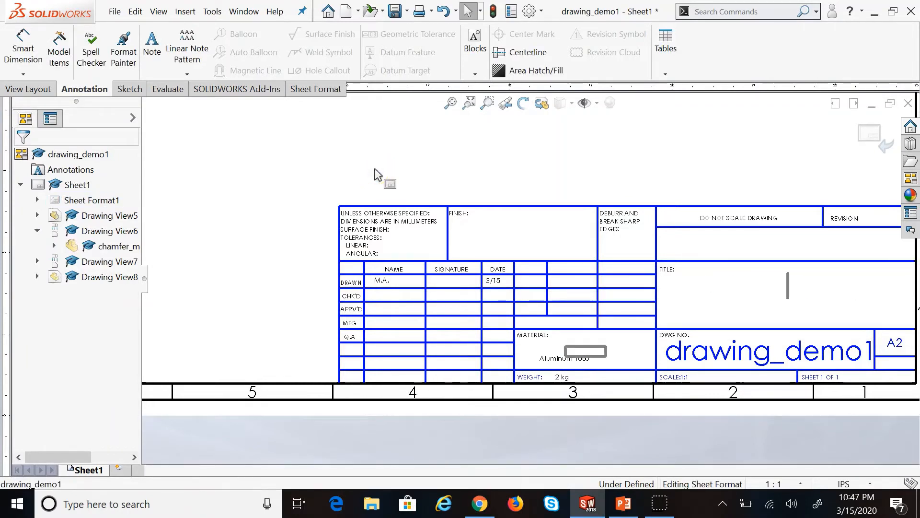
{"action": "left_click", "coordinate": [649, 158]}
{"action": "left_click", "coordinate": [247, 163]}
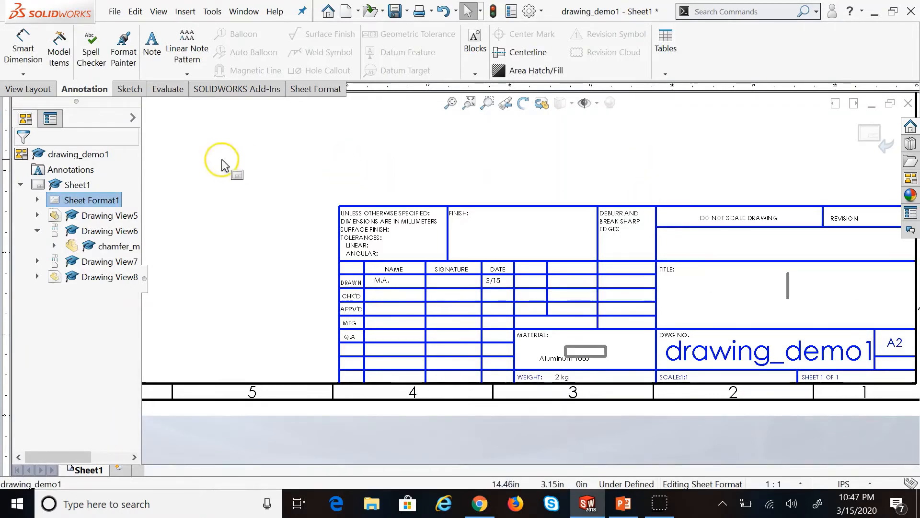
Leave sheet format editing, return to editing Sheet1, and check the drawing views and title block on the whole sheet.
{"action": "right_click", "coordinate": [85, 198]}
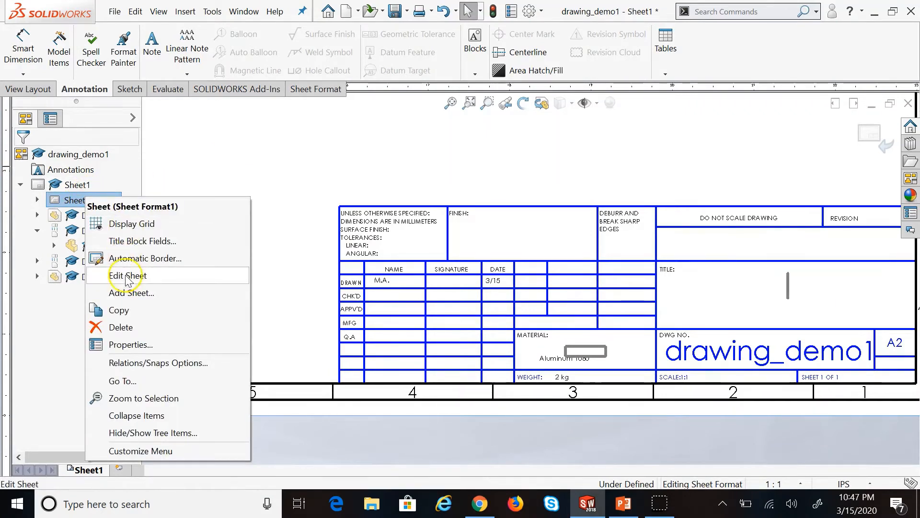
{"action": "left_click", "coordinate": [192, 275]}
{"action": "scroll", "coordinate": [540, 263], "scroll_direction": "up", "scroll_amount": 10}
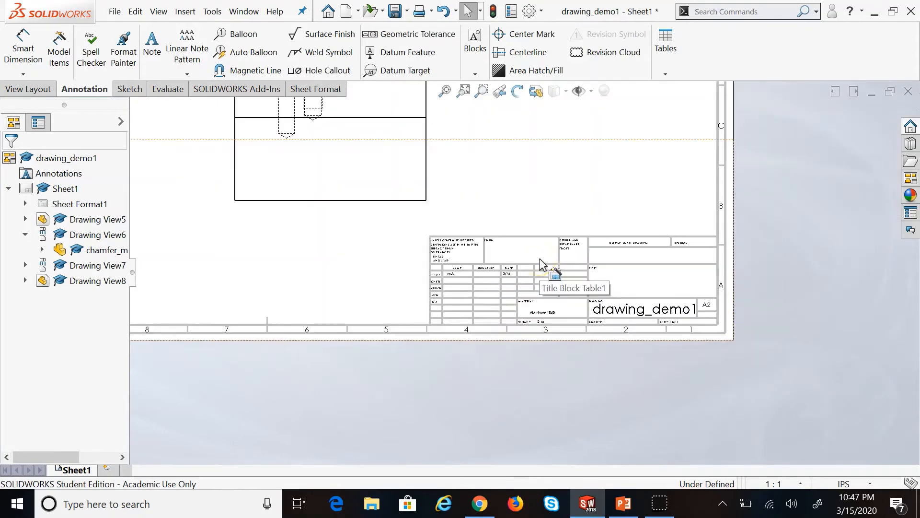
{"action": "scroll", "coordinate": [477, 158], "scroll_direction": "down", "scroll_amount": 3}
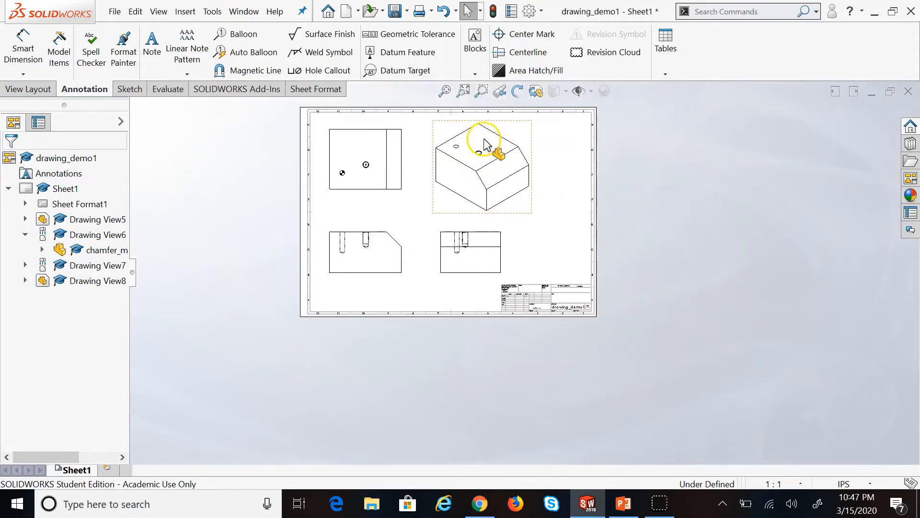
Switch to the Drawing presentation in PowerPoint and show slide 13, Adding Dimensions: Linear Dimensions.
{"action": "left_click", "coordinate": [620, 511]}
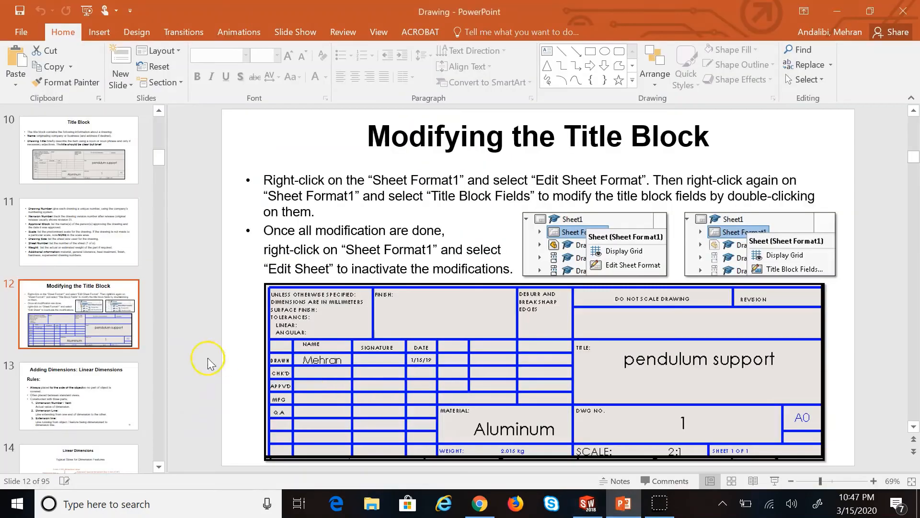
{"action": "left_click", "coordinate": [83, 397]}
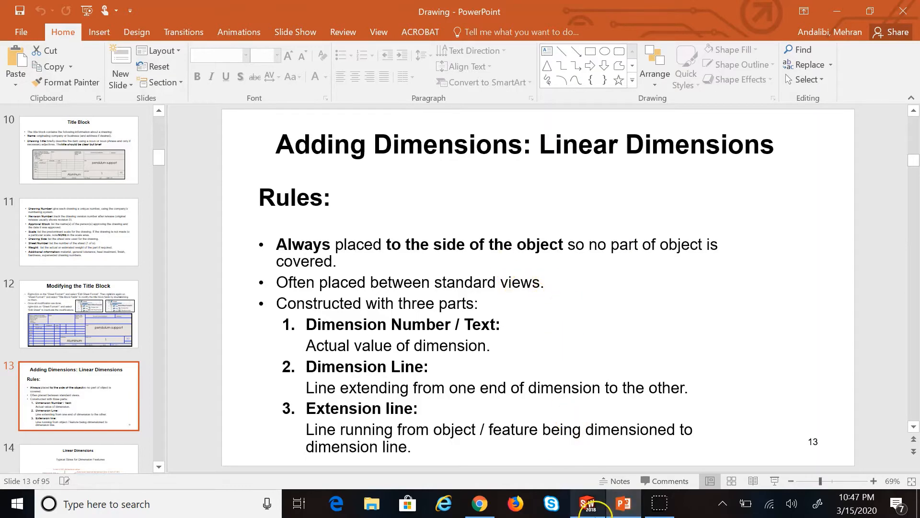
Switch to SOLIDWORKS and add a smart dimension to the front view's bottom edge, placing it below the view.
{"action": "left_click", "coordinate": [597, 511]}
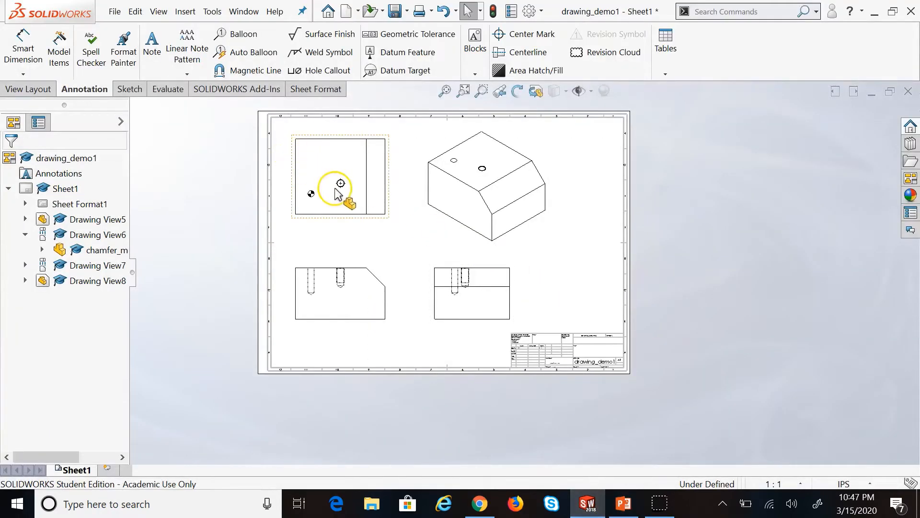
{"action": "scroll", "coordinate": [315, 318], "scroll_direction": "down", "scroll_amount": 3}
{"action": "scroll", "coordinate": [573, 168], "scroll_direction": "up", "scroll_amount": 4}
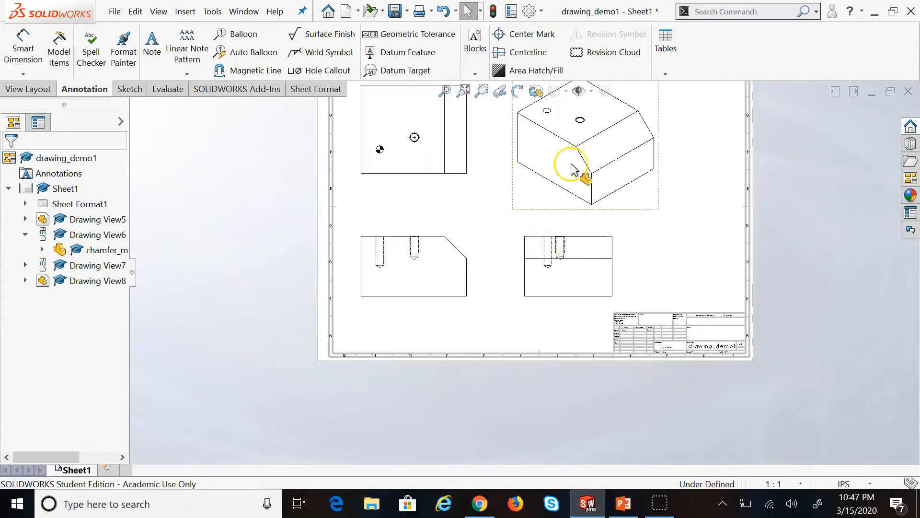
{"action": "scroll", "coordinate": [573, 169], "scroll_direction": "down", "scroll_amount": 2}
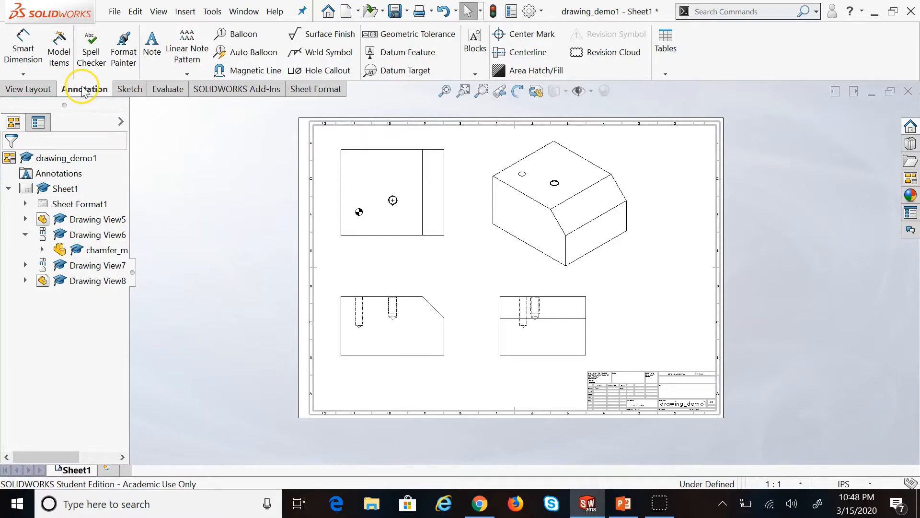
{"action": "left_click", "coordinate": [27, 53]}
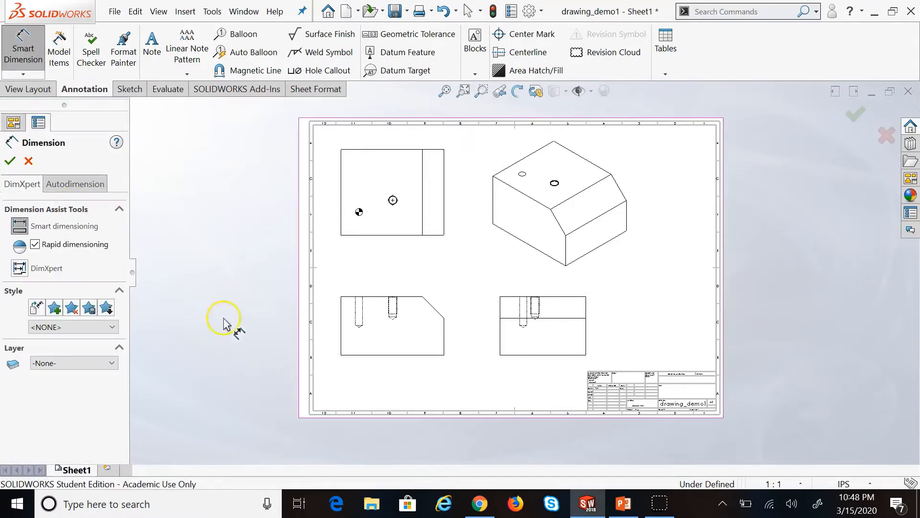
{"action": "scroll", "coordinate": [339, 345], "scroll_direction": "down", "scroll_amount": 3}
{"action": "scroll", "coordinate": [559, 207], "scroll_direction": "down", "scroll_amount": 1}
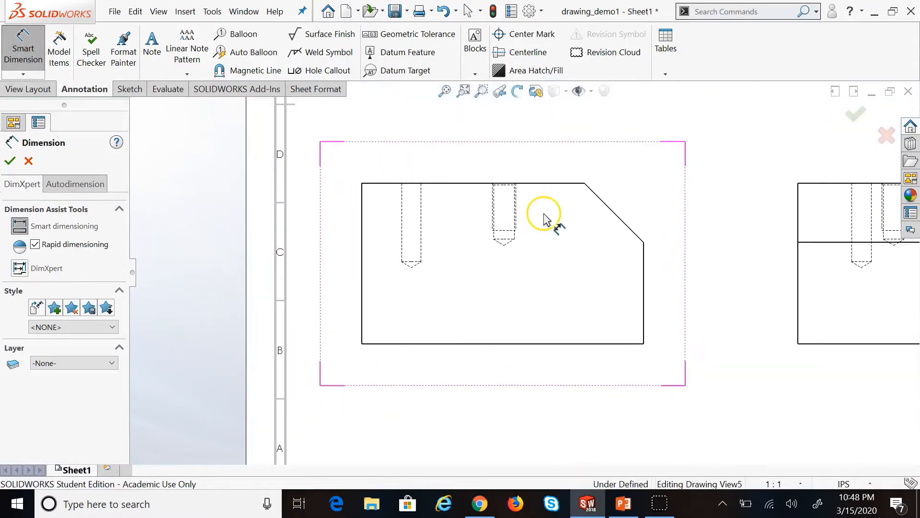
{"action": "left_click", "coordinate": [479, 347]}
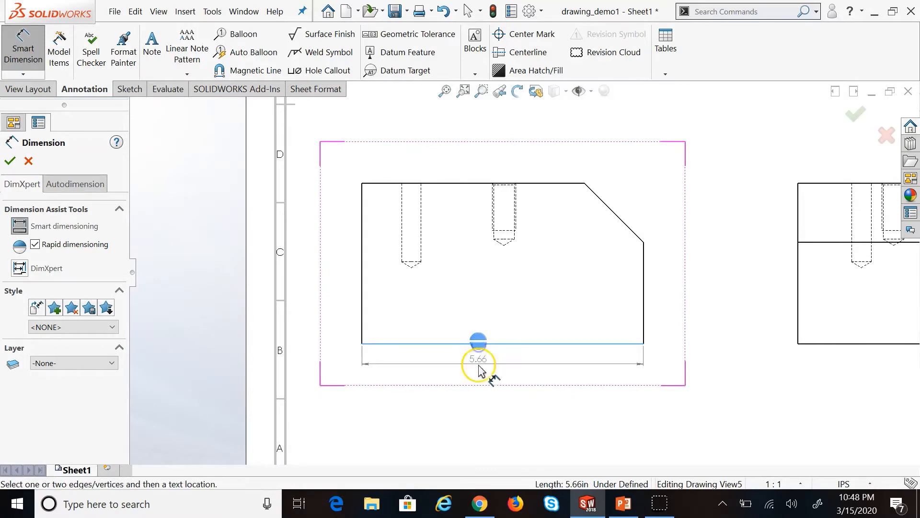
{"action": "left_click", "coordinate": [479, 370]}
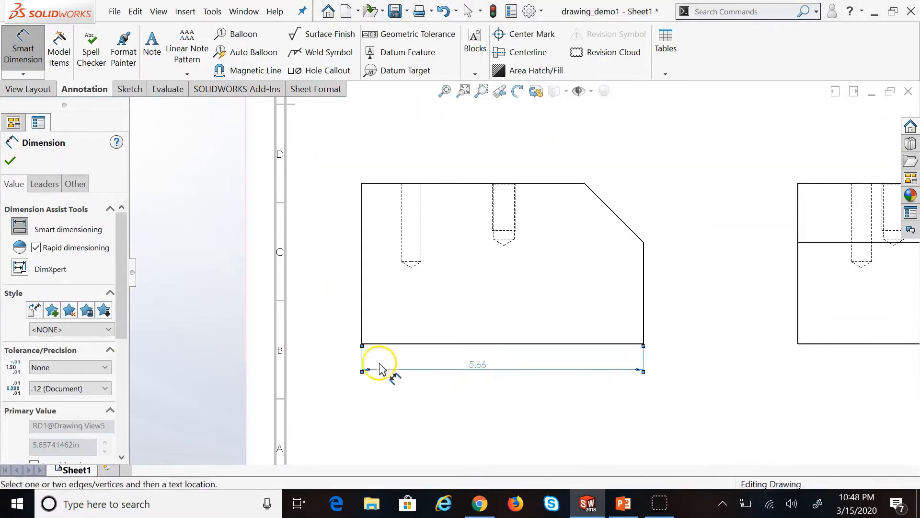
{"action": "left_click", "coordinate": [10, 161]}
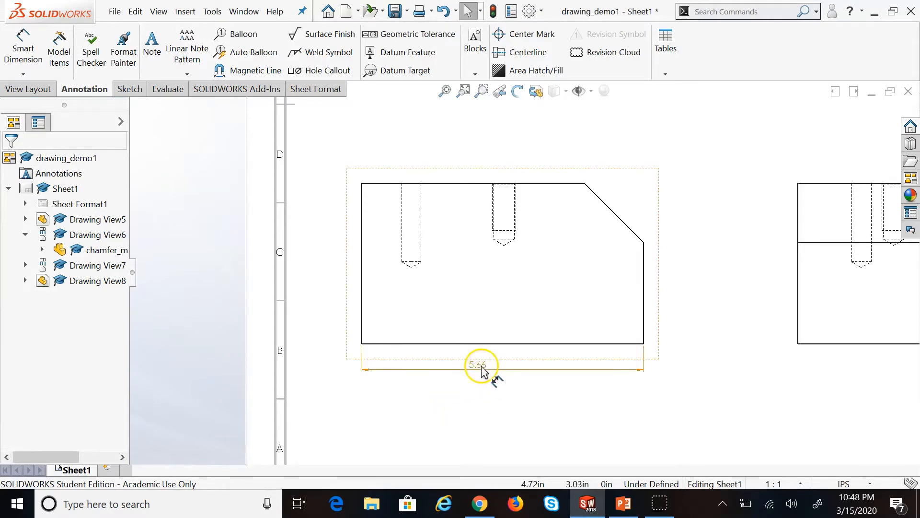
Move the front view's width dimension onto the part, and back out to sit clearly below the view.
{"action": "left_click_drag", "start_coordinate": [479, 369], "coordinate": [485, 310]}
{"action": "left_click", "coordinate": [521, 405]}
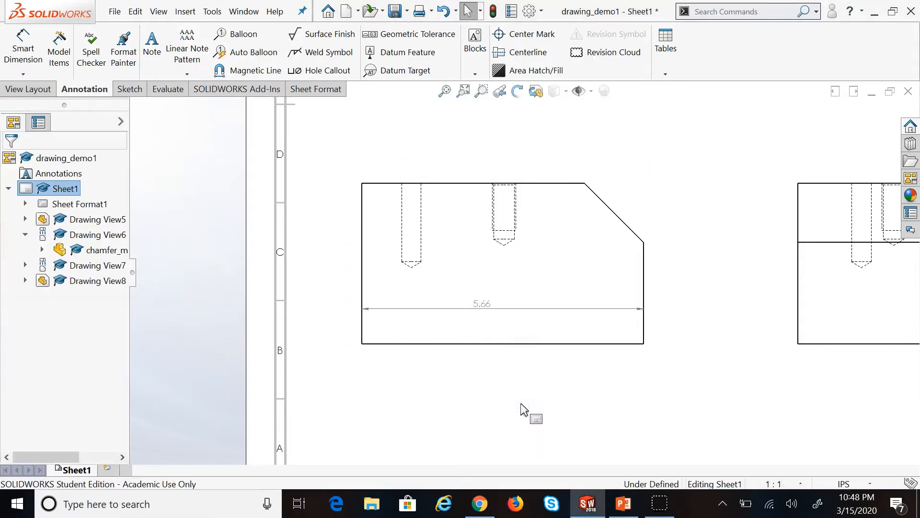
{"action": "left_click_drag", "start_coordinate": [481, 311], "coordinate": [491, 384]}
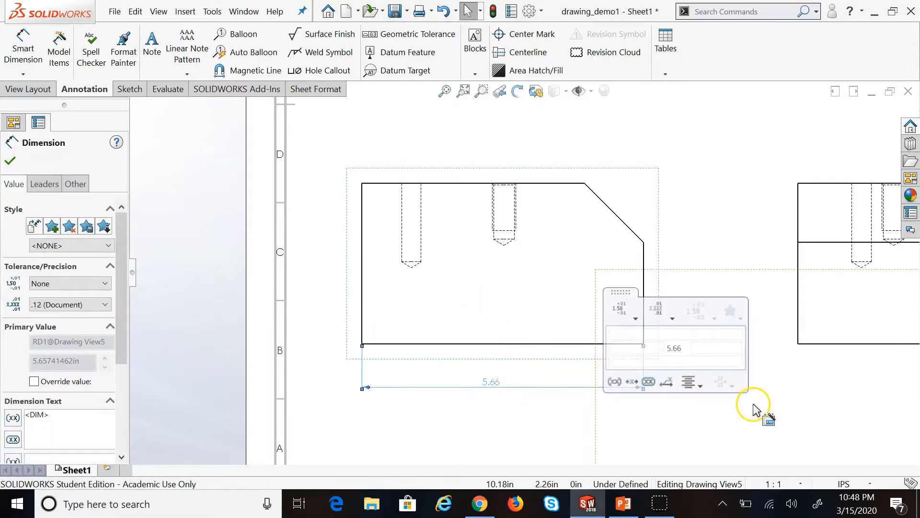
Dimension the vertical edge below the chamfer in the front view, placing it beside the part.
{"action": "left_click", "coordinate": [22, 52]}
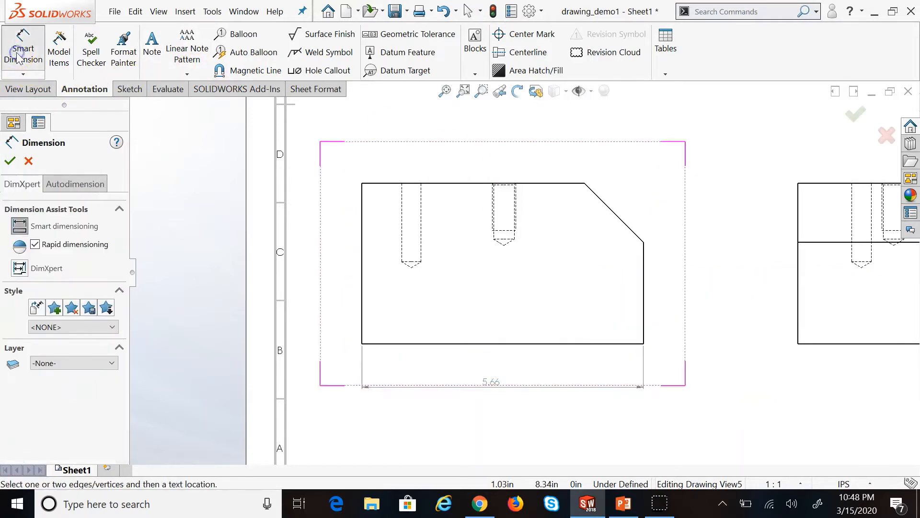
{"action": "left_click", "coordinate": [644, 282]}
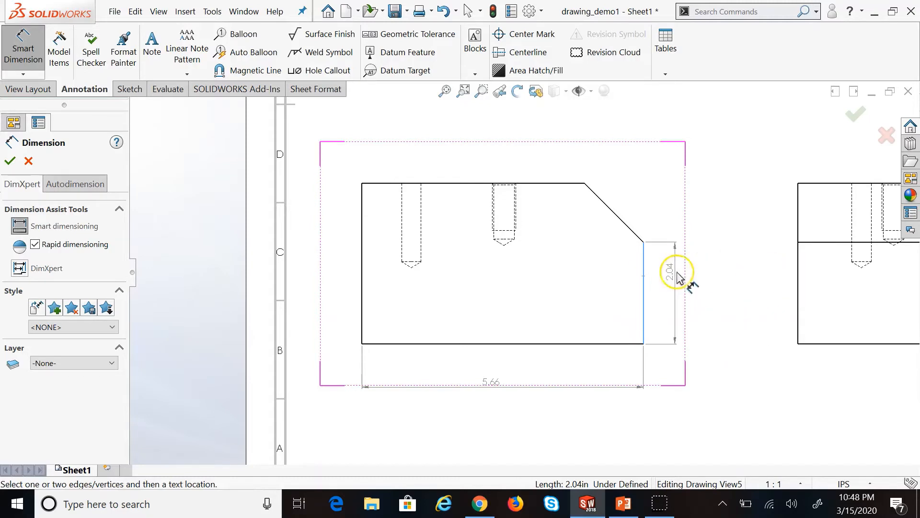
{"action": "left_click", "coordinate": [671, 287]}
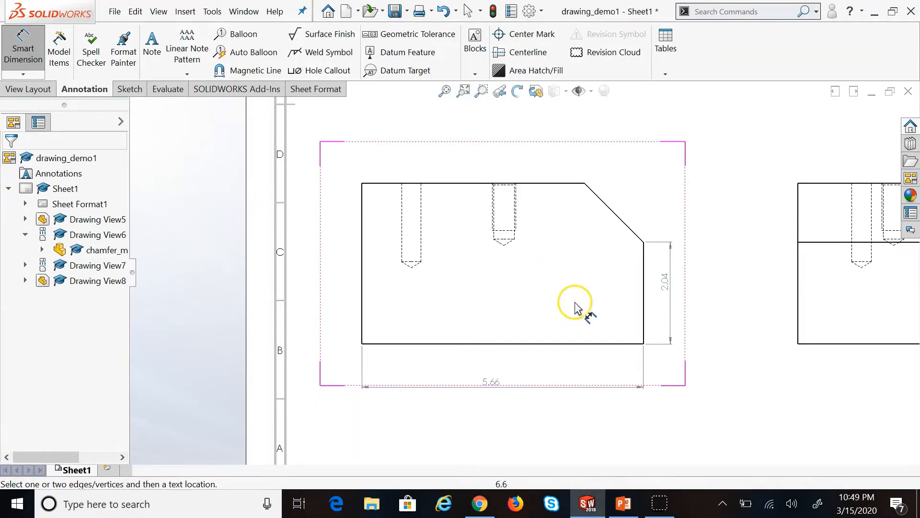
Look up the typical sizes for linear dimension features on slide 14 in PowerPoint, and return to SOLIDWORKS.
{"action": "left_click", "coordinate": [622, 501]}
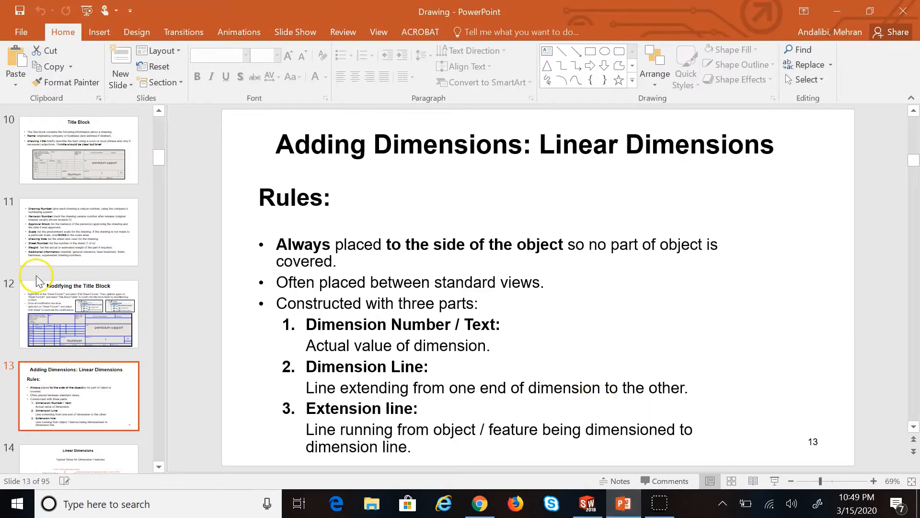
{"action": "left_click", "coordinate": [96, 467]}
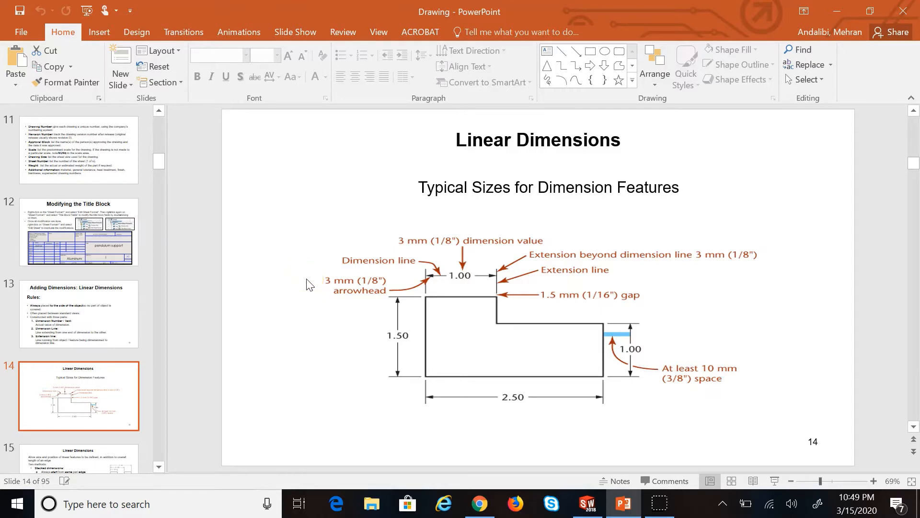
{"action": "left_click", "coordinate": [589, 504]}
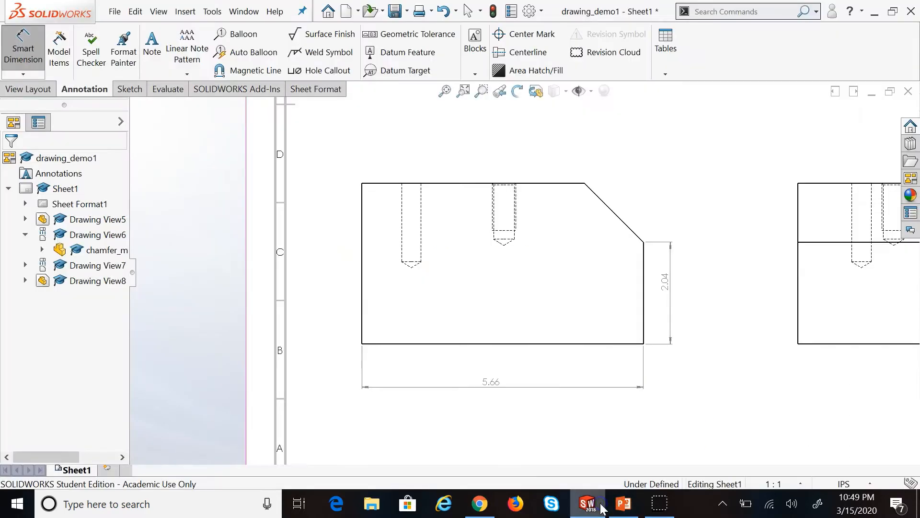
Dimension the top view's lower edge, placing the dimension between the top and front views, and end Smart Dimension.
{"action": "left_click", "coordinate": [674, 436]}
{"action": "scroll", "coordinate": [674, 435], "scroll_direction": "up", "scroll_amount": 1}
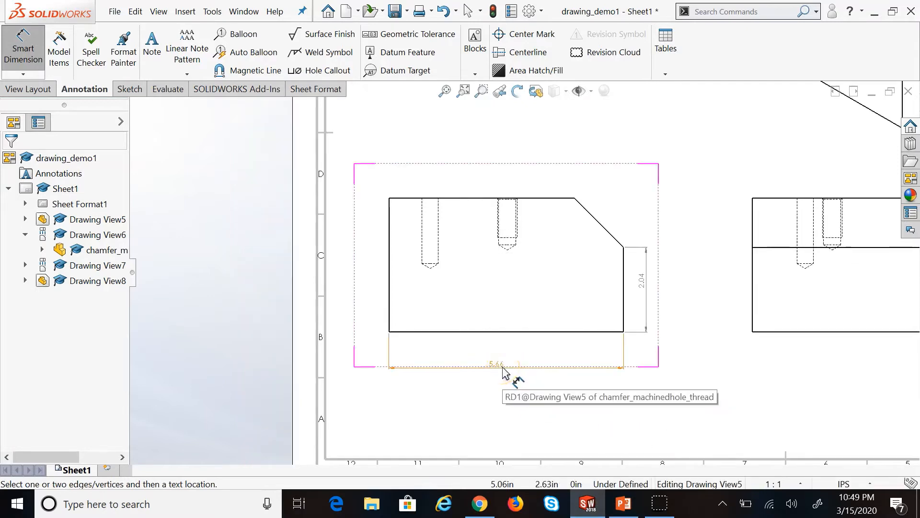
{"action": "scroll", "coordinate": [526, 268], "scroll_direction": "up", "scroll_amount": 2}
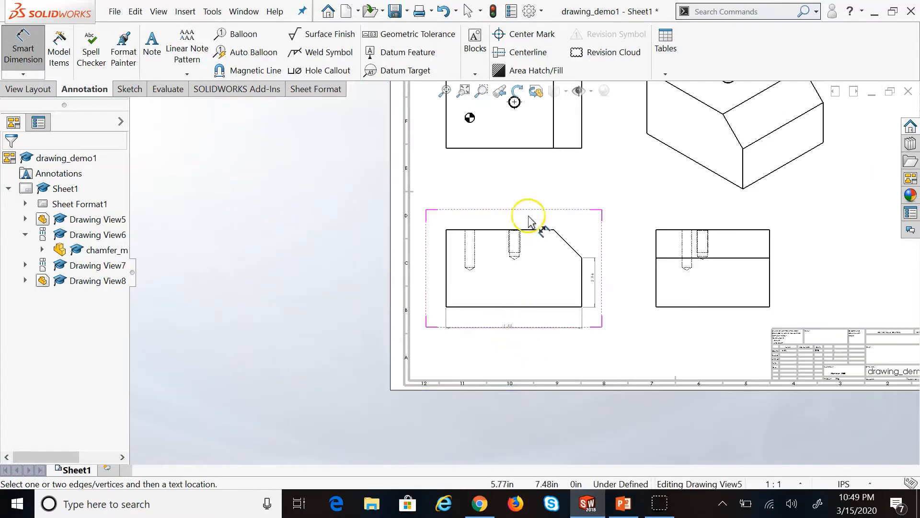
{"action": "scroll", "coordinate": [614, 137], "scroll_direction": "down", "scroll_amount": 1}
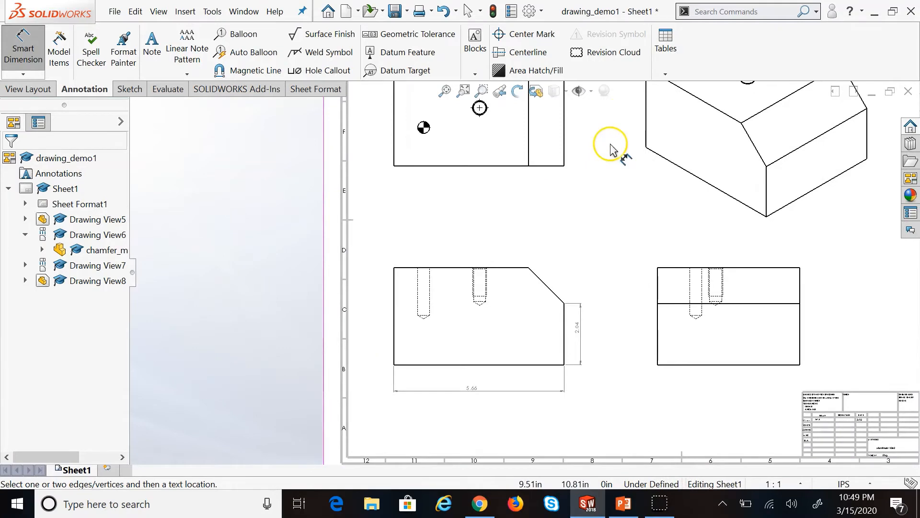
{"action": "left_click", "coordinate": [464, 166]}
{"action": "left_click", "coordinate": [474, 188]}
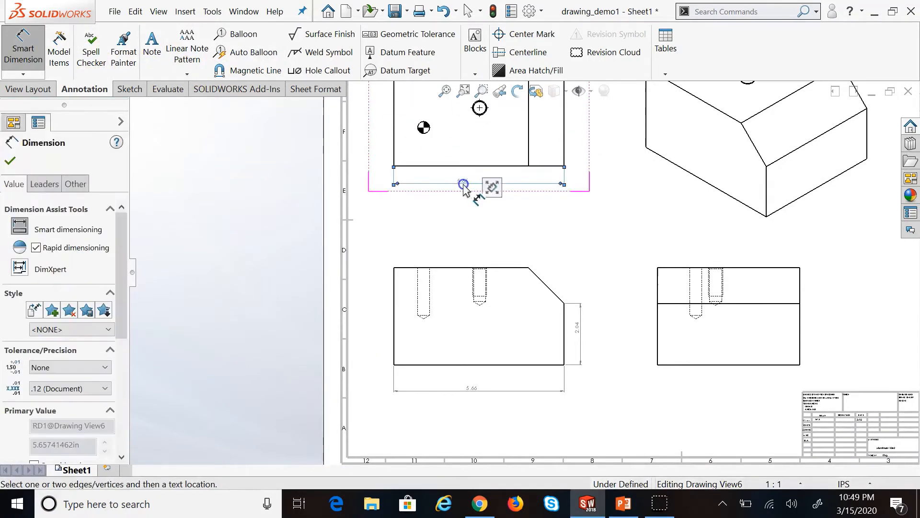
{"action": "left_click", "coordinate": [525, 231]}
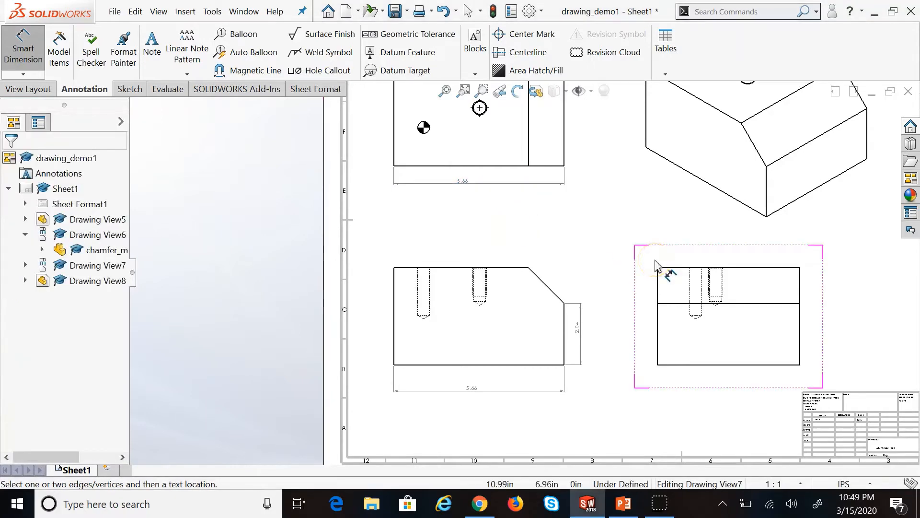
{"action": "left_click", "coordinate": [593, 231]}
{"action": "left_click", "coordinate": [22, 50]}
{"action": "left_click", "coordinate": [331, 113]}
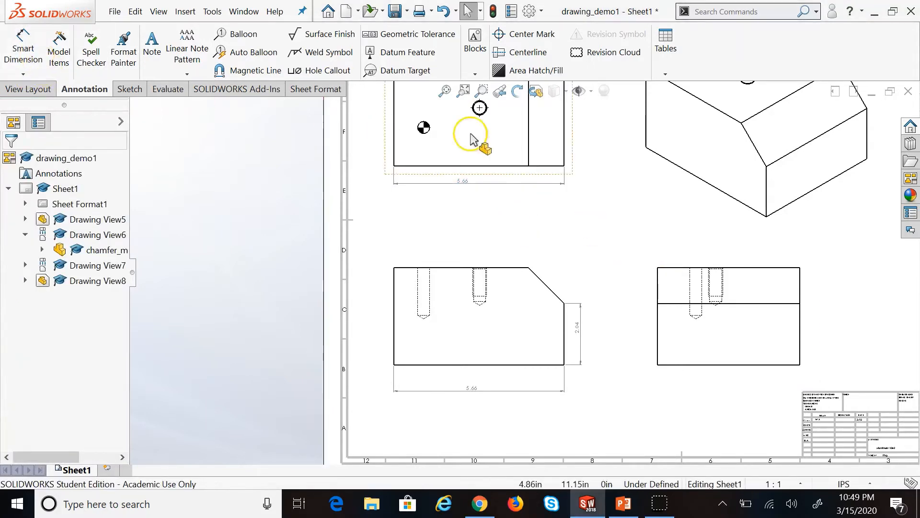
Delete the redundant width dimension under the top view.
{"action": "left_click", "coordinate": [466, 183]}
{"action": "right_click", "coordinate": [467, 184]}
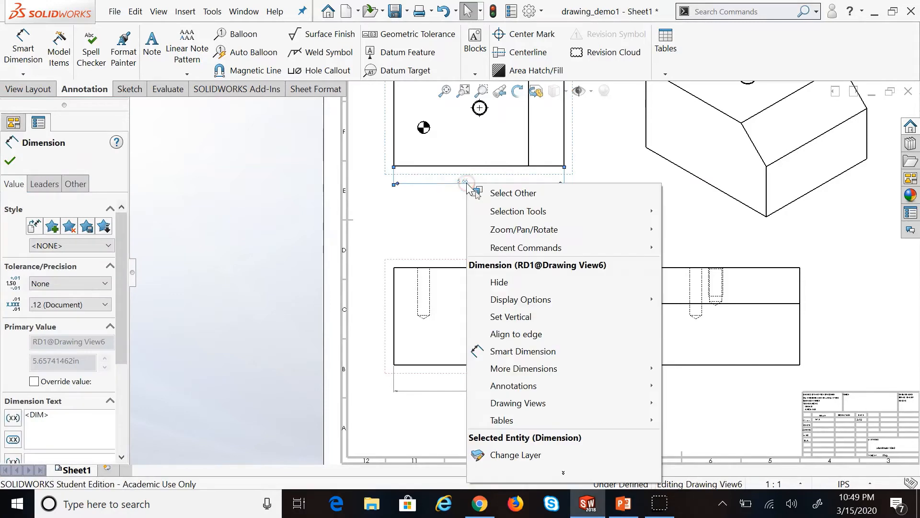
{"action": "left_click", "coordinate": [411, 232]}
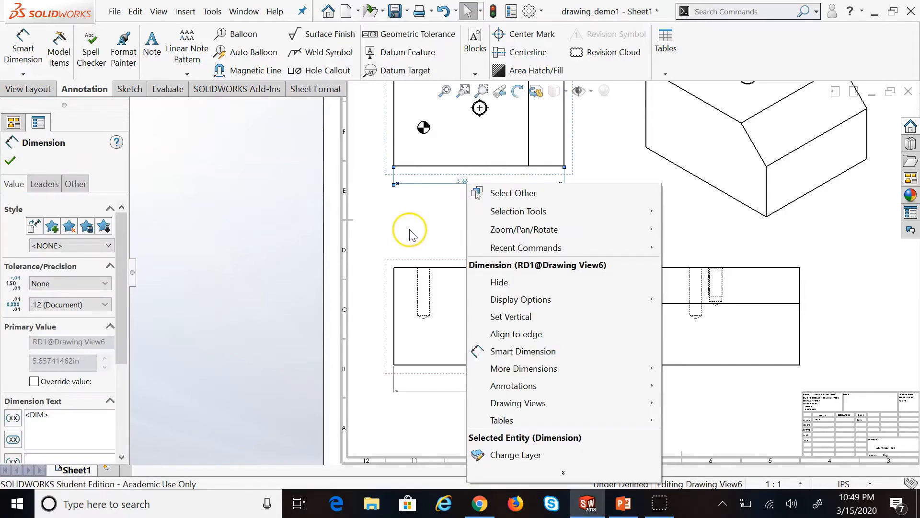
{"action": "right_click", "coordinate": [453, 185]}
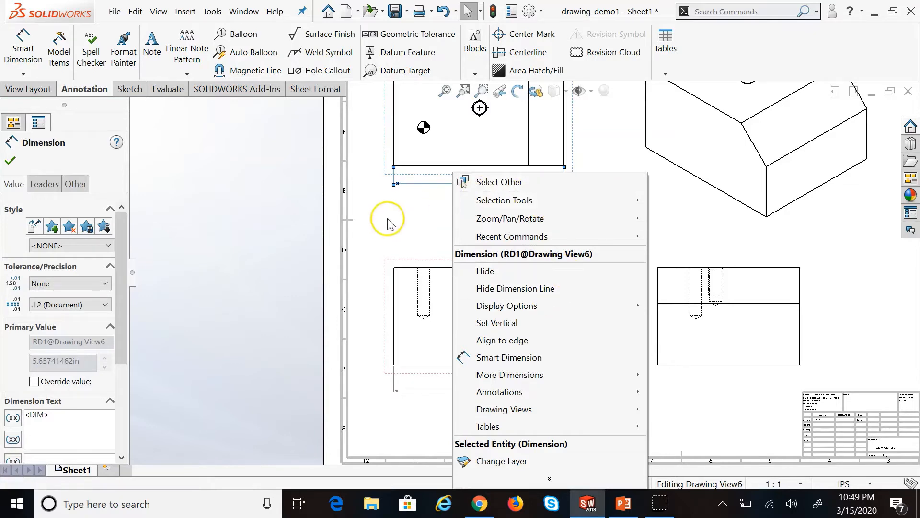
{"action": "left_click", "coordinate": [377, 248]}
{"action": "left_click", "coordinate": [470, 184]}
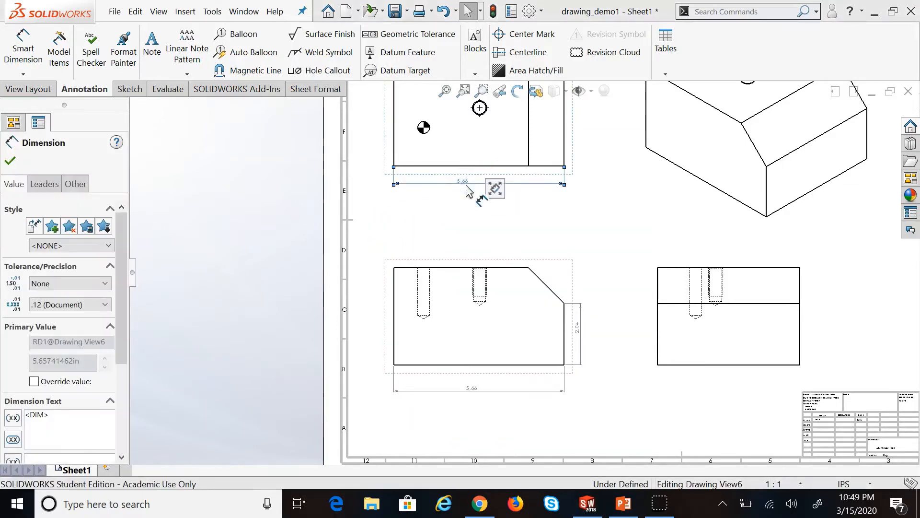
{"action": "key", "text": "Delete"}
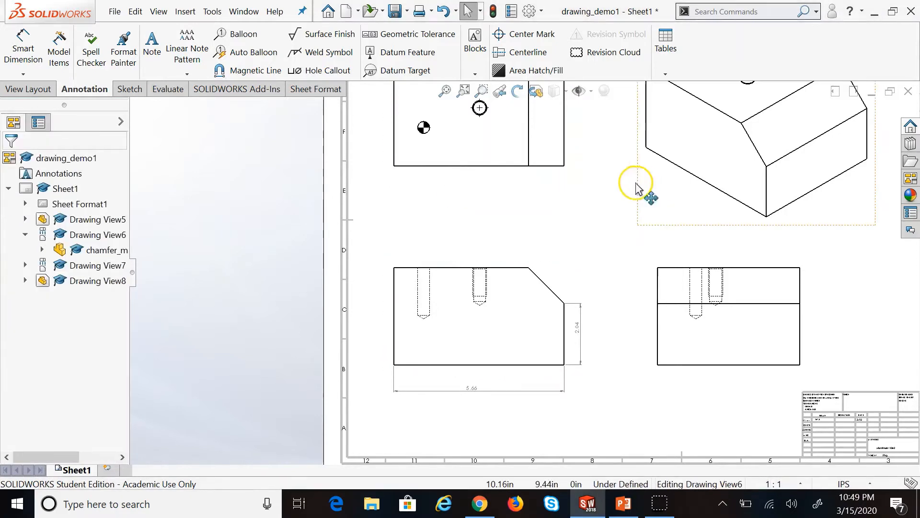
{"action": "left_click", "coordinate": [546, 203]}
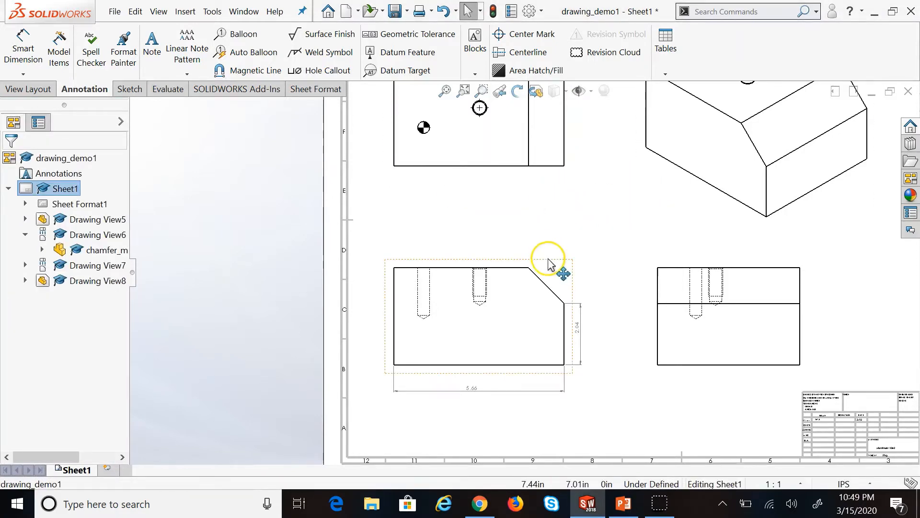
Switch to PowerPoint and review the linear dimension rules on slide 13 and the dimensioning methods on slide 15.
{"action": "left_click", "coordinate": [622, 506]}
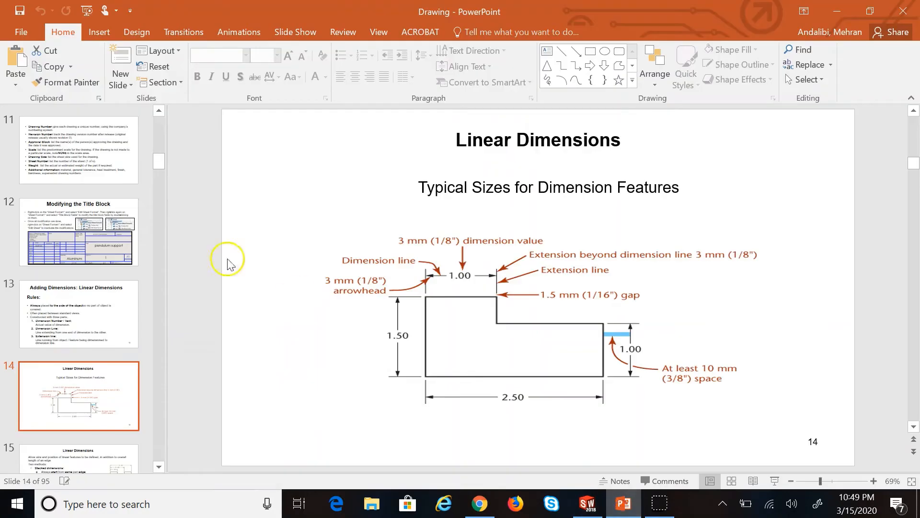
{"action": "left_click", "coordinate": [87, 321]}
{"action": "left_click", "coordinate": [76, 412]}
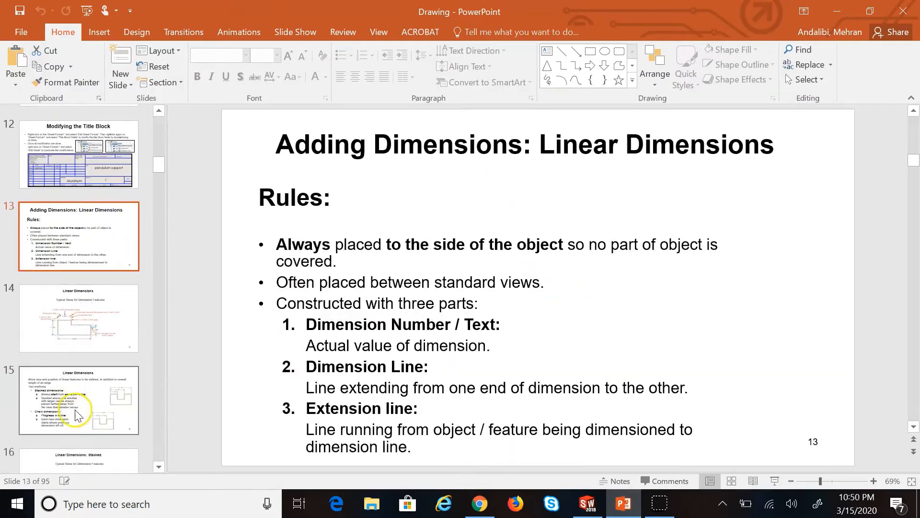
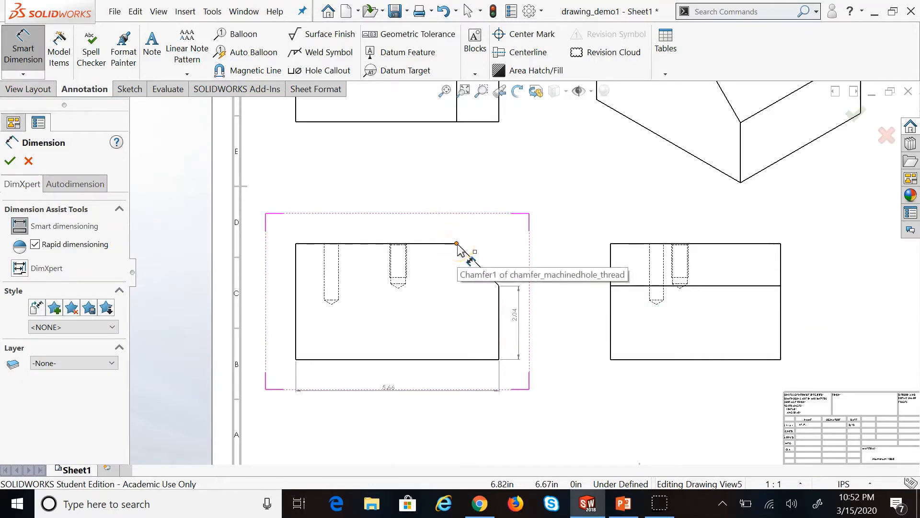
Dimension the vertical height between the chamfer's two endpoints in the front view, placing it outside the part, and end Smart Dimension.
{"action": "left_click", "coordinate": [457, 244]}
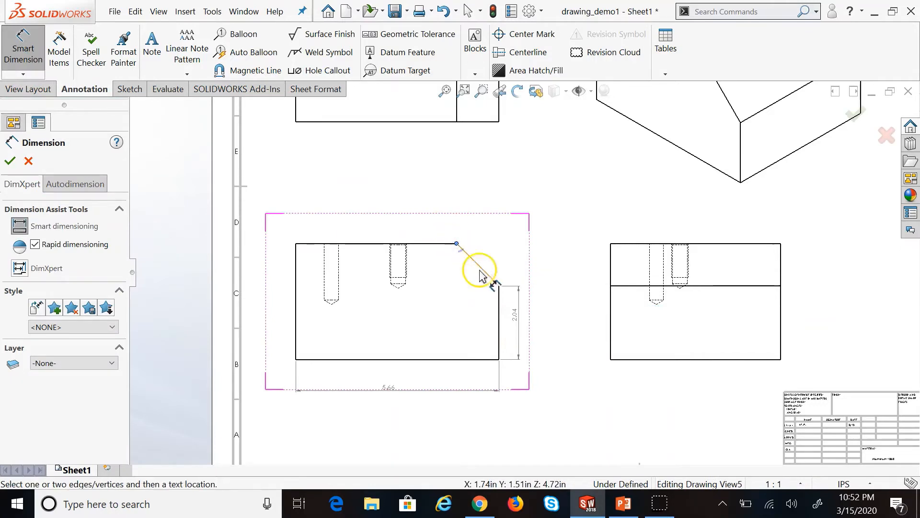
{"action": "left_click", "coordinate": [499, 286]}
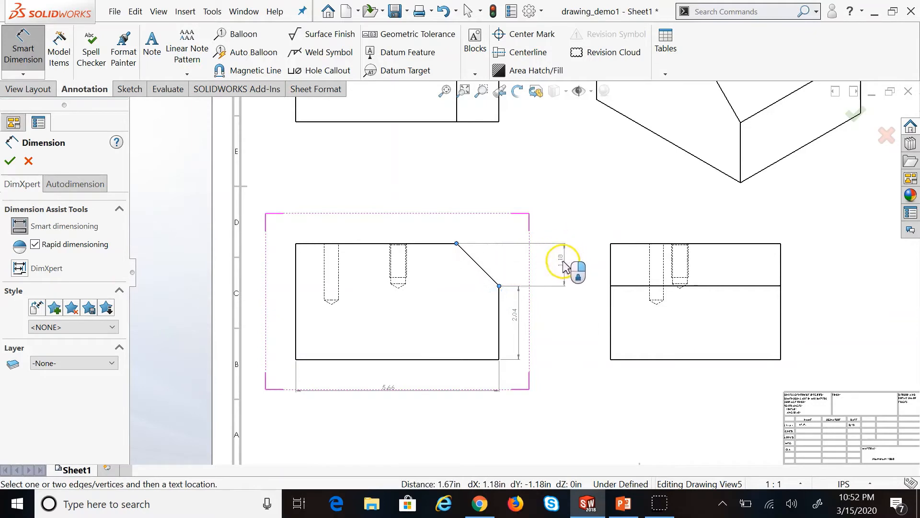
{"action": "left_click", "coordinate": [548, 264]}
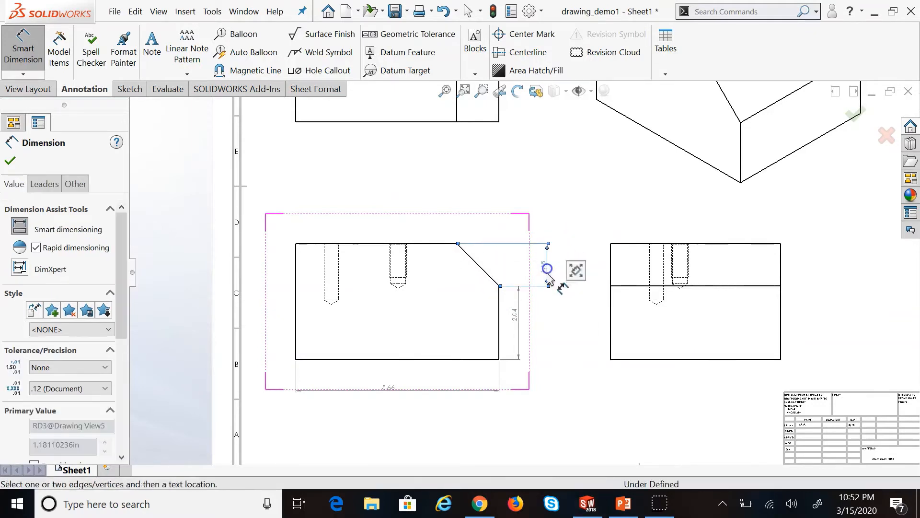
{"action": "left_click", "coordinate": [29, 45]}
{"action": "left_click", "coordinate": [553, 177]}
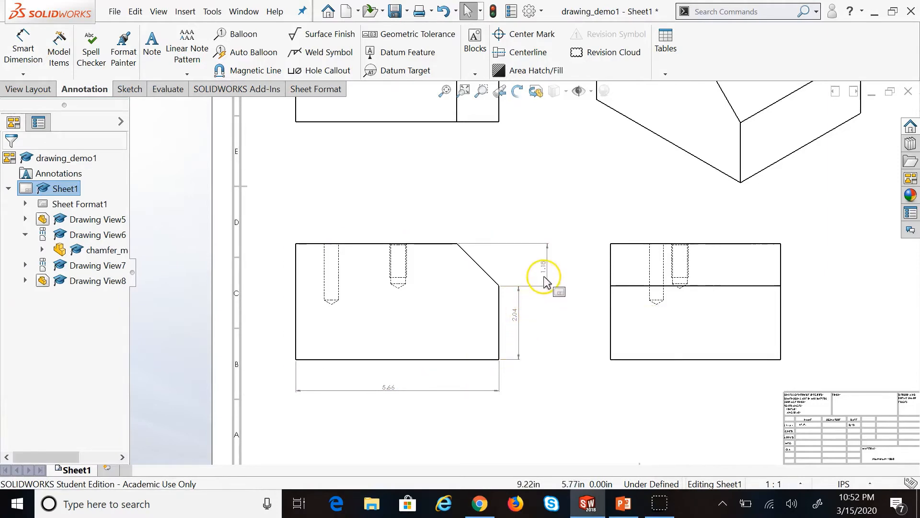
Move the chamfer's vertical dimension closer to the front view, and dimension the overall height between its top and bottom edges, outside the other dimensions.
{"action": "left_click_drag", "start_coordinate": [546, 263], "coordinate": [523, 273]}
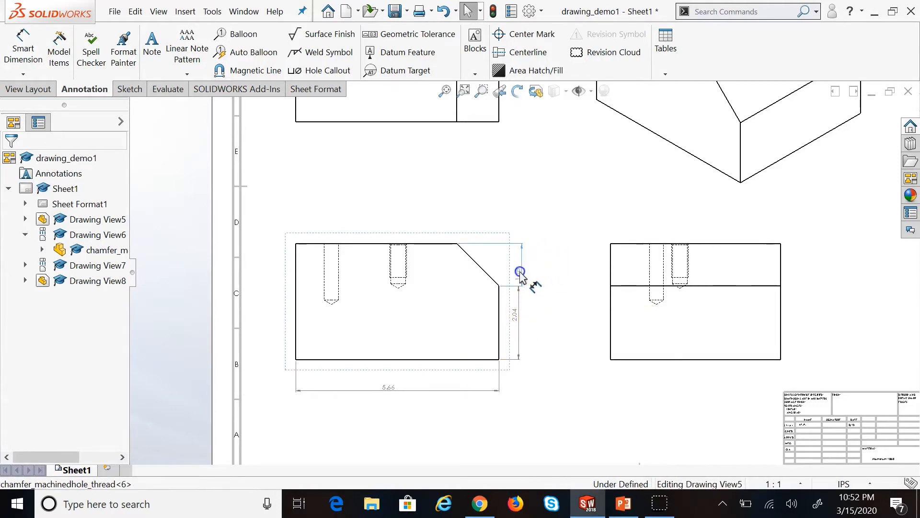
{"action": "left_click", "coordinate": [540, 205]}
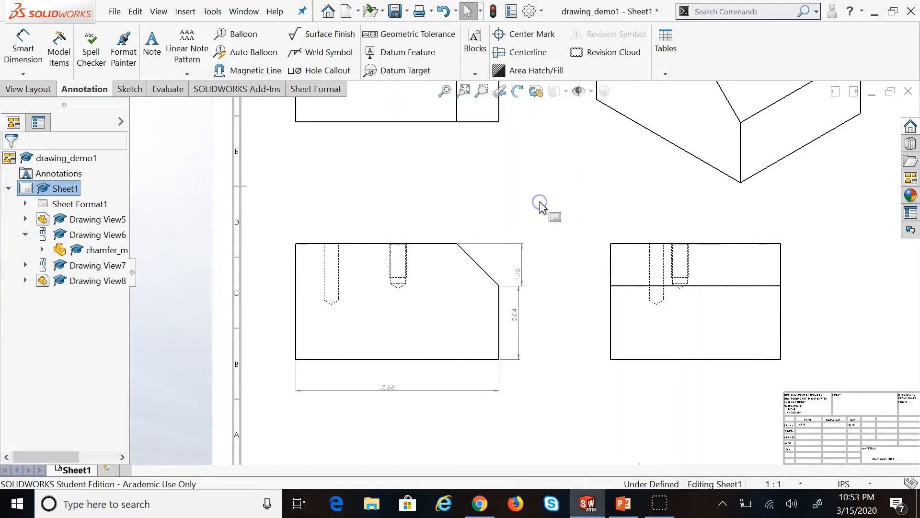
{"action": "left_click", "coordinate": [23, 51]}
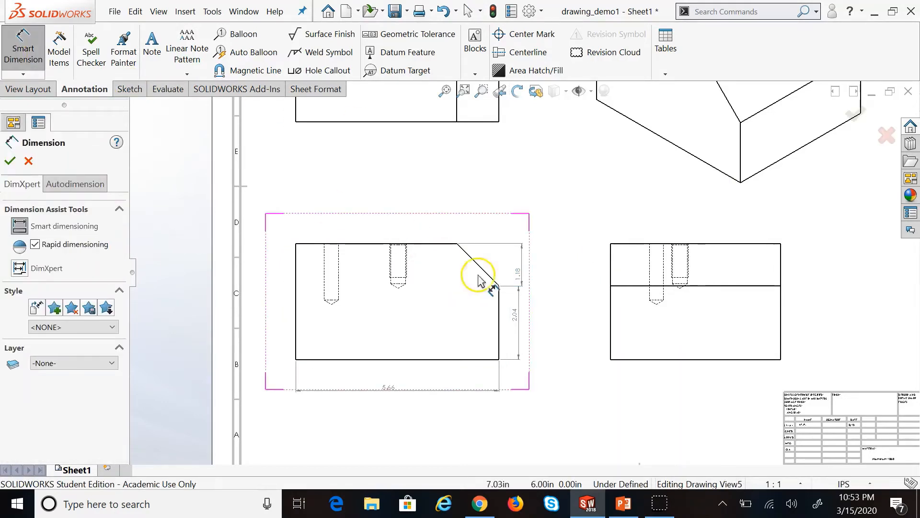
{"action": "left_click", "coordinate": [438, 245]}
{"action": "left_click", "coordinate": [469, 359]}
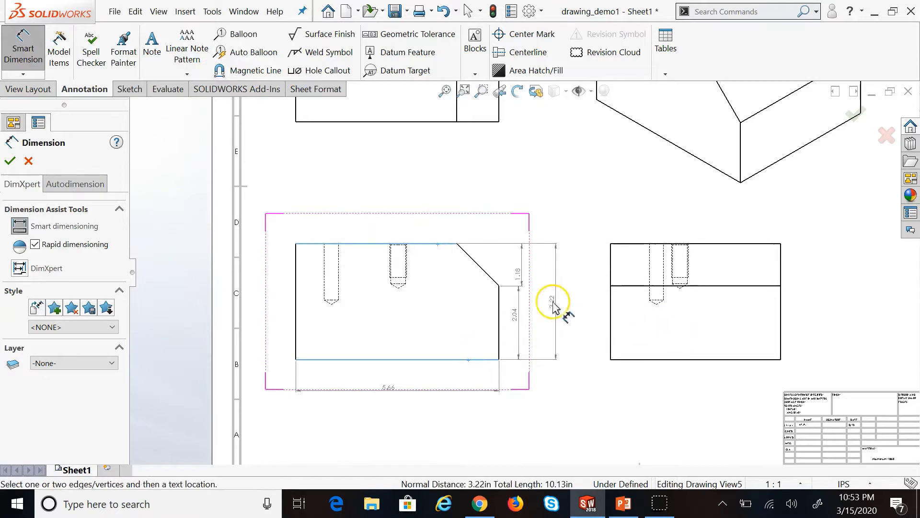
{"action": "left_click", "coordinate": [546, 302]}
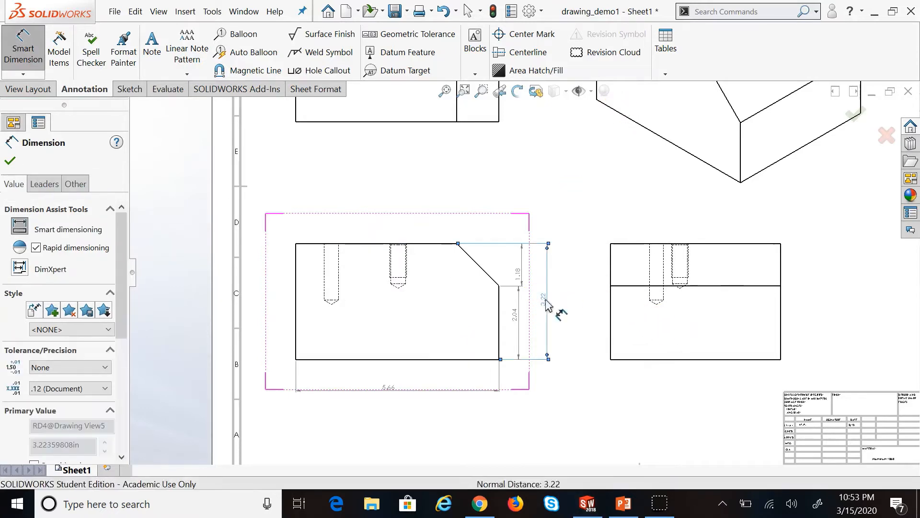
{"action": "left_click", "coordinate": [592, 154]}
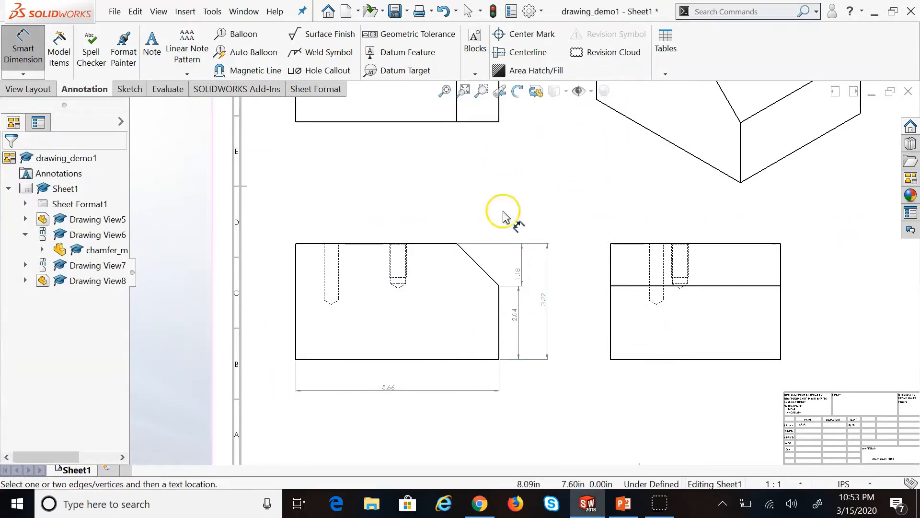
Delete the chamfer's vertical dimension from the front view and move the overall height dimension slightly closer to the part.
{"action": "left_click", "coordinate": [518, 271]}
{"action": "left_click", "coordinate": [581, 458]}
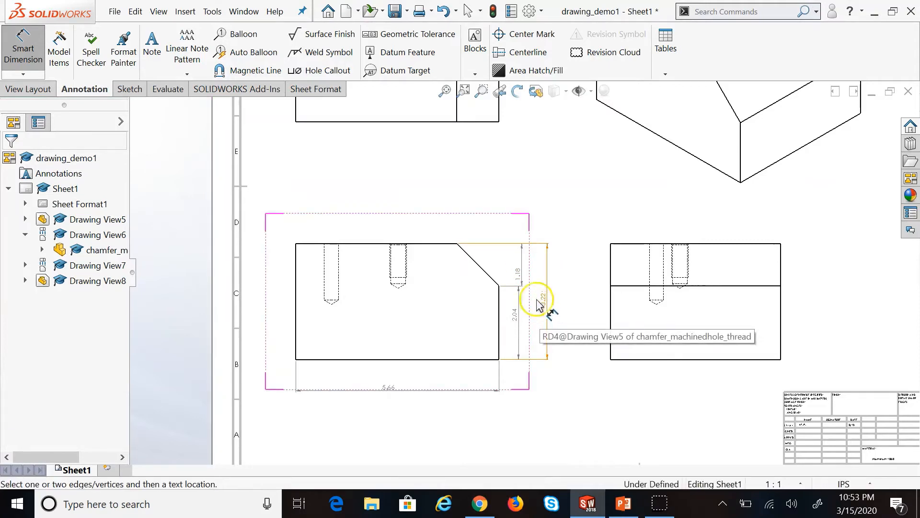
{"action": "left_click", "coordinate": [520, 276]}
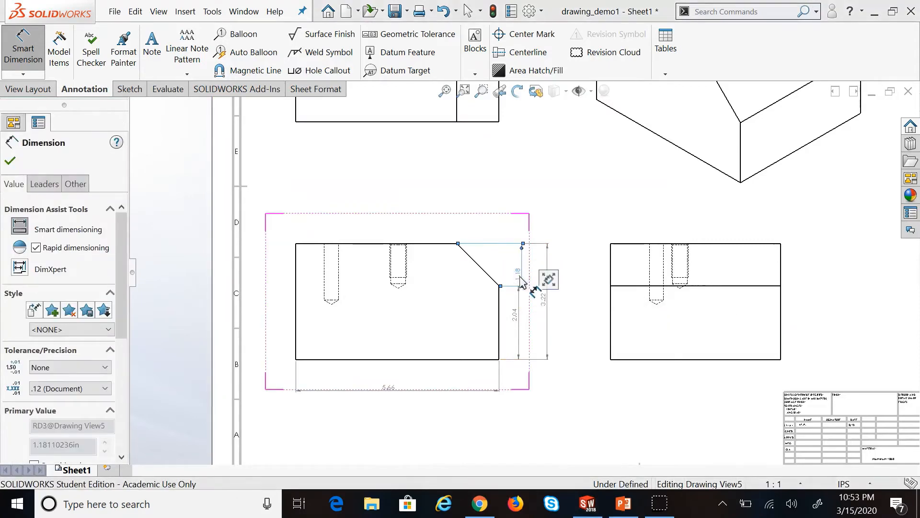
{"action": "key", "text": "Delete"}
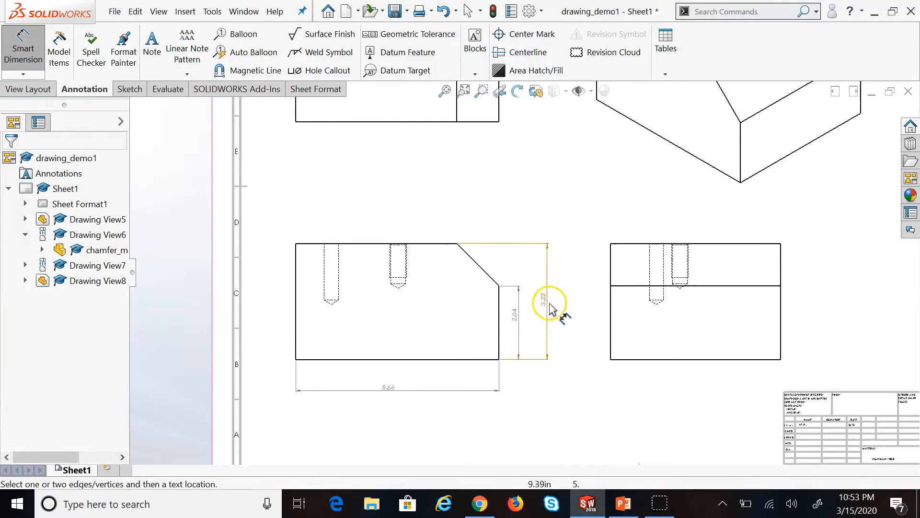
{"action": "left_click_drag", "start_coordinate": [546, 303], "coordinate": [538, 309]}
{"action": "left_click", "coordinate": [570, 181]}
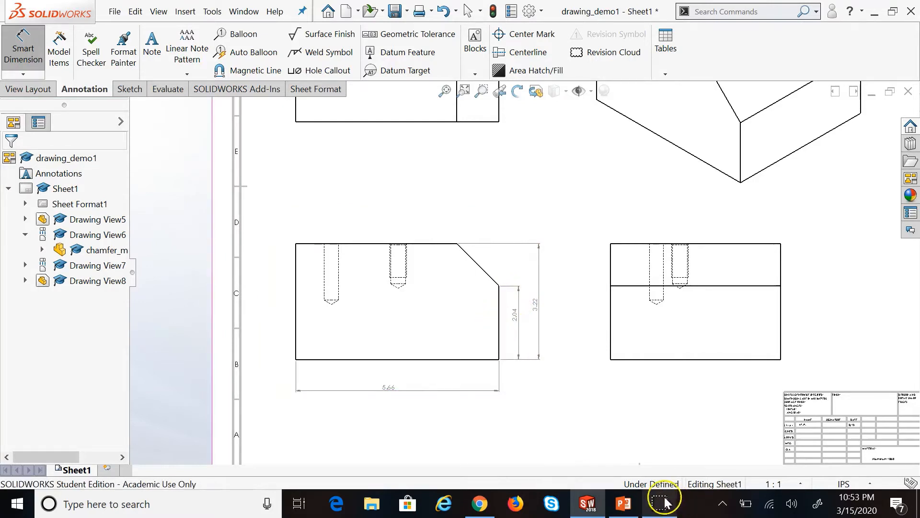
{"action": "mouse_move", "coordinate": [637, 502]}
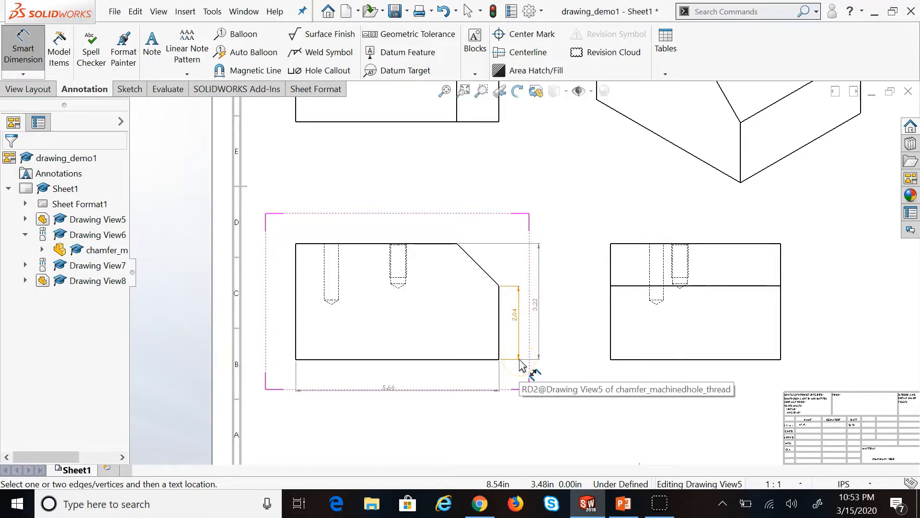
{"action": "scroll", "coordinate": [521, 367], "scroll_direction": "down", "scroll_amount": 3}
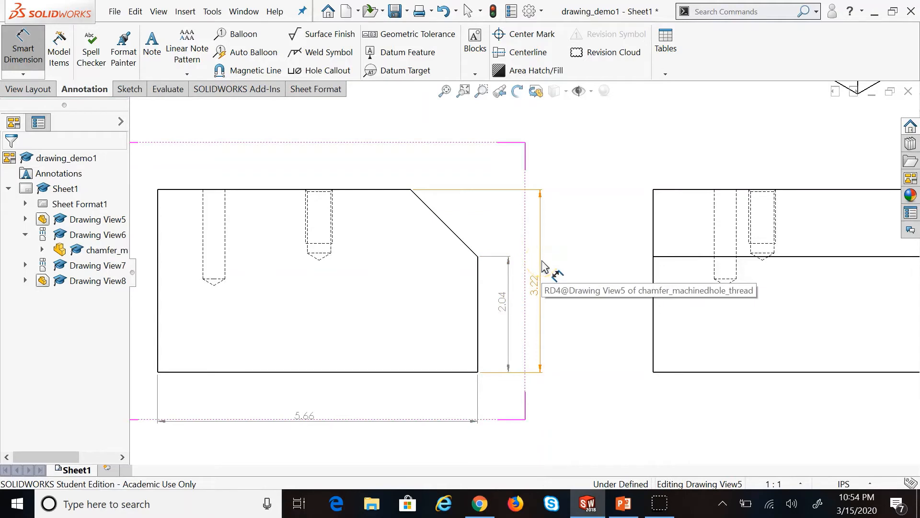
{"action": "scroll", "coordinate": [543, 265], "scroll_direction": "up", "scroll_amount": 2}
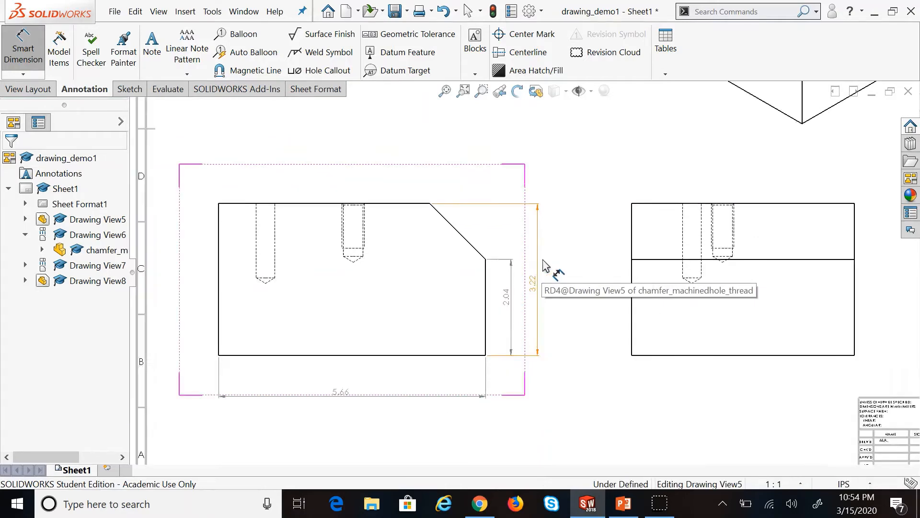
{"action": "scroll", "coordinate": [535, 298], "scroll_direction": "down", "scroll_amount": 1}
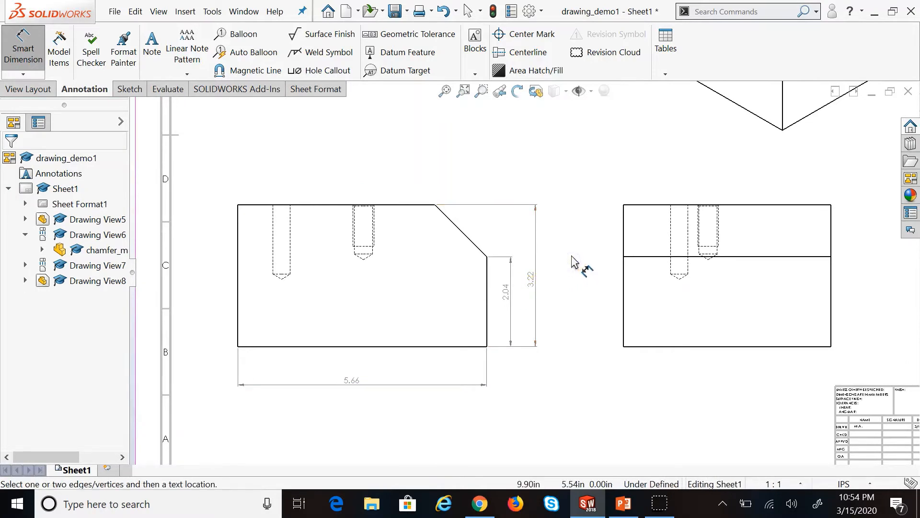
Dimension the full width of the top view along its lower edge, placing the dimension between the top and front views.
{"action": "scroll", "coordinate": [580, 263], "scroll_direction": "up", "scroll_amount": 2}
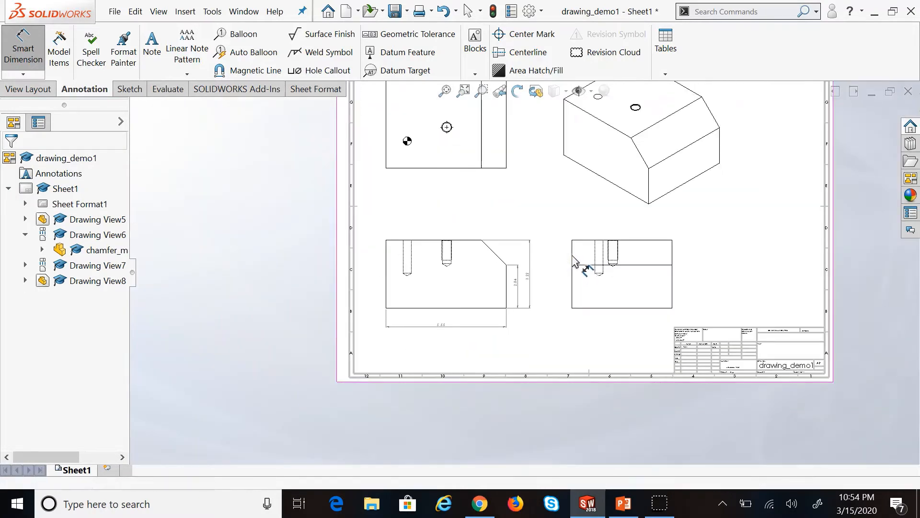
{"action": "left_click", "coordinate": [457, 149]}
{"action": "scroll", "coordinate": [462, 151], "scroll_direction": "down", "scroll_amount": 2}
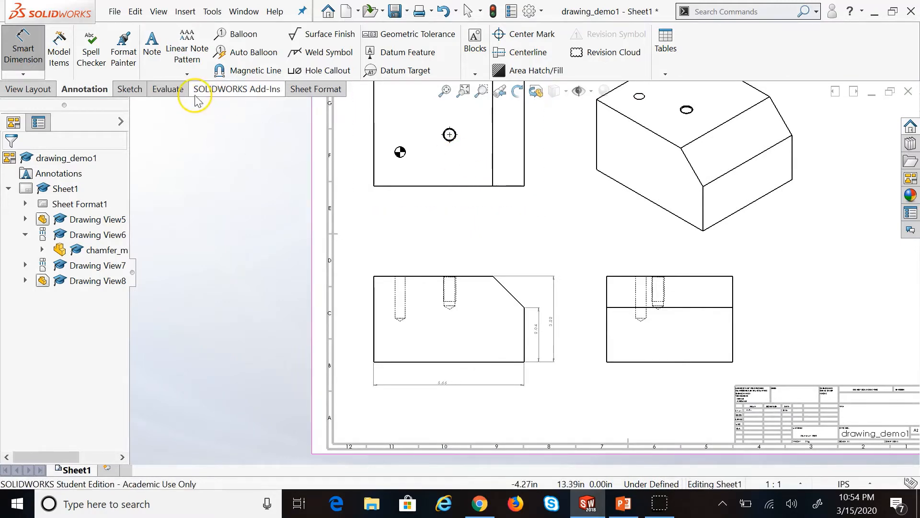
{"action": "left_click", "coordinate": [442, 213]}
{"action": "left_click", "coordinate": [442, 164]}
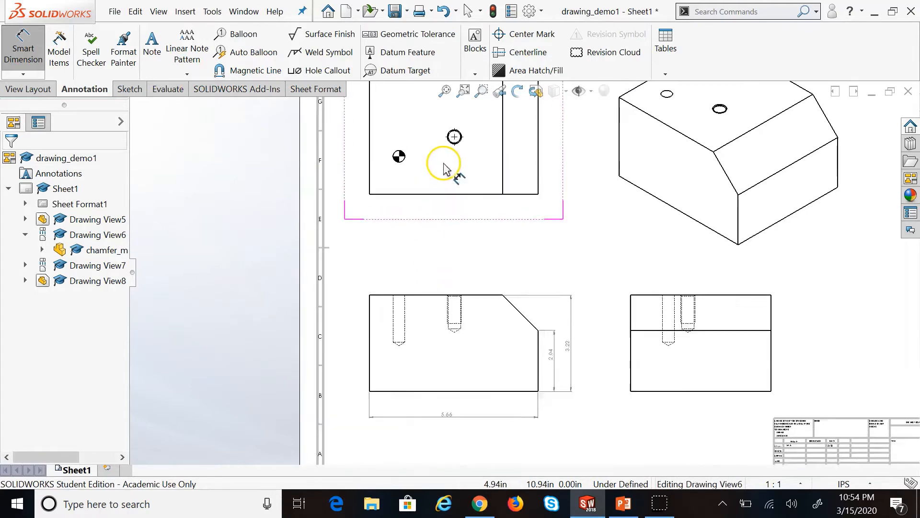
{"action": "scroll", "coordinate": [445, 168], "scroll_direction": "down", "scroll_amount": 2}
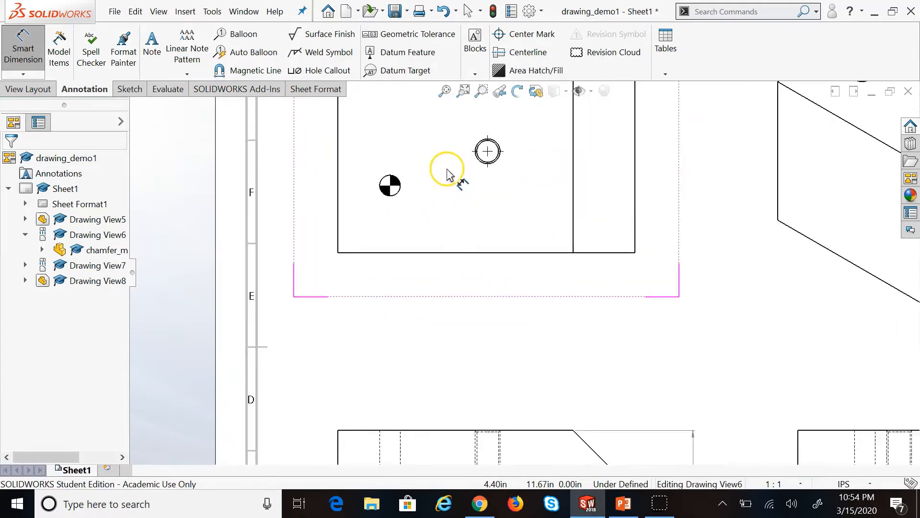
{"action": "left_click", "coordinate": [439, 252]}
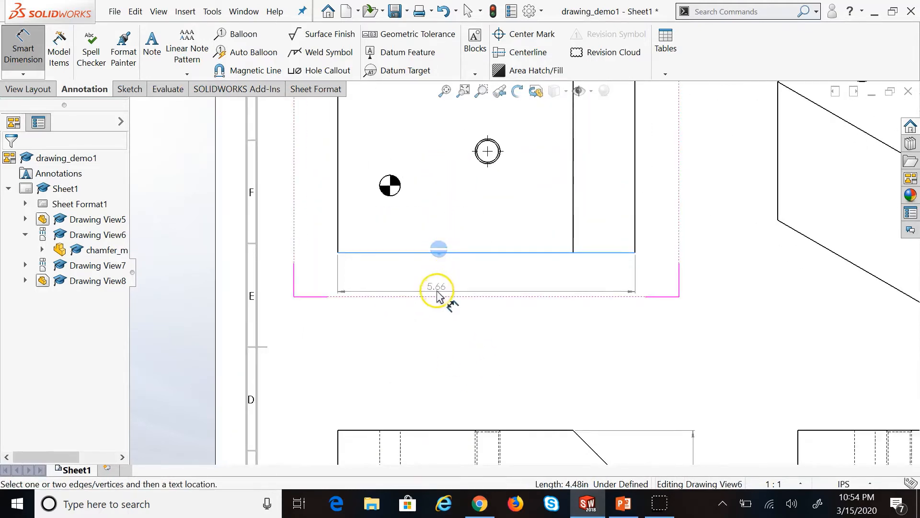
{"action": "left_click", "coordinate": [440, 310]}
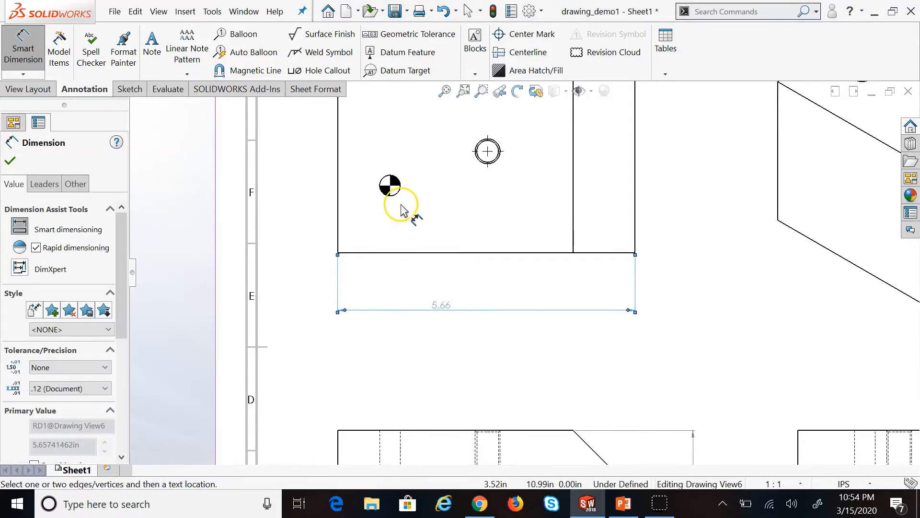
Add a diameter dimension to the lower-left hole in the top view and move its text outside the part's left edge.
{"action": "left_click", "coordinate": [396, 193]}
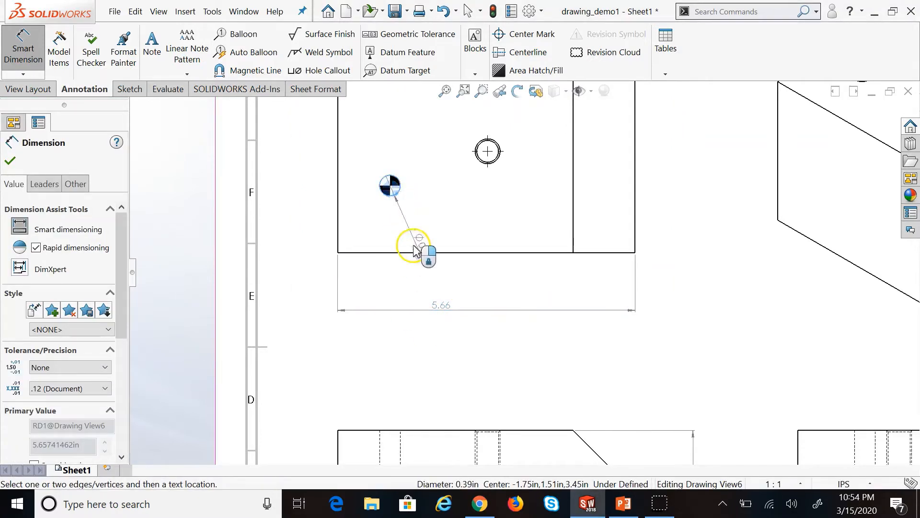
{"action": "left_click", "coordinate": [546, 367]}
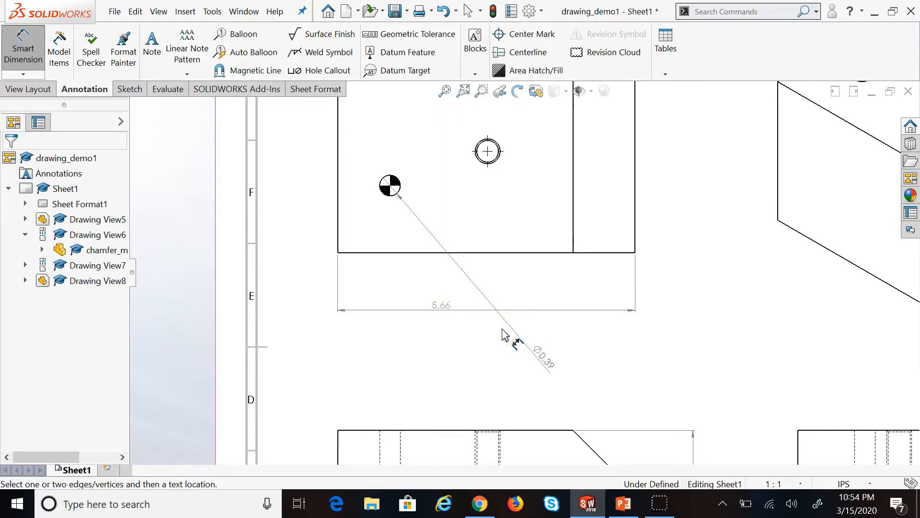
{"action": "mouse_move", "coordinate": [528, 338]}
{"action": "left_mouse_down"}
{"action": "mouse_move", "coordinate": [538, 362]}
{"action": "mouse_move", "coordinate": [432, 222]}
{"action": "mouse_move", "coordinate": [364, 216]}
{"action": "mouse_move", "coordinate": [318, 235]}
{"action": "left_mouse_up"}
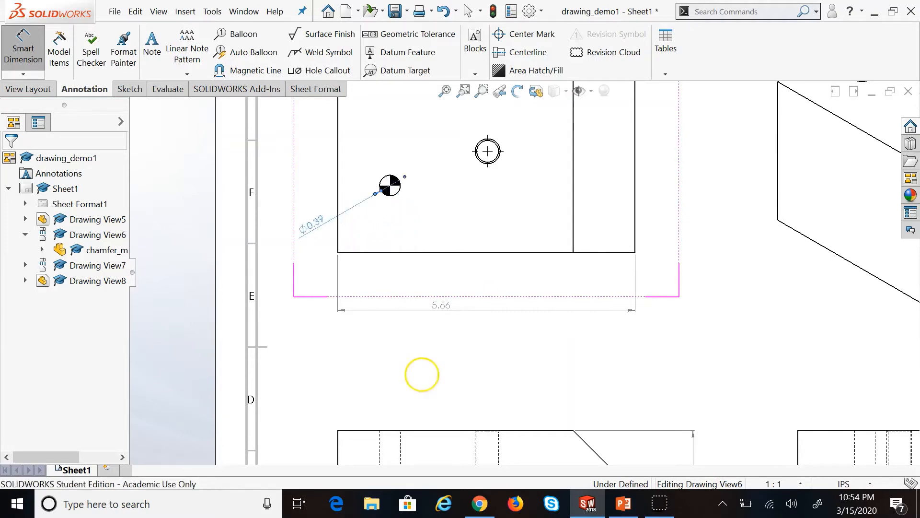
{"action": "left_click", "coordinate": [449, 362]}
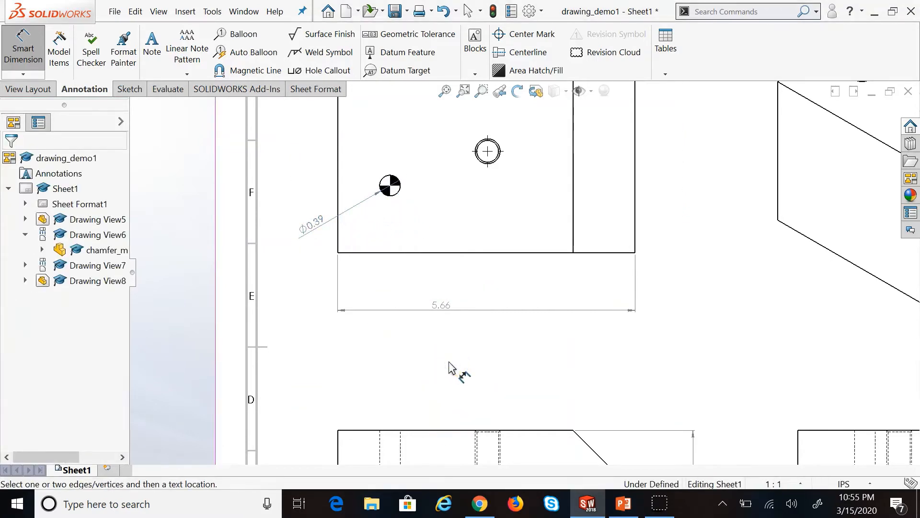
Move the front view's 2.04 vertical edge dimension outside the overall height dimension, so its extension line crosses the longer dimension.
{"action": "scroll", "coordinate": [449, 363], "scroll_direction": "up", "scroll_amount": 7}
{"action": "scroll", "coordinate": [616, 364], "scroll_direction": "down", "scroll_amount": 4}
{"action": "scroll", "coordinate": [475, 311], "scroll_direction": "down", "scroll_amount": 1}
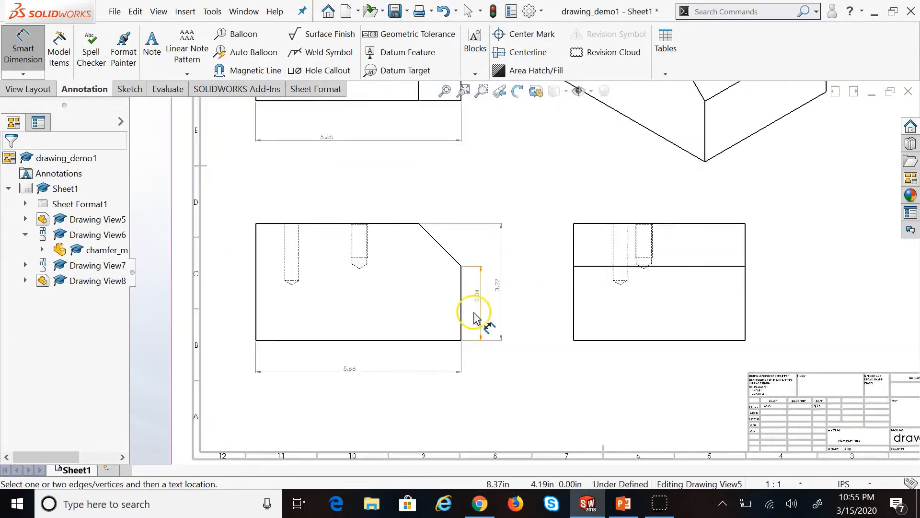
{"action": "scroll", "coordinate": [475, 312], "scroll_direction": "down", "scroll_amount": 3}
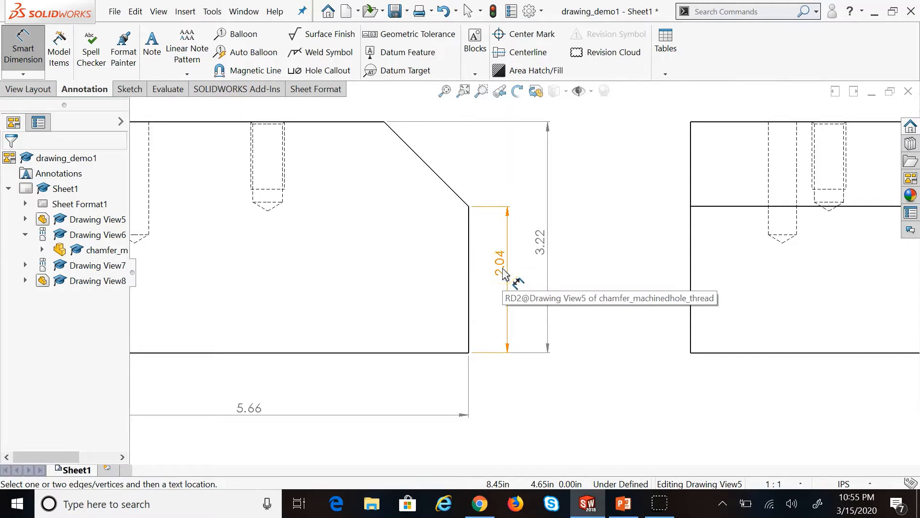
{"action": "left_click_drag", "start_coordinate": [502, 272], "coordinate": [595, 274]}
{"action": "left_click", "coordinate": [585, 402]}
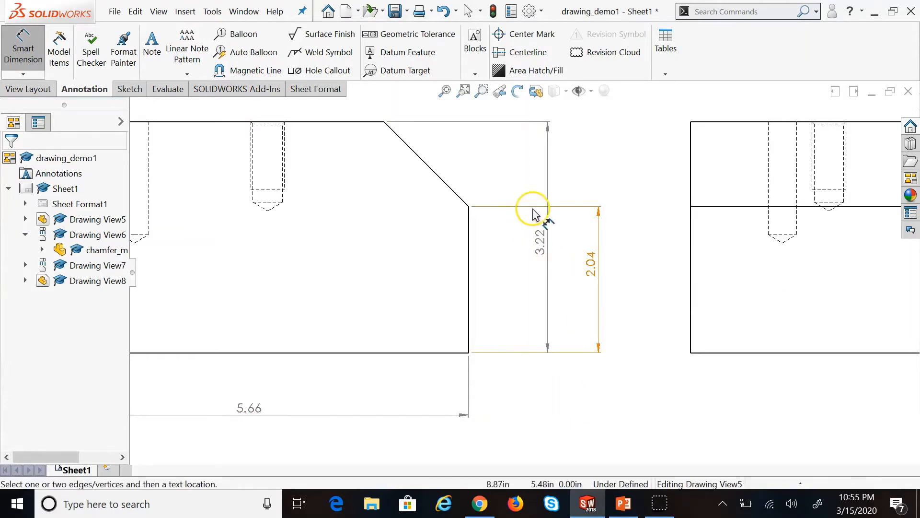
{"action": "left_click", "coordinate": [550, 191]}
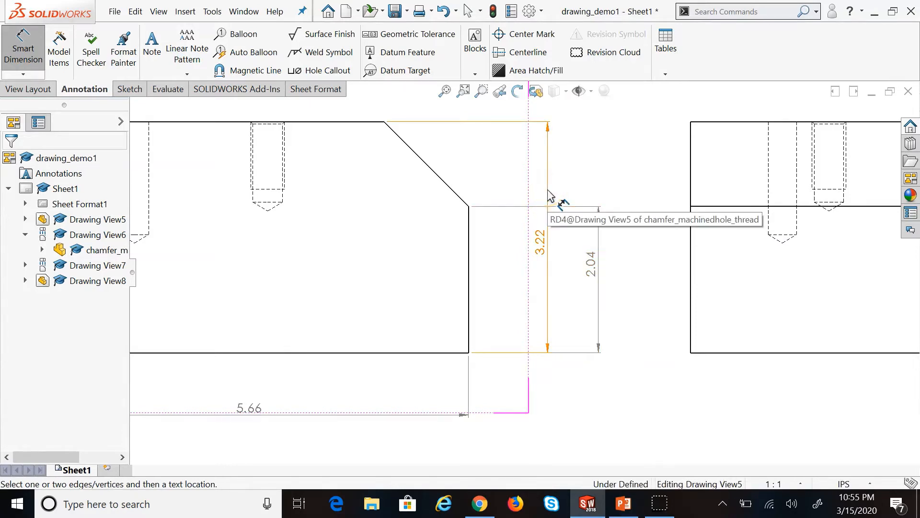
{"action": "right_click", "coordinate": [612, 149]}
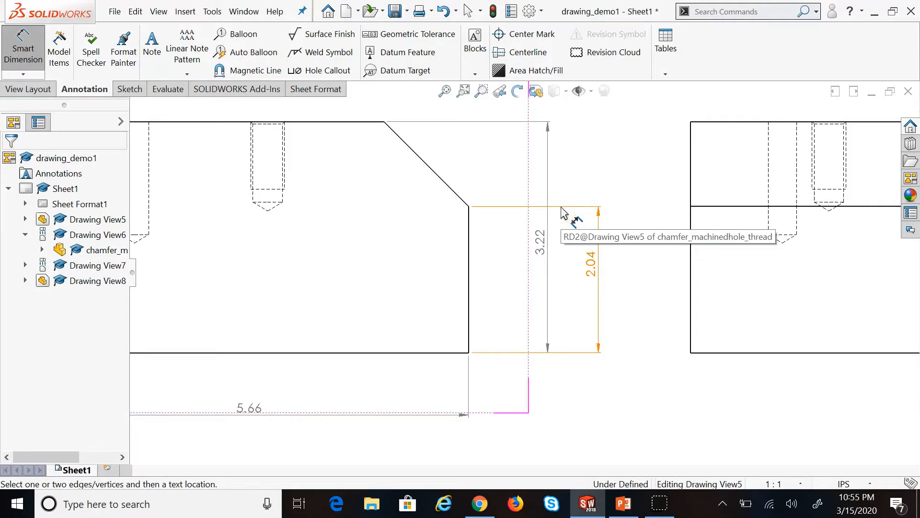
Move the 2.04 vertical edge dimension back between the part and the overall height dimension, keeping the larger dimension outermost.
{"action": "left_click", "coordinate": [589, 269]}
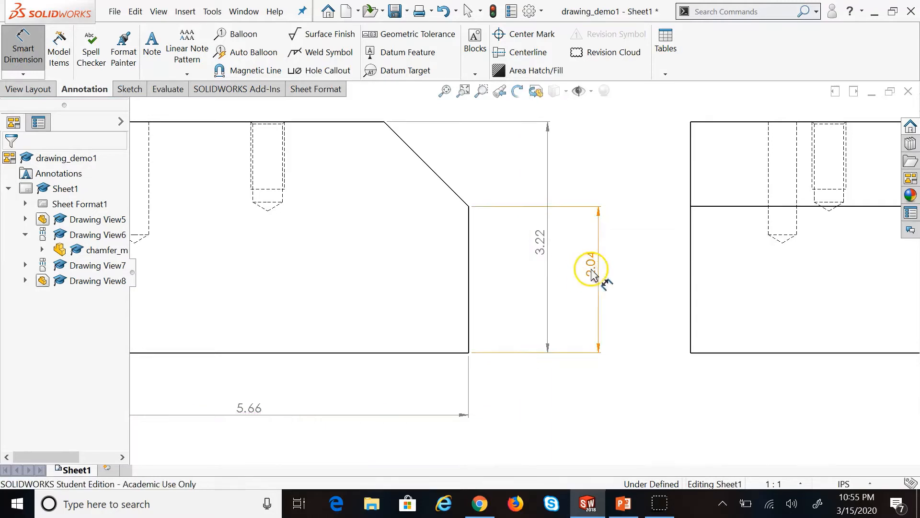
{"action": "left_click_drag", "start_coordinate": [586, 272], "coordinate": [502, 277]}
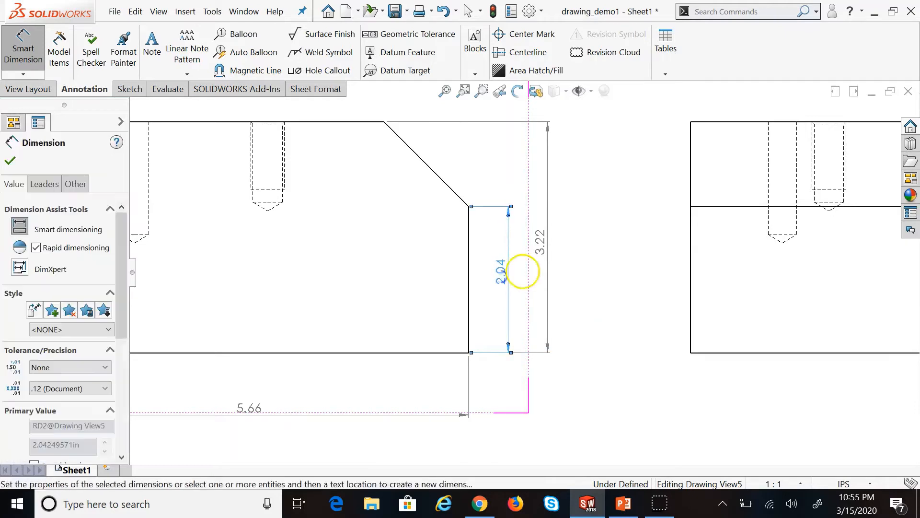
{"action": "left_click_drag", "start_coordinate": [540, 245], "coordinate": [535, 247]}
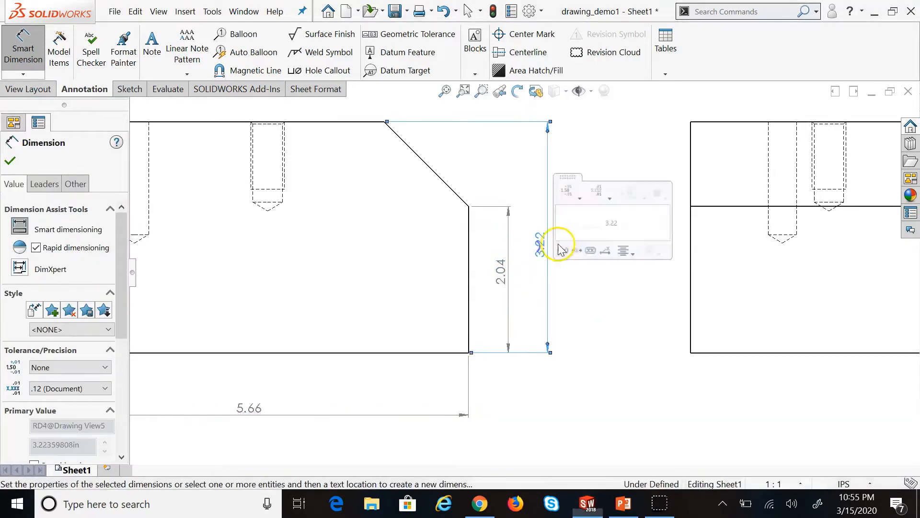
{"action": "left_click", "coordinate": [619, 353]}
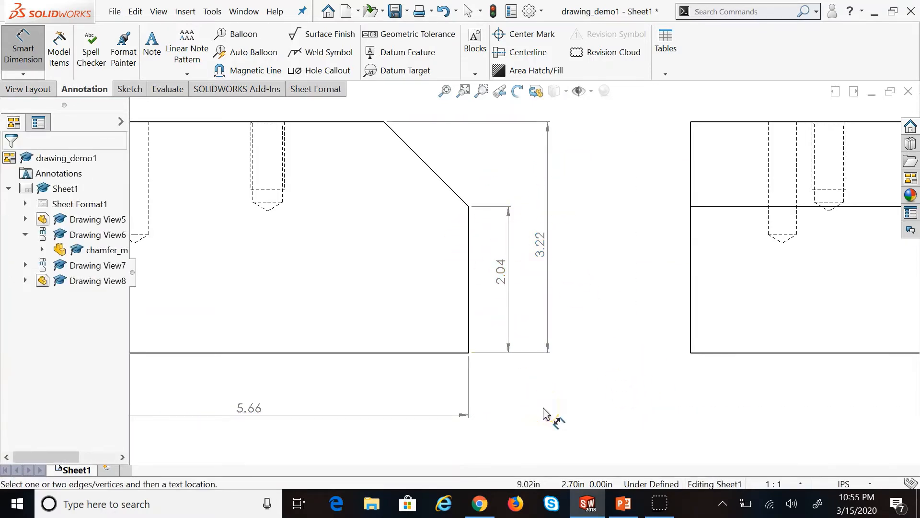
Switch to PowerPoint and read the rules on slide 18, Adding Dimensions: Radial Dimensions.
{"action": "left_click", "coordinate": [624, 506]}
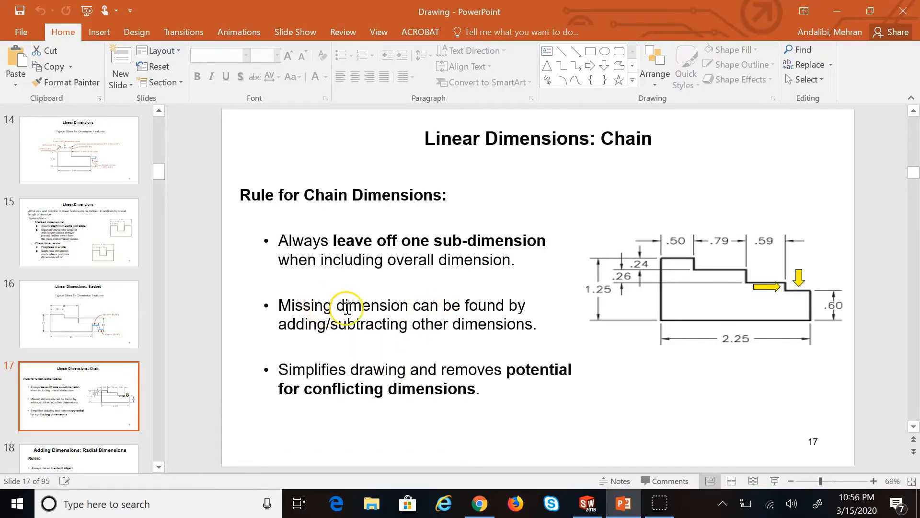
{"action": "scroll", "coordinate": [51, 436], "scroll_direction": "down", "scroll_amount": 1}
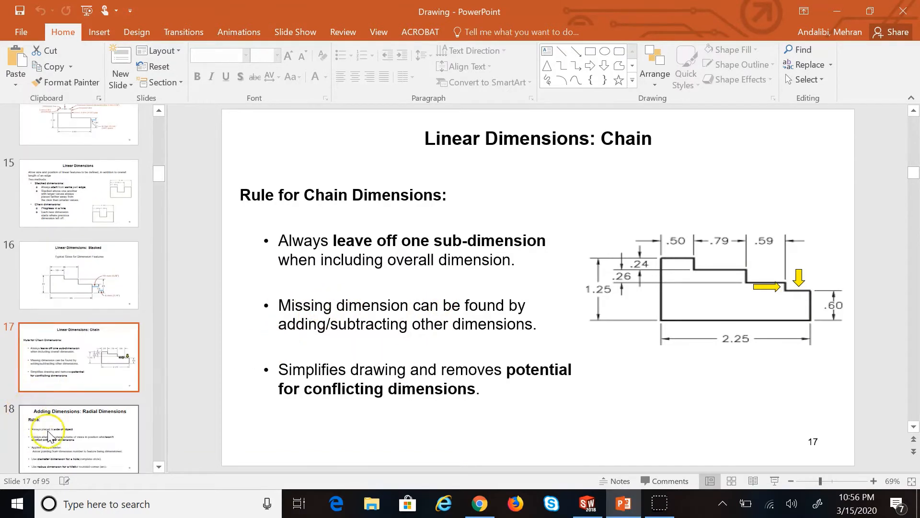
{"action": "left_click", "coordinate": [50, 436]}
{"action": "left_click", "coordinate": [51, 435]}
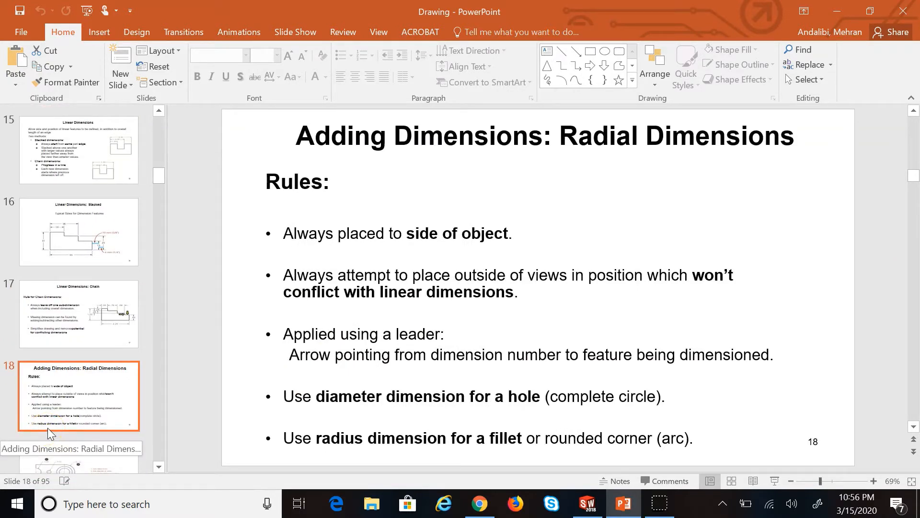
{"action": "left_click", "coordinate": [443, 407]}
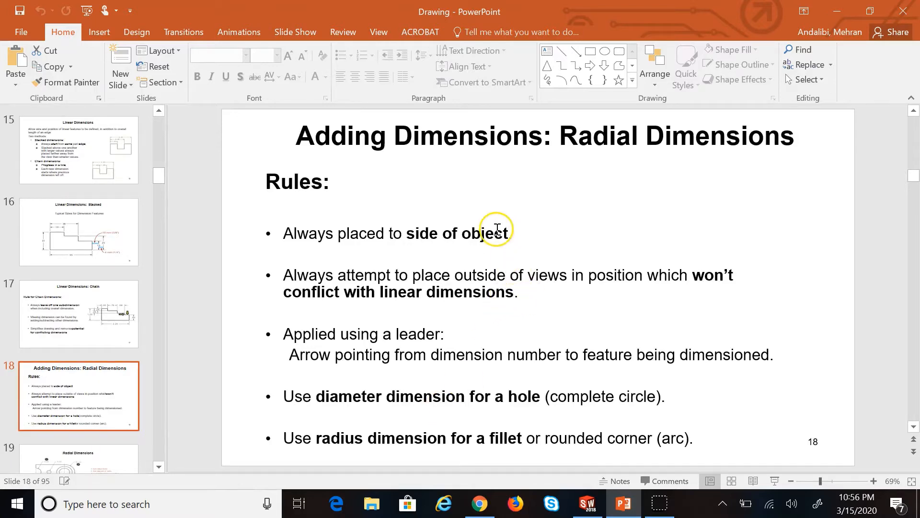
Switch to SOLIDWORKS and move the lower-left hole's diameter dimension below the top view, so its leader crosses the view's width dimension.
{"action": "left_click", "coordinate": [587, 503]}
{"action": "scroll", "coordinate": [206, 216], "scroll_direction": "down", "scroll_amount": 5}
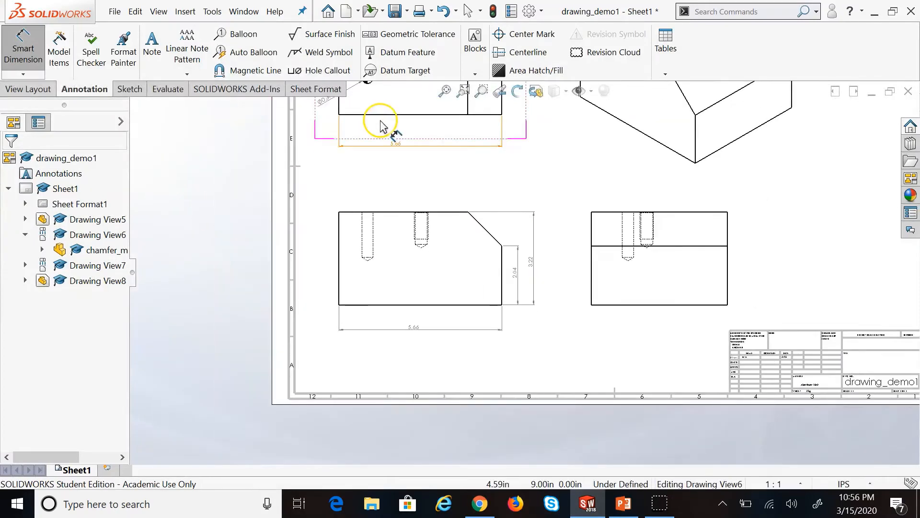
{"action": "left_click", "coordinate": [426, 167]}
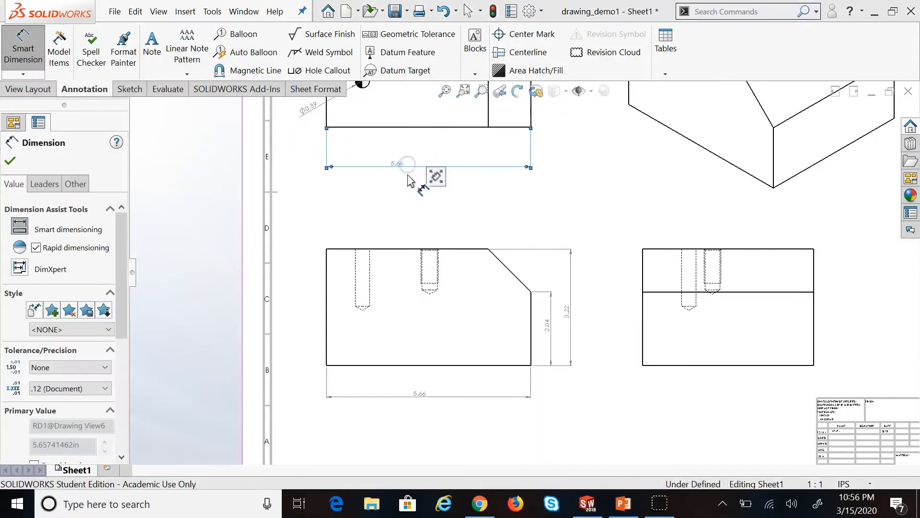
{"action": "left_click", "coordinate": [418, 202]}
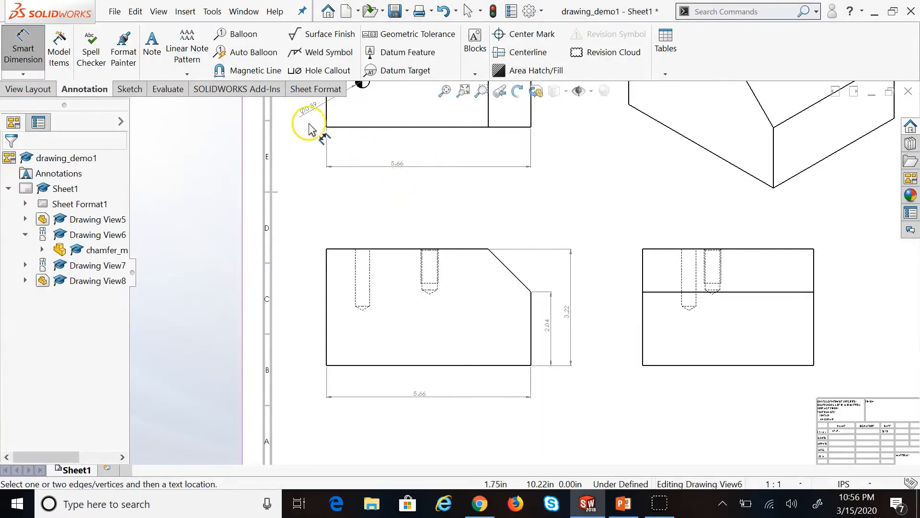
{"action": "left_click_drag", "start_coordinate": [300, 117], "coordinate": [380, 187]}
{"action": "left_click", "coordinate": [378, 184]}
{"action": "scroll", "coordinate": [459, 128], "scroll_direction": "up", "scroll_amount": 3}
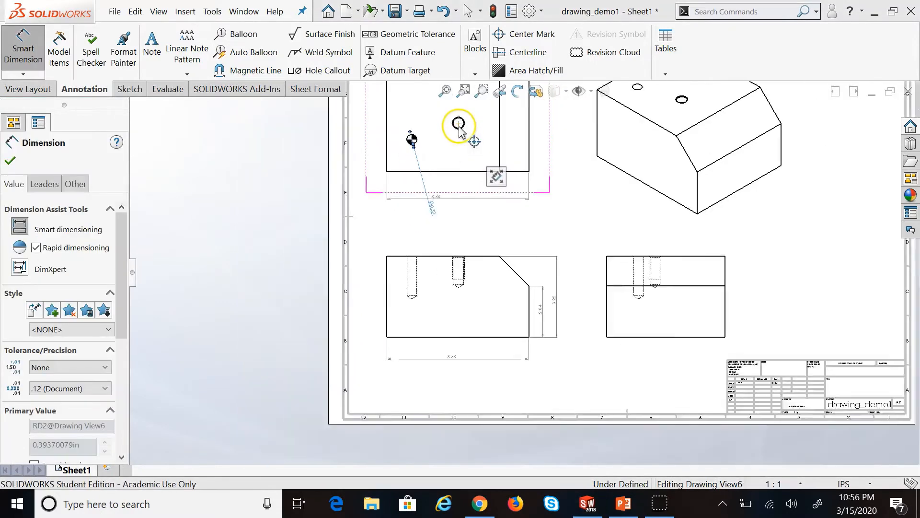
Move the lower-left hole's diameter dimension inside the top view's outline, between the hole and the chamfer line.
{"action": "scroll", "coordinate": [458, 150], "scroll_direction": "down", "scroll_amount": 5}
{"action": "scroll", "coordinate": [509, 174], "scroll_direction": "up", "scroll_amount": 3}
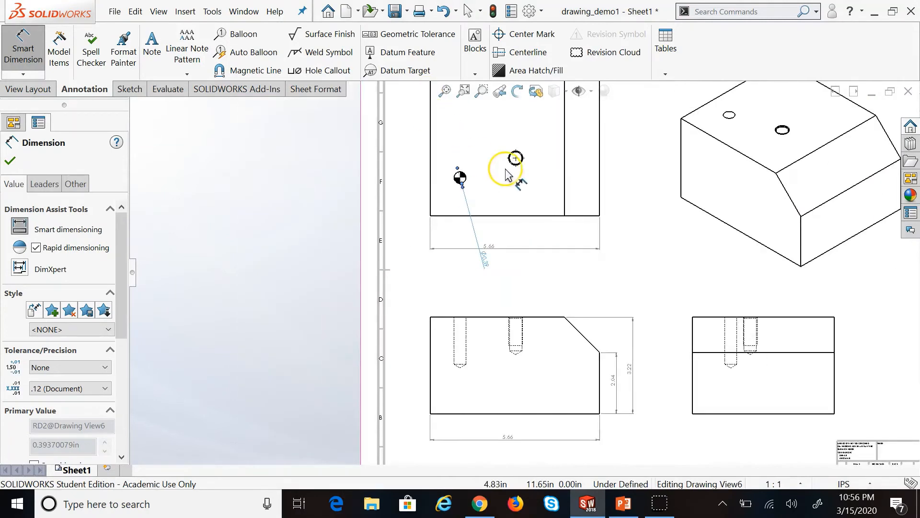
{"action": "scroll", "coordinate": [510, 243], "scroll_direction": "down", "scroll_amount": 2}
{"action": "left_click_drag", "start_coordinate": [479, 326], "coordinate": [505, 222]}
{"action": "left_click", "coordinate": [534, 264]}
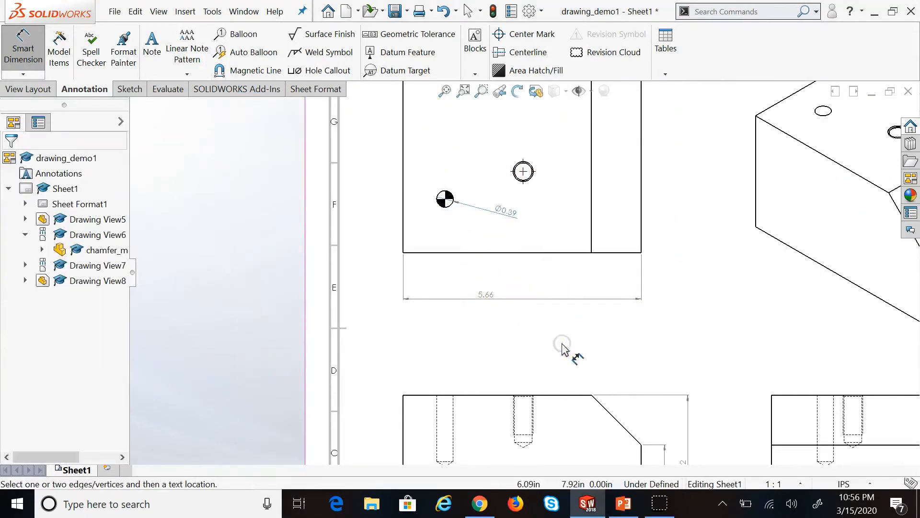
Move the hole's diameter dimension back outside the part's left edge in the top view, clear of the width dimension.
{"action": "left_click", "coordinate": [508, 216]}
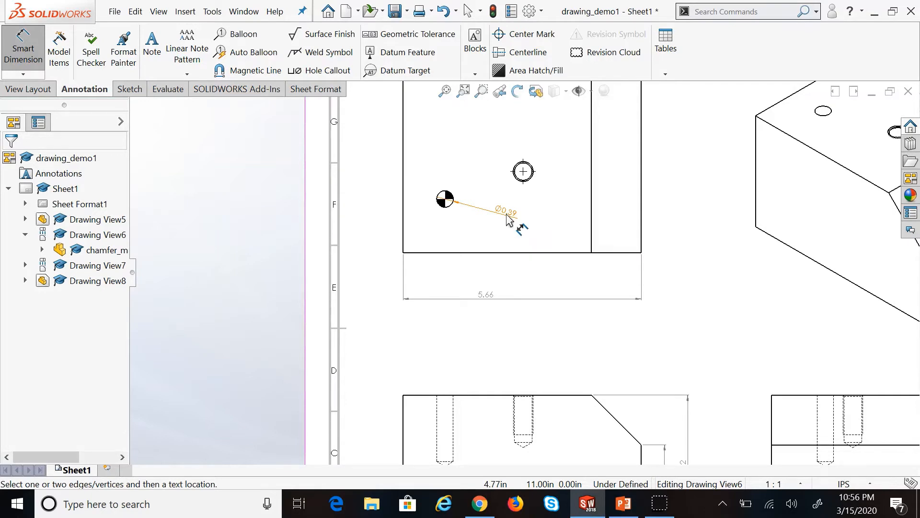
{"action": "left_click_drag", "start_coordinate": [508, 218], "coordinate": [371, 235]}
{"action": "left_click", "coordinate": [481, 294]}
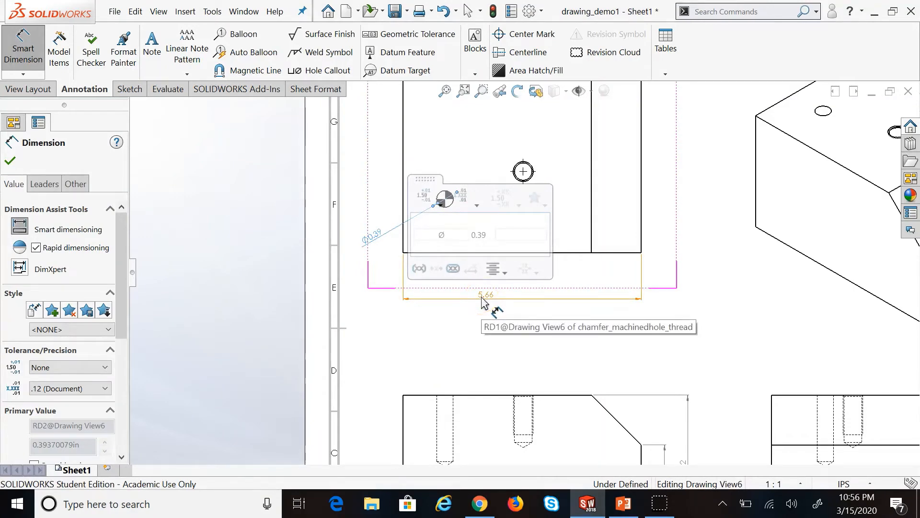
{"action": "scroll", "coordinate": [526, 376], "scroll_direction": "up", "scroll_amount": 3}
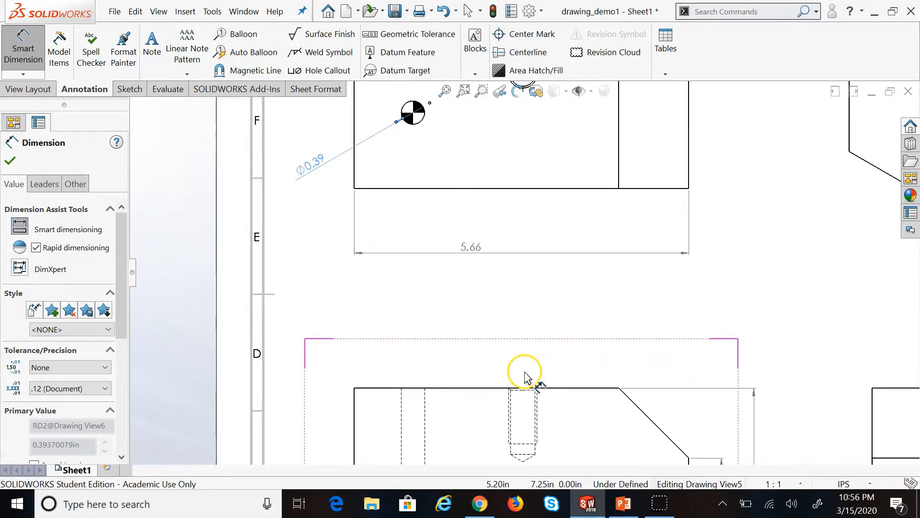
{"action": "scroll", "coordinate": [530, 375], "scroll_direction": "up", "scroll_amount": 3}
{"action": "scroll", "coordinate": [532, 369], "scroll_direction": "down", "scroll_amount": 2}
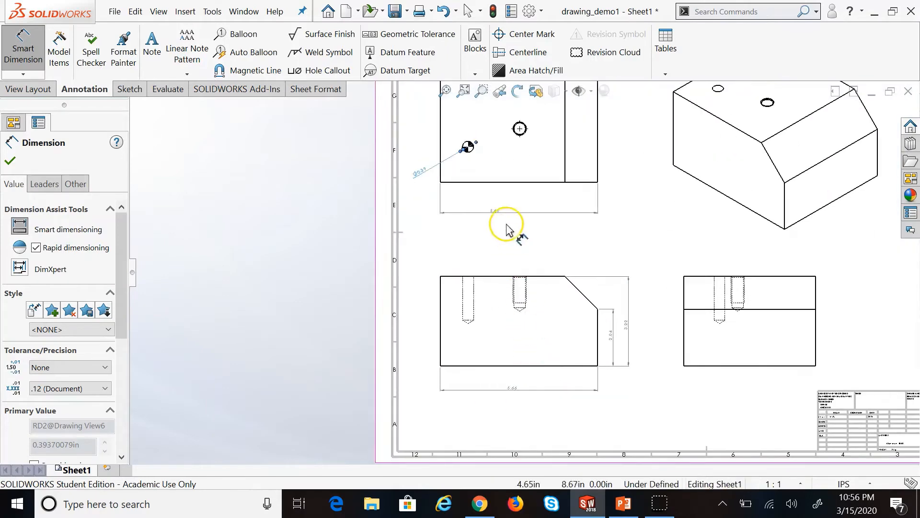
Delete the top view's width and hole diameter dimensions and the front view's 2.04 vertical edge dimension.
{"action": "left_click", "coordinate": [492, 213]}
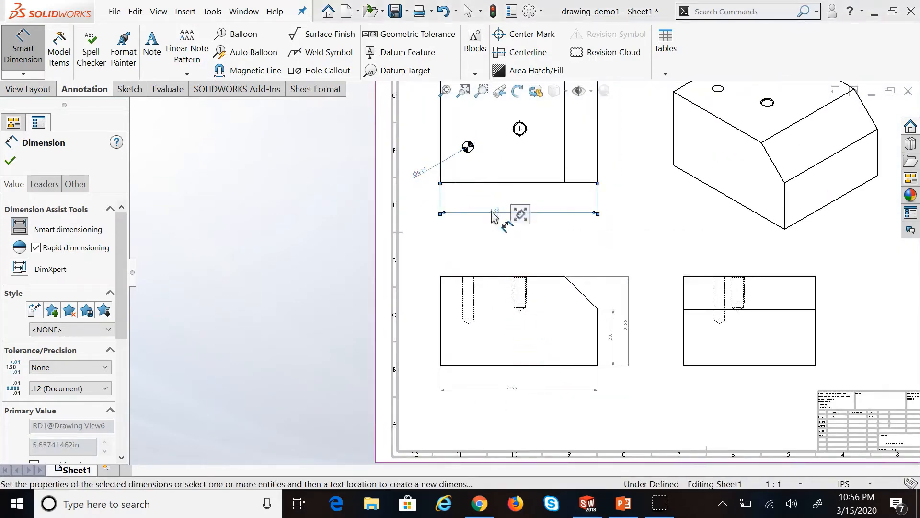
{"action": "key", "text": "Delete"}
{"action": "left_click", "coordinate": [428, 178]}
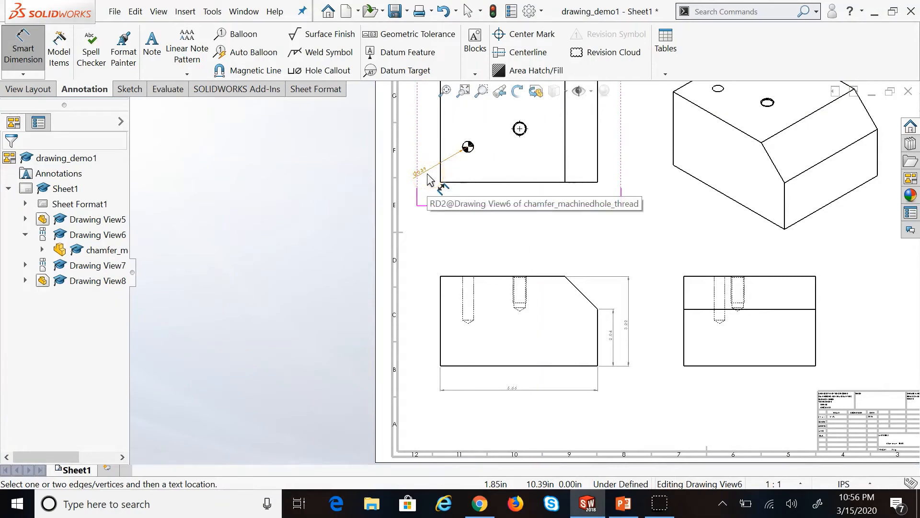
{"action": "left_click", "coordinate": [608, 337]}
{"action": "key", "text": "Delete"}
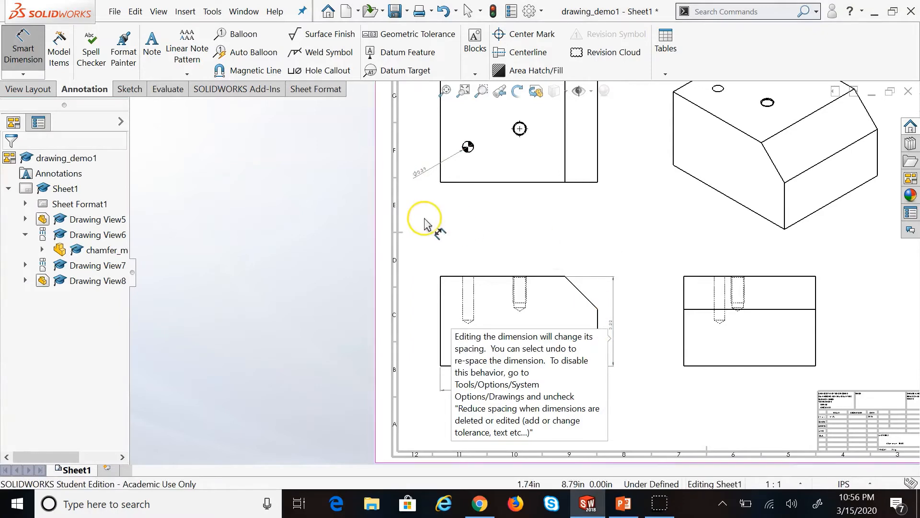
{"action": "left_click", "coordinate": [423, 185]}
{"action": "key", "text": "Delete"}
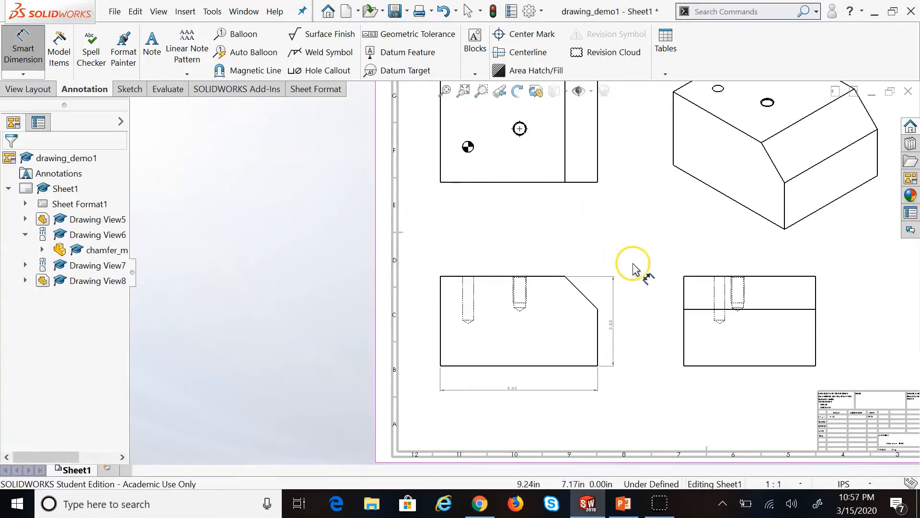
{"action": "key", "text": "f"}
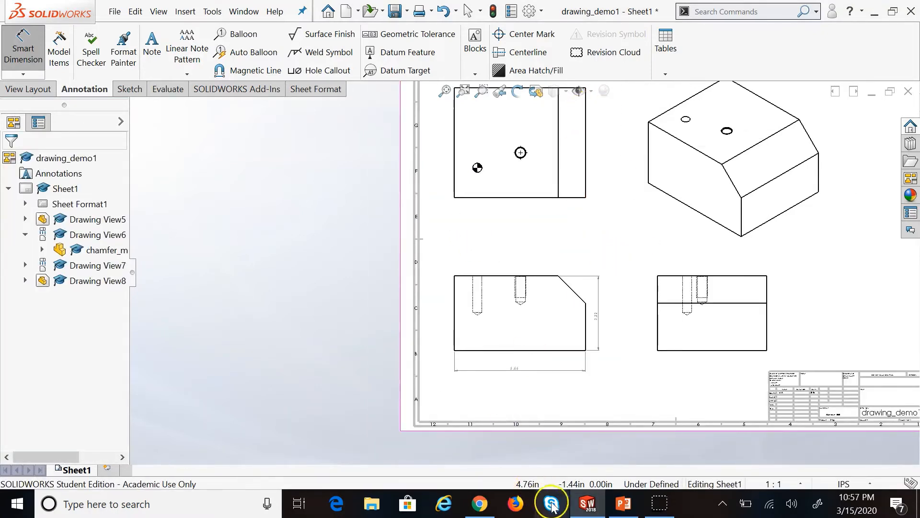
Switch to PowerPoint and highlight the rule about using a diameter dimension for a hole on slide 18.
{"action": "left_click", "coordinate": [623, 503]}
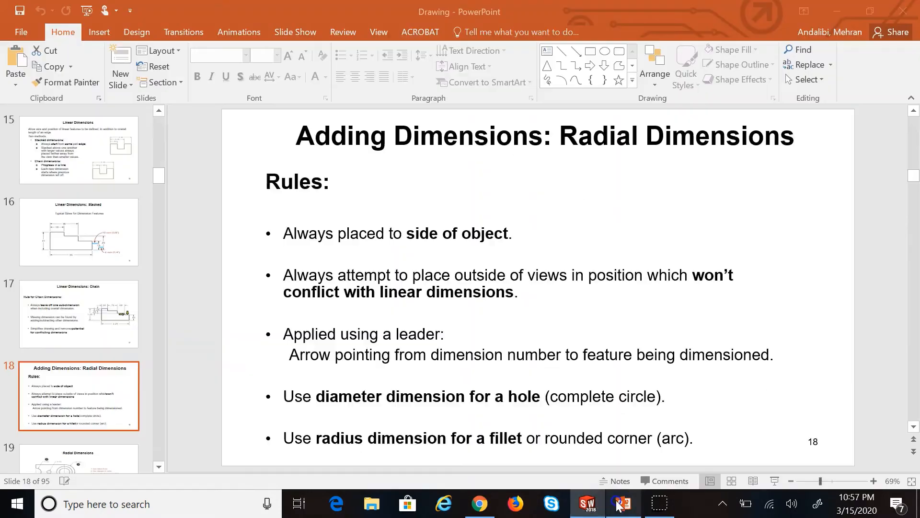
{"action": "left_click", "coordinate": [424, 332]}
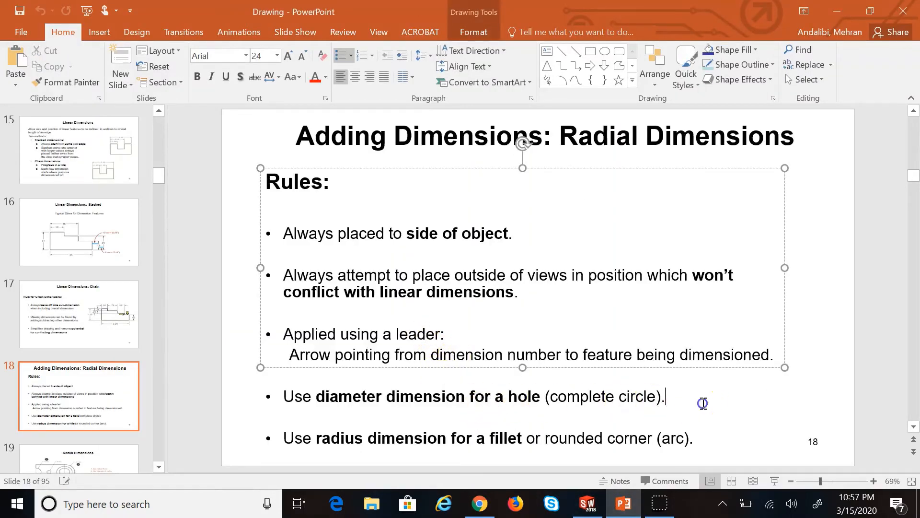
{"action": "left_click_drag", "start_coordinate": [703, 403], "coordinate": [294, 393]}
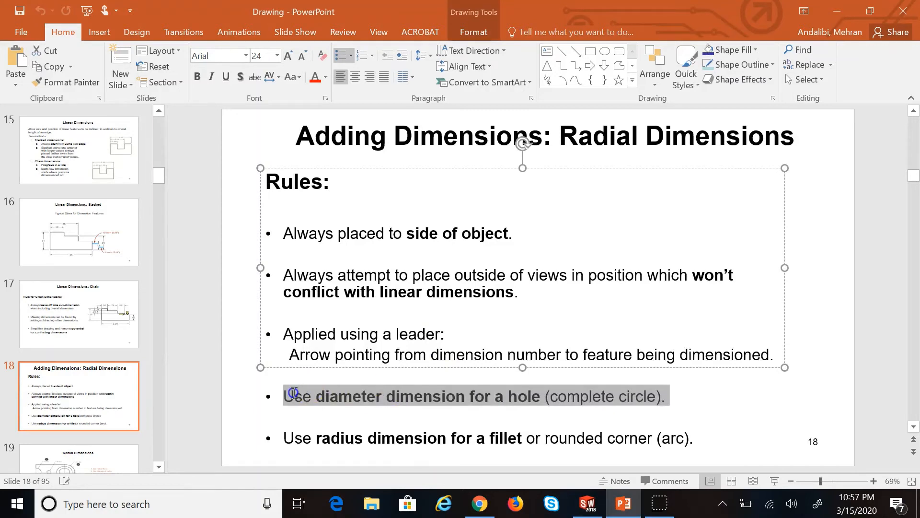
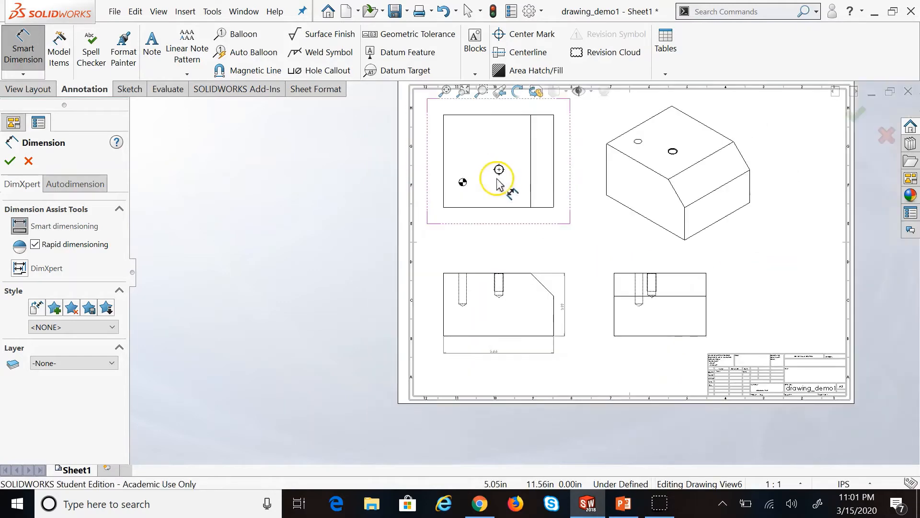
In SOLIDWORKS, dimension the top view's left vertical edge, placing the dimension just outside that edge.
{"action": "scroll", "coordinate": [471, 174], "scroll_direction": "down", "scroll_amount": 1}
{"action": "left_click", "coordinate": [443, 184]}
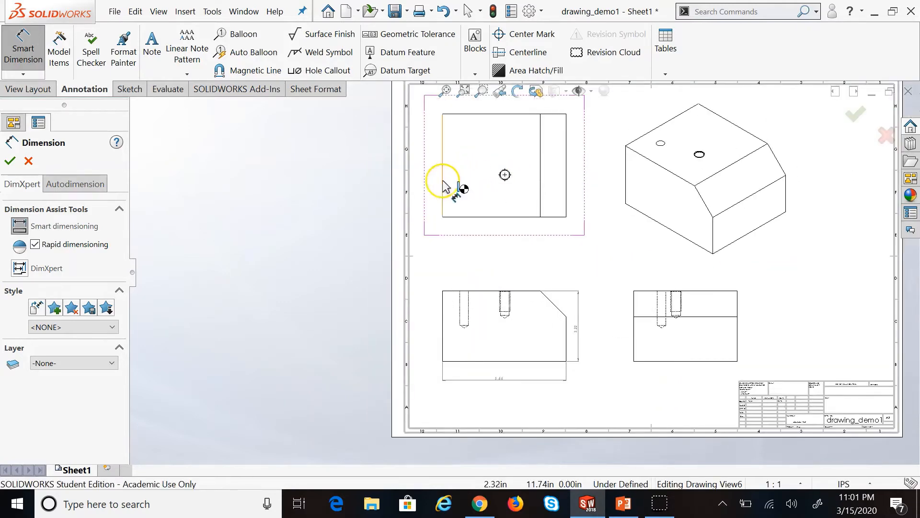
{"action": "left_click", "coordinate": [429, 188]}
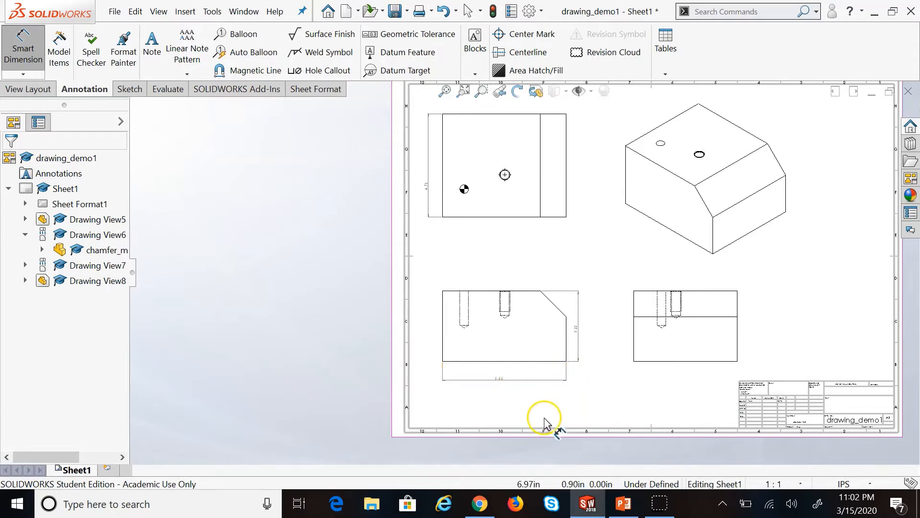
Override the document font for the front view's overall width dimension and set its text height to 48 points.
{"action": "scroll", "coordinate": [545, 375], "scroll_direction": "down", "scroll_amount": 3}
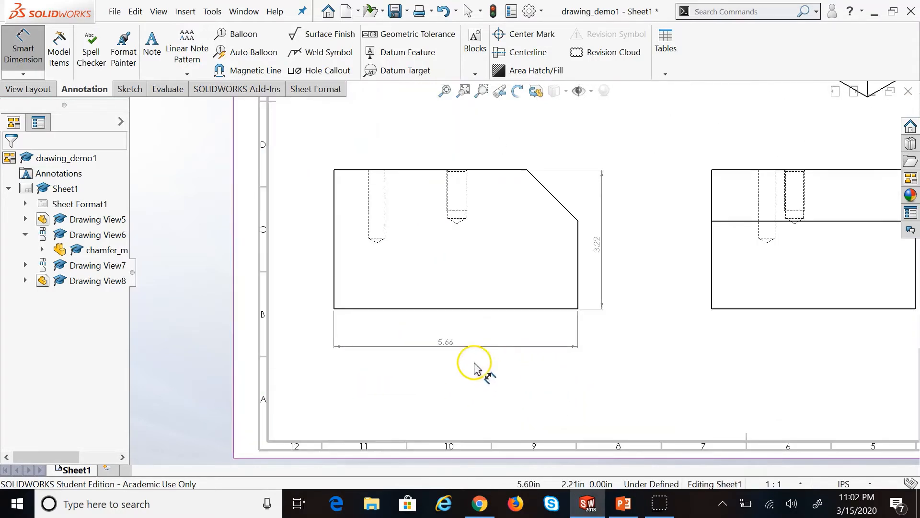
{"action": "scroll", "coordinate": [476, 369], "scroll_direction": "up", "scroll_amount": 5}
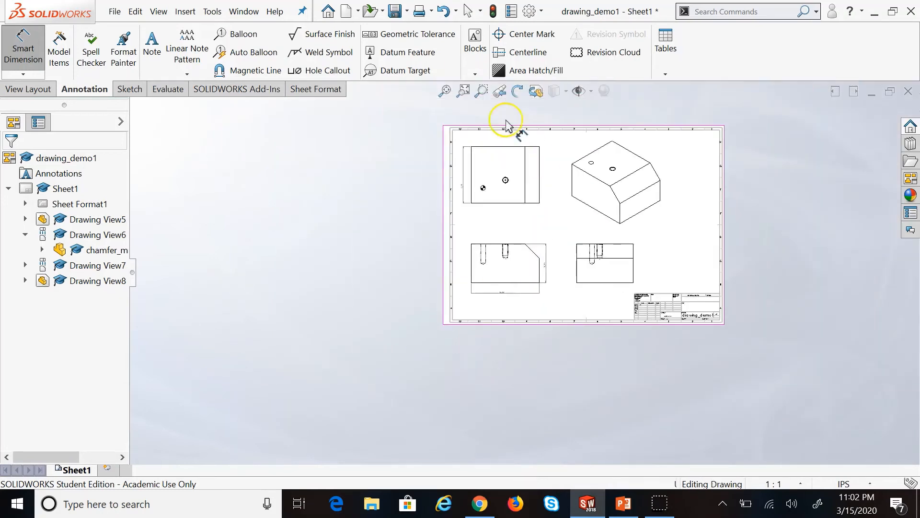
{"action": "left_click", "coordinate": [446, 91]}
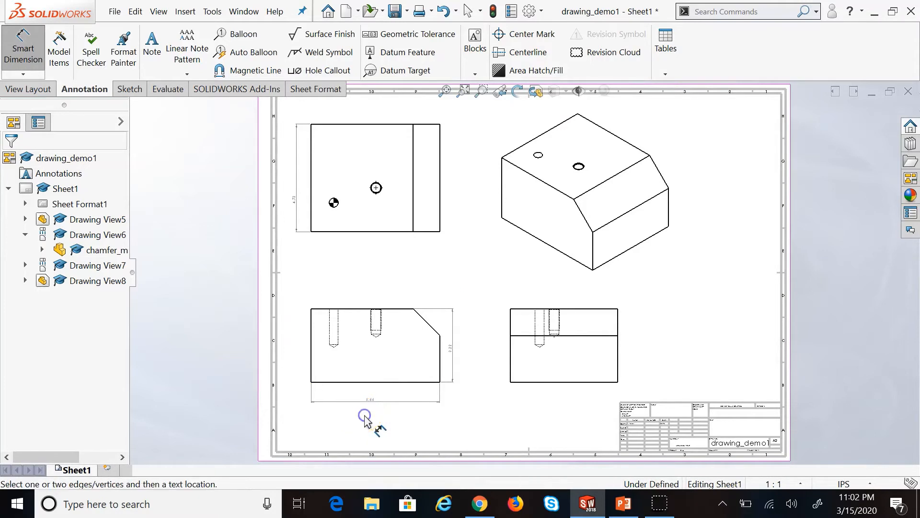
{"action": "left_click", "coordinate": [370, 401]}
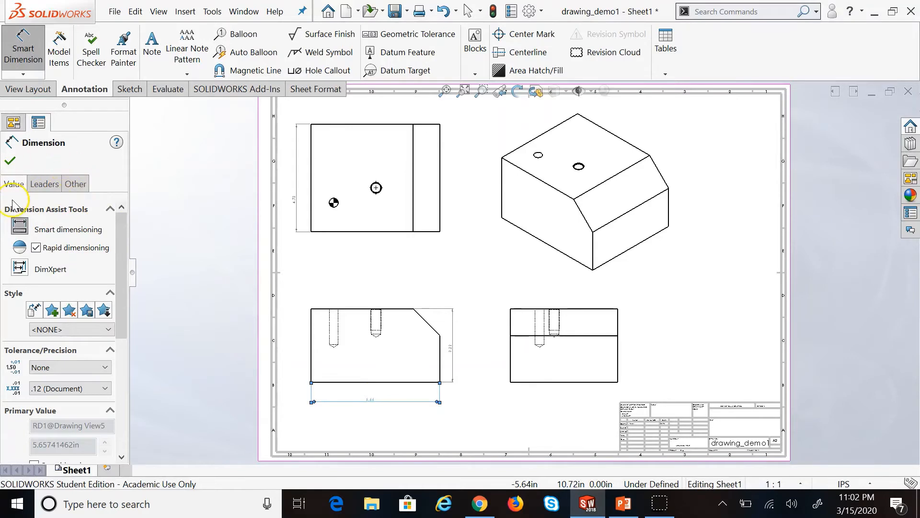
{"action": "left_click", "coordinate": [75, 185]}
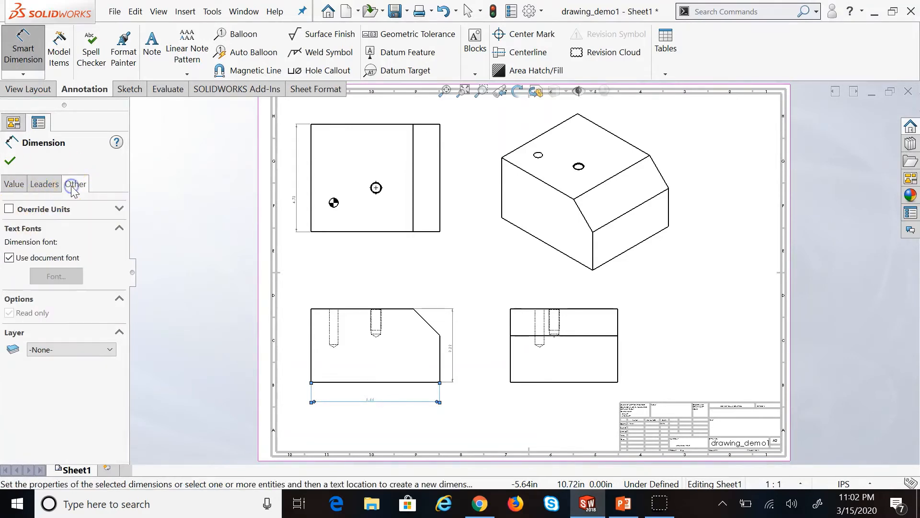
{"action": "left_click", "coordinate": [9, 258]}
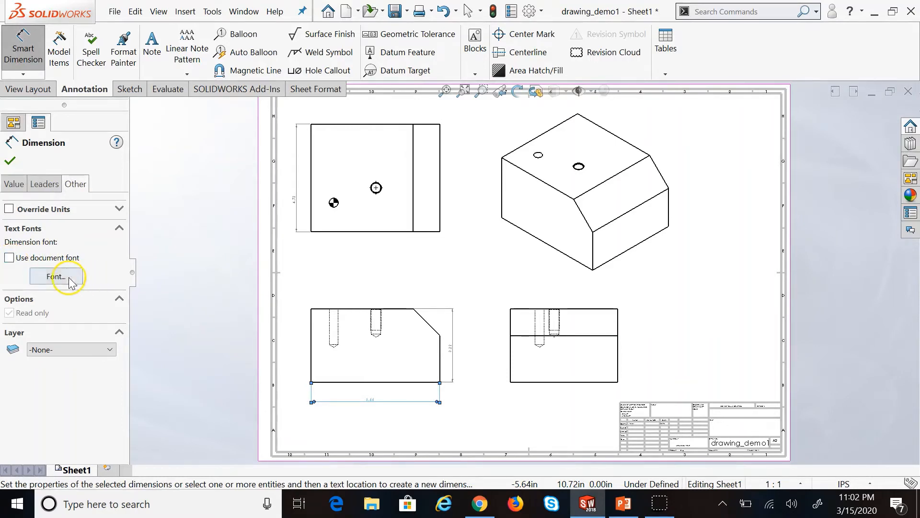
{"action": "left_click", "coordinate": [70, 278]}
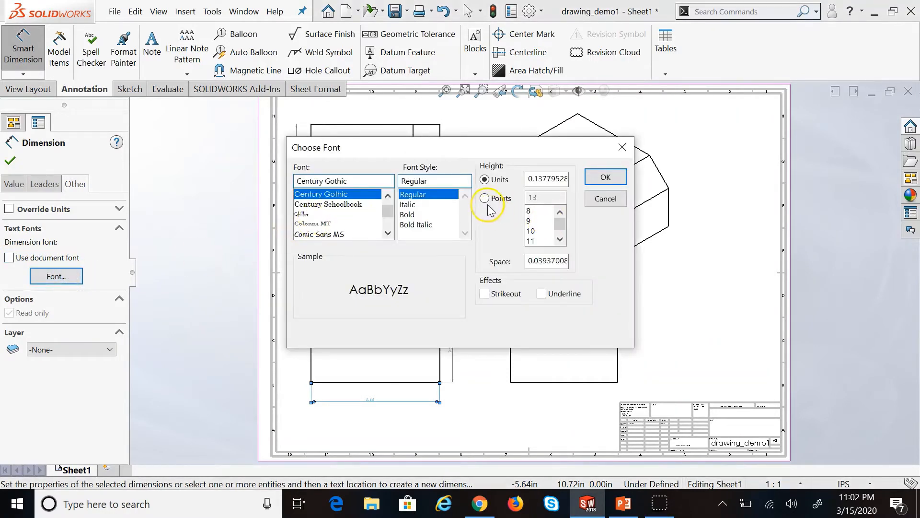
{"action": "left_click", "coordinate": [485, 199]}
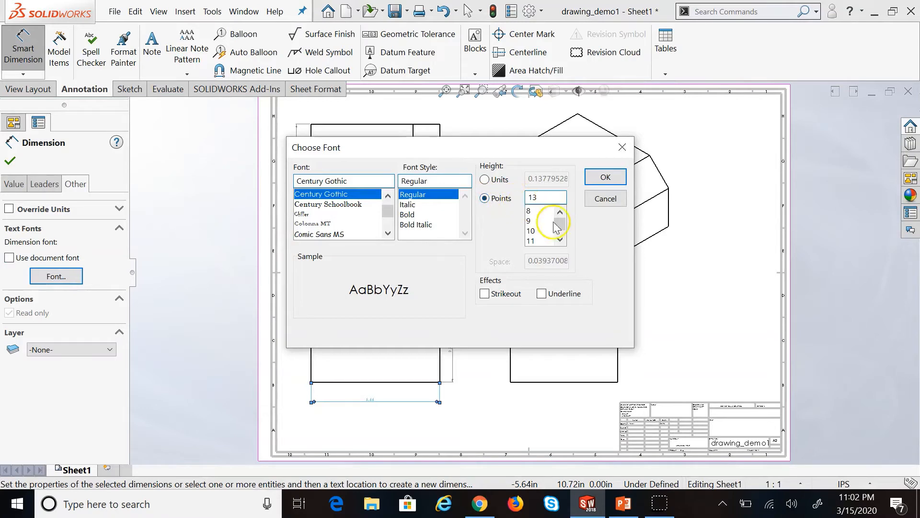
{"action": "left_click_drag", "start_coordinate": [563, 227], "coordinate": [562, 249]}
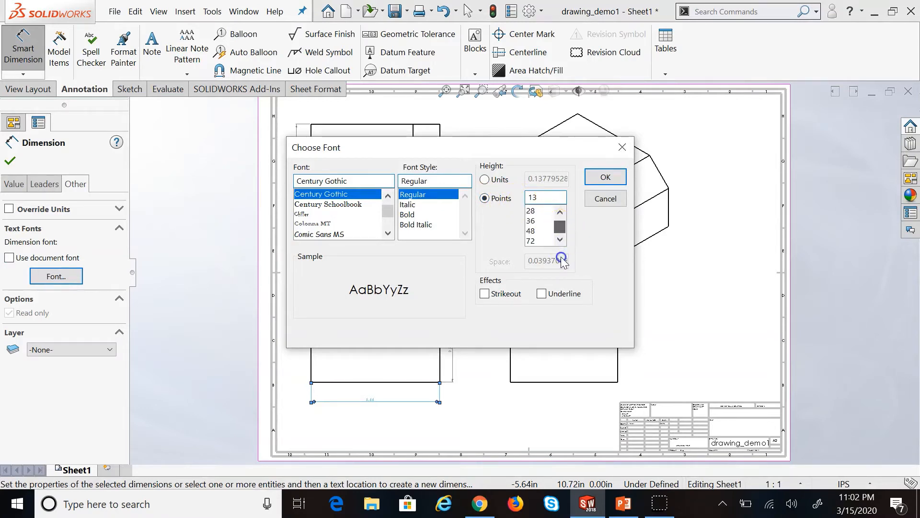
{"action": "left_click", "coordinate": [534, 231]}
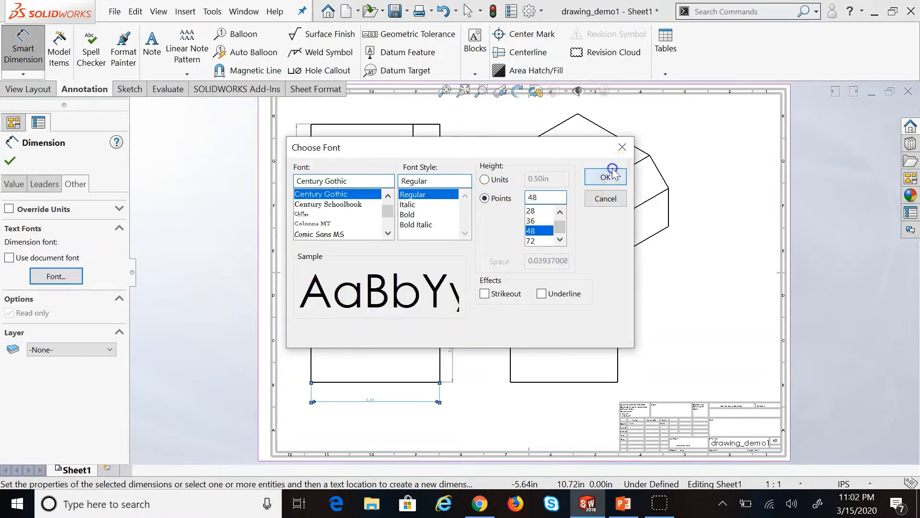
{"action": "left_click", "coordinate": [606, 177]}
{"action": "left_click", "coordinate": [411, 267]}
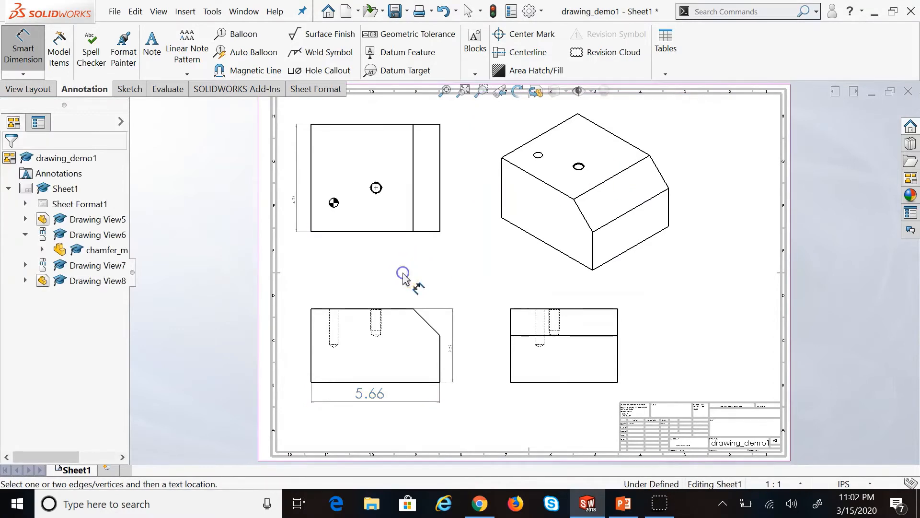
{"action": "left_click", "coordinate": [371, 394]}
{"action": "left_click", "coordinate": [518, 407]}
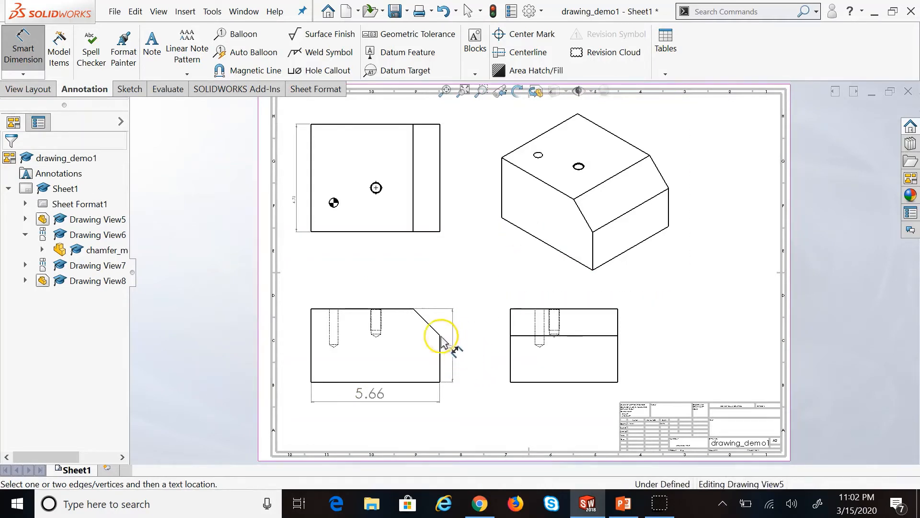
Select the dimensions in the top and front views together, override their document font, and set the text height to 48 points.
{"action": "left_click", "coordinate": [23, 50]}
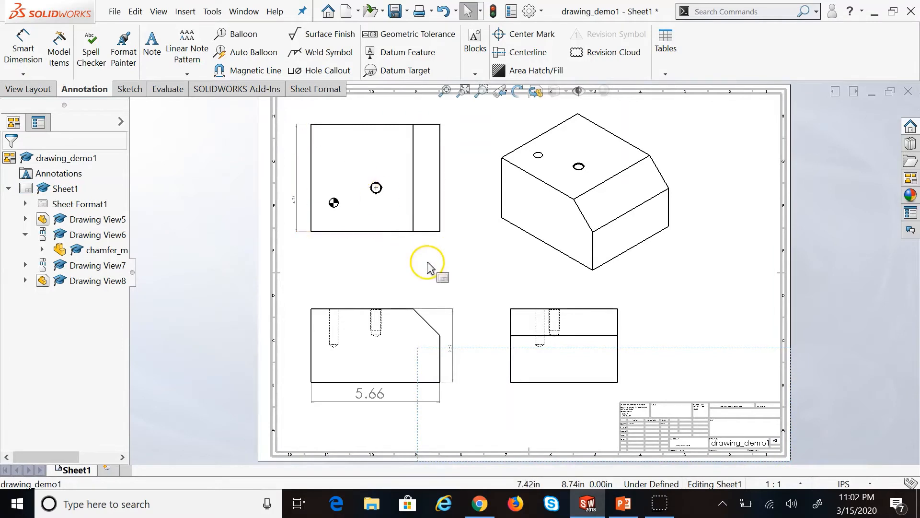
{"action": "key", "text": "f"}
{"action": "left_click_drag", "start_coordinate": [325, 131], "coordinate": [481, 405]}
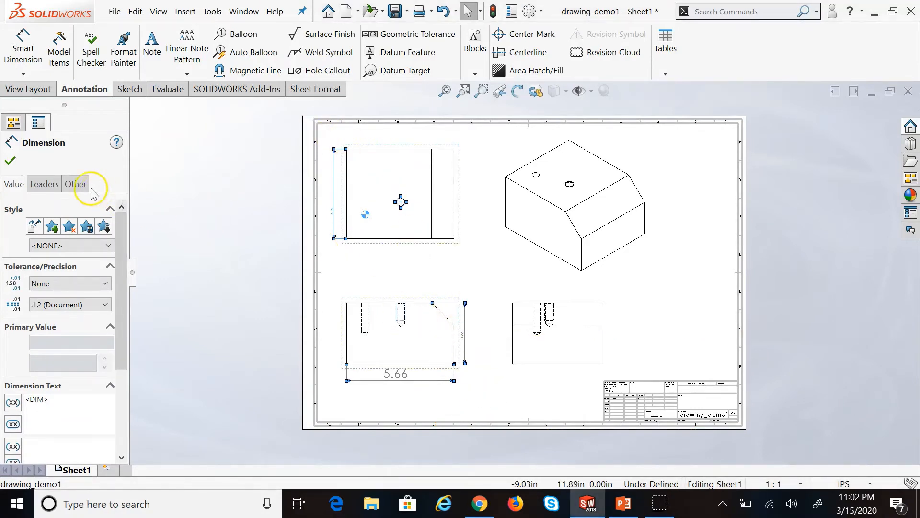
{"action": "left_click", "coordinate": [76, 184]}
{"action": "left_click", "coordinate": [10, 258]}
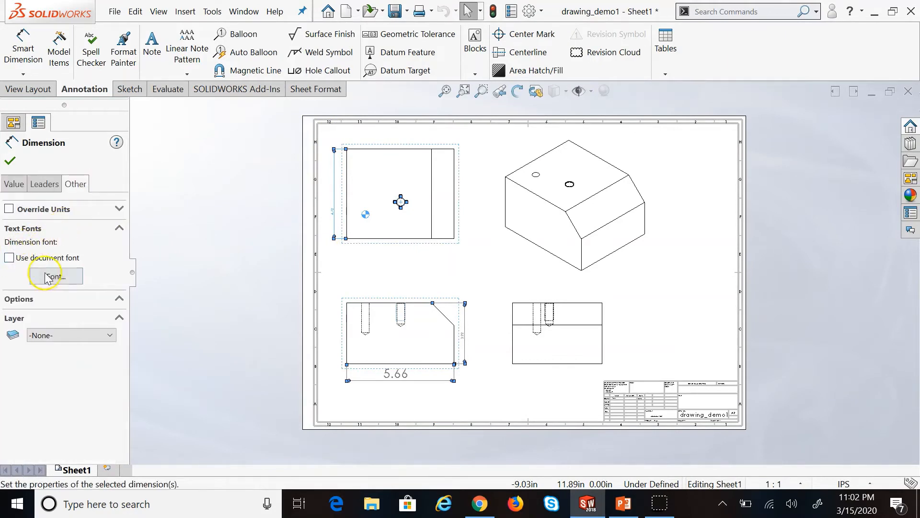
{"action": "left_click", "coordinate": [56, 276]}
{"action": "left_click", "coordinate": [485, 198]}
{"action": "left_click", "coordinate": [560, 239]}
{"action": "left_click", "coordinate": [531, 241]}
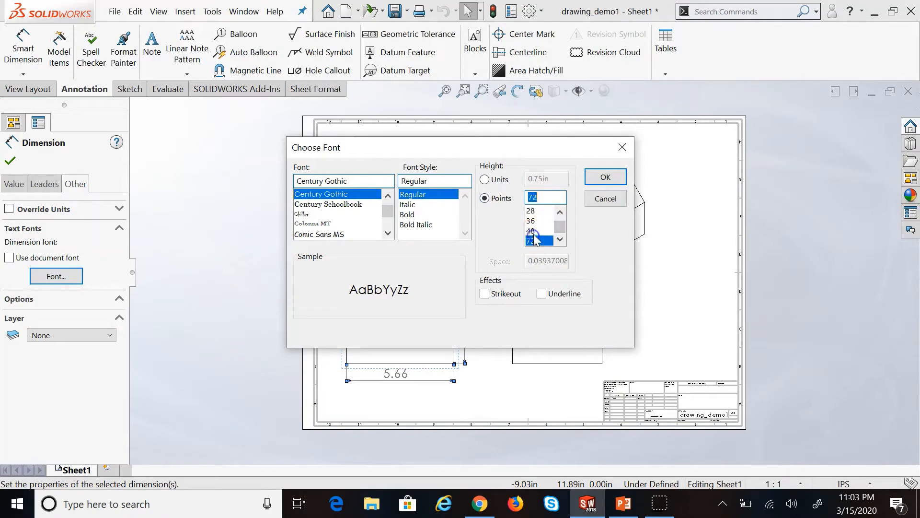
{"action": "left_click", "coordinate": [605, 176]}
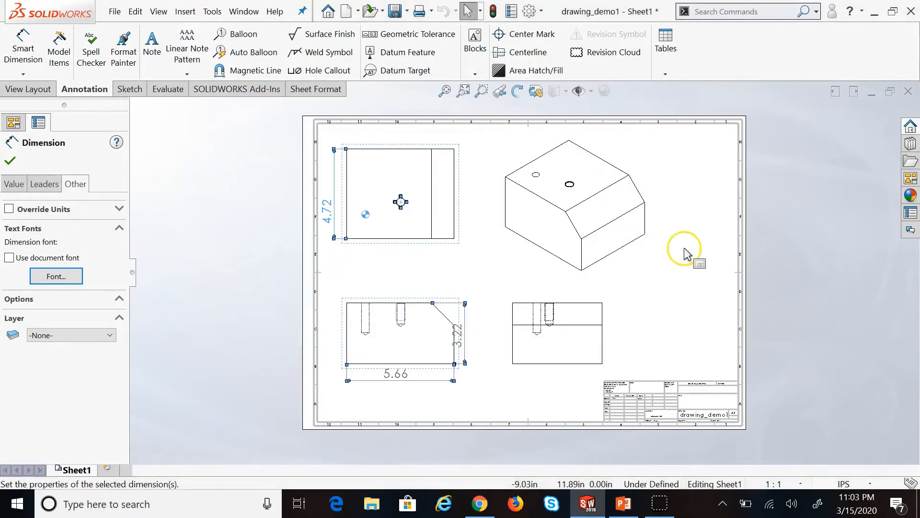
{"action": "left_click", "coordinate": [677, 304]}
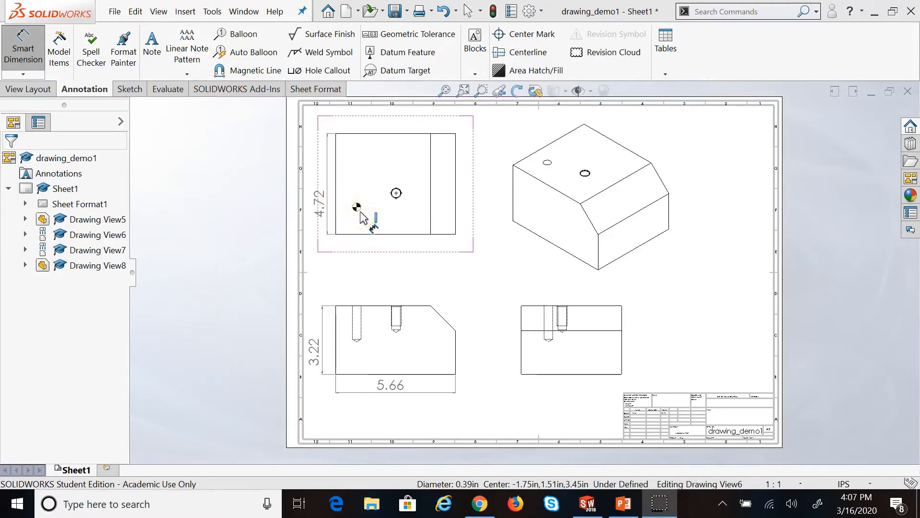
Add diameter dimensions to both holes in the top view, placing the text outside the part below its bottom edge.
{"action": "mouse_move", "coordinate": [357, 207]}
{"action": "left_mouse_down"}
{"action": "mouse_move", "coordinate": [375, 243]}
{"action": "mouse_move", "coordinate": [395, 265]}
{"action": "mouse_move", "coordinate": [398, 258]}
{"action": "left_mouse_up"}
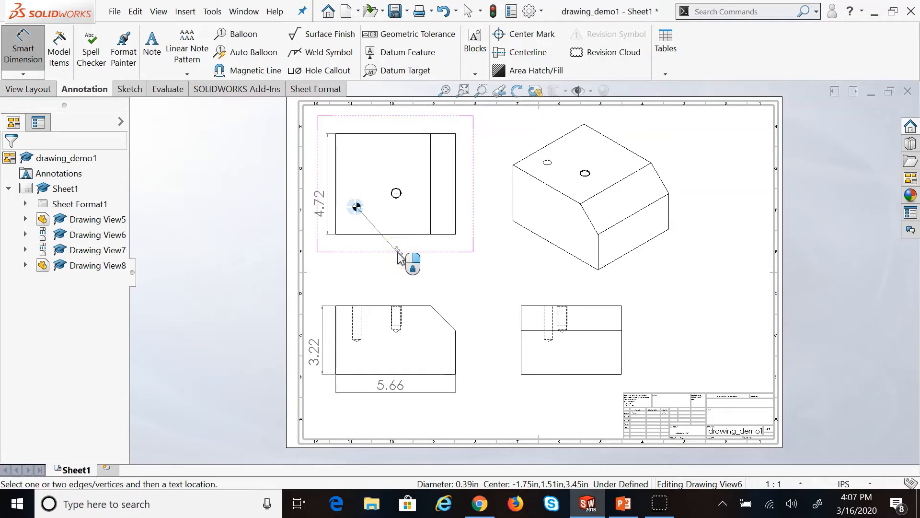
{"action": "left_click_drag", "start_coordinate": [399, 259], "coordinate": [399, 259]}
{"action": "left_click", "coordinate": [463, 278]}
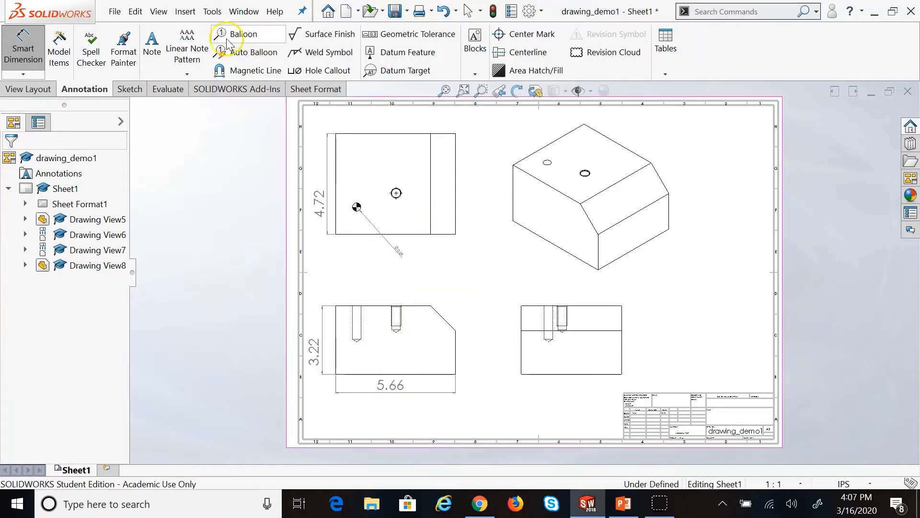
{"action": "left_click", "coordinate": [405, 205]}
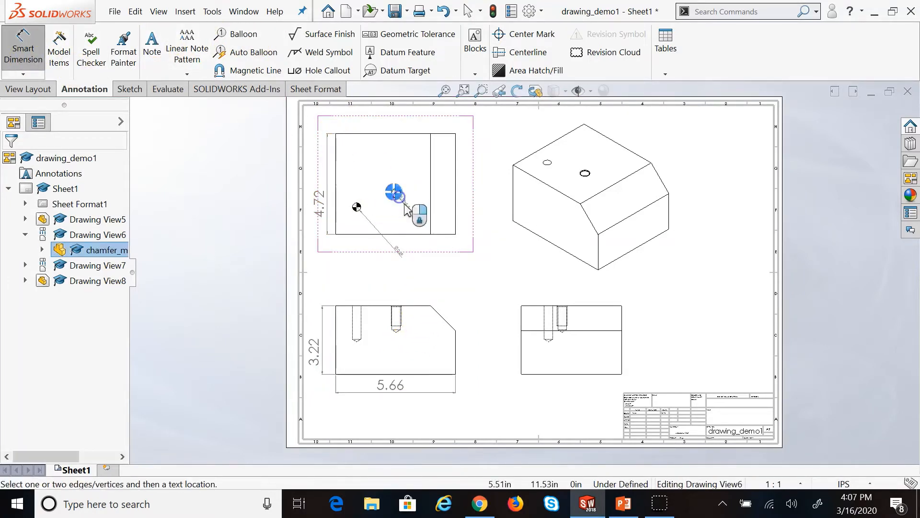
{"action": "left_click", "coordinate": [451, 254]}
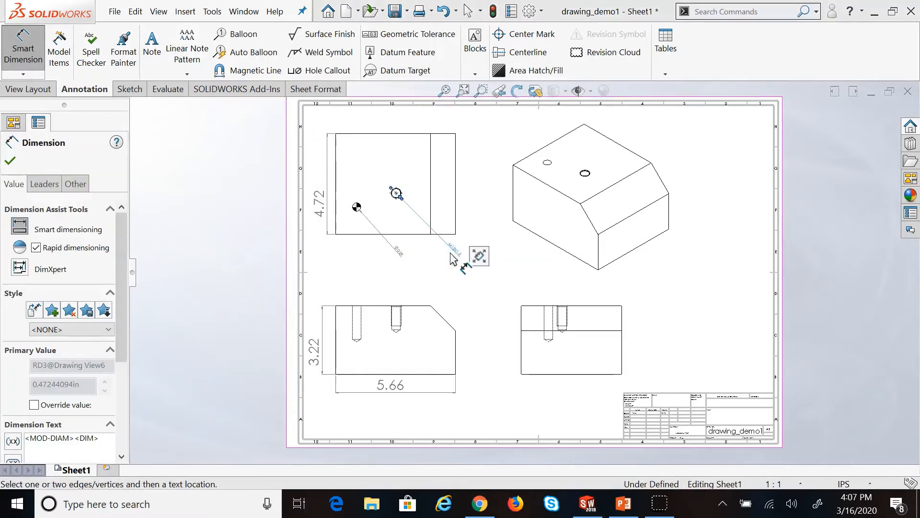
{"action": "key", "text": "Escape"}
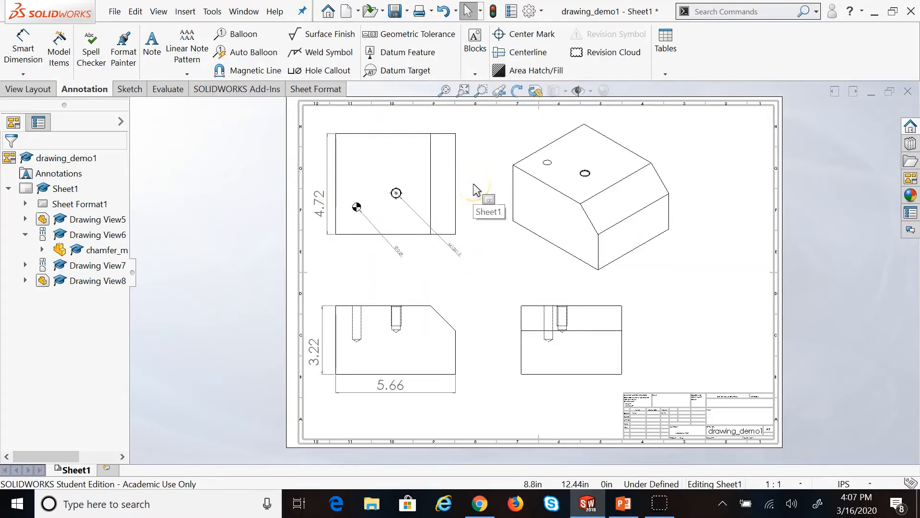
Delete the diameter dimensions of both holes from the top view.
{"action": "left_click", "coordinate": [454, 255]}
{"action": "key", "text": "Delete"}
{"action": "left_click", "coordinate": [451, 259]}
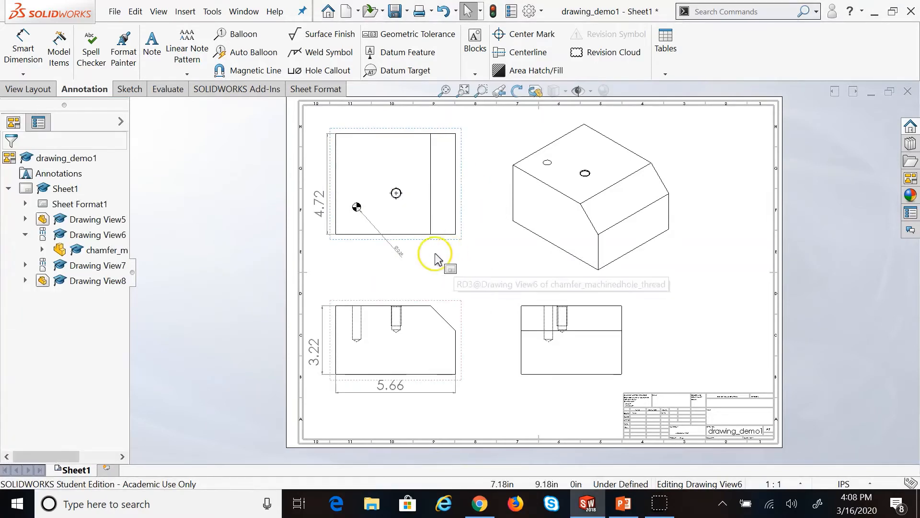
{"action": "left_click", "coordinate": [399, 253]}
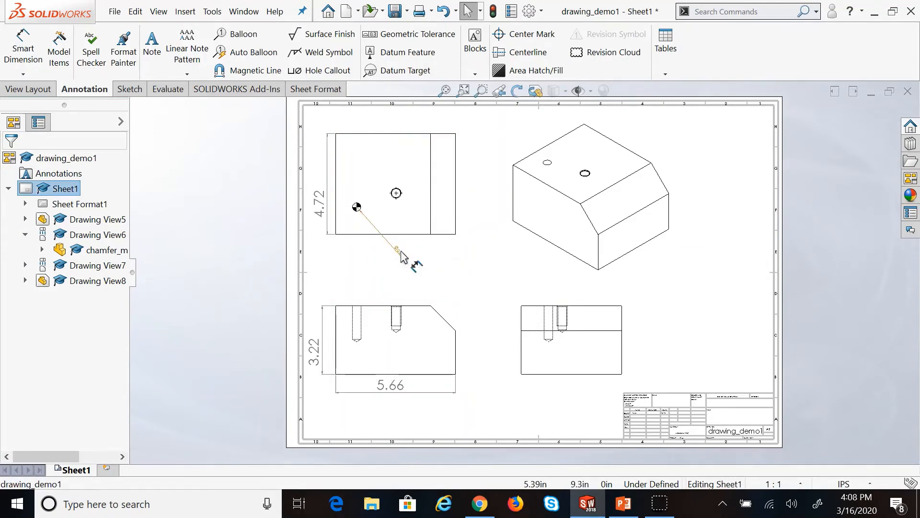
{"action": "left_click", "coordinate": [399, 250]}
{"action": "key", "text": "Delete"}
{"action": "left_click", "coordinate": [856, 504]}
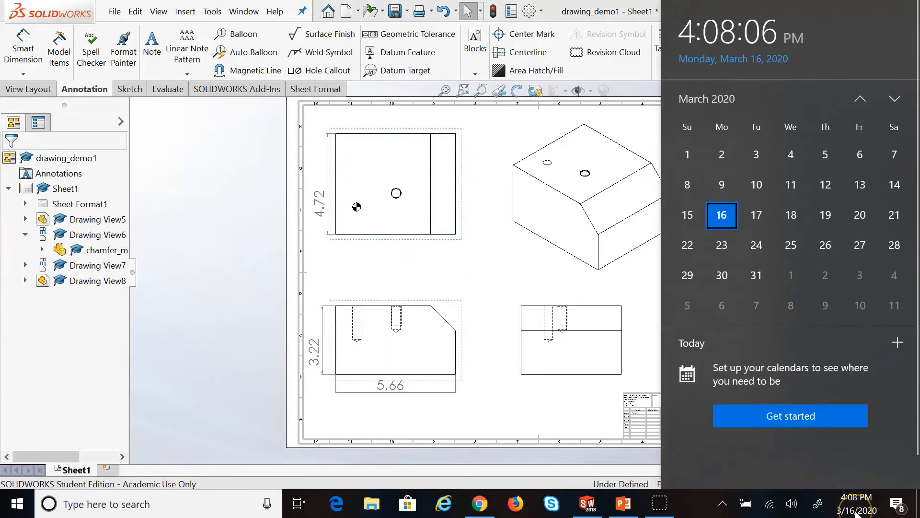
{"action": "left_click", "coordinate": [745, 504]}
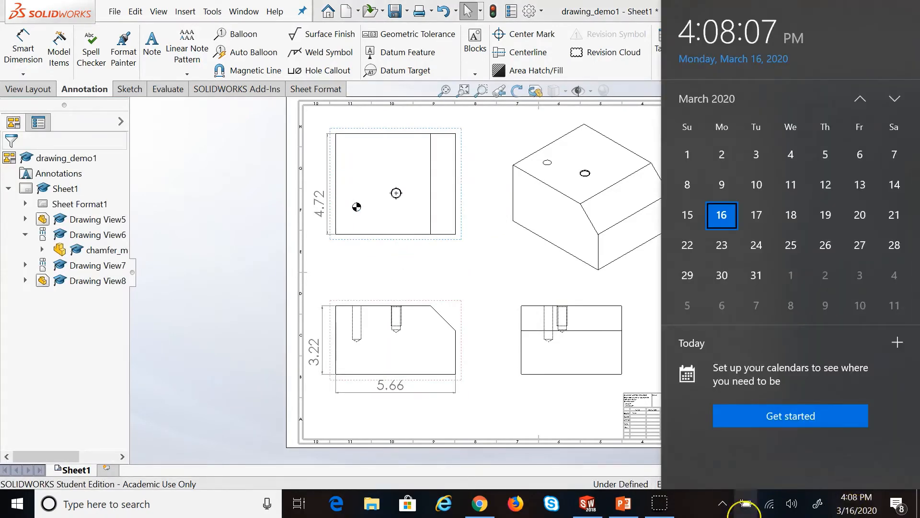
{"action": "left_click", "coordinate": [458, 254]}
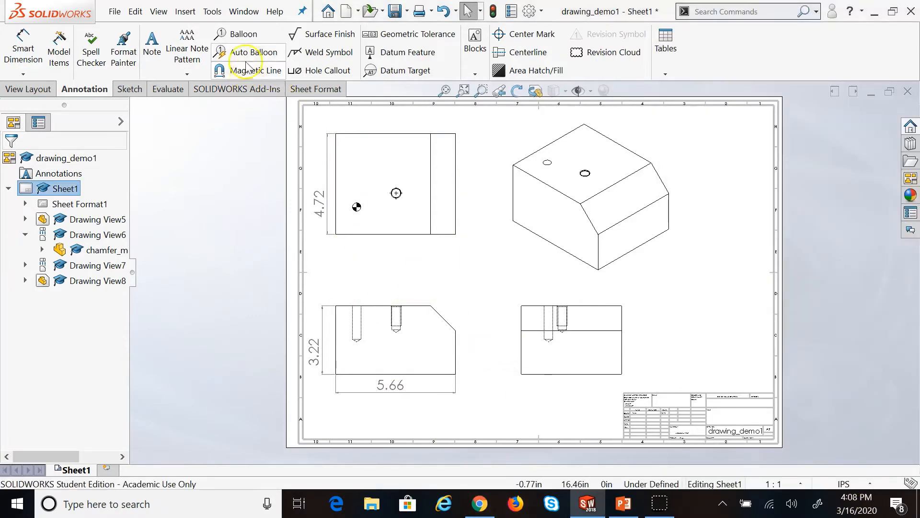
Set the document-wide dimension font height to 48 points in the document properties.
{"action": "left_click", "coordinate": [211, 11]}
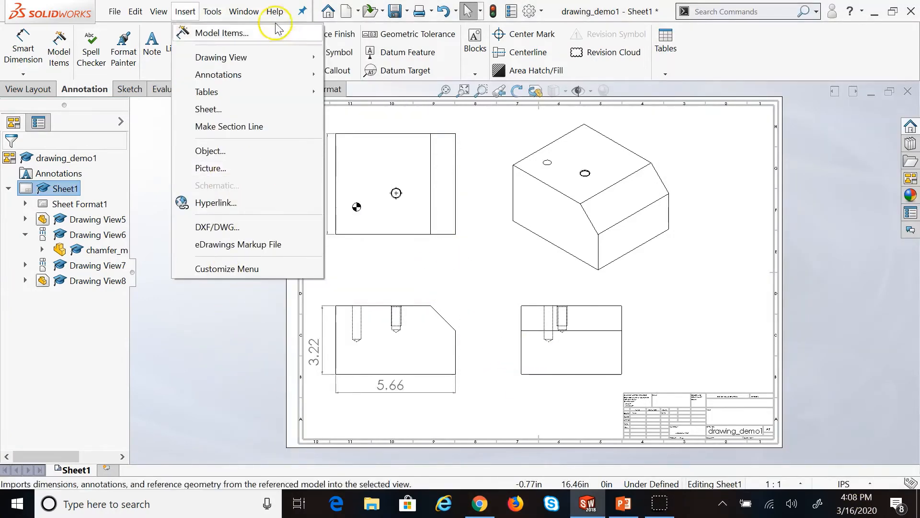
{"action": "left_click", "coordinate": [241, 424]}
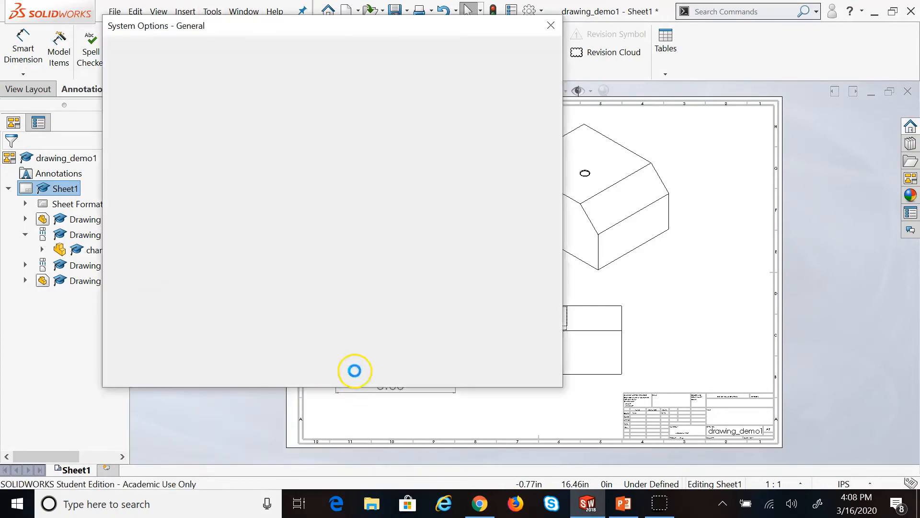
{"action": "left_click", "coordinate": [230, 55]}
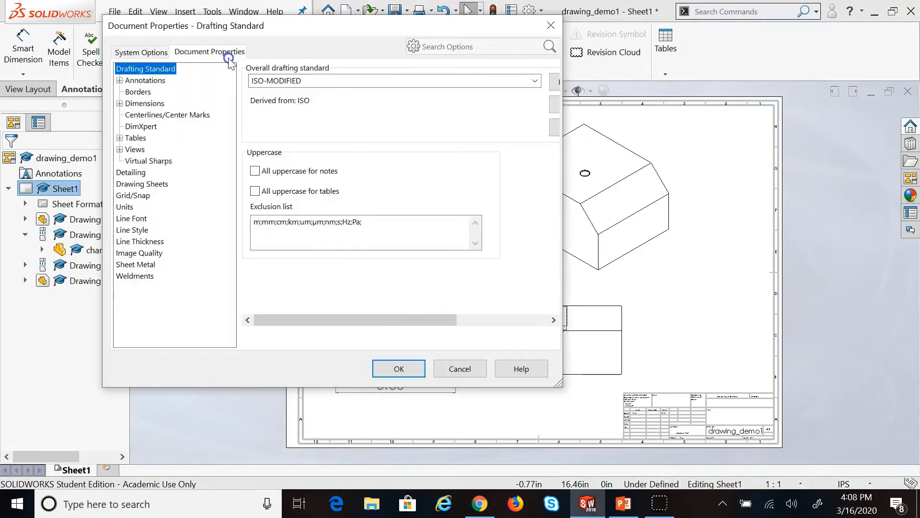
{"action": "left_click", "coordinate": [148, 105]}
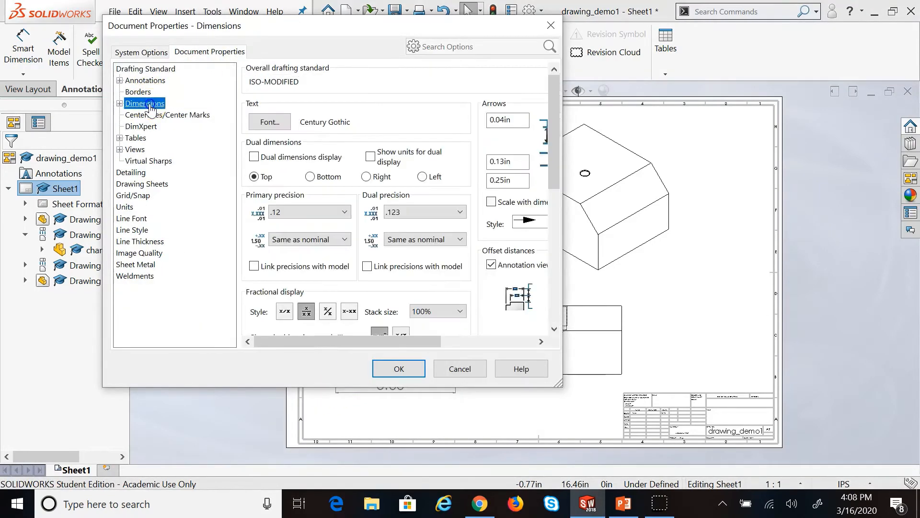
{"action": "left_click", "coordinate": [258, 128]}
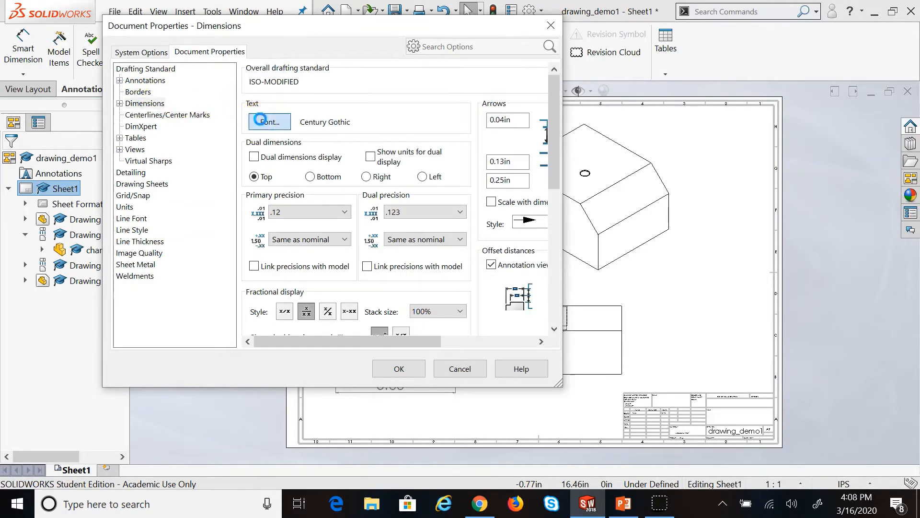
{"action": "left_click_drag", "start_coordinate": [434, 185], "coordinate": [434, 214]}
{"action": "left_click", "coordinate": [404, 190]}
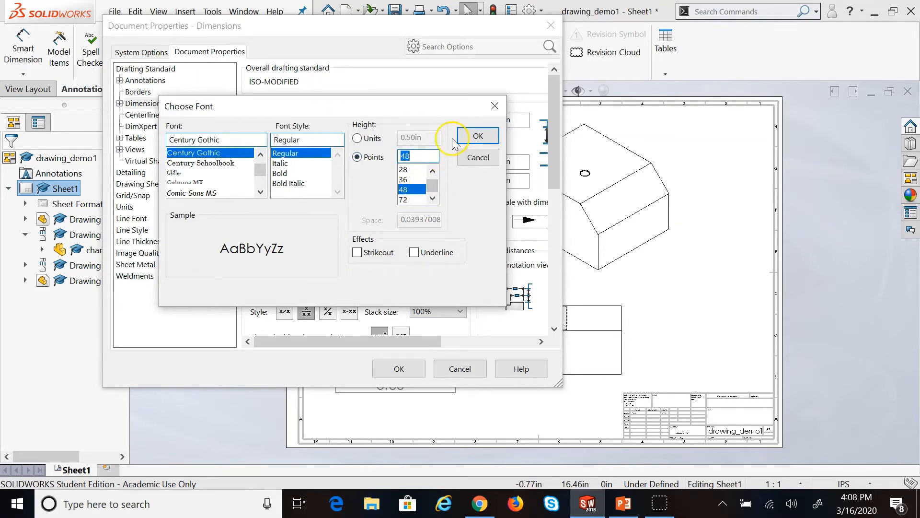
{"action": "left_click", "coordinate": [475, 138]}
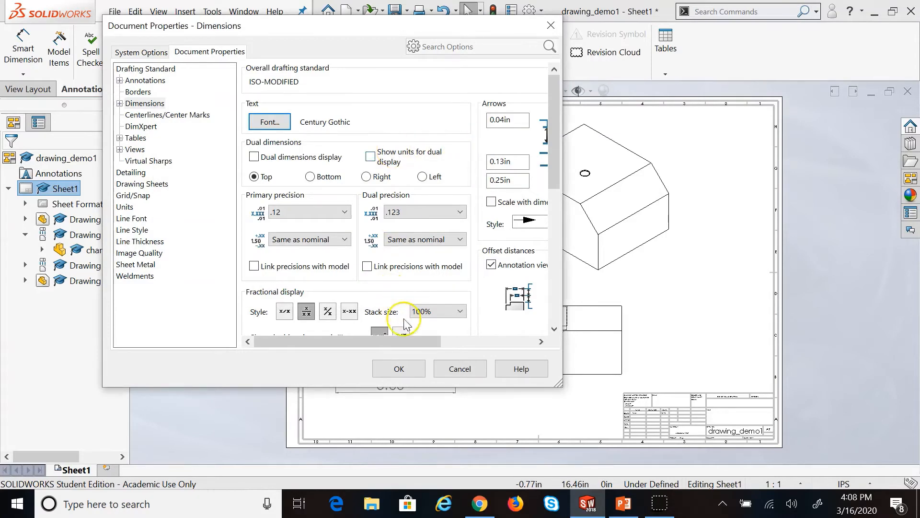
{"action": "left_click", "coordinate": [404, 368]}
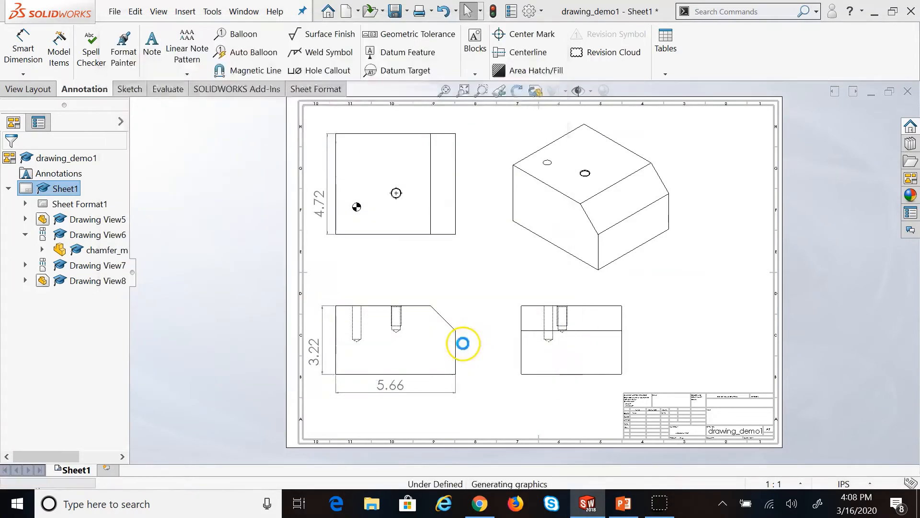
Add diameter dimensions to the plain and threaded holes in the top view, placing both texts below the part's bottom edge.
{"action": "left_click", "coordinate": [23, 53]}
{"action": "left_click", "coordinate": [358, 214]}
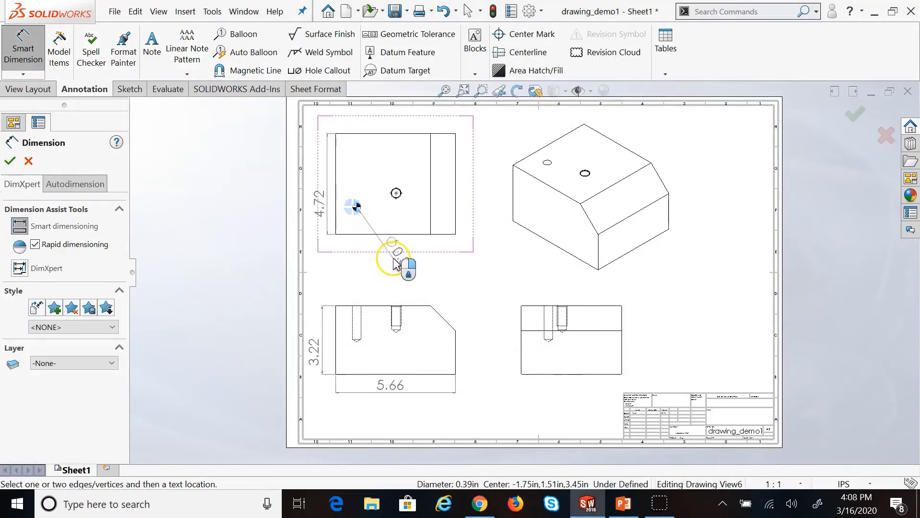
{"action": "left_click", "coordinate": [411, 265]}
{"action": "left_click", "coordinate": [403, 201]}
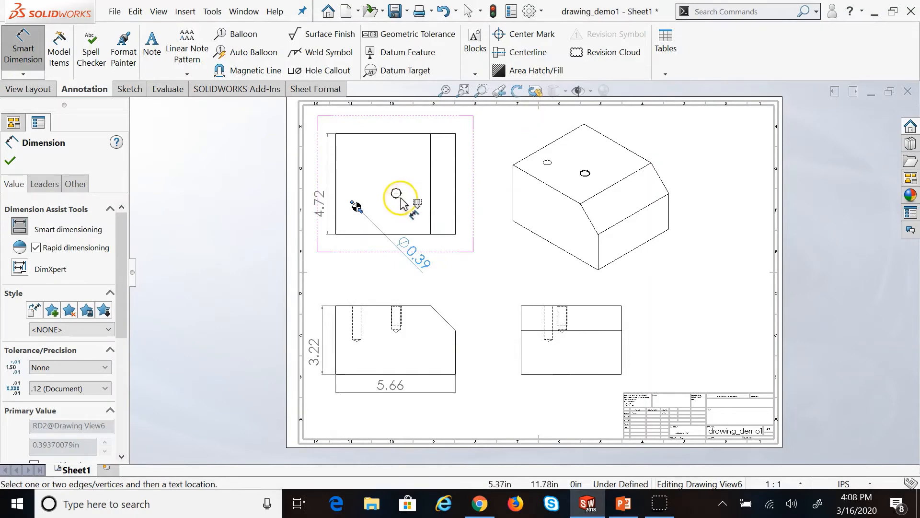
{"action": "left_click", "coordinate": [487, 278]}
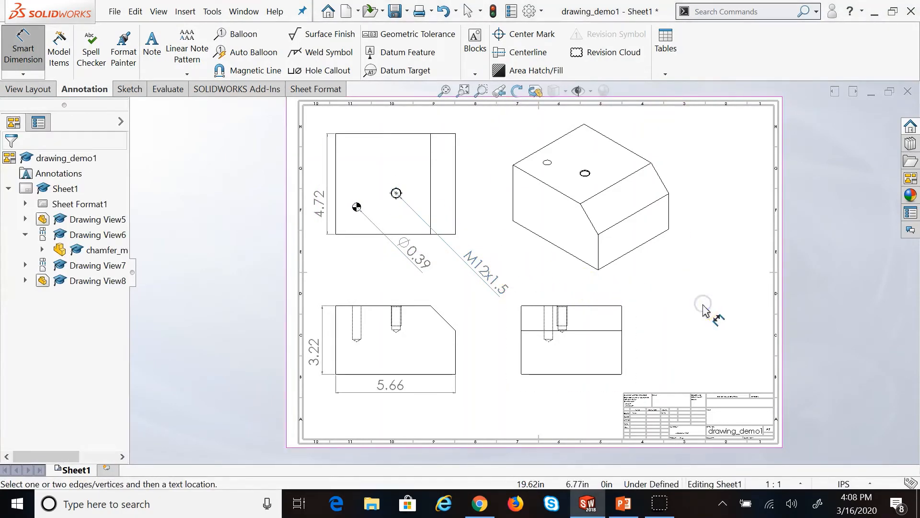
Delete the two hole dimensions from the top view.
{"action": "left_click", "coordinate": [488, 278]}
{"action": "key", "text": "Delete"}
{"action": "left_click", "coordinate": [421, 254]}
{"action": "key", "text": "Delete"}
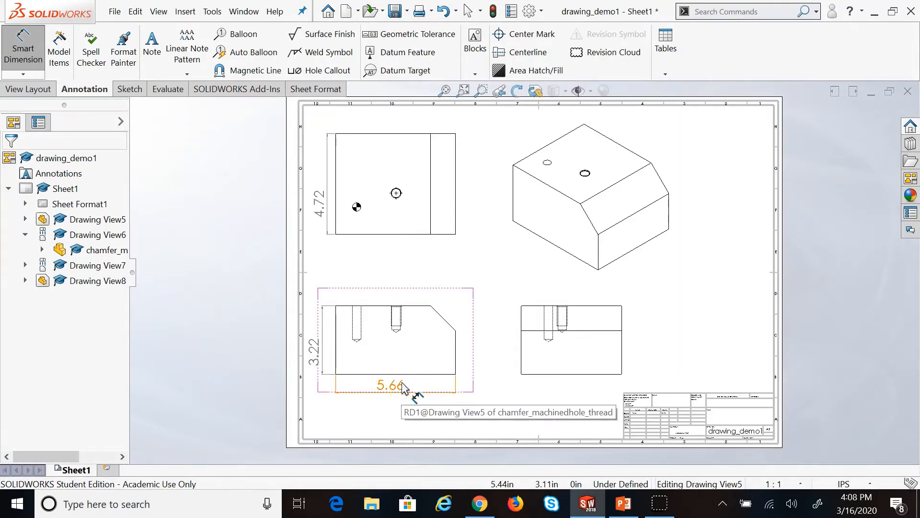
{"action": "left_click", "coordinate": [413, 419]}
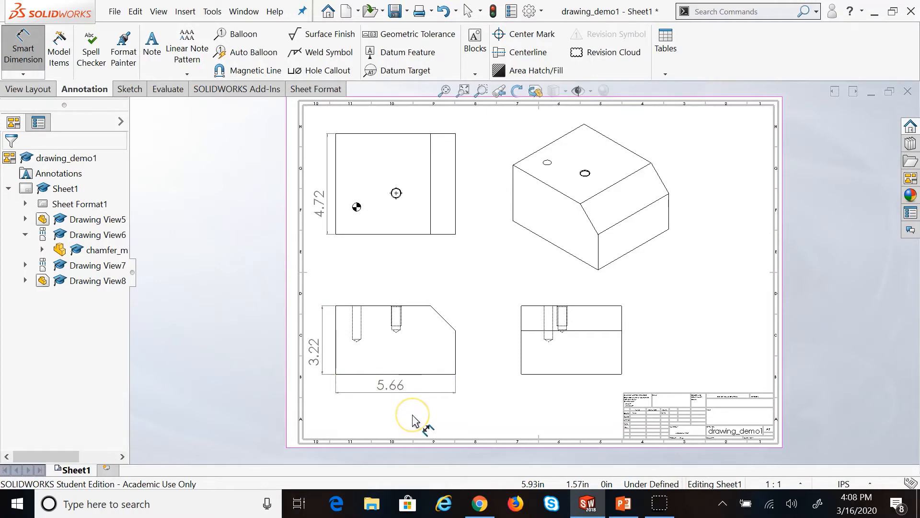
Set the unit precision of the front view's overall width dimension to three decimal places (.123).
{"action": "left_click", "coordinate": [395, 387]}
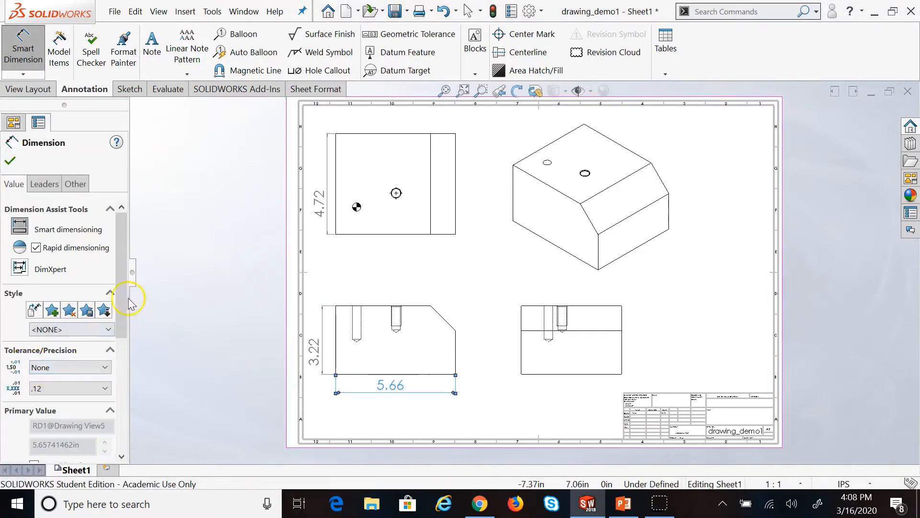
{"action": "scroll", "coordinate": [117, 310], "scroll_direction": "down", "scroll_amount": 3}
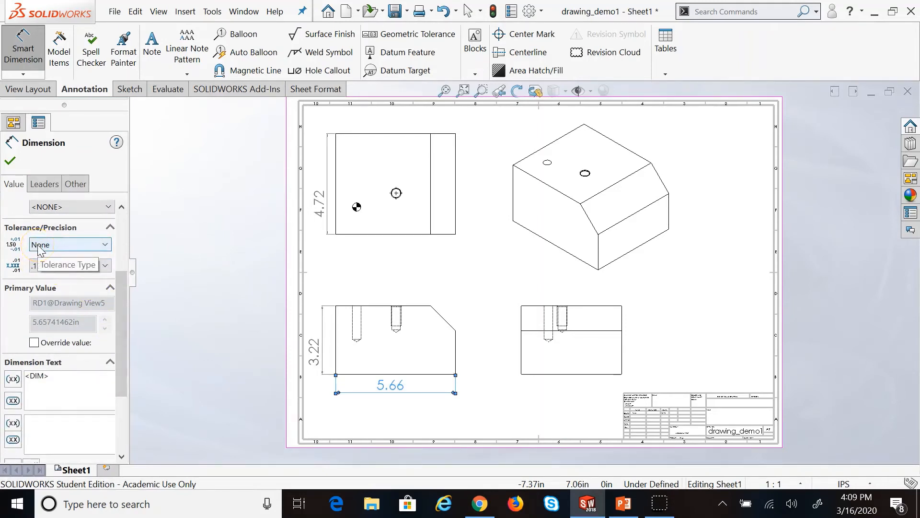
{"action": "left_click", "coordinate": [25, 270]}
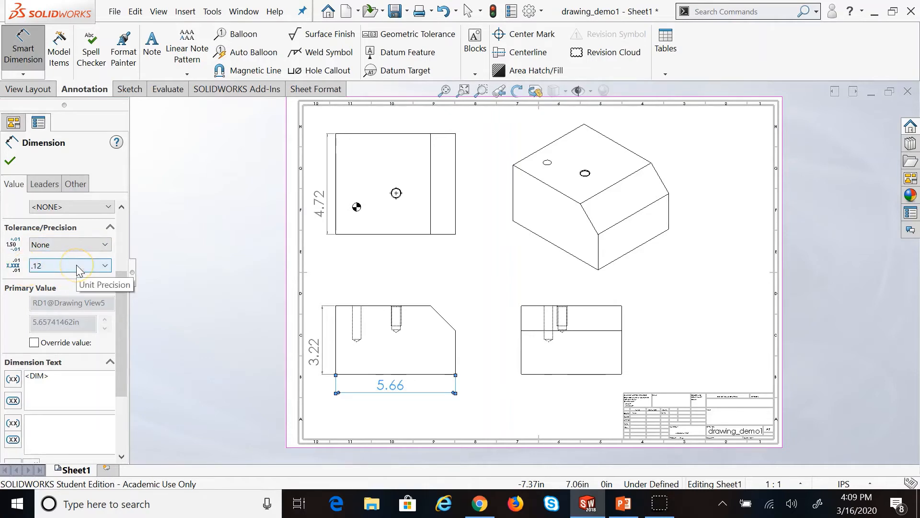
{"action": "left_click_drag", "start_coordinate": [76, 265], "coordinate": [51, 312]}
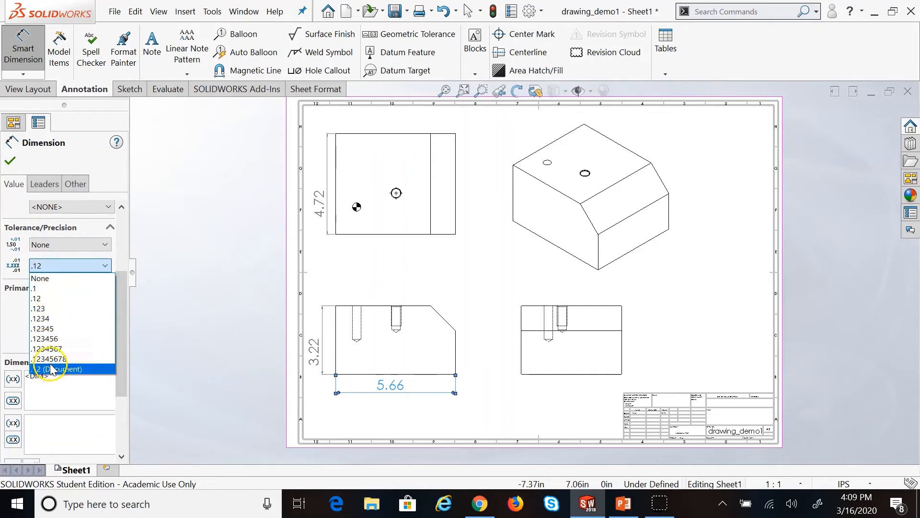
{"action": "left_click", "coordinate": [44, 308]}
{"action": "left_click", "coordinate": [10, 162]}
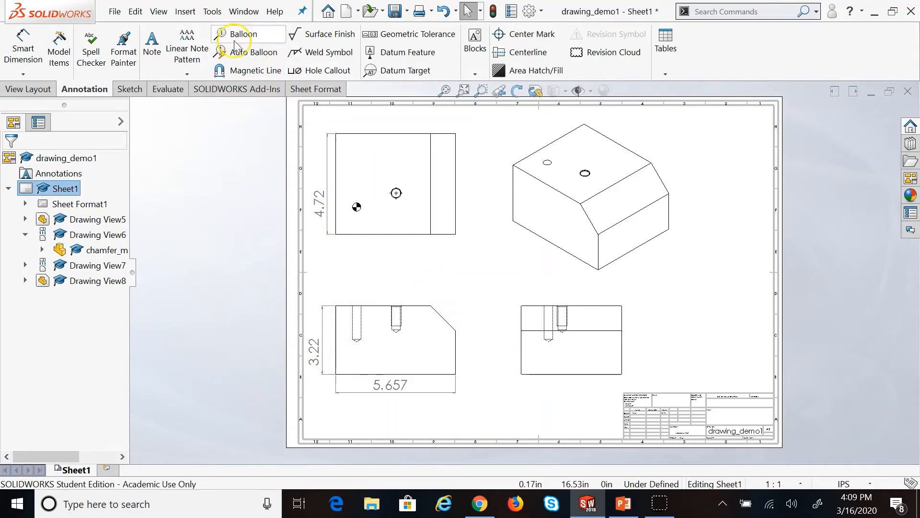
Set the document-wide primary precision for dimensions to three decimal places (.123) in the document properties.
{"action": "left_click", "coordinate": [212, 10]}
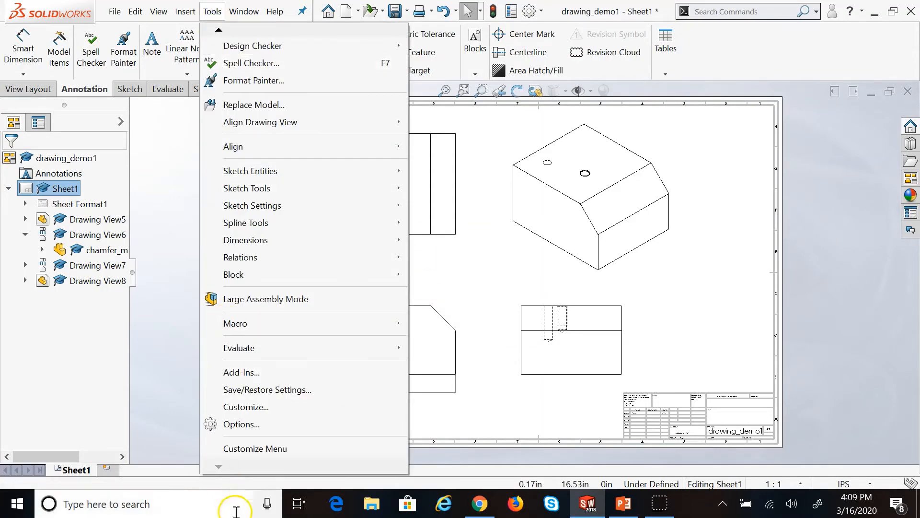
{"action": "left_click", "coordinate": [241, 425]}
{"action": "left_click", "coordinate": [218, 52]}
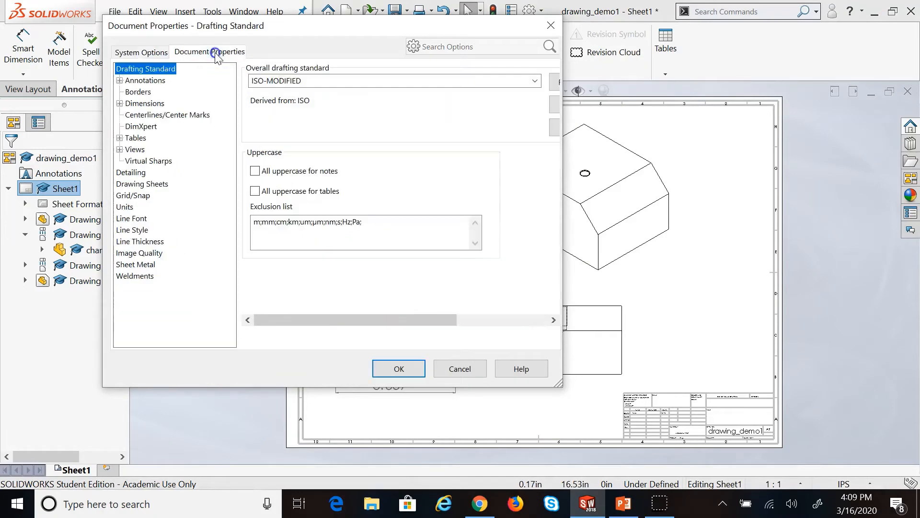
{"action": "left_click", "coordinate": [144, 104]}
{"action": "left_click", "coordinate": [309, 214]}
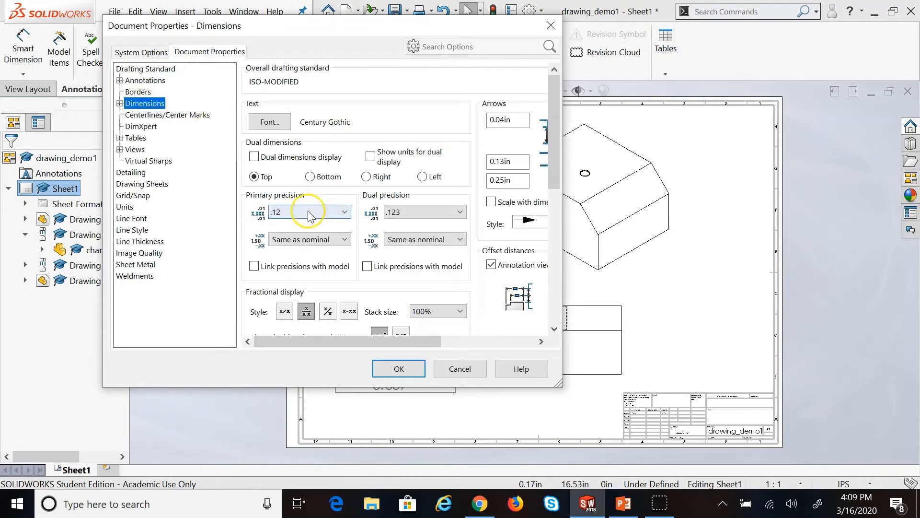
{"action": "left_click", "coordinate": [308, 211]}
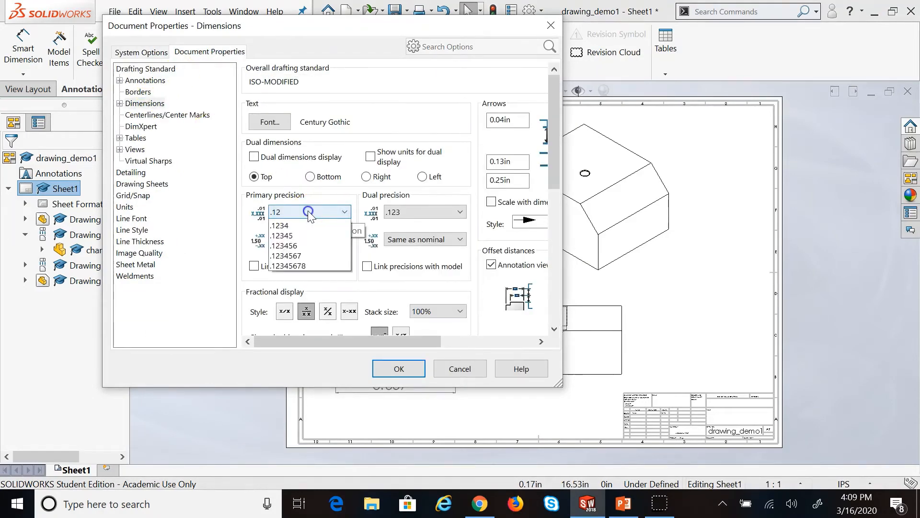
{"action": "left_click", "coordinate": [296, 253]}
{"action": "left_click", "coordinate": [402, 370]}
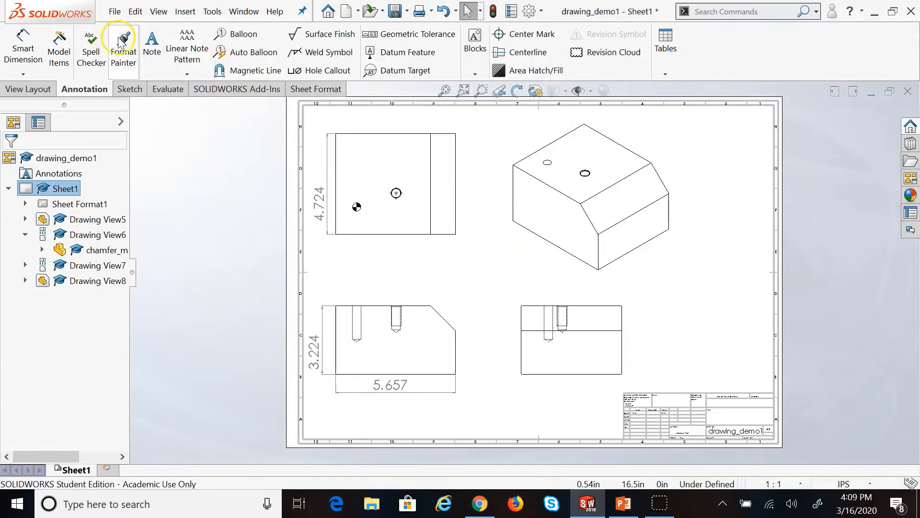
Add a diameter dimension to the plain hole in the top view, placing its text below the part's bottom edge.
{"action": "left_click", "coordinate": [23, 48]}
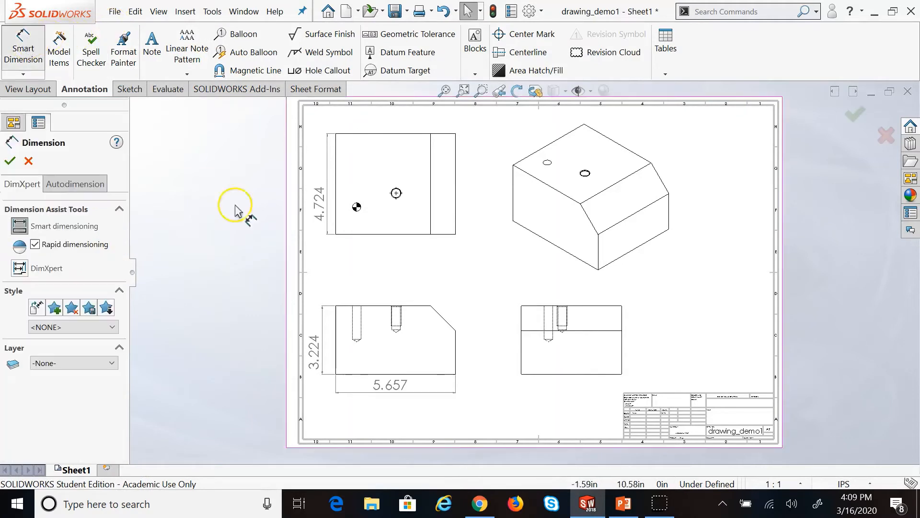
{"action": "left_click", "coordinate": [357, 211]}
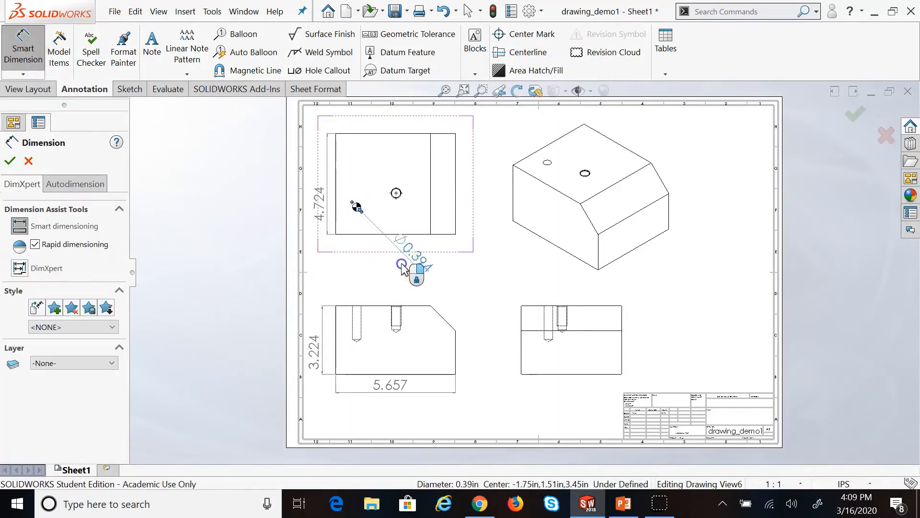
{"action": "left_click", "coordinate": [413, 262]}
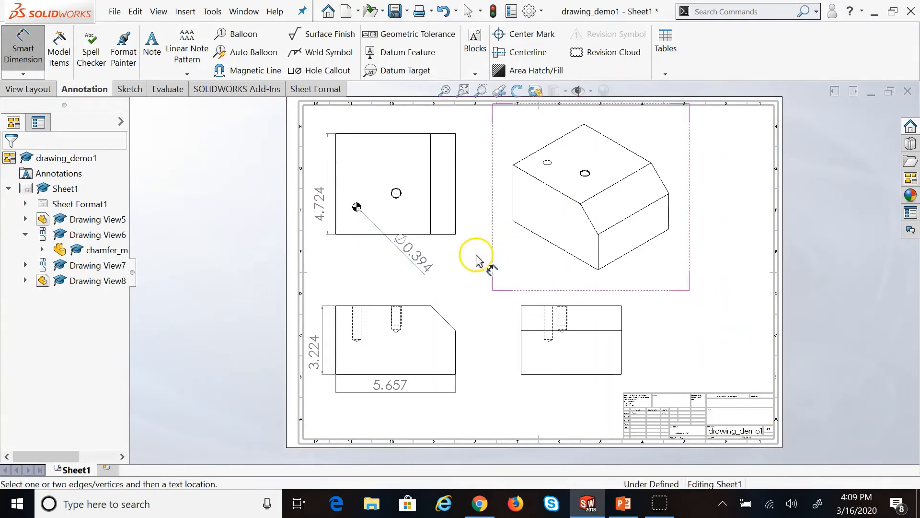
{"action": "left_click", "coordinate": [422, 283]}
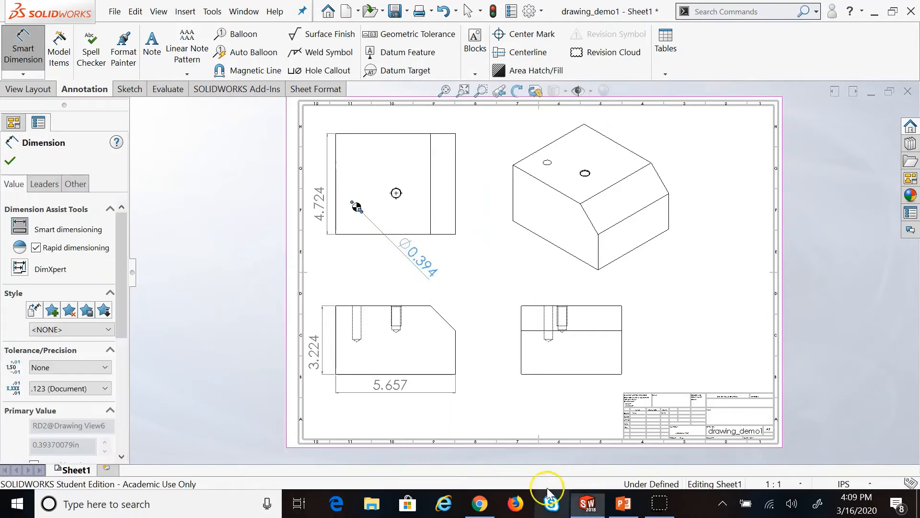
Switch to the Drawing presentation in PowerPoint and show slide 21 on the required views and drawing colors.
{"action": "left_click", "coordinate": [615, 505]}
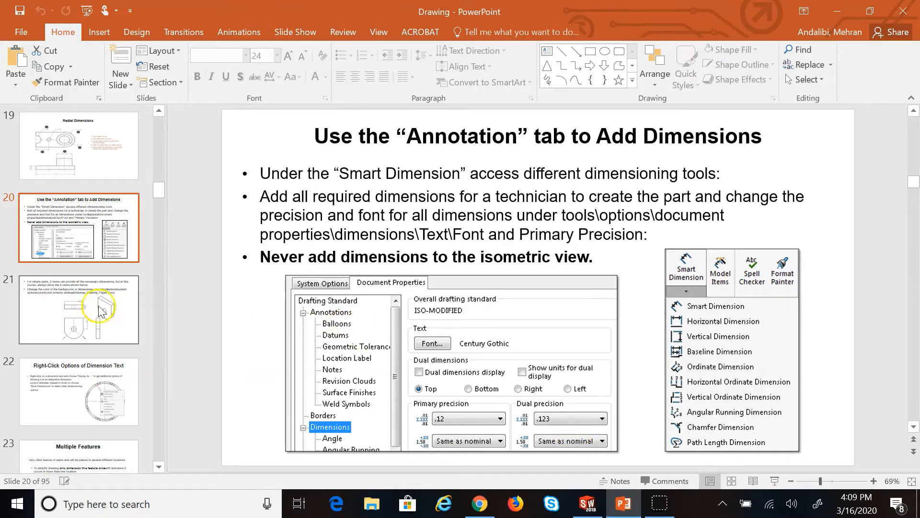
{"action": "left_click", "coordinate": [80, 304]}
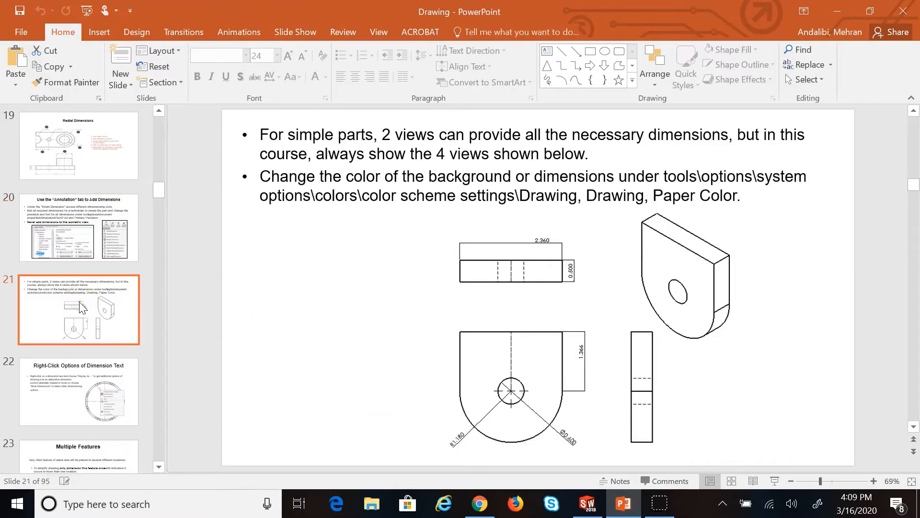
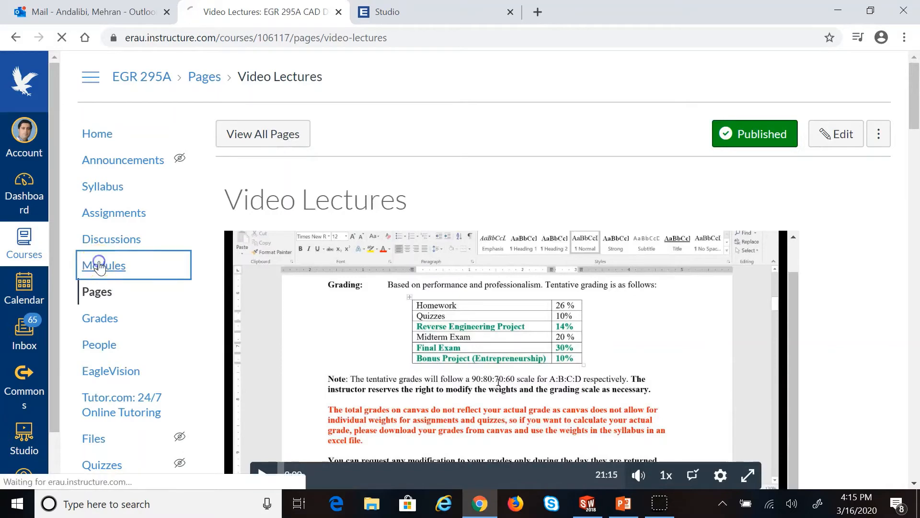
Look through the lecture and assignment files in the EGR 295A course modules, and open the Video Lectures page.
{"action": "scroll", "coordinate": [451, 270], "scroll_direction": "down", "scroll_amount": 13}
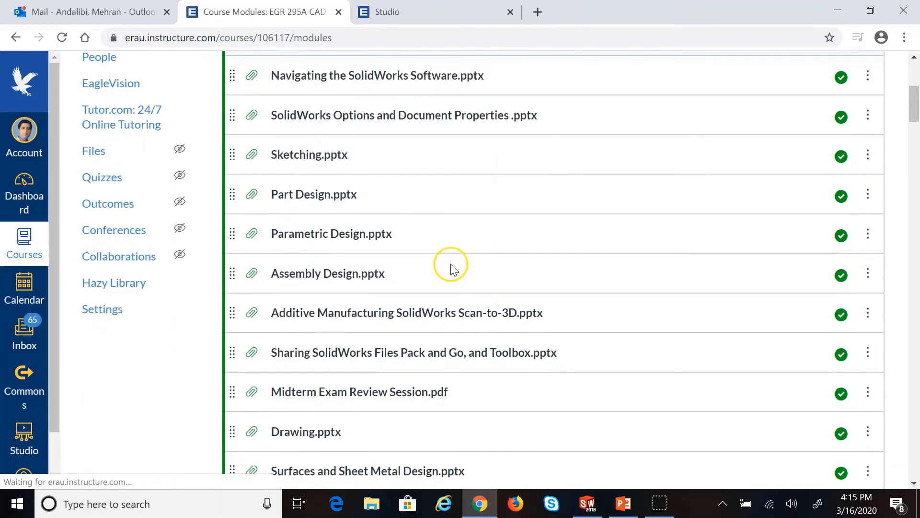
{"action": "scroll", "coordinate": [458, 265], "scroll_direction": "up", "scroll_amount": 15}
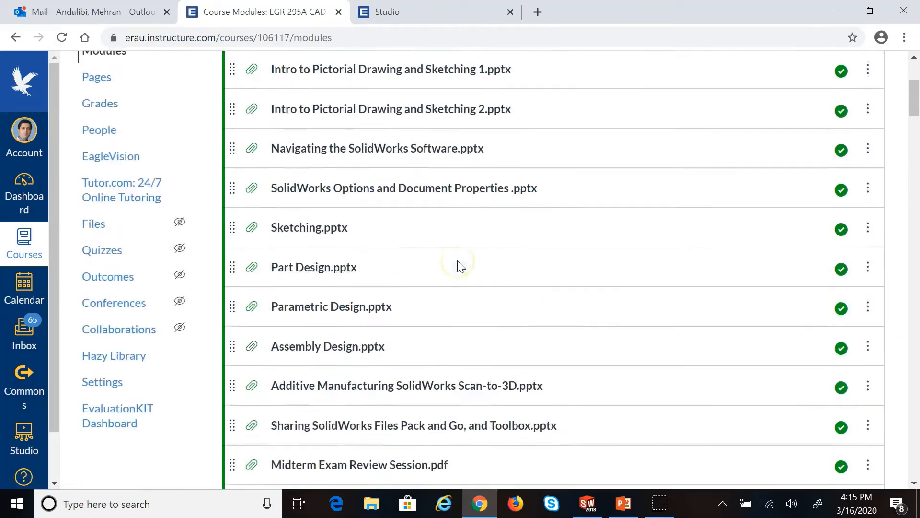
{"action": "scroll", "coordinate": [307, 211], "scroll_direction": "down", "scroll_amount": 14}
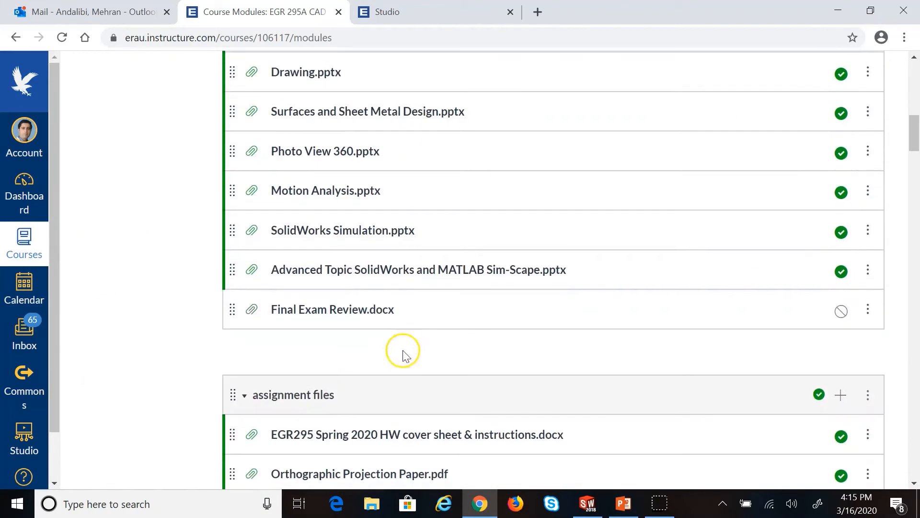
{"action": "scroll", "coordinate": [432, 307], "scroll_direction": "up", "scroll_amount": 14}
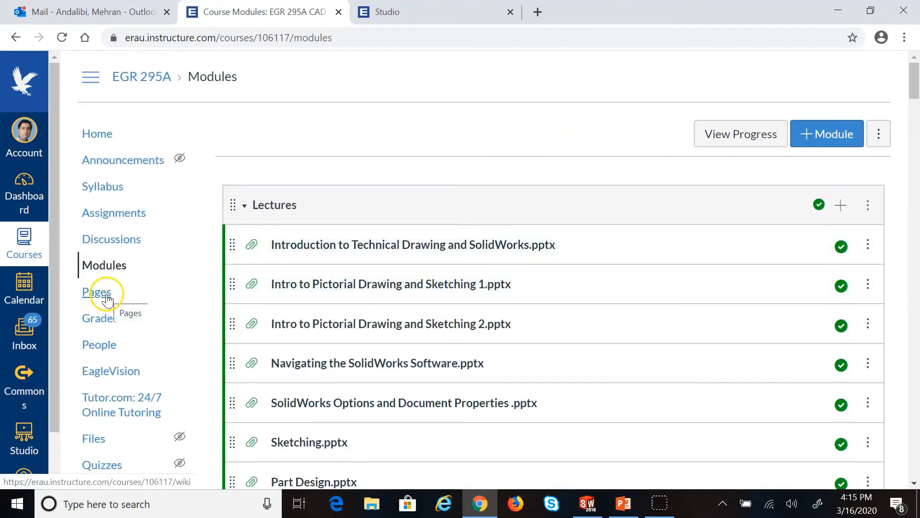
{"action": "left_click", "coordinate": [106, 297]}
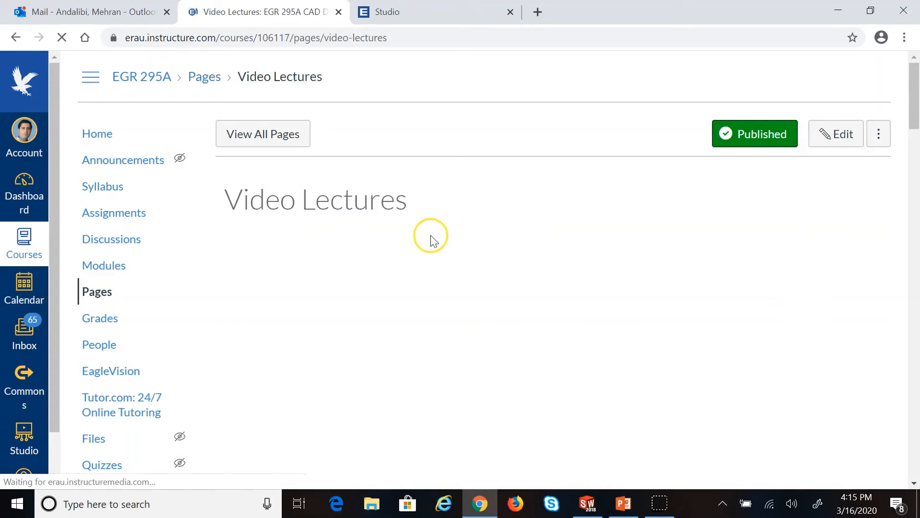
Look through the embedded lecture recordings on the course's Video Lectures page.
{"action": "scroll", "coordinate": [430, 240], "scroll_direction": "down", "scroll_amount": 3}
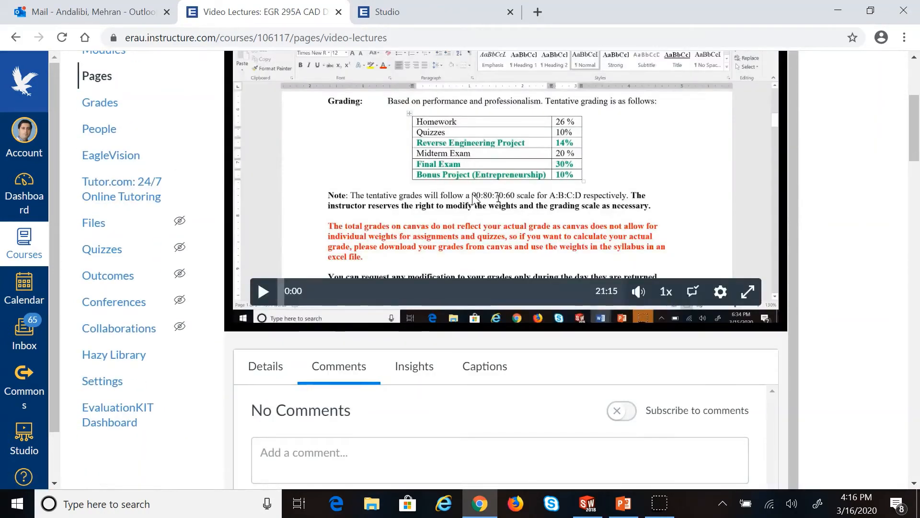
{"action": "scroll", "coordinate": [473, 198], "scroll_direction": "down", "scroll_amount": 1}
{"action": "scroll", "coordinate": [557, 259], "scroll_direction": "down", "scroll_amount": 7}
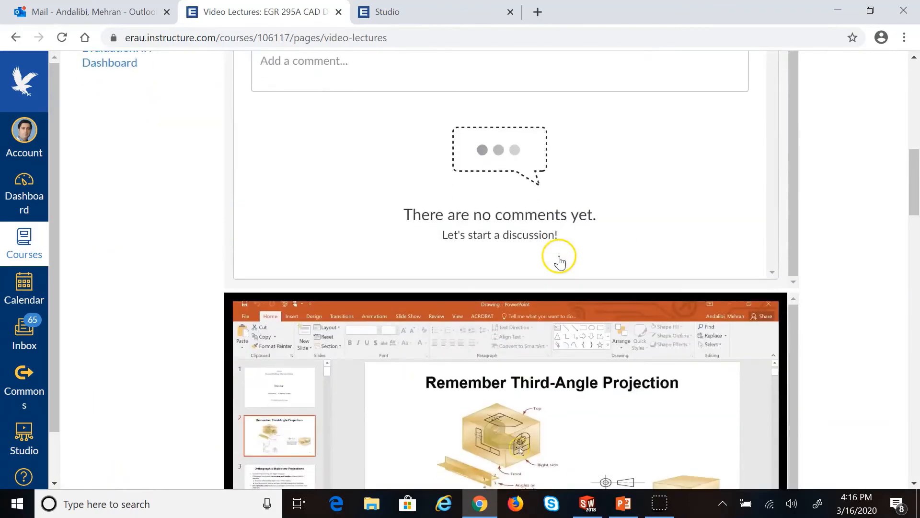
{"action": "scroll", "coordinate": [557, 258], "scroll_direction": "up", "scroll_amount": 5}
{"action": "scroll", "coordinate": [559, 259], "scroll_direction": "down", "scroll_amount": 2}
{"action": "scroll", "coordinate": [559, 259], "scroll_direction": "up", "scroll_amount": 6}
{"action": "scroll", "coordinate": [556, 257], "scroll_direction": "down", "scroll_amount": 7}
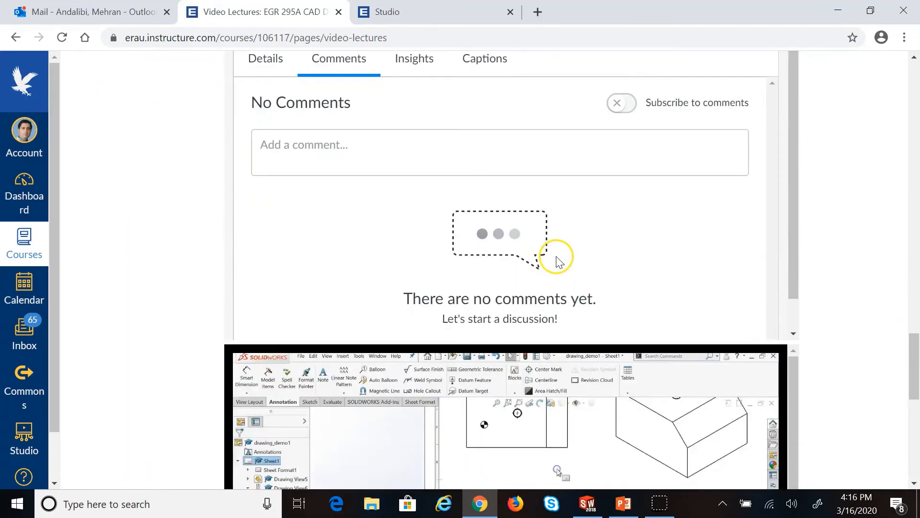
{"action": "scroll", "coordinate": [556, 257], "scroll_direction": "up", "scroll_amount": 6}
{"action": "scroll", "coordinate": [556, 259], "scroll_direction": "down", "scroll_amount": 3}
{"action": "scroll", "coordinate": [555, 259], "scroll_direction": "down", "scroll_amount": 6}
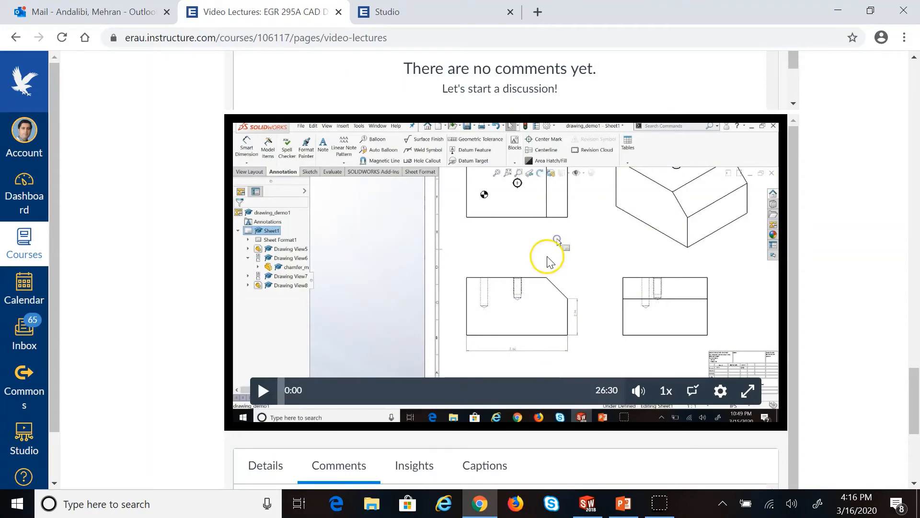
{"action": "scroll", "coordinate": [554, 315], "scroll_direction": "up", "scroll_amount": 20}
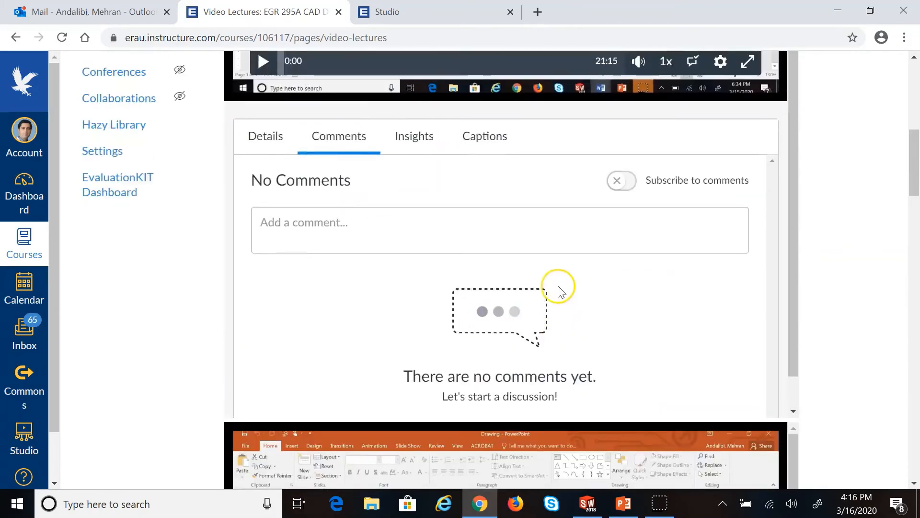
{"action": "scroll", "coordinate": [93, 221], "scroll_direction": "up", "scroll_amount": 7}
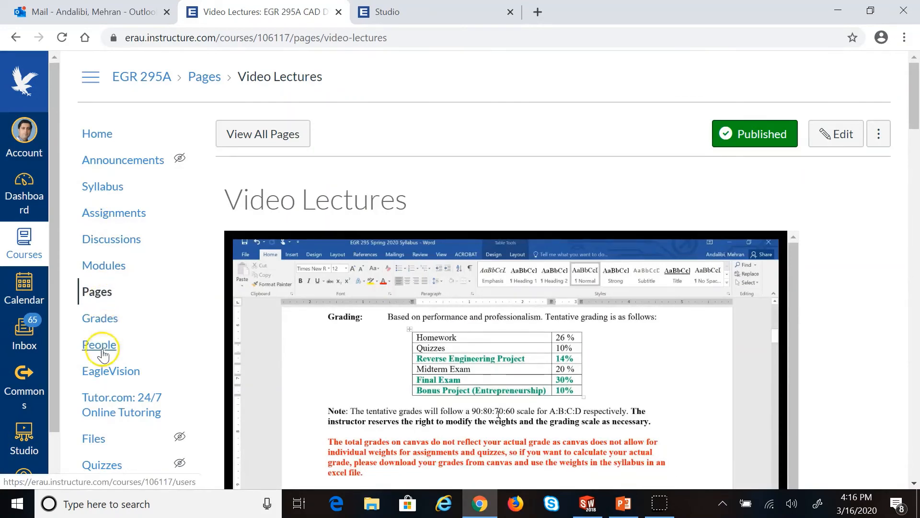
{"action": "scroll", "coordinate": [110, 359], "scroll_direction": "down", "scroll_amount": 1}
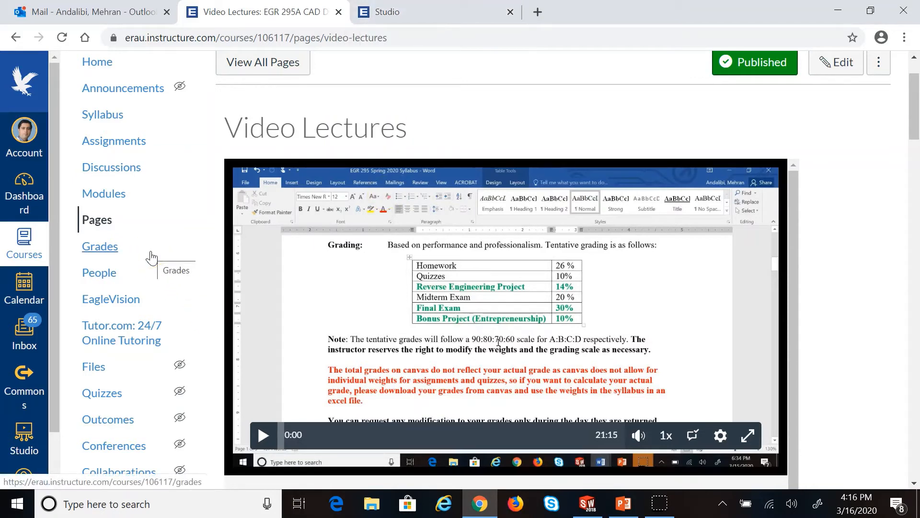
Download multiple_features.SLDPRT from the Demo Files section of the EGR 295A course modules.
{"action": "left_click", "coordinate": [115, 188]}
{"action": "scroll", "coordinate": [439, 230], "scroll_direction": "down", "scroll_amount": 20}
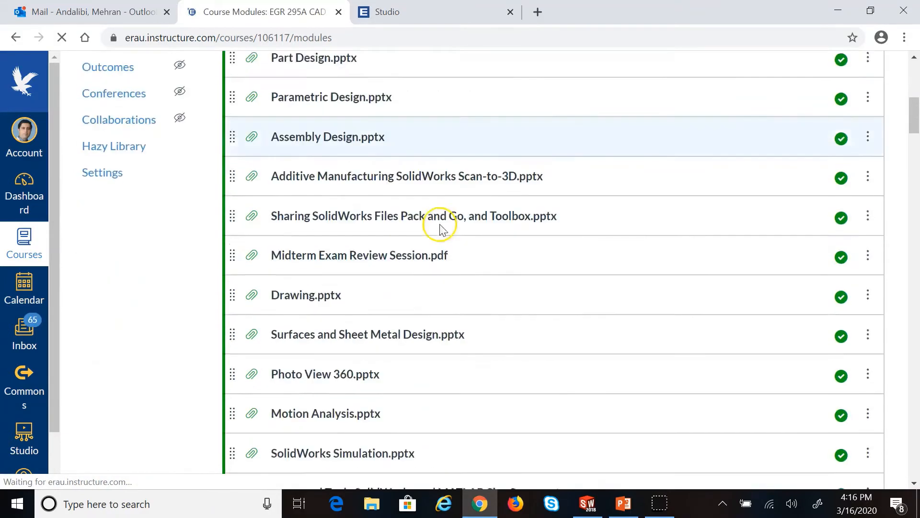
{"action": "scroll", "coordinate": [448, 230], "scroll_direction": "down", "scroll_amount": 15}
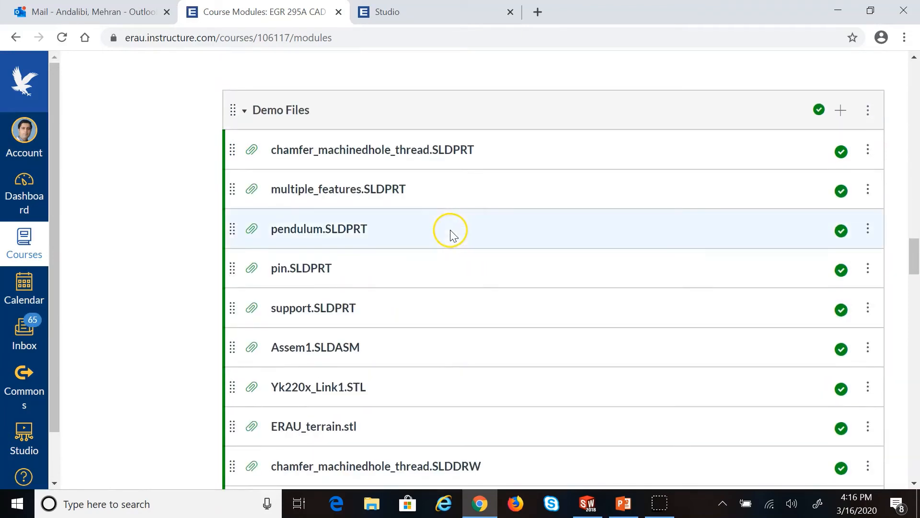
{"action": "left_click", "coordinate": [380, 191]}
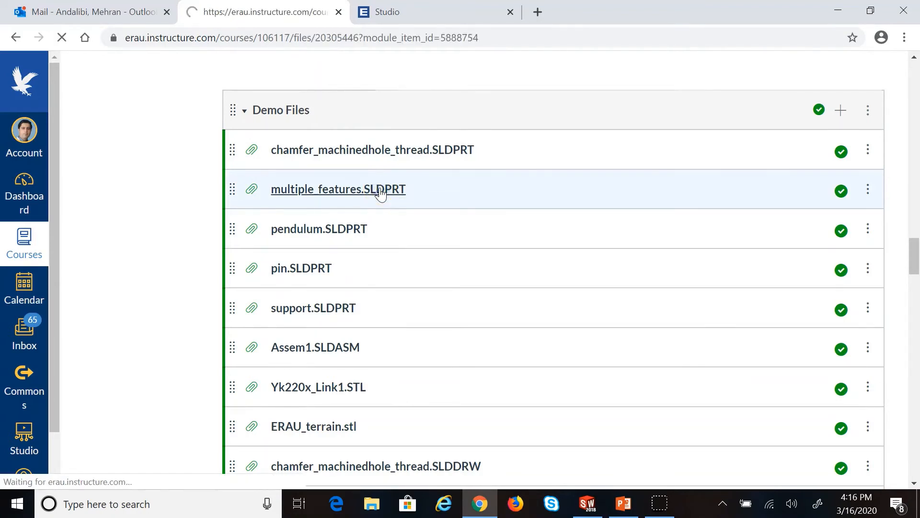
{"action": "left_click", "coordinate": [378, 181]}
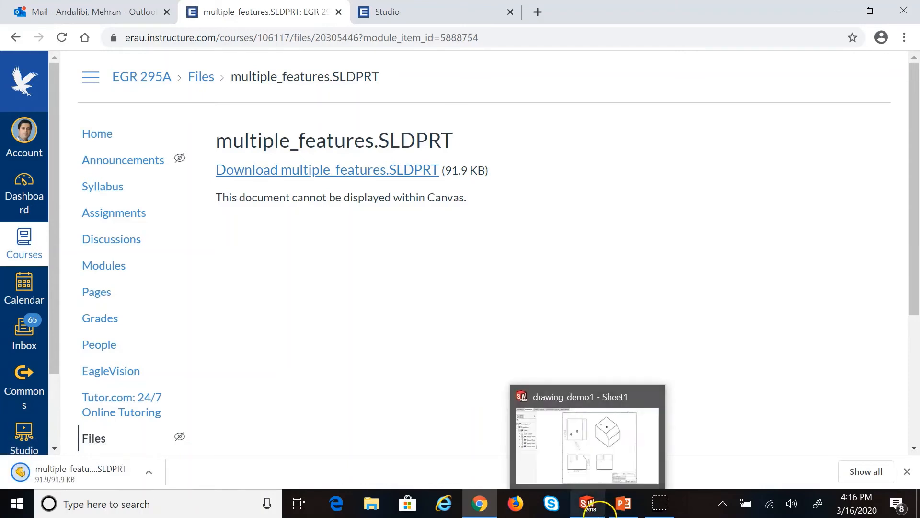
Switch to SOLIDWORKS, add a second sheet to drawing_demo1 and insert the standard three views of multiple_features on it.
{"action": "left_click", "coordinate": [599, 515]}
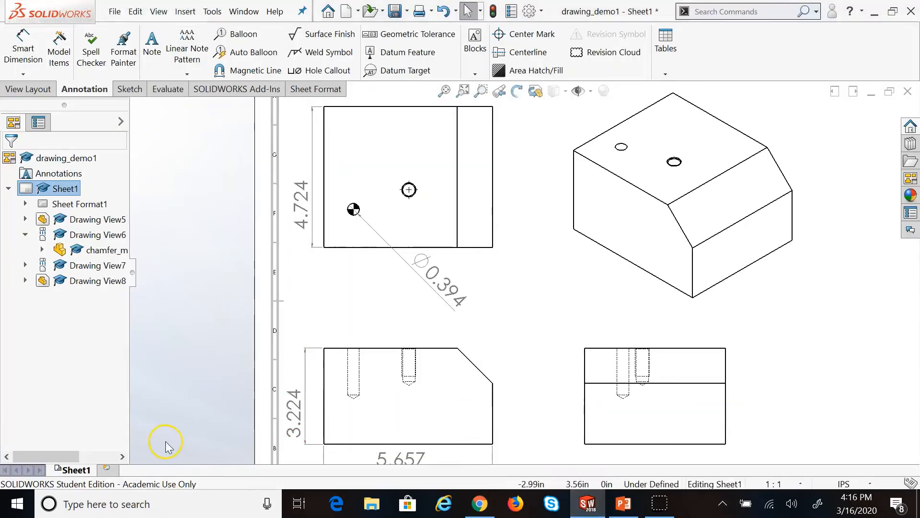
{"action": "left_click", "coordinate": [106, 469]}
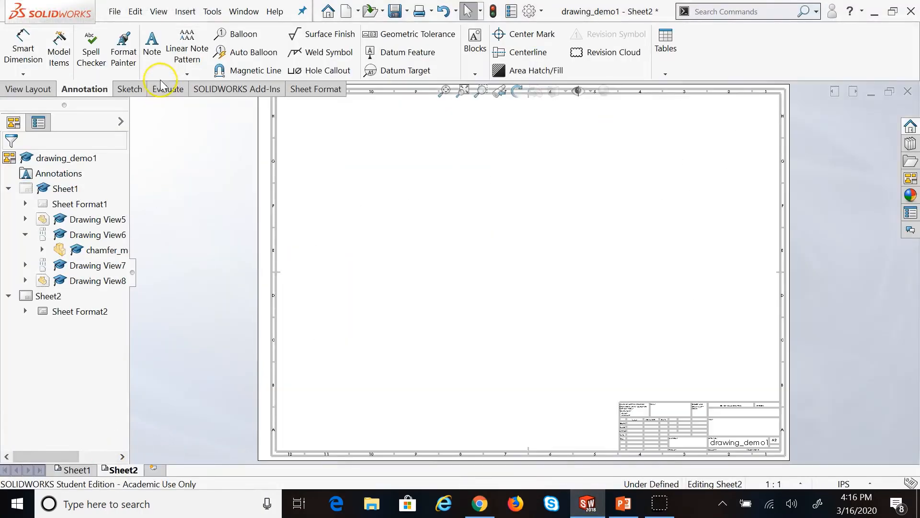
{"action": "left_click", "coordinate": [30, 89]}
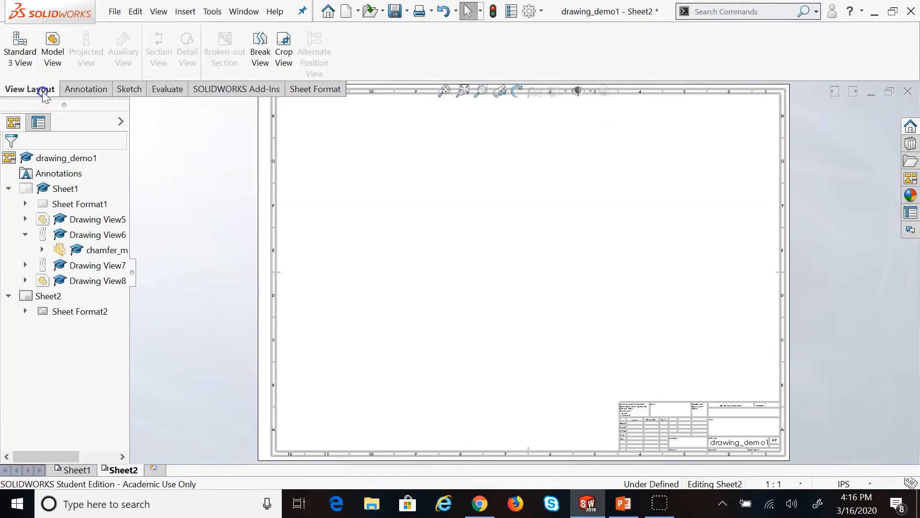
{"action": "left_click", "coordinate": [24, 48]}
{"action": "left_click", "coordinate": [68, 276]}
{"action": "left_click", "coordinate": [63, 309]}
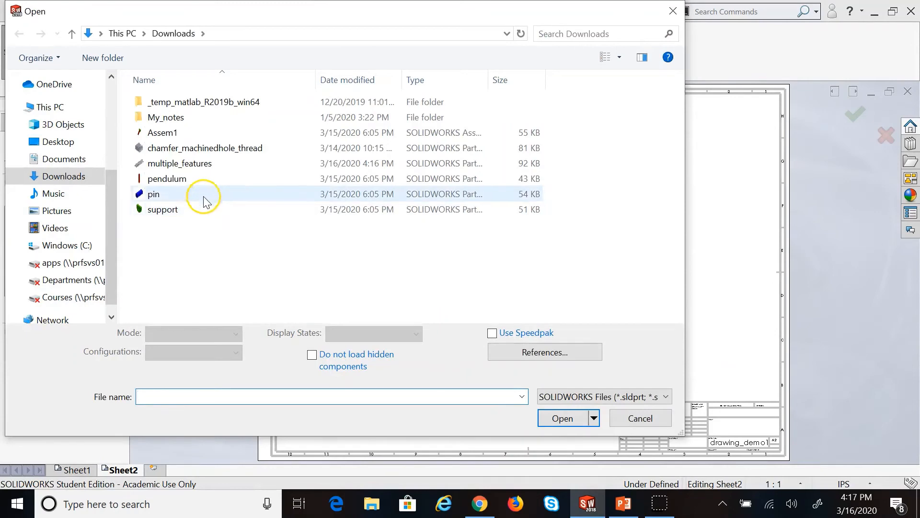
{"action": "left_click", "coordinate": [205, 163]}
{"action": "left_click", "coordinate": [556, 415]}
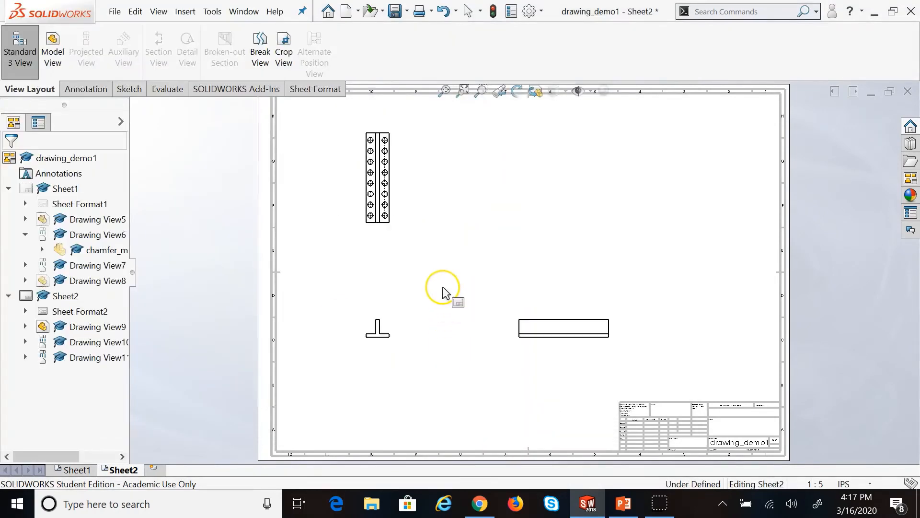
Add a diameter dimension to the top hole of the left column in the top view, placing its text left of the part.
{"action": "left_click", "coordinate": [359, 174]}
{"action": "scroll", "coordinate": [356, 161], "scroll_direction": "up", "scroll_amount": 2}
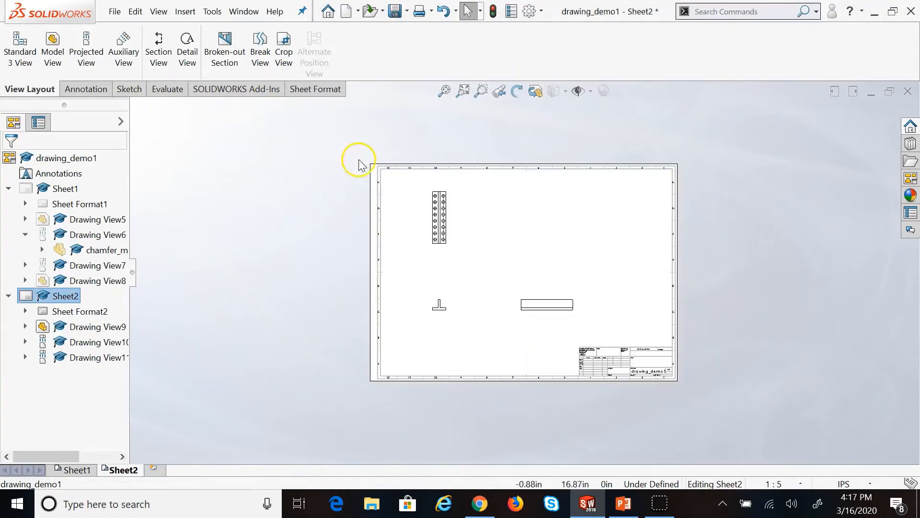
{"action": "scroll", "coordinate": [448, 206], "scroll_direction": "down", "scroll_amount": 2}
{"action": "scroll", "coordinate": [456, 171], "scroll_direction": "down", "scroll_amount": 1}
{"action": "scroll", "coordinate": [558, 426], "scroll_direction": "down", "scroll_amount": 3}
{"action": "scroll", "coordinate": [557, 426], "scroll_direction": "down", "scroll_amount": 2}
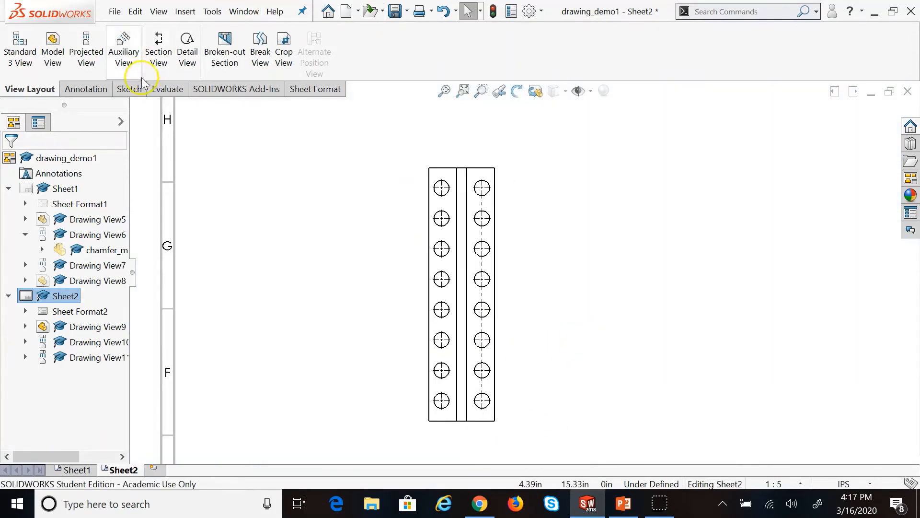
{"action": "left_click", "coordinate": [105, 90]}
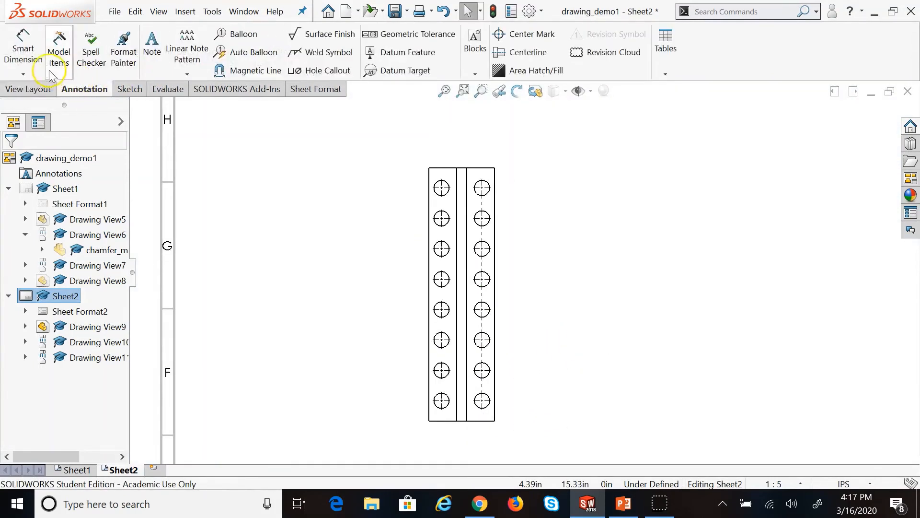
{"action": "left_click", "coordinate": [6, 54]}
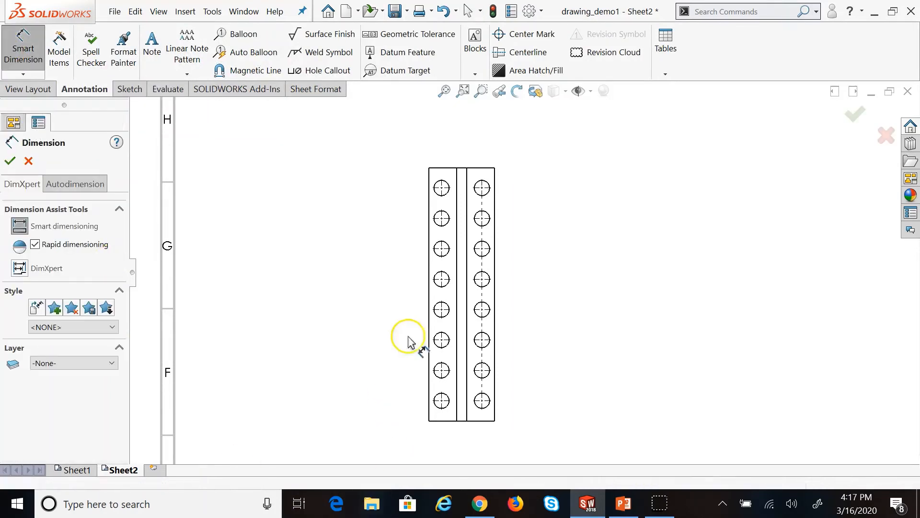
{"action": "scroll", "coordinate": [436, 173], "scroll_direction": "down", "scroll_amount": 3}
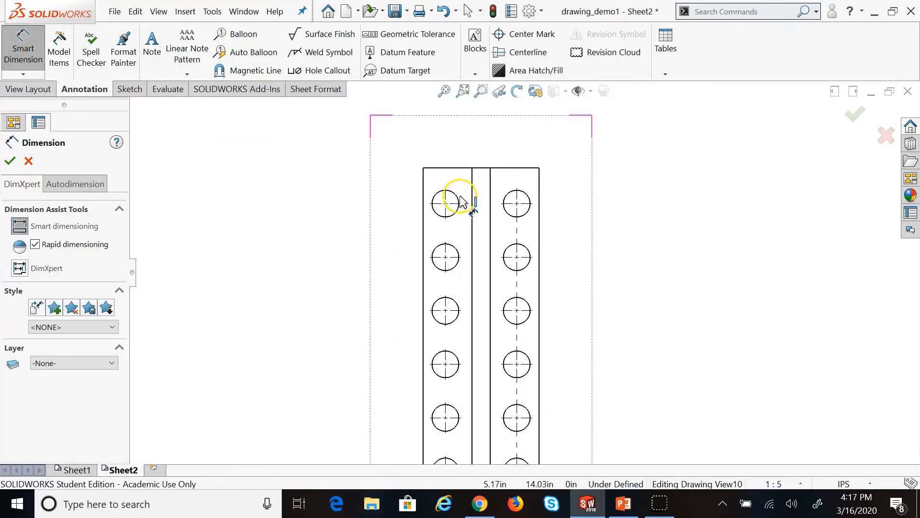
{"action": "left_click", "coordinate": [439, 211]}
{"action": "scroll", "coordinate": [269, 281], "scroll_direction": "up", "scroll_amount": 3}
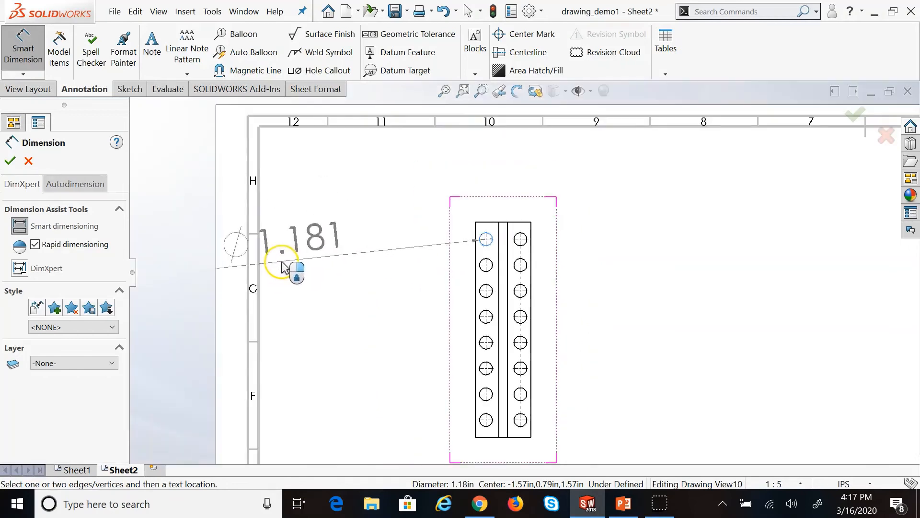
{"action": "left_click", "coordinate": [371, 268]}
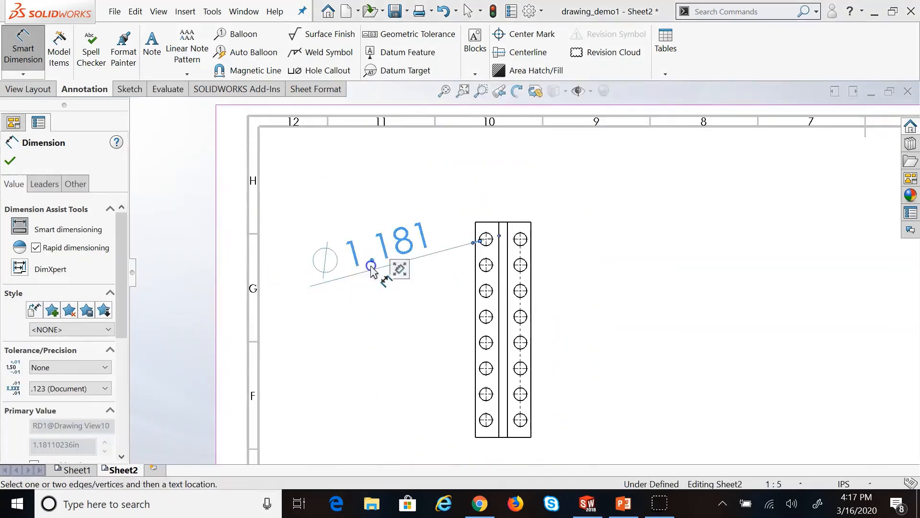
Override the document font for the hole diameter dimension and set its font height to 28 points.
{"action": "left_click", "coordinate": [76, 184]}
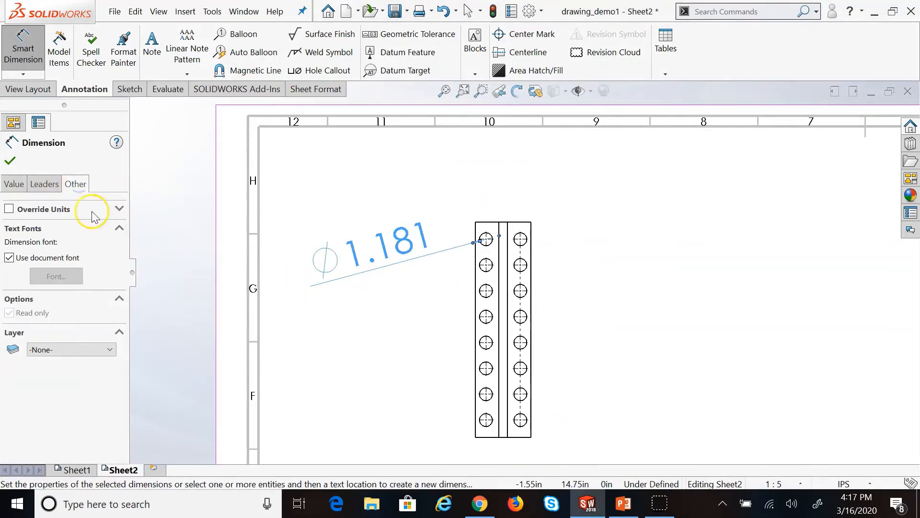
{"action": "left_click", "coordinate": [9, 258]}
{"action": "left_click", "coordinate": [56, 276]}
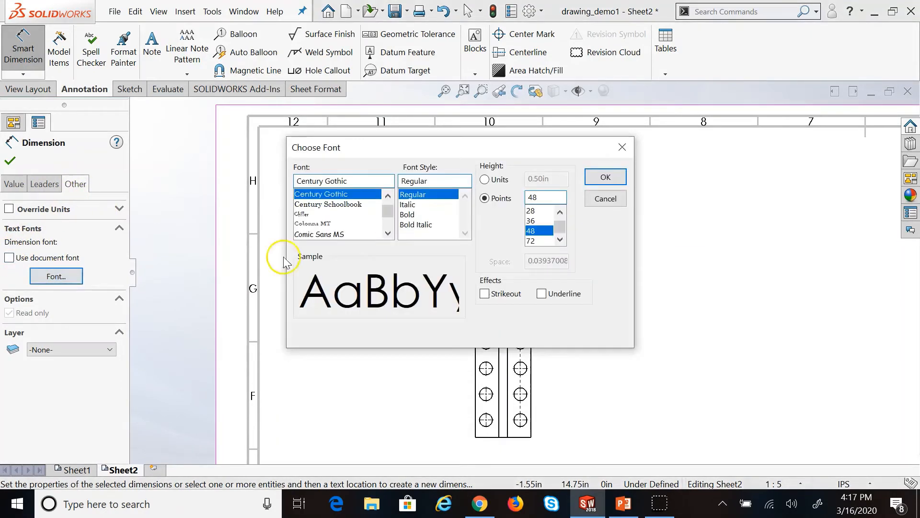
{"action": "left_click", "coordinate": [531, 221]}
{"action": "left_click", "coordinate": [550, 212]}
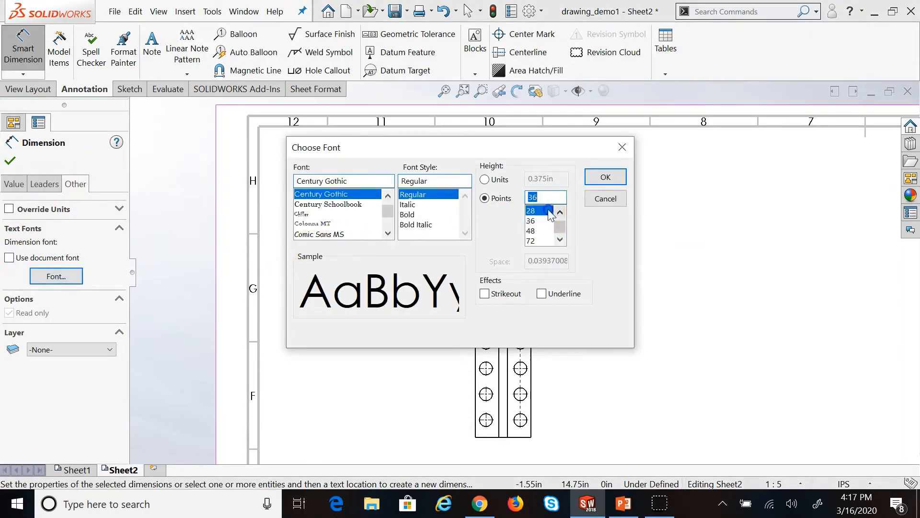
{"action": "left_click", "coordinate": [596, 180]}
{"action": "left_click", "coordinate": [404, 208]}
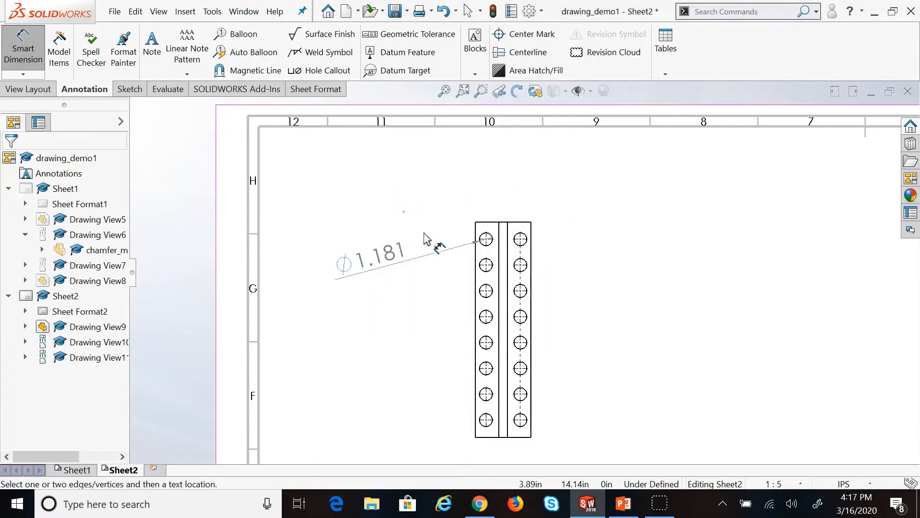
Try adding separate diameter dimensions to the second and third holes of the left column in the top view.
{"action": "scroll", "coordinate": [438, 241], "scroll_direction": "down", "scroll_amount": 1}
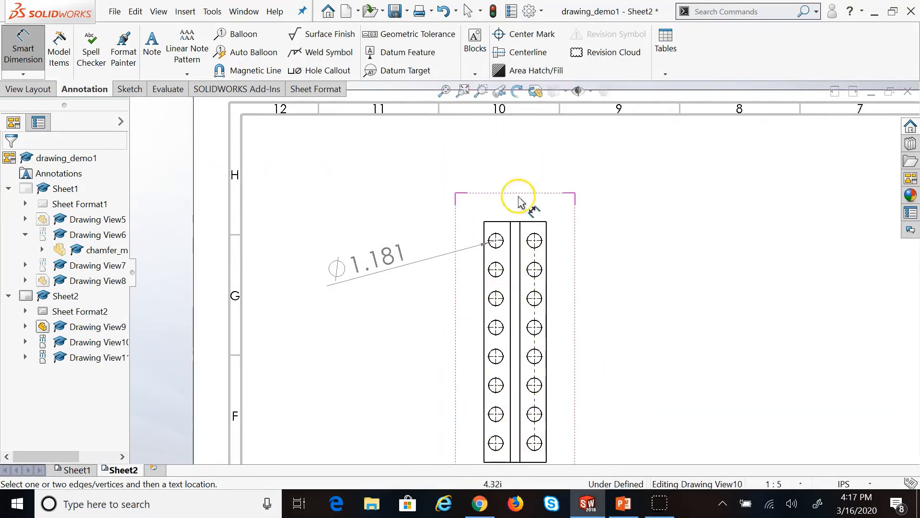
{"action": "left_click", "coordinate": [494, 276]}
{"action": "left_click", "coordinate": [436, 298]}
{"action": "left_click", "coordinate": [496, 300]}
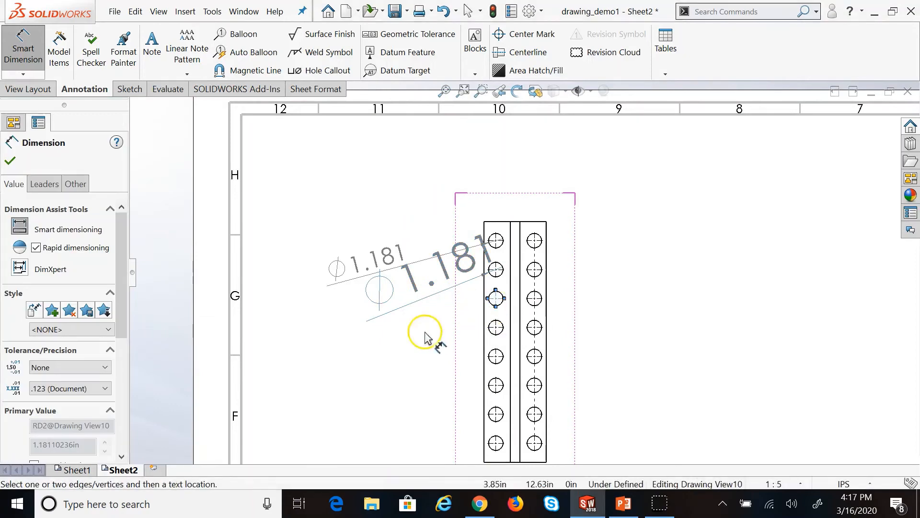
{"action": "left_click", "coordinate": [428, 336]}
{"action": "left_click", "coordinate": [489, 306]}
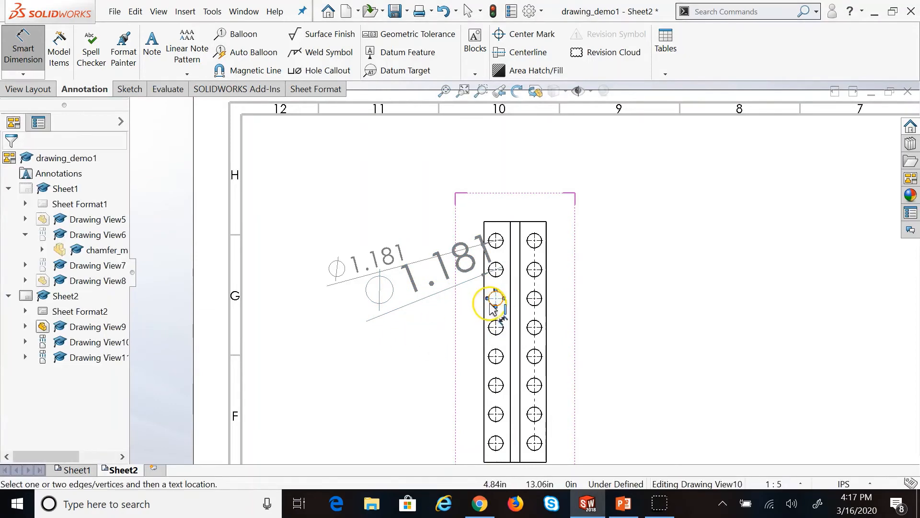
{"action": "left_click", "coordinate": [371, 358]}
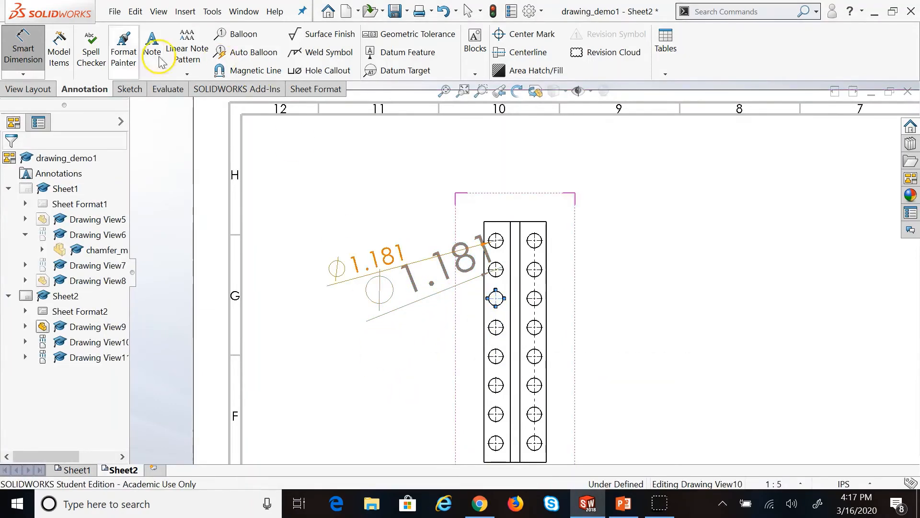
{"action": "left_click", "coordinate": [23, 54]}
{"action": "left_click", "coordinate": [379, 399]}
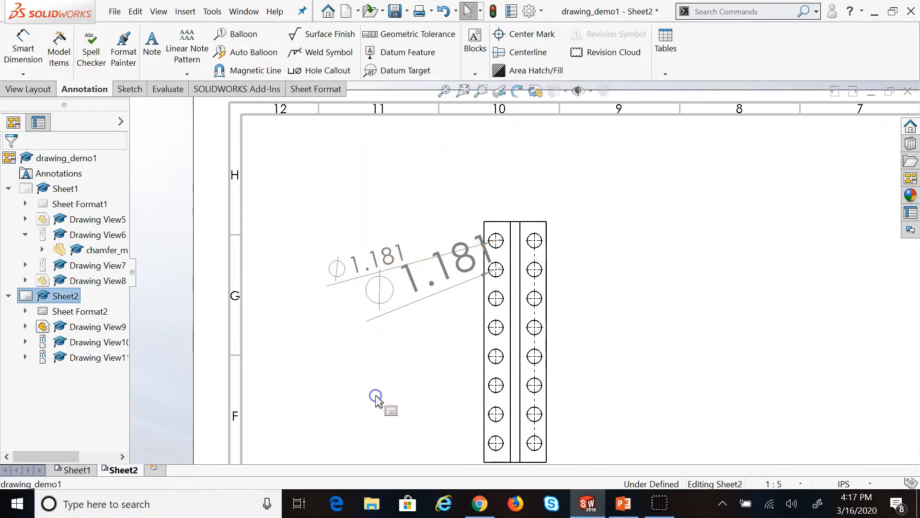
{"action": "left_click", "coordinate": [21, 67]}
{"action": "left_click", "coordinate": [493, 300]}
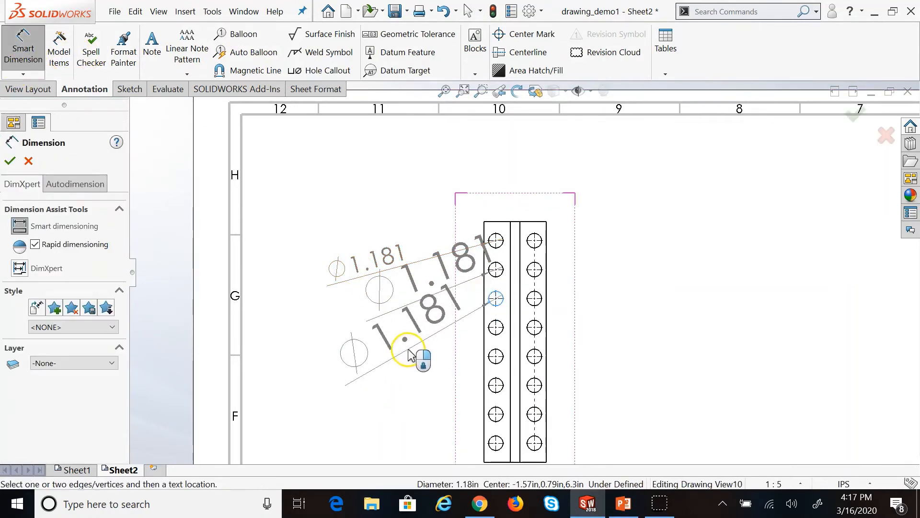
{"action": "left_click", "coordinate": [408, 355]}
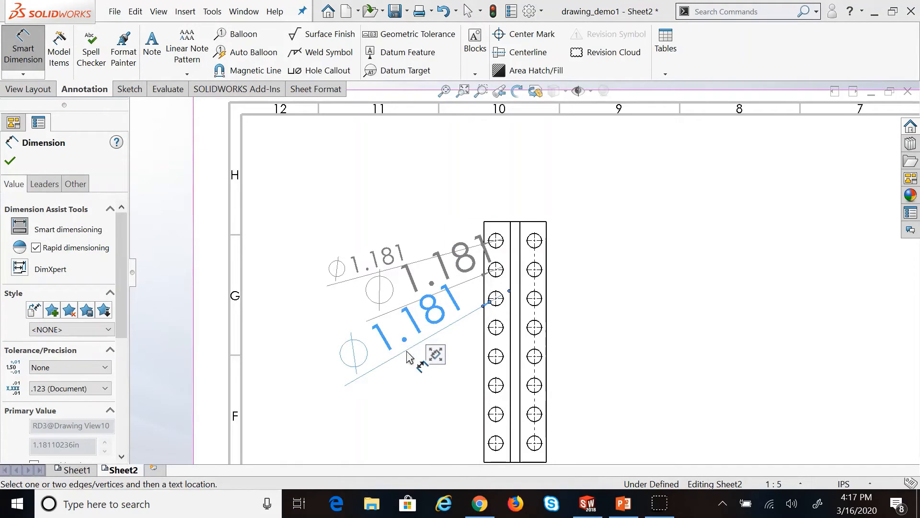
Undo the diameter dimensions on the second and third holes of the left column.
{"action": "key", "text": "ctrl+z"}
{"action": "key", "text": "ctrl+z"}
{"action": "left_click", "coordinate": [656, 277]}
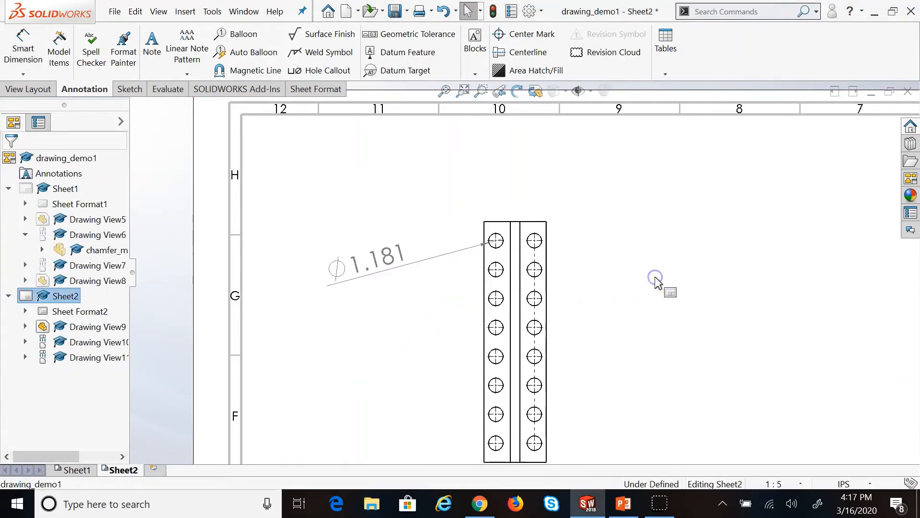
Add the prefix 16x before the diameter symbol in the hole diameter dimension's text and accept the change.
{"action": "left_click", "coordinate": [383, 263]}
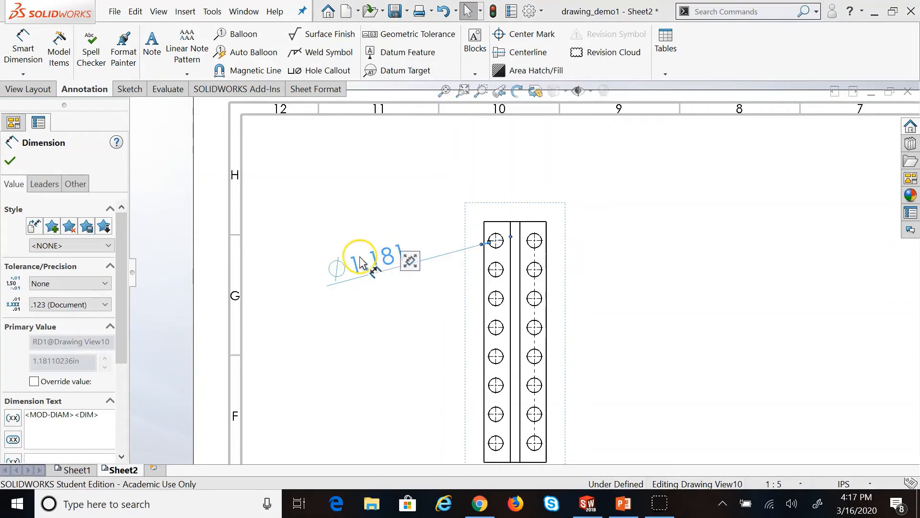
{"action": "left_click_drag", "start_coordinate": [120, 283], "coordinate": [119, 370]}
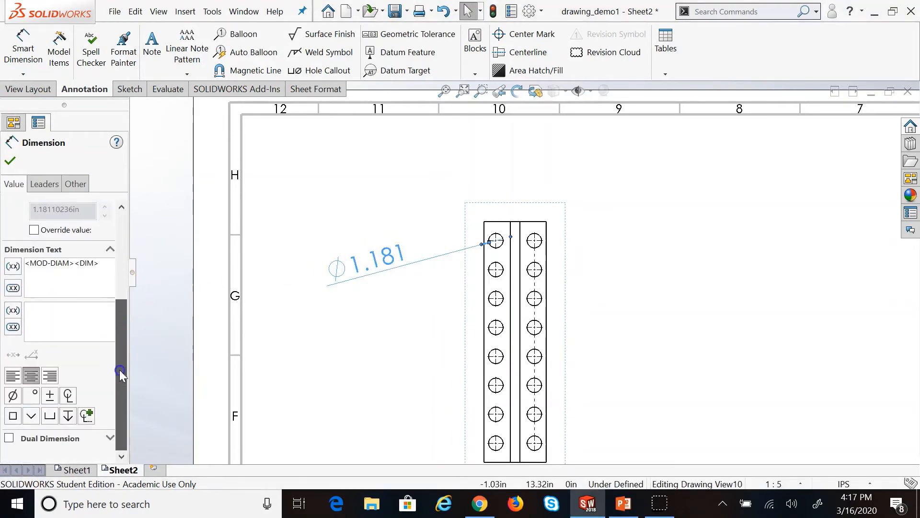
{"action": "left_click", "coordinate": [66, 274]}
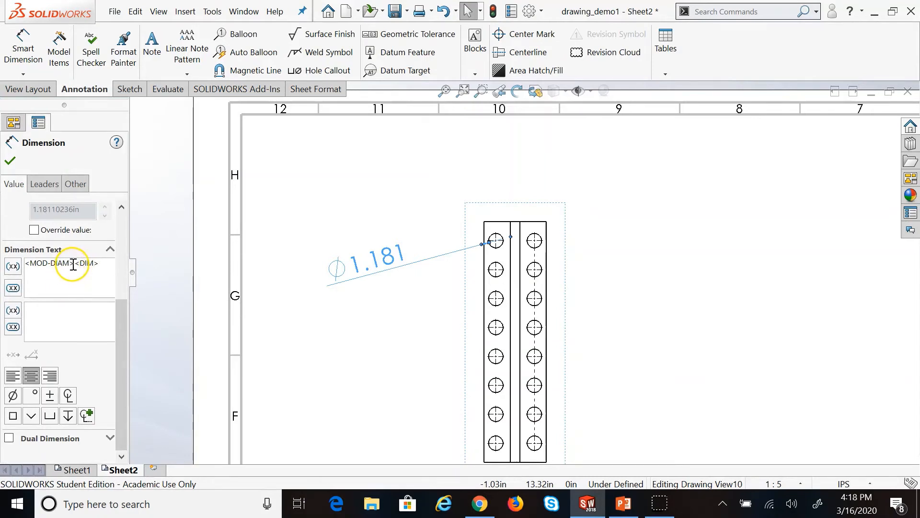
{"action": "left_click_drag", "start_coordinate": [71, 265], "coordinate": [28, 268]}
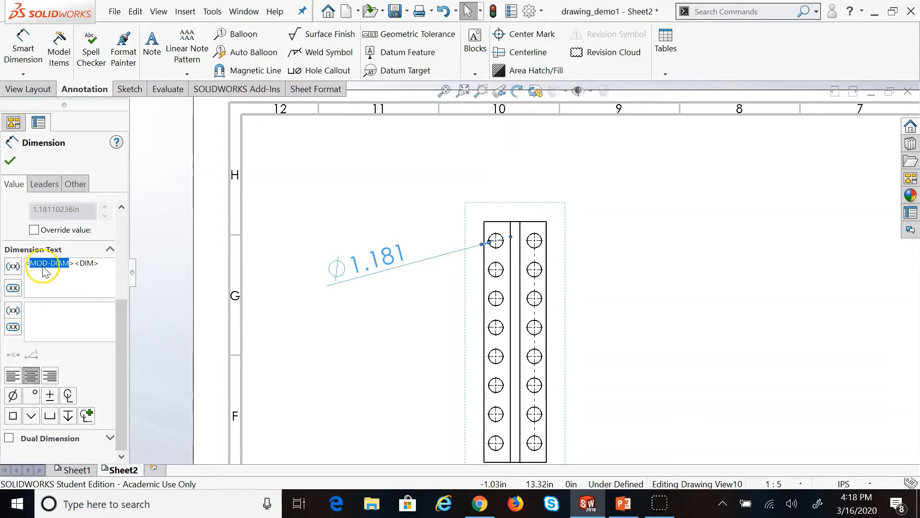
{"action": "left_click", "coordinate": [47, 272]}
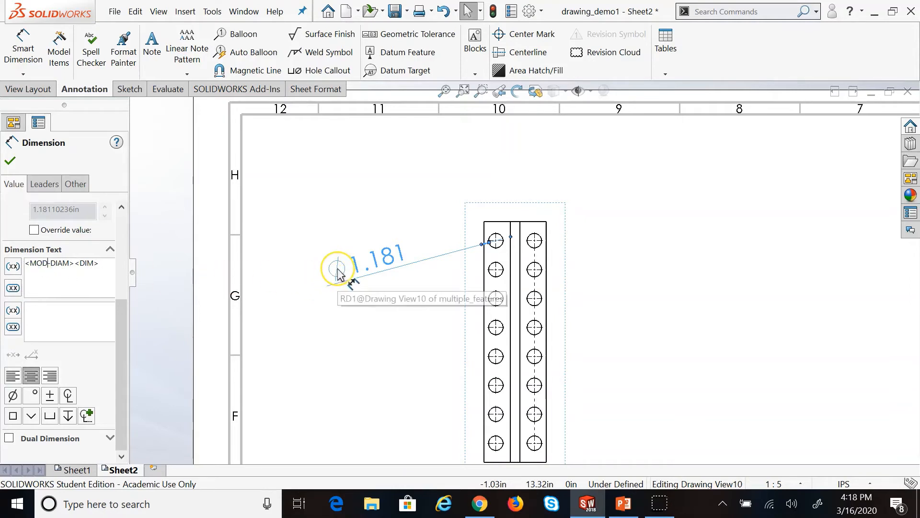
{"action": "left_click", "coordinate": [95, 268]}
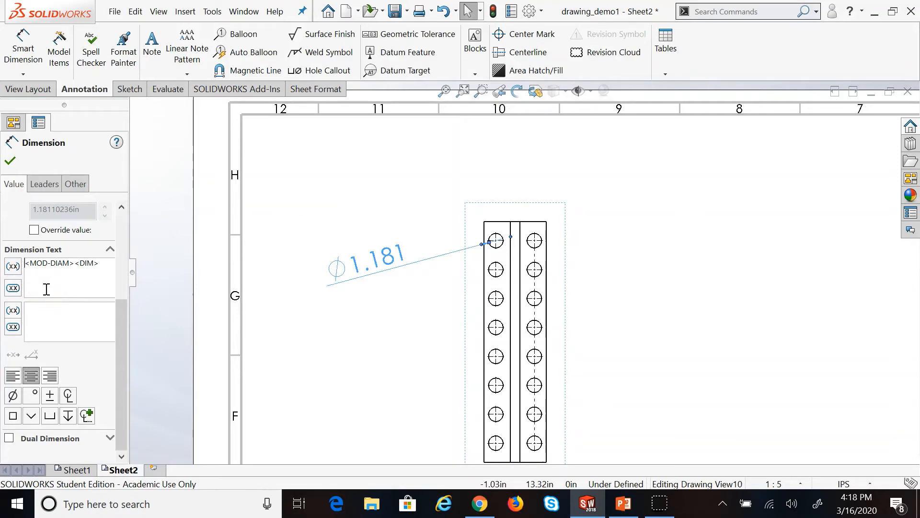
{"action": "type", "text": "16x"}
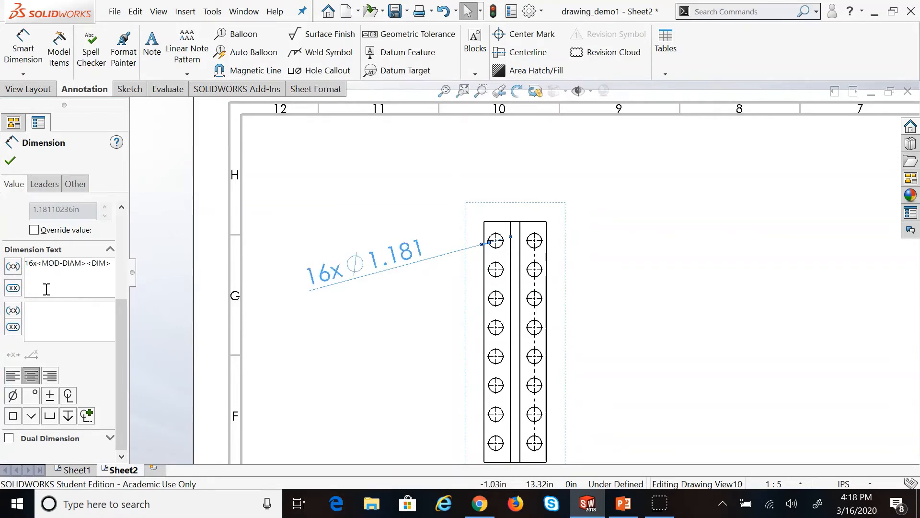
{"action": "left_click", "coordinate": [10, 160]}
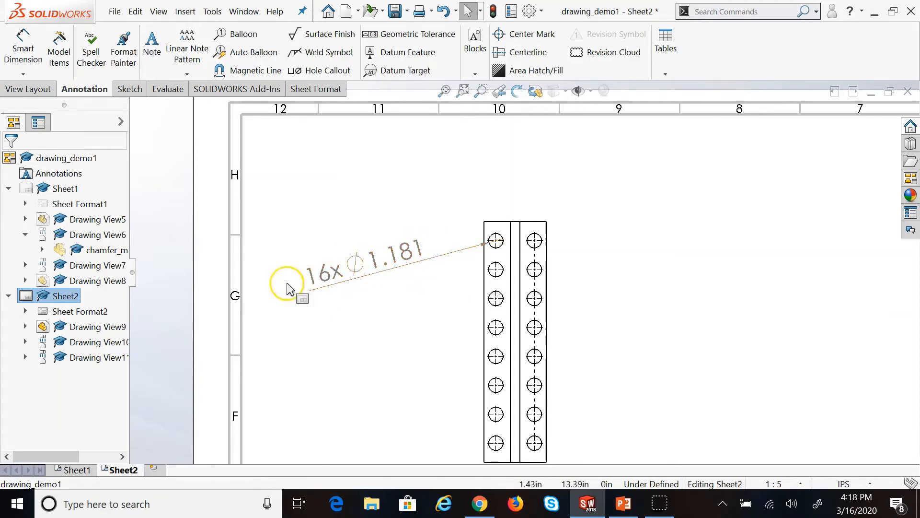
Remove the 16x prefix from the hole diameter dimension and try adding x 16 after its value instead.
{"action": "left_click", "coordinate": [371, 277]}
{"action": "scroll", "coordinate": [153, 302], "scroll_direction": "down", "scroll_amount": 2}
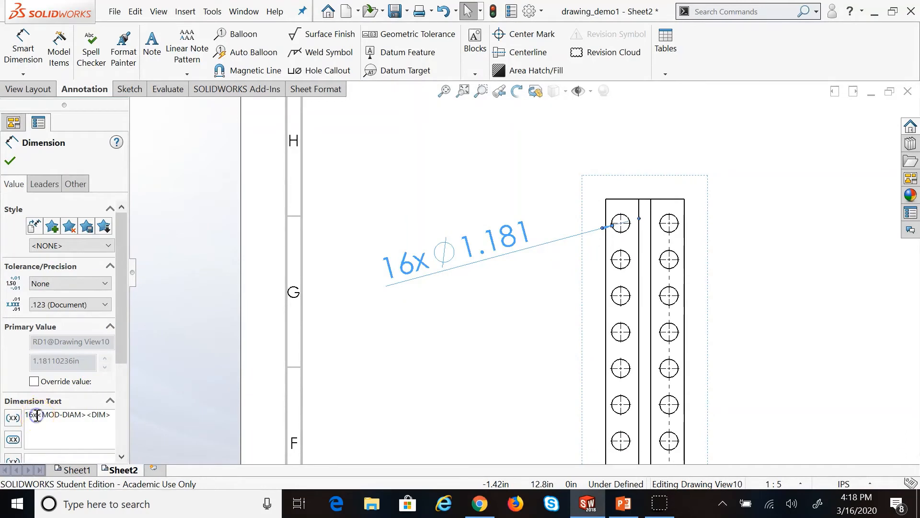
{"action": "key", "text": "BackSpace"}
{"action": "key", "text": "BackSpace"}
{"action": "key", "text": "BackSpace"}
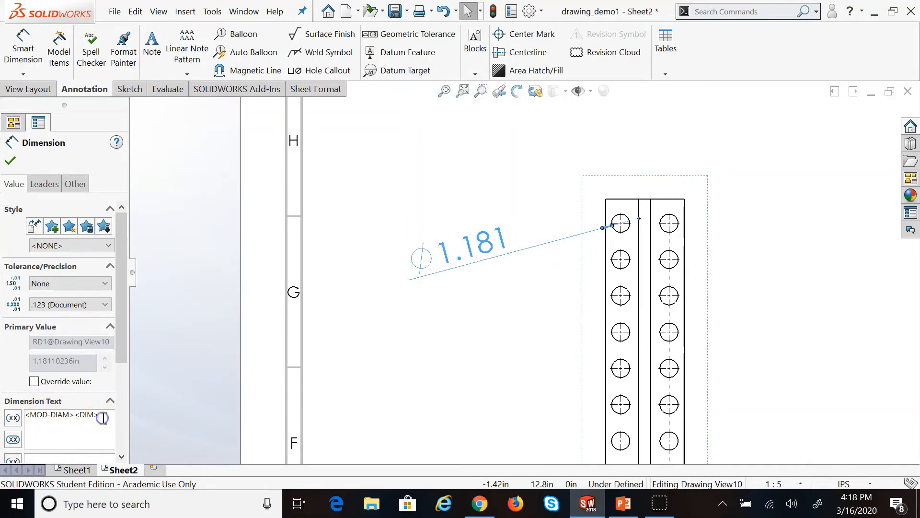
{"action": "type", "text": "x 16"}
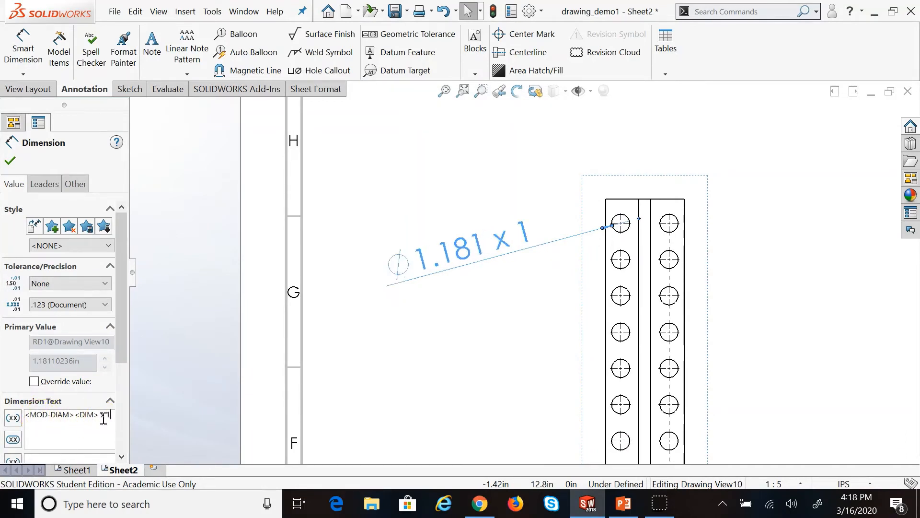
Try replacing the text after the hole diameter value with 16x.
{"action": "key", "text": "BackSpace"}
{"action": "key", "text": "BackSpace"}
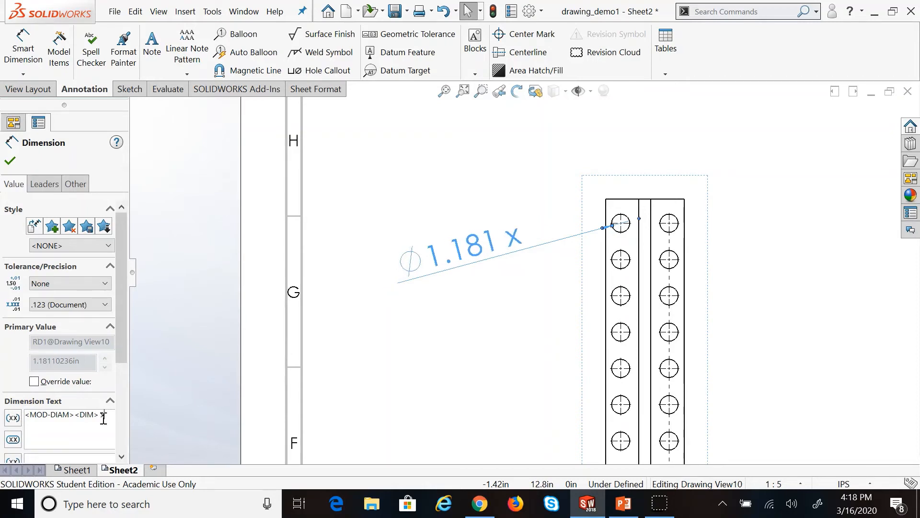
{"action": "type", "text": "16x"}
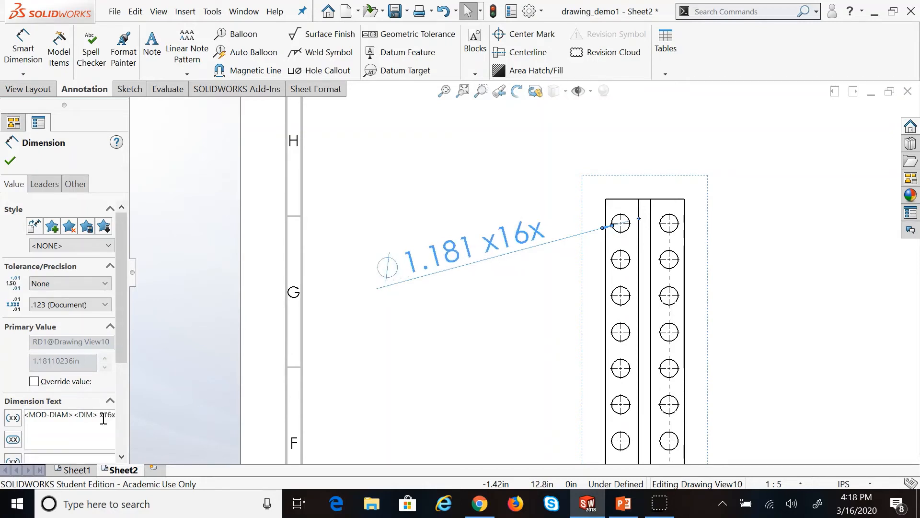
{"action": "key", "text": "BackSpace"}
{"action": "key", "text": "BackSpace"}
{"action": "key", "text": "BackSpace"}
{"action": "key", "text": "BackSpace"}
{"action": "key", "text": "BackSpace"}
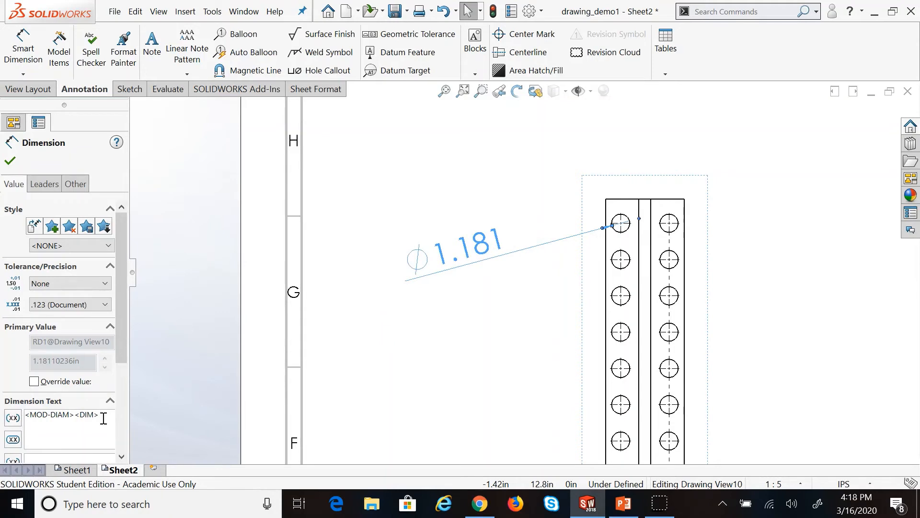
{"action": "type", "text": "16x"}
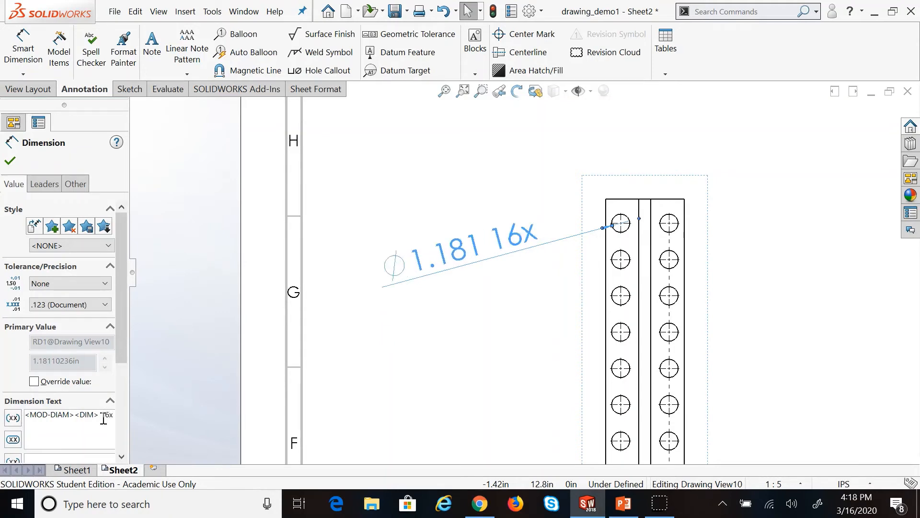
Replace the 16x suffix of the hole diameter dimension with TYP and accept the change.
{"action": "key", "text": "BackSpace"}
{"action": "key", "text": "BackSpace"}
{"action": "key", "text": "BackSpace"}
{"action": "key", "text": "BackSpace"}
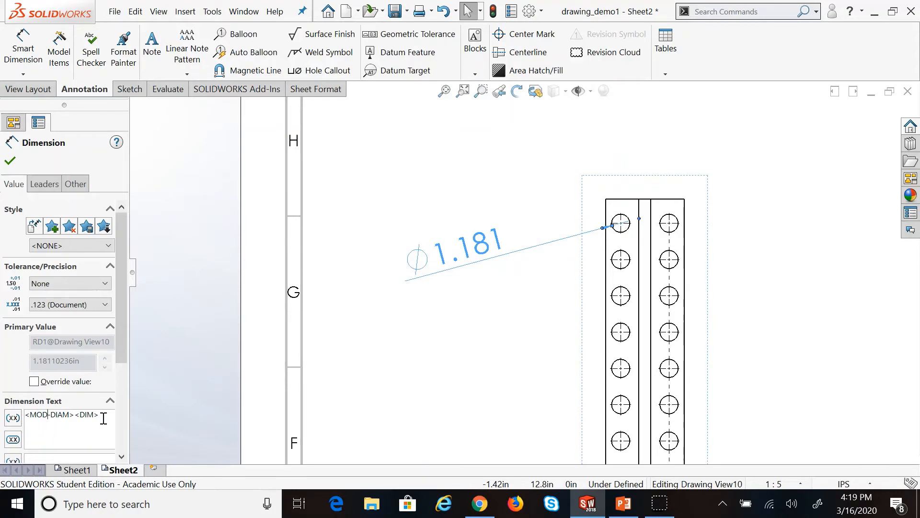
{"action": "type", "text": "TYP"}
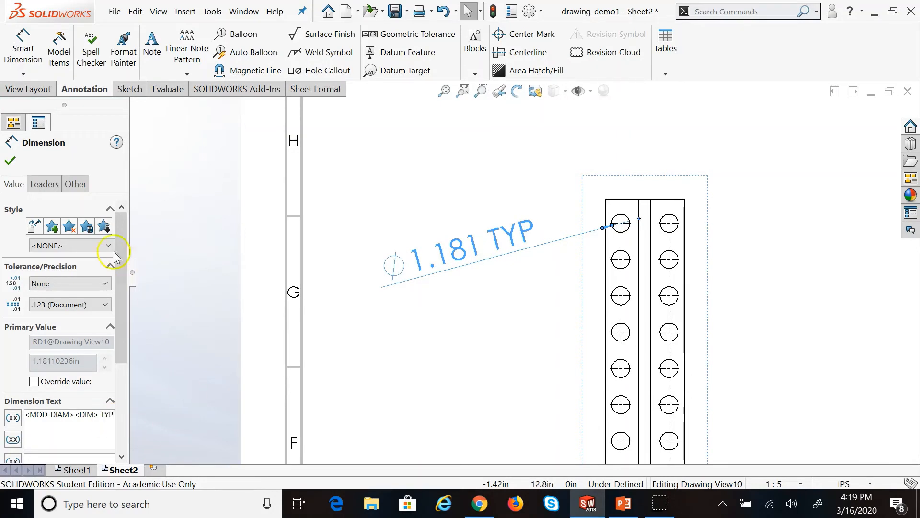
{"action": "left_click", "coordinate": [10, 160]}
{"action": "left_click", "coordinate": [422, 175]}
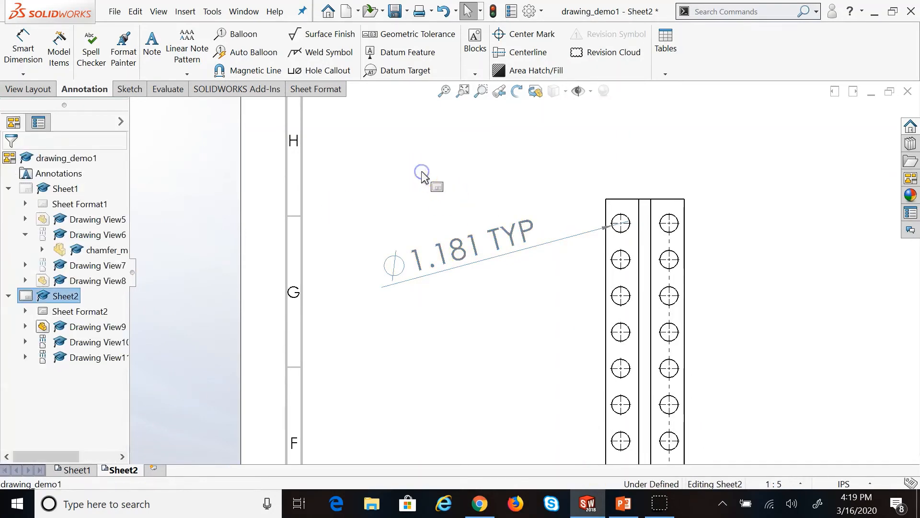
{"action": "scroll", "coordinate": [438, 181], "scroll_direction": "up", "scroll_amount": 2}
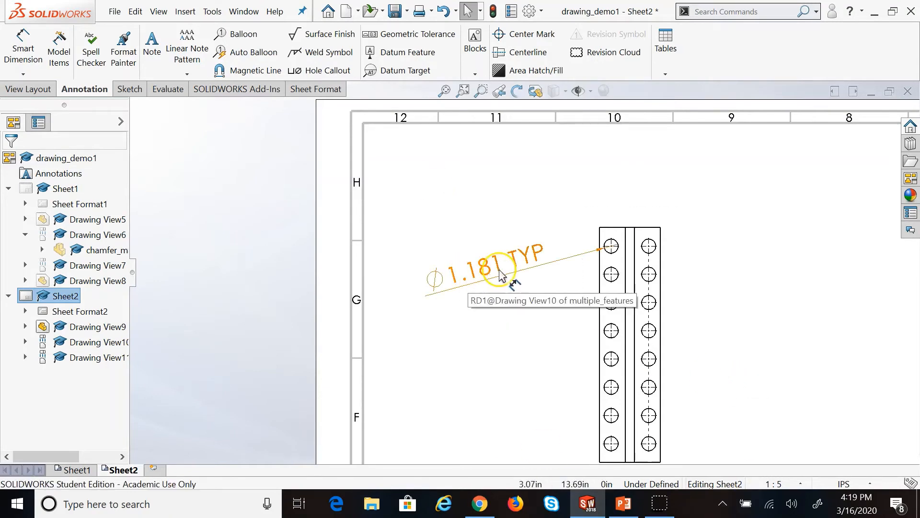
Delete the TYP suffix from the hole diameter dimension, put 16x back in front of the diameter symbol and accept it.
{"action": "left_click", "coordinate": [470, 274]}
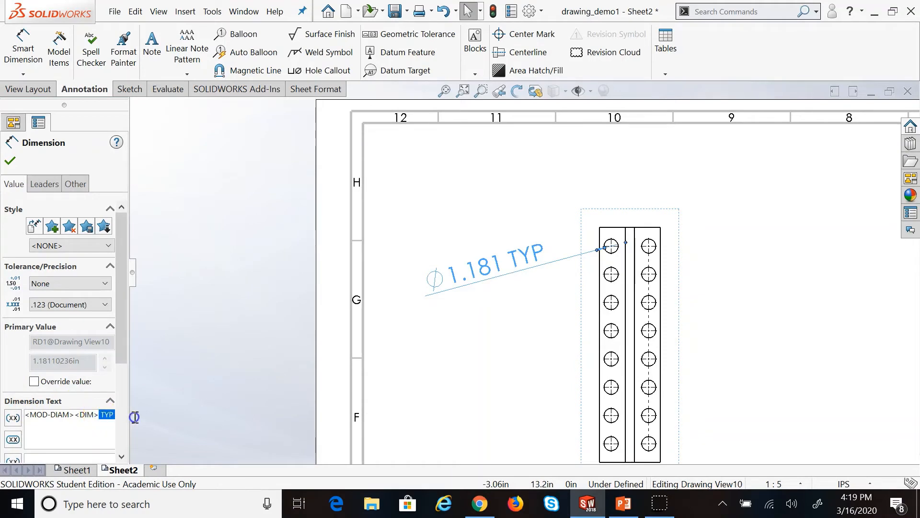
{"action": "key", "text": "Delete"}
{"action": "left_click", "coordinate": [30, 417]}
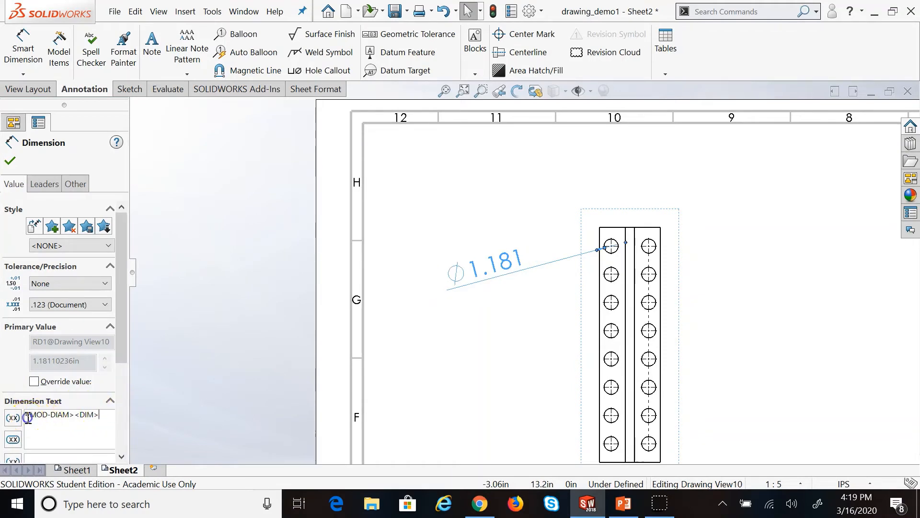
{"action": "type", "text": "16"}
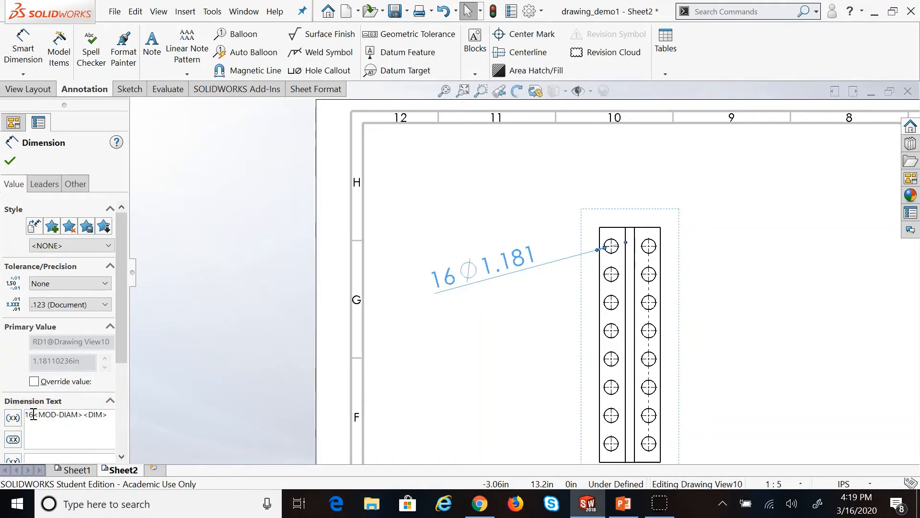
{"action": "type", "text": "x"}
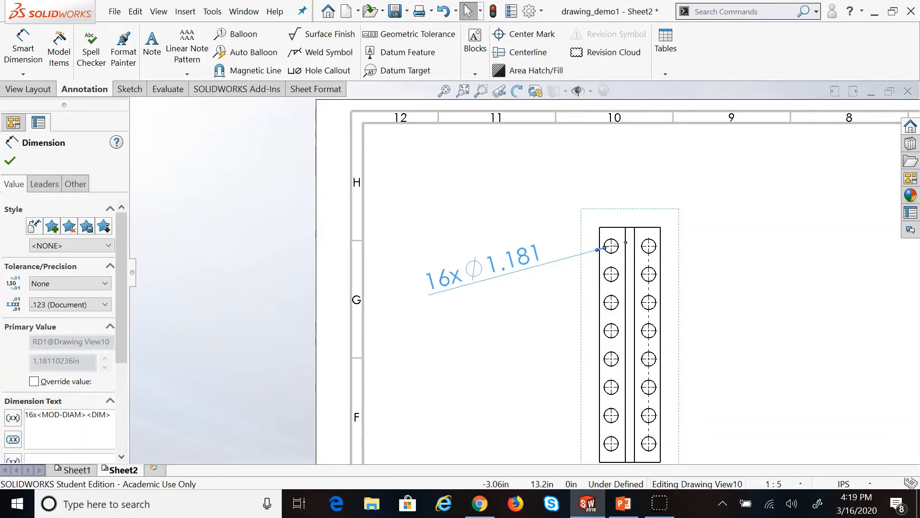
{"action": "left_click", "coordinate": [14, 159]}
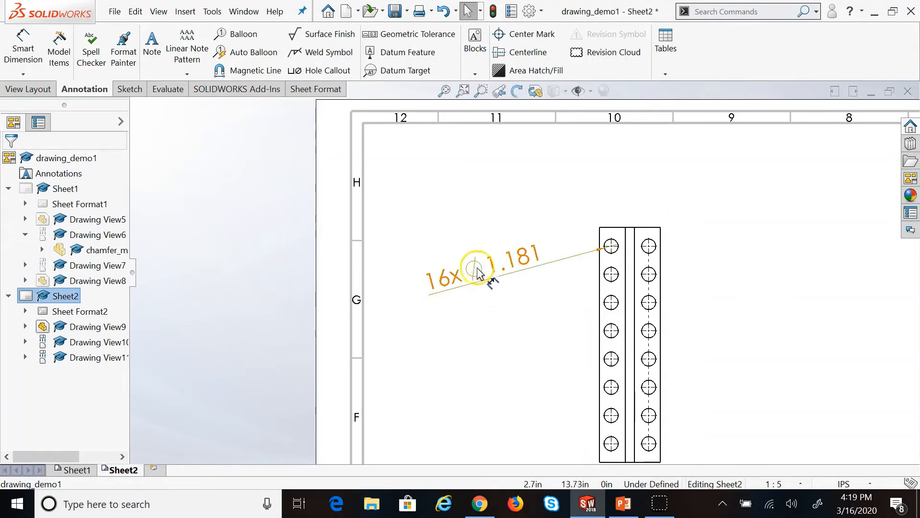
Switch to PowerPoint and review the Multiple Features, Locating Holes and Machined Holes slides.
{"action": "left_click", "coordinate": [624, 510]}
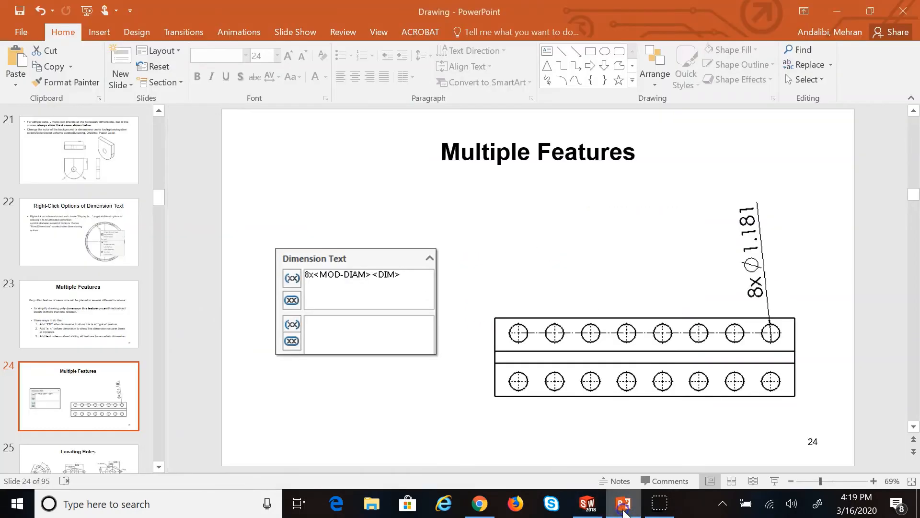
{"action": "left_click", "coordinate": [37, 458]}
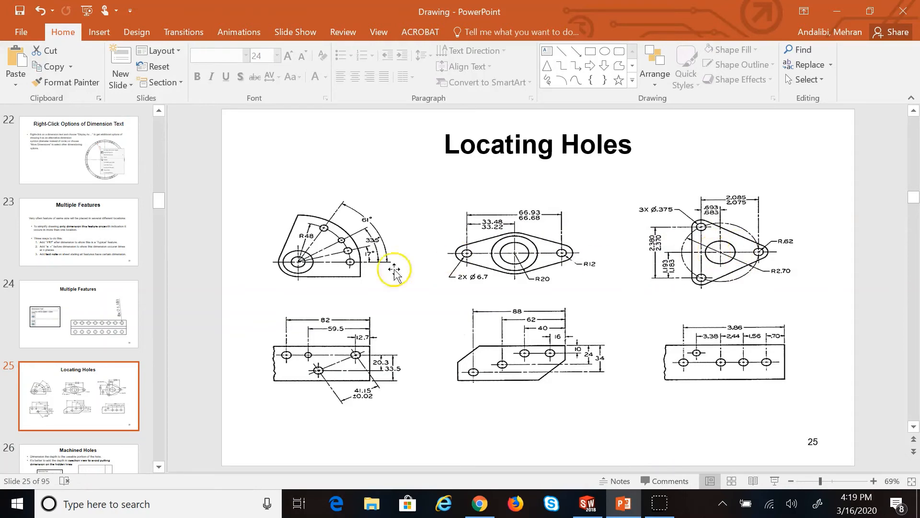
{"action": "left_click", "coordinate": [94, 469]}
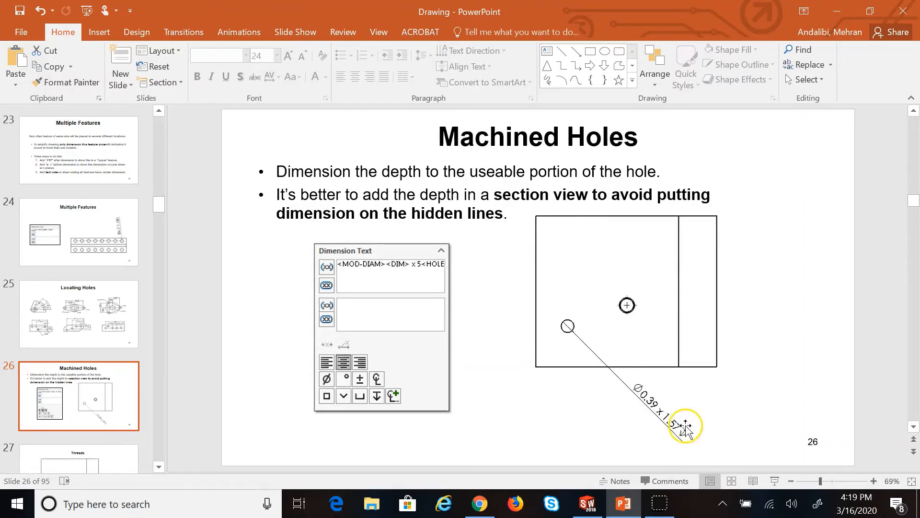
Switch back to SOLIDWORKS and, on Sheet1, dimension the machined hole's usable depth in the side view, placing the text left of the part.
{"action": "left_click", "coordinate": [587, 503]}
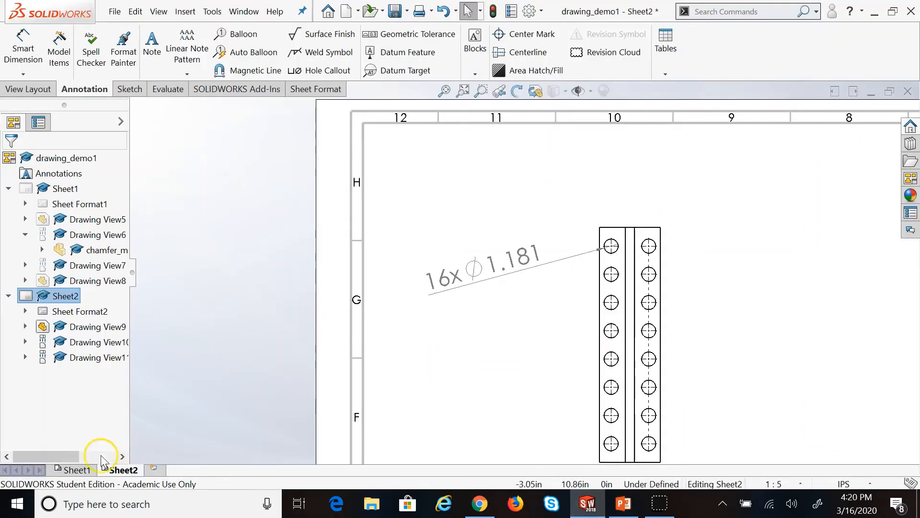
{"action": "left_click", "coordinate": [72, 469]}
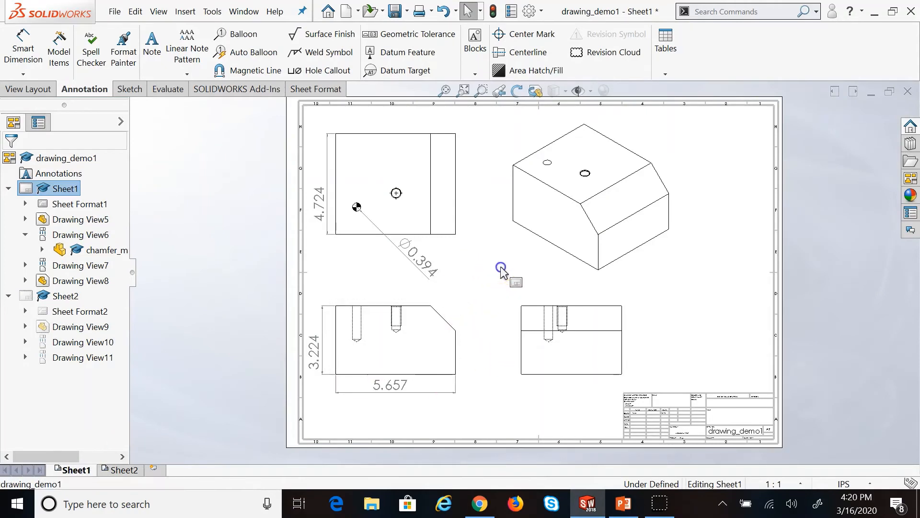
{"action": "scroll", "coordinate": [501, 270], "scroll_direction": "down", "scroll_amount": 2}
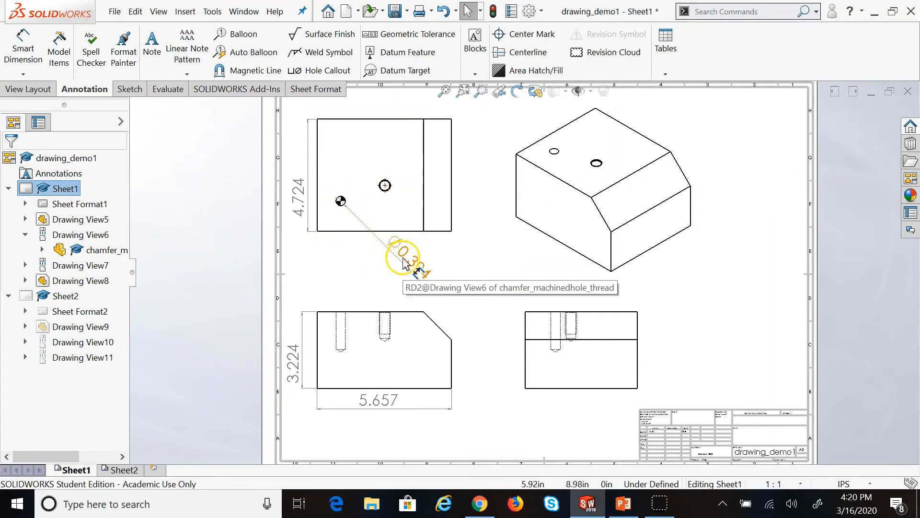
{"action": "left_click", "coordinate": [341, 202]}
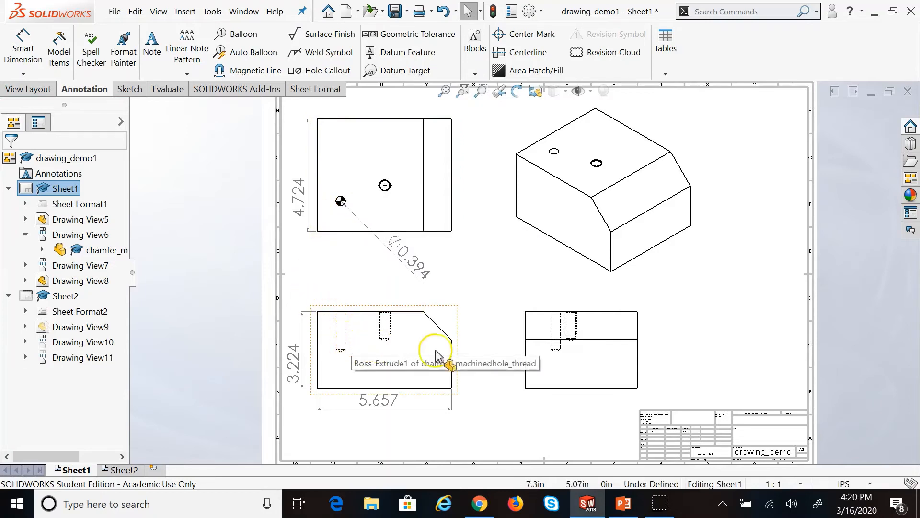
{"action": "left_click", "coordinate": [23, 42]}
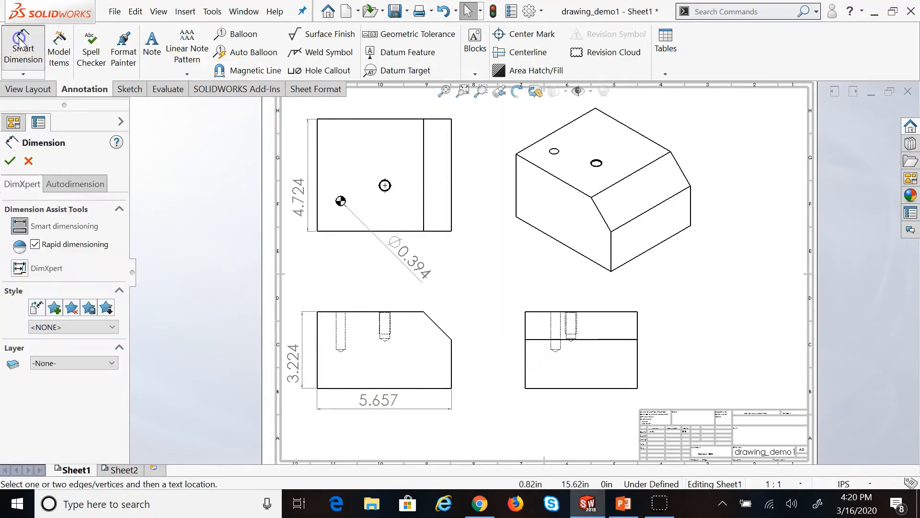
{"action": "left_click", "coordinate": [551, 329]}
{"action": "left_click", "coordinate": [499, 342]}
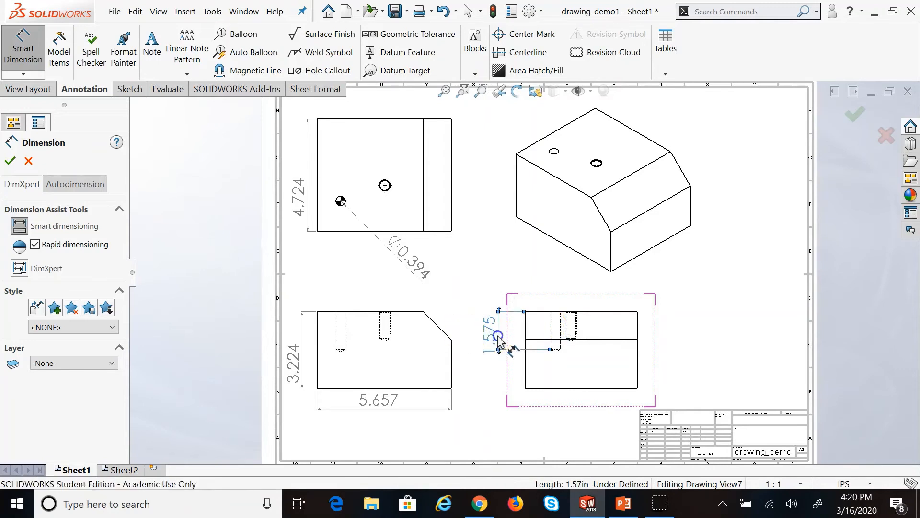
{"action": "left_click", "coordinate": [488, 401]}
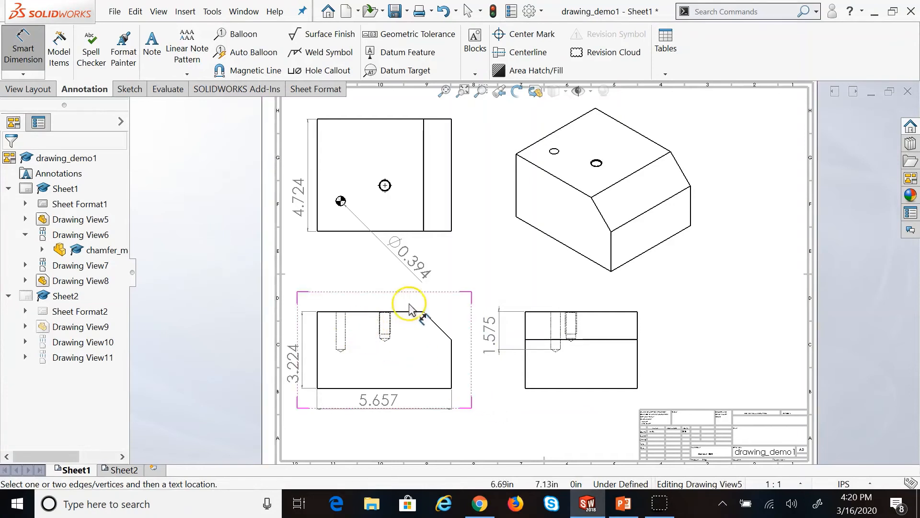
{"action": "left_click", "coordinate": [487, 270]}
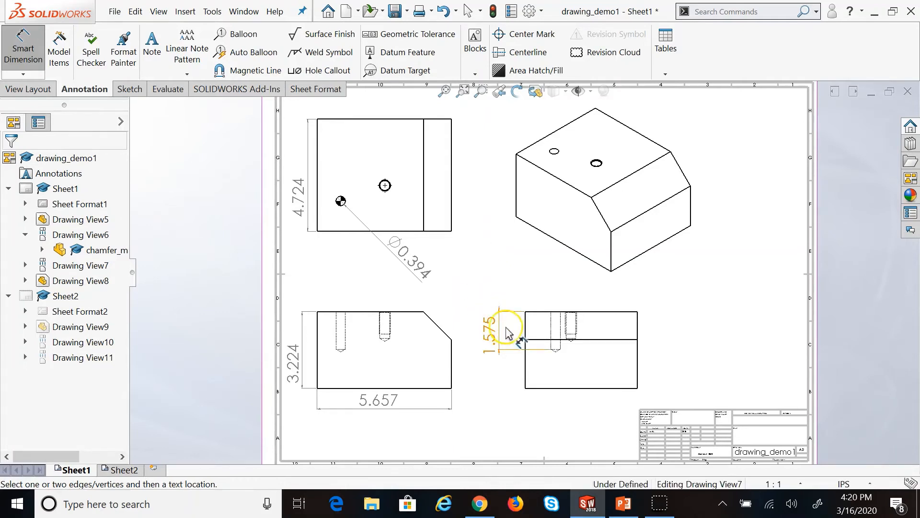
{"action": "left_click", "coordinate": [381, 349]}
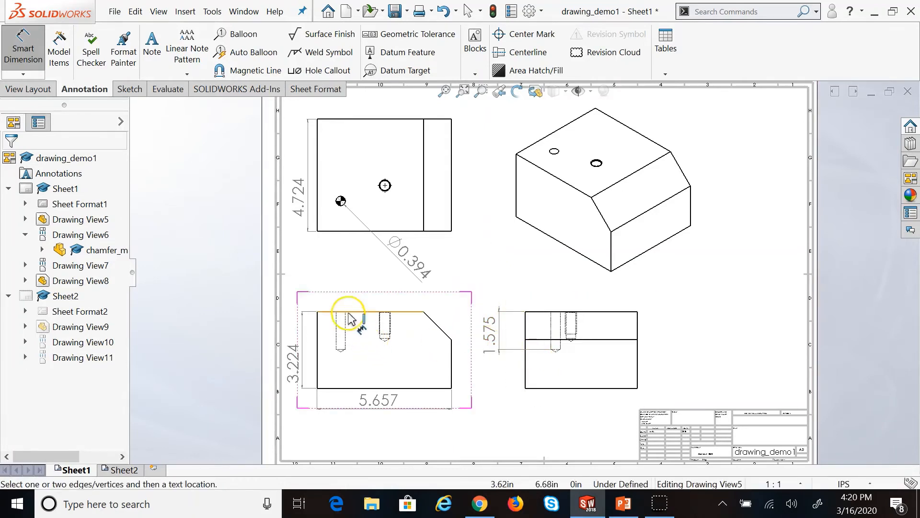
{"action": "left_click", "coordinate": [341, 352]}
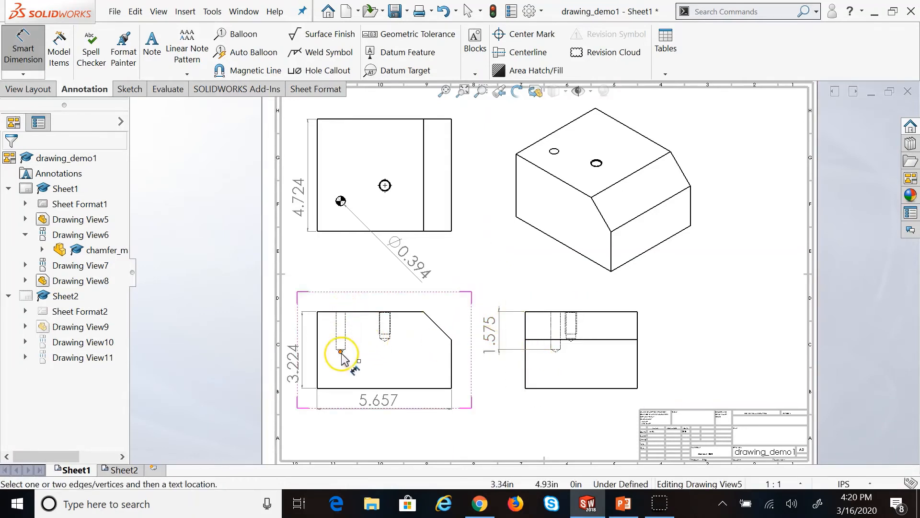
{"action": "left_click", "coordinate": [486, 340]}
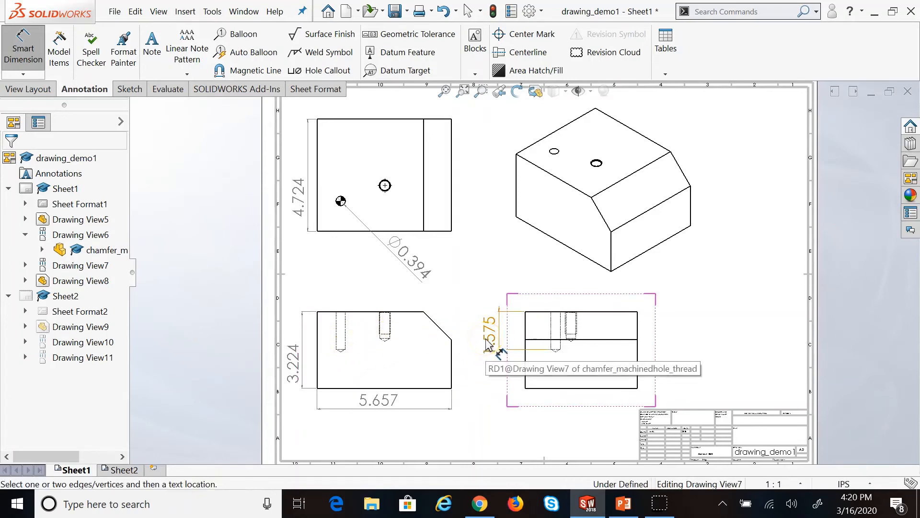
{"action": "left_click", "coordinate": [487, 344]}
{"action": "key", "text": "Escape"}
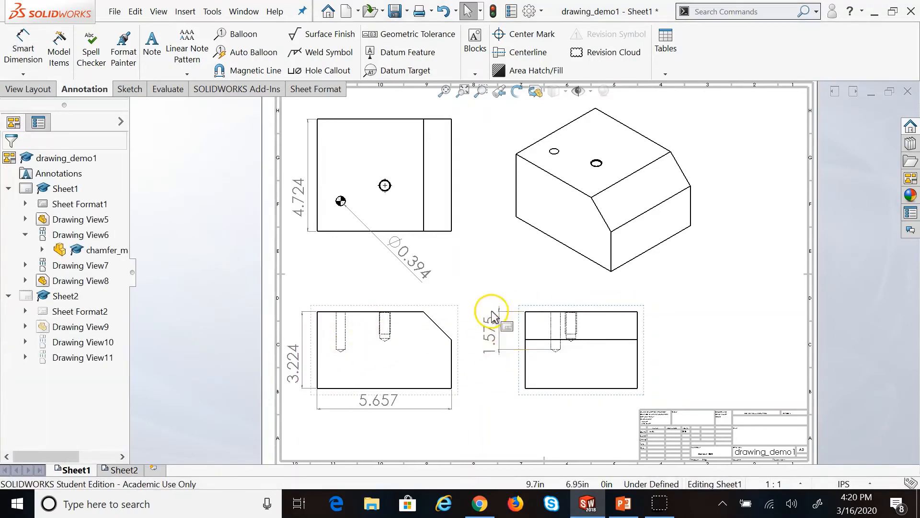
{"action": "right_click", "coordinate": [495, 265]}
{"action": "left_click_drag", "start_coordinate": [459, 304], "coordinate": [463, 301]}
{"action": "left_click", "coordinate": [491, 329]}
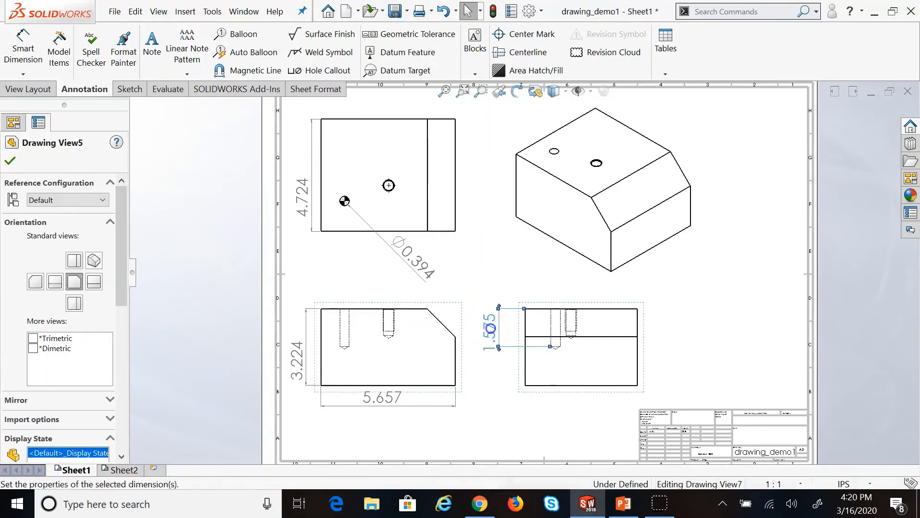
{"action": "key", "text": "Escape"}
{"action": "right_click", "coordinate": [485, 327]}
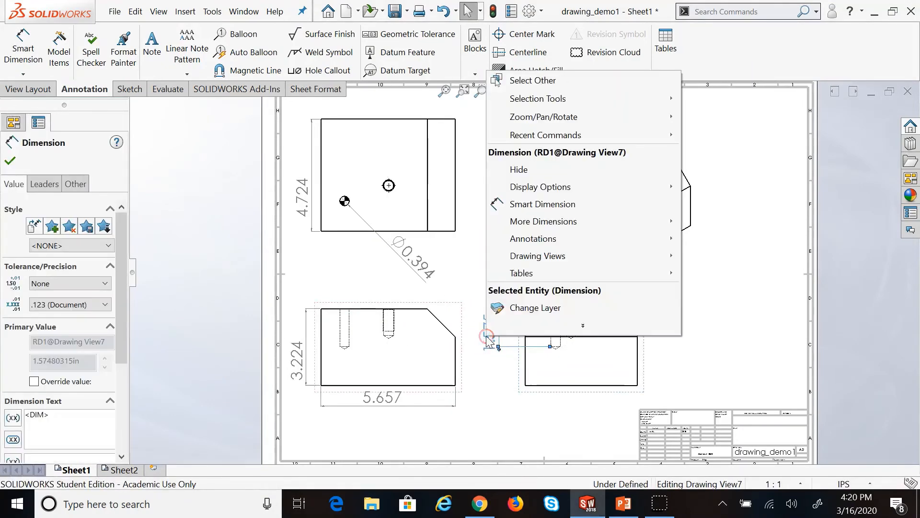
{"action": "left_click", "coordinate": [470, 291]}
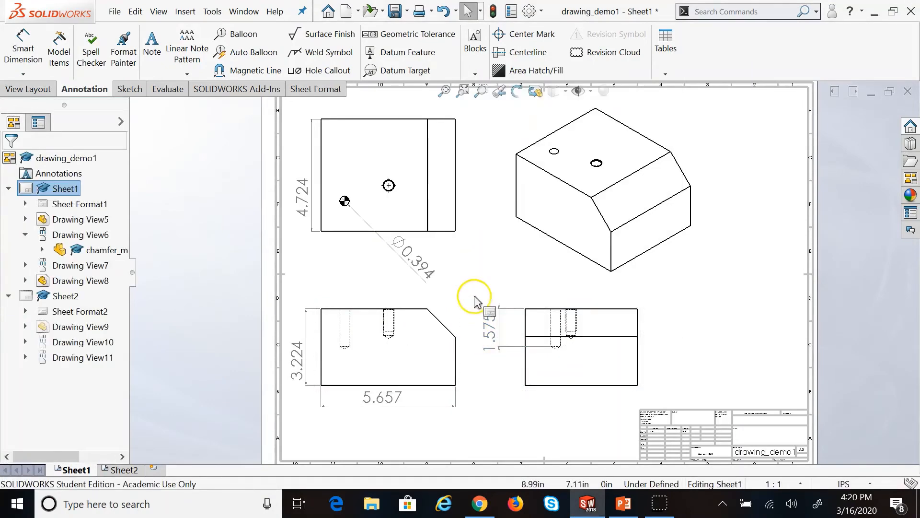
{"action": "double_click", "coordinate": [484, 328]}
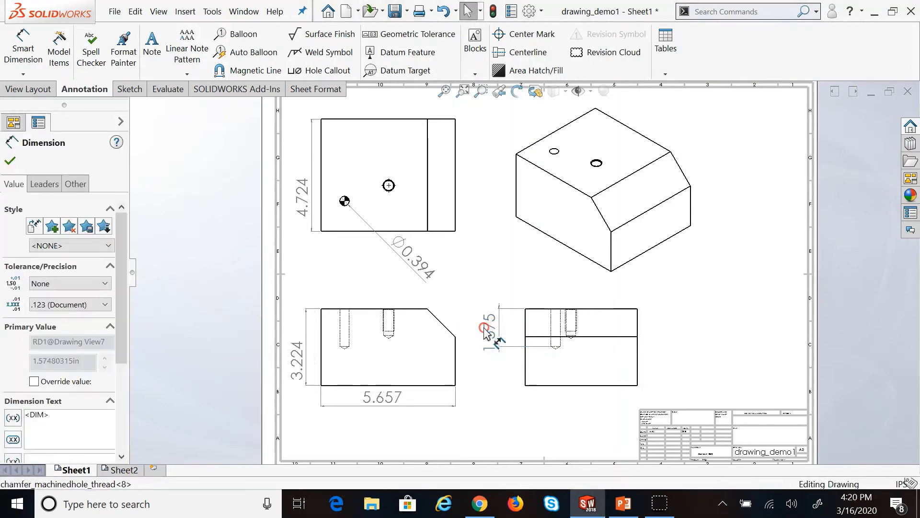
{"action": "right_click", "coordinate": [484, 328]}
{"action": "left_click", "coordinate": [485, 330]}
{"action": "right_click", "coordinate": [491, 331]}
{"action": "left_click", "coordinate": [493, 331]}
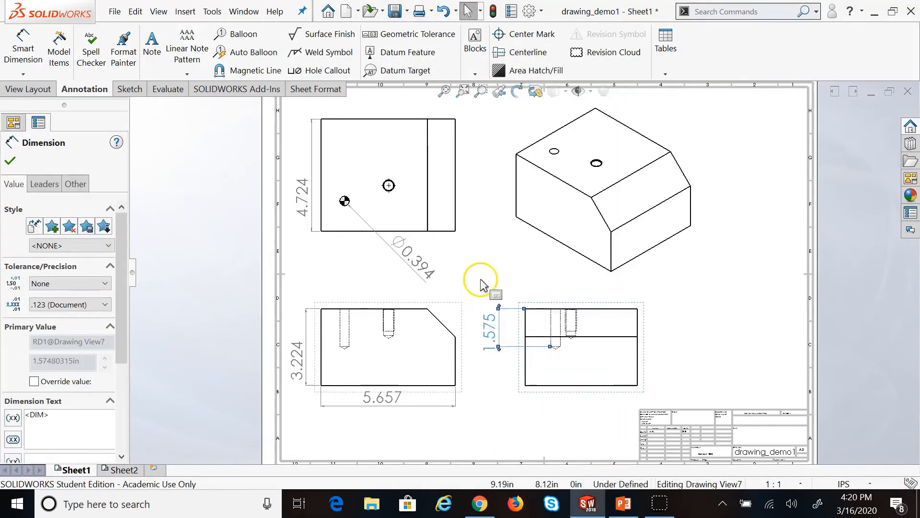
{"action": "right_click", "coordinate": [481, 277]}
{"action": "left_click", "coordinate": [459, 253]}
{"action": "scroll", "coordinate": [501, 266], "scroll_direction": "down", "scroll_amount": 1}
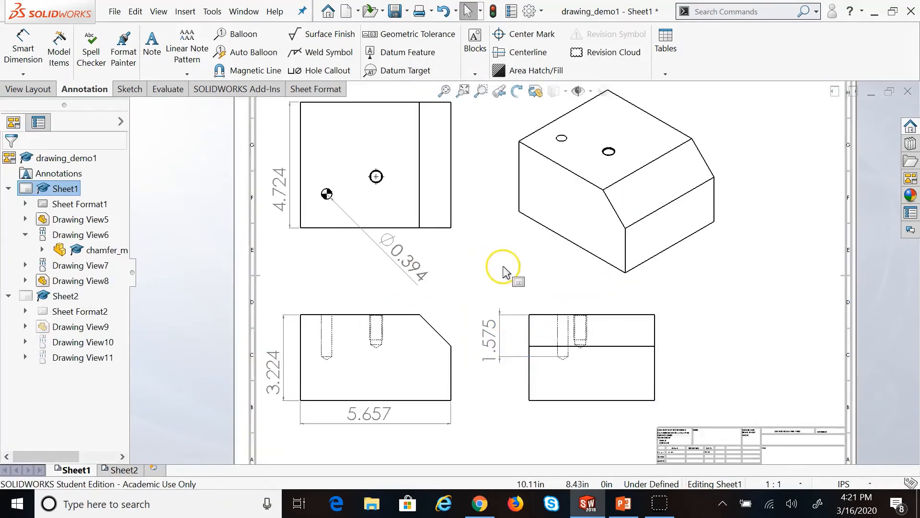
{"action": "scroll", "coordinate": [503, 271], "scroll_direction": "down", "scroll_amount": 1}
Undo the small shift of the front view and the depth dimension placed beside the side view.
{"action": "left_click", "coordinate": [23, 51]}
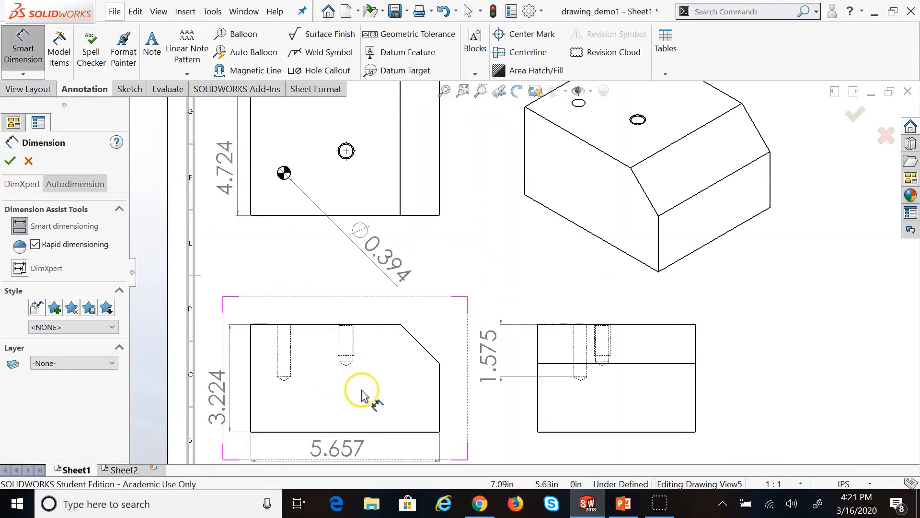
{"action": "right_click", "coordinate": [498, 358]}
{"action": "left_click", "coordinate": [491, 355]}
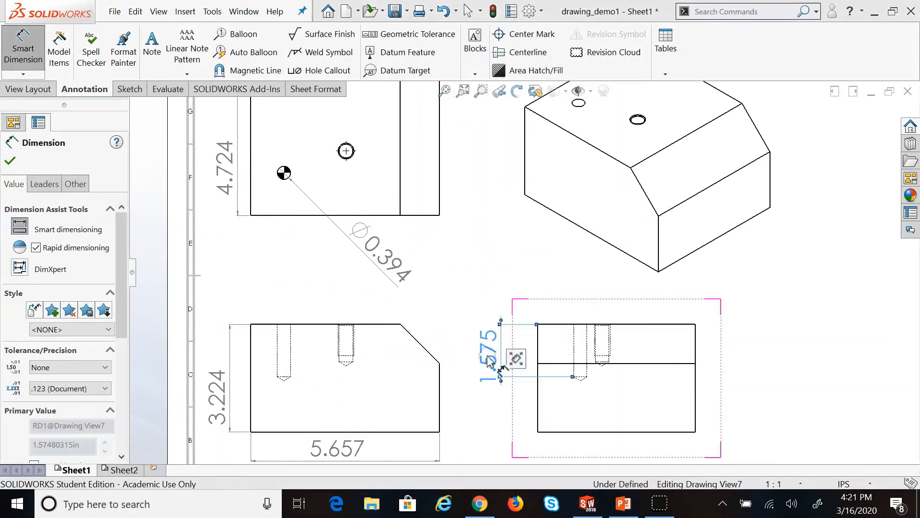
{"action": "key", "text": "Escape"}
{"action": "right_click", "coordinate": [481, 345]}
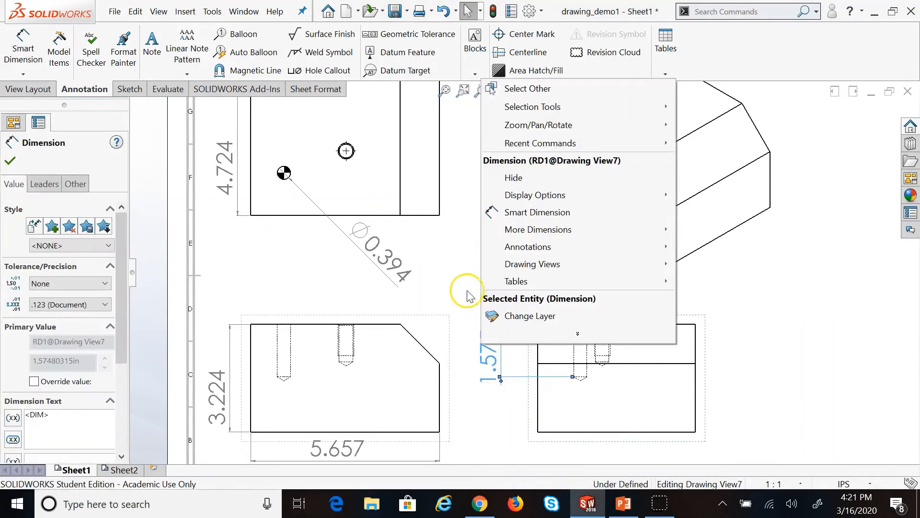
{"action": "left_click", "coordinate": [453, 266]}
{"action": "key", "text": "ctrl+z"}
{"action": "key", "text": "ctrl+z"}
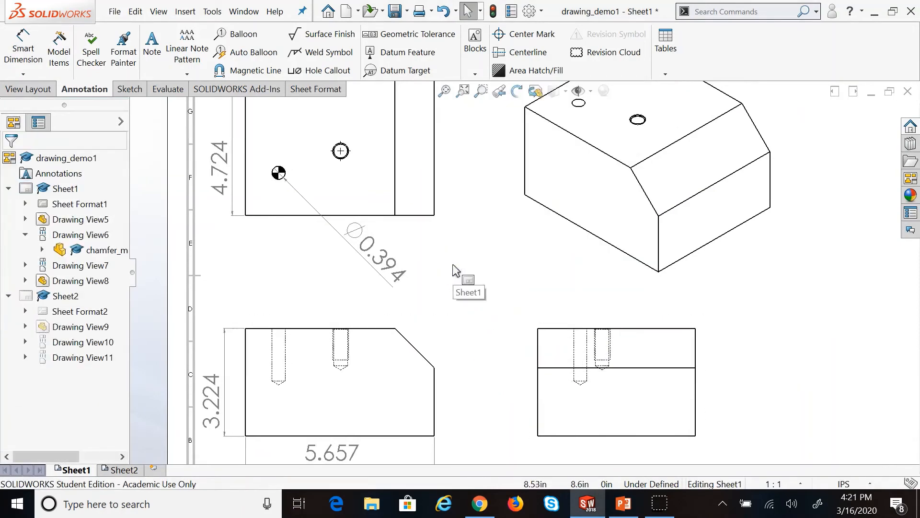
Append ", 1.575" and the hole depth symbol to the machined hole's diameter dimension in the top view and accept it.
{"action": "left_click", "coordinate": [383, 271]}
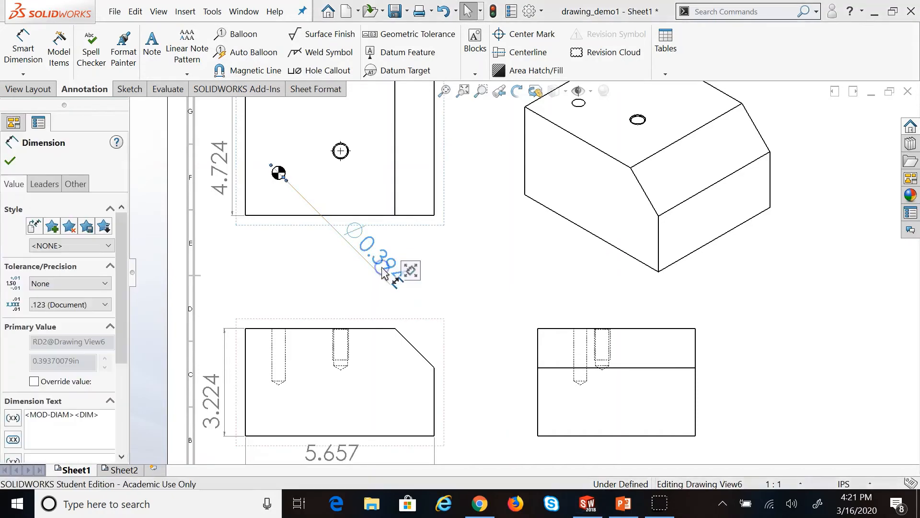
{"action": "left_click", "coordinate": [110, 413]}
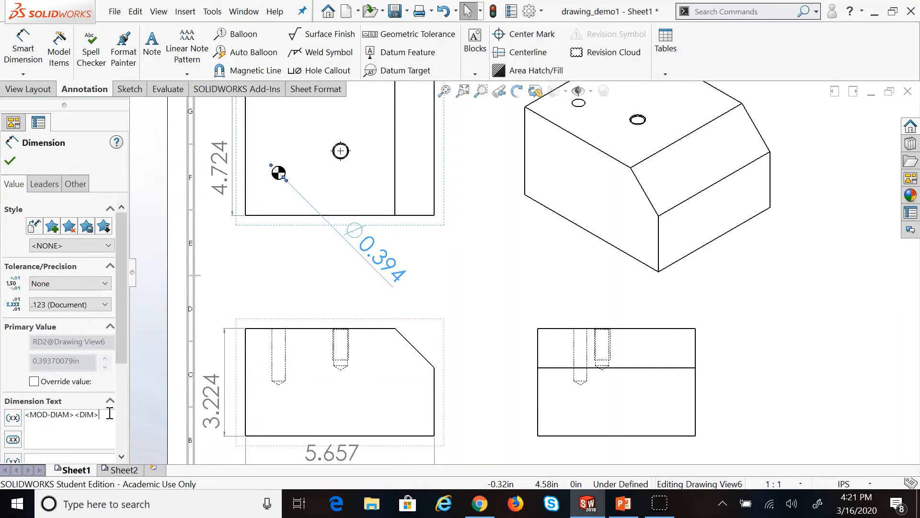
{"action": "type", "text": ", "}
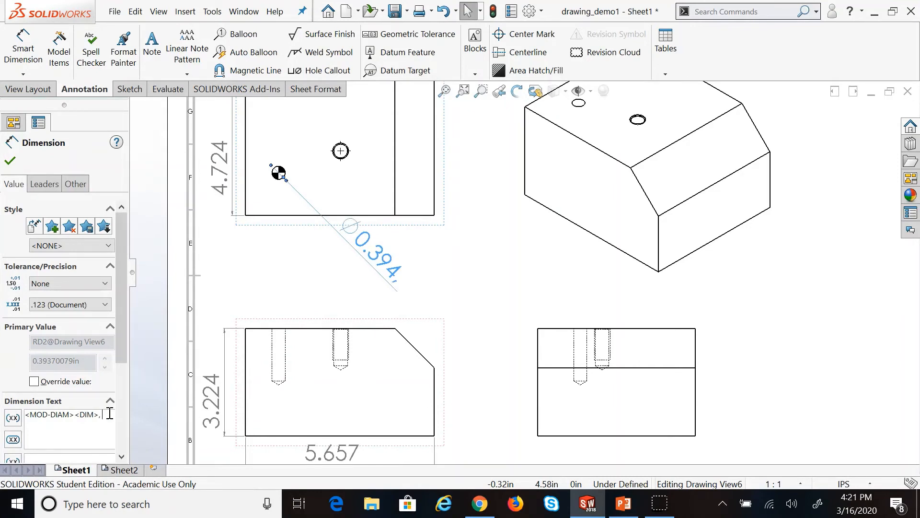
{"action": "type", "text": "1.575"}
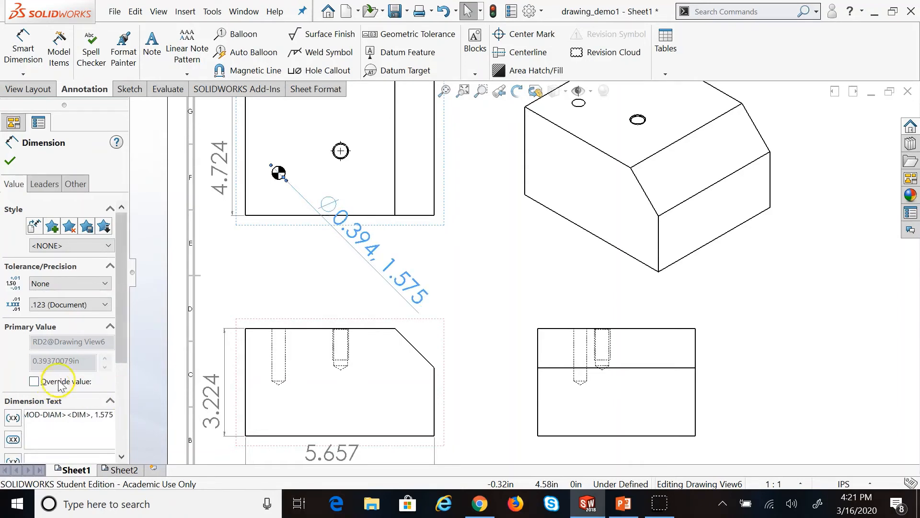
{"action": "left_click_drag", "start_coordinate": [122, 340], "coordinate": [120, 435]}
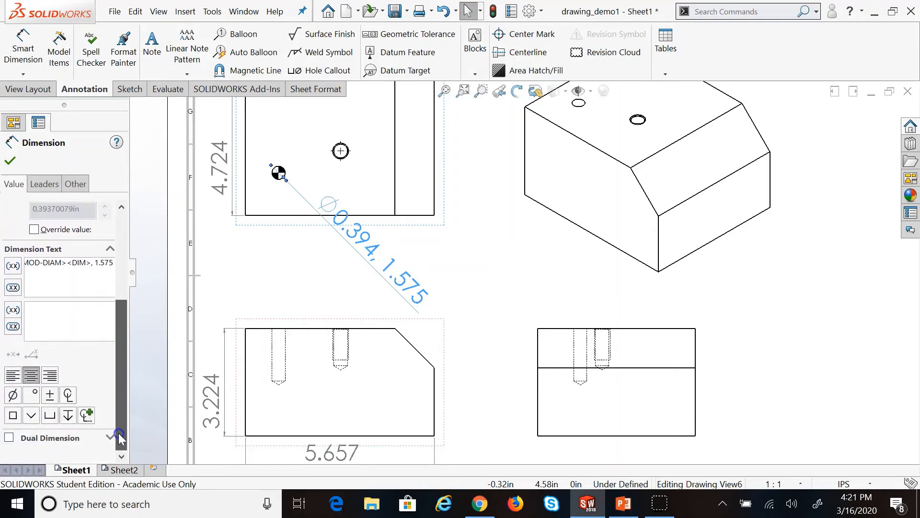
{"action": "left_click", "coordinate": [68, 416]}
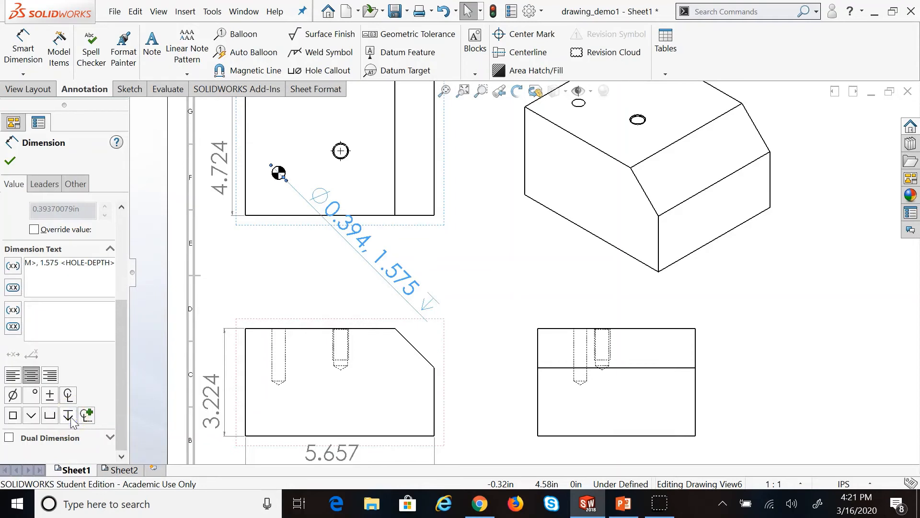
{"action": "left_click", "coordinate": [10, 162]}
{"action": "left_click", "coordinate": [512, 196]}
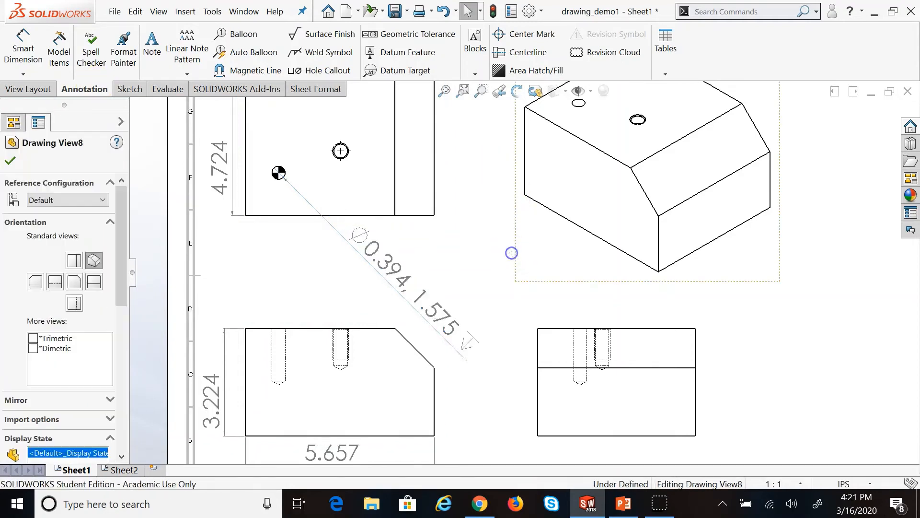
{"action": "left_click", "coordinate": [837, 334]}
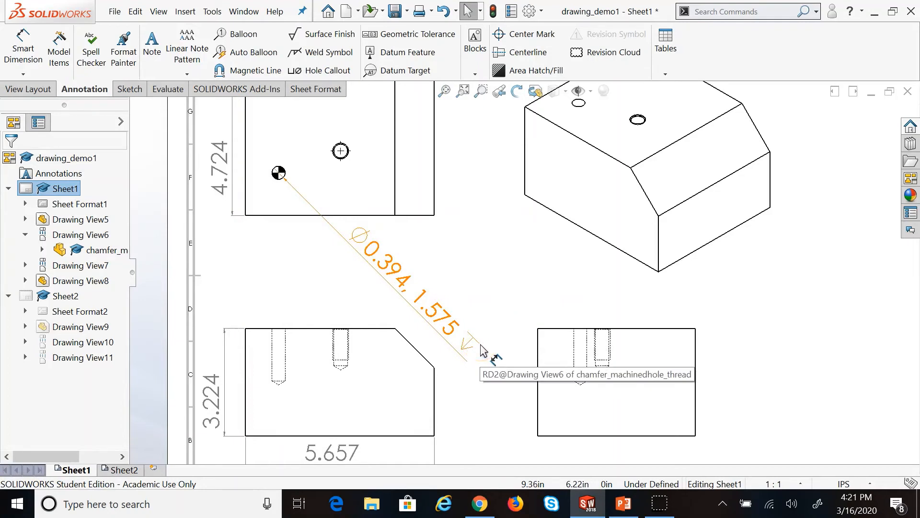
Switch to PowerPoint and review the Machined Holes and Threads slides.
{"action": "left_click", "coordinate": [458, 337]}
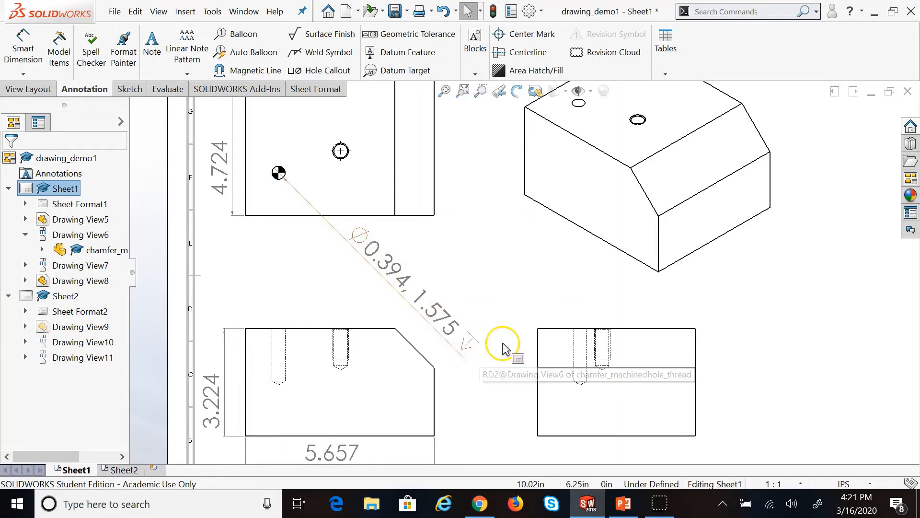
{"action": "left_click", "coordinate": [579, 347]}
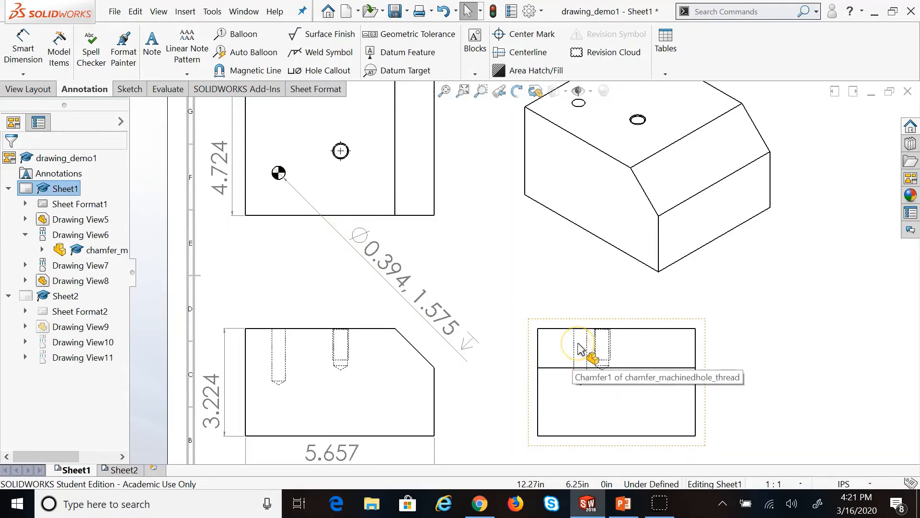
{"action": "left_click", "coordinate": [624, 506]}
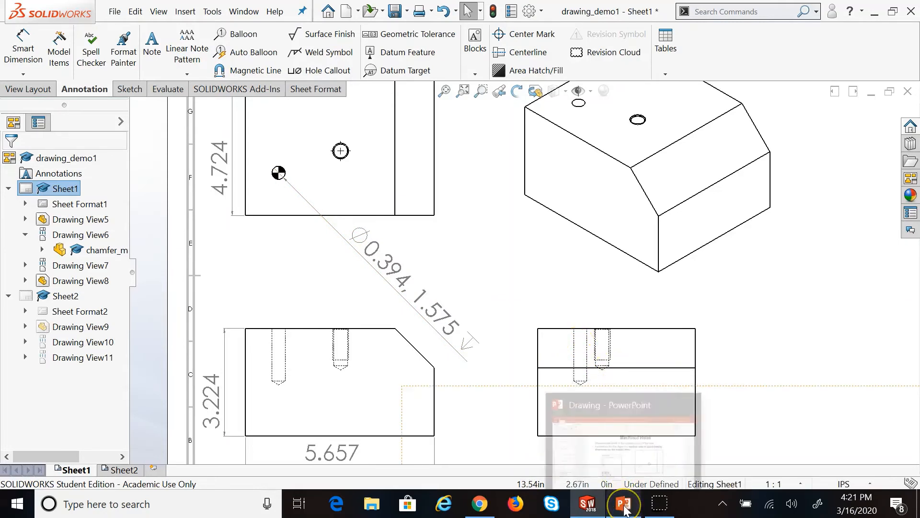
{"action": "left_click", "coordinate": [623, 508]}
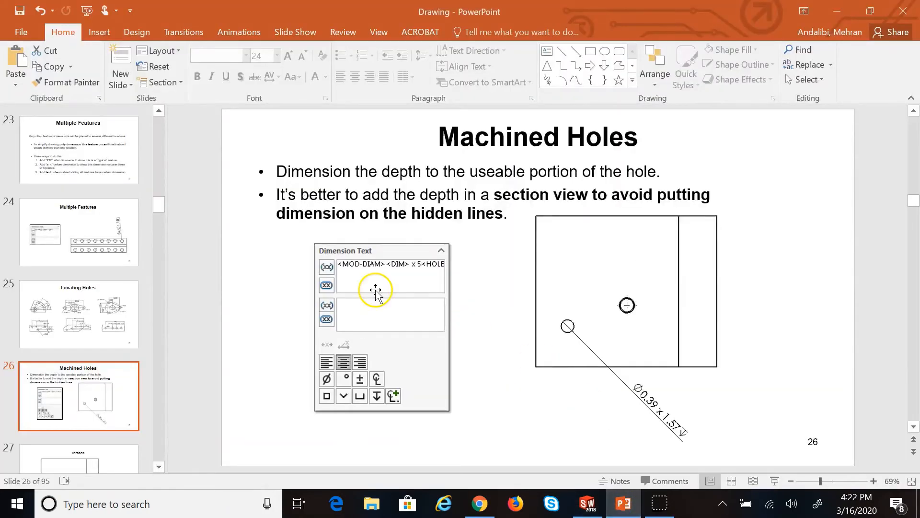
{"action": "left_click", "coordinate": [95, 463]}
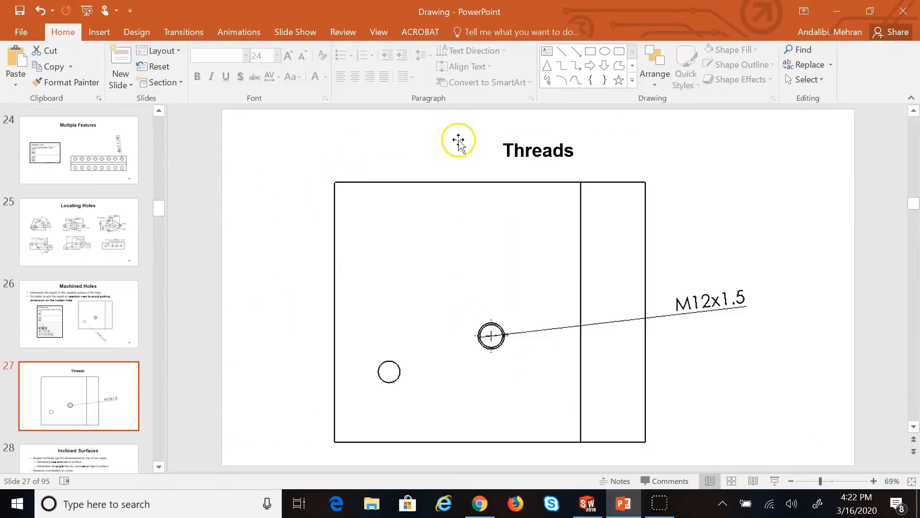
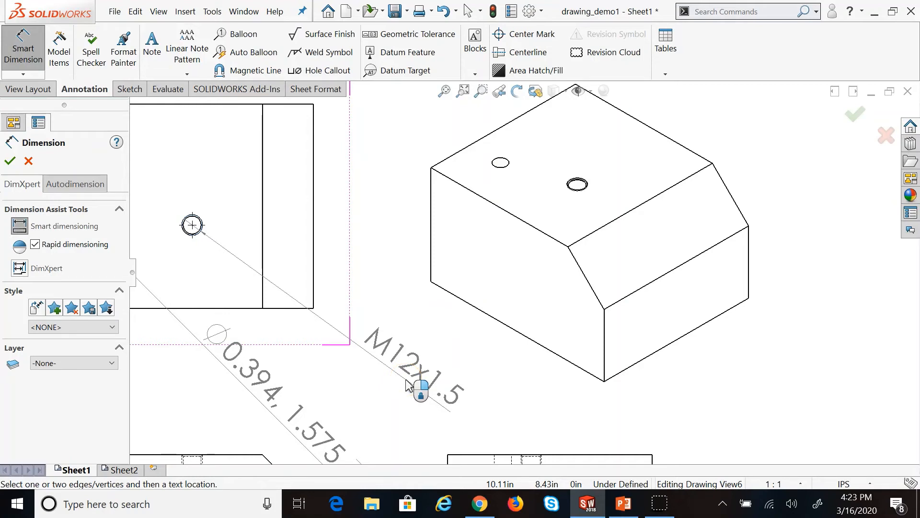
Place the threaded hole's M12x1.5 dimension outside the top view's lower right corner and compare it with the Threads slide in PowerPoint.
{"action": "left_click", "coordinate": [406, 383]}
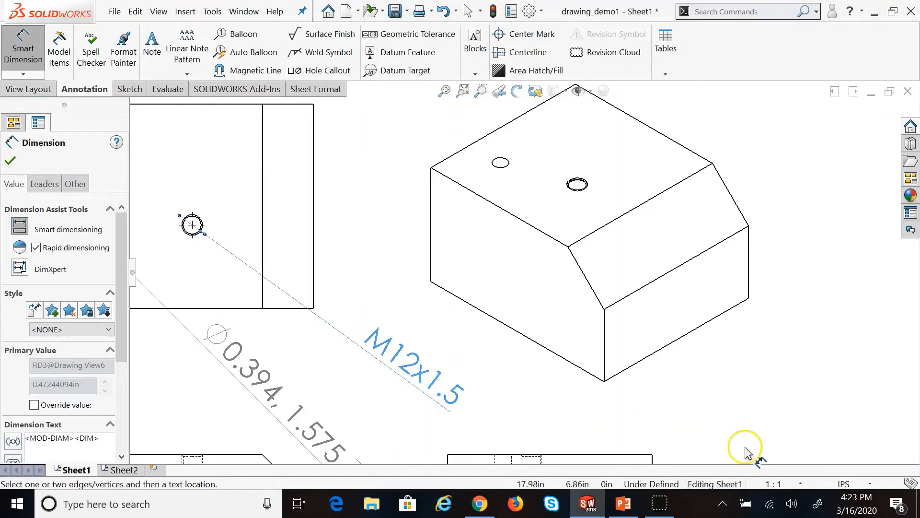
{"action": "left_click", "coordinate": [818, 424]}
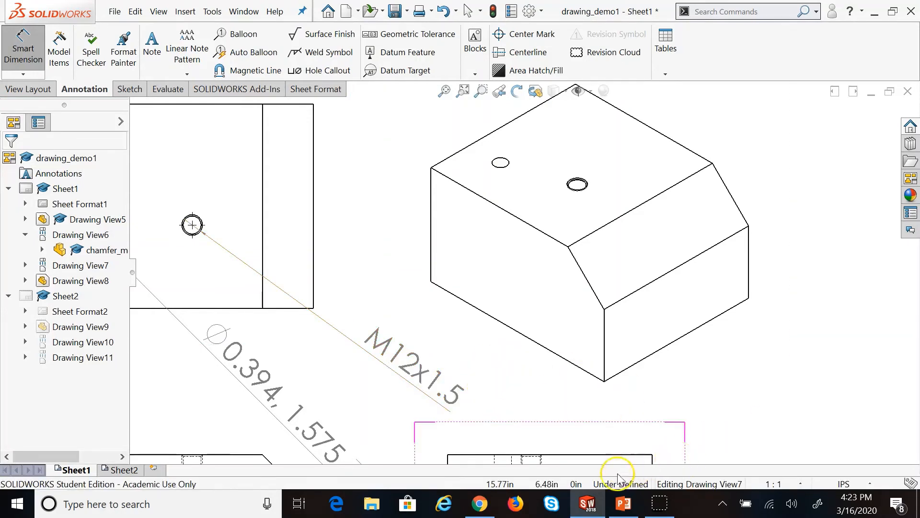
{"action": "left_click", "coordinate": [619, 502]}
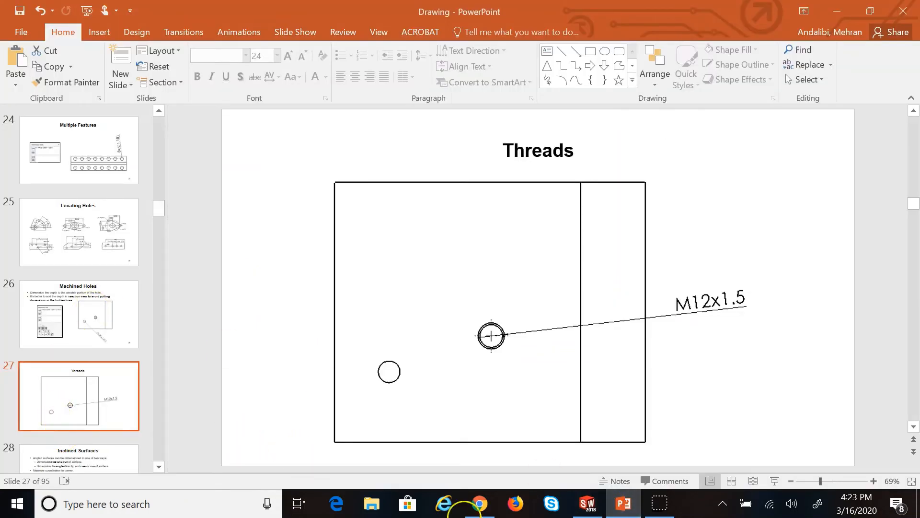
{"action": "left_click", "coordinate": [588, 503]}
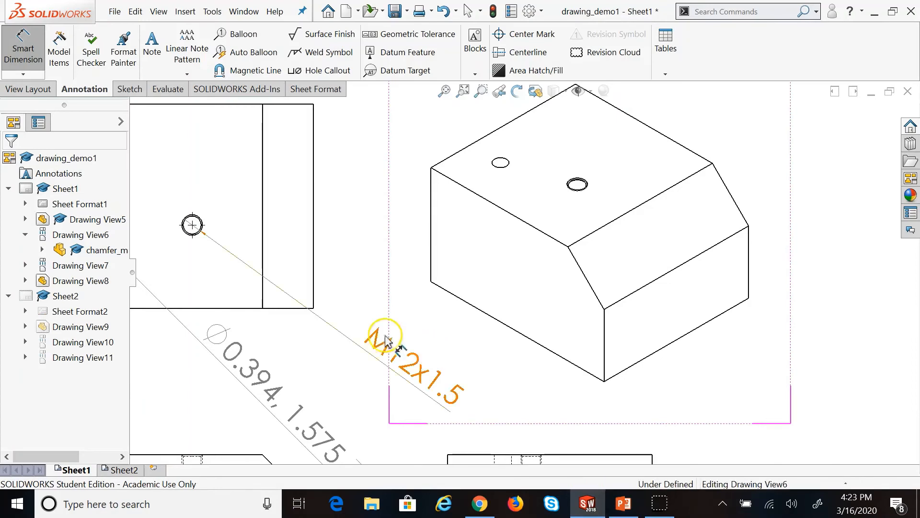
Examine the hole dimensions on Sheet1 and look closely at the machined hole in the top view.
{"action": "scroll", "coordinate": [386, 341], "scroll_direction": "up", "scroll_amount": 5}
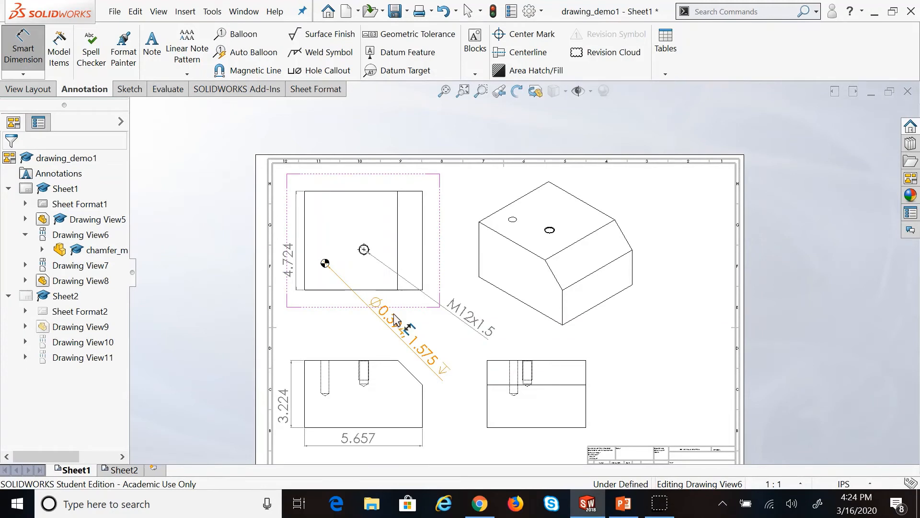
{"action": "left_click", "coordinate": [358, 272]}
{"action": "scroll", "coordinate": [359, 271], "scroll_direction": "down", "scroll_amount": 6}
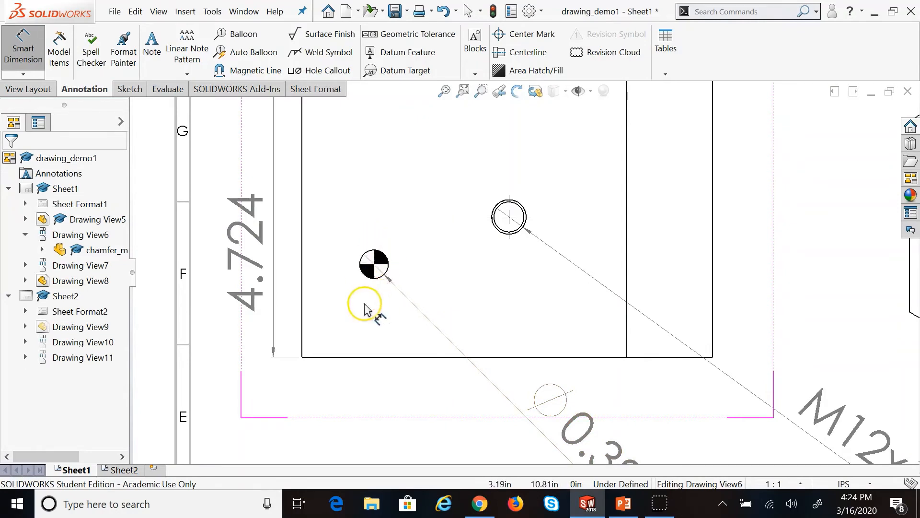
{"action": "scroll", "coordinate": [441, 256], "scroll_direction": "down", "scroll_amount": 1}
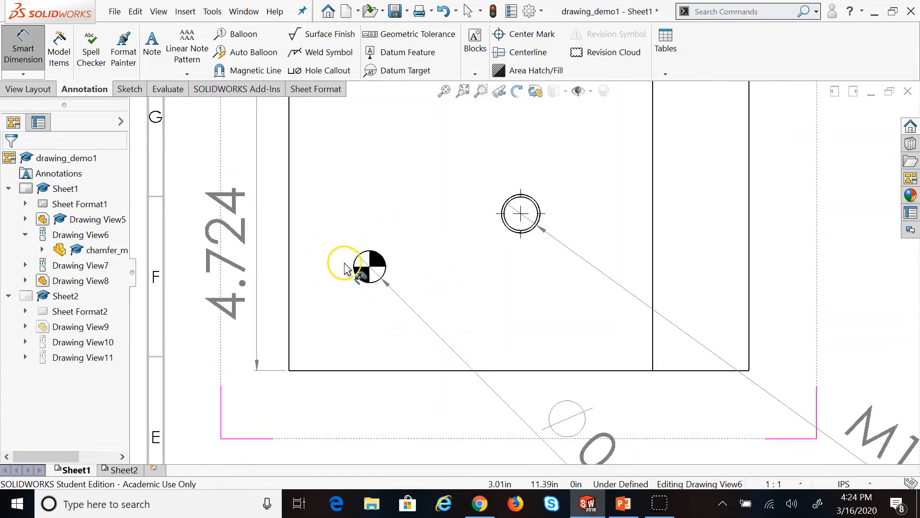
Examine the threaded hole's circles in the top view and the hidden lines of the threaded and machined holes in the front view.
{"action": "scroll", "coordinate": [619, 270], "scroll_direction": "down", "scroll_amount": 1}
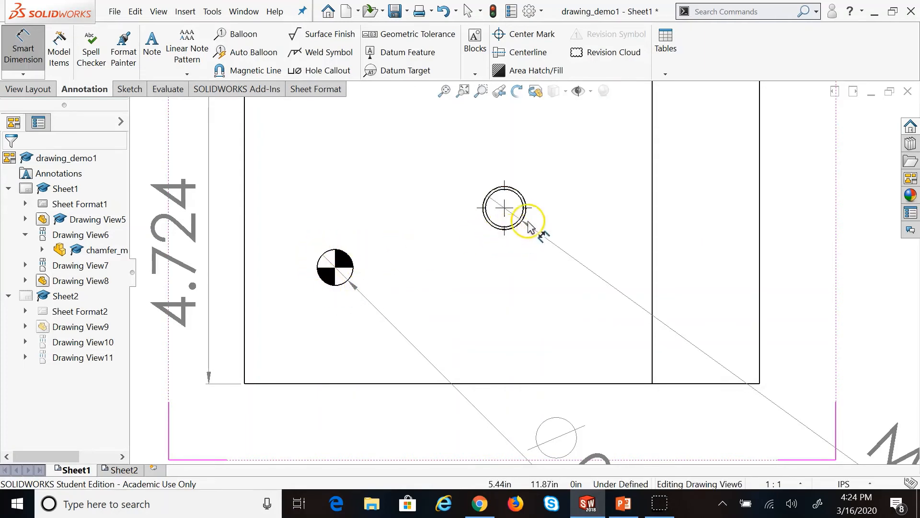
{"action": "scroll", "coordinate": [527, 218], "scroll_direction": "down", "scroll_amount": 1}
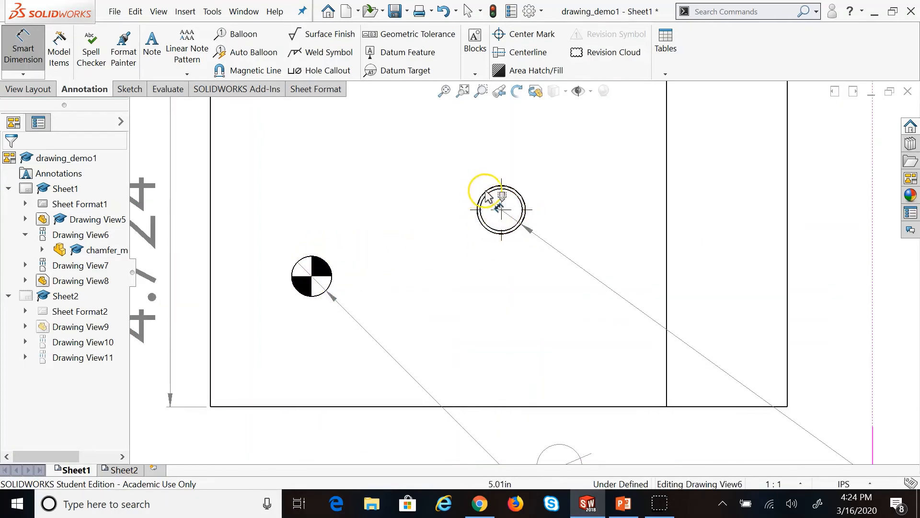
{"action": "scroll", "coordinate": [496, 204], "scroll_direction": "up", "scroll_amount": 8}
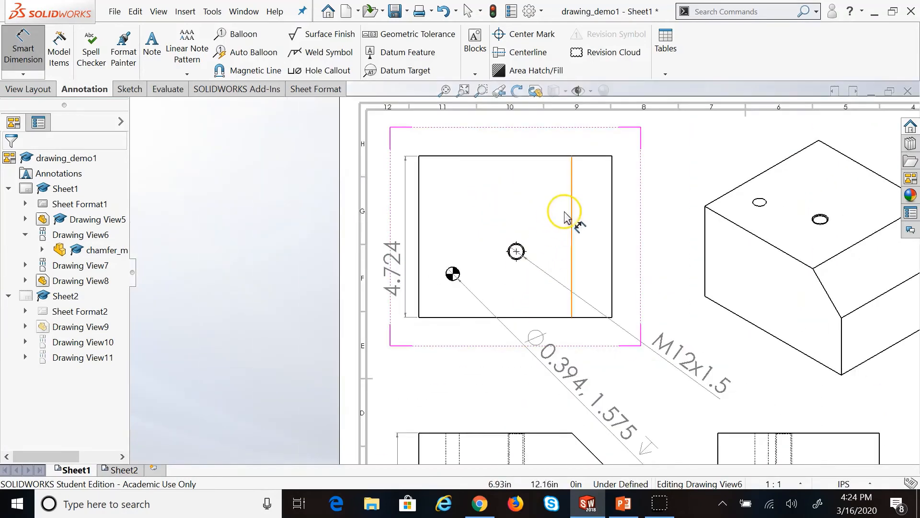
{"action": "scroll", "coordinate": [516, 340], "scroll_direction": "down", "scroll_amount": 6}
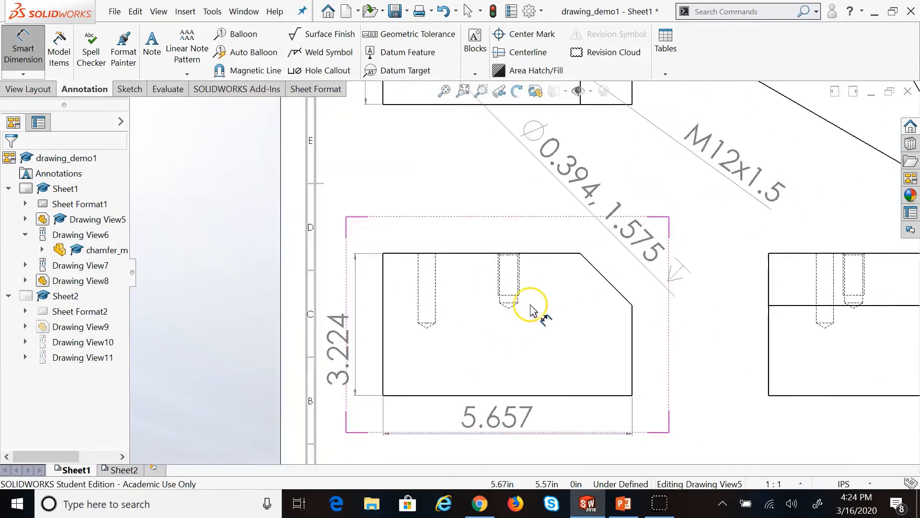
{"action": "scroll", "coordinate": [513, 311], "scroll_direction": "down", "scroll_amount": 1}
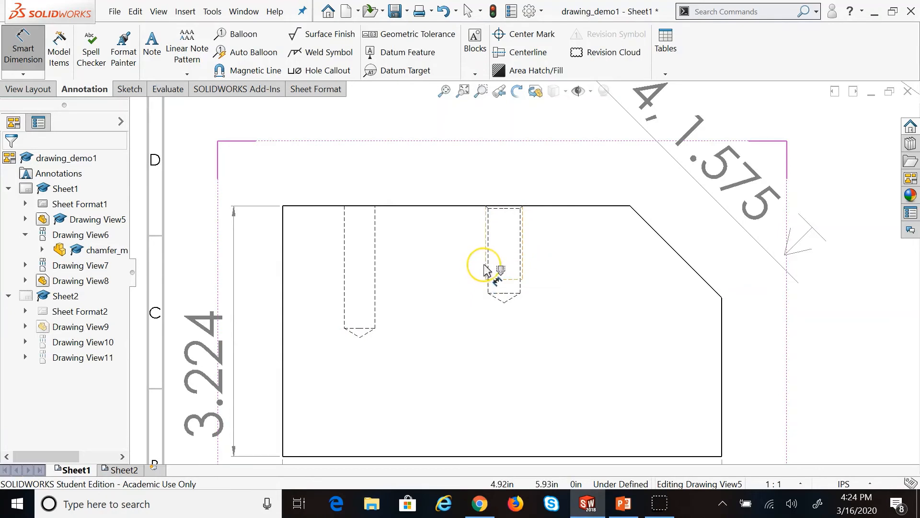
{"action": "scroll", "coordinate": [504, 270], "scroll_direction": "up", "scroll_amount": 1}
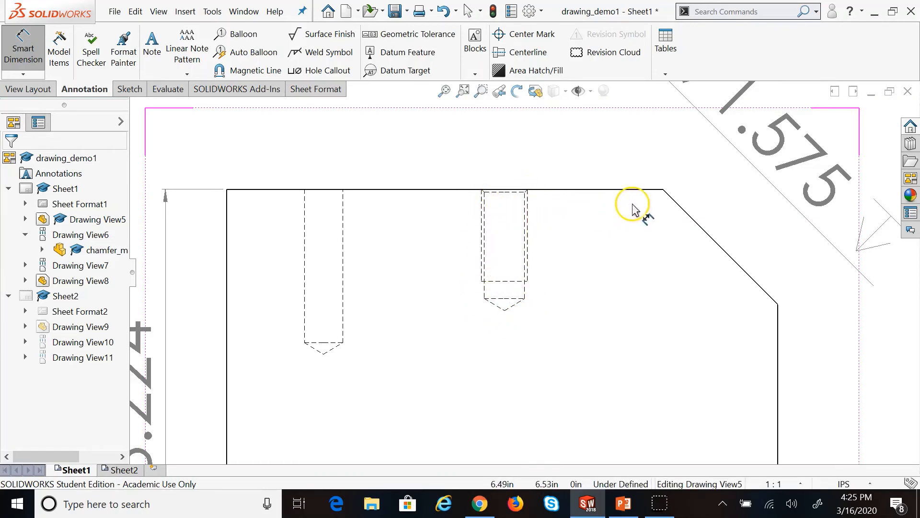
{"action": "scroll", "coordinate": [633, 210], "scroll_direction": "up", "scroll_amount": 4}
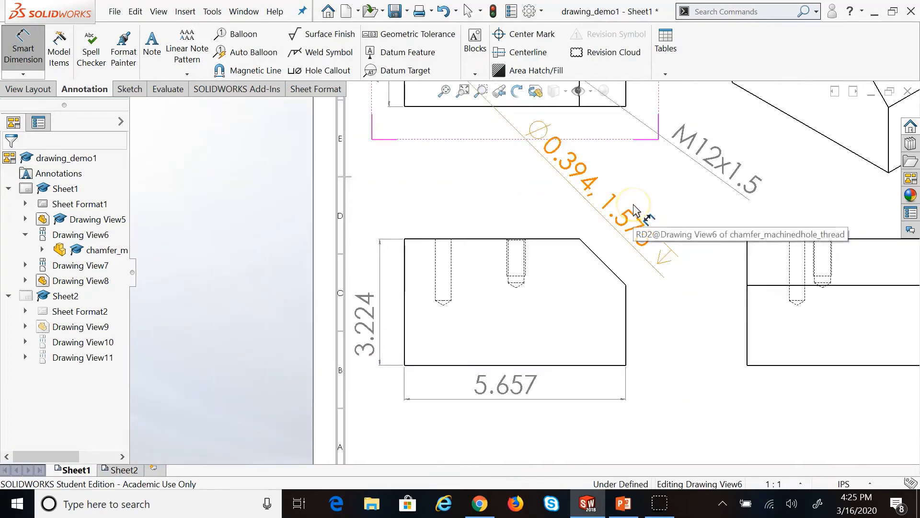
Measure the tapped hole's thread depth in the front view with a temporary Smart Dimension.
{"action": "scroll", "coordinate": [640, 207], "scroll_direction": "up", "scroll_amount": 2}
{"action": "scroll", "coordinate": [620, 201], "scroll_direction": "down", "scroll_amount": 1}
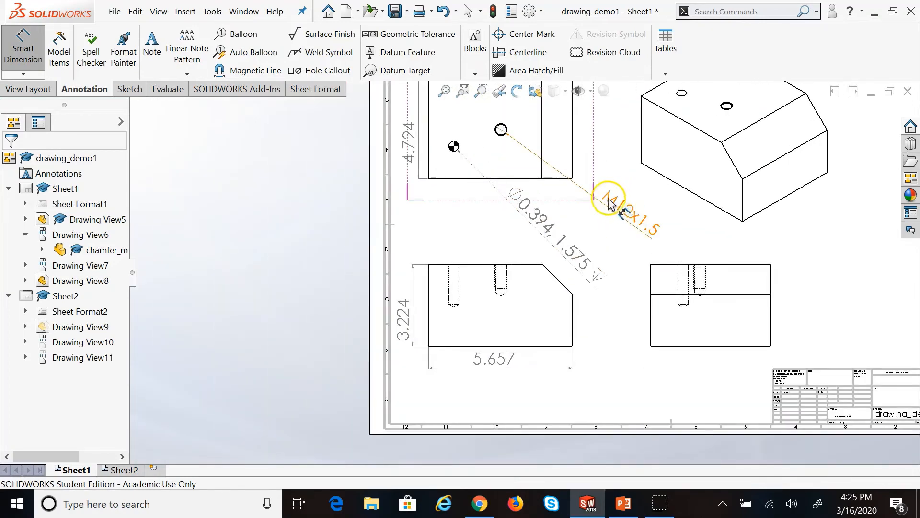
{"action": "left_click", "coordinate": [627, 213]}
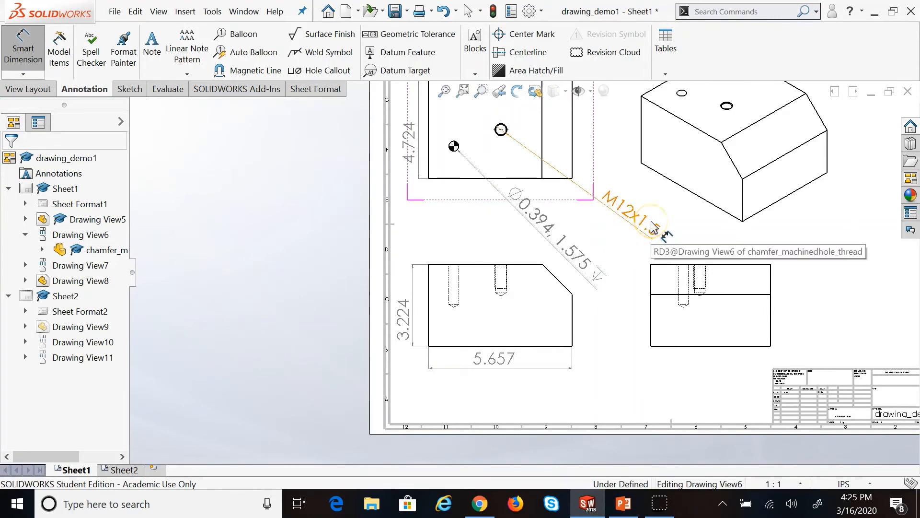
{"action": "left_click", "coordinate": [527, 274]}
{"action": "scroll", "coordinate": [501, 297], "scroll_direction": "down", "scroll_amount": 4}
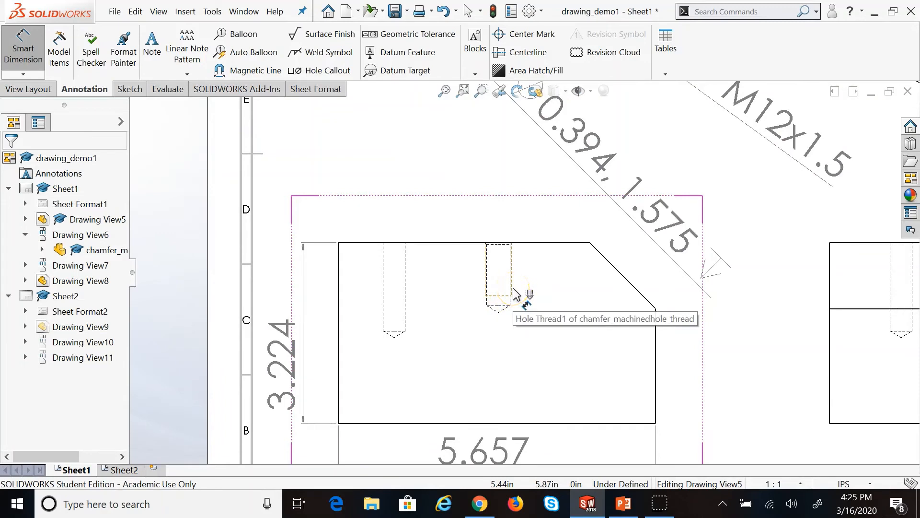
{"action": "left_click", "coordinate": [512, 261]}
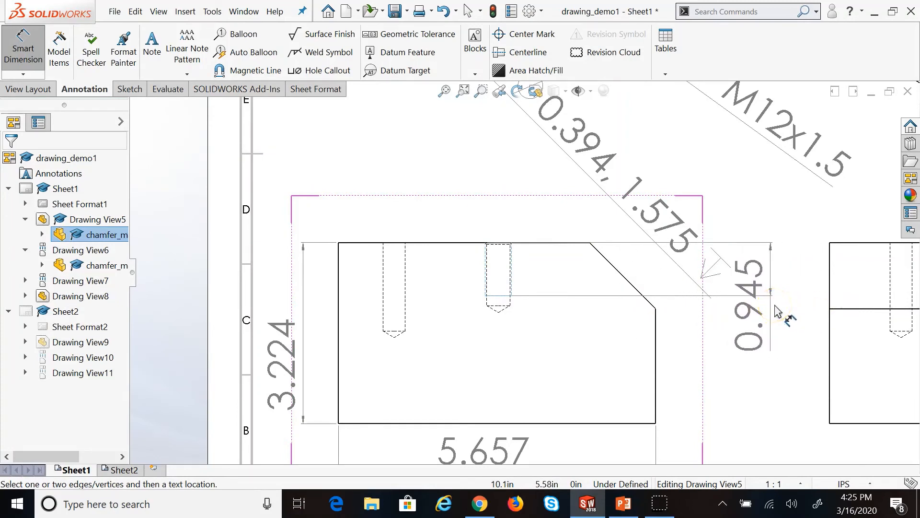
{"action": "scroll", "coordinate": [781, 312], "scroll_direction": "up", "scroll_amount": 4}
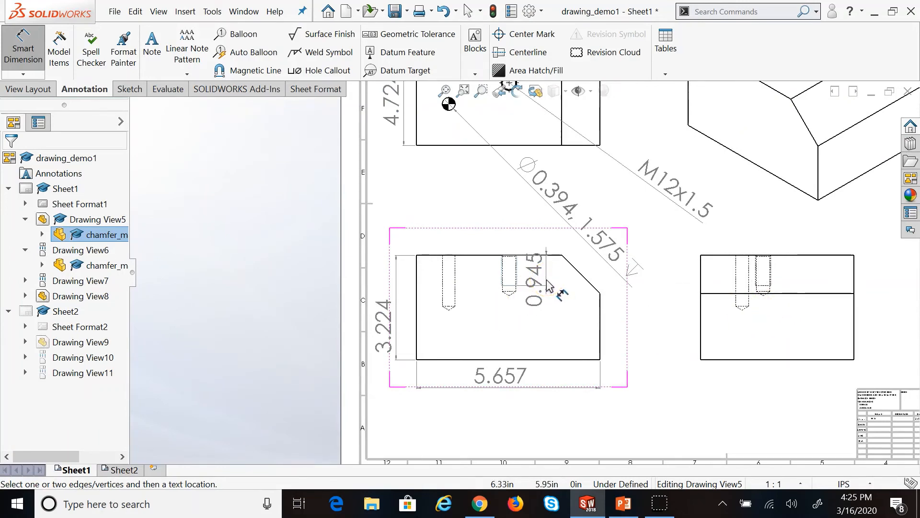
{"action": "left_click", "coordinate": [515, 292]}
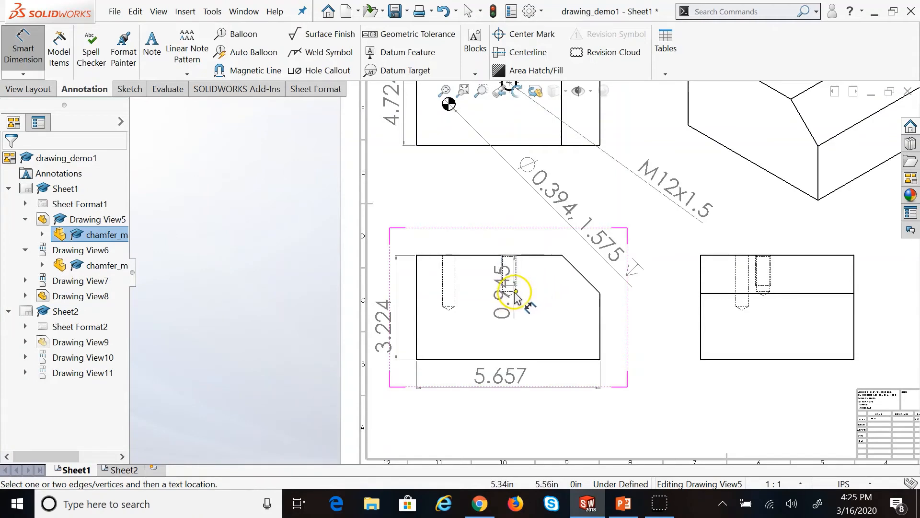
{"action": "scroll", "coordinate": [516, 293], "scroll_direction": "down", "scroll_amount": 2}
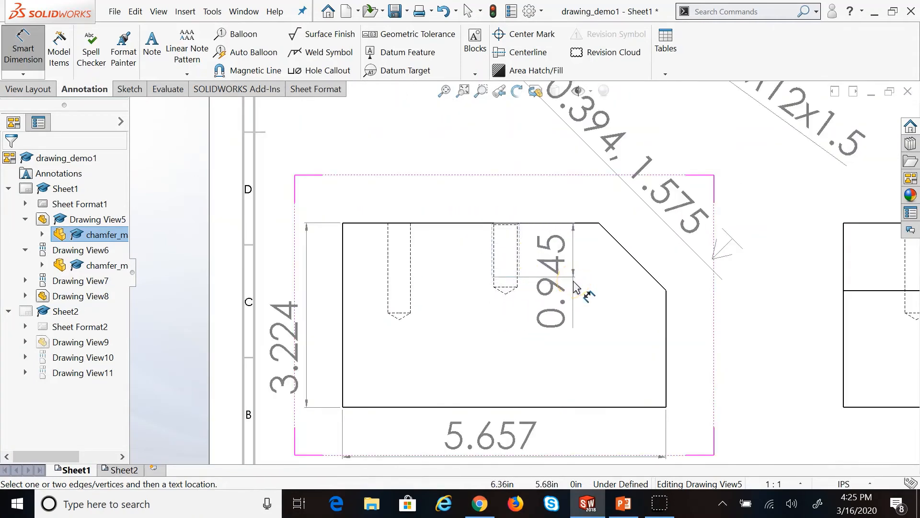
{"action": "scroll", "coordinate": [577, 287], "scroll_direction": "up", "scroll_amount": 2}
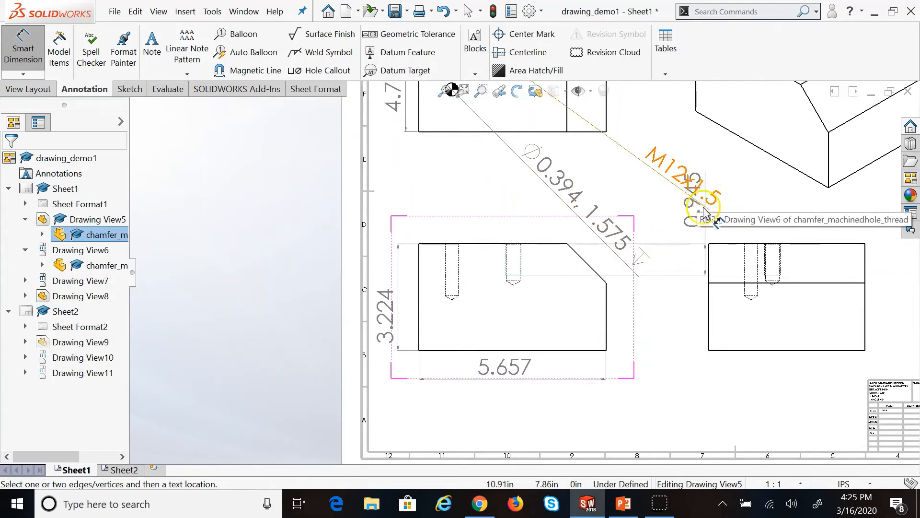
{"action": "left_click", "coordinate": [676, 256]}
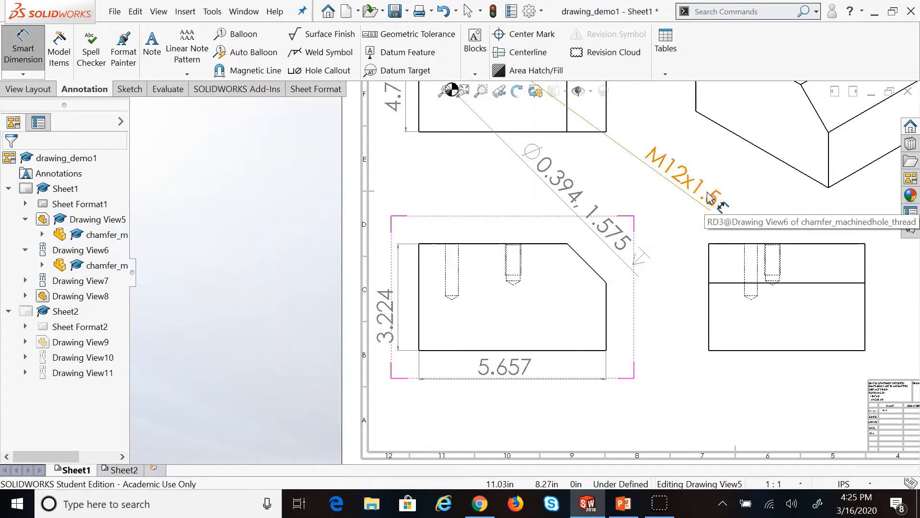
{"action": "left_click", "coordinate": [41, 41]}
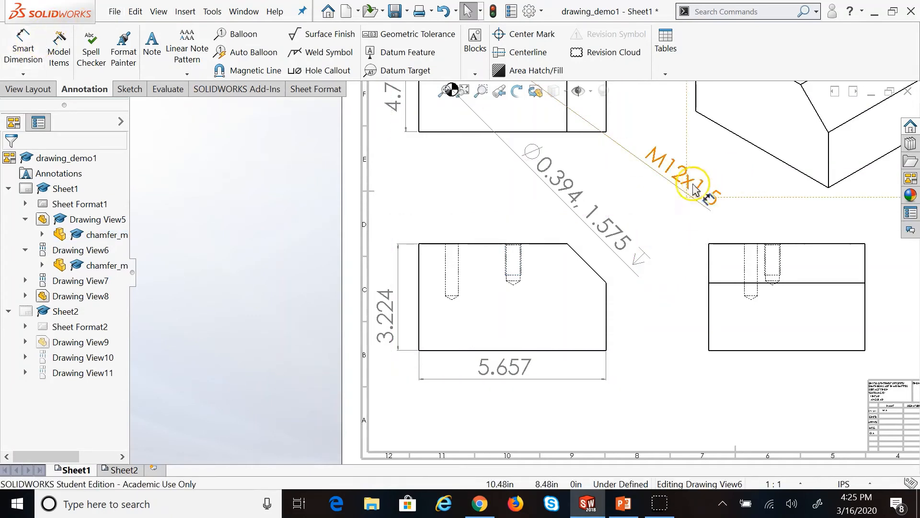
Append ", 0.945" and the hole-depth symbol to the text of the M12x1.5 thread callout.
{"action": "left_click", "coordinate": [671, 179]}
{"action": "left_click", "coordinate": [104, 355]}
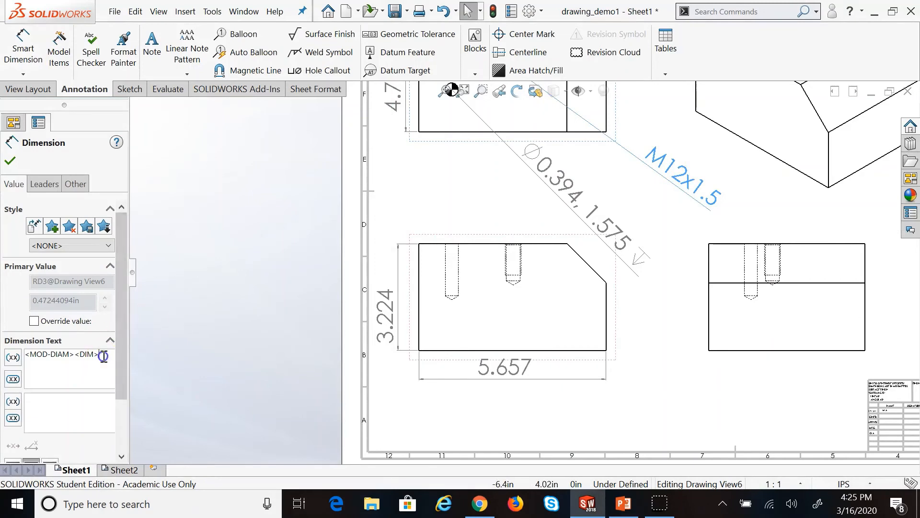
{"action": "type", "text": ","}
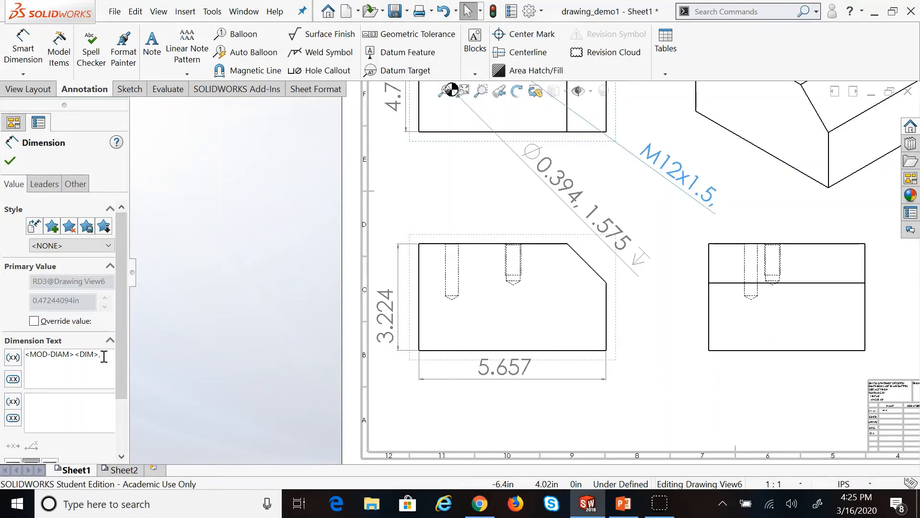
{"action": "type", "text": " 0."}
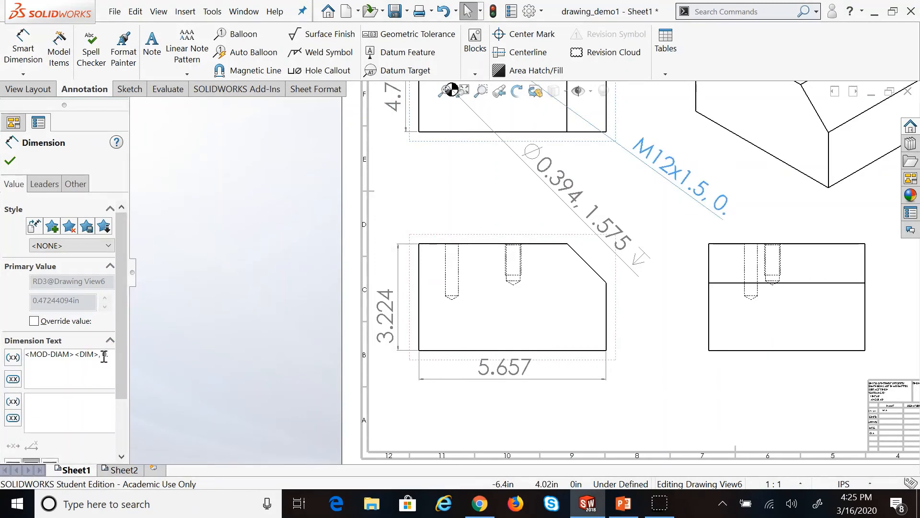
{"action": "type", "text": "945"}
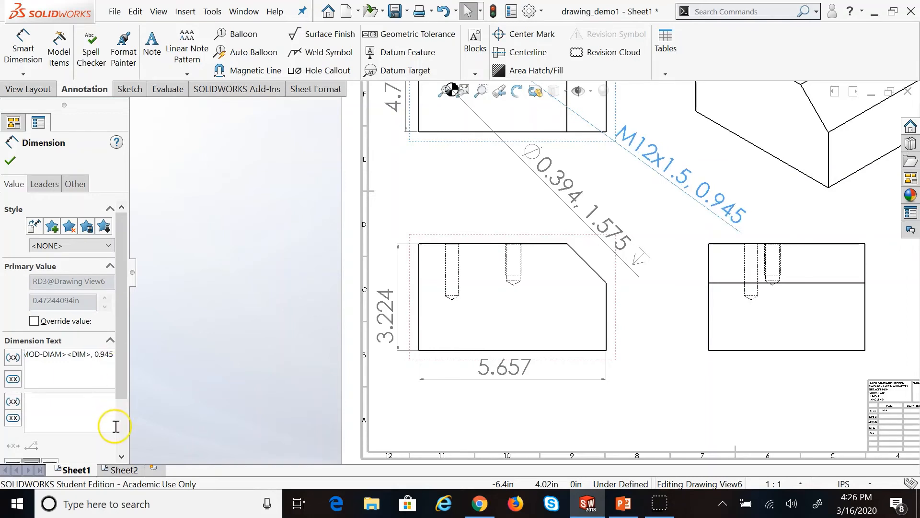
{"action": "scroll", "coordinate": [116, 426], "scroll_direction": "down", "scroll_amount": 3}
{"action": "left_click", "coordinate": [68, 434]}
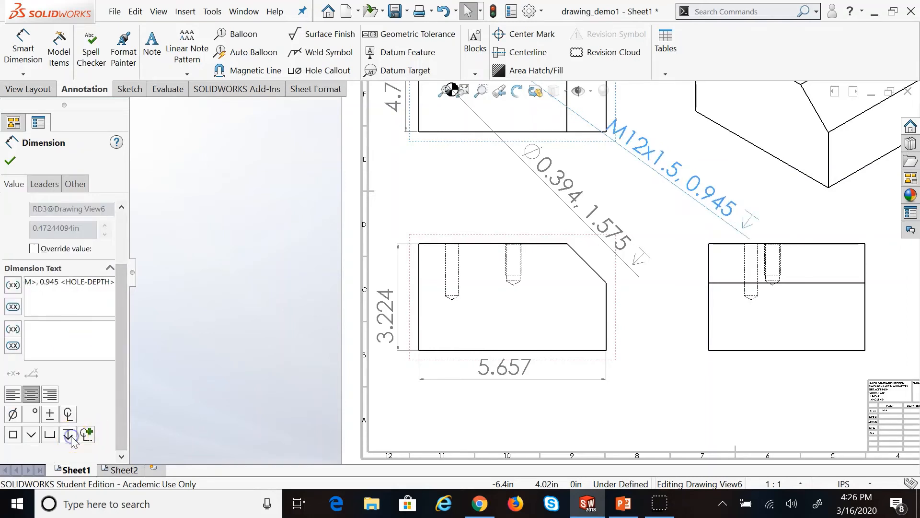
{"action": "left_click", "coordinate": [10, 162]}
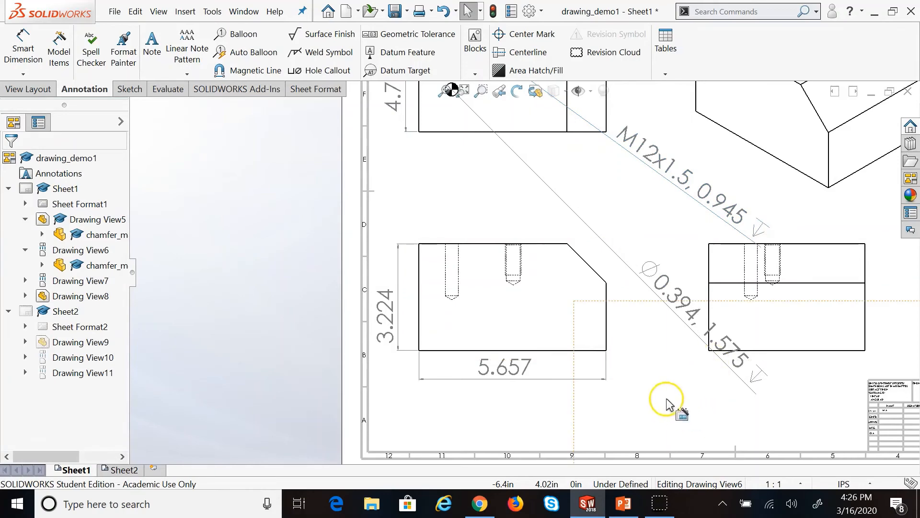
{"action": "left_click", "coordinate": [781, 184]}
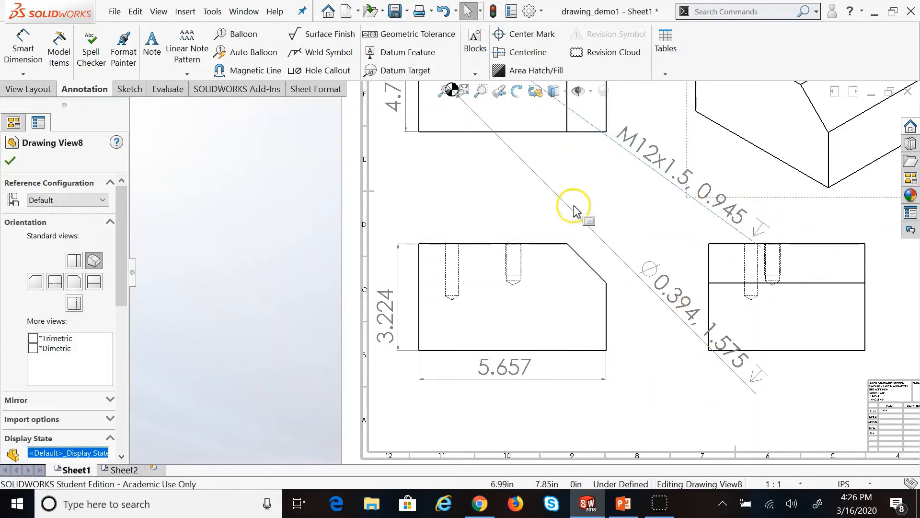
{"action": "left_click", "coordinate": [477, 174]}
{"action": "scroll", "coordinate": [492, 173], "scroll_direction": "up", "scroll_amount": 1}
{"action": "scroll", "coordinate": [492, 175], "scroll_direction": "up", "scroll_amount": 2}
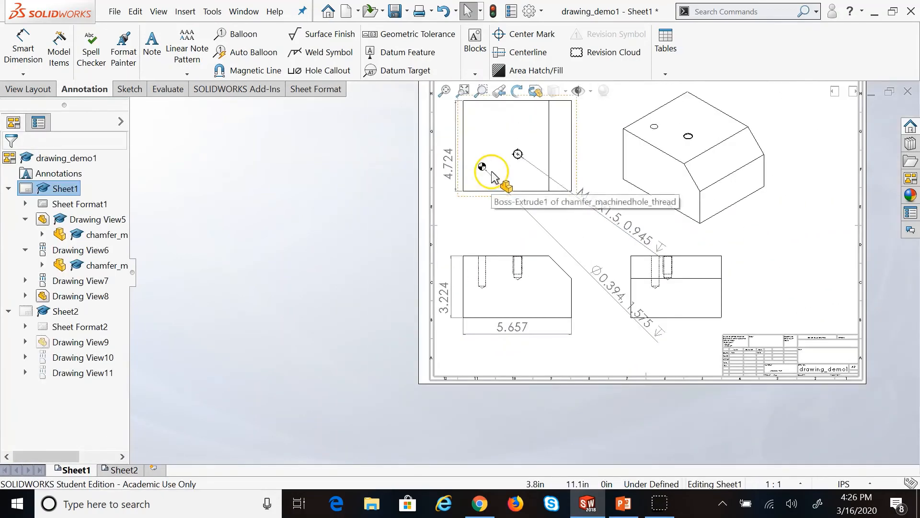
Switch to the PowerPoint presentation and display slide 28 on dimensioning Inclined Surfaces.
{"action": "left_click", "coordinate": [623, 503]}
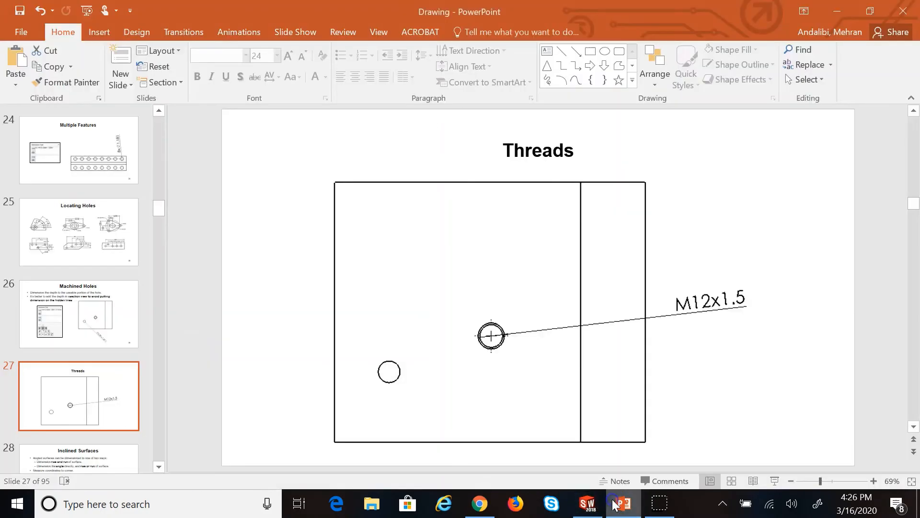
{"action": "left_click", "coordinate": [71, 466]}
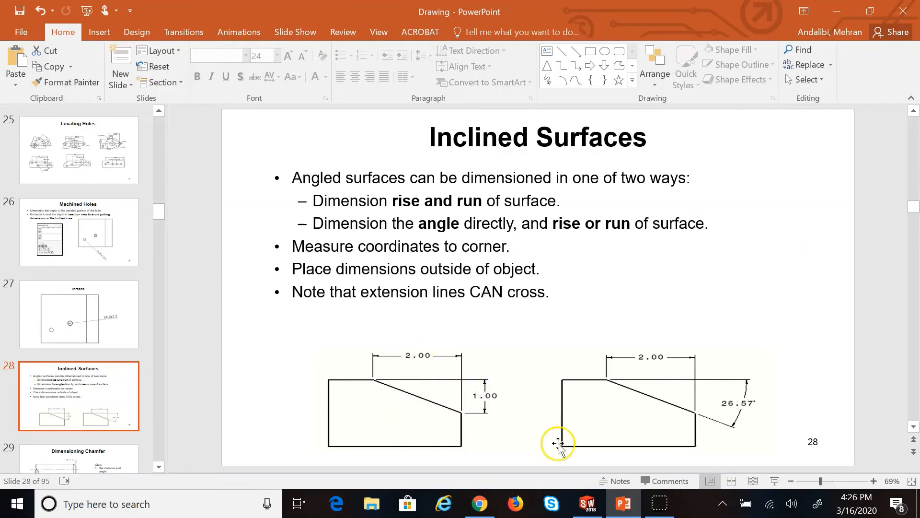
Switch back to the SOLIDWORKS drawing and delete both hole callouts, the 0.394 diameter one and the M12x1.5 one.
{"action": "left_click", "coordinate": [587, 503]}
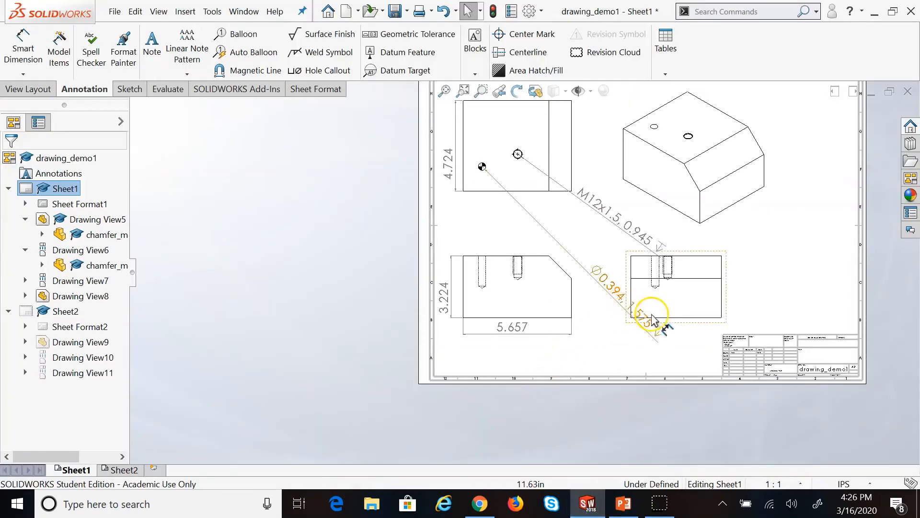
{"action": "scroll", "coordinate": [653, 319], "scroll_direction": "down", "scroll_amount": 5}
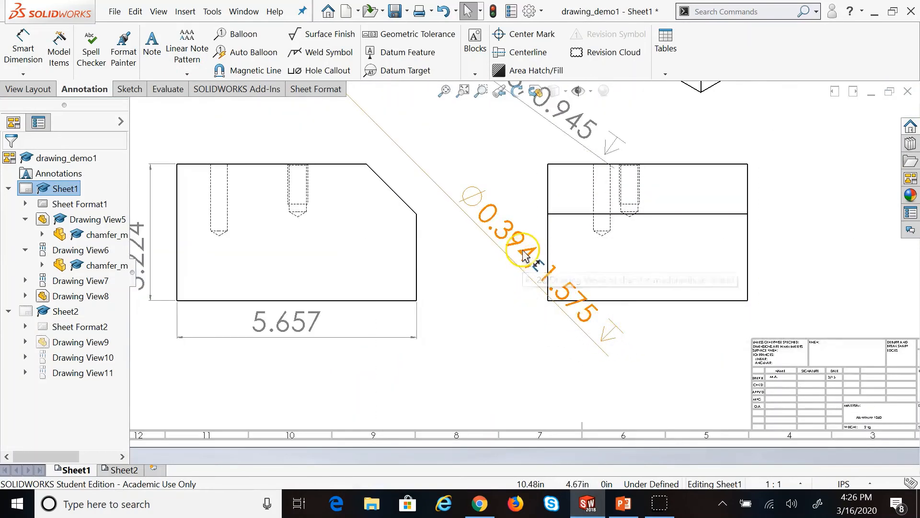
{"action": "left_click", "coordinate": [528, 256]}
{"action": "key", "text": "Delete"}
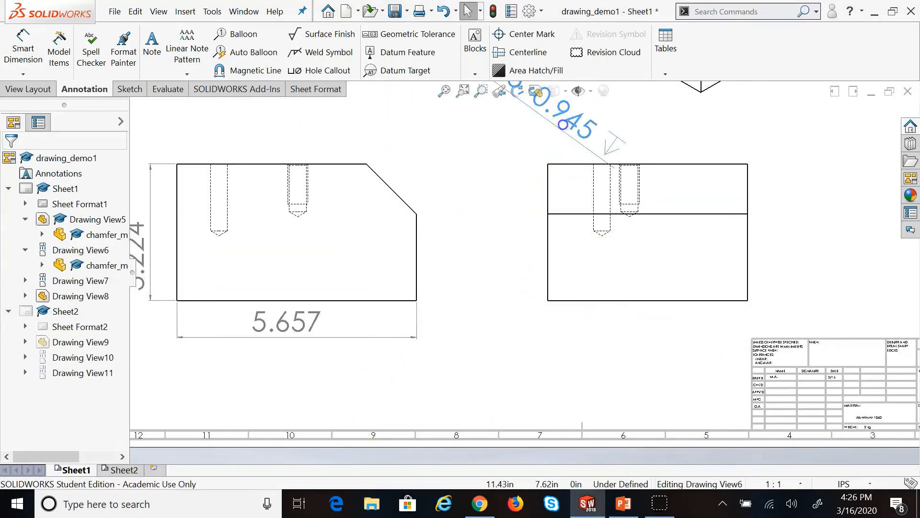
{"action": "key", "text": "Delete"}
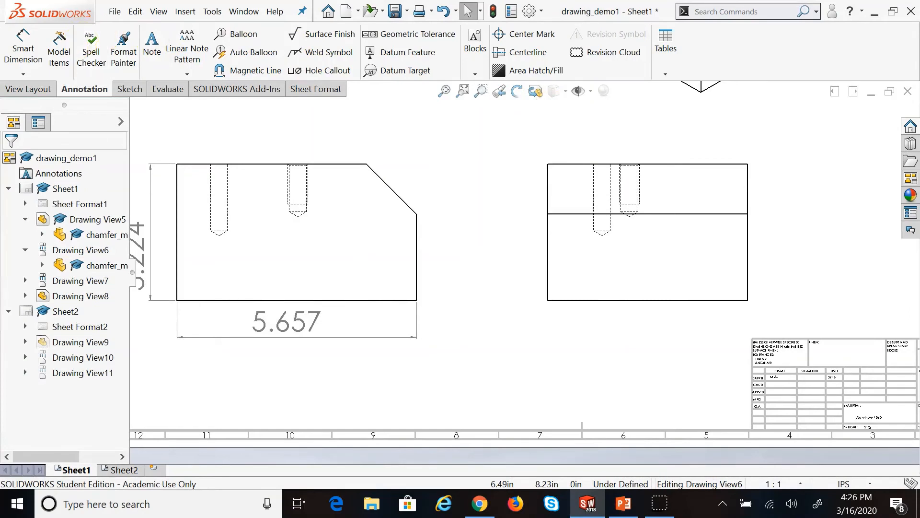
Dimension the horizontal run of the chamfer in the front view, placing the dimension above the part.
{"action": "left_click", "coordinate": [23, 48]}
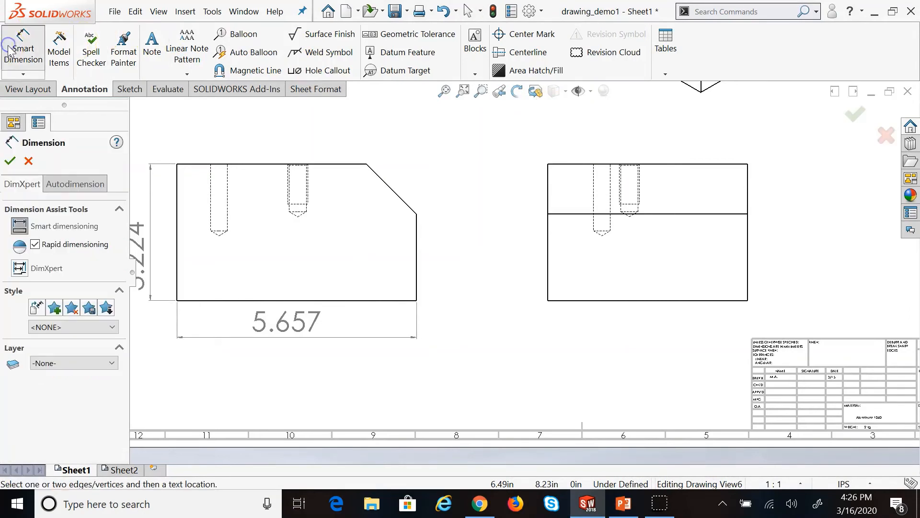
{"action": "left_click", "coordinate": [391, 191]}
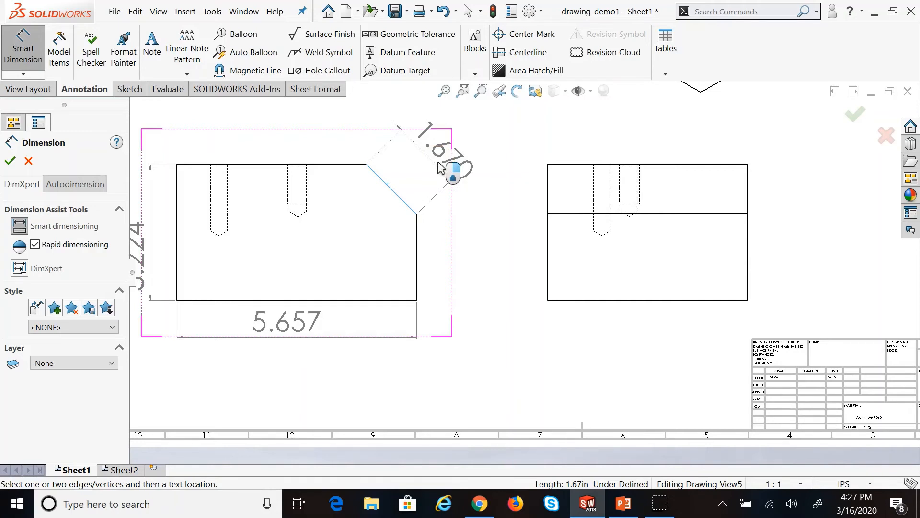
{"action": "scroll", "coordinate": [441, 167], "scroll_direction": "up", "scroll_amount": 3}
{"action": "scroll", "coordinate": [460, 194], "scroll_direction": "down", "scroll_amount": 1}
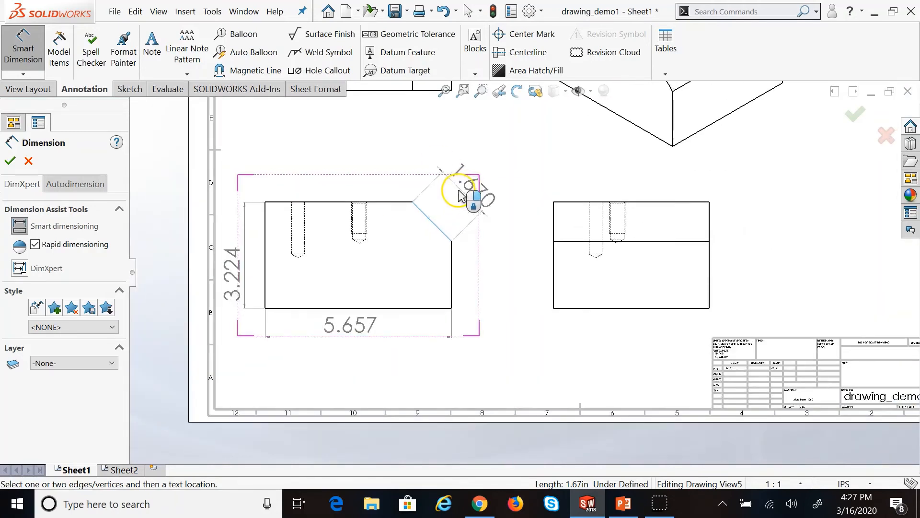
{"action": "scroll", "coordinate": [459, 195], "scroll_direction": "down", "scroll_amount": 2}
{"action": "left_click", "coordinate": [470, 215]}
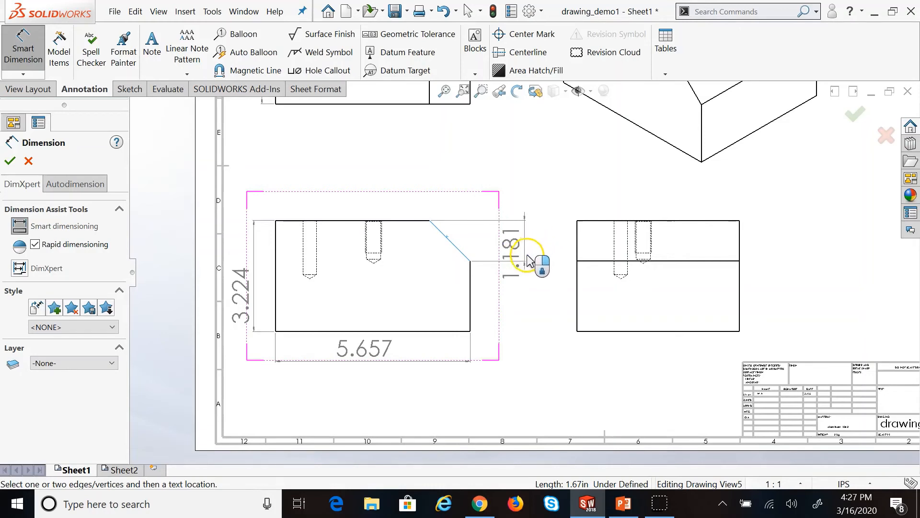
{"action": "left_click", "coordinate": [469, 180]}
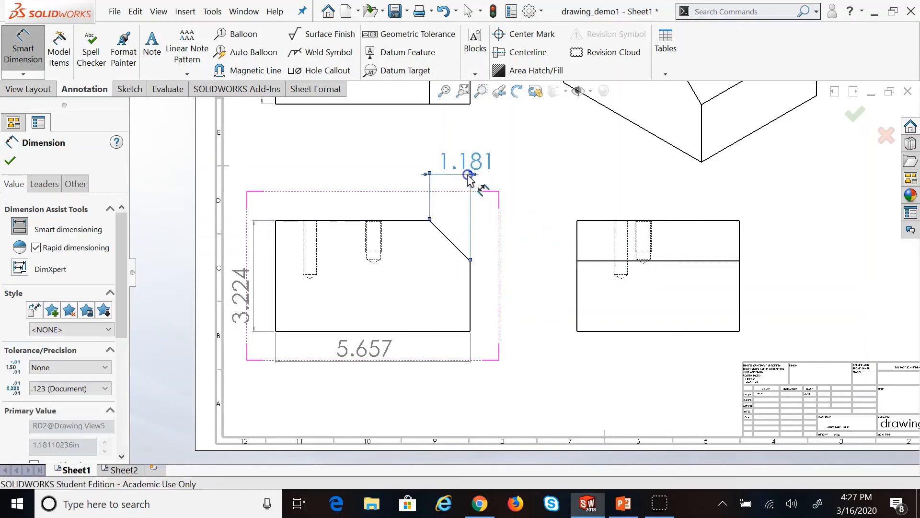
Dimension the vertical rise of the front view's chamfer beside the part and shift its text above the extension lines.
{"action": "left_click", "coordinate": [448, 243]}
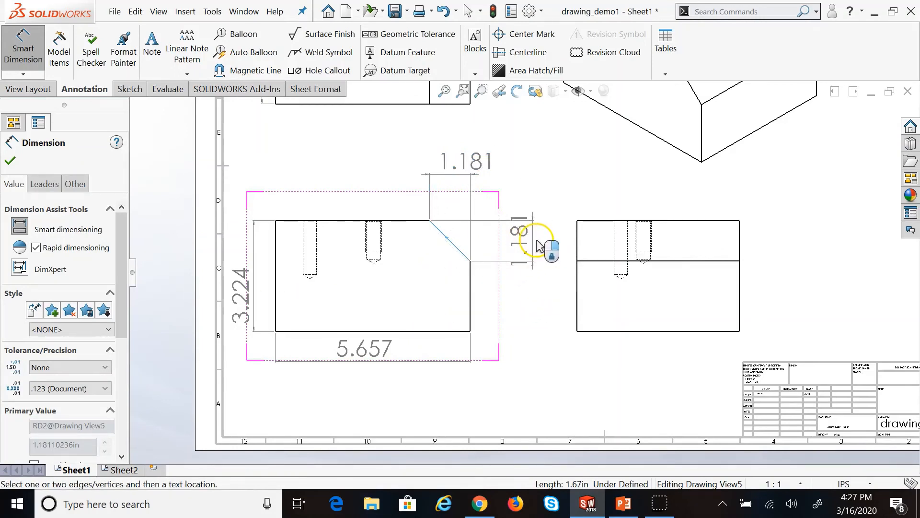
{"action": "left_click", "coordinate": [541, 247]}
{"action": "key", "text": "Escape"}
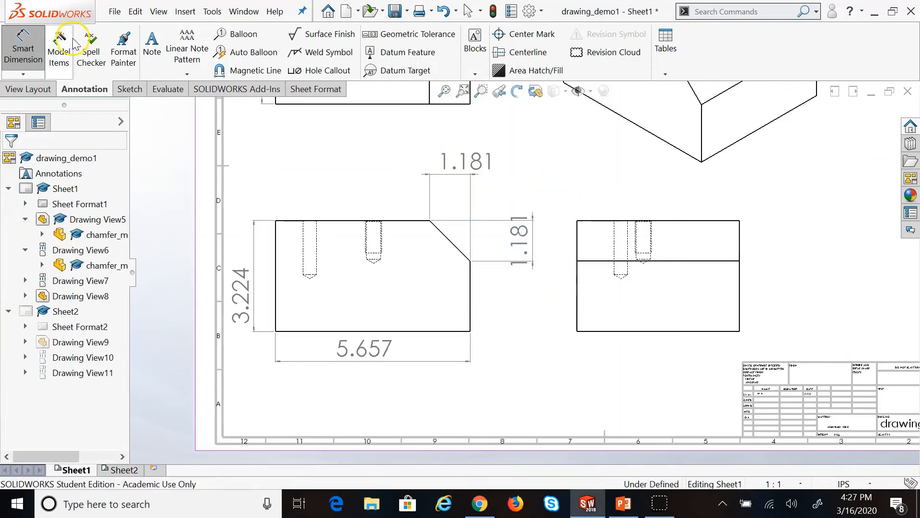
{"action": "left_click_drag", "start_coordinate": [522, 235], "coordinate": [528, 187]}
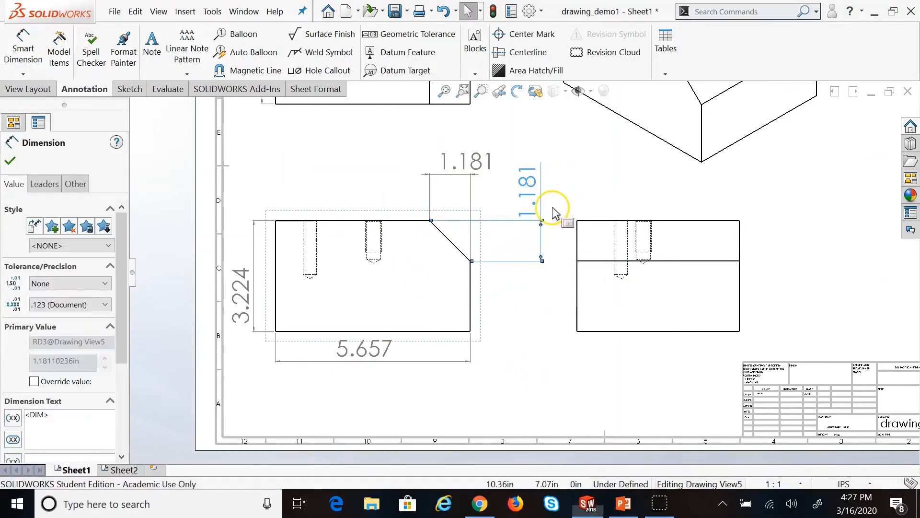
Delete the vertical rise dimension of the chamfer from the front view.
{"action": "left_click", "coordinate": [572, 186]}
{"action": "left_click", "coordinate": [539, 242]}
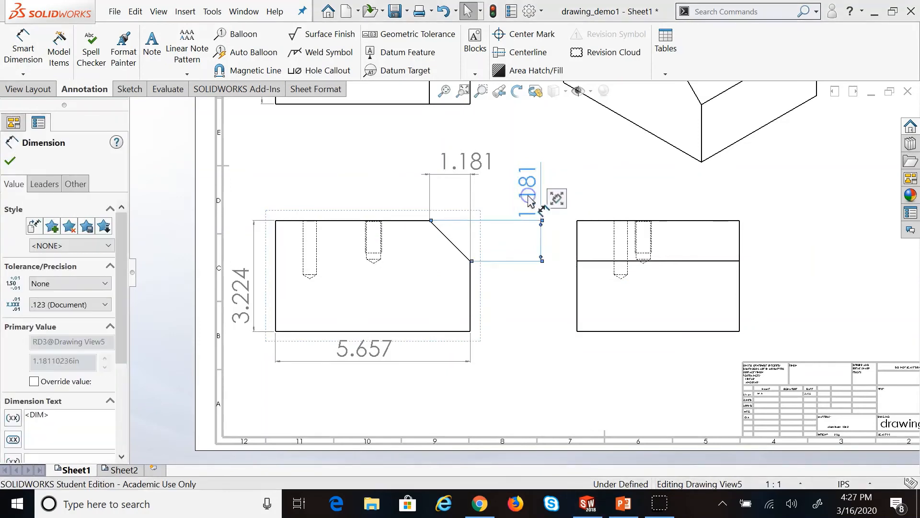
{"action": "key", "text": "Delete"}
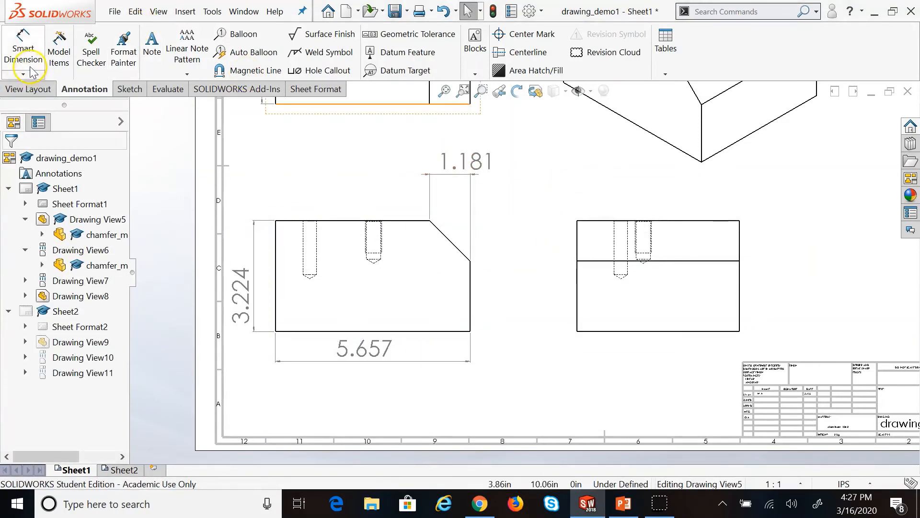
Dimension the angle between the front view's chamfer and its top edge, placing the dimension beside the part at the chamfer's outer side.
{"action": "left_click", "coordinate": [23, 50]}
{"action": "scroll", "coordinate": [487, 232], "scroll_direction": "down", "scroll_amount": 1}
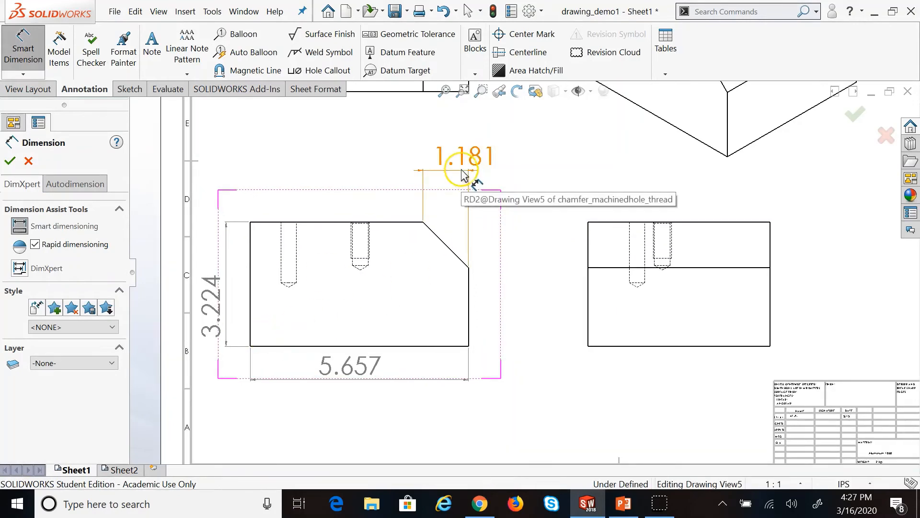
{"action": "left_click", "coordinate": [450, 254]}
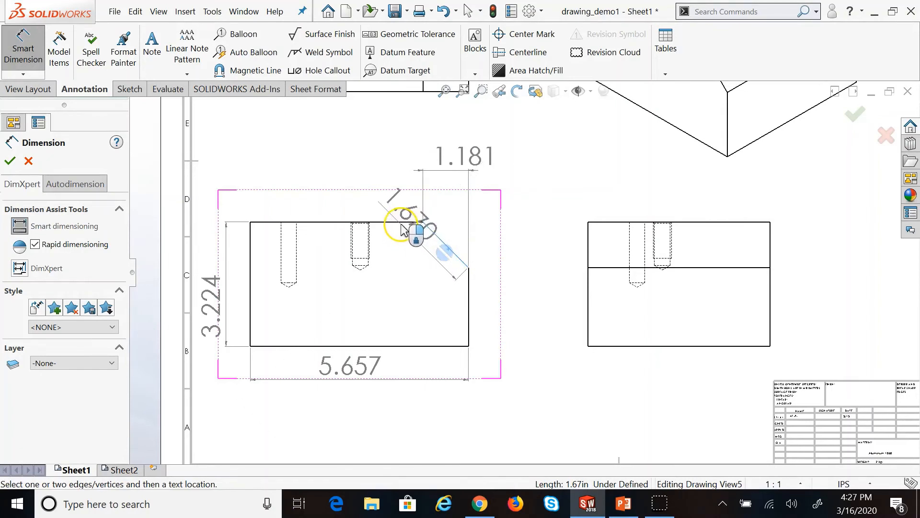
{"action": "left_click", "coordinate": [401, 223]}
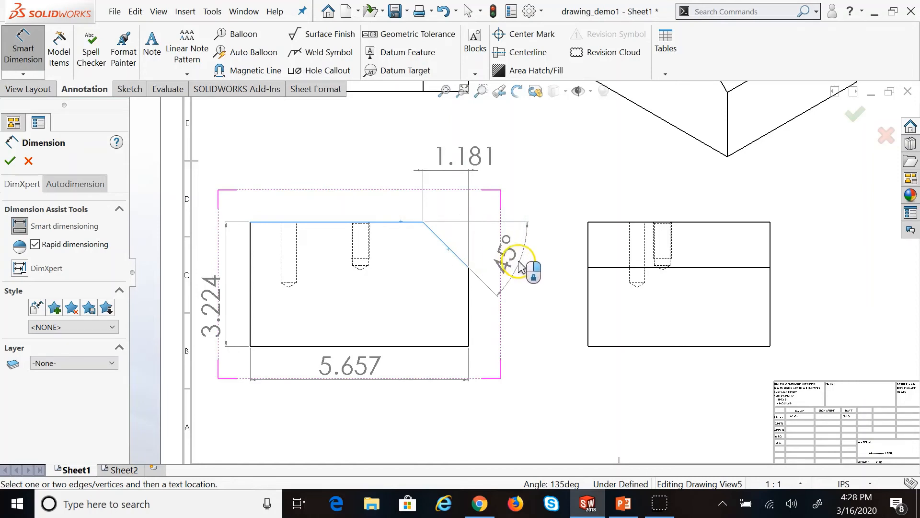
{"action": "left_click", "coordinate": [523, 267]}
{"action": "left_click", "coordinate": [565, 186]}
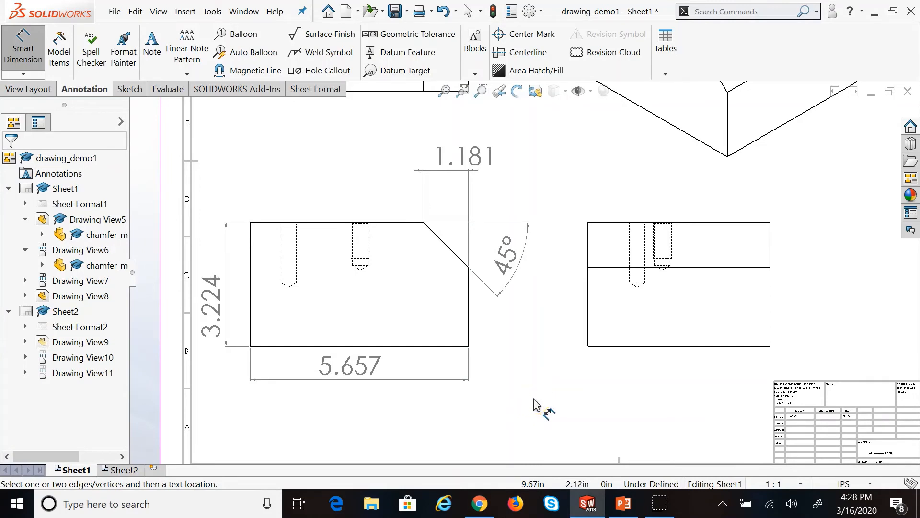
{"action": "key", "text": "Escape"}
{"action": "left_click", "coordinate": [483, 373]}
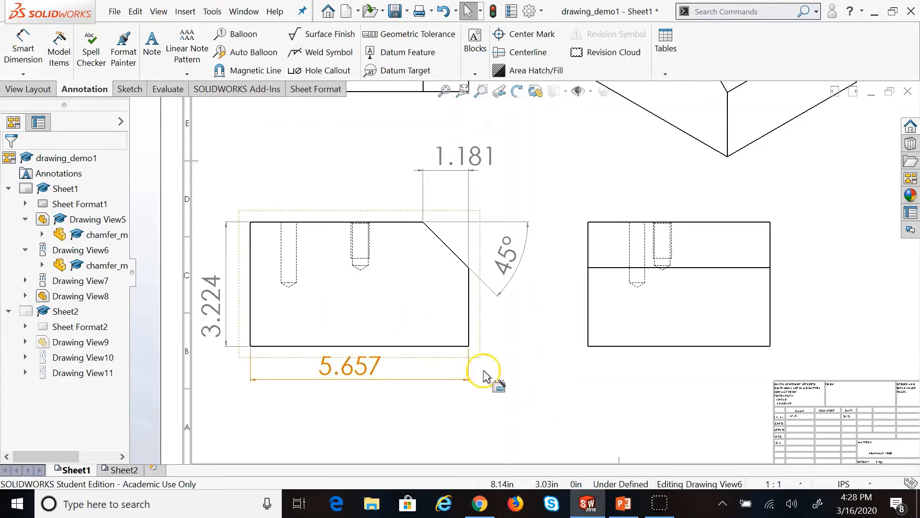
{"action": "left_click", "coordinate": [308, 428]}
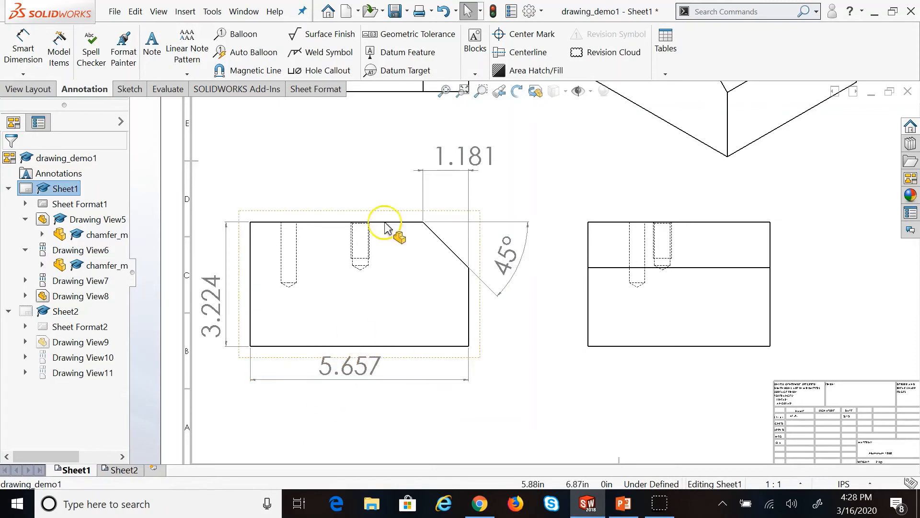
Shift the chamfer's angle dimension above the front view's top edge, and delete it.
{"action": "scroll", "coordinate": [463, 254], "scroll_direction": "down", "scroll_amount": 2}
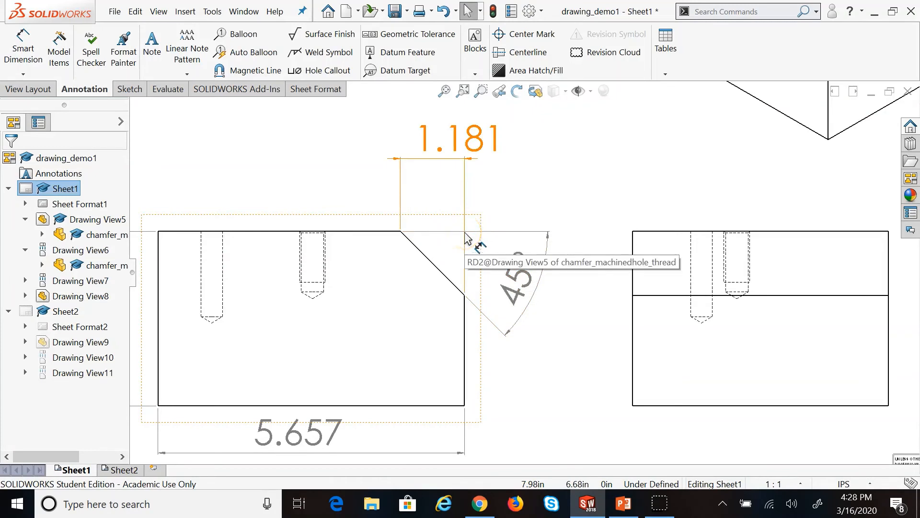
{"action": "left_click", "coordinate": [455, 219]}
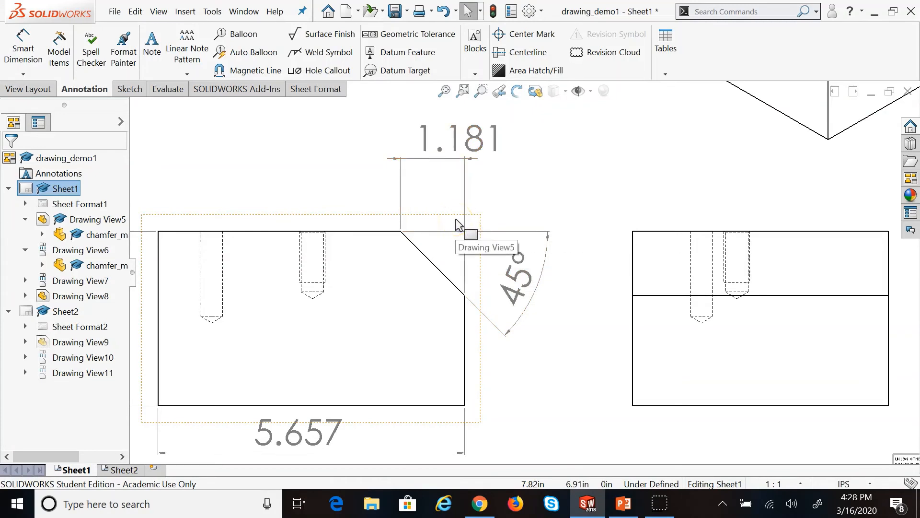
{"action": "scroll", "coordinate": [455, 219], "scroll_direction": "up", "scroll_amount": 2}
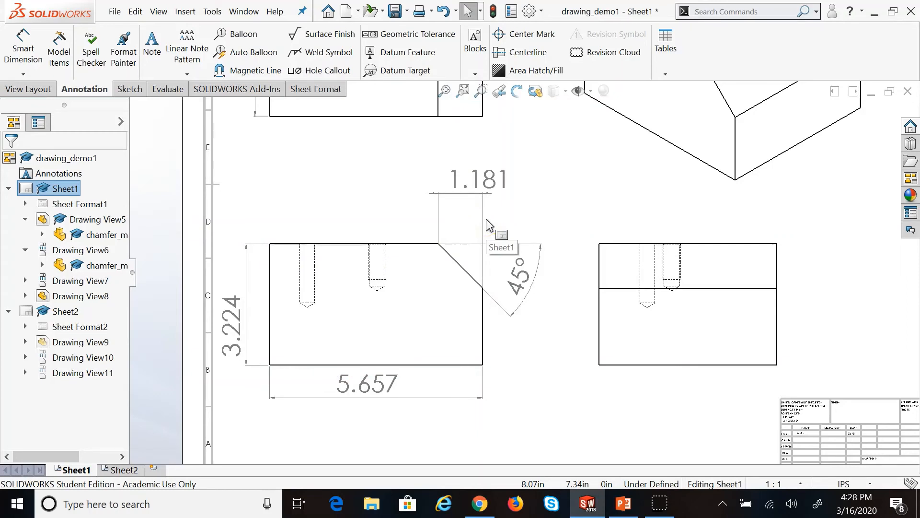
{"action": "left_click_drag", "start_coordinate": [520, 265], "coordinate": [407, 218]}
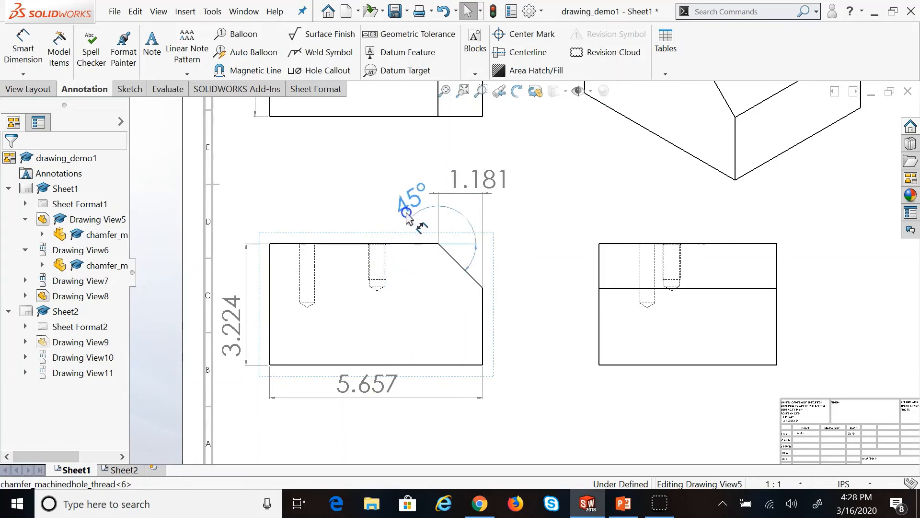
{"action": "key", "text": "Delete"}
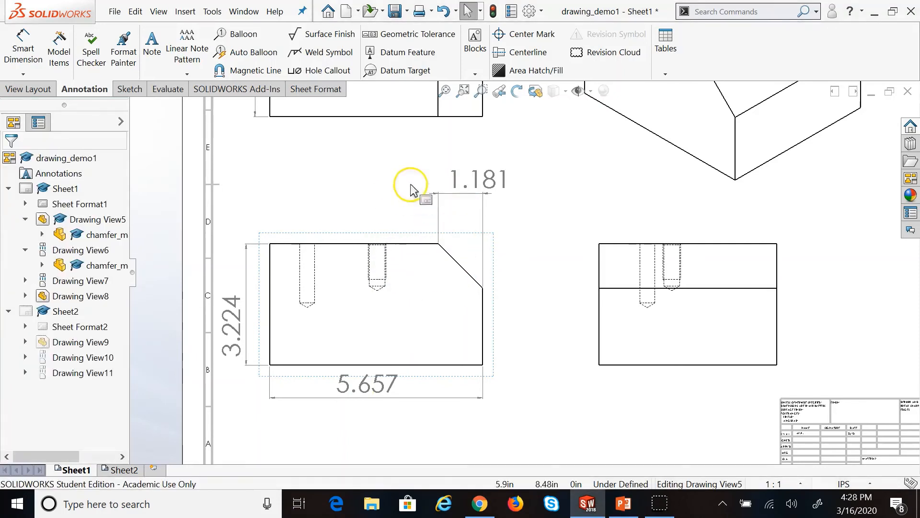
Dimension the angle between the front view's chamfer and top edge again, placing it above the part over the holes.
{"action": "left_click", "coordinate": [23, 48]}
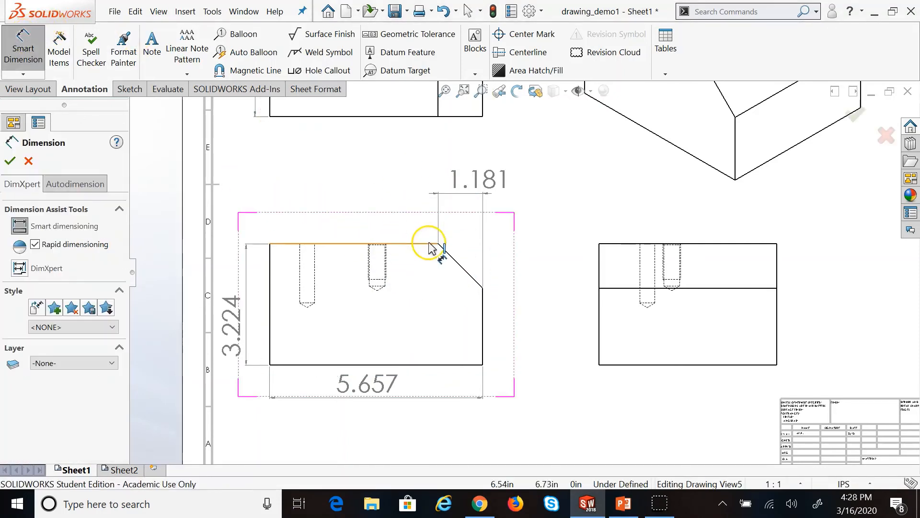
{"action": "left_click", "coordinate": [451, 255]}
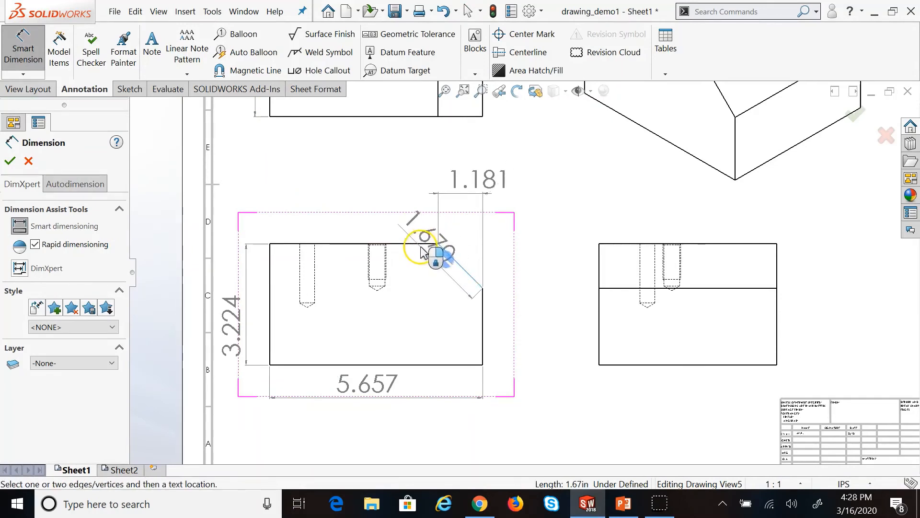
{"action": "left_click", "coordinate": [423, 244]}
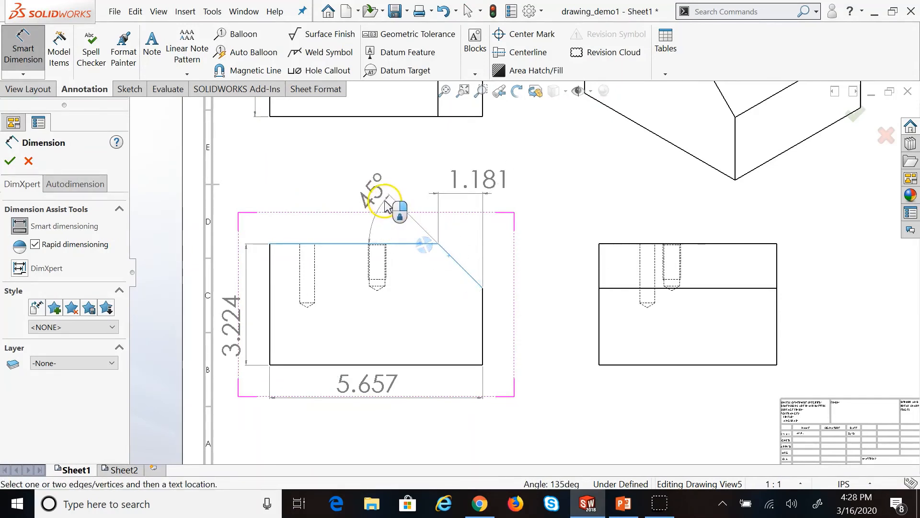
{"action": "left_click", "coordinate": [350, 198]}
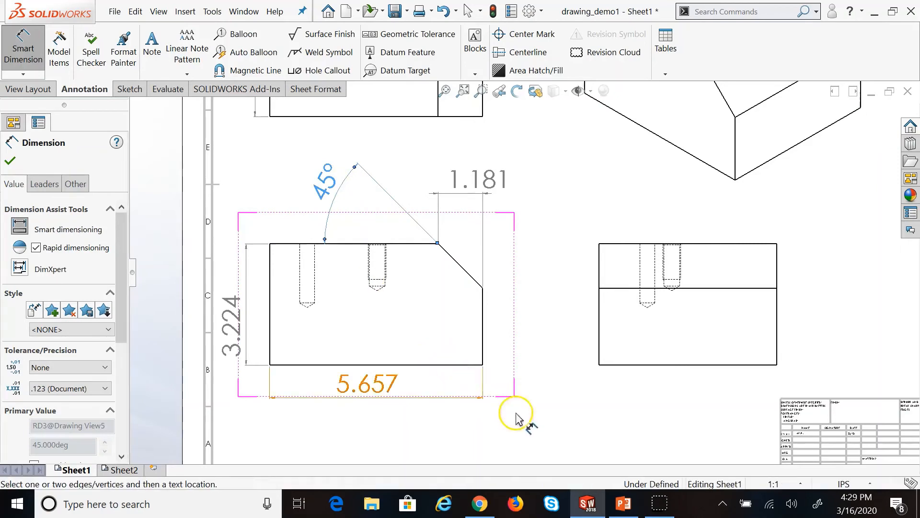
{"action": "left_click", "coordinate": [598, 425]}
{"action": "key", "text": "Escape"}
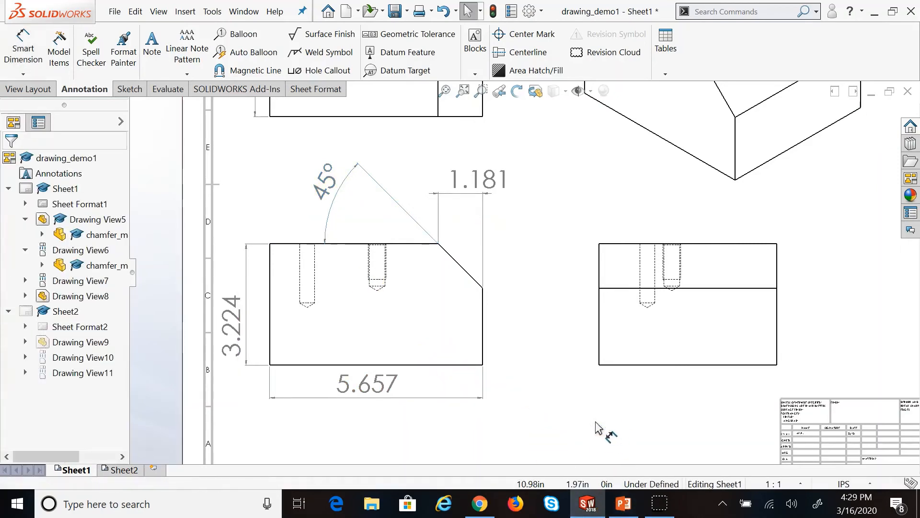
{"action": "left_click", "coordinate": [583, 398]}
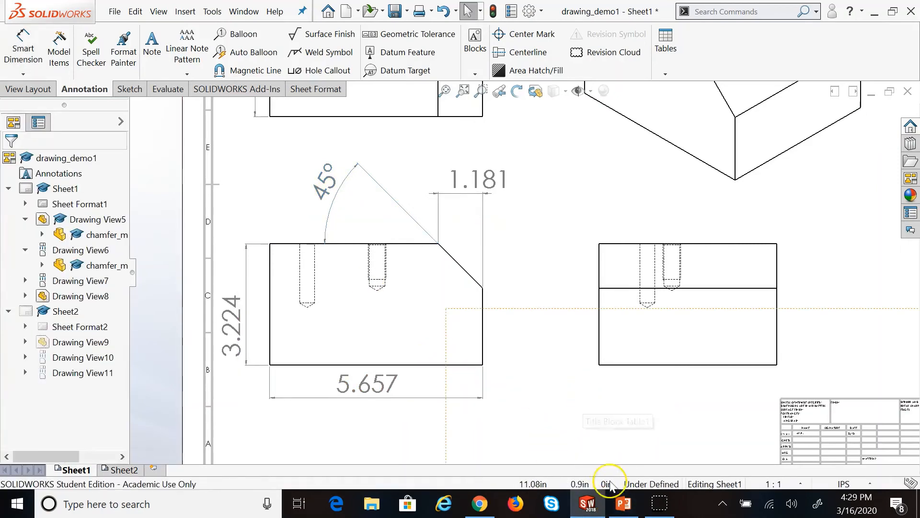
Switch to the PowerPoint slides and review Dimensioning Chamfer, looking ahead to the Using Balloons in Assemblies slide.
{"action": "left_click", "coordinate": [622, 504]}
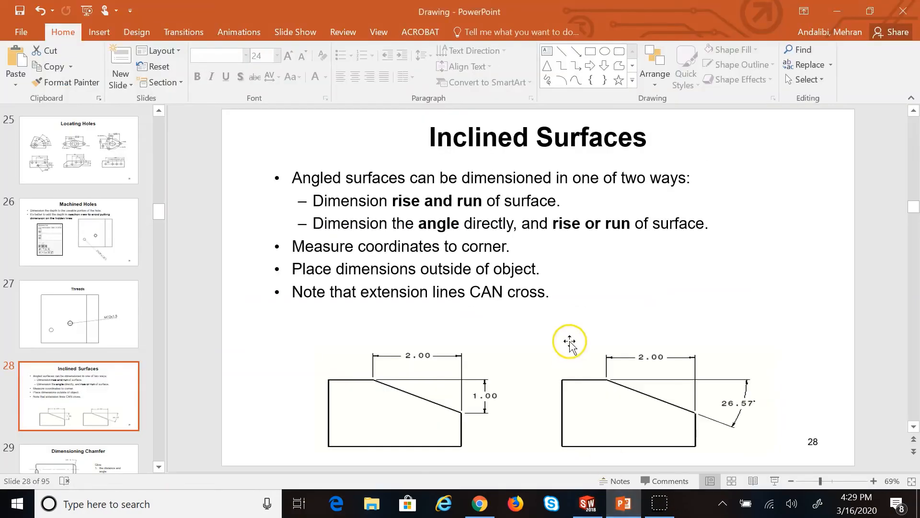
{"action": "left_click", "coordinate": [119, 464]}
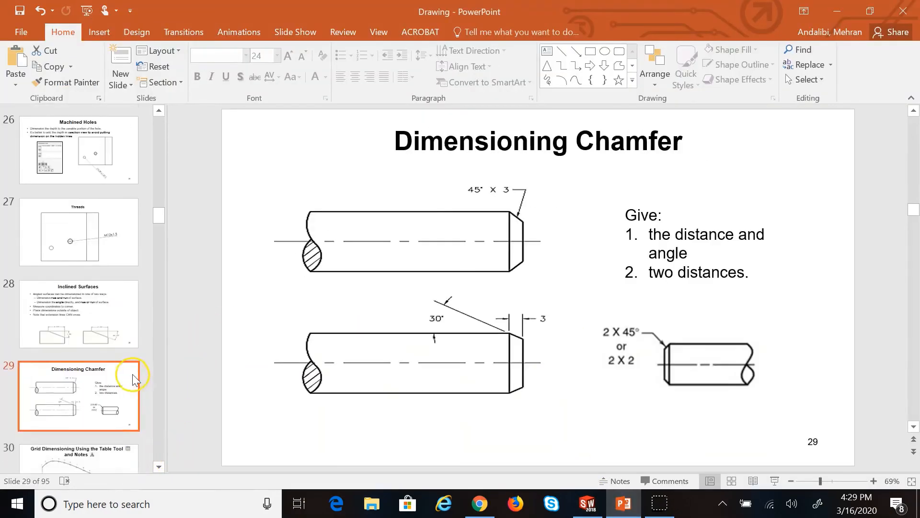
{"action": "key", "text": "Down"}
{"action": "key", "text": "Down"}
{"action": "left_click", "coordinate": [62, 242]}
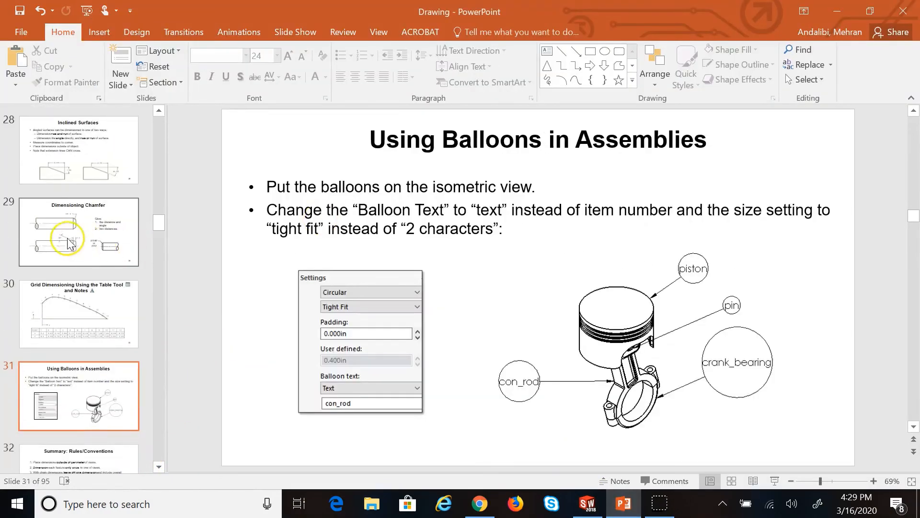
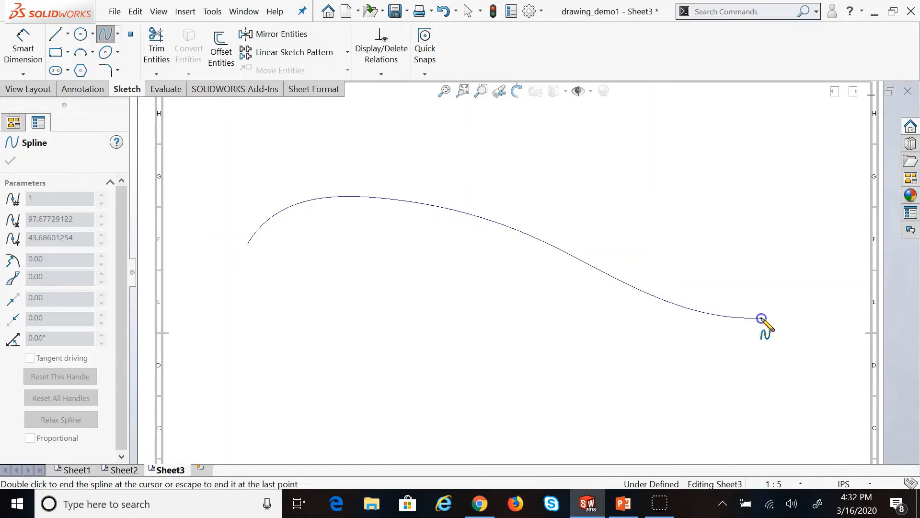
Finish the open spline on Sheet3 at its lower end point and leave the Spline tool.
{"action": "double_click", "coordinate": [762, 318]}
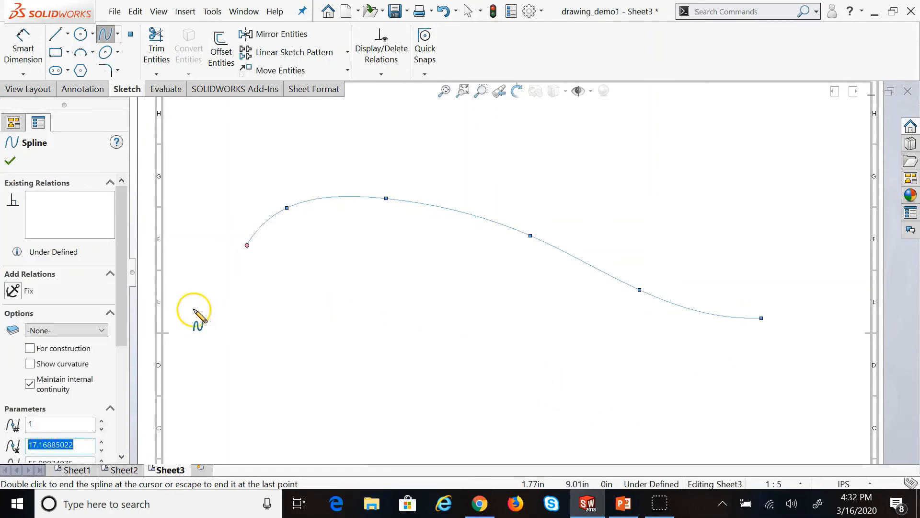
{"action": "key", "text": "Escape"}
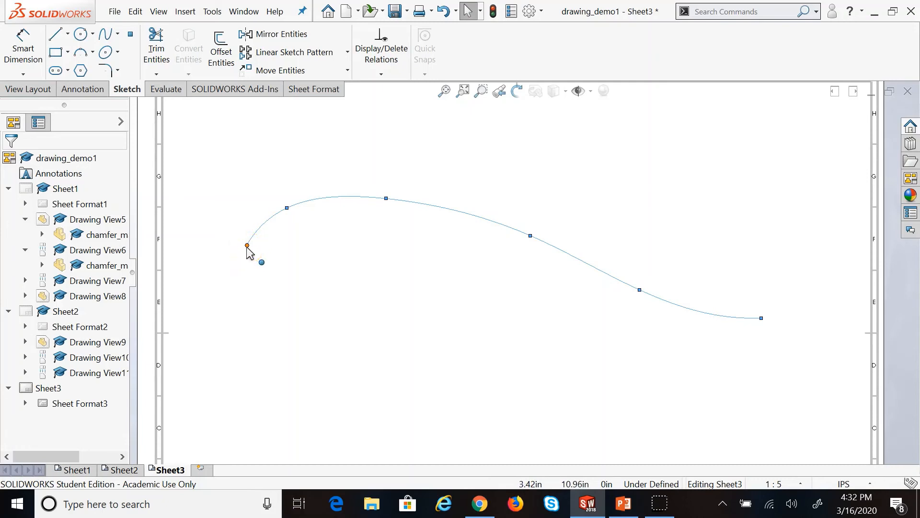
Attach a note reading "1" to the spline's starting point, with a short vertical leader and the text below the curve.
{"action": "left_click", "coordinate": [91, 93]}
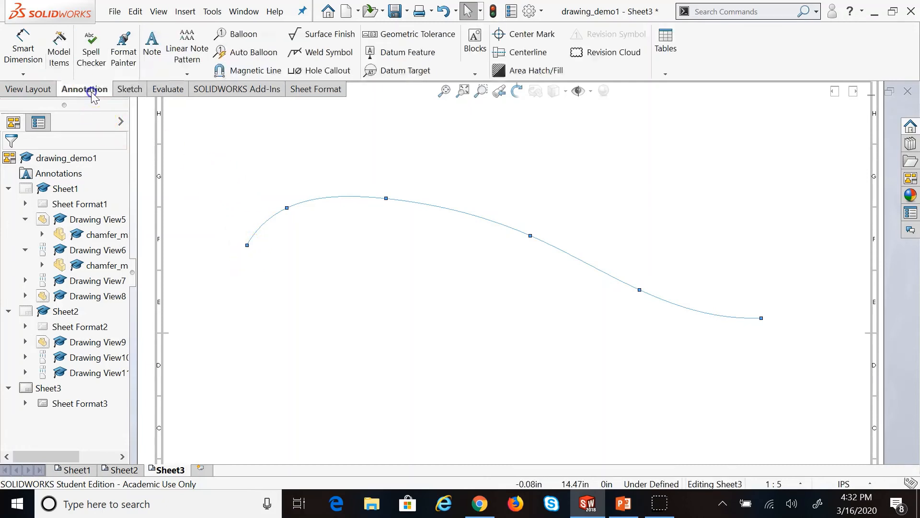
{"action": "left_click", "coordinate": [152, 46]}
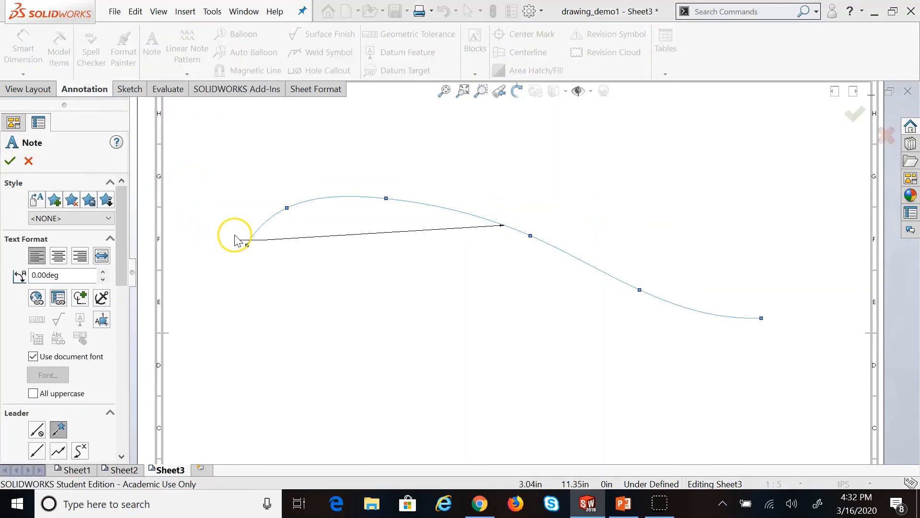
{"action": "key", "text": "Escape"}
{"action": "left_click", "coordinate": [259, 229]}
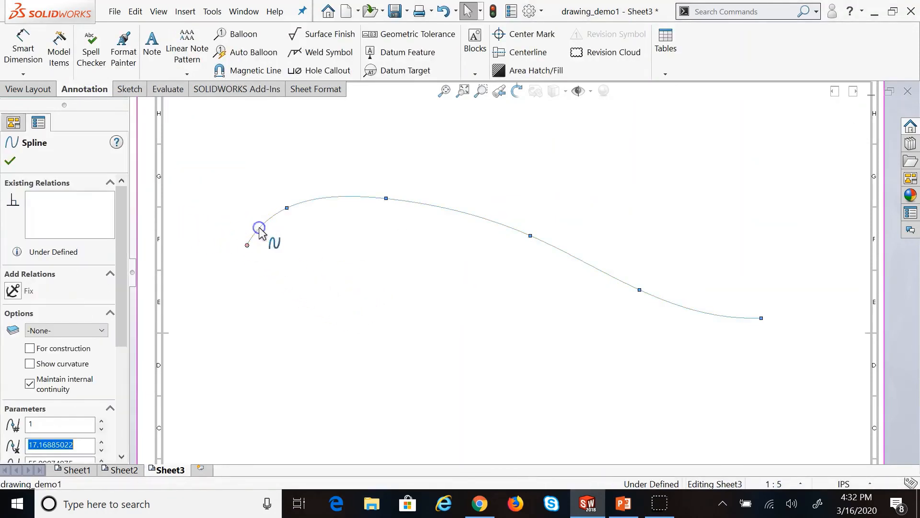
{"action": "left_click", "coordinate": [247, 245]}
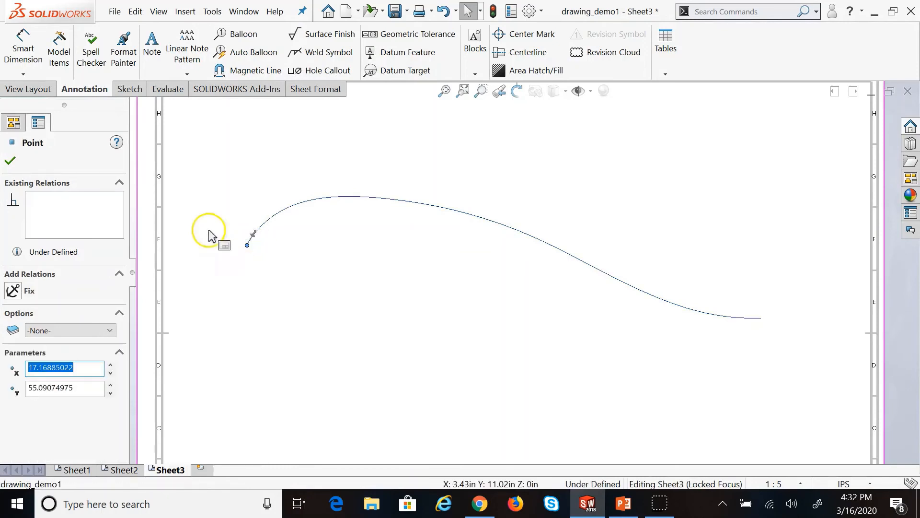
{"action": "left_click", "coordinate": [151, 48]}
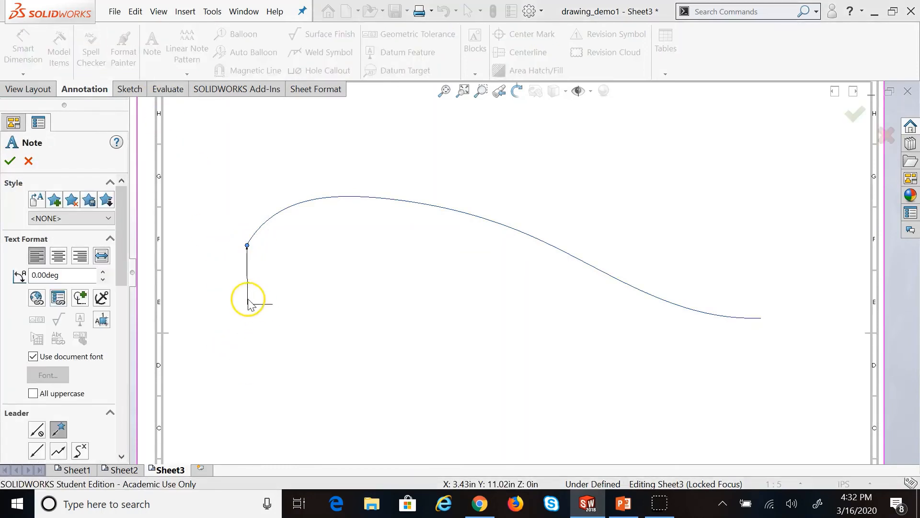
{"action": "left_click", "coordinate": [249, 265]}
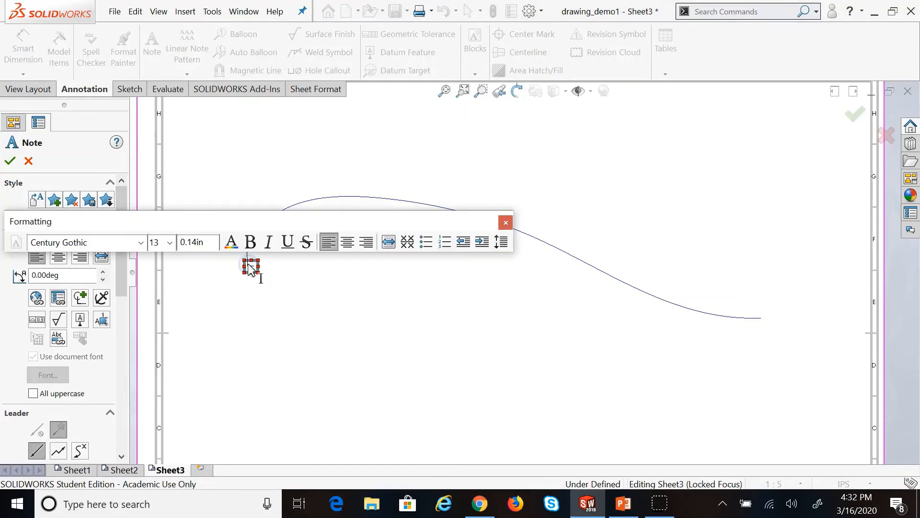
{"action": "left_click", "coordinate": [290, 325]}
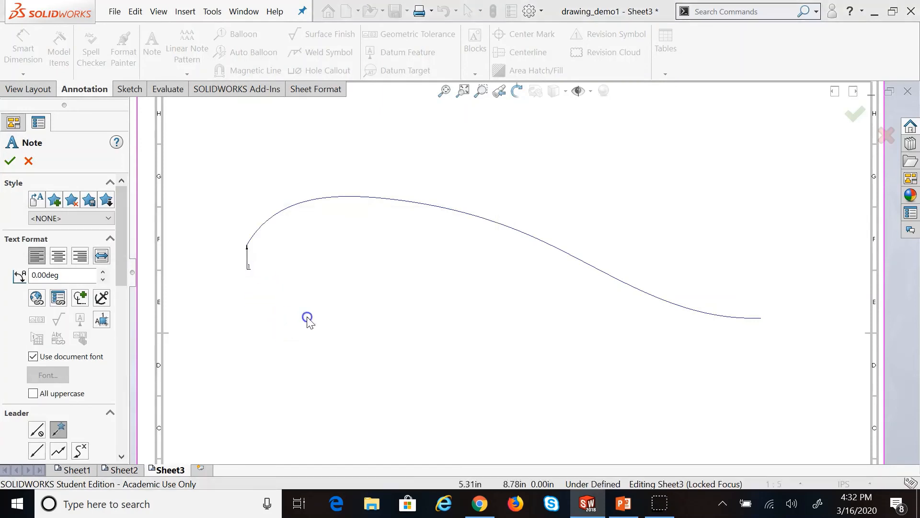
Place another note reading "1" in the open area below the spline and end the Note command.
{"action": "left_click", "coordinate": [308, 319]}
{"action": "left_click", "coordinate": [248, 257]}
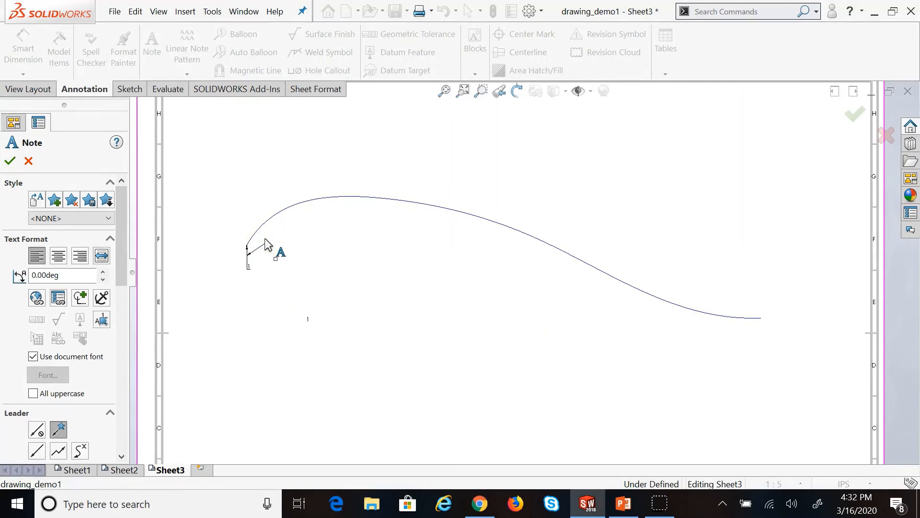
{"action": "key", "text": "Escape"}
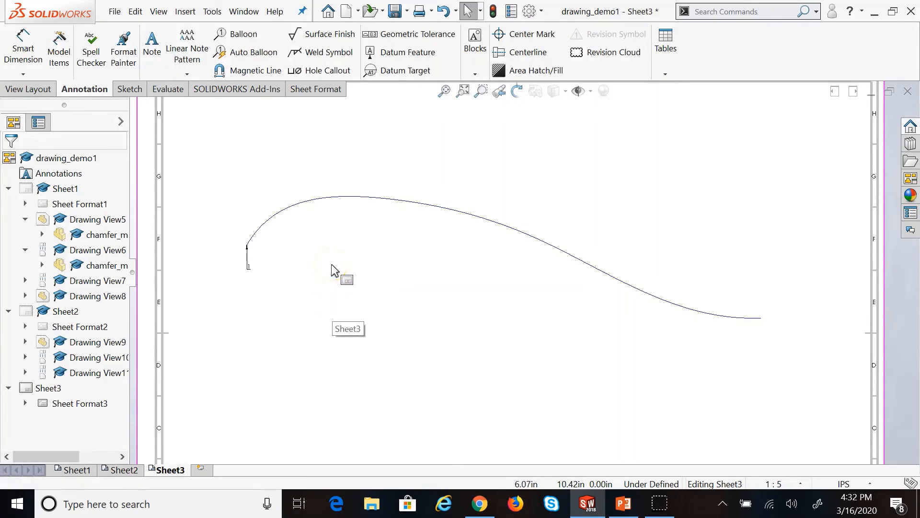
Place a note reading "1" without a leader in the empty area above the spline's starting point.
{"action": "left_click", "coordinate": [152, 48]}
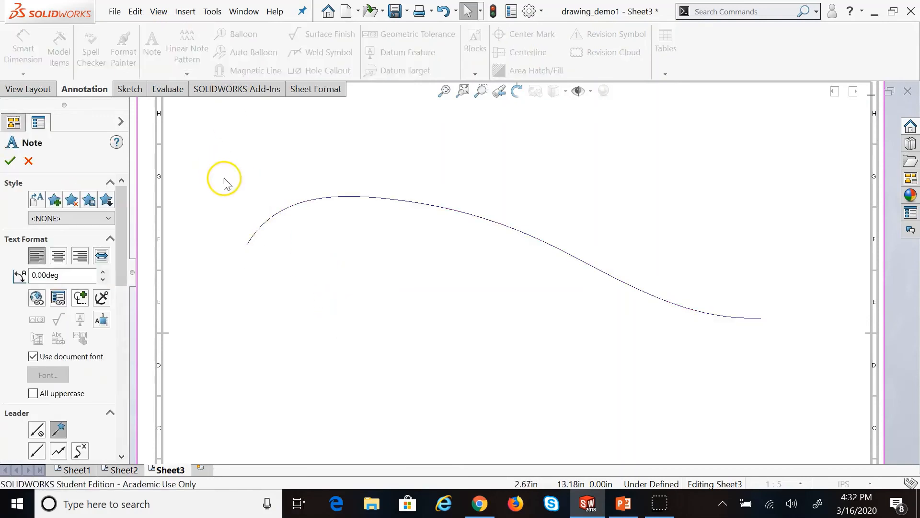
{"action": "left_click", "coordinate": [228, 188]}
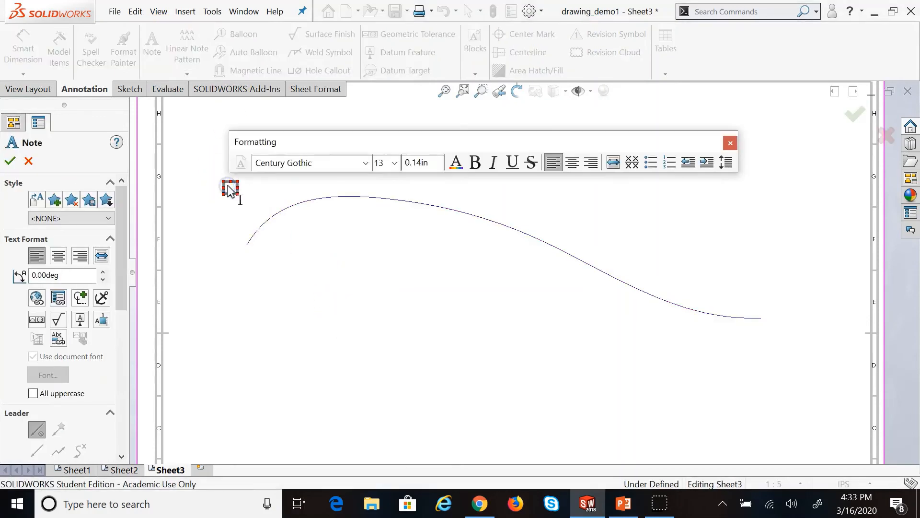
{"action": "left_click", "coordinate": [319, 307]}
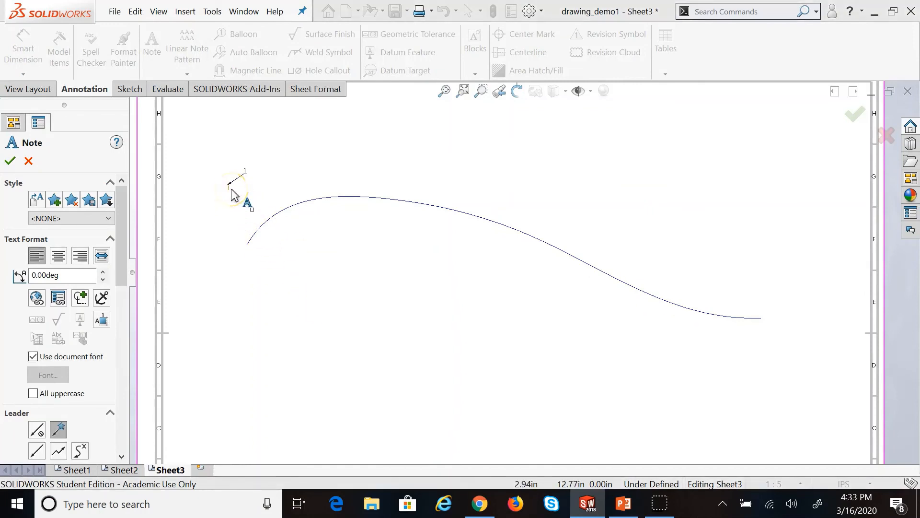
Move the "1" note from above the curve to just below the spline's starting point.
{"action": "key", "text": "Escape"}
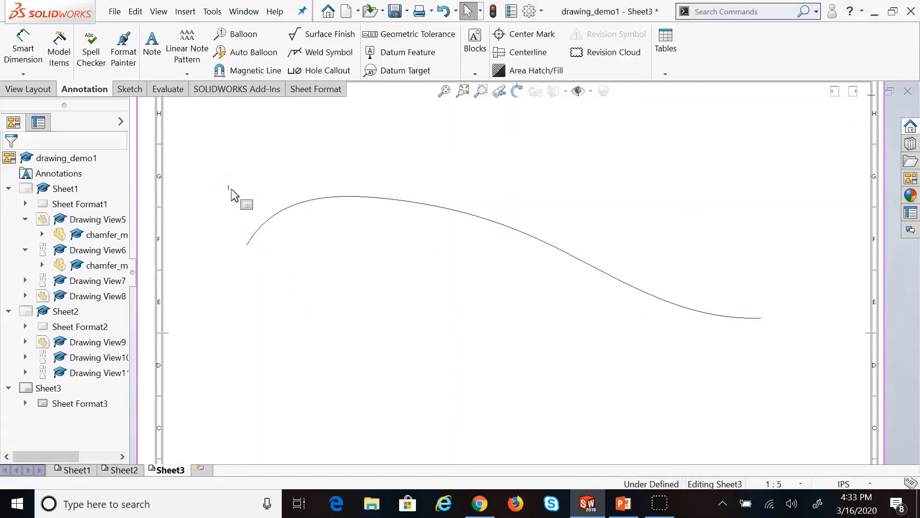
{"action": "left_click", "coordinate": [248, 254]}
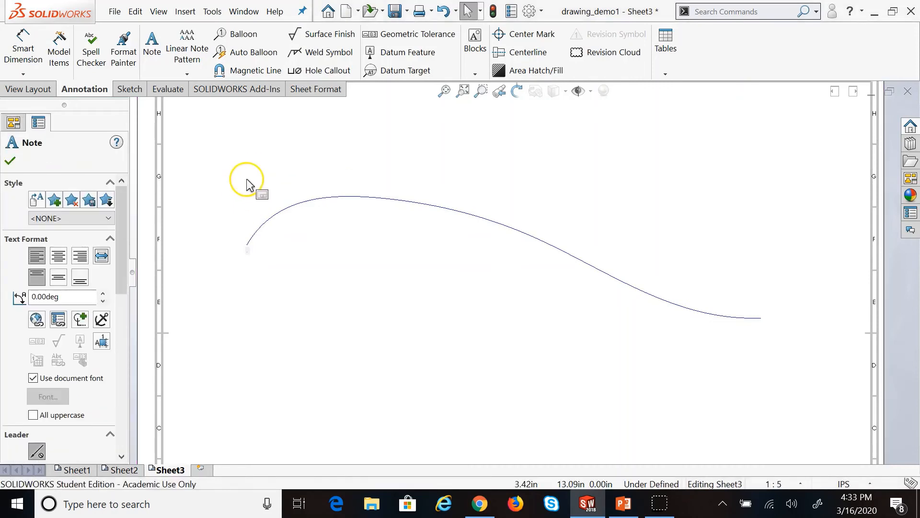
{"action": "left_click", "coordinate": [246, 180]}
{"action": "scroll", "coordinate": [383, 247], "scroll_direction": "down", "scroll_amount": 2}
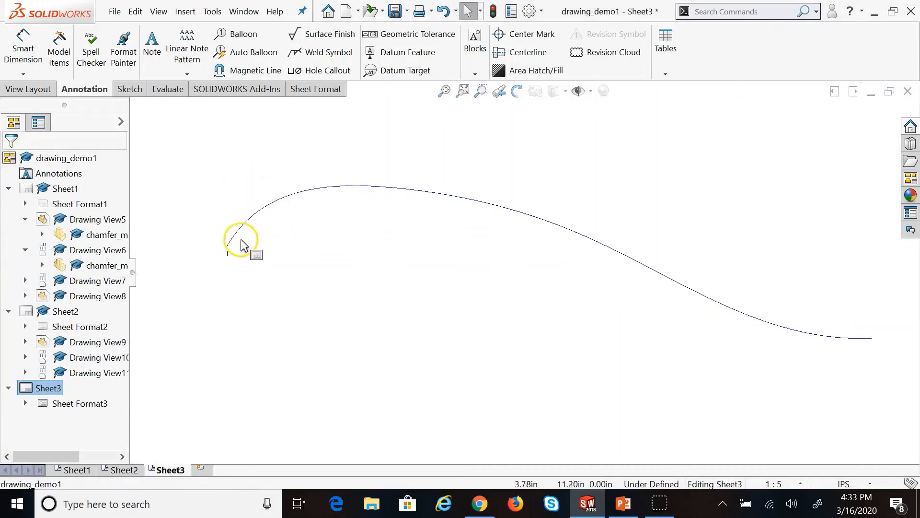
Set the font size of the "1" note at the spline's starting point to 20.
{"action": "left_click", "coordinate": [228, 254]}
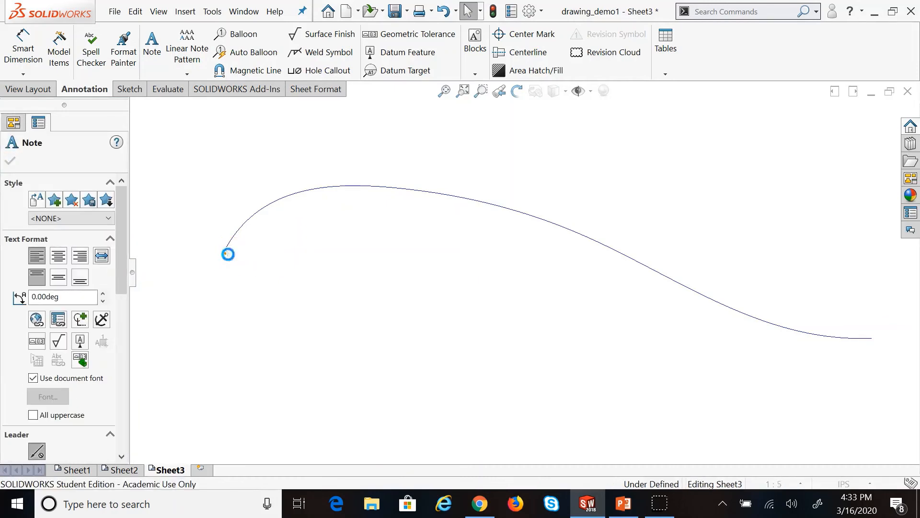
{"action": "double_click", "coordinate": [228, 253]}
{"action": "left_click", "coordinate": [393, 227]}
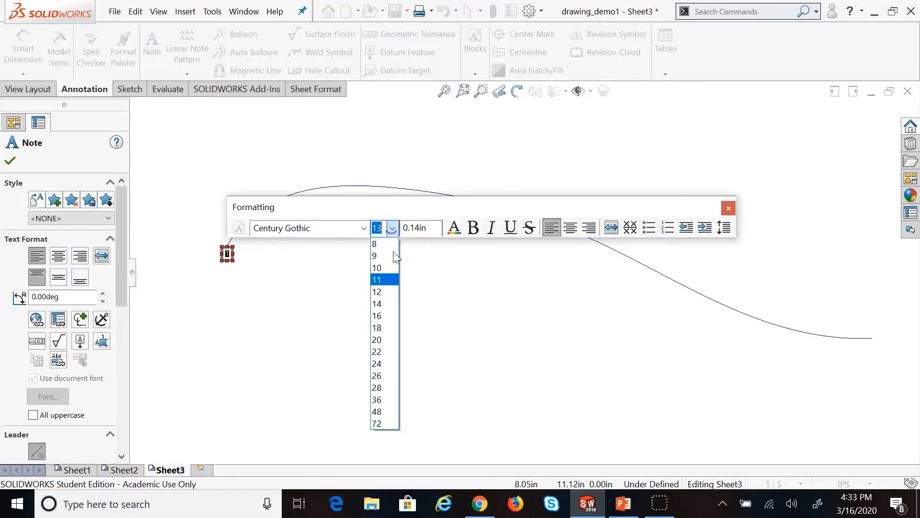
{"action": "left_click", "coordinate": [377, 339]}
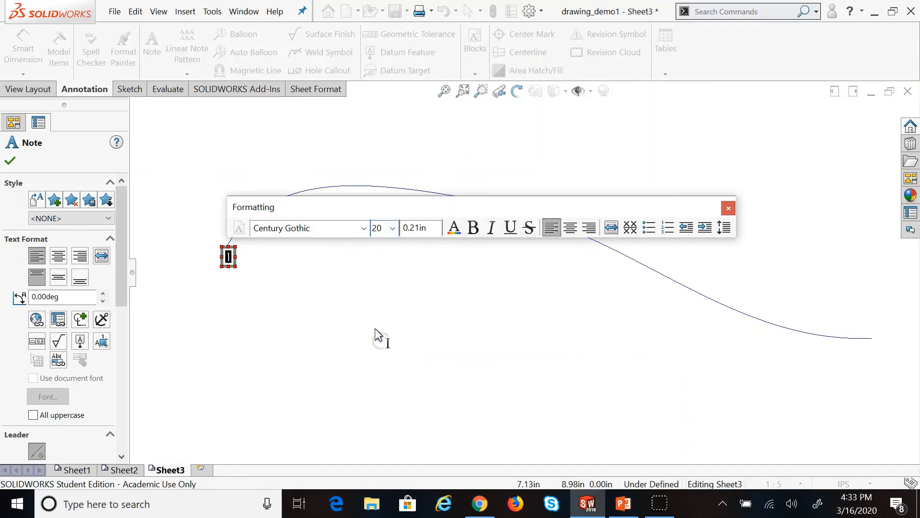
{"action": "left_click", "coordinate": [376, 330]}
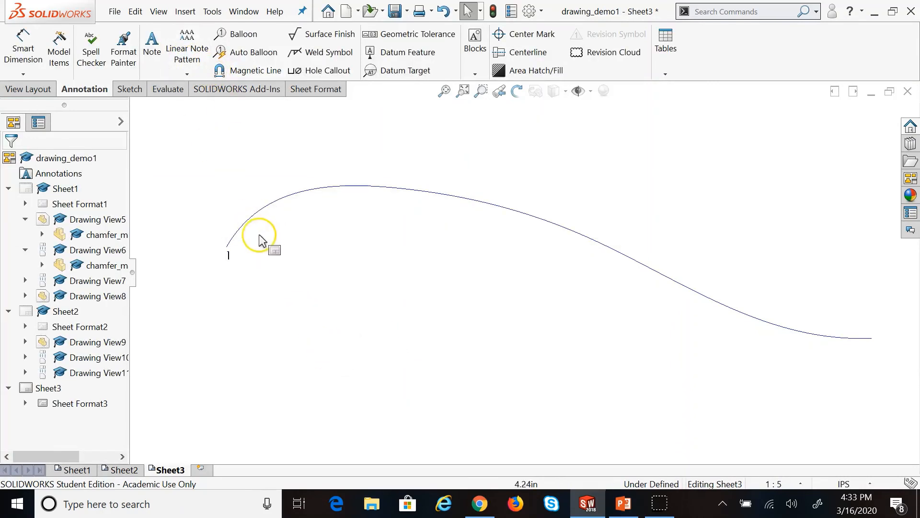
Copy the enlarged "1" note and place the copy just below the spline's second point.
{"action": "left_click", "coordinate": [233, 251]}
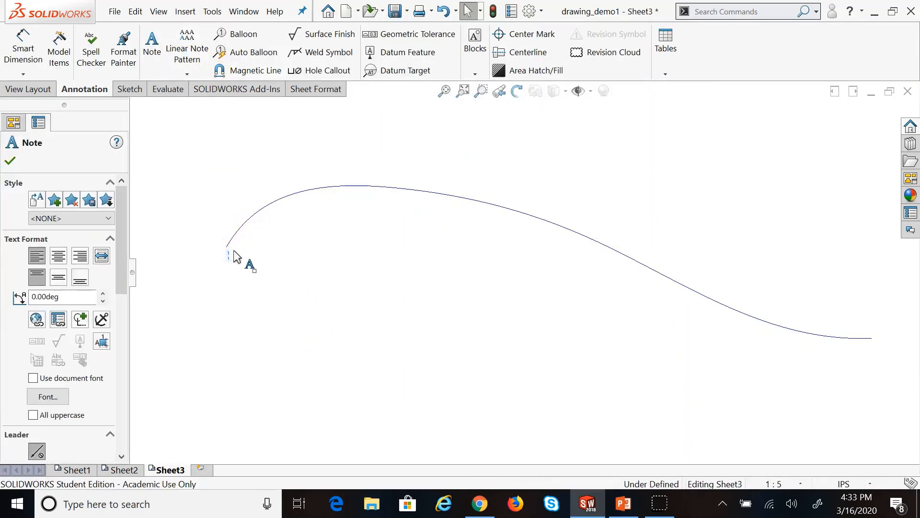
{"action": "left_click", "coordinate": [251, 273]}
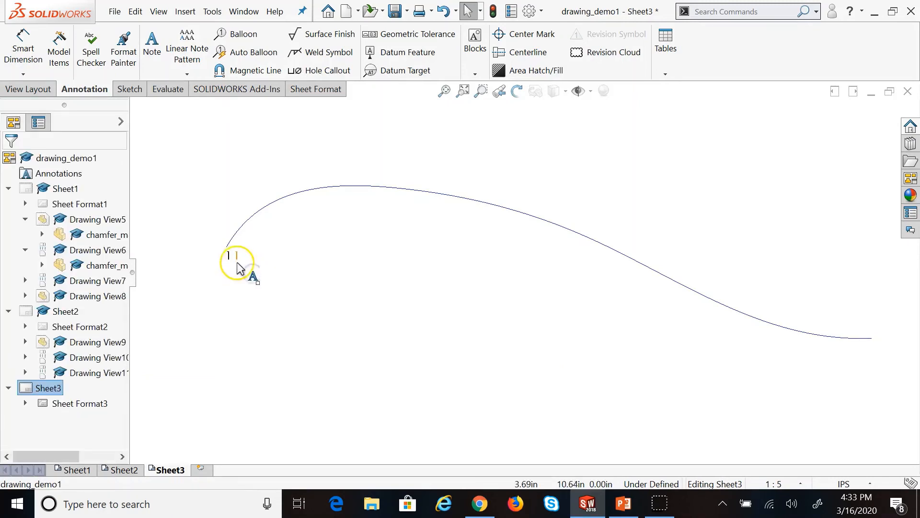
{"action": "left_click_drag", "start_coordinate": [237, 259], "coordinate": [305, 232], "text": "ctrl"}
{"action": "left_click", "coordinate": [331, 186]}
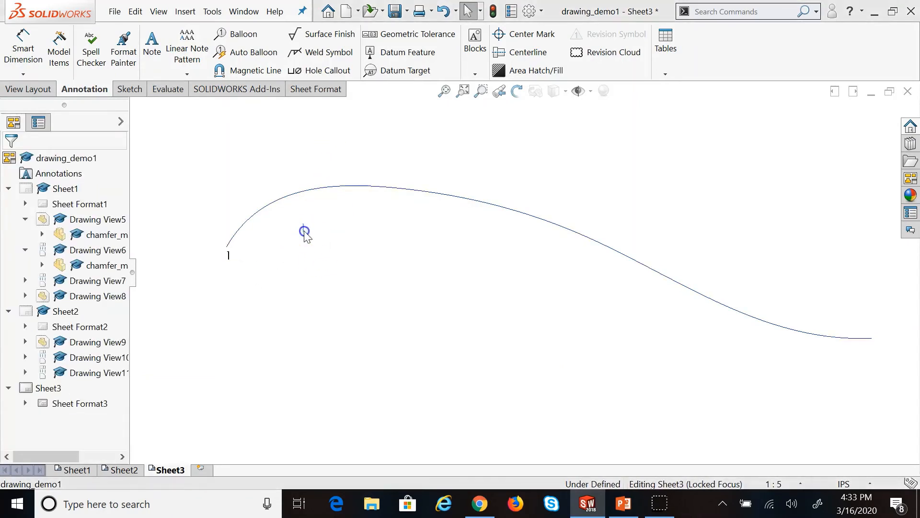
{"action": "left_click", "coordinate": [276, 218]}
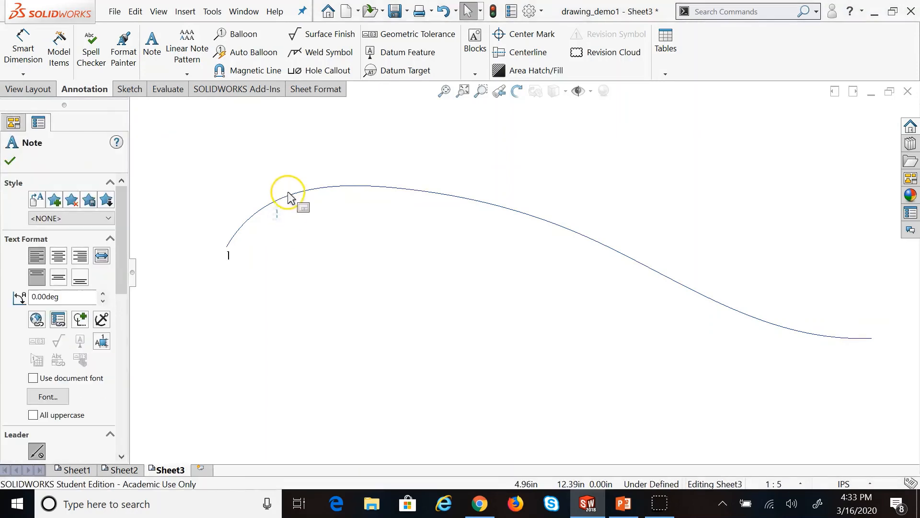
{"action": "left_click", "coordinate": [288, 195]}
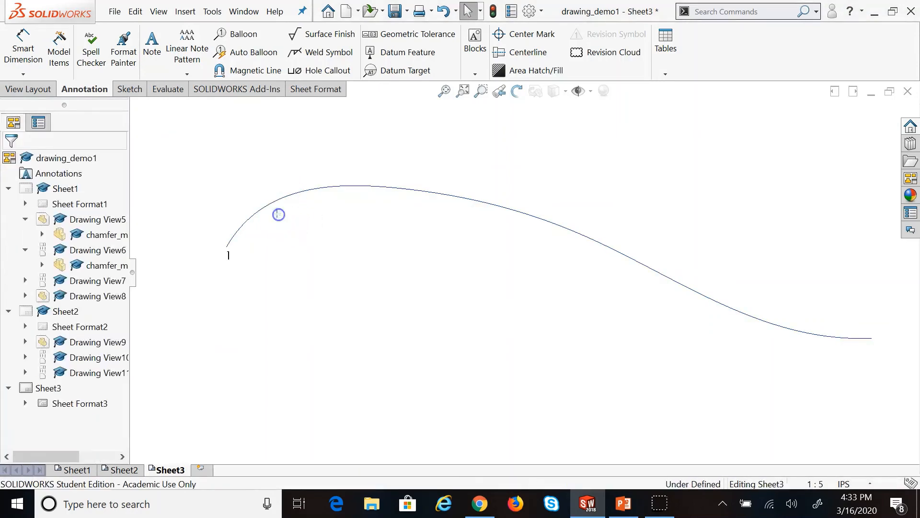
Change the text of the note below the spline's second point to "2".
{"action": "double_click", "coordinate": [278, 215]}
{"action": "key", "text": "ctrl+c"}
{"action": "type", "text": "2"}
{"action": "left_click", "coordinate": [344, 272]}
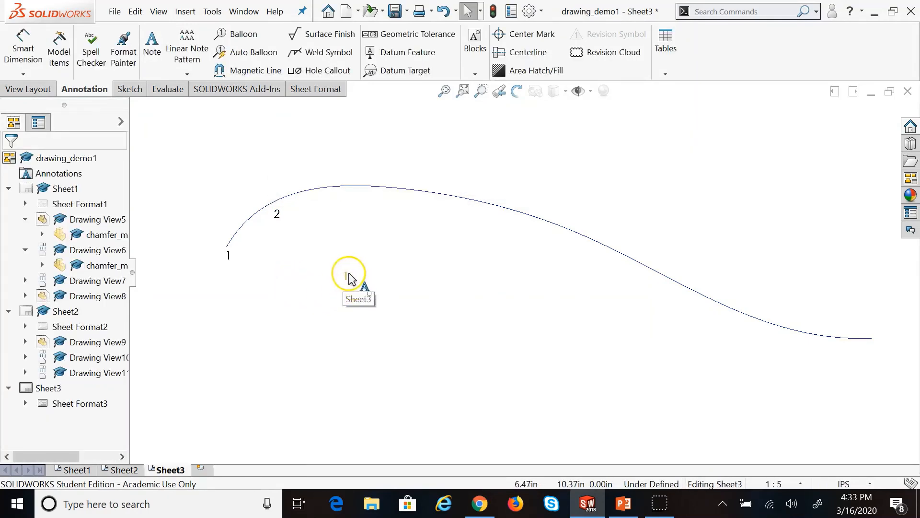
Place four more copies of the "1" note along the underside of the spline, the last one at its end point.
{"action": "key", "text": "ctrl+v"}
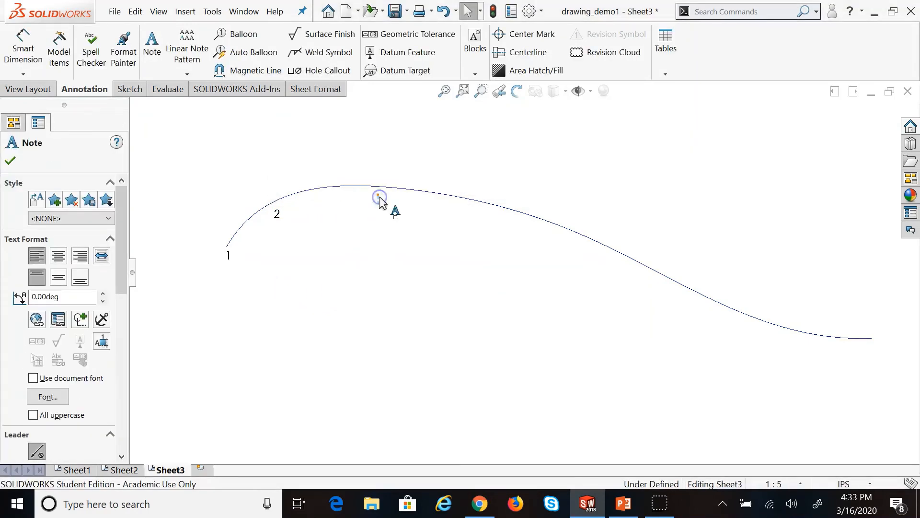
{"action": "left_click", "coordinate": [353, 280]}
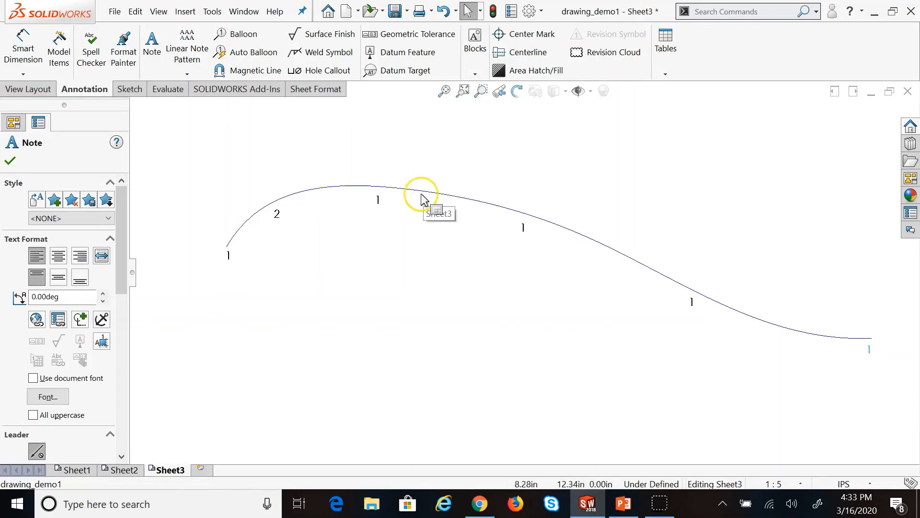
{"action": "key", "text": "Escape"}
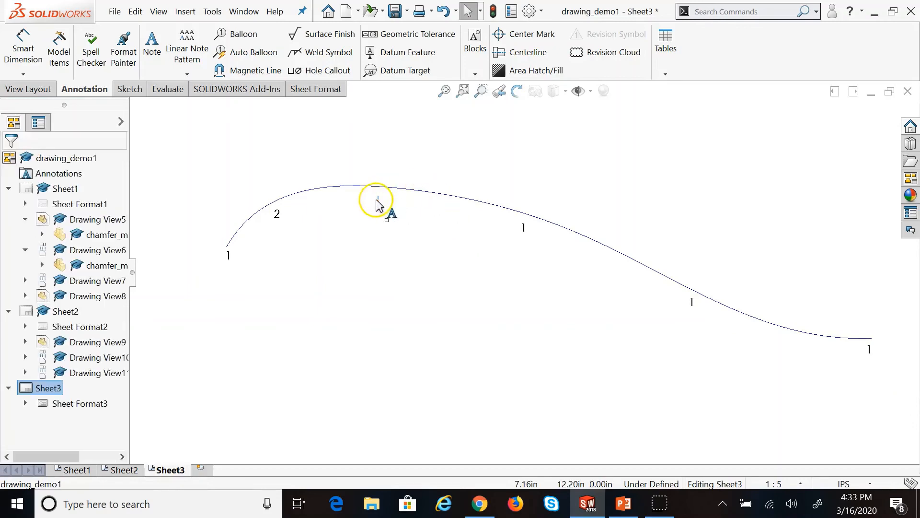
Move the nearest copied note below the spline's third point and change its text to "3".
{"action": "left_click_drag", "start_coordinate": [378, 200], "coordinate": [400, 199]}
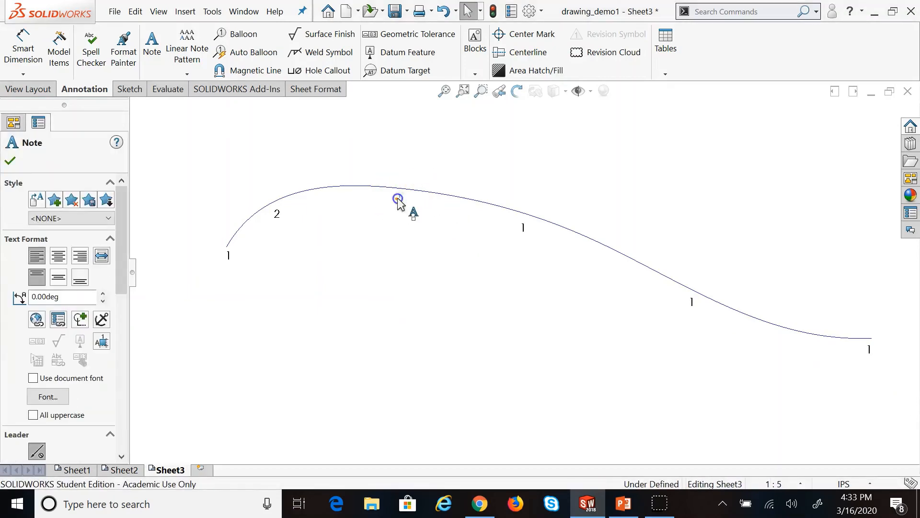
{"action": "double_click", "coordinate": [400, 199]}
{"action": "type", "text": "3"}
{"action": "left_click", "coordinate": [411, 222]}
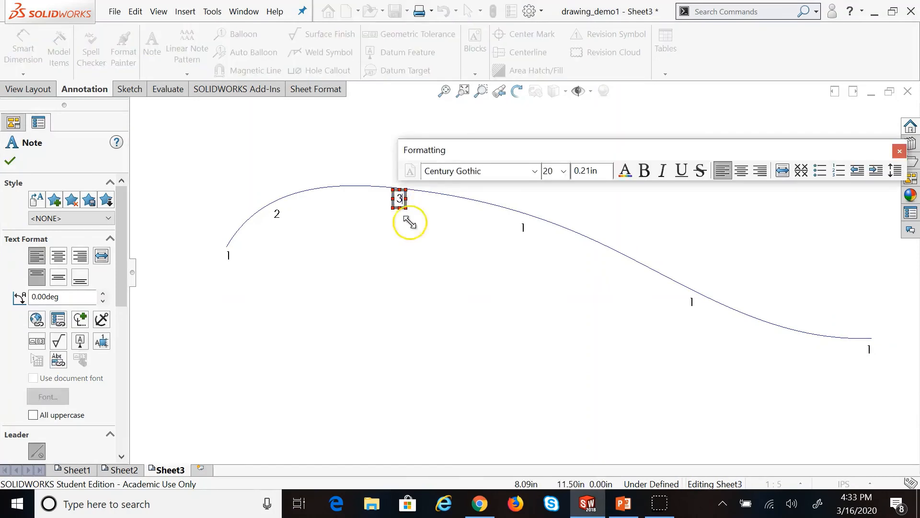
Show the spline's points, move the next copied note below the fourth point and change its text to "4".
{"action": "left_click", "coordinate": [480, 204]}
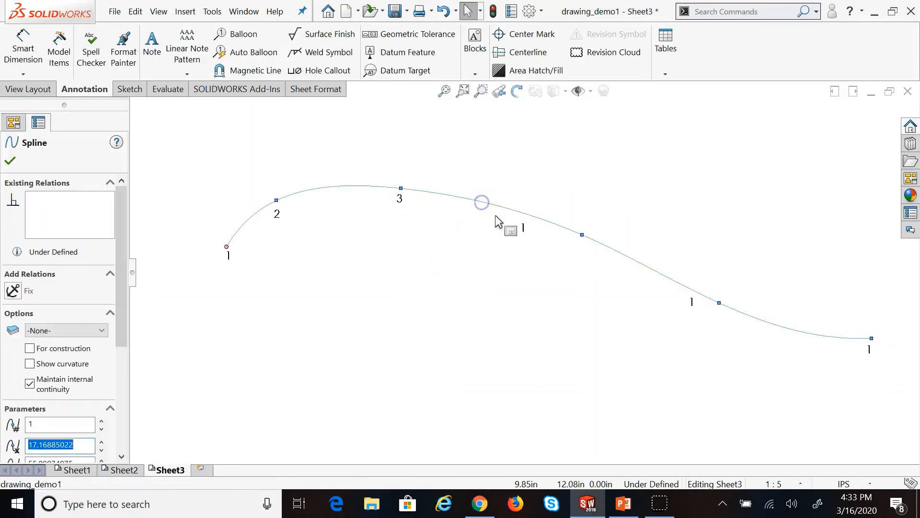
{"action": "left_click", "coordinate": [522, 229]}
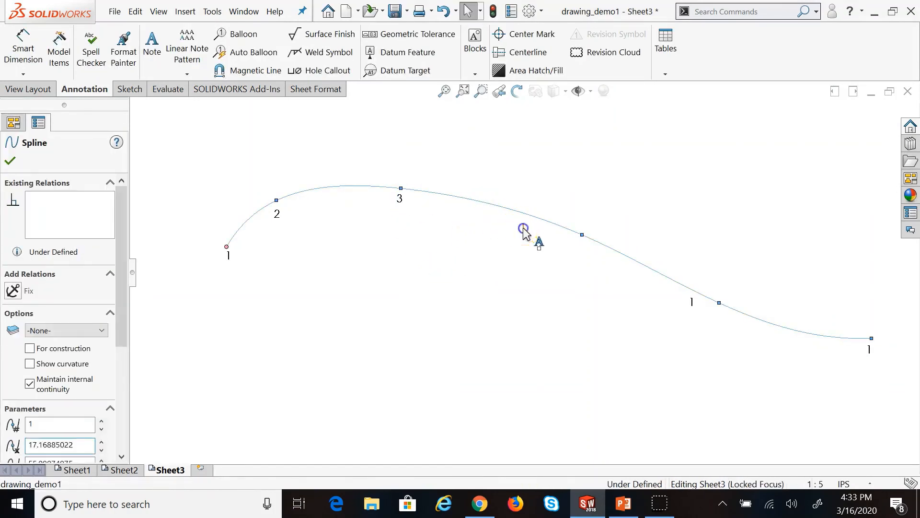
{"action": "left_click", "coordinate": [581, 250]}
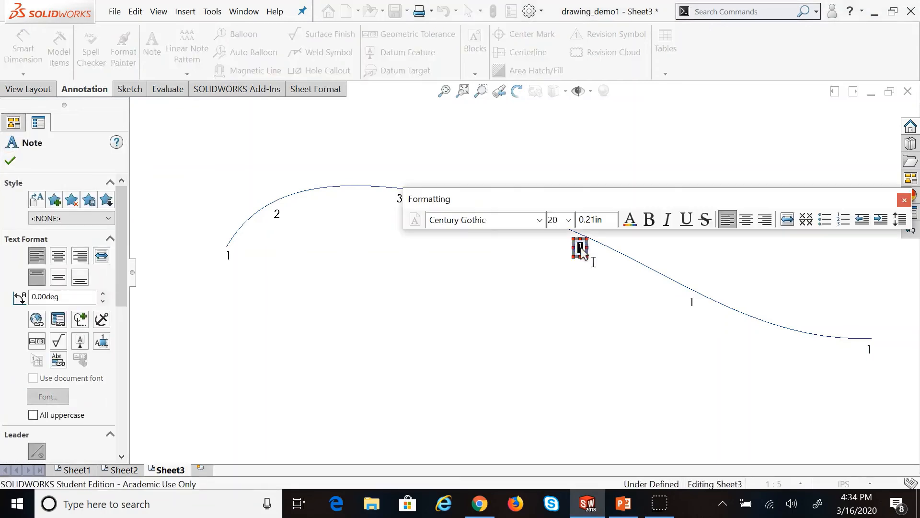
{"action": "type", "text": "4"}
{"action": "left_click", "coordinate": [576, 287]}
Move the next copied note below the spline's fifth point and change its text to "5".
{"action": "left_click", "coordinate": [702, 294]}
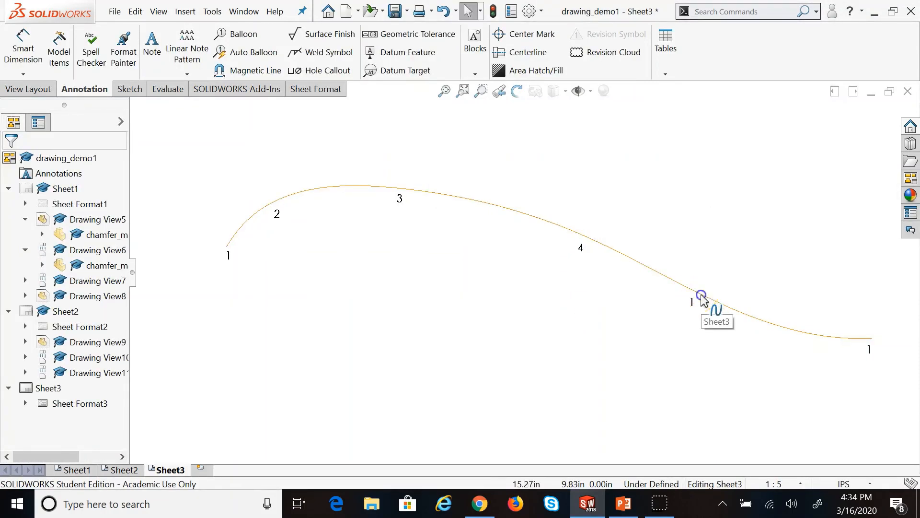
{"action": "left_click", "coordinate": [695, 305]}
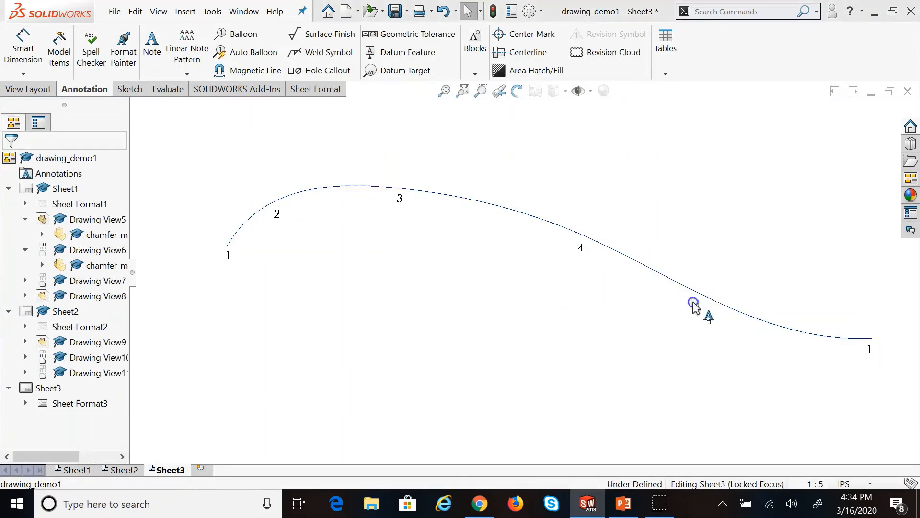
{"action": "left_click", "coordinate": [718, 318]}
{"action": "key", "text": "Escape"}
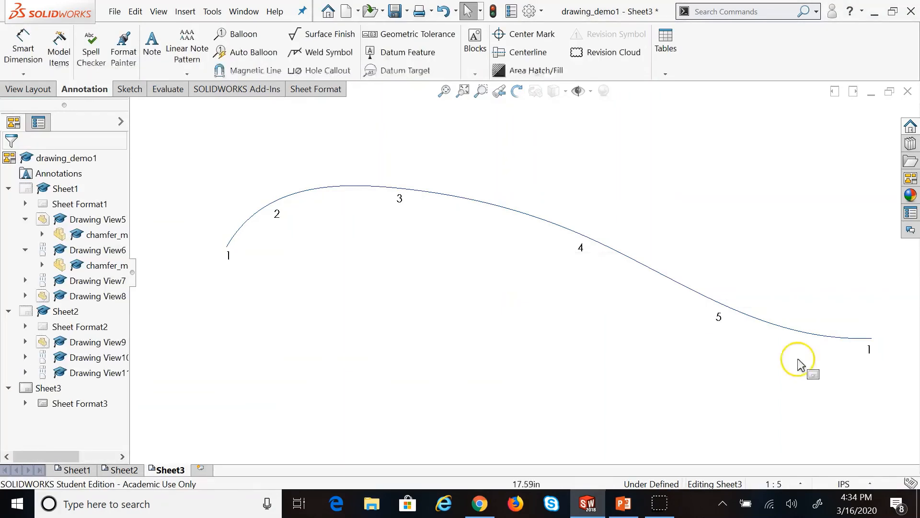
Change the text of the note at the spline's end point to "6".
{"action": "left_click", "coordinate": [868, 349]}
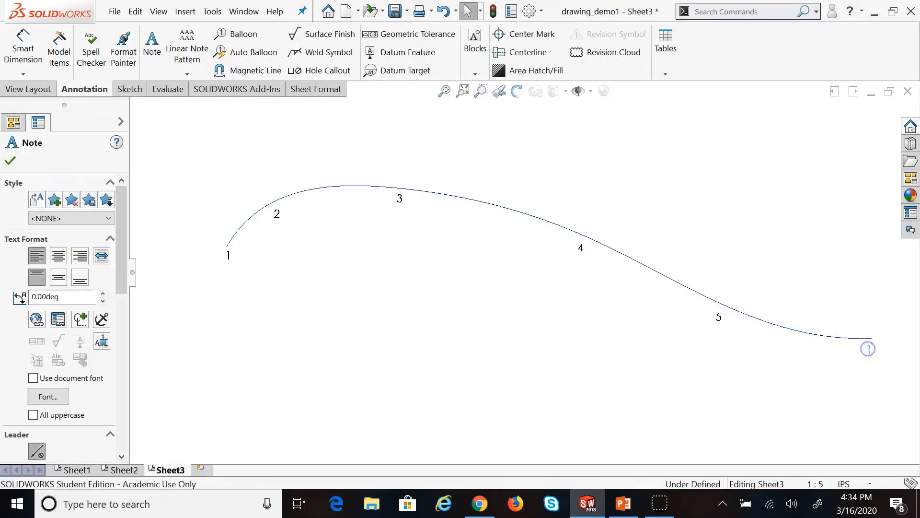
{"action": "type", "text": "6"}
{"action": "key", "text": "Escape"}
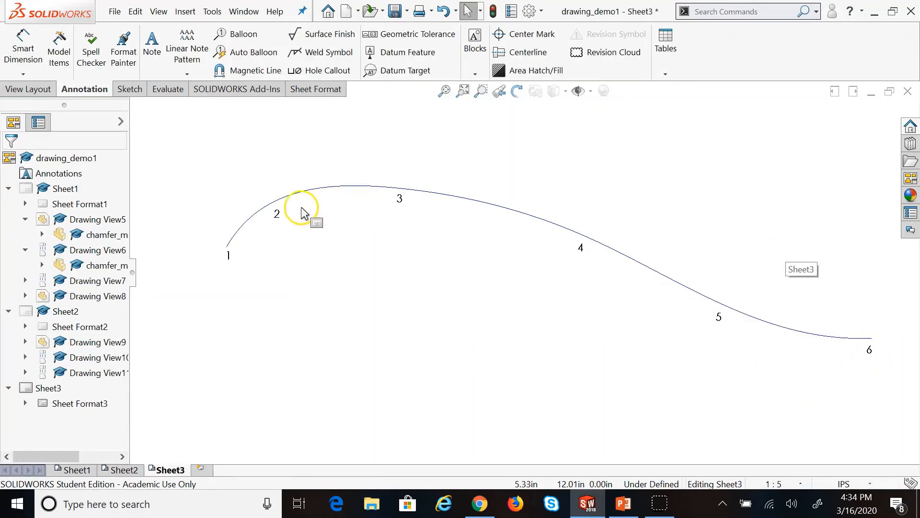
Select the spline, look through its options and parameters, and assign it to the FORMAT layer.
{"action": "left_click", "coordinate": [281, 203]}
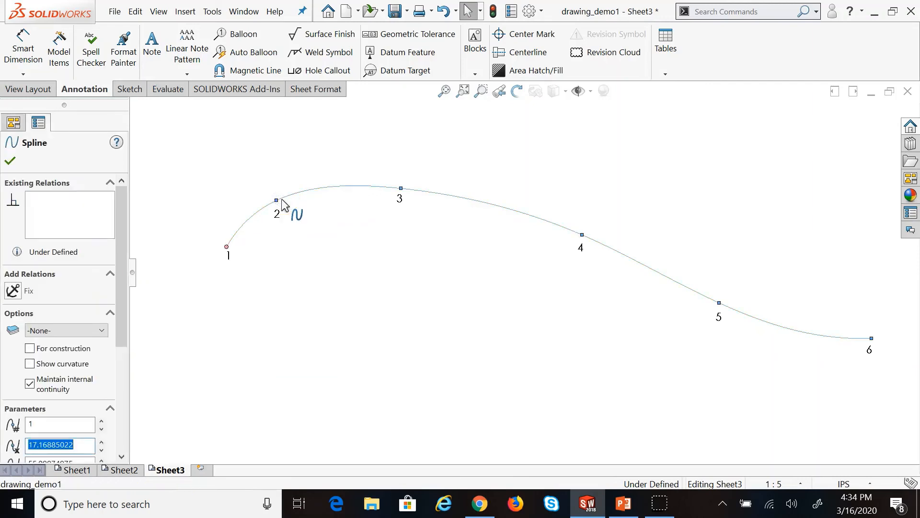
{"action": "left_click", "coordinate": [175, 205]}
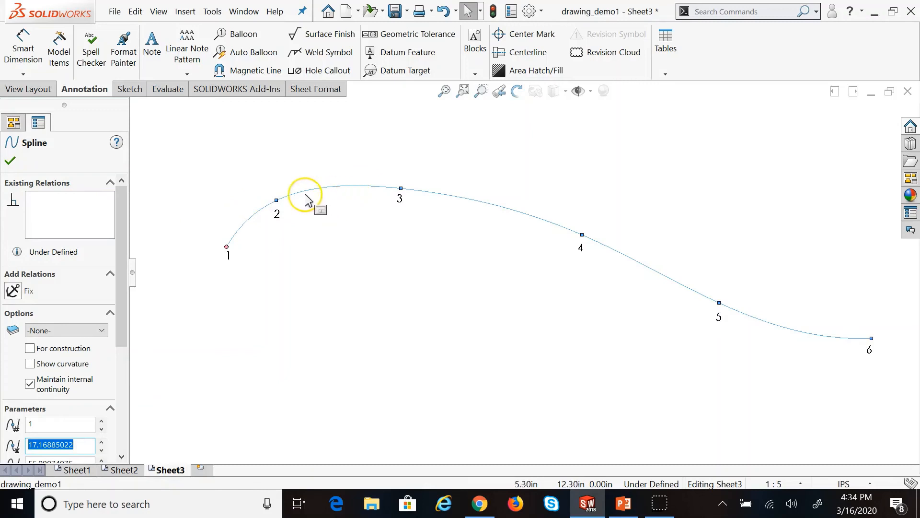
{"action": "left_click", "coordinate": [342, 303]}
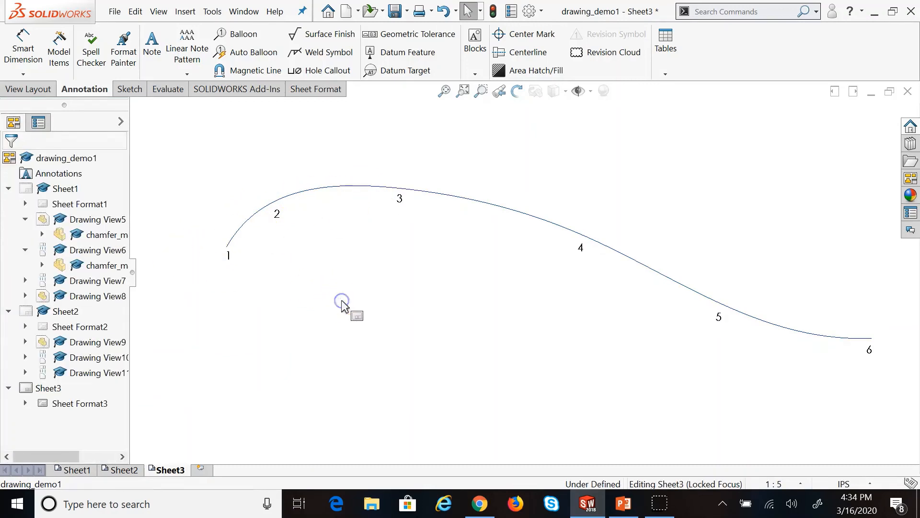
{"action": "left_click", "coordinate": [314, 192]}
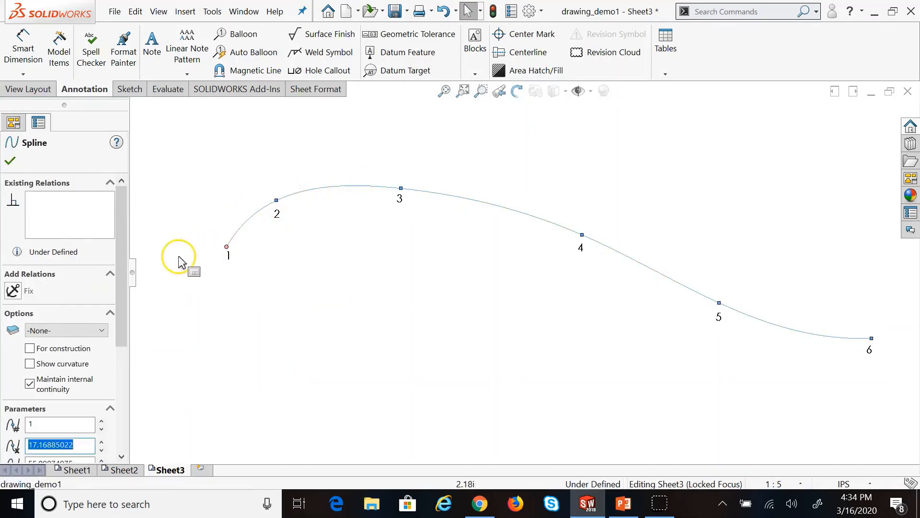
{"action": "left_click_drag", "start_coordinate": [122, 268], "coordinate": [114, 390]}
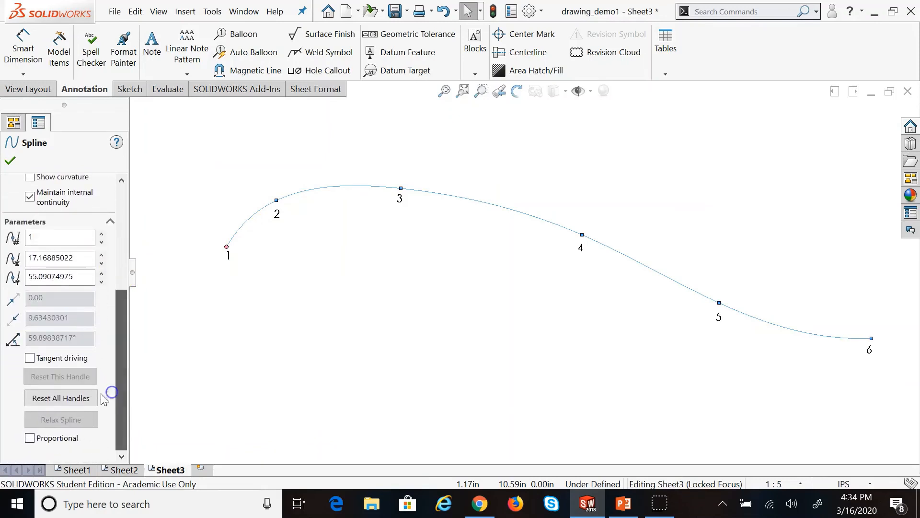
{"action": "left_click_drag", "start_coordinate": [117, 305], "coordinate": [113, 273]}
{"action": "left_click", "coordinate": [58, 205]}
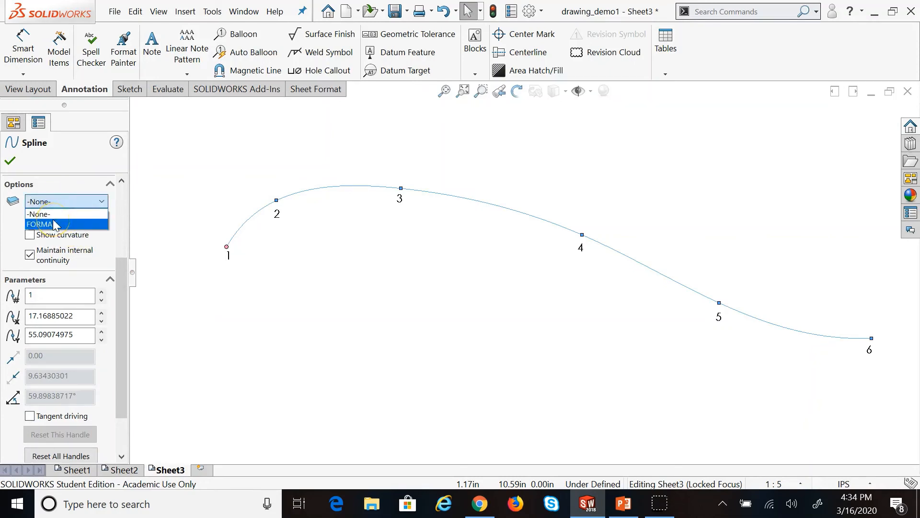
{"action": "left_click", "coordinate": [54, 223]}
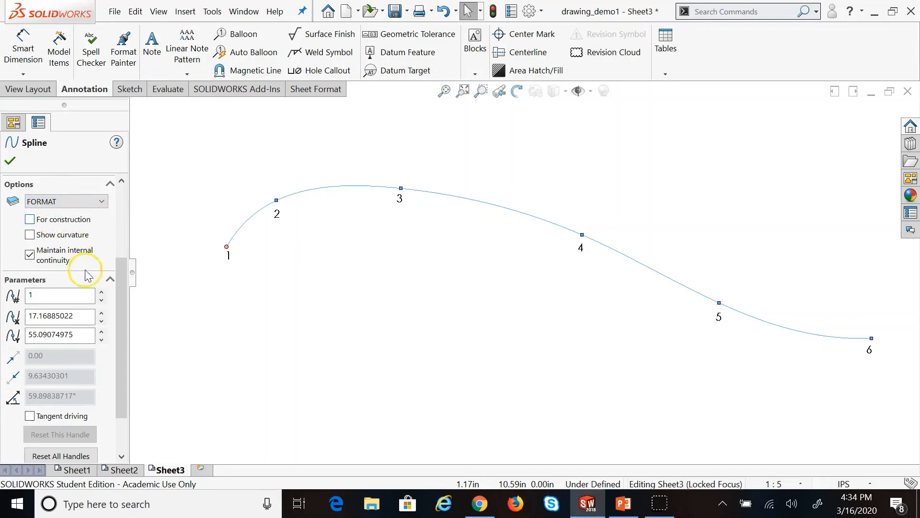
{"action": "left_click_drag", "start_coordinate": [118, 319], "coordinate": [124, 371]}
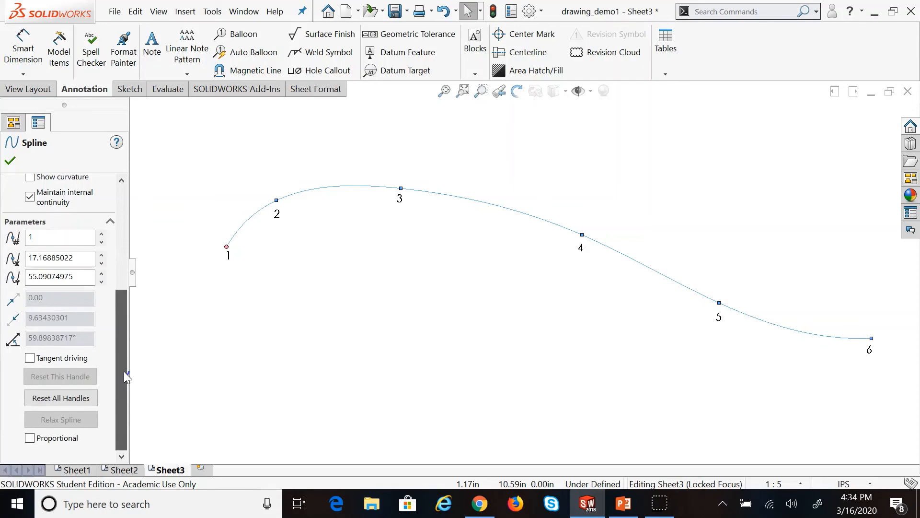
{"action": "left_click_drag", "start_coordinate": [124, 371], "coordinate": [128, 201]}
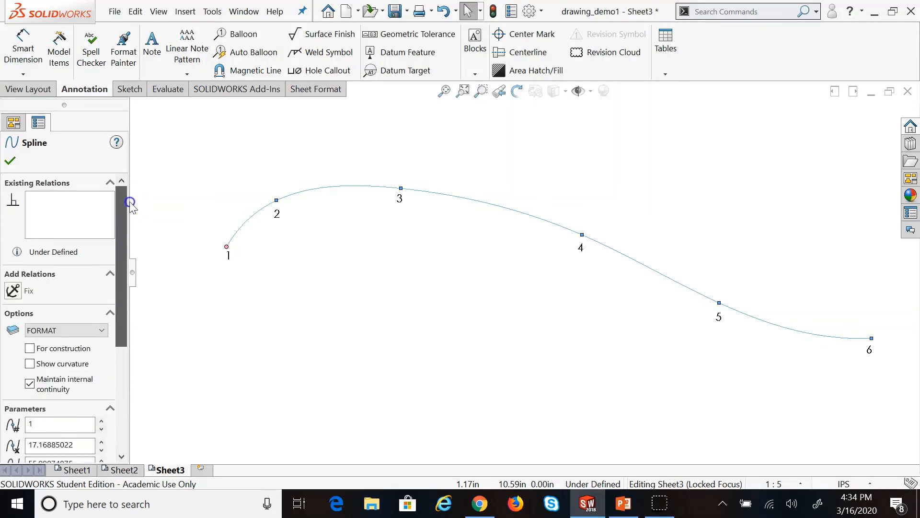
Try to add a Fix relation to the spline's second point.
{"action": "left_click", "coordinate": [10, 161]}
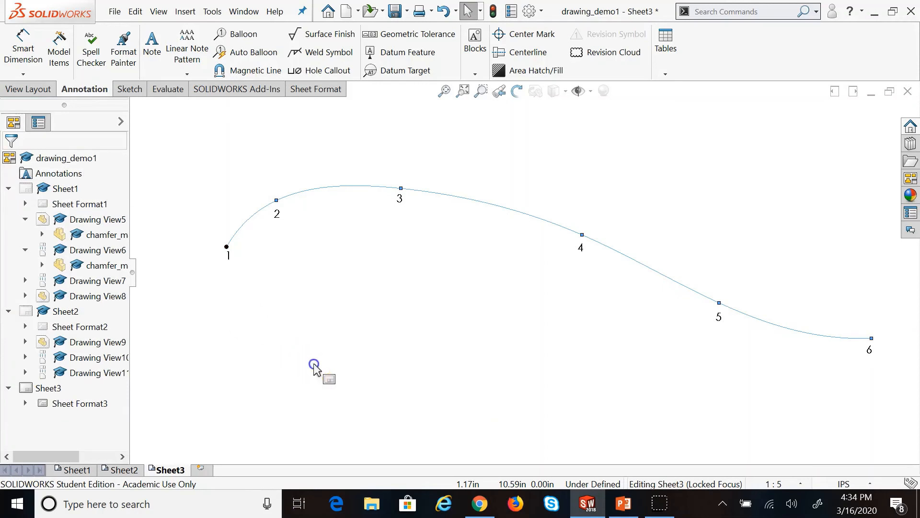
{"action": "left_click", "coordinate": [328, 189]}
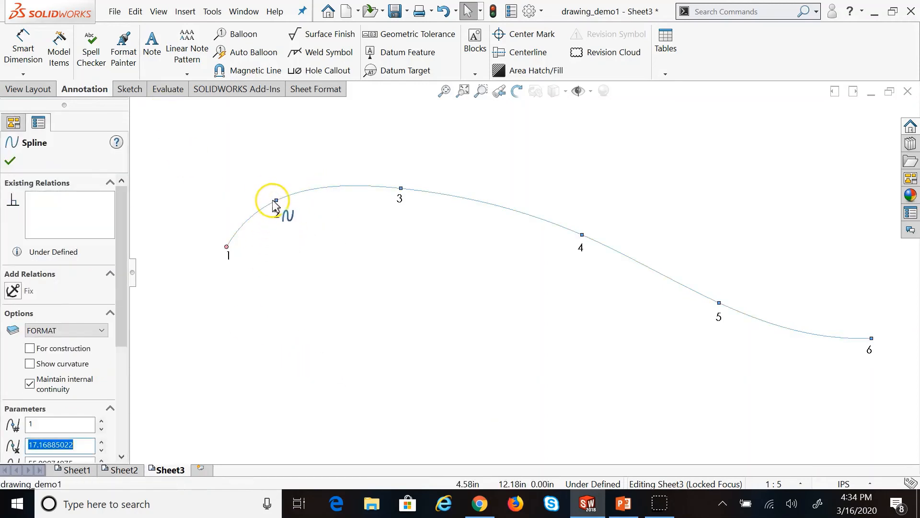
{"action": "left_click", "coordinate": [275, 200]}
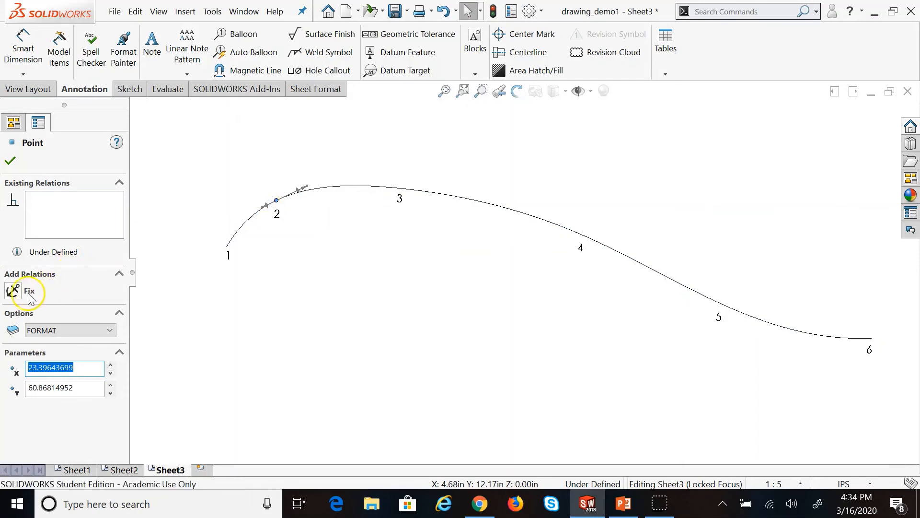
{"action": "left_click", "coordinate": [12, 291]}
{"action": "left_click", "coordinate": [226, 310]}
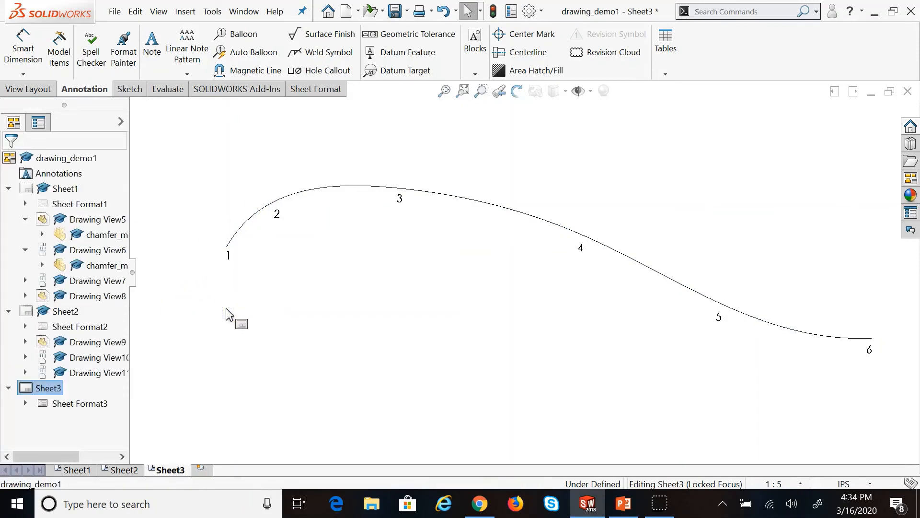
{"action": "key", "text": "ctrl+z"}
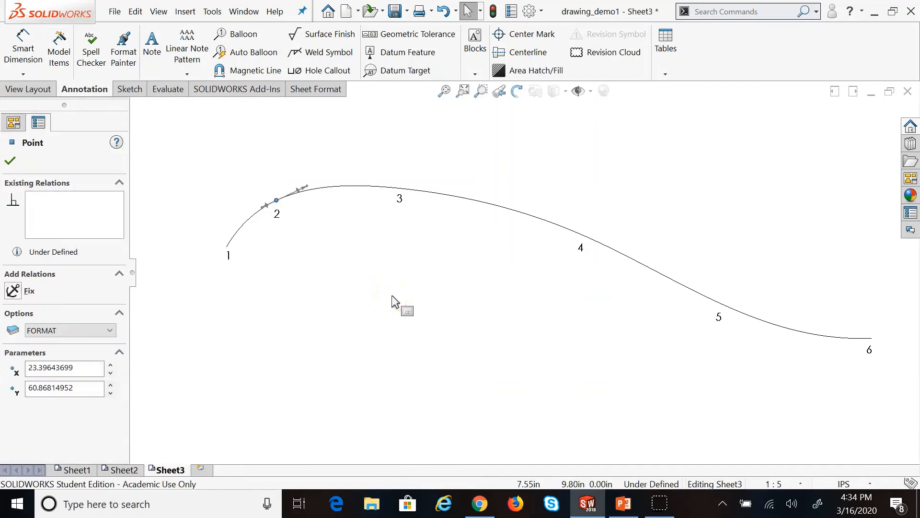
{"action": "left_click", "coordinate": [385, 306]}
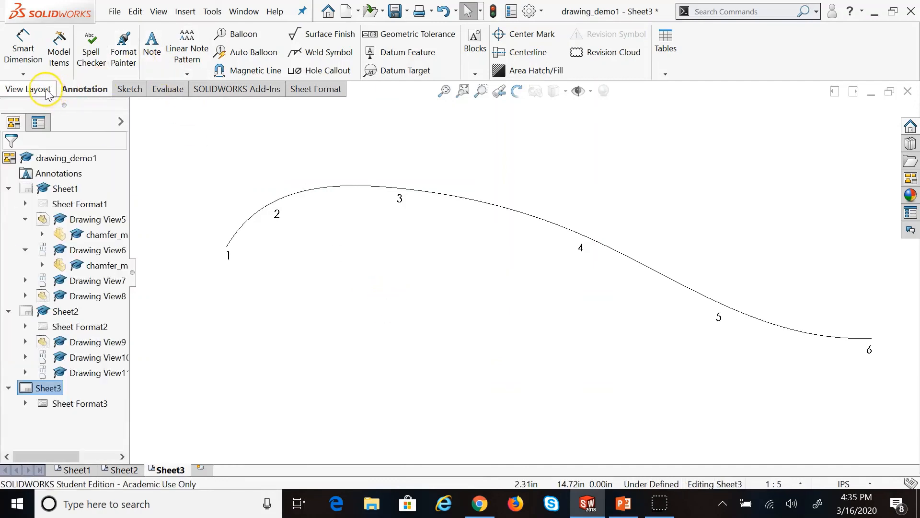
Add sketch points at the spline's start and on the curve above note 2, deleting the stray point placed below the curve.
{"action": "left_click", "coordinate": [120, 91]}
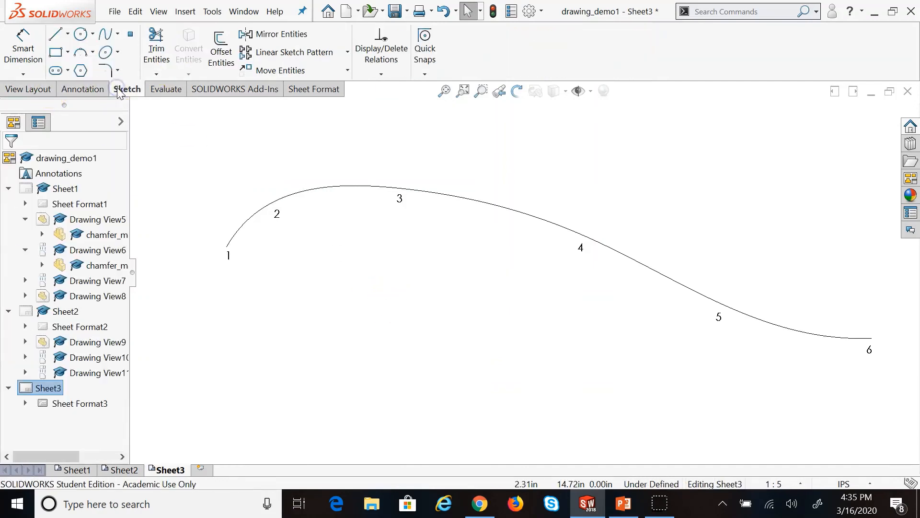
{"action": "left_click", "coordinate": [130, 34]}
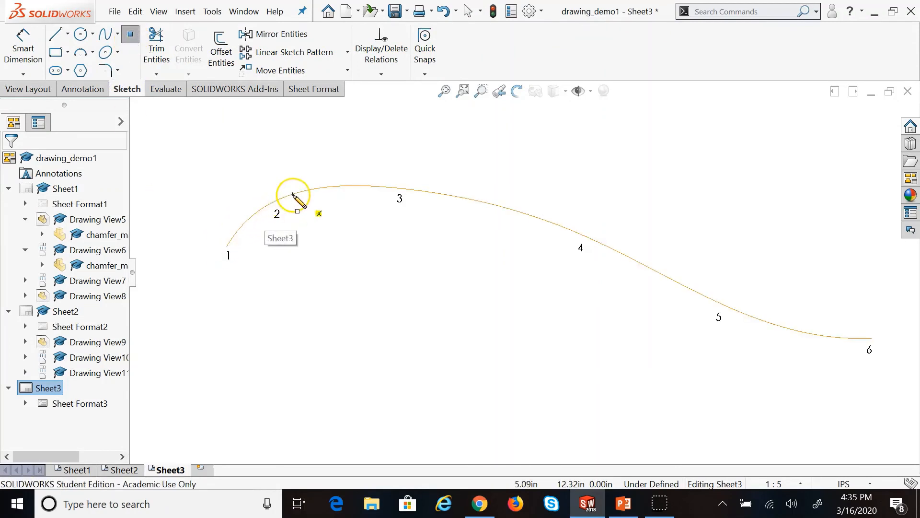
{"action": "left_click", "coordinate": [226, 248]}
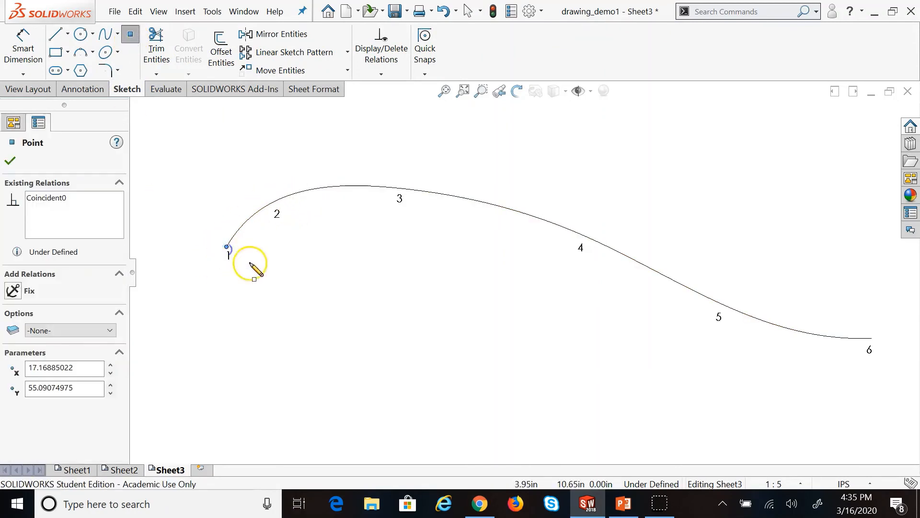
{"action": "left_click", "coordinate": [263, 276]}
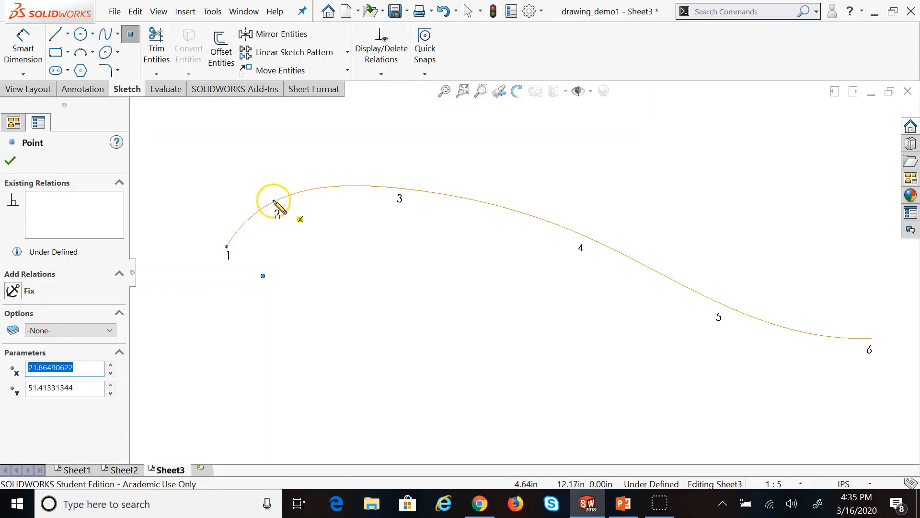
{"action": "left_click", "coordinate": [279, 199]}
{"action": "key", "text": "Escape"}
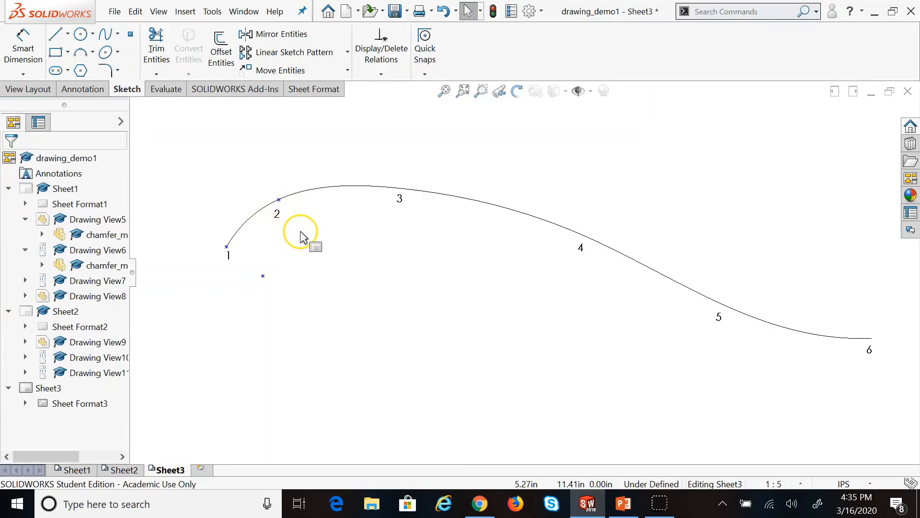
{"action": "left_click", "coordinate": [263, 277]}
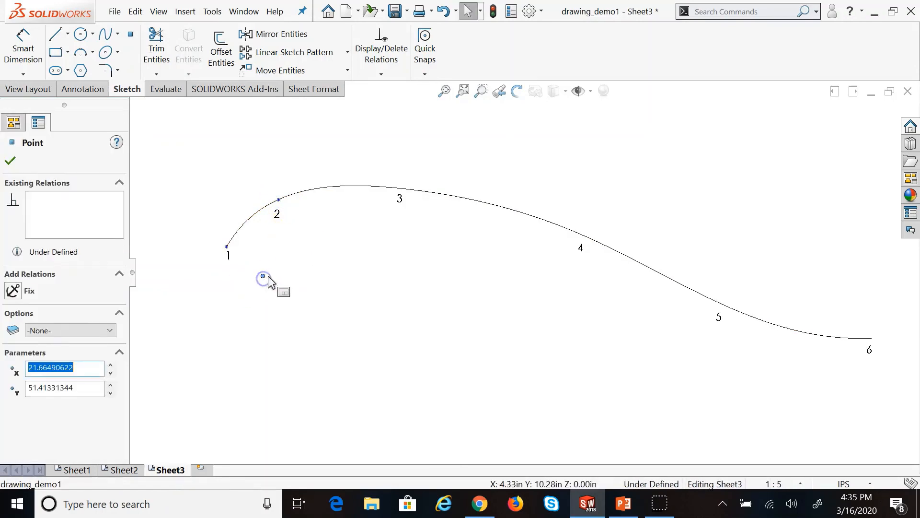
{"action": "key", "text": "Delete"}
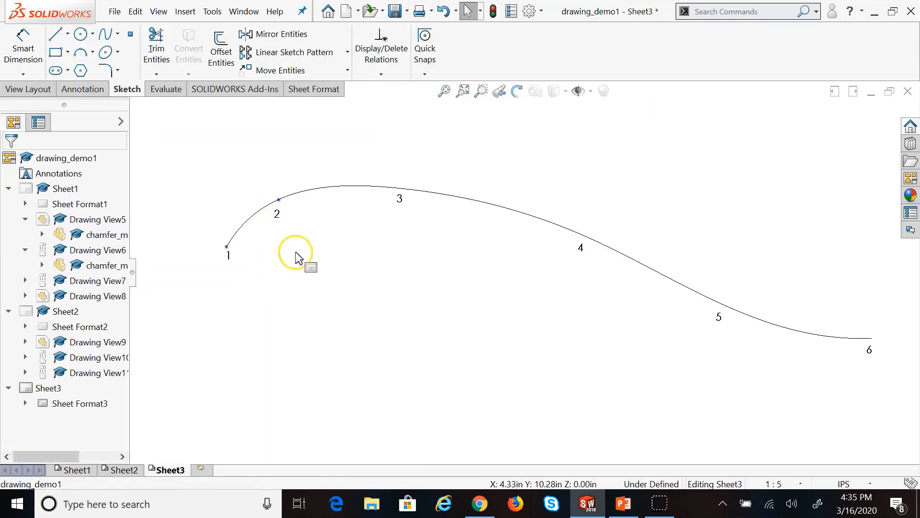
Move the spline's second point to about X 25.19, Y 61.94 and compare it with the sketch point above note 2.
{"action": "left_click", "coordinate": [280, 203]}
{"action": "left_click", "coordinate": [278, 202]}
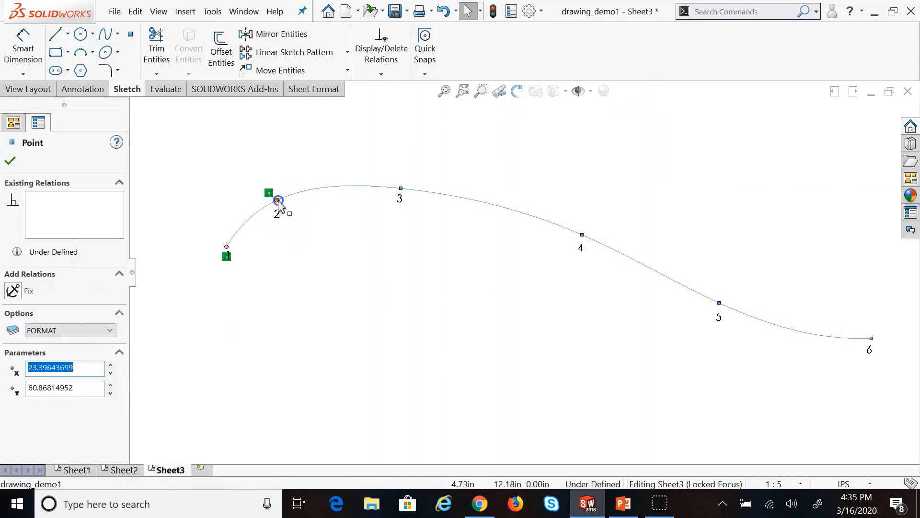
{"action": "mouse_move", "coordinate": [278, 204]}
{"action": "left_mouse_down"}
{"action": "mouse_move", "coordinate": [302, 201]}
{"action": "mouse_move", "coordinate": [292, 192]}
{"action": "left_mouse_up"}
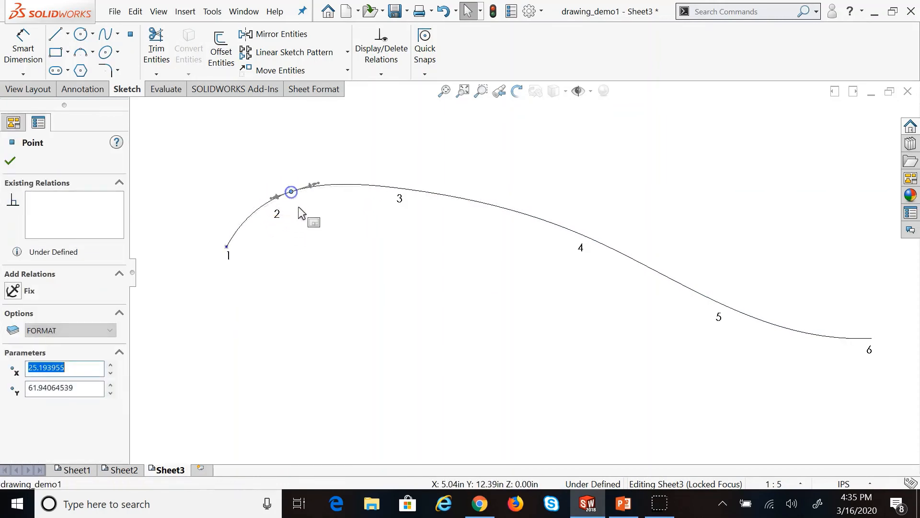
{"action": "left_click", "coordinate": [300, 209]}
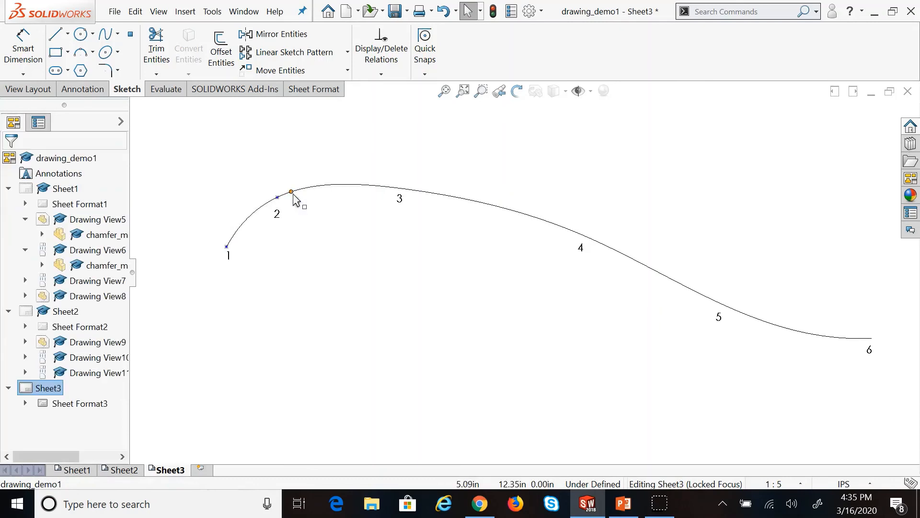
{"action": "left_click", "coordinate": [264, 211]}
{"action": "left_click", "coordinate": [291, 193]}
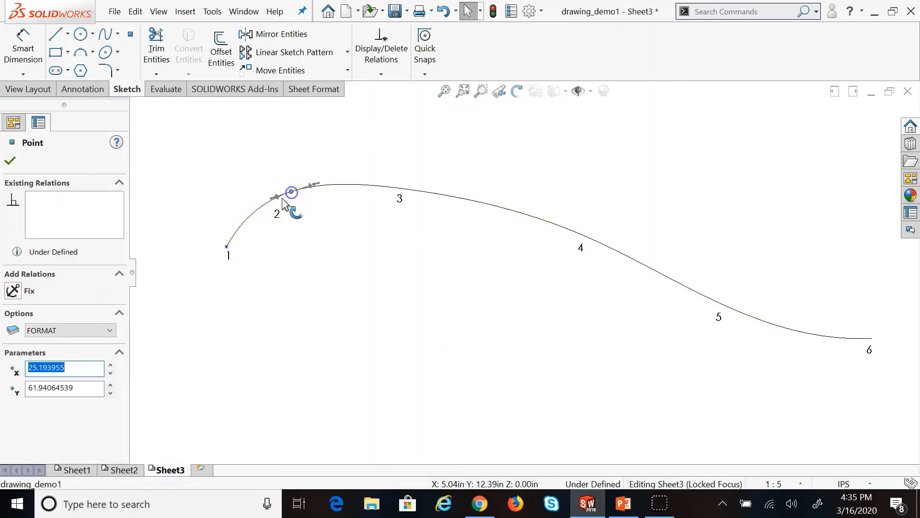
{"action": "scroll", "coordinate": [284, 194], "scroll_direction": "down", "scroll_amount": 5}
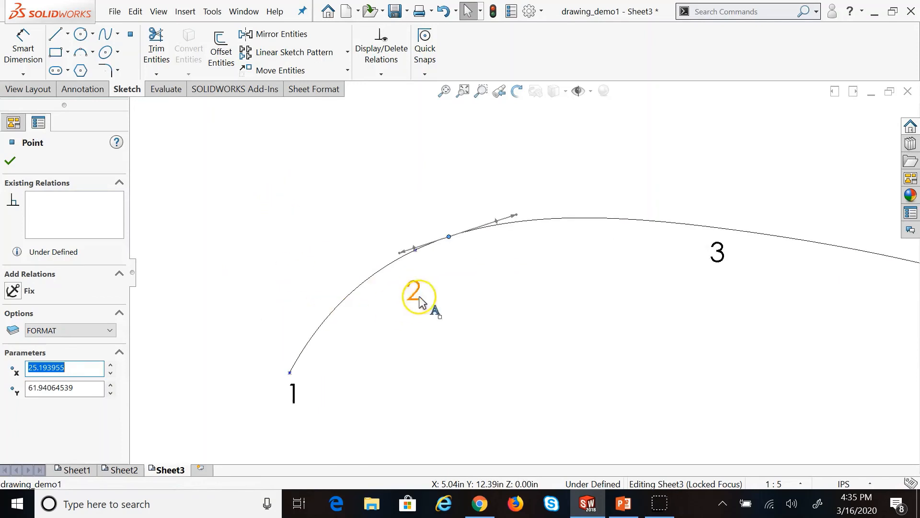
{"action": "scroll", "coordinate": [424, 254], "scroll_direction": "down", "scroll_amount": 4}
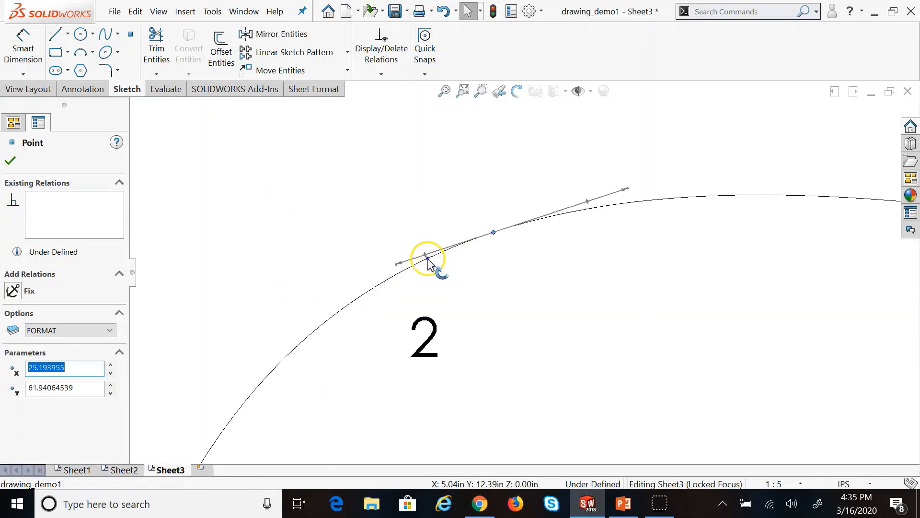
{"action": "left_click", "coordinate": [428, 259]}
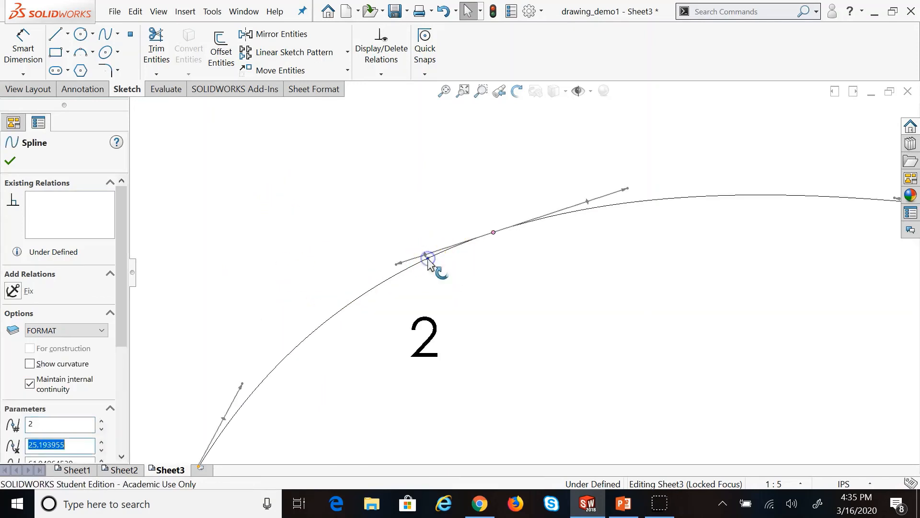
{"action": "left_click", "coordinate": [495, 310]}
Insert a general table with 7 columns and 3 rows and place it below the spline on Sheet3.
{"action": "scroll", "coordinate": [427, 294], "scroll_direction": "up", "scroll_amount": 6}
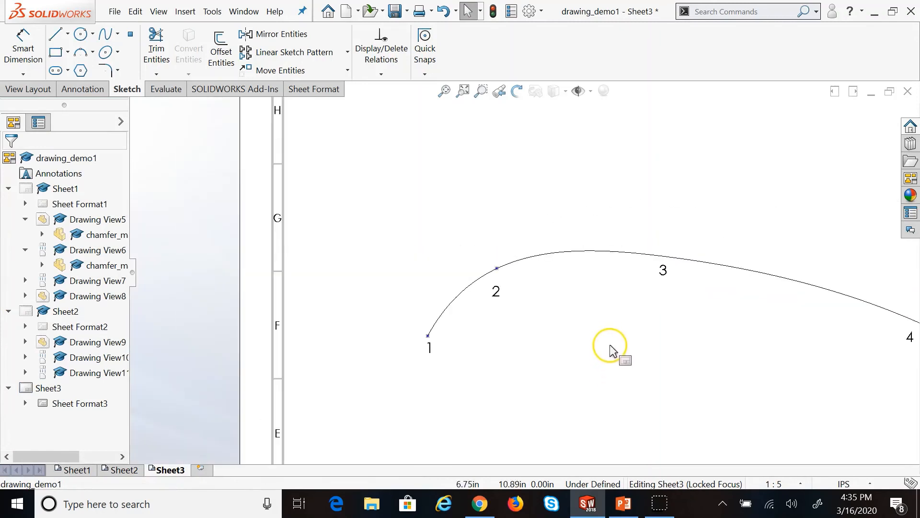
{"action": "scroll", "coordinate": [691, 394], "scroll_direction": "down", "scroll_amount": 2}
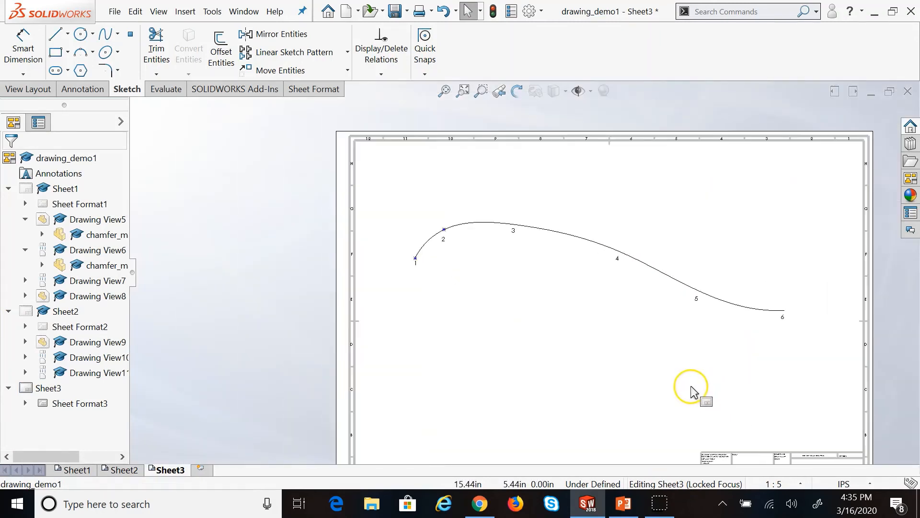
{"action": "left_click", "coordinate": [543, 344]}
{"action": "scroll", "coordinate": [719, 310], "scroll_direction": "down", "scroll_amount": 2}
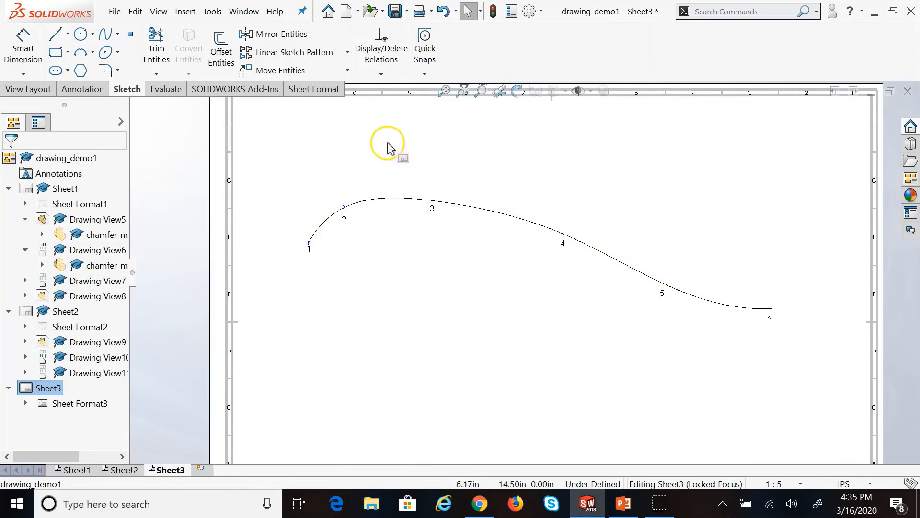
{"action": "left_click", "coordinate": [96, 91]}
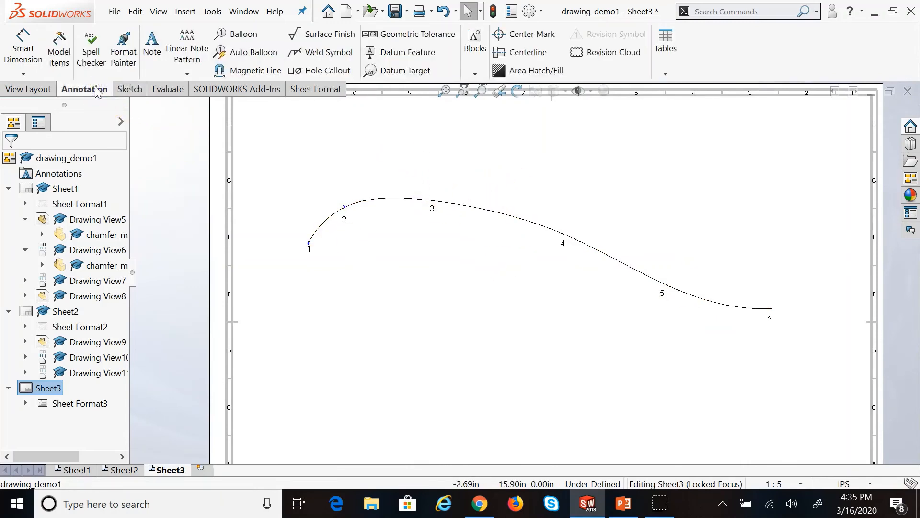
{"action": "left_click", "coordinate": [675, 38]}
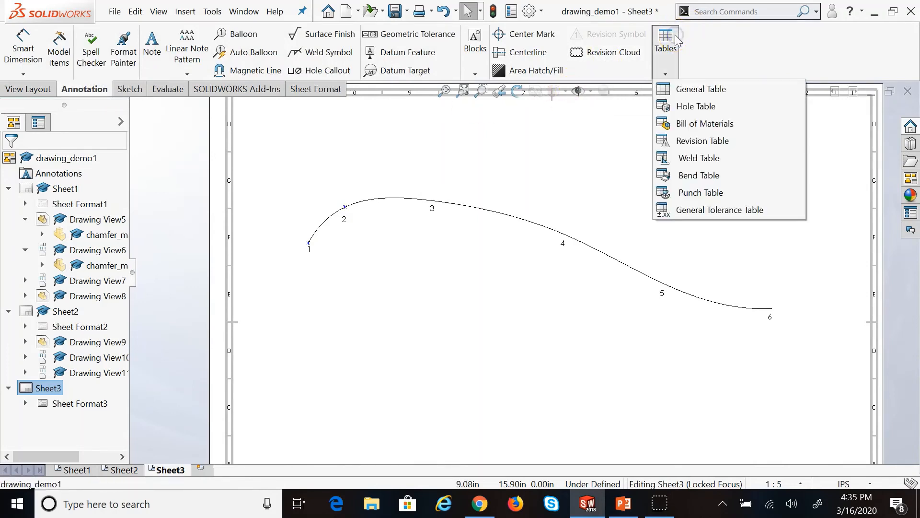
{"action": "left_click", "coordinate": [701, 93]}
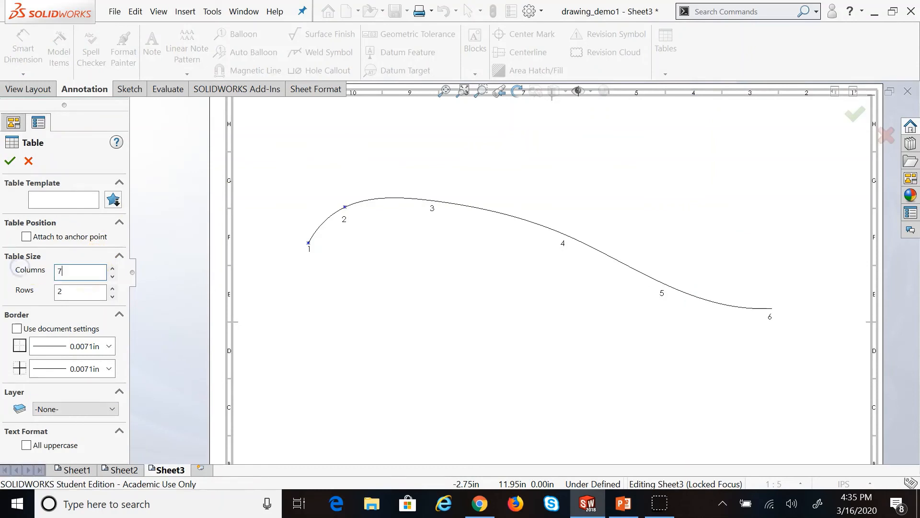
{"action": "double_click", "coordinate": [62, 292]}
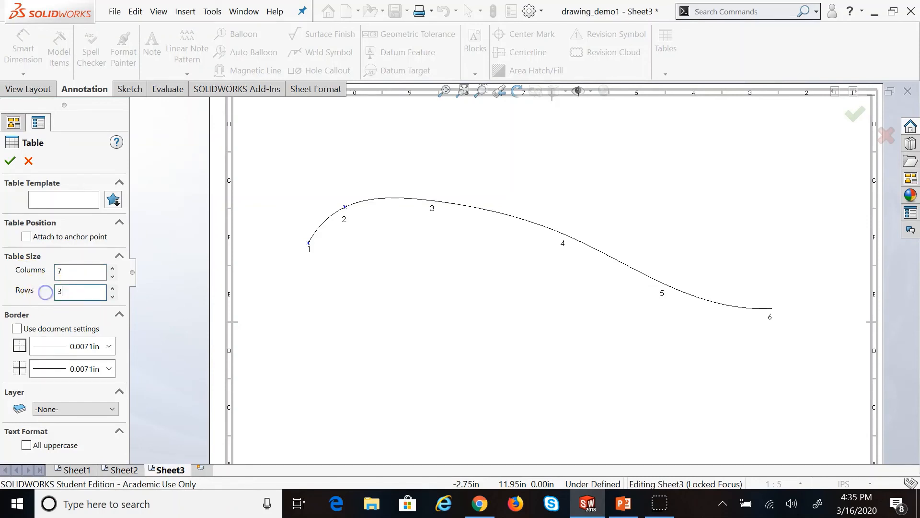
{"action": "type", "text": "3"}
{"action": "left_click", "coordinate": [9, 161]}
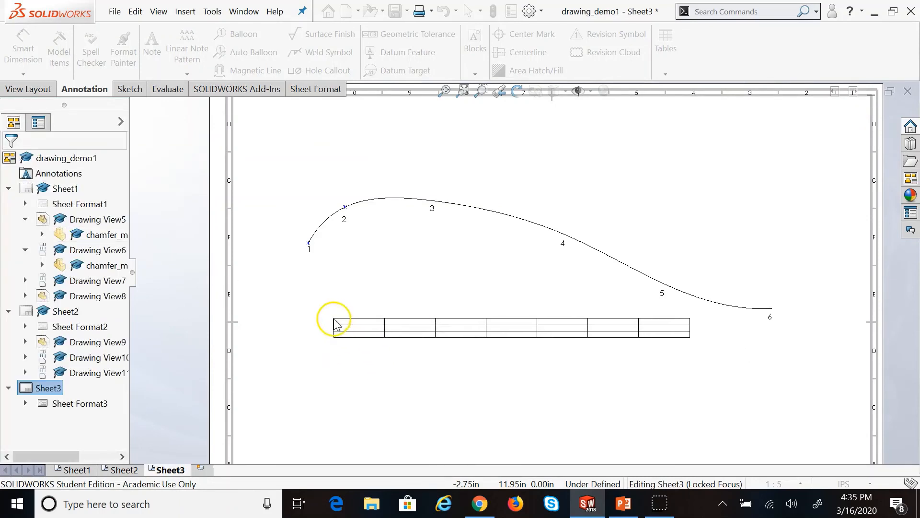
{"action": "left_click", "coordinate": [319, 344]}
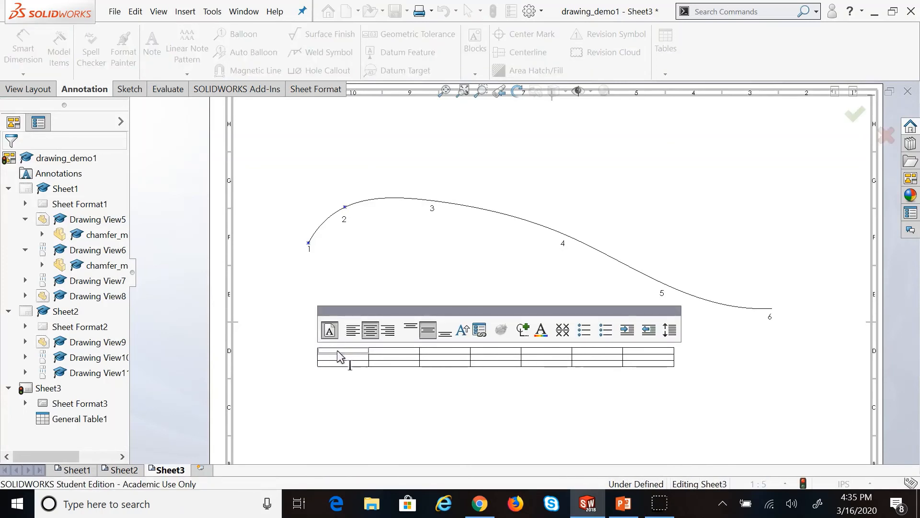
Label the second and third rows of the table's first column "x" and "y".
{"action": "left_click", "coordinate": [340, 360]}
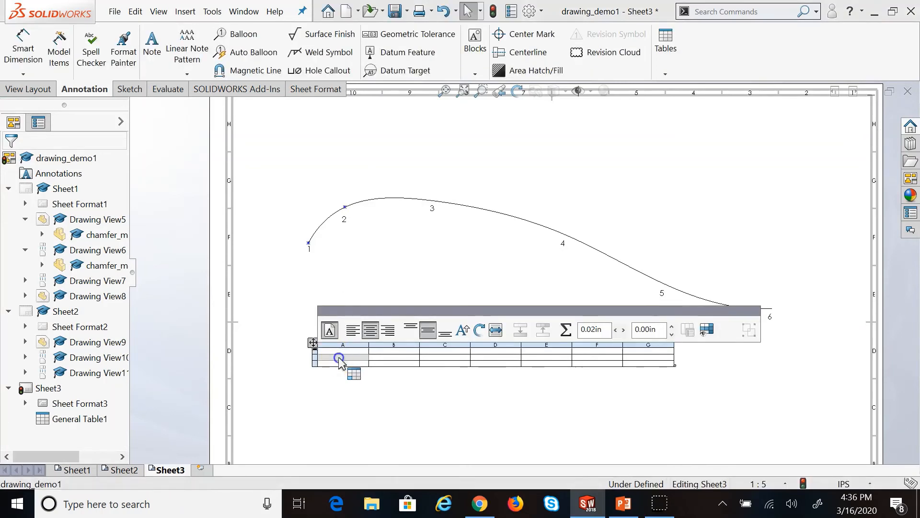
{"action": "left_click", "coordinate": [340, 360]}
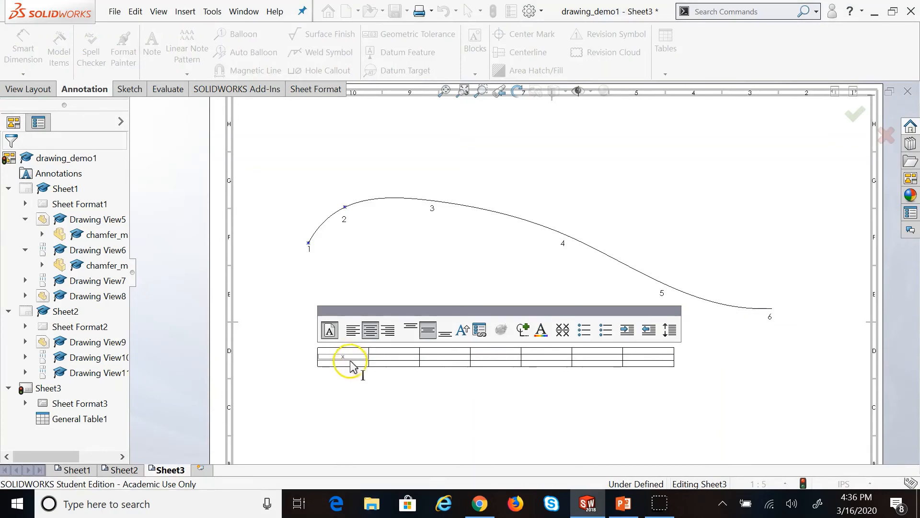
{"action": "left_click", "coordinate": [344, 363]}
{"action": "left_click", "coordinate": [344, 363]}
{"action": "type", "text": "y"}
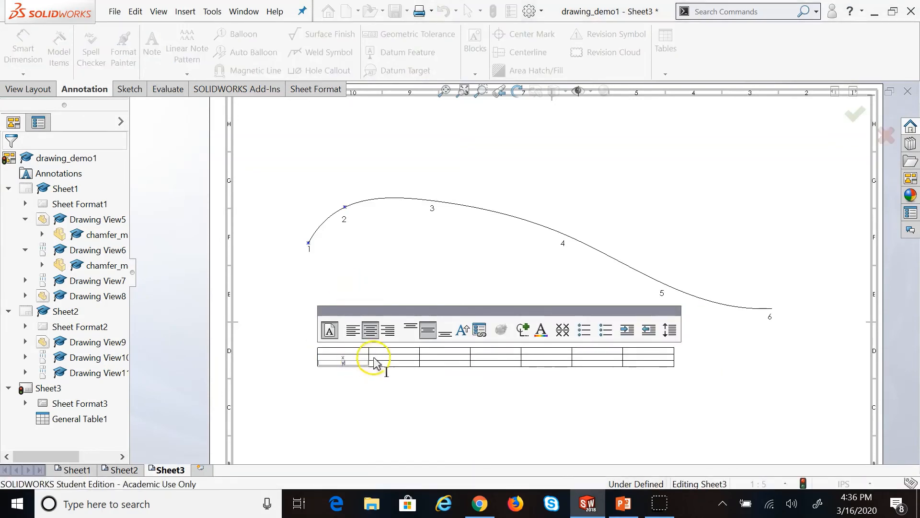
Fill the header cells of the table's second, third and fourth columns with 1, 2 and 3.
{"action": "left_click", "coordinate": [384, 352]}
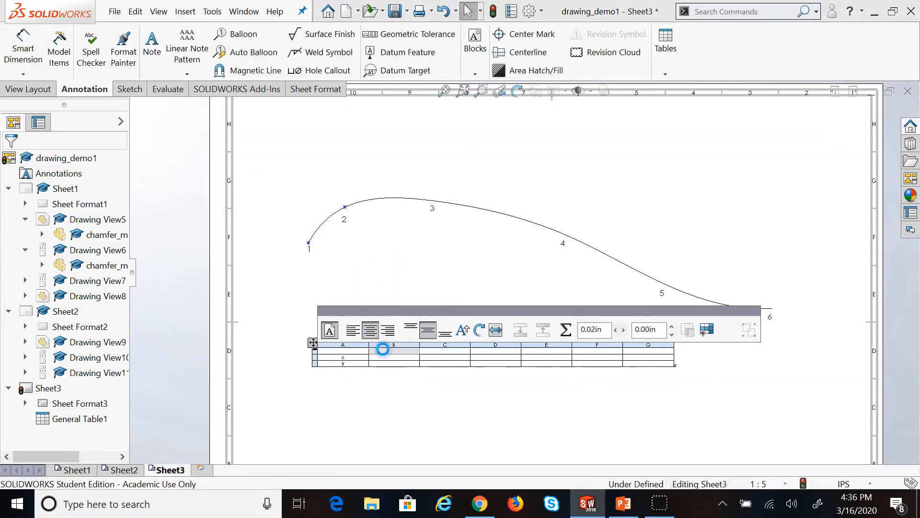
{"action": "left_click", "coordinate": [384, 351]}
{"action": "type", "text": "1"}
{"action": "left_click", "coordinate": [438, 351]}
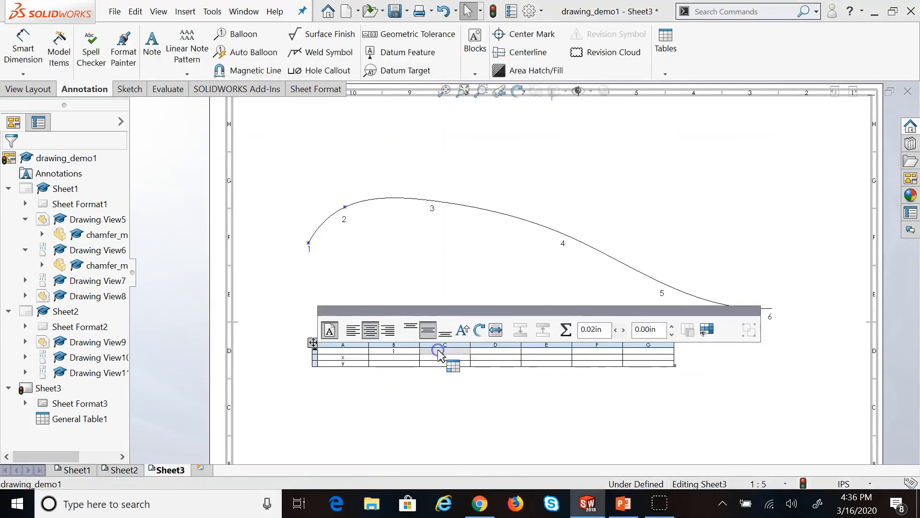
{"action": "left_click", "coordinate": [438, 352]}
{"action": "type", "text": "2"}
{"action": "left_click", "coordinate": [490, 351]}
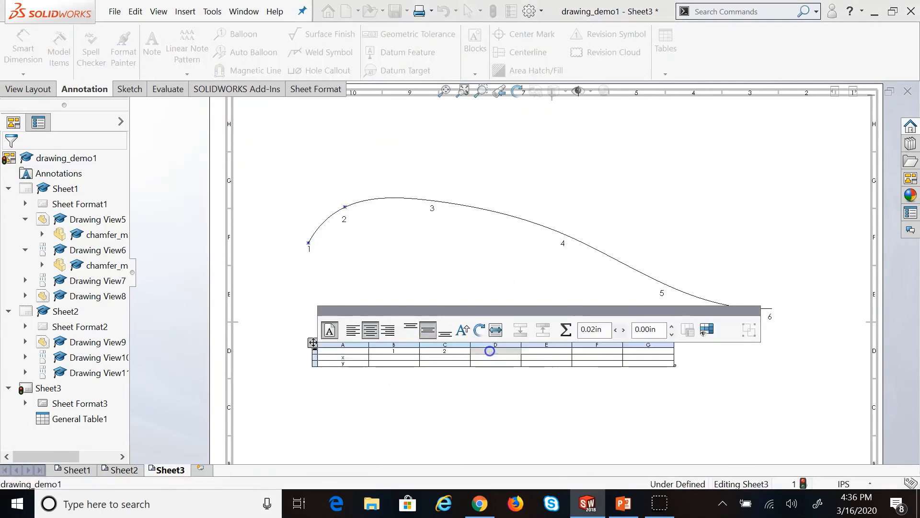
{"action": "left_click", "coordinate": [490, 352]}
{"action": "type", "text": "3"}
Fill the header cells of the table's last three columns with 4, 5 and 6.
{"action": "left_click", "coordinate": [536, 355]}
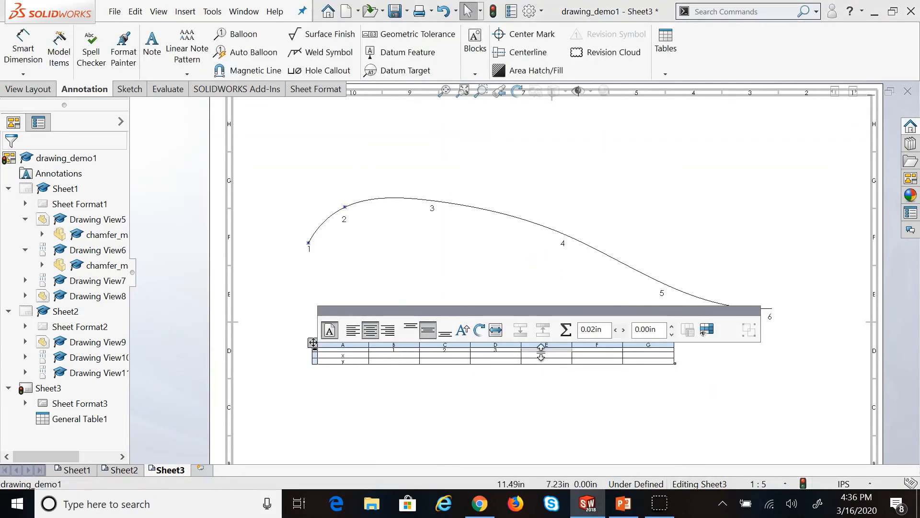
{"action": "scroll", "coordinate": [568, 370], "scroll_direction": "down", "scroll_amount": 1}
{"action": "left_click", "coordinate": [551, 361]}
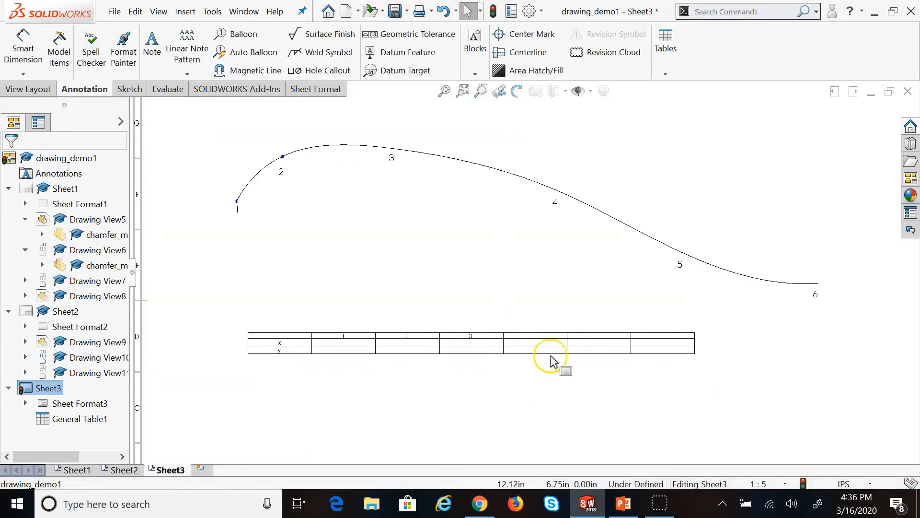
{"action": "left_click", "coordinate": [534, 342]}
{"action": "left_click", "coordinate": [535, 335]}
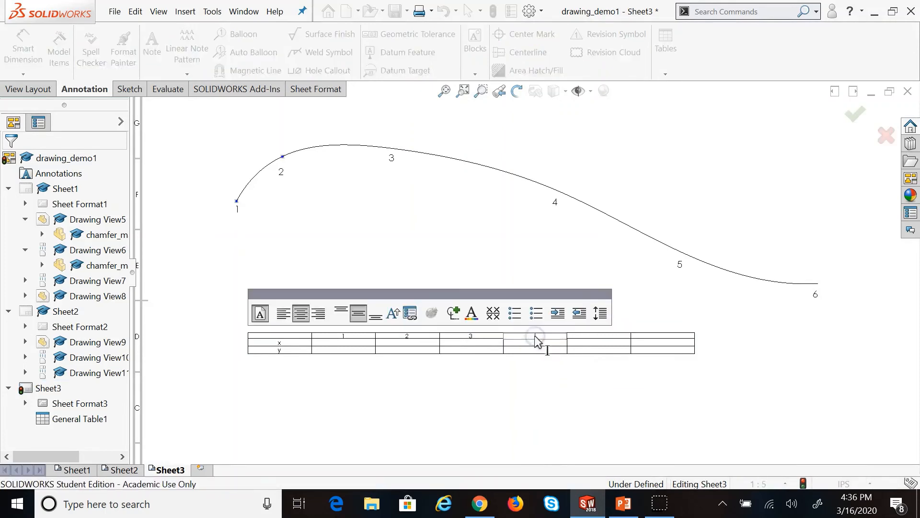
{"action": "type", "text": "4"}
{"action": "left_click", "coordinate": [597, 340]}
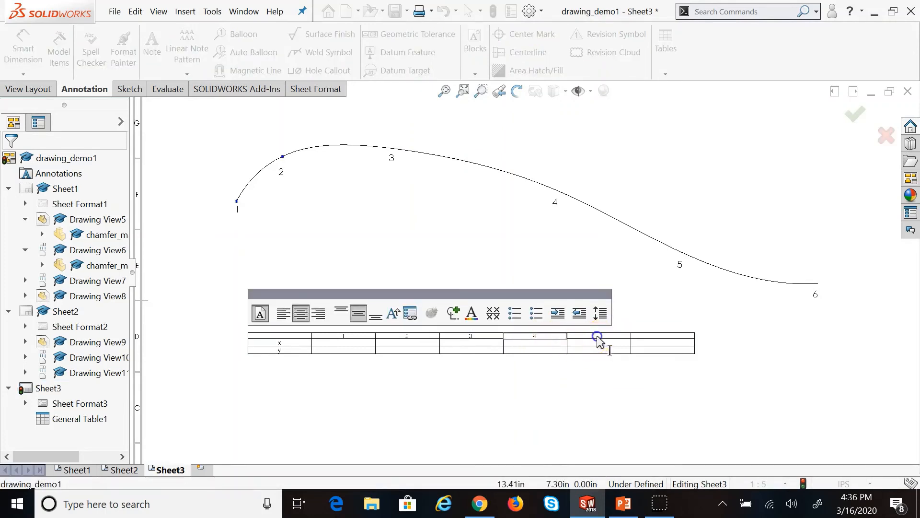
{"action": "left_click", "coordinate": [598, 337]}
{"action": "type", "text": "5"}
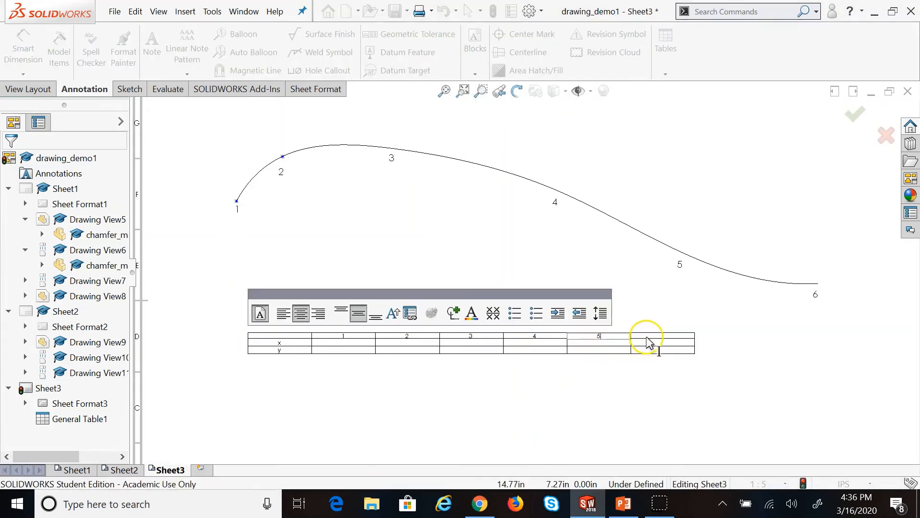
{"action": "left_click", "coordinate": [649, 337]}
{"action": "left_click", "coordinate": [650, 337]}
{"action": "type", "text": "6"}
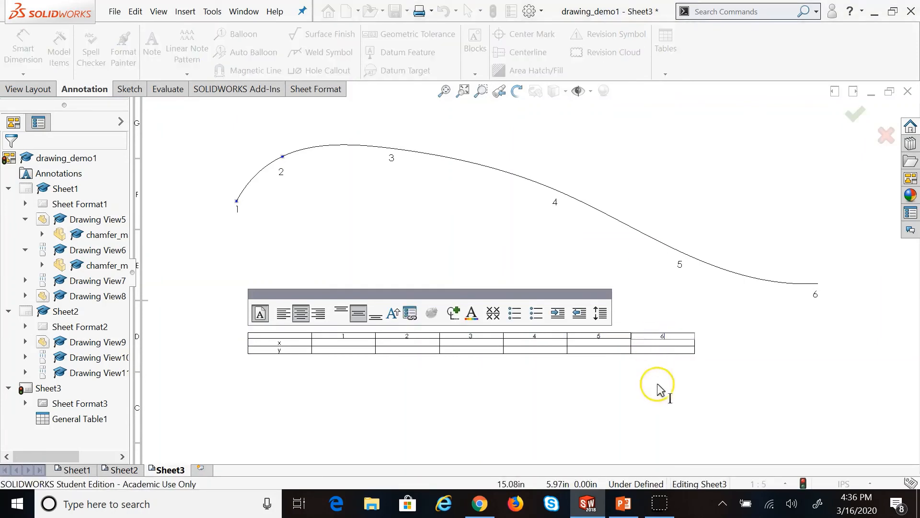
{"action": "left_click", "coordinate": [633, 392]}
Move the coordinate table up closer to the spline and enlarge it from its lower corner, making the rows taller.
{"action": "left_click", "coordinate": [617, 336]}
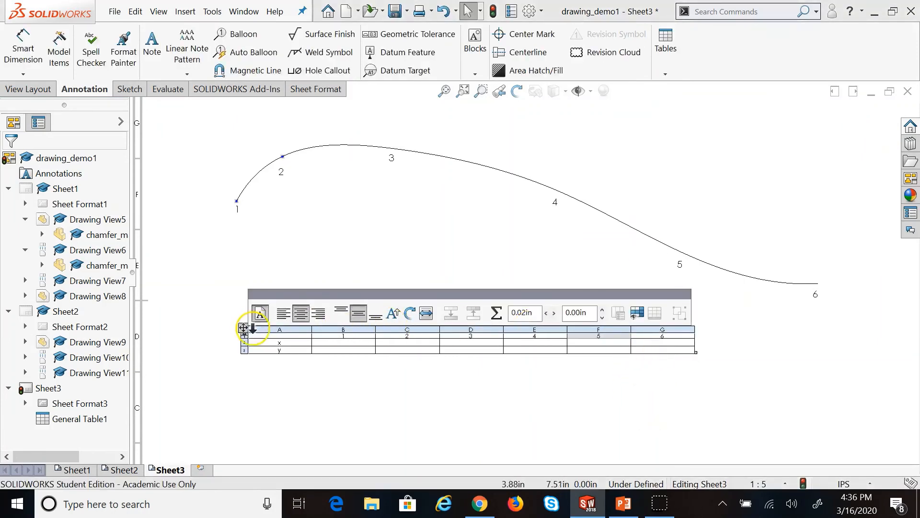
{"action": "left_click_drag", "start_coordinate": [243, 327], "coordinate": [228, 281]}
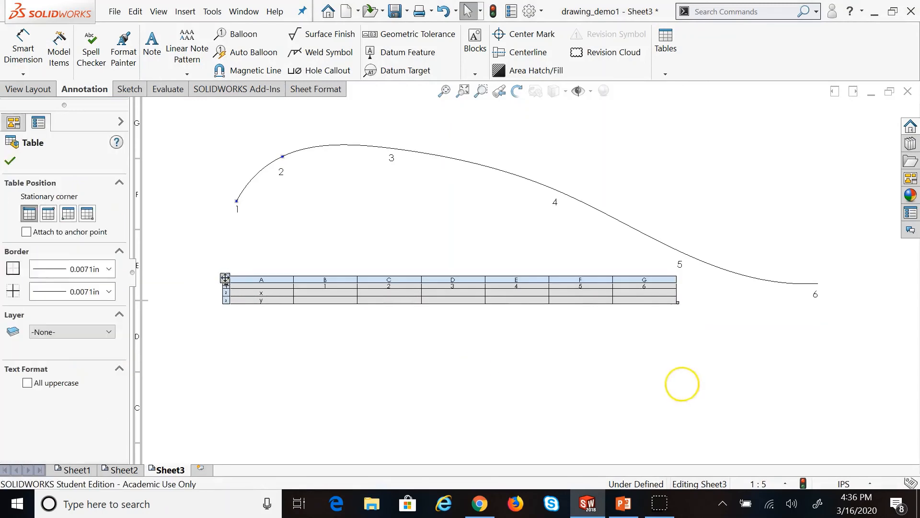
{"action": "left_click_drag", "start_coordinate": [678, 307], "coordinate": [707, 343]}
{"action": "left_click", "coordinate": [530, 415]}
{"action": "left_click", "coordinate": [476, 373]}
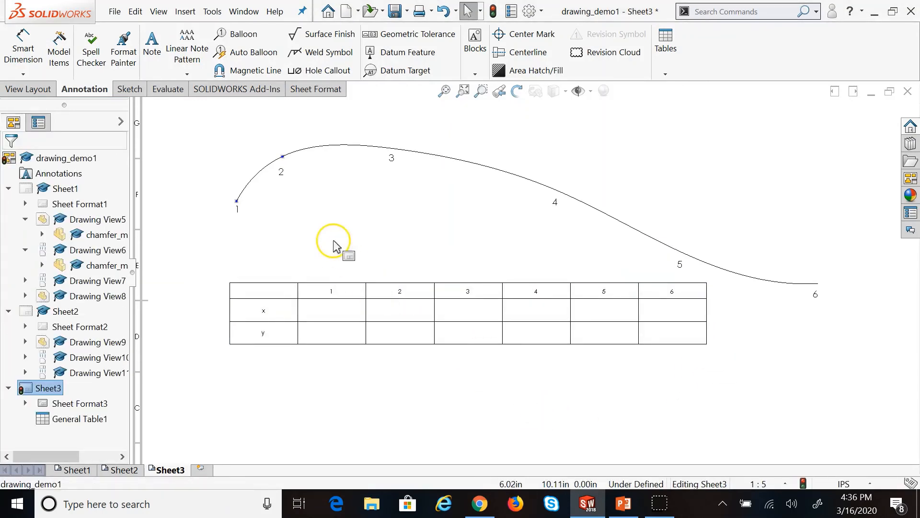
Measure the vertical and horizontal distances between spline points 1 and 2 with Smart Dimension, without placing a dimension.
{"action": "left_click", "coordinate": [22, 46]}
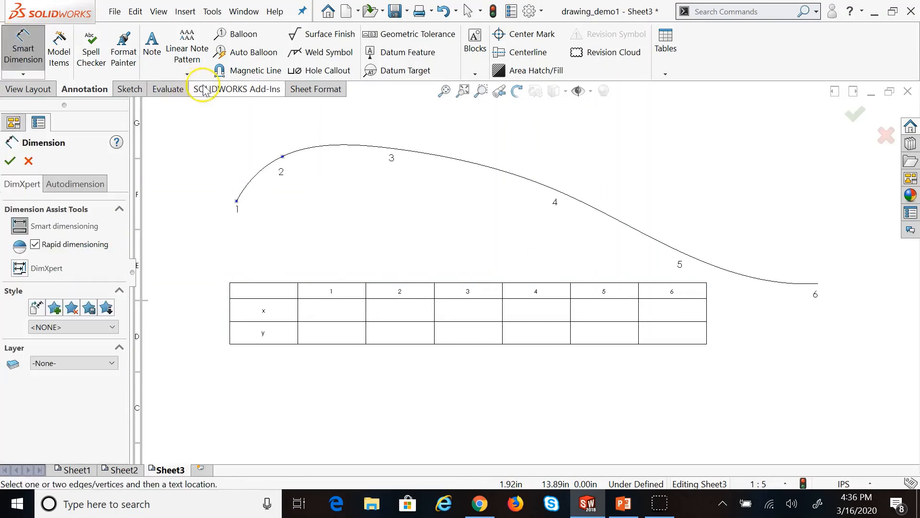
{"action": "left_click", "coordinate": [283, 156]}
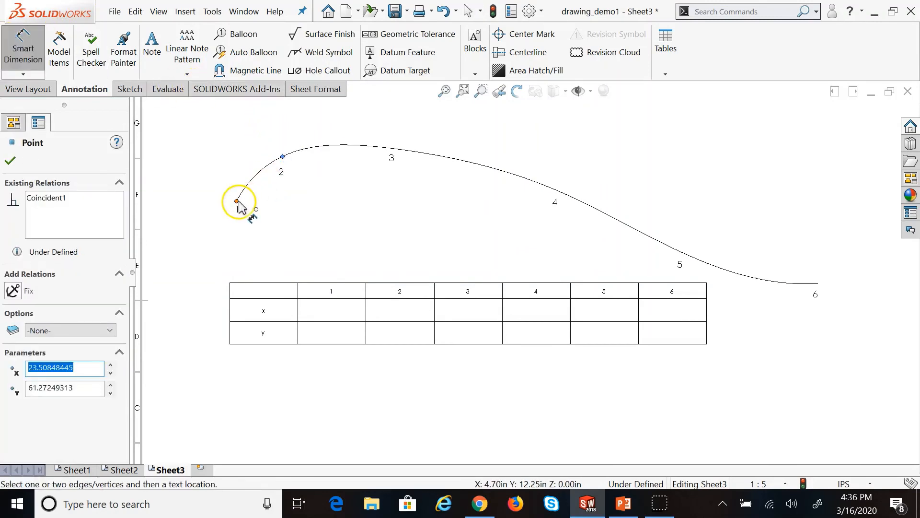
{"action": "left_click", "coordinate": [237, 201]}
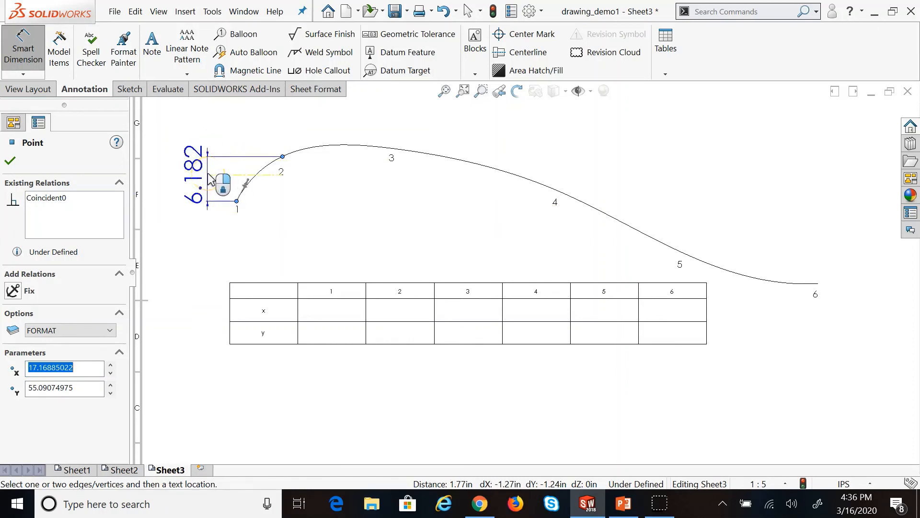
{"action": "left_click", "coordinate": [255, 145]}
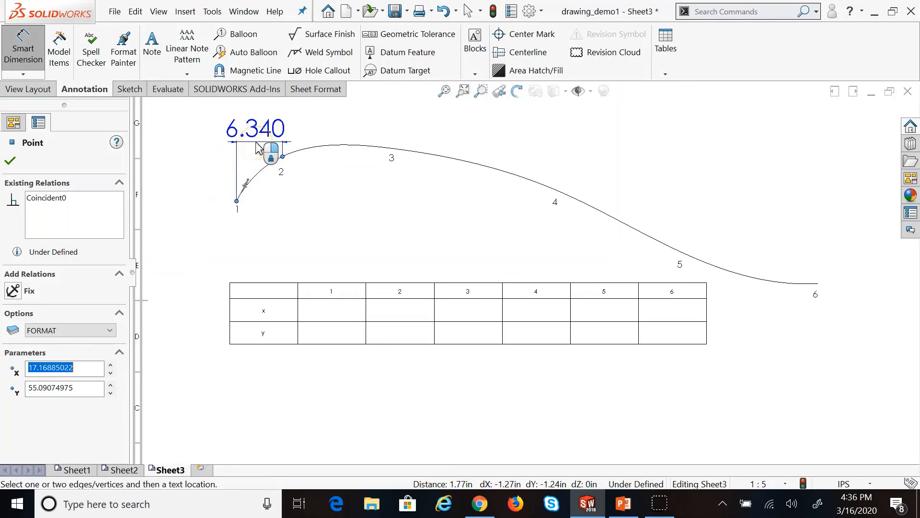
{"action": "left_click", "coordinate": [208, 201]}
{"action": "key", "text": "Escape"}
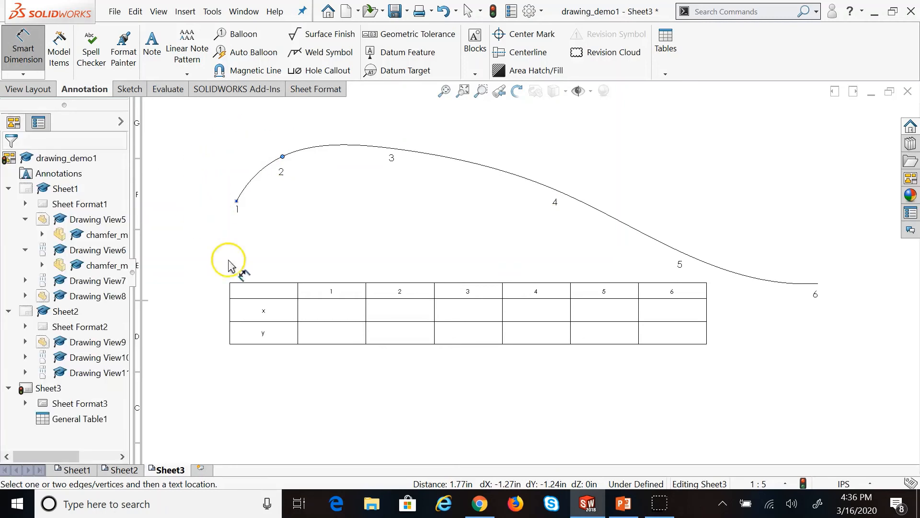
{"action": "key", "text": "Escape"}
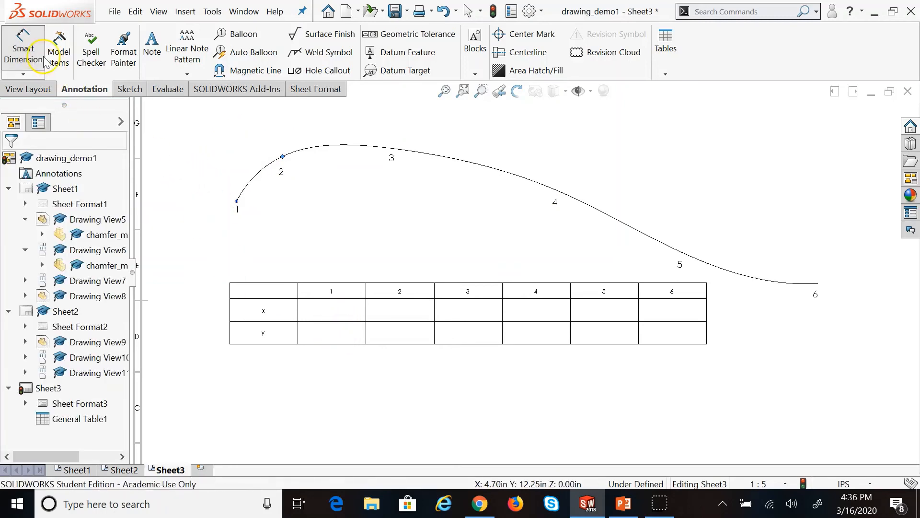
Enter 6.340 in the x row and 6.182 in the y row of the table's column 1.
{"action": "left_click", "coordinate": [340, 319]}
{"action": "double_click", "coordinate": [341, 319]}
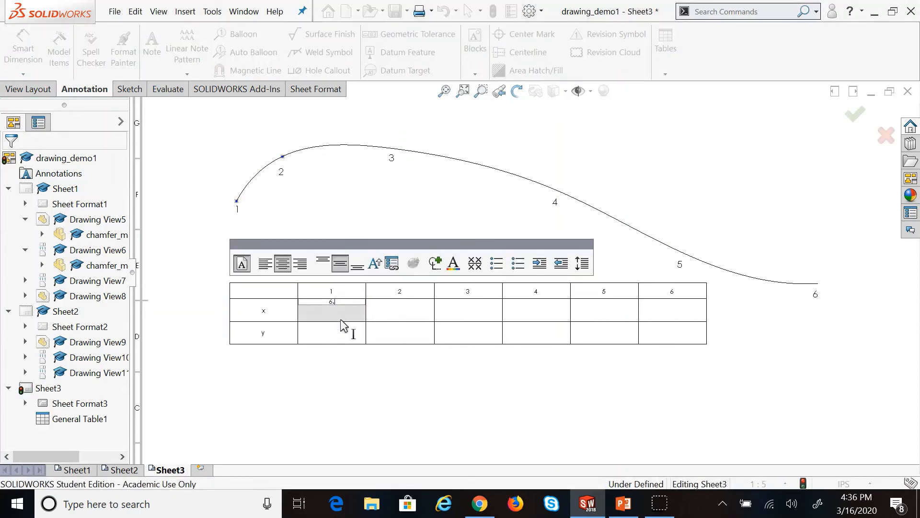
{"action": "type", "text": "6.340"}
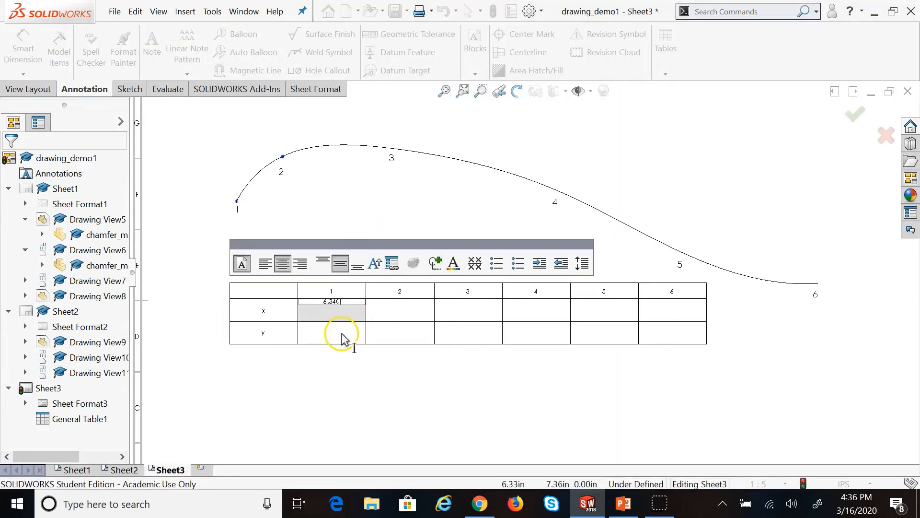
{"action": "left_click", "coordinate": [341, 332]}
{"action": "double_click", "coordinate": [342, 333]}
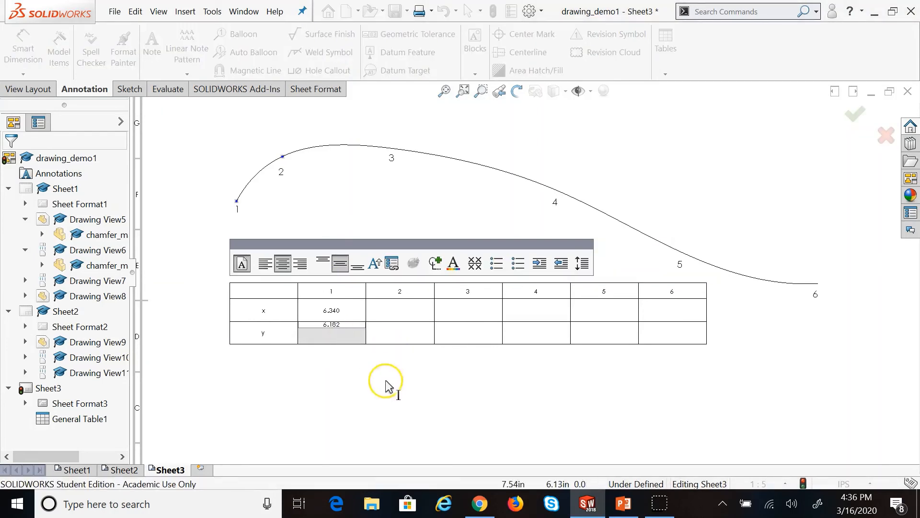
{"action": "left_click", "coordinate": [392, 409]}
{"action": "left_click", "coordinate": [672, 420]}
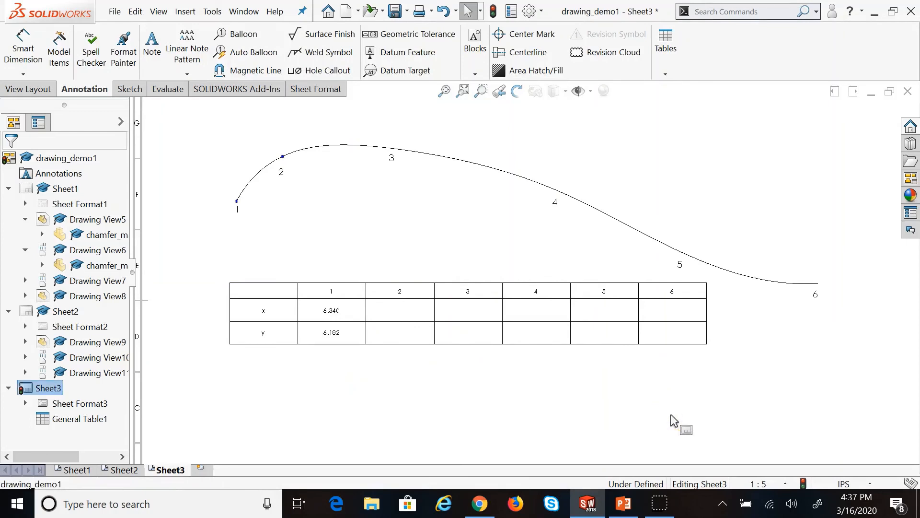
Switch to the Drawing presentation in PowerPoint and review the slides on using balloons in assemblies and on dimensioning rules.
{"action": "scroll", "coordinate": [665, 419], "scroll_direction": "up", "scroll_amount": 1}
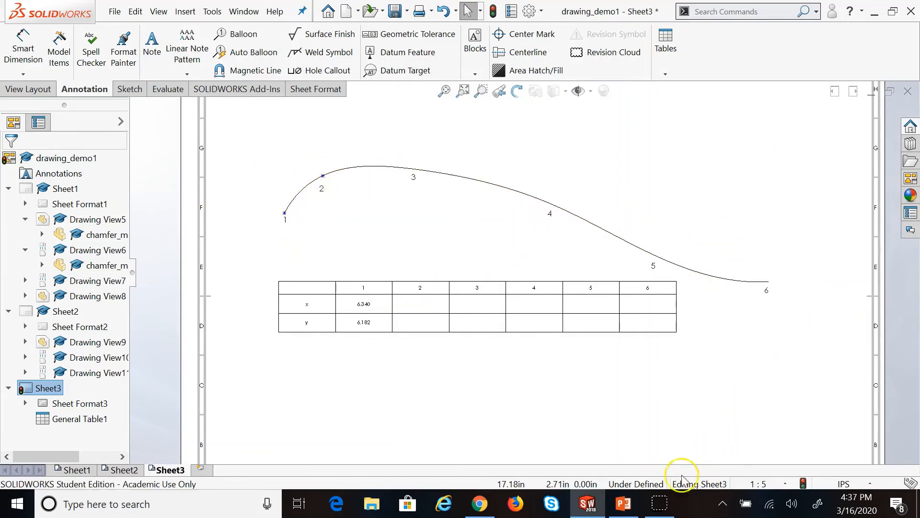
{"action": "left_click", "coordinate": [623, 504]}
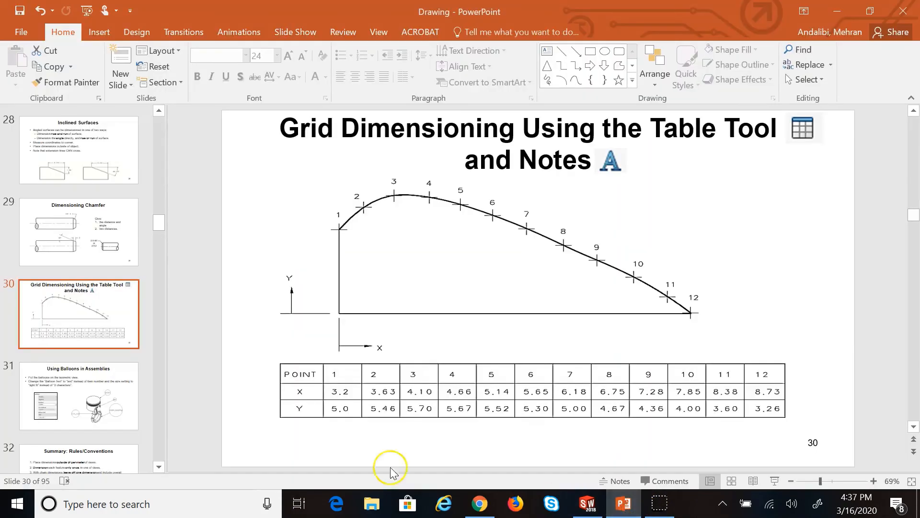
{"action": "left_click", "coordinate": [89, 404]}
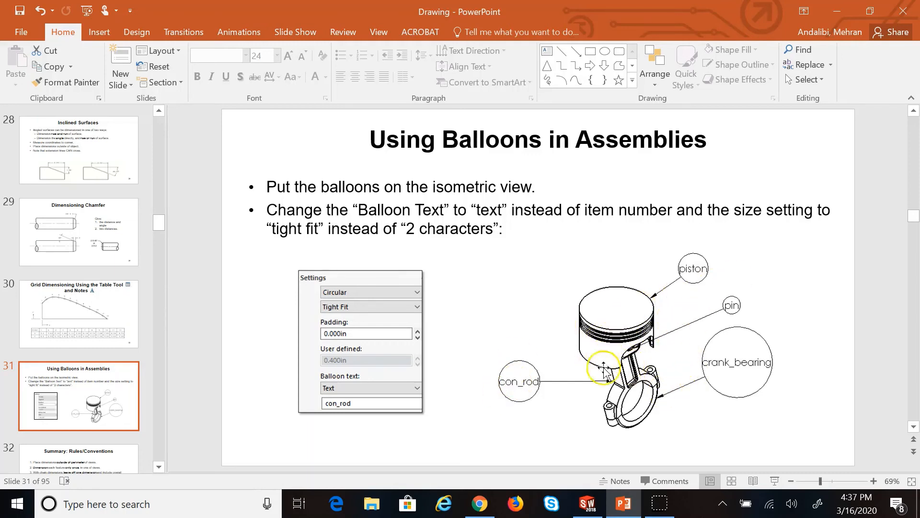
{"action": "scroll", "coordinate": [634, 425], "scroll_direction": "down", "scroll_amount": 1}
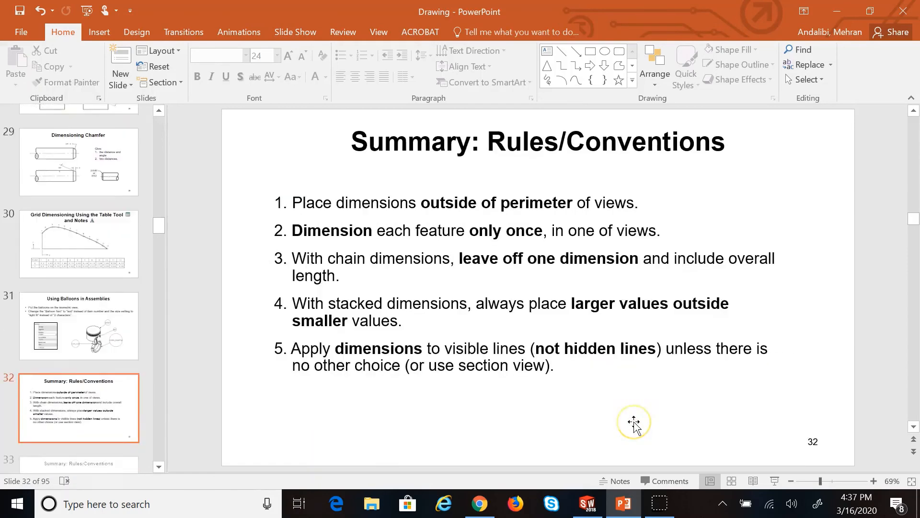
{"action": "left_click", "coordinate": [47, 310]}
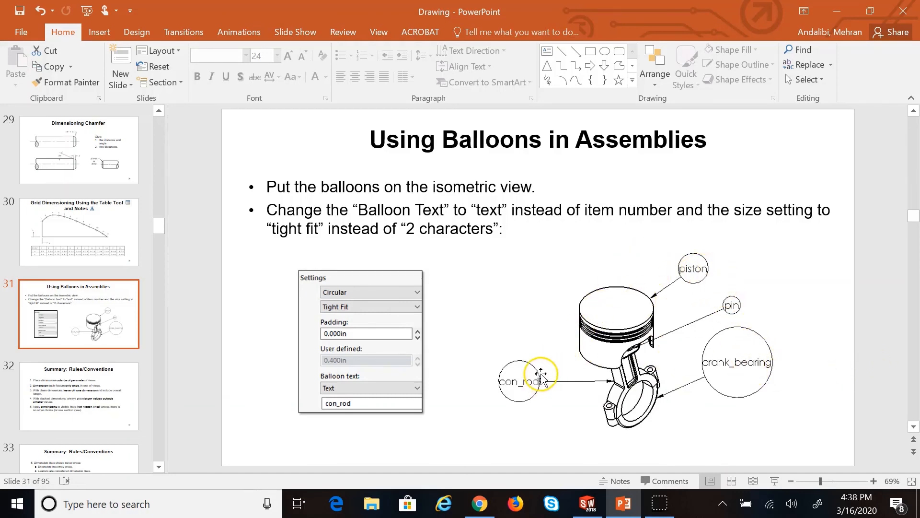
Return to drawing_demo1 in SOLIDWORKS, add a new sheet after Sheet3 and show the view layout commands.
{"action": "left_click", "coordinate": [589, 503]}
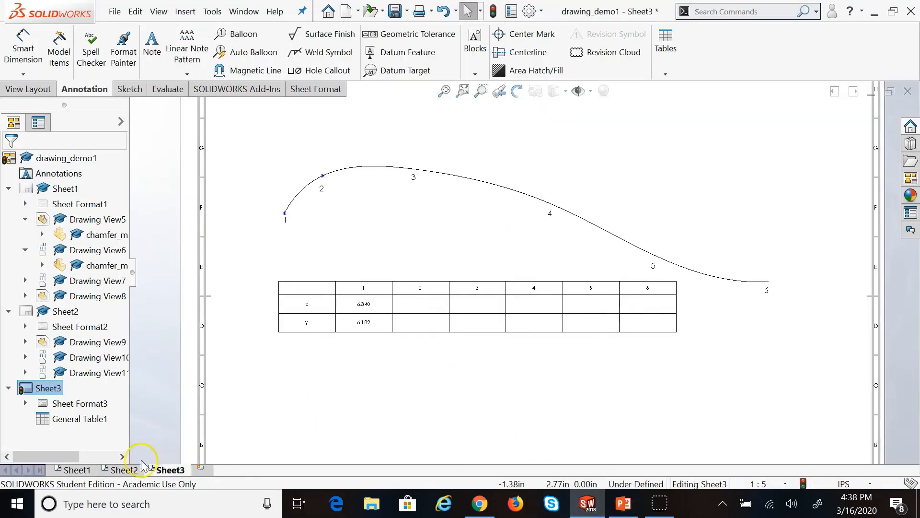
{"action": "left_click", "coordinate": [117, 470]}
{"action": "left_click", "coordinate": [81, 471]}
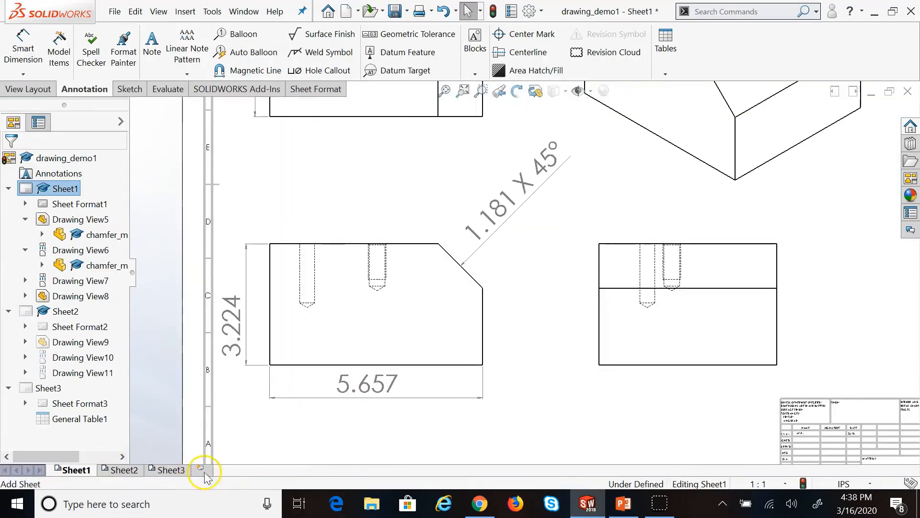
{"action": "left_click", "coordinate": [200, 469]}
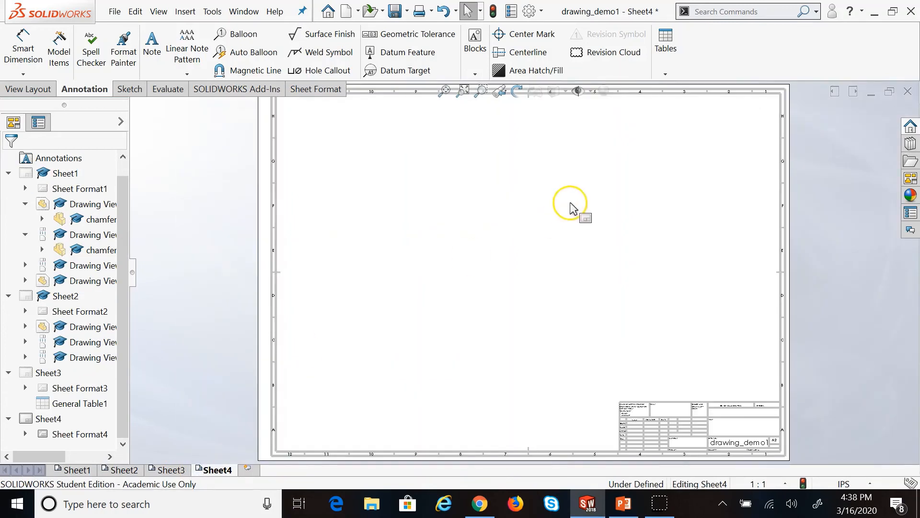
{"action": "left_click", "coordinate": [25, 94]}
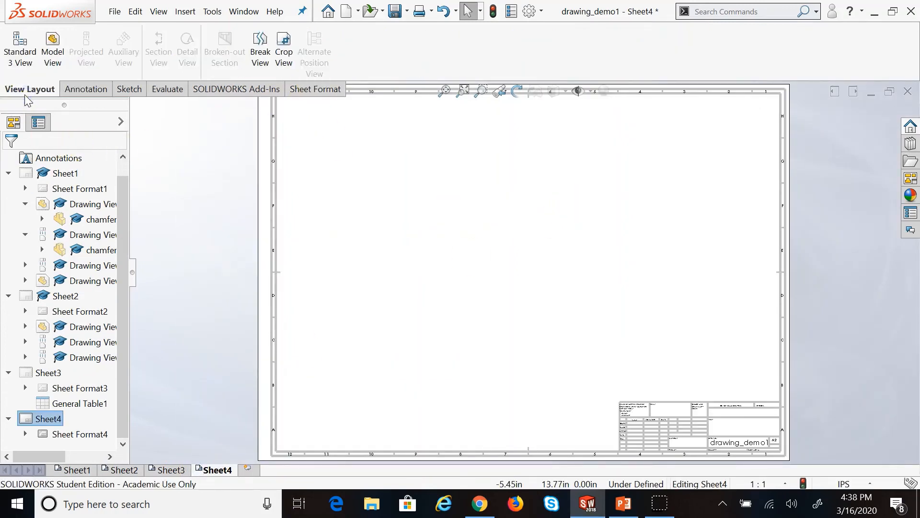
Switch to Chrome, look through the course's Demo Files module for the assembly and its part files, and return to SOLIDWORKS.
{"action": "left_click", "coordinate": [479, 504]}
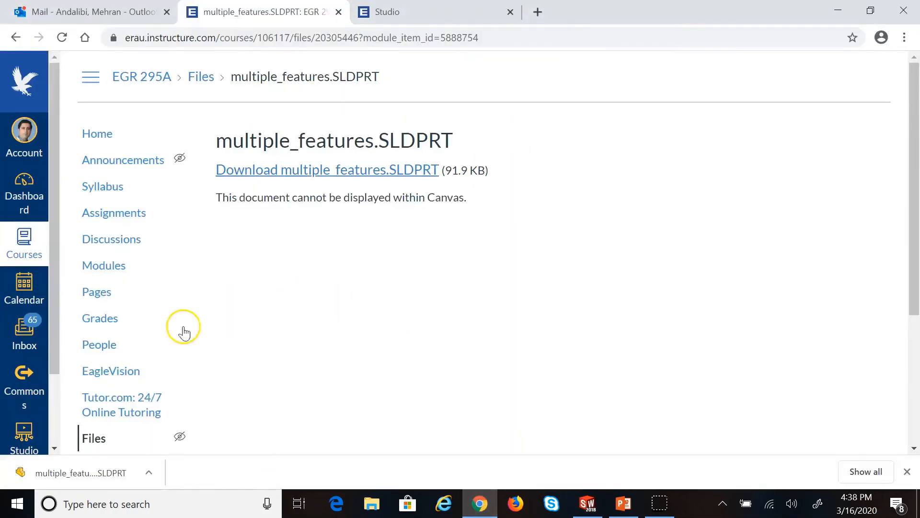
{"action": "left_click", "coordinate": [15, 37]}
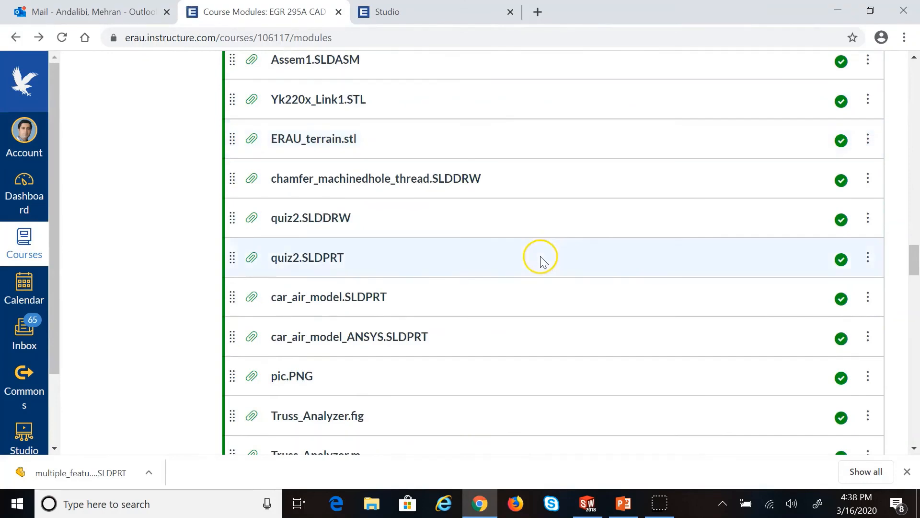
{"action": "scroll", "coordinate": [540, 259], "scroll_direction": "up", "scroll_amount": 3}
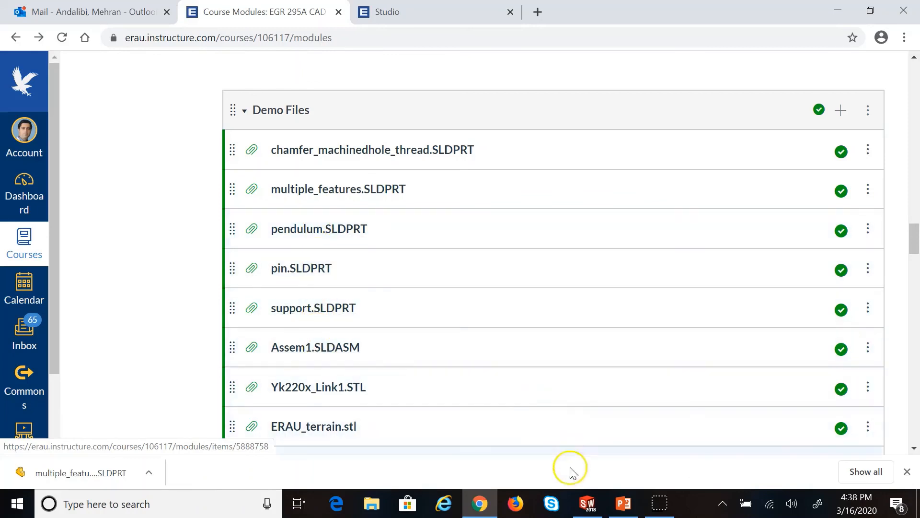
{"action": "left_click", "coordinate": [587, 503]}
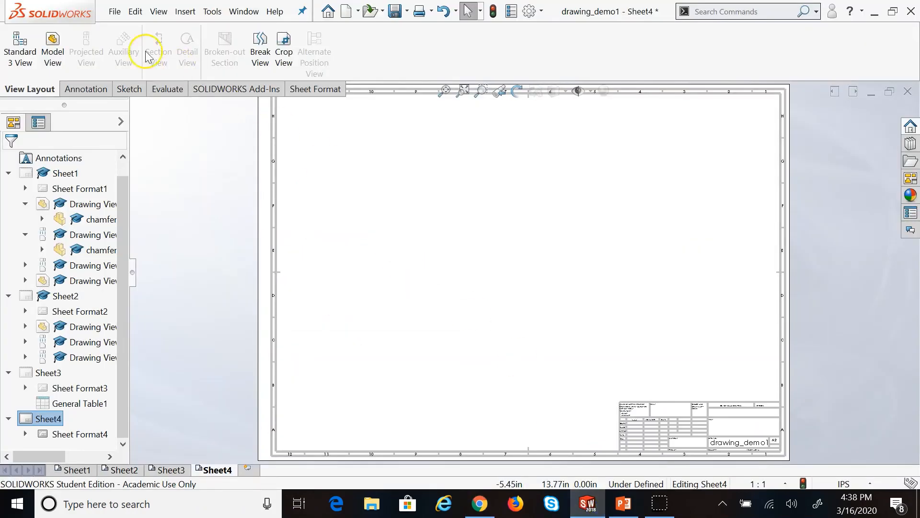
Insert the standard three views of the Assem1 assembly from the Downloads folder on Sheet4.
{"action": "left_click", "coordinate": [29, 47]}
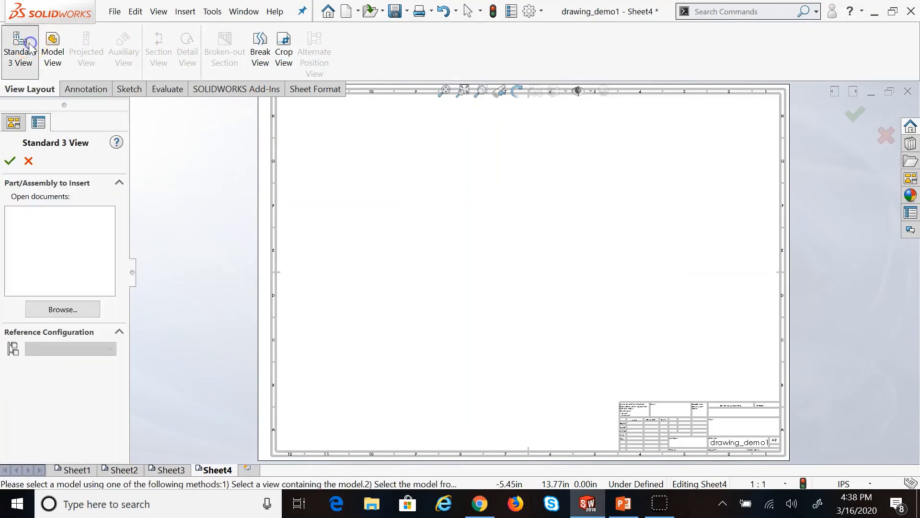
{"action": "left_click", "coordinate": [73, 319]}
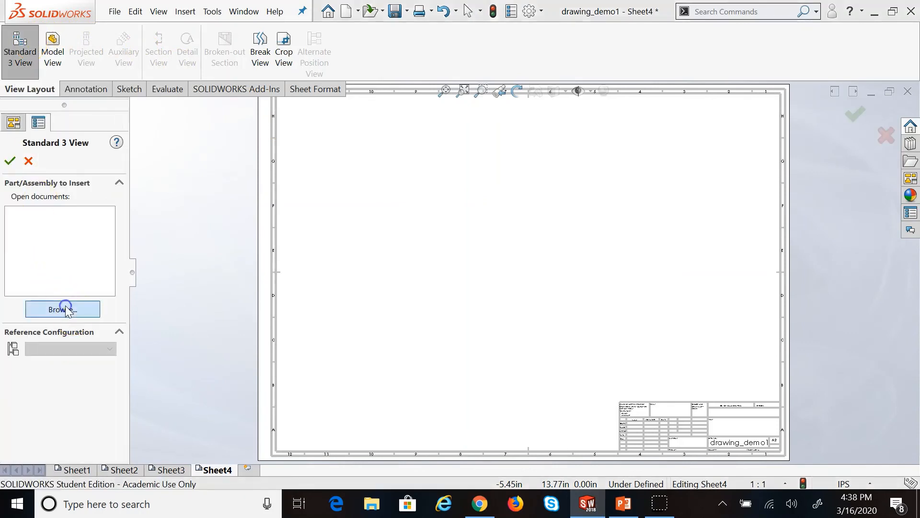
{"action": "left_click", "coordinate": [177, 137]}
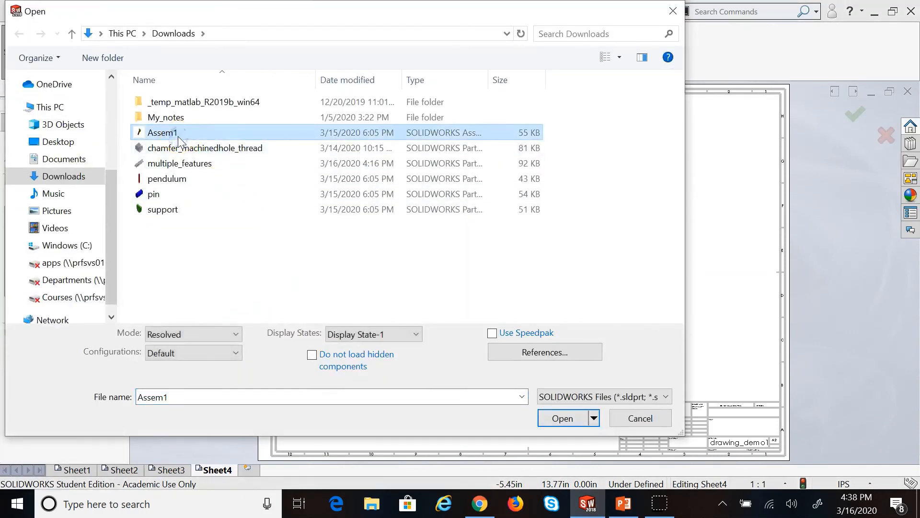
{"action": "double_click", "coordinate": [178, 138]}
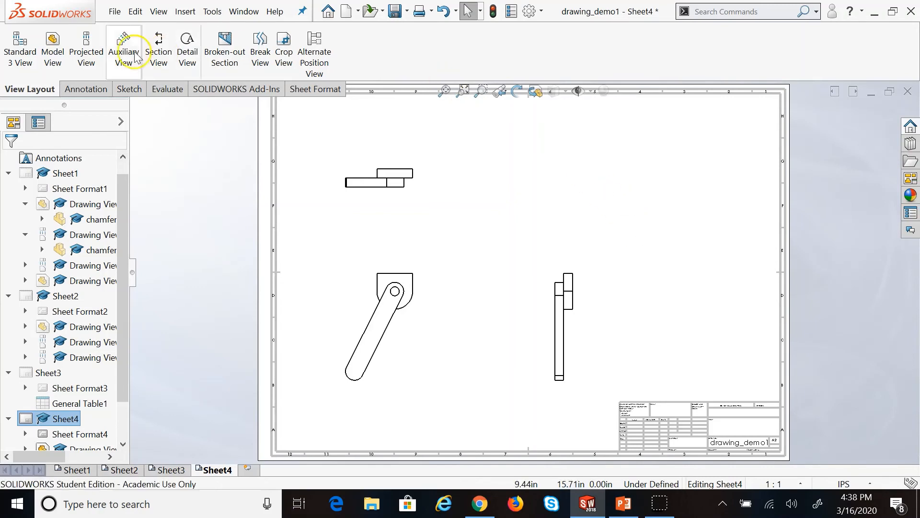
Add an isometric model view of Assem1 in the free area above the side view on Sheet4.
{"action": "left_click", "coordinate": [52, 48]}
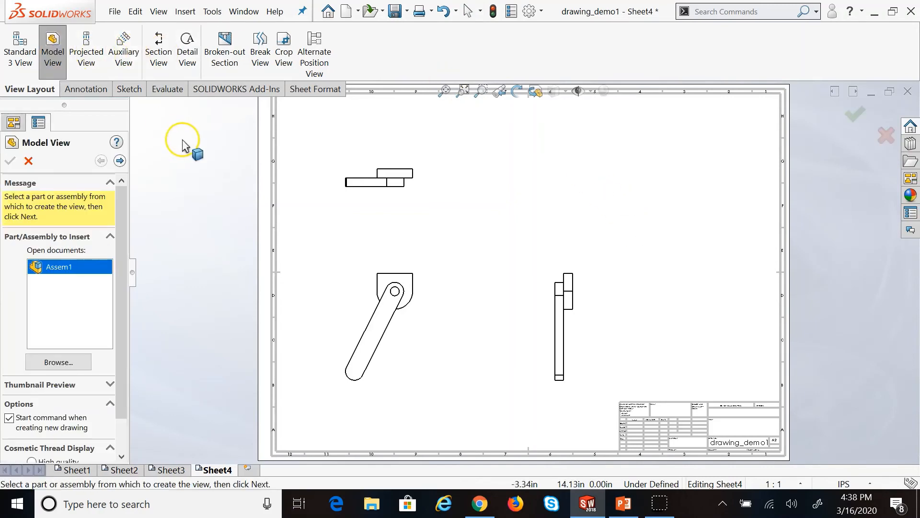
{"action": "left_click", "coordinate": [73, 362]}
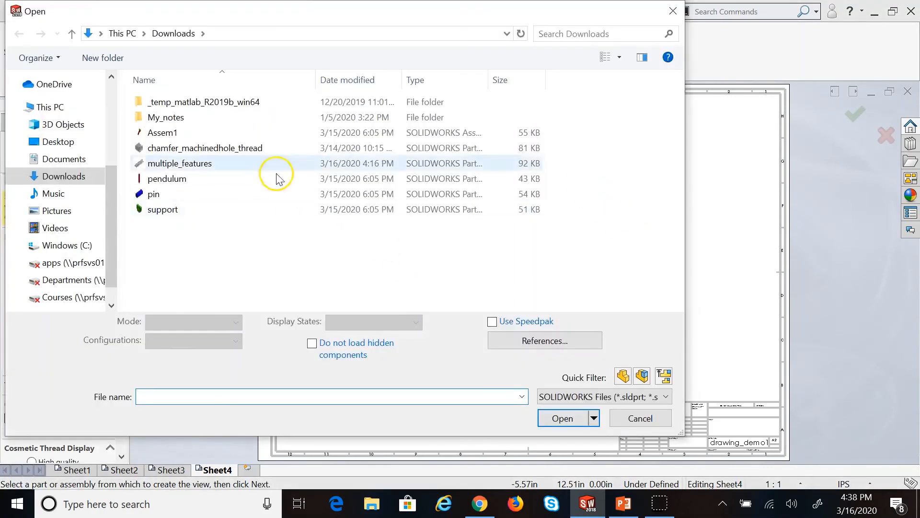
{"action": "double_click", "coordinate": [183, 132]}
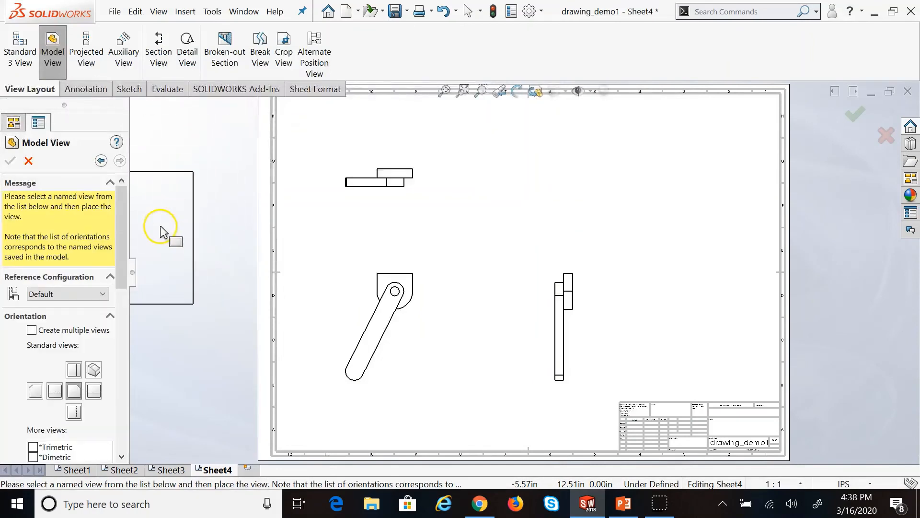
{"action": "left_click", "coordinate": [94, 369]}
{"action": "left_click", "coordinate": [605, 194]}
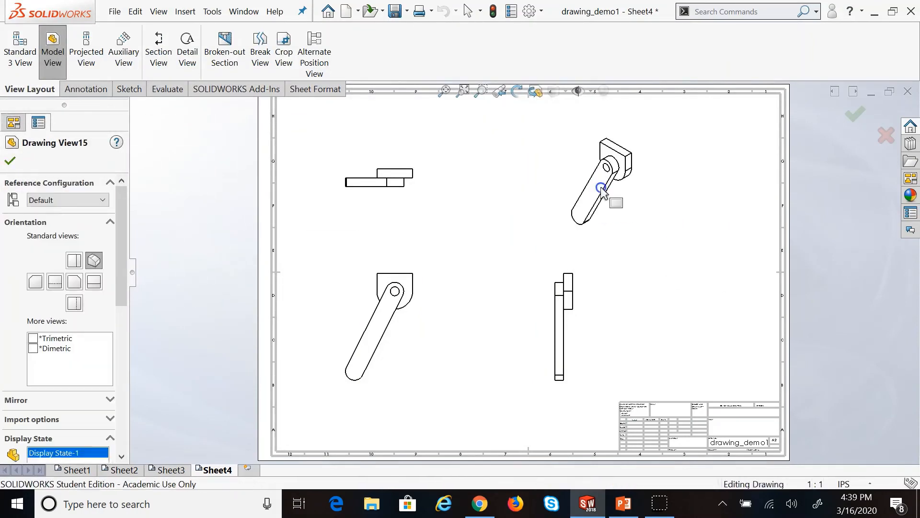
{"action": "key", "text": "Escape"}
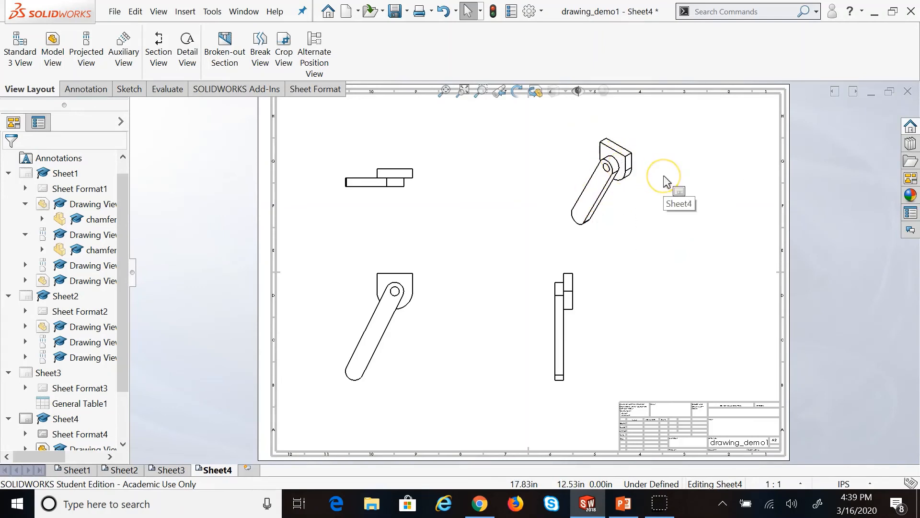
Attach a circular balloon to the outer vertical edge of the support plate in the isometric view, placed above and to its right.
{"action": "scroll", "coordinate": [666, 173], "scroll_direction": "down", "scroll_amount": 5}
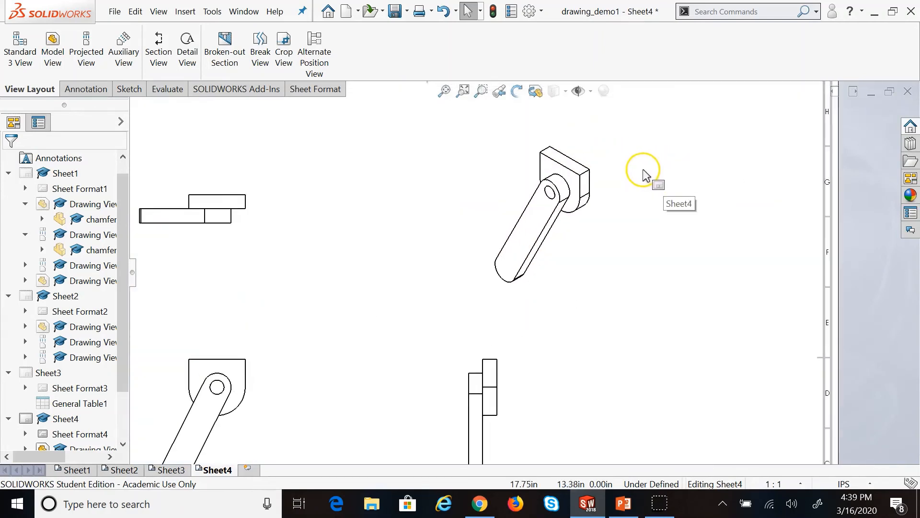
{"action": "scroll", "coordinate": [612, 173], "scroll_direction": "up", "scroll_amount": 2}
{"action": "scroll", "coordinate": [609, 188], "scroll_direction": "down", "scroll_amount": 3}
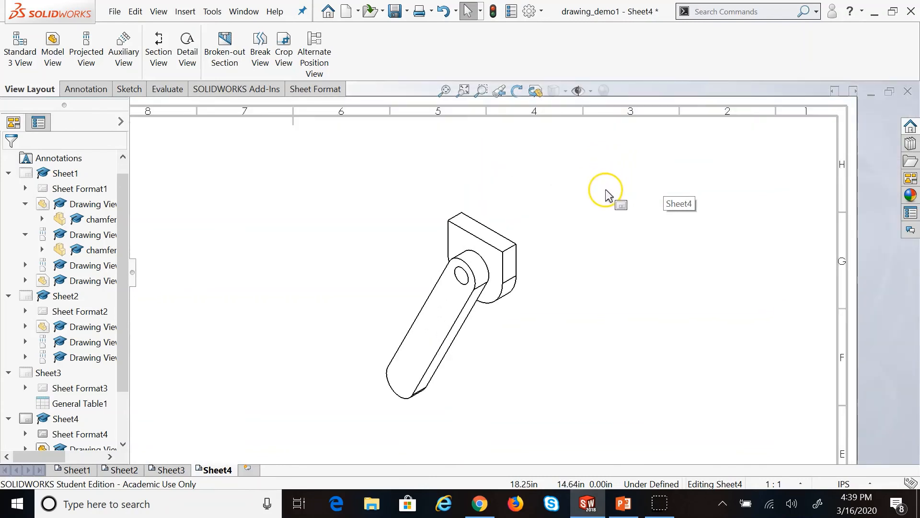
{"action": "left_click", "coordinate": [103, 91]}
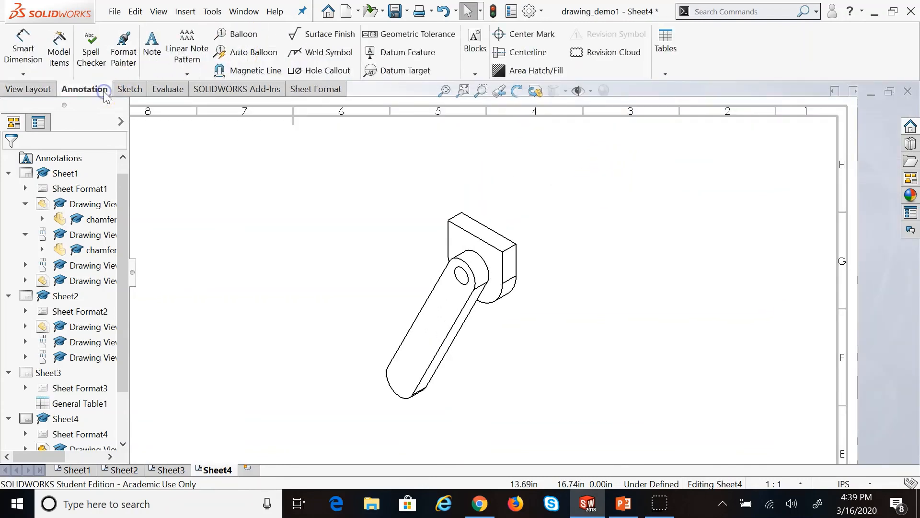
{"action": "left_click", "coordinate": [236, 33]}
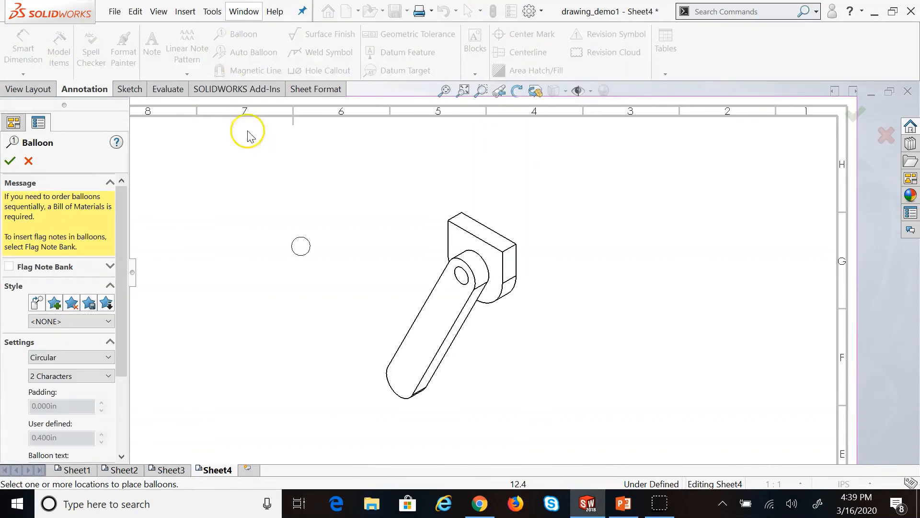
{"action": "left_click", "coordinate": [518, 261]}
{"action": "left_click", "coordinate": [586, 215]}
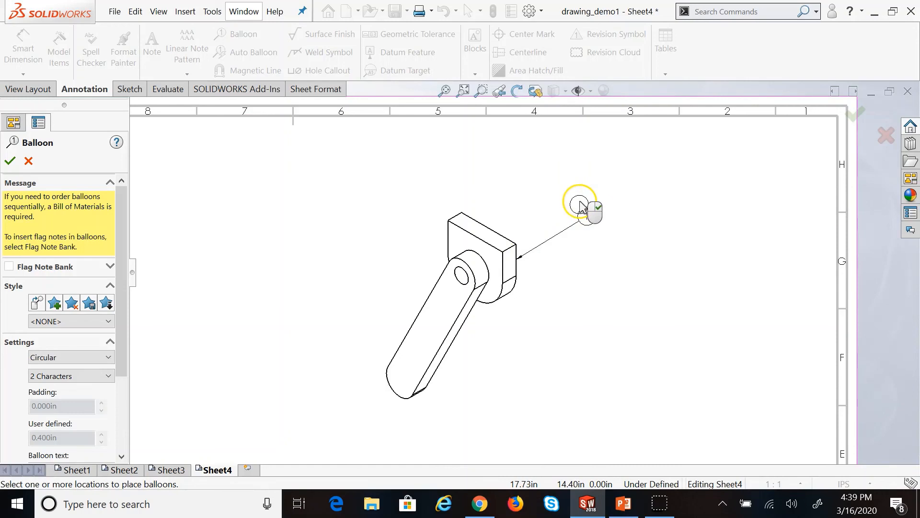
{"action": "right_click", "coordinate": [580, 205]}
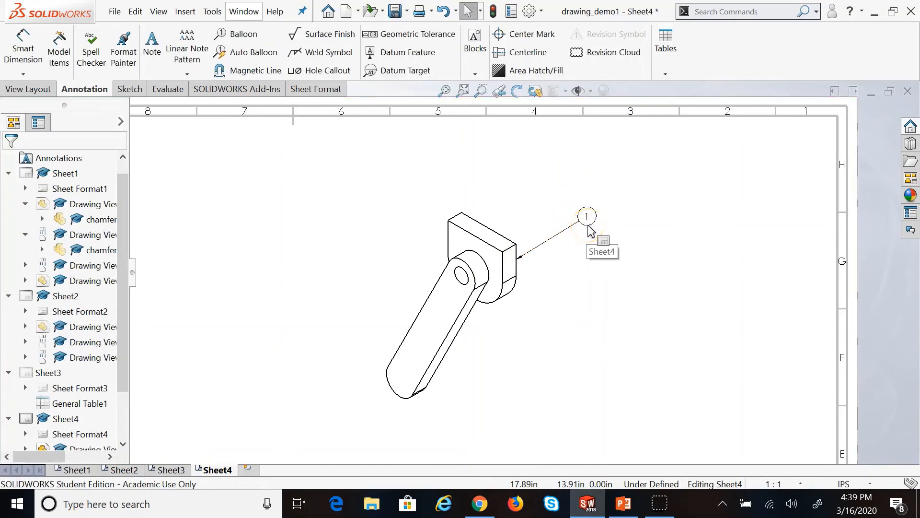
Try to edit the support balloon's item number directly on the sheet.
{"action": "double_click", "coordinate": [589, 219]}
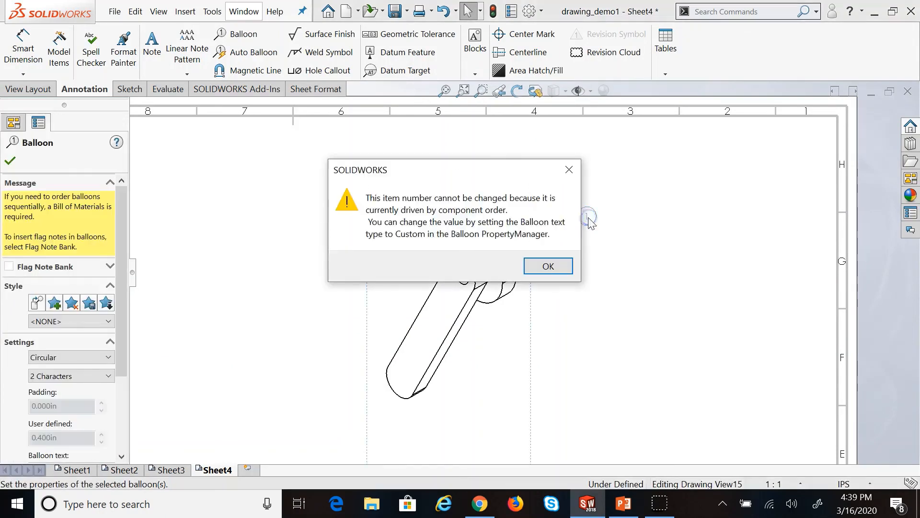
{"action": "left_click", "coordinate": [565, 265]}
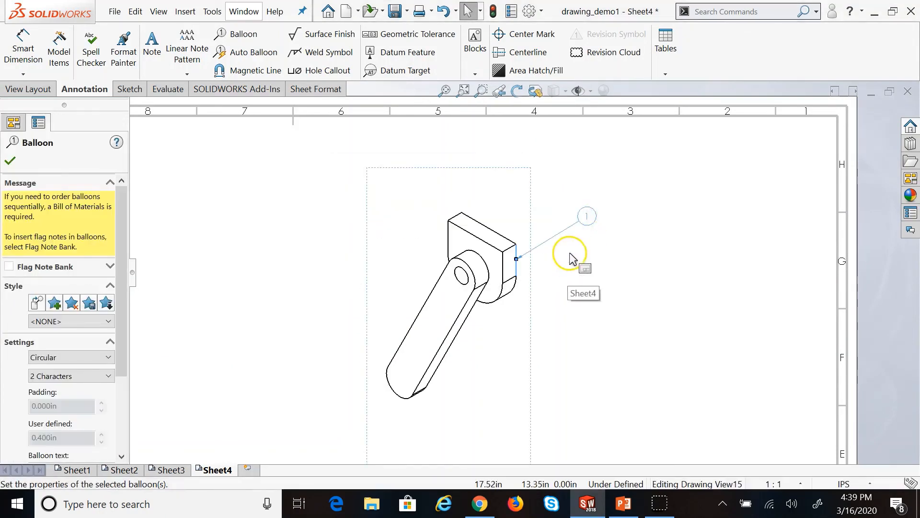
{"action": "double_click", "coordinate": [588, 219]}
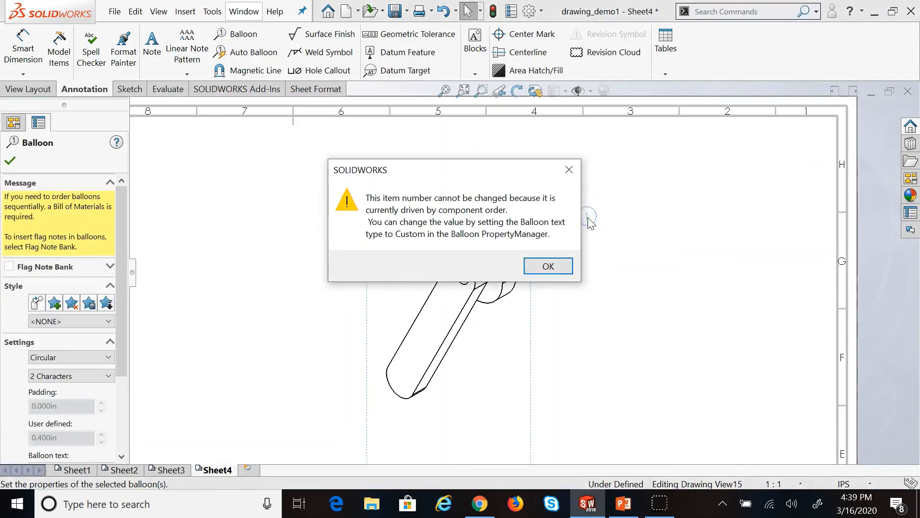
{"action": "left_click", "coordinate": [563, 274]}
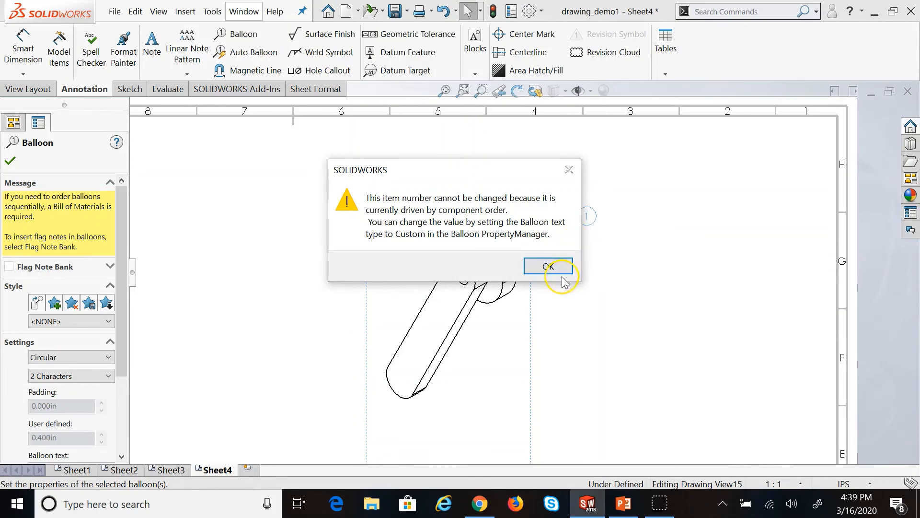
{"action": "left_click", "coordinate": [560, 271]}
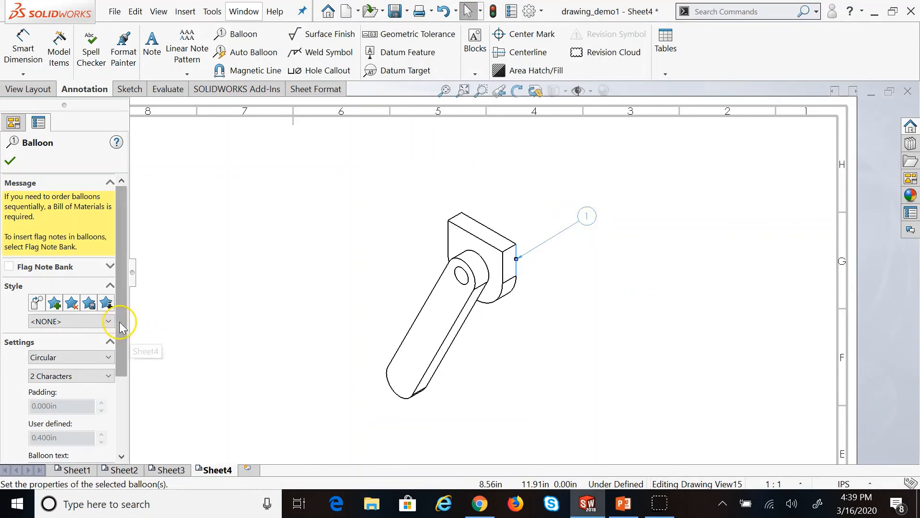
Review the balloon shape options, keep Circular, and change the balloon to custom text reading "support".
{"action": "left_click_drag", "start_coordinate": [119, 321], "coordinate": [118, 404]}
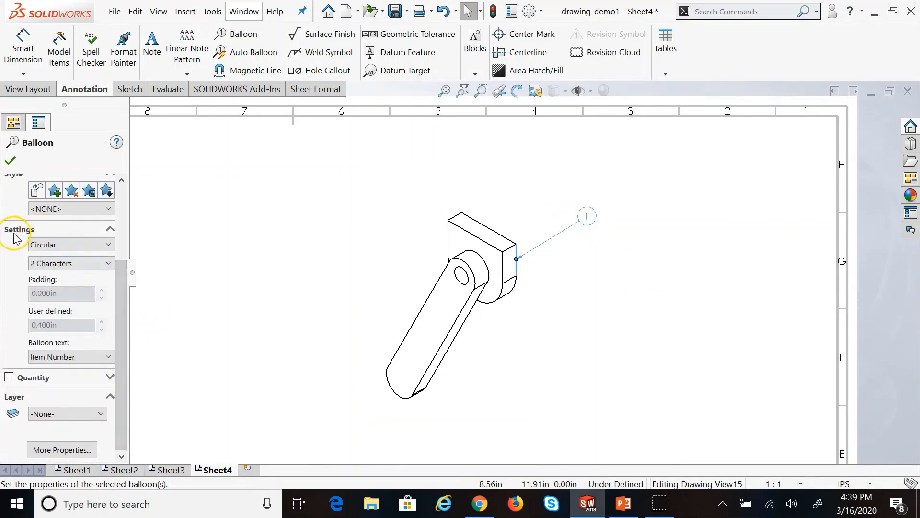
{"action": "left_click", "coordinate": [55, 245]}
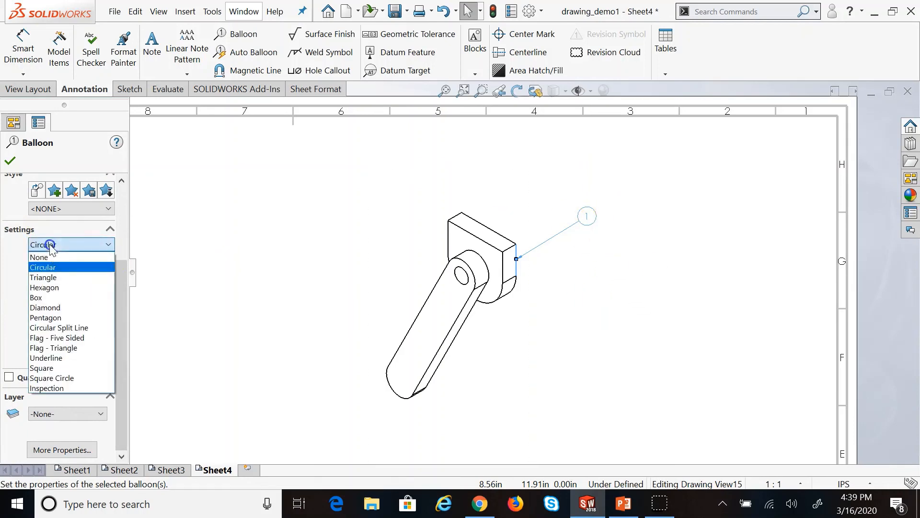
{"action": "left_click", "coordinate": [191, 259]}
{"action": "left_click", "coordinate": [160, 272]}
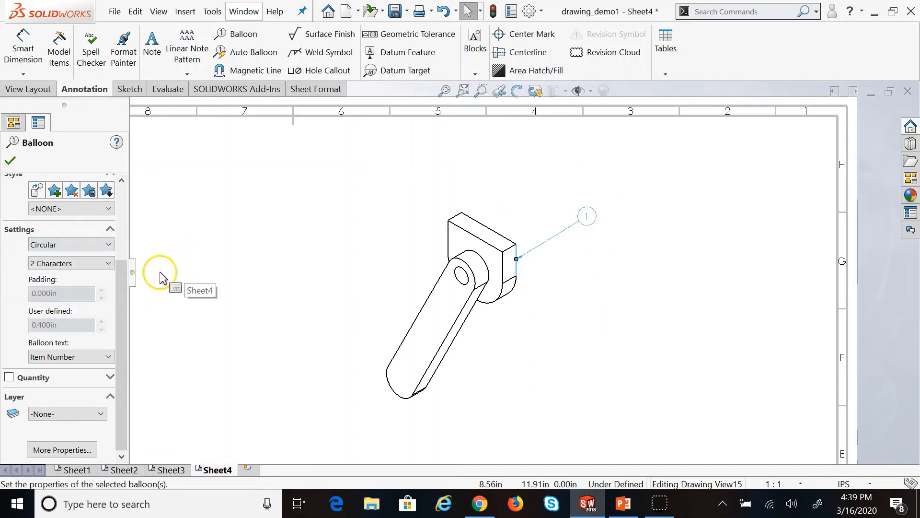
{"action": "left_click", "coordinate": [74, 360]}
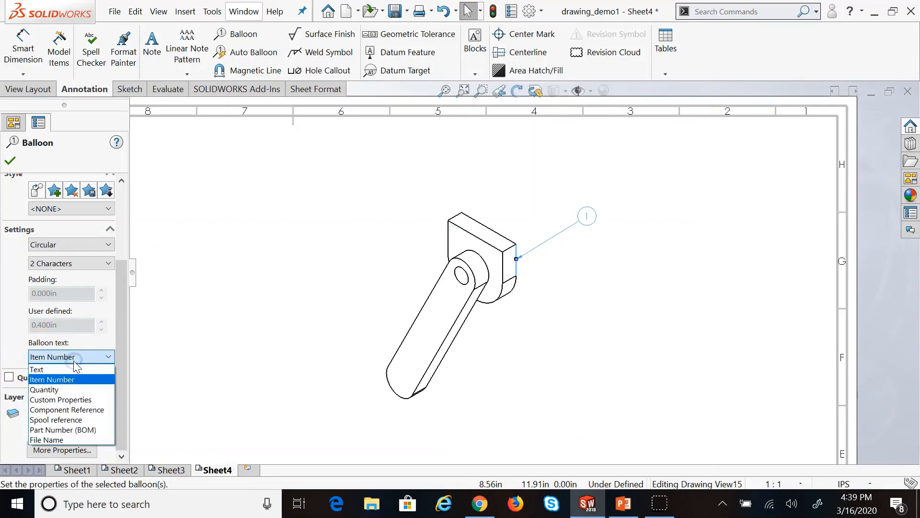
{"action": "left_click", "coordinate": [69, 370]}
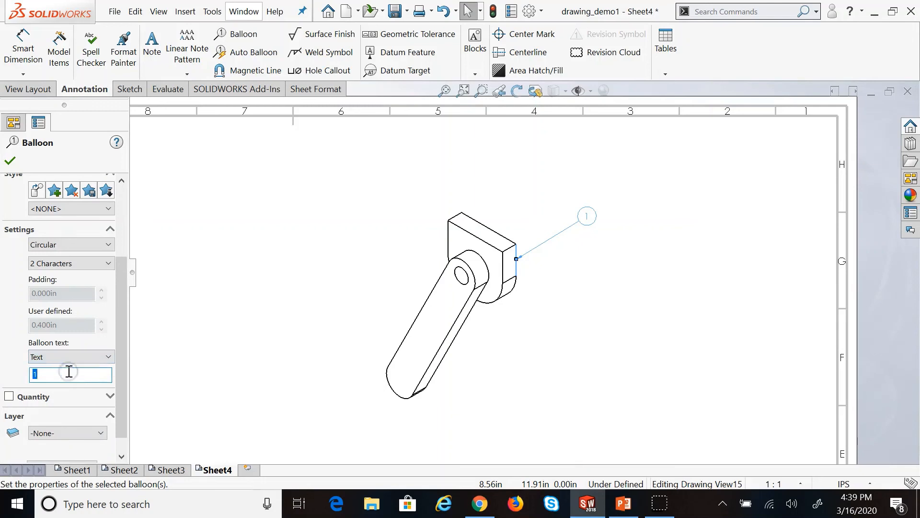
{"action": "left_click", "coordinate": [77, 379]}
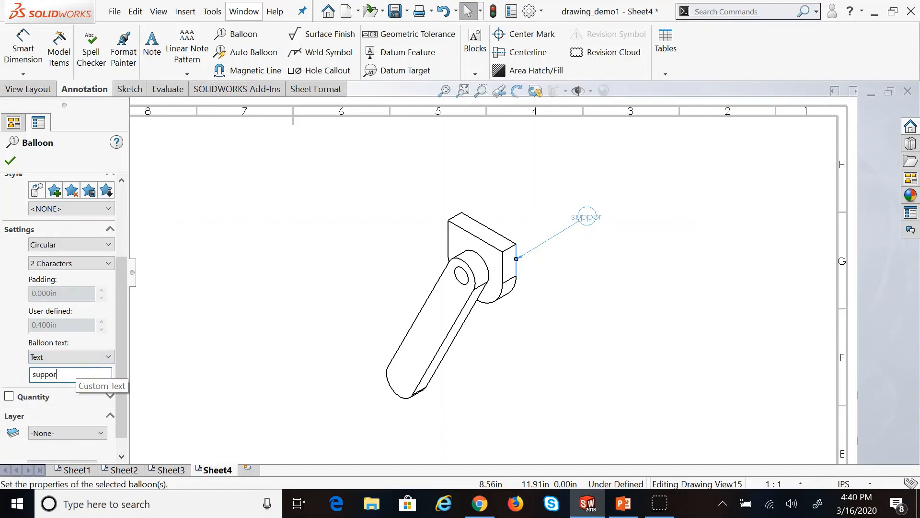
{"action": "left_click", "coordinate": [115, 171]}
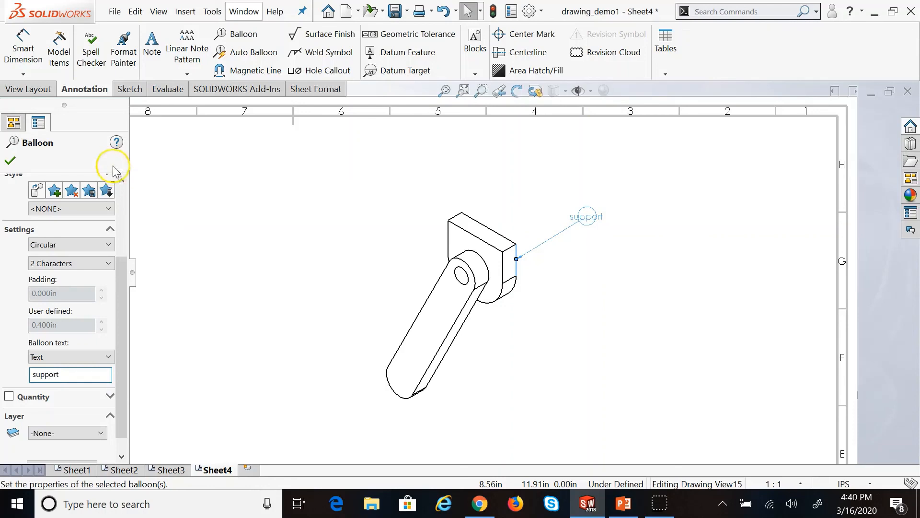
{"action": "left_click", "coordinate": [14, 161]}
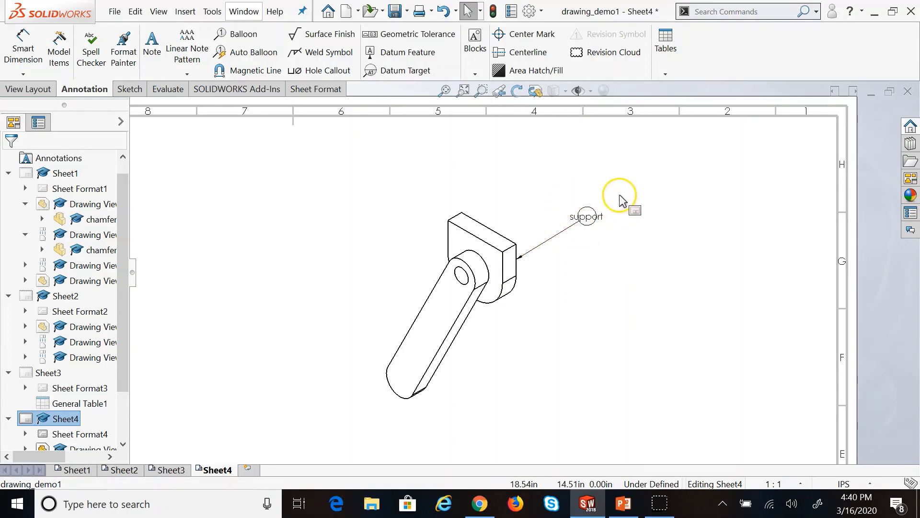
Set the size of the "support" balloon to Tight Fit so the circle encloses its text.
{"action": "left_click", "coordinate": [592, 223]}
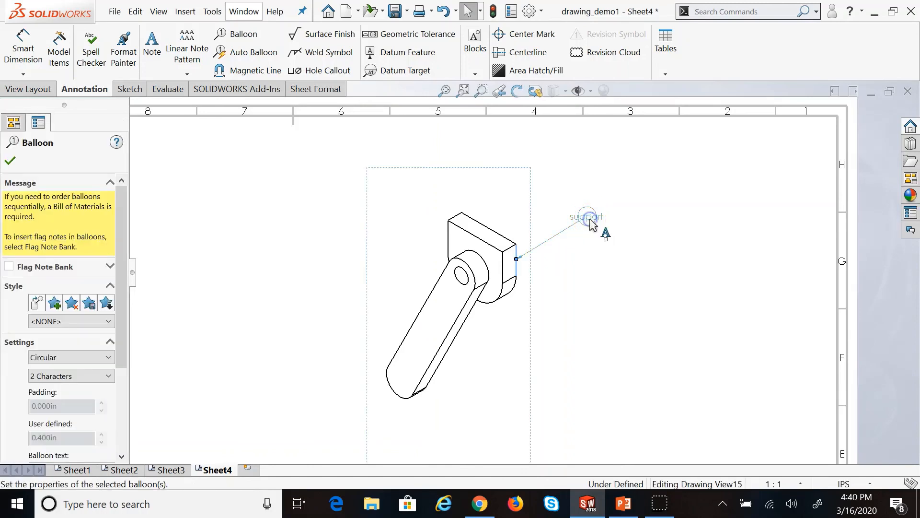
{"action": "left_click_drag", "start_coordinate": [121, 352], "coordinate": [121, 389]}
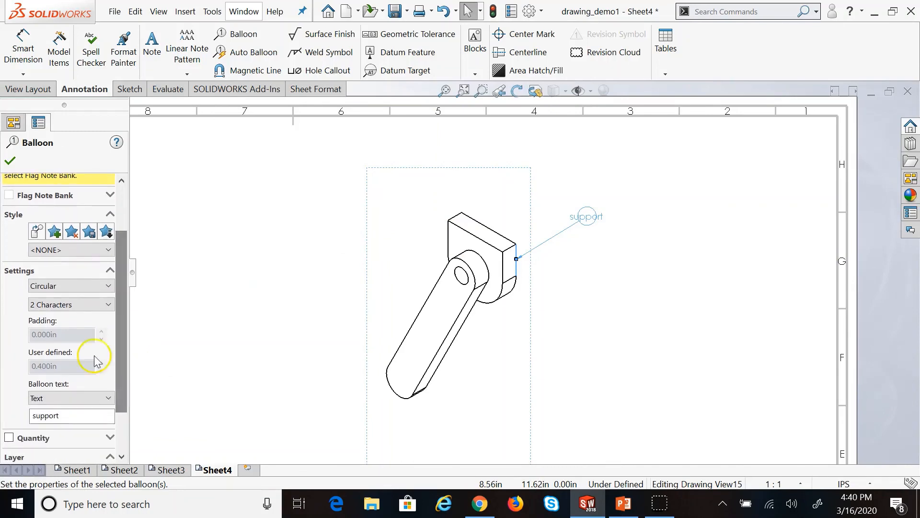
{"action": "left_click", "coordinate": [65, 307]}
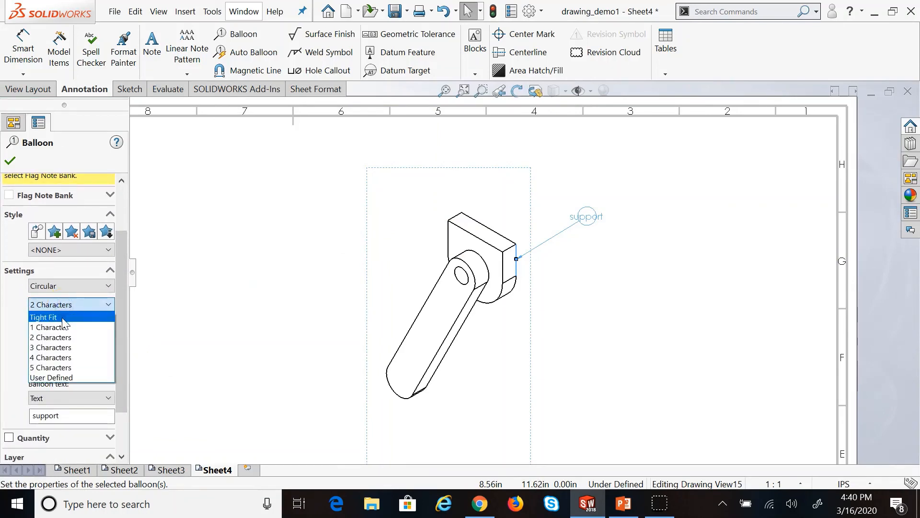
{"action": "left_click", "coordinate": [65, 317]}
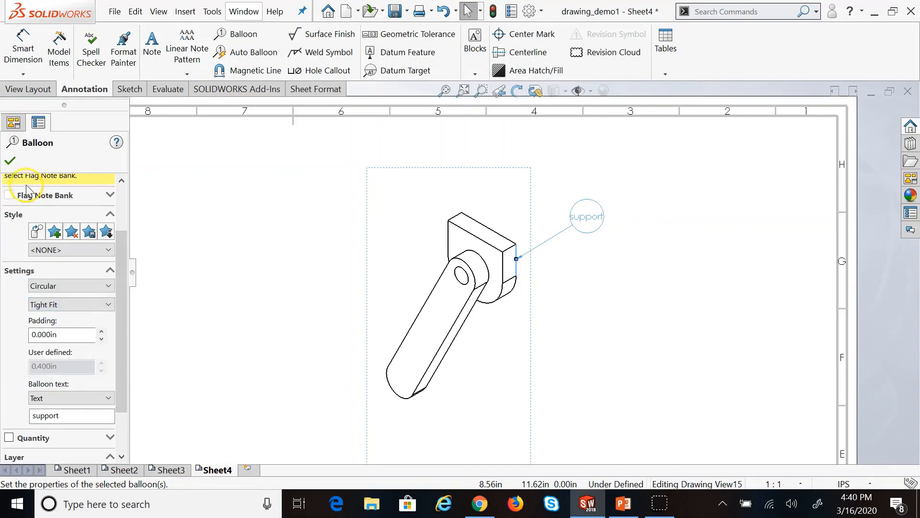
{"action": "left_click", "coordinate": [11, 160]}
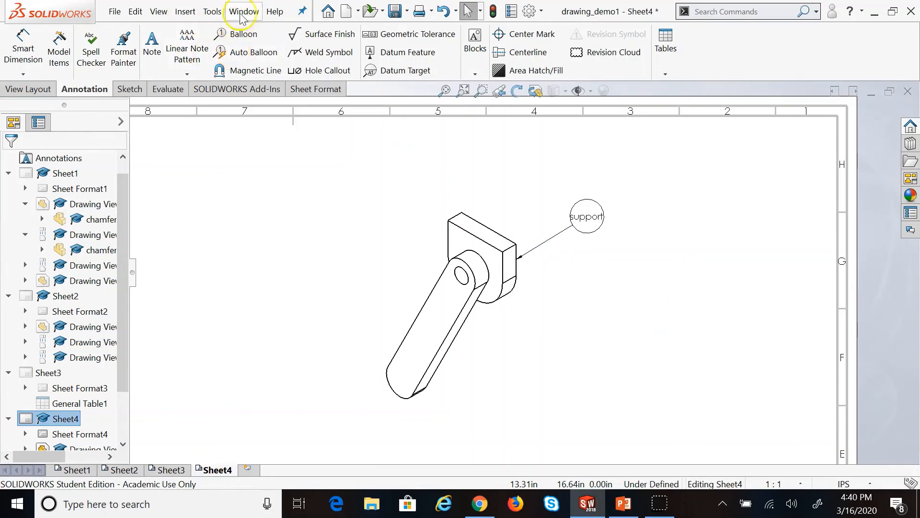
Attach a circular balloon to the pendulum's long outer edge in the isometric view, placed below and to its right.
{"action": "left_click", "coordinate": [244, 35]}
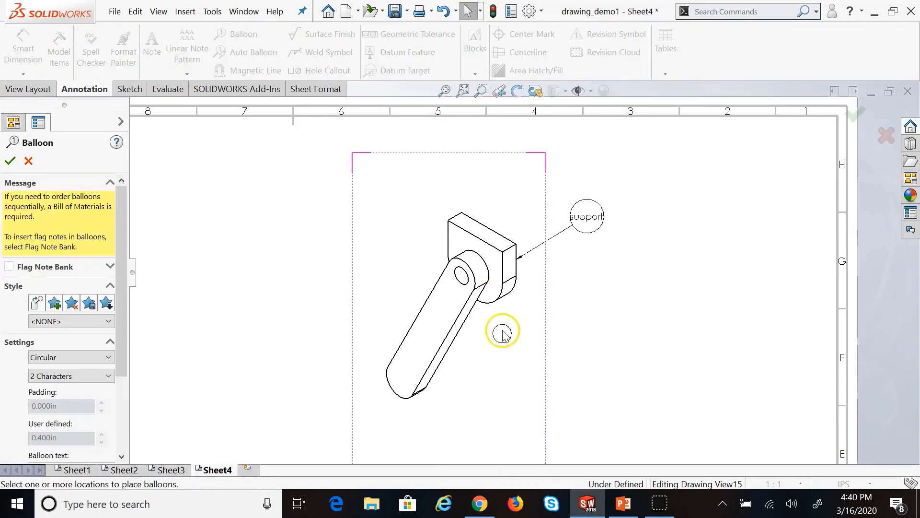
{"action": "left_click", "coordinate": [448, 358]}
{"action": "left_click", "coordinate": [551, 389]}
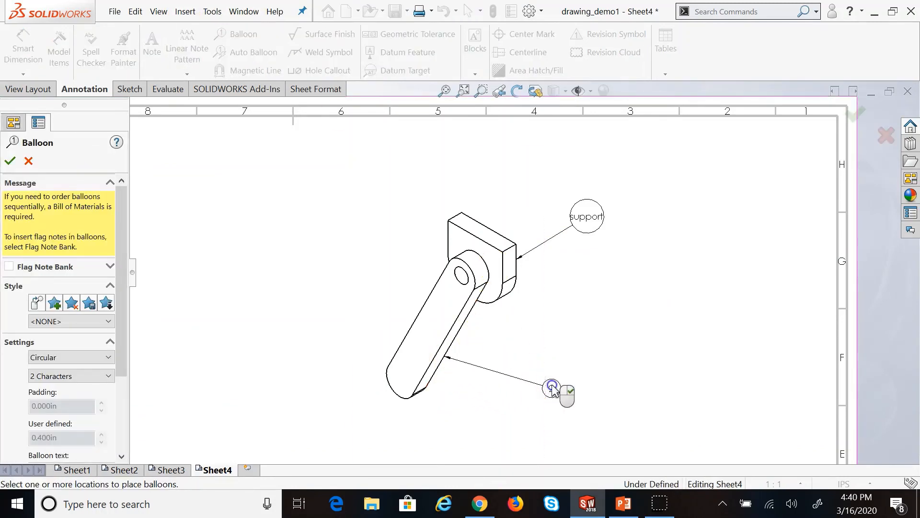
Try to give the placed pendulum balloon the custom text "pendulum" and the Tight Fit size while still in the Balloon command.
{"action": "scroll", "coordinate": [127, 411], "scroll_direction": "down", "scroll_amount": 5}
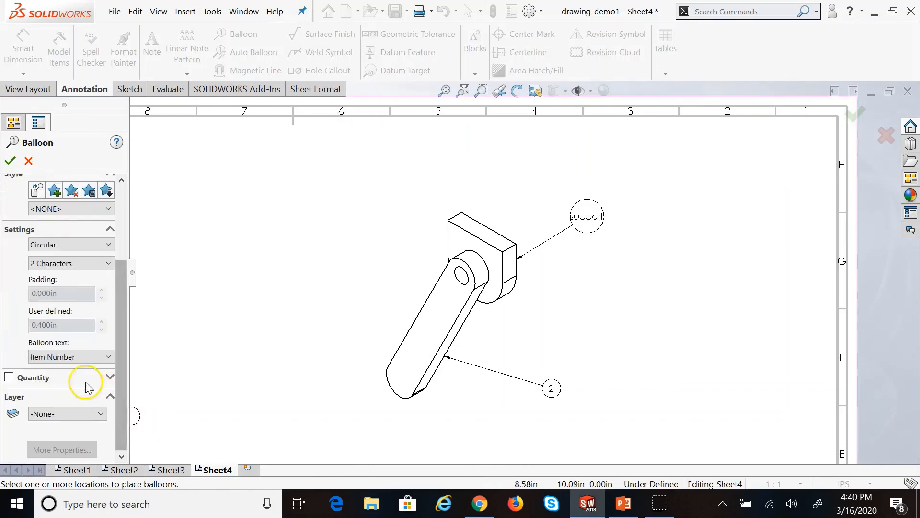
{"action": "left_click", "coordinate": [68, 358]}
{"action": "scroll", "coordinate": [69, 363], "scroll_direction": "up", "scroll_amount": 1}
{"action": "left_click", "coordinate": [66, 366]}
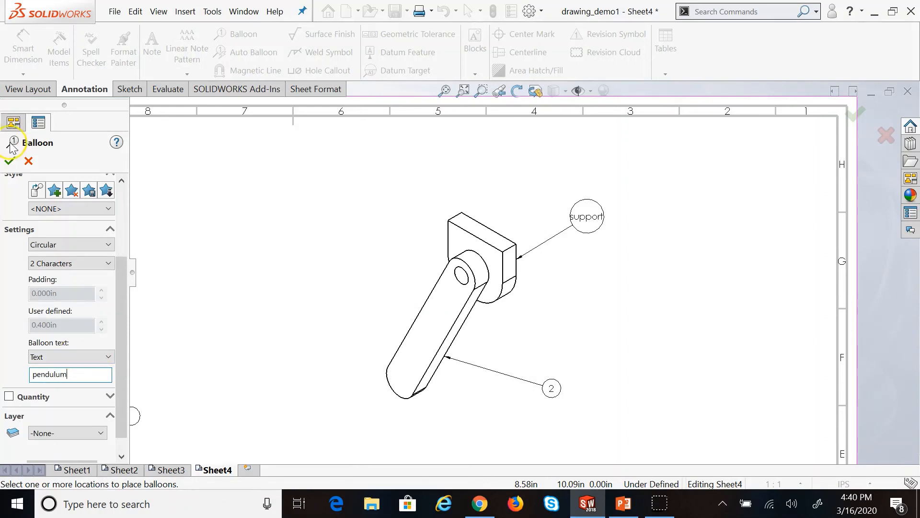
{"action": "left_click", "coordinate": [58, 263]}
{"action": "left_click", "coordinate": [48, 270]}
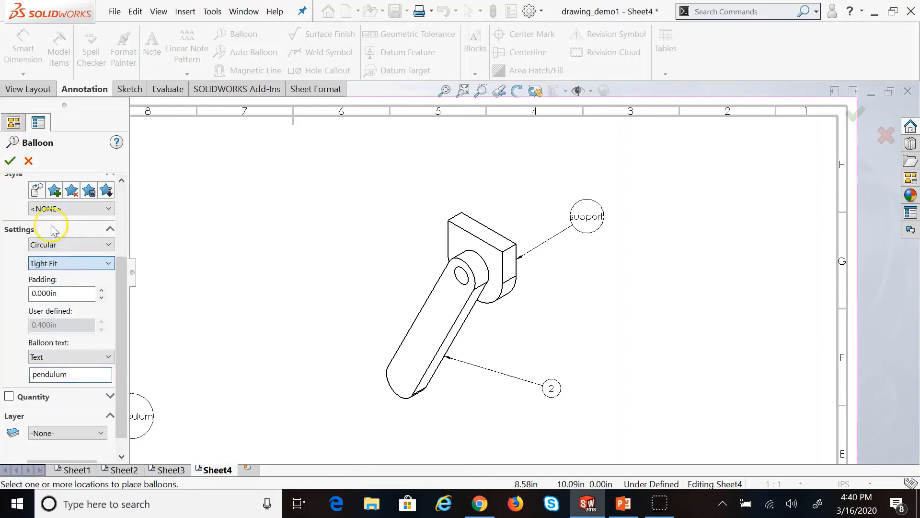
{"action": "left_click", "coordinate": [9, 161]}
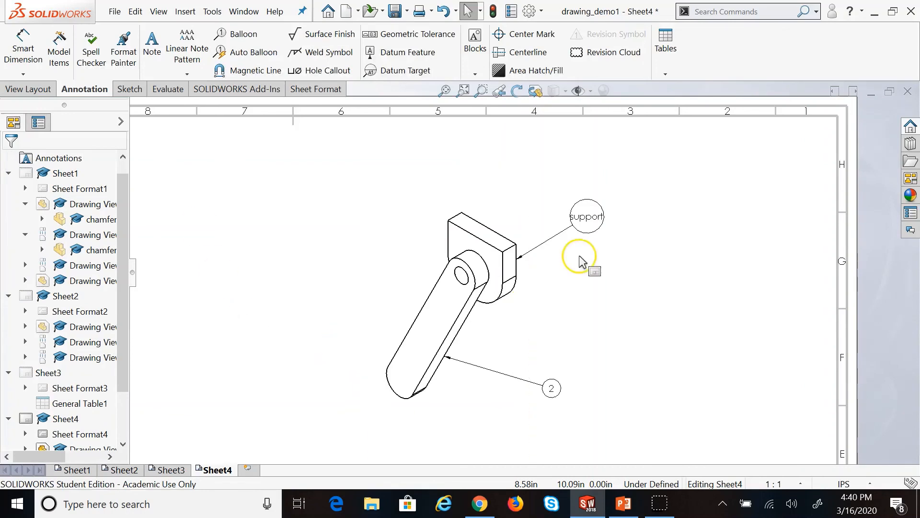
Attach a circular balloon to the pin's circular edge in the isometric view, placed above and to its left.
{"action": "left_click", "coordinate": [238, 33]}
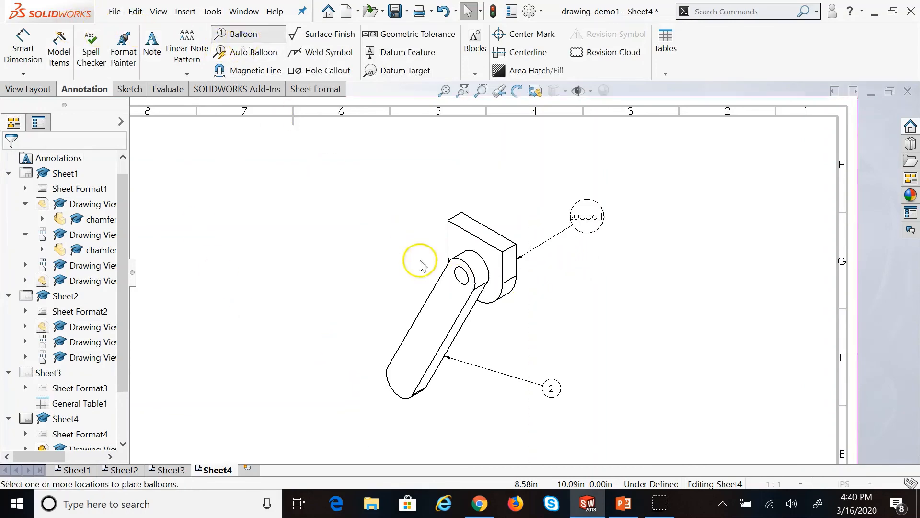
{"action": "left_click", "coordinate": [462, 282]}
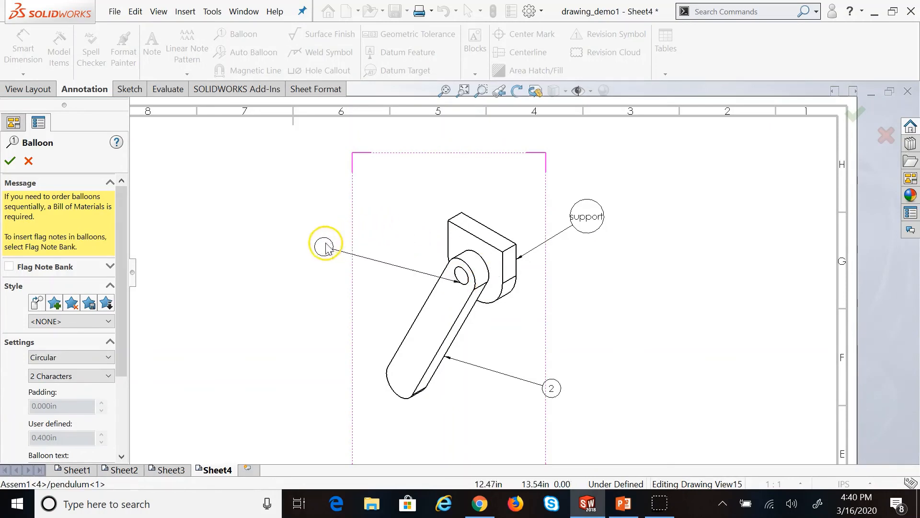
{"action": "left_click", "coordinate": [316, 247]}
Try to give the placed pin balloon the Tight Fit size and the custom text "pin" while still in the Balloon command.
{"action": "left_click", "coordinate": [66, 377]}
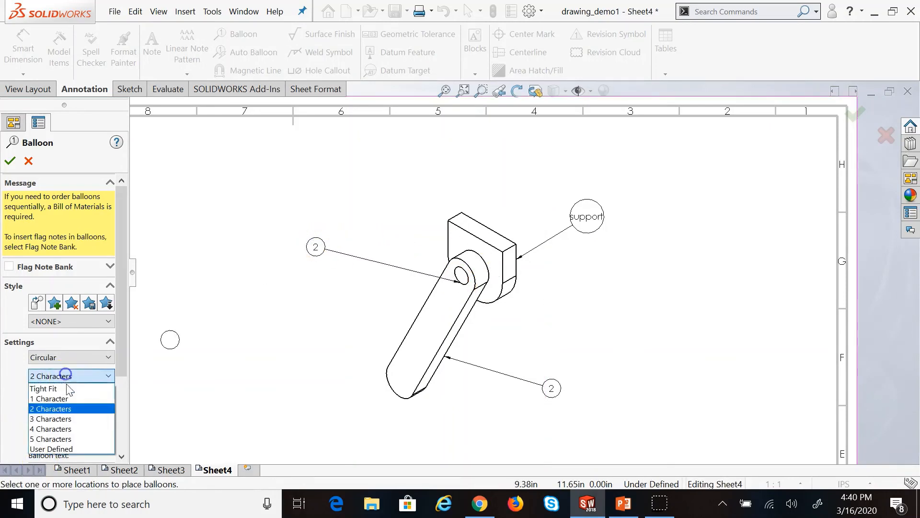
{"action": "left_click", "coordinate": [66, 388]}
{"action": "scroll", "coordinate": [109, 426], "scroll_direction": "down", "scroll_amount": 3}
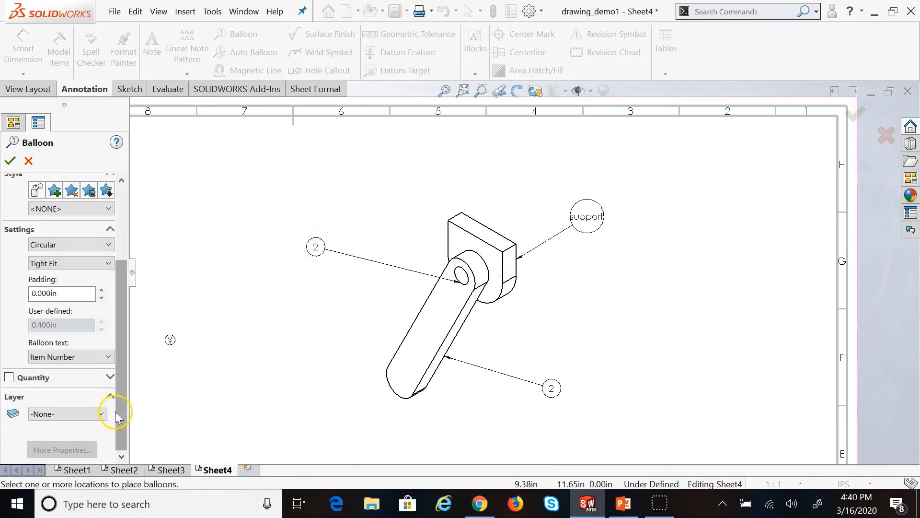
{"action": "left_click", "coordinate": [73, 361]}
{"action": "left_click", "coordinate": [73, 368]}
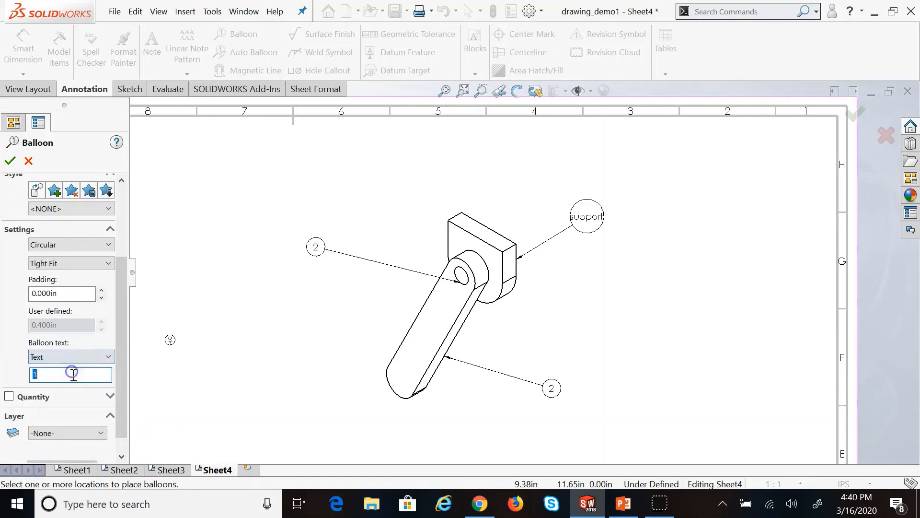
{"action": "type", "text": "pin"}
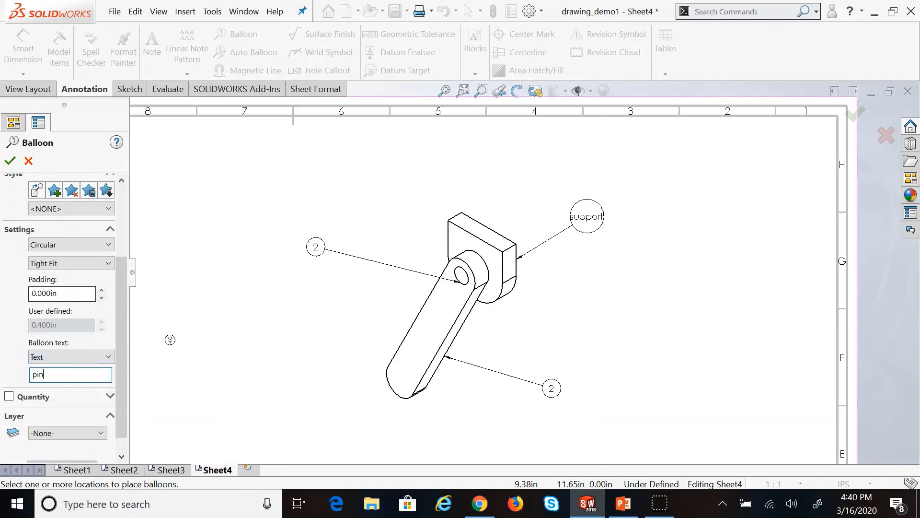
{"action": "left_click", "coordinate": [9, 160]}
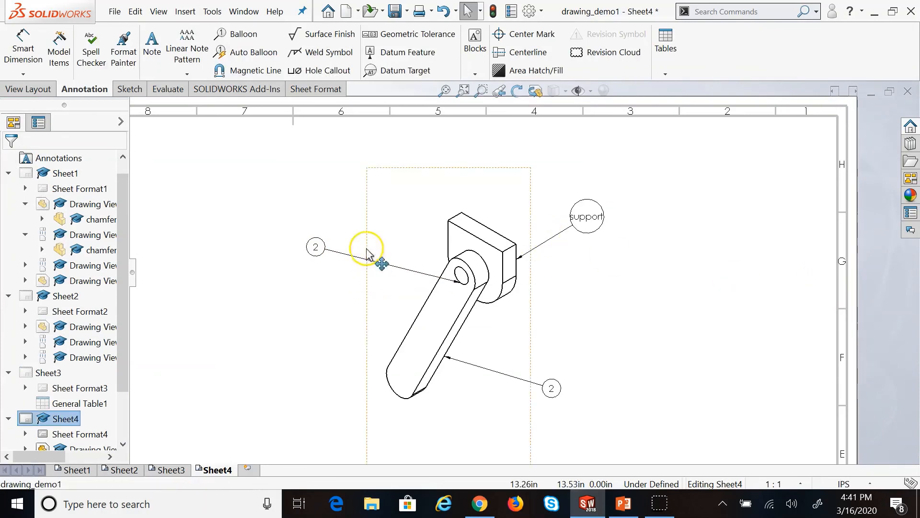
Change the existing balloon on the pin to custom text reading "pin" and set its size to Tight Fit.
{"action": "left_click", "coordinate": [323, 248]}
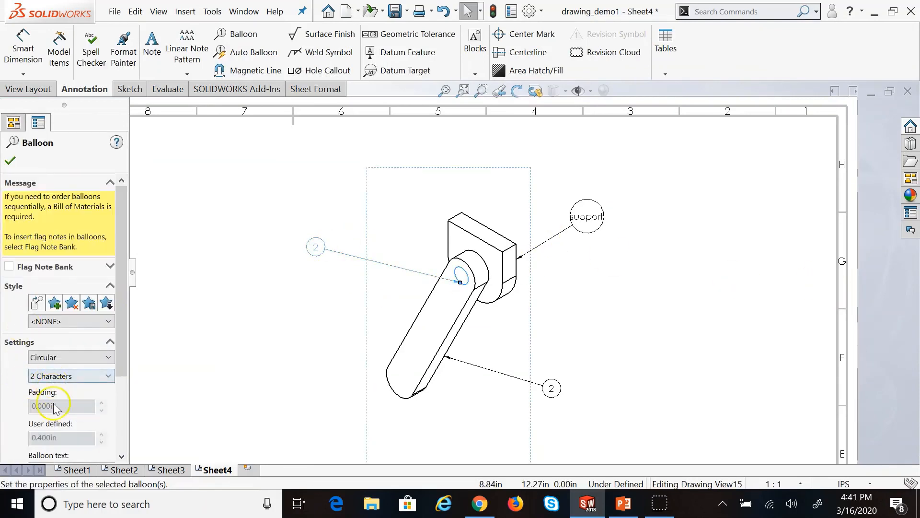
{"action": "scroll", "coordinate": [92, 406], "scroll_direction": "down", "scroll_amount": 3}
{"action": "left_click", "coordinate": [80, 354]}
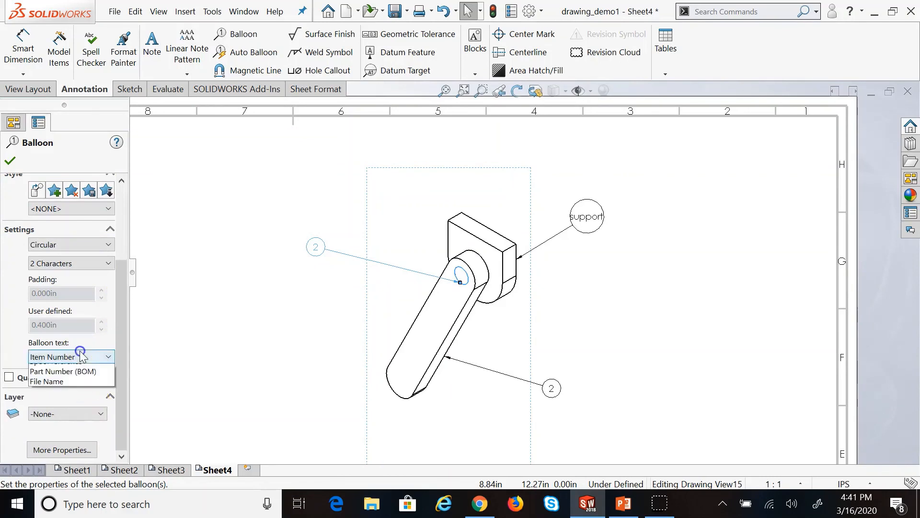
{"action": "left_click", "coordinate": [73, 370]}
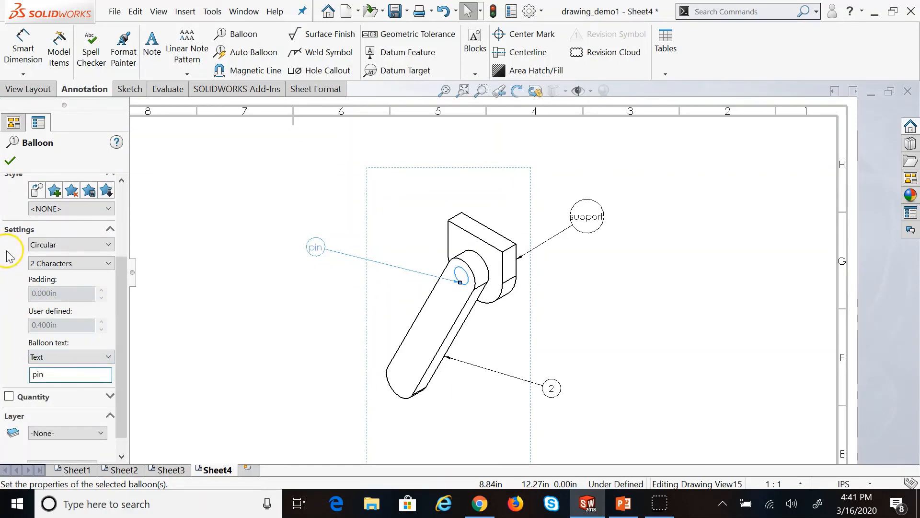
{"action": "left_click", "coordinate": [48, 263]}
{"action": "left_click", "coordinate": [49, 273]}
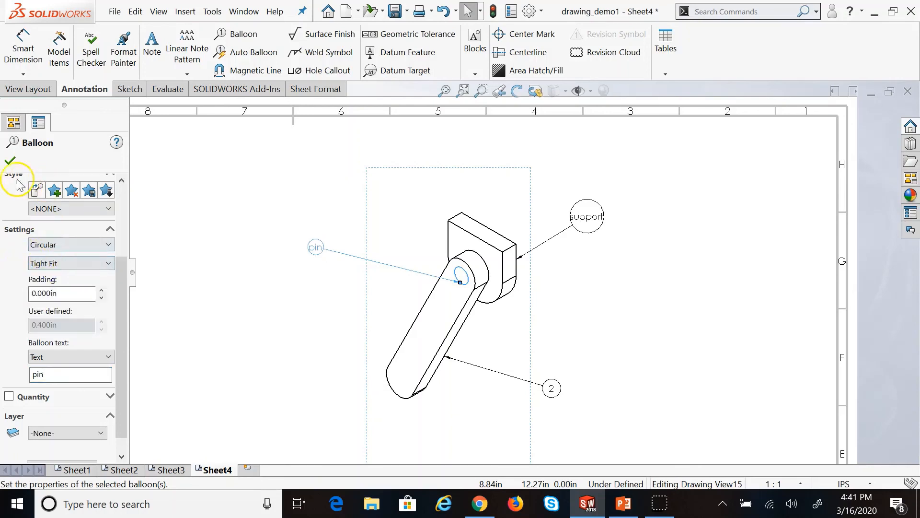
{"action": "left_click", "coordinate": [11, 161]}
{"action": "left_click", "coordinate": [708, 288]}
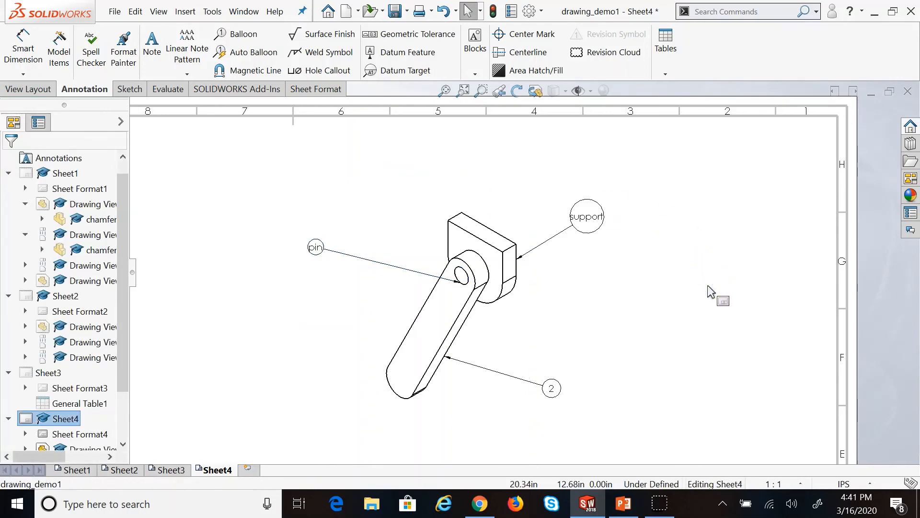
Change the existing balloon on the pendulum to custom text reading "pendulum" and set its size to Tight Fit.
{"action": "left_click", "coordinate": [550, 386]}
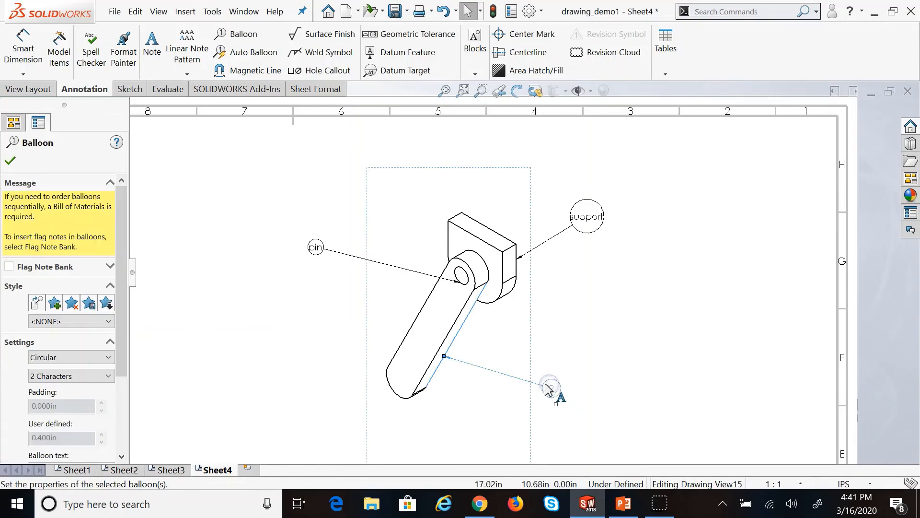
{"action": "left_click", "coordinate": [122, 391]}
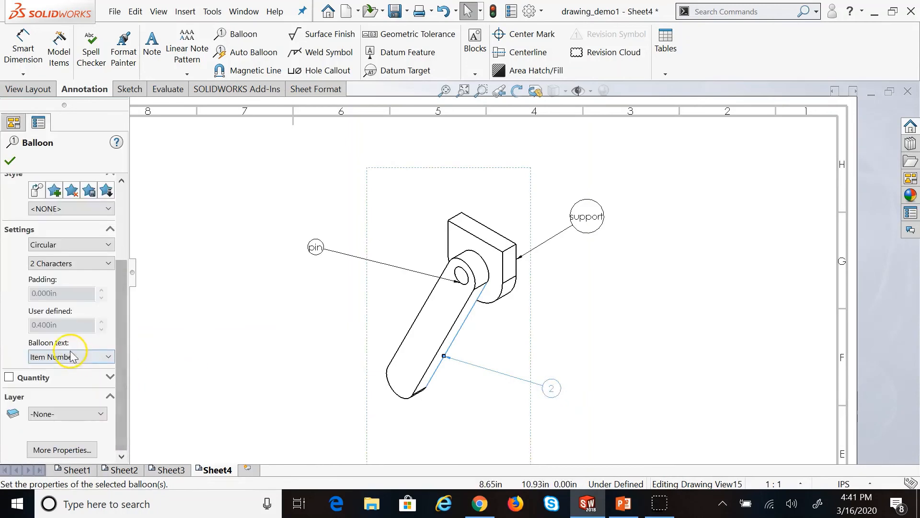
{"action": "left_click", "coordinate": [68, 357]}
{"action": "left_click", "coordinate": [71, 366]}
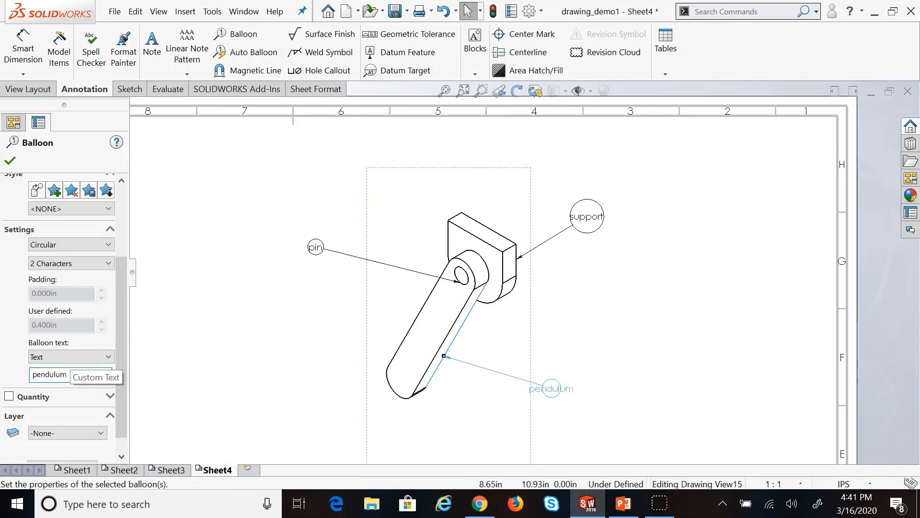
{"action": "left_click", "coordinate": [71, 264]}
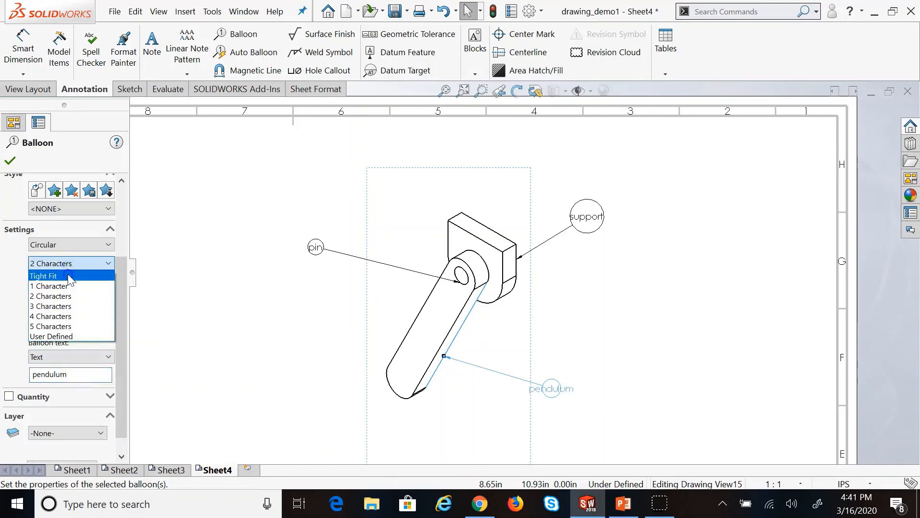
{"action": "left_click", "coordinate": [48, 274]}
{"action": "left_click", "coordinate": [10, 162]}
{"action": "left_click", "coordinate": [595, 333]}
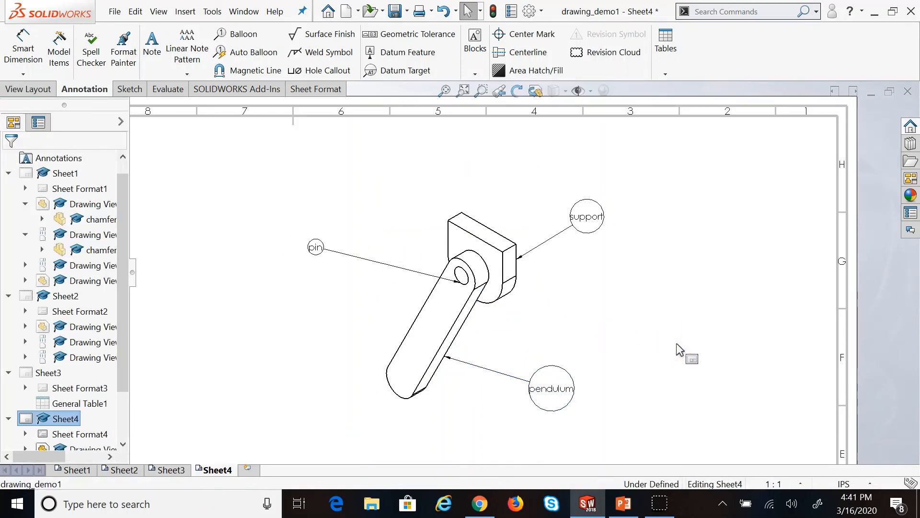
Examine the isometric view's support, pin and pendulum balloons up close and the layout of the whole Sheet4.
{"action": "scroll", "coordinate": [677, 343], "scroll_direction": "up", "scroll_amount": 5}
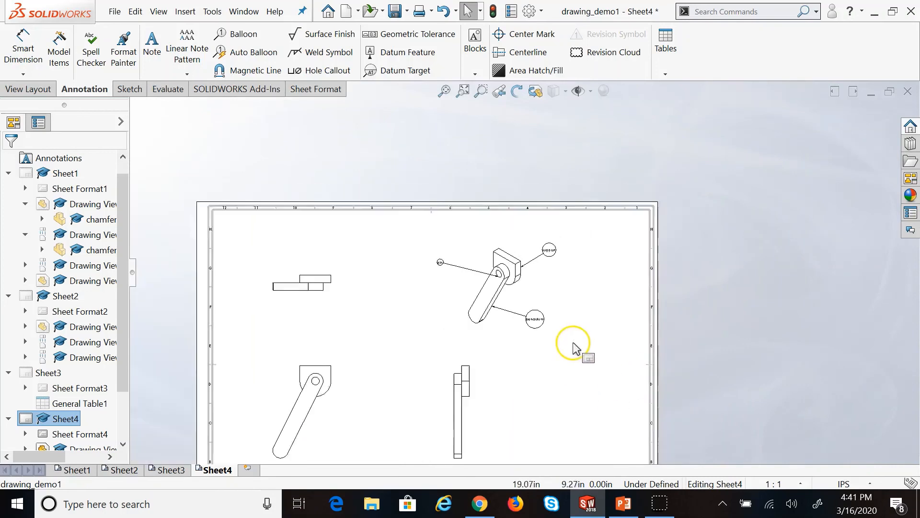
{"action": "scroll", "coordinate": [460, 364], "scroll_direction": "up", "scroll_amount": 2}
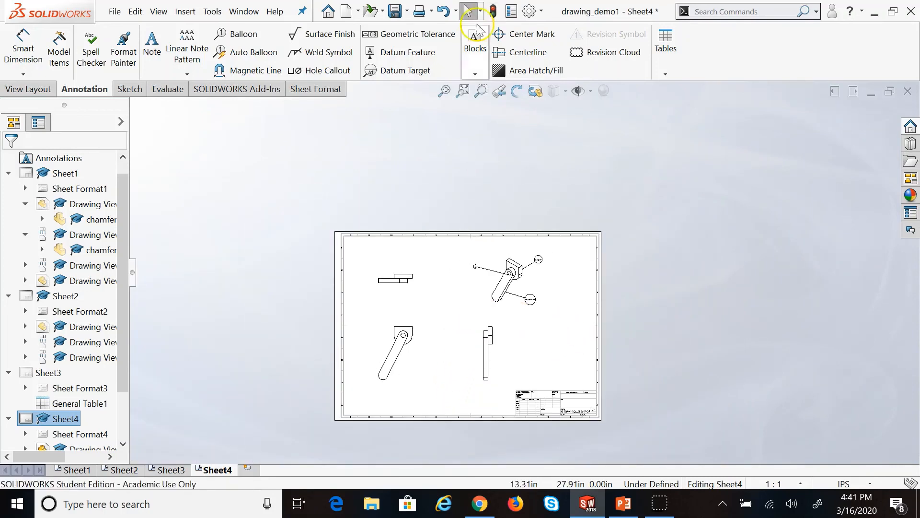
{"action": "left_click", "coordinate": [447, 92]}
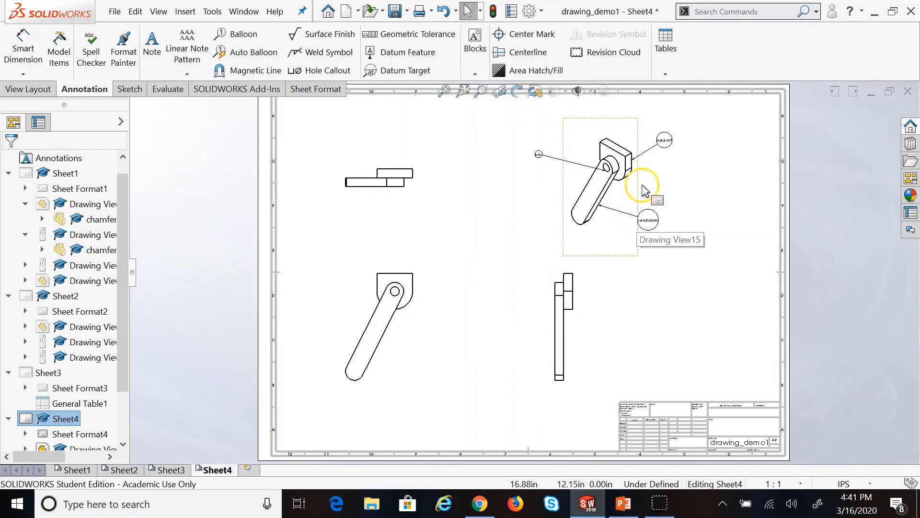
{"action": "scroll", "coordinate": [686, 182], "scroll_direction": "down", "scroll_amount": 1}
{"action": "scroll", "coordinate": [686, 181], "scroll_direction": "down", "scroll_amount": 2}
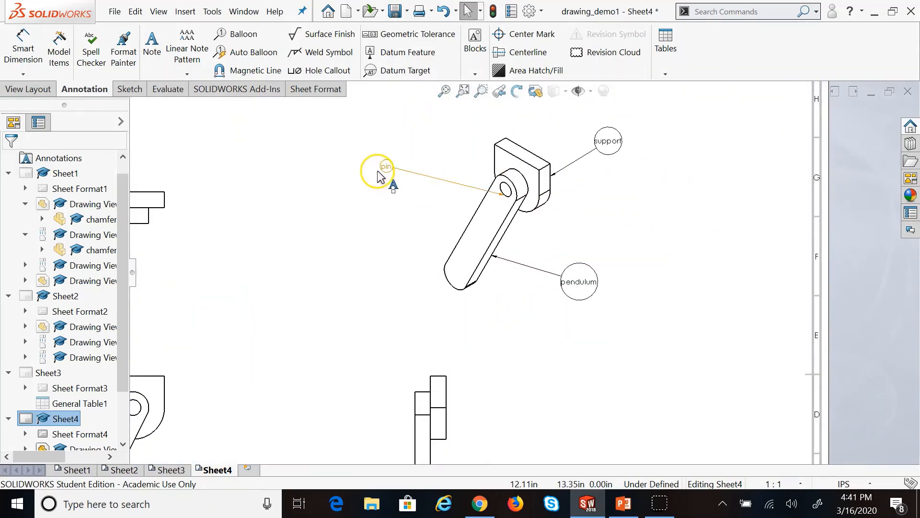
{"action": "scroll", "coordinate": [570, 244], "scroll_direction": "up", "scroll_amount": 4}
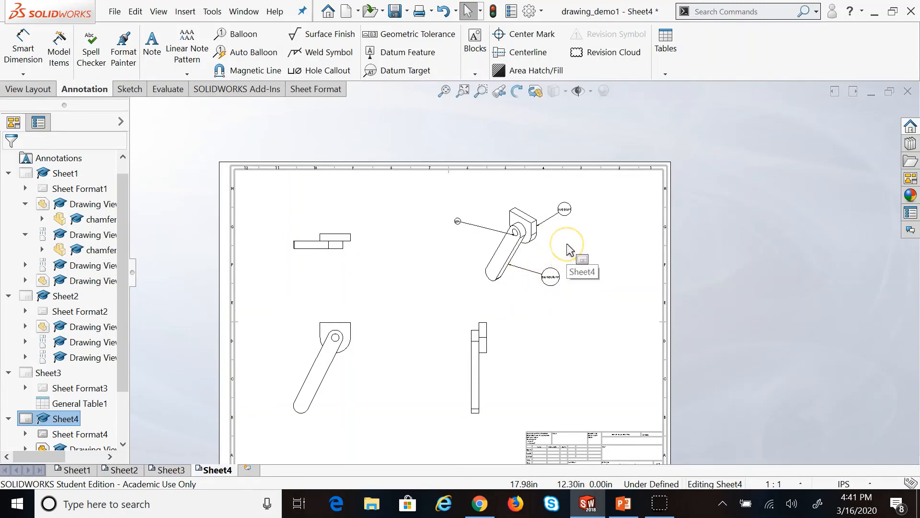
{"action": "scroll", "coordinate": [569, 250], "scroll_direction": "down", "scroll_amount": 4}
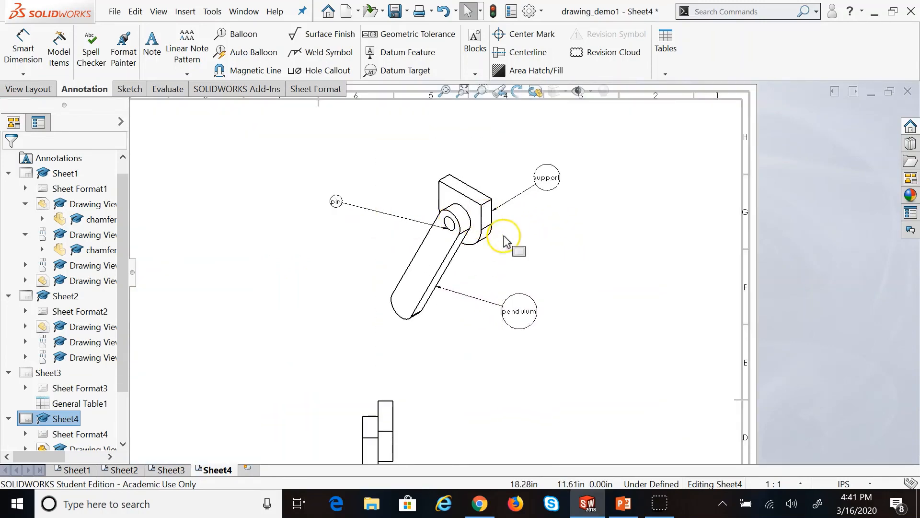
{"action": "scroll", "coordinate": [504, 240], "scroll_direction": "up", "scroll_amount": 6}
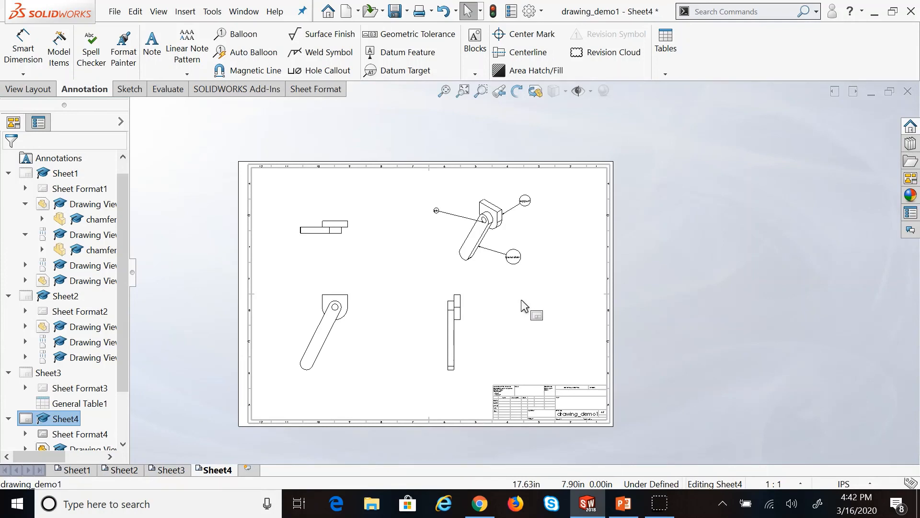
{"action": "left_click", "coordinate": [477, 232]}
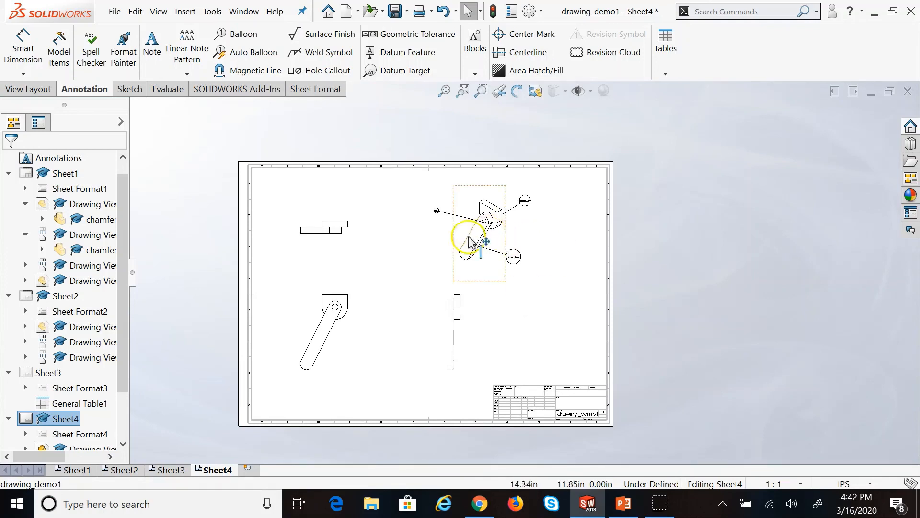
{"action": "scroll", "coordinate": [477, 235], "scroll_direction": "down", "scroll_amount": 3}
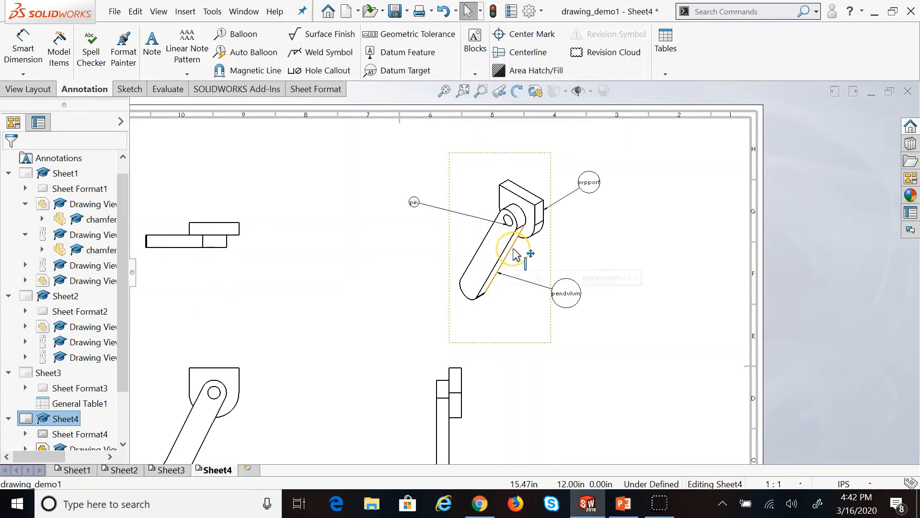
{"action": "scroll", "coordinate": [515, 254], "scroll_direction": "up", "scroll_amount": 3}
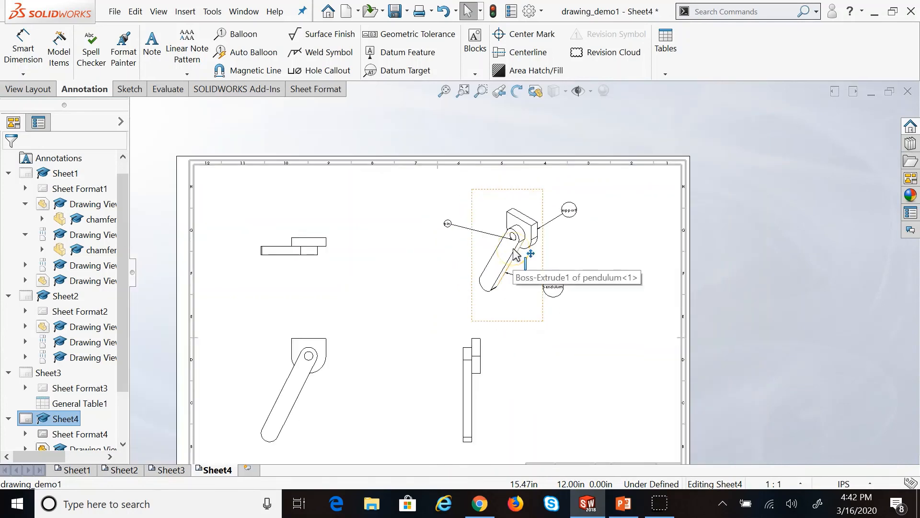
{"action": "left_click", "coordinate": [444, 93]}
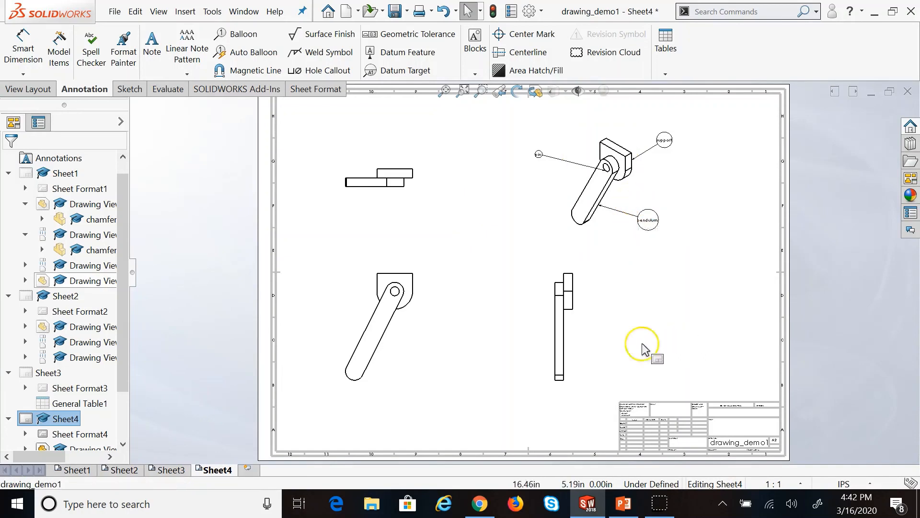
Open the Assem1 assembly from the Downloads folder and narrow its feature tree to enlarge the model area.
{"action": "left_click", "coordinate": [114, 12]}
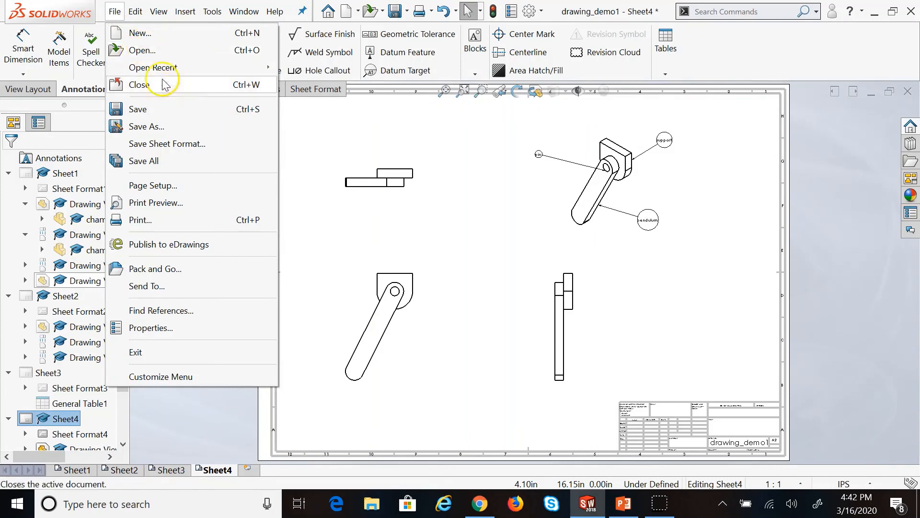
{"action": "left_click", "coordinate": [143, 50]}
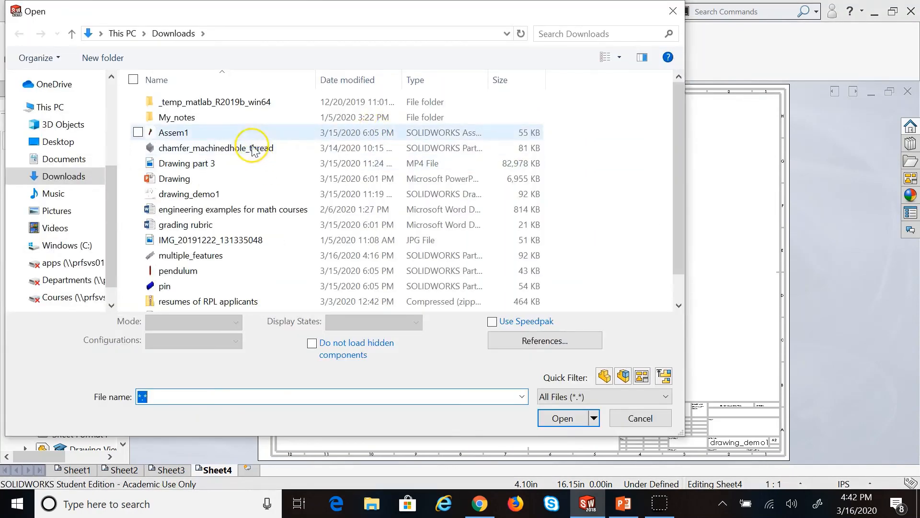
{"action": "left_click", "coordinate": [241, 129]}
{"action": "double_click", "coordinate": [241, 133]}
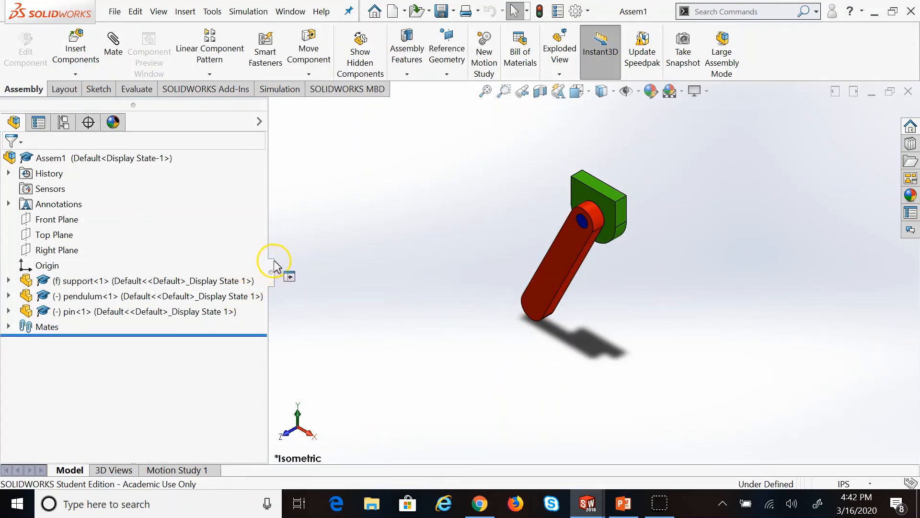
{"action": "left_click_drag", "start_coordinate": [267, 253], "coordinate": [163, 253]}
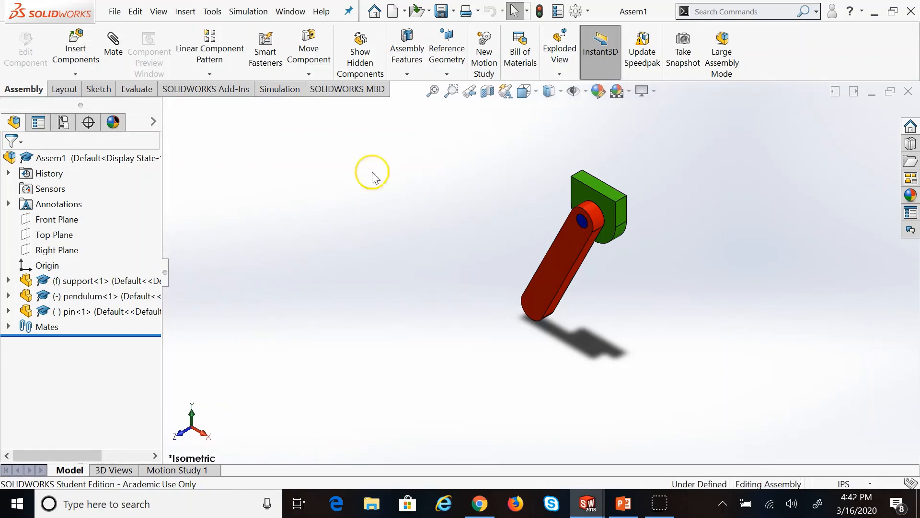
Start an exploded view of Assem1 and pull the pendulum forward along Z, away from the support, as a regular explode step.
{"action": "left_click", "coordinate": [557, 48]}
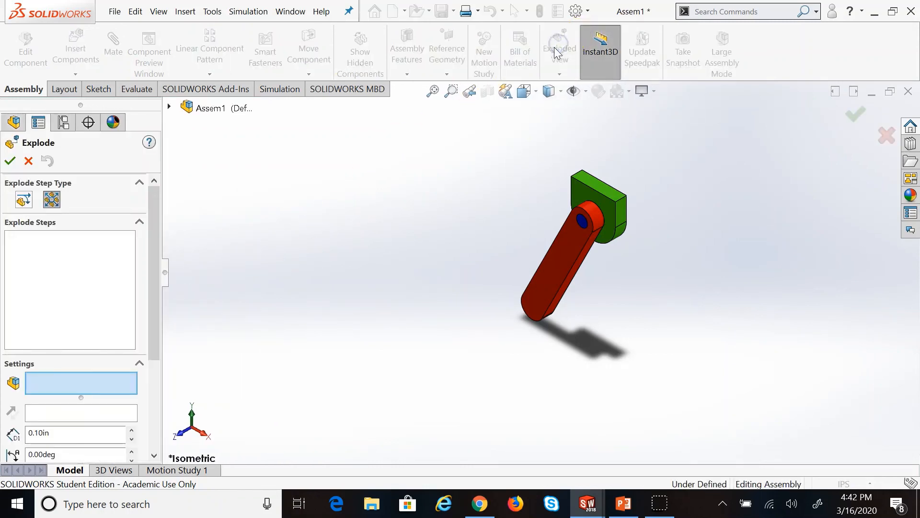
{"action": "left_click", "coordinate": [554, 262]}
{"action": "left_click", "coordinate": [550, 271]}
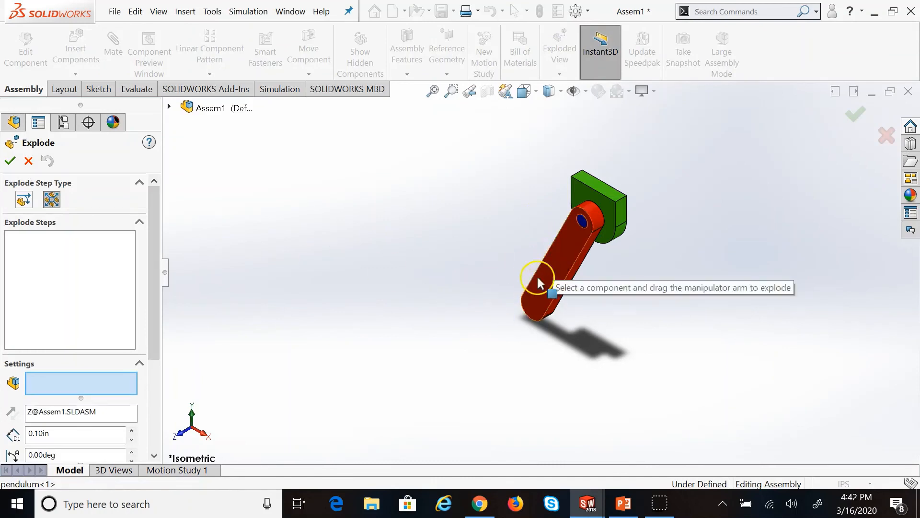
{"action": "left_click", "coordinate": [279, 267]}
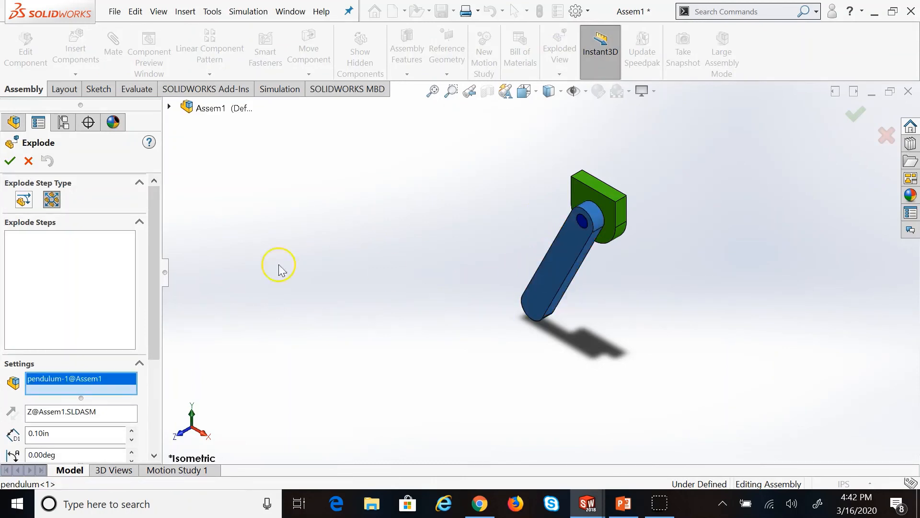
{"action": "left_click_drag", "start_coordinate": [154, 266], "coordinate": [182, 221]}
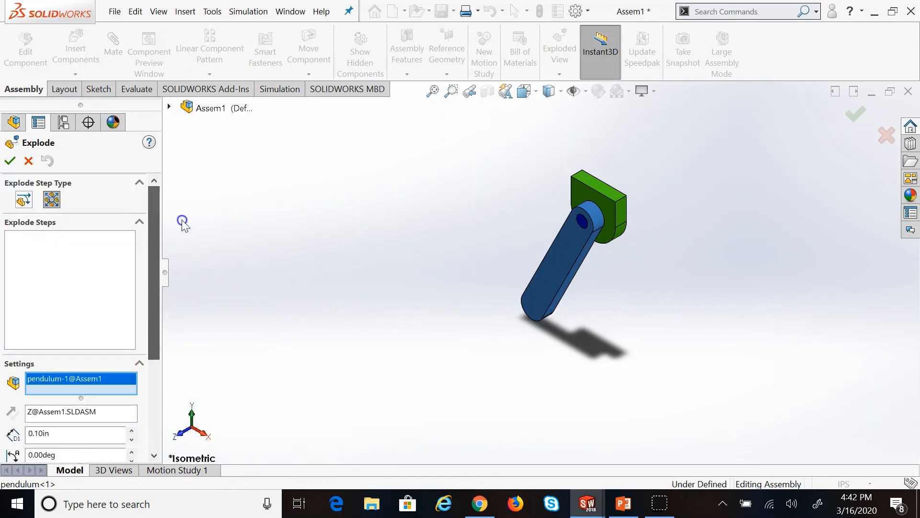
{"action": "left_click", "coordinate": [28, 204]}
{"action": "left_click_drag", "start_coordinate": [499, 294], "coordinate": [482, 263]}
Explode the pin backward along Z until it sits behind the support, and complete the exploded view.
{"action": "left_click", "coordinate": [590, 228]}
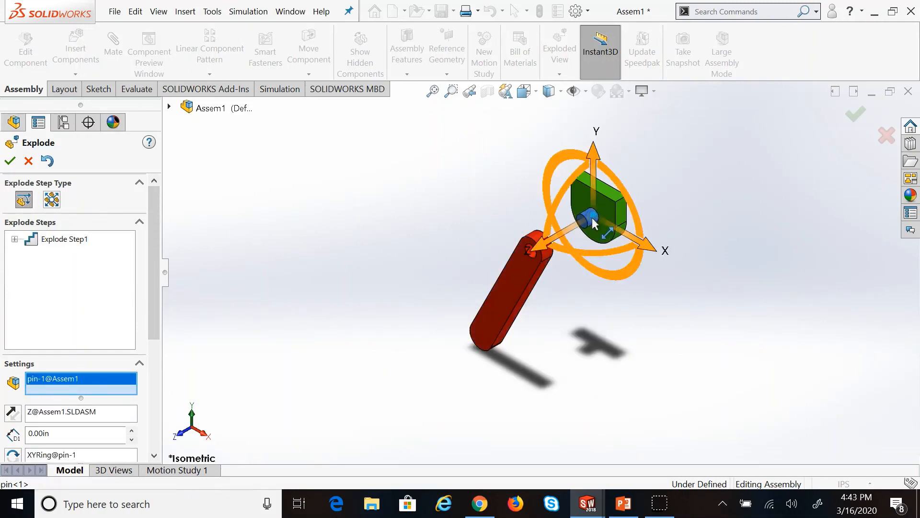
{"action": "left_click_drag", "start_coordinate": [546, 241], "coordinate": [697, 182]}
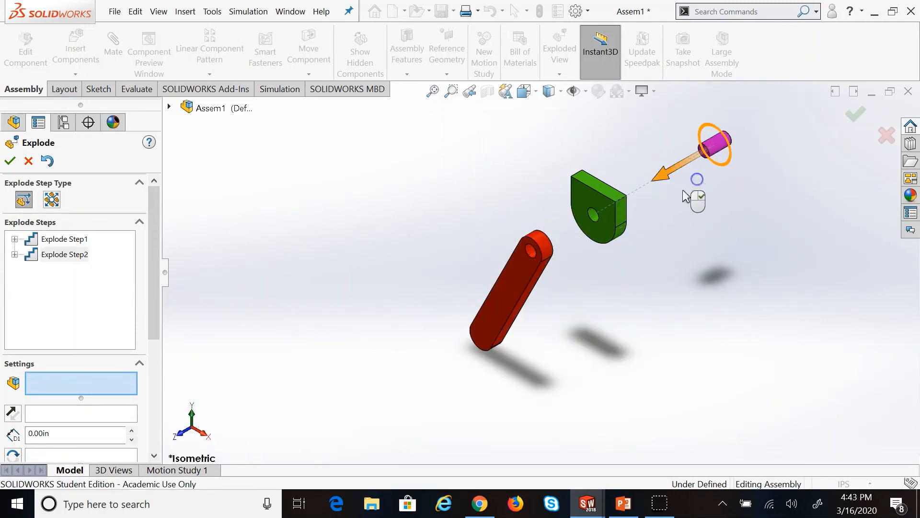
{"action": "left_click", "coordinate": [9, 161]}
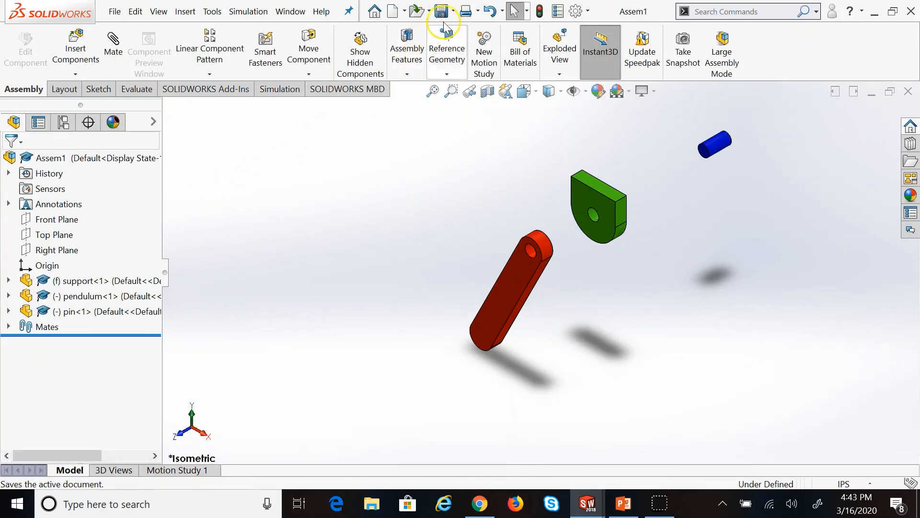
Save and close Assem1, rebuild drawing_demo1 and add a new sheet after Sheet4.
{"action": "left_click", "coordinate": [908, 91]}
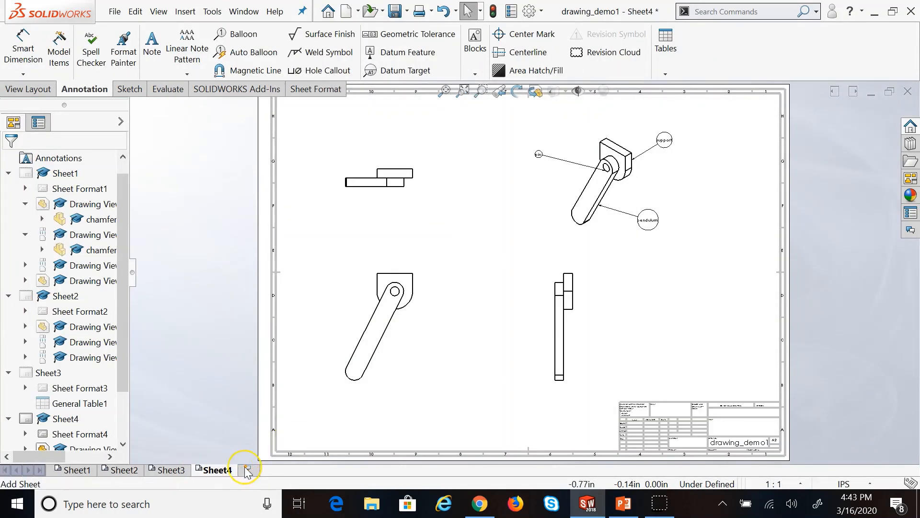
{"action": "left_click", "coordinate": [494, 18]}
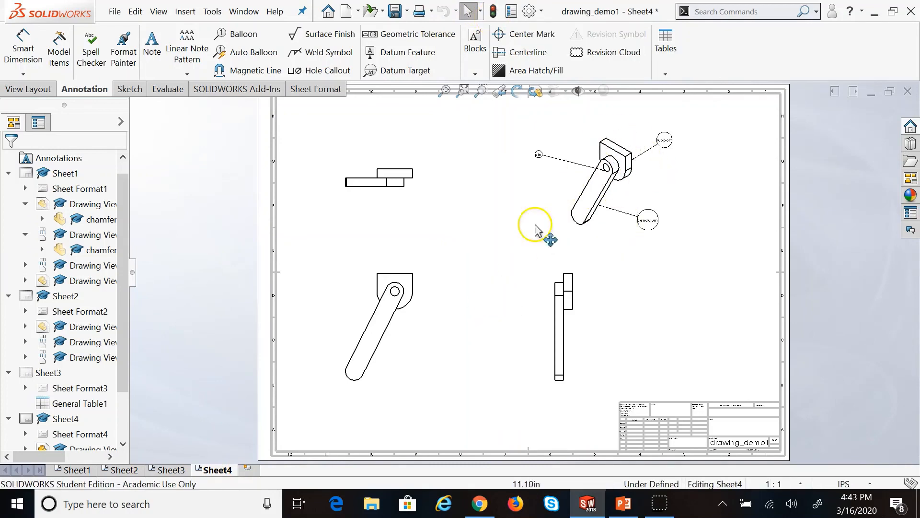
{"action": "left_click", "coordinate": [247, 467]}
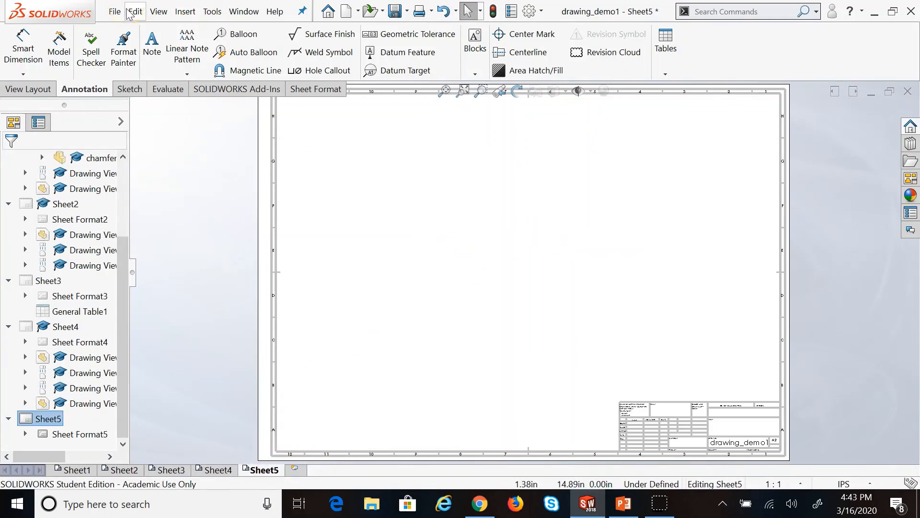
Insert an isometric model view of Assem1 in its exploded state, ExplView1, near the middle of Sheet5.
{"action": "left_click", "coordinate": [32, 88]}
{"action": "left_click", "coordinate": [52, 48]}
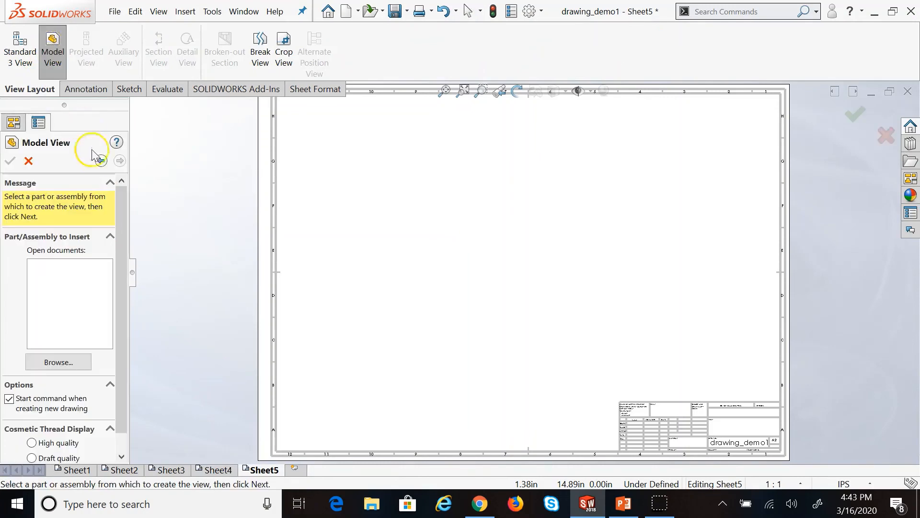
{"action": "left_click", "coordinate": [58, 362]}
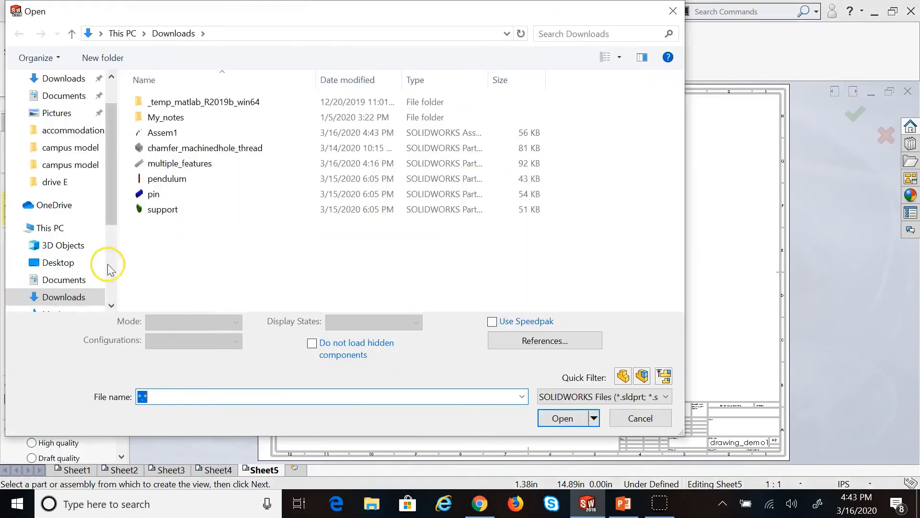
{"action": "left_click", "coordinate": [158, 133]}
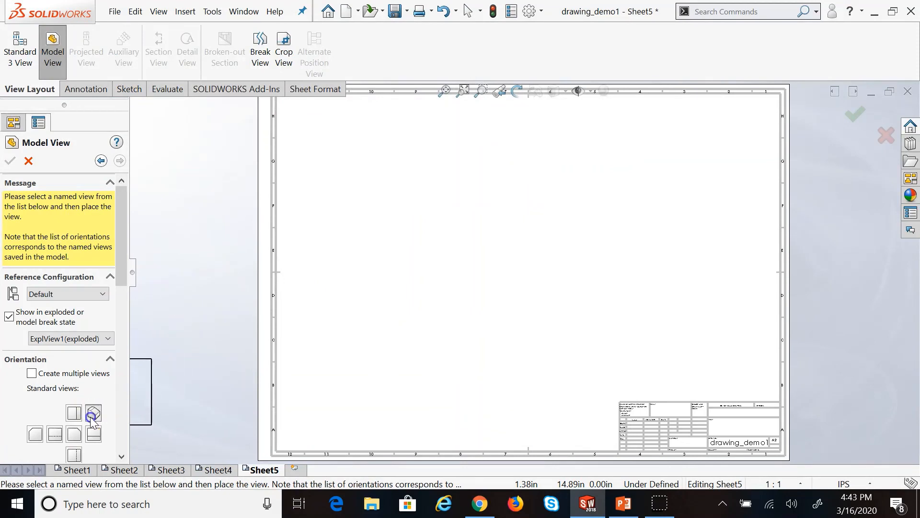
{"action": "left_click", "coordinate": [506, 274]}
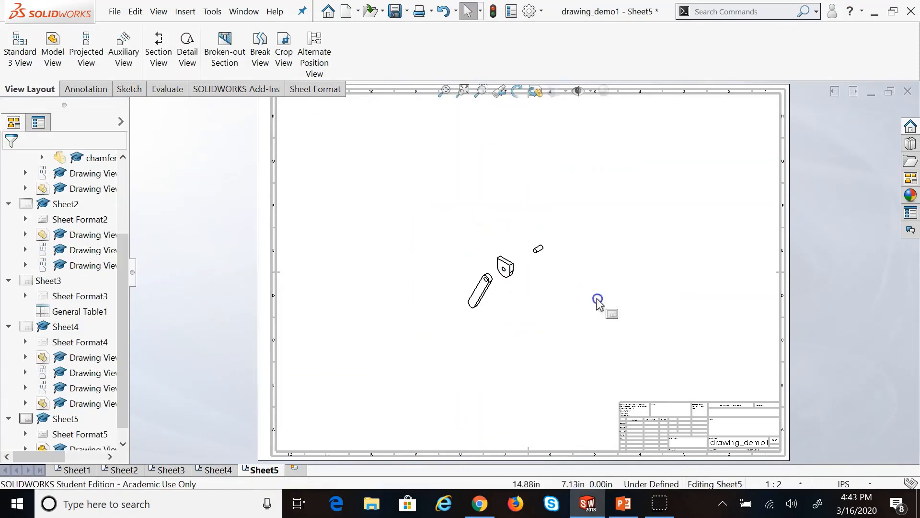
Attach a circular balloon to the pendulum in the exploded view, placed below and to the right of the part.
{"action": "scroll", "coordinate": [598, 302], "scroll_direction": "down", "scroll_amount": 5}
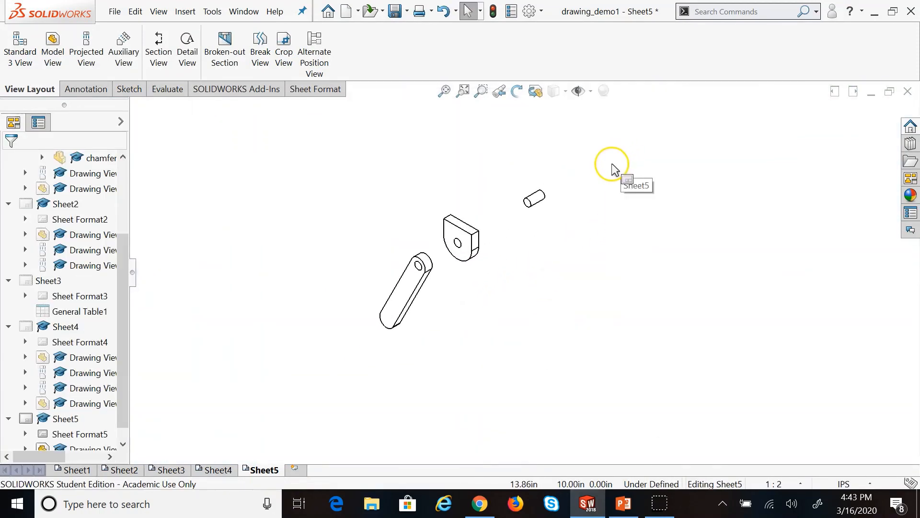
{"action": "left_click", "coordinate": [99, 87]}
{"action": "left_click", "coordinate": [237, 33]}
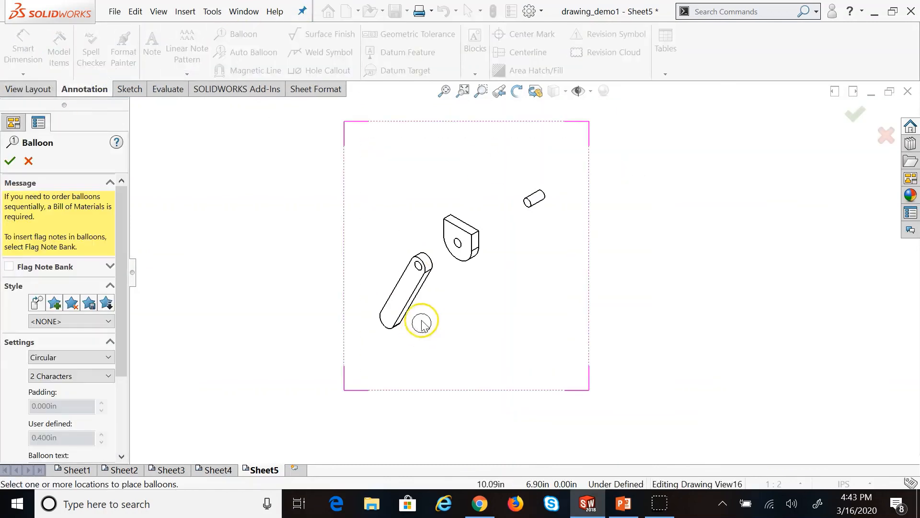
{"action": "left_click", "coordinate": [415, 295]}
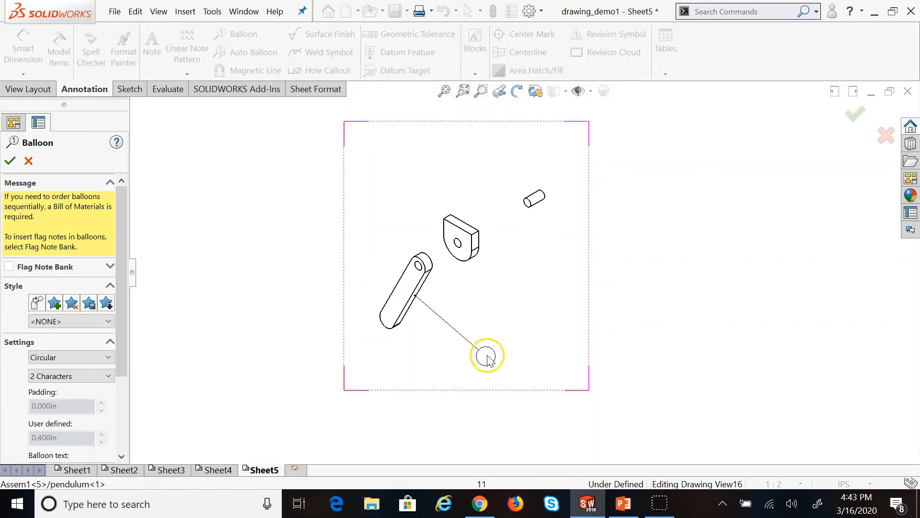
{"action": "left_click", "coordinate": [489, 362]}
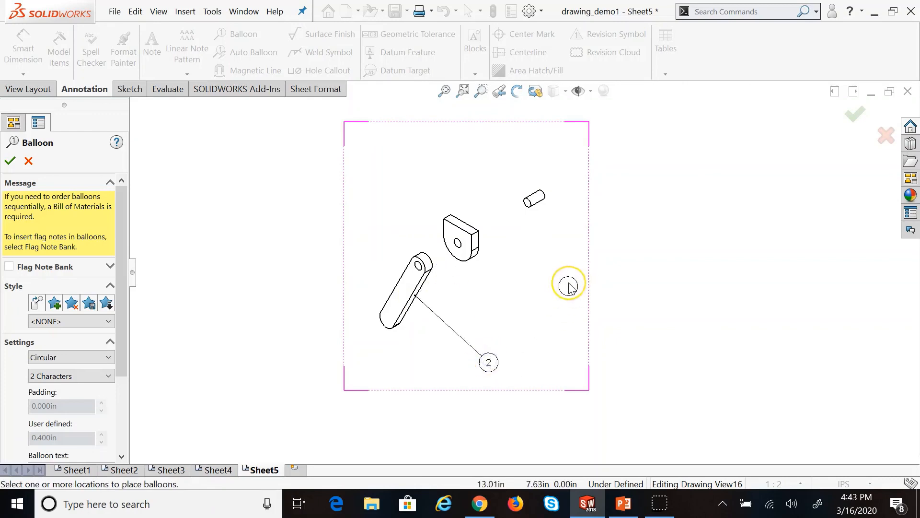
{"action": "key", "text": "Escape"}
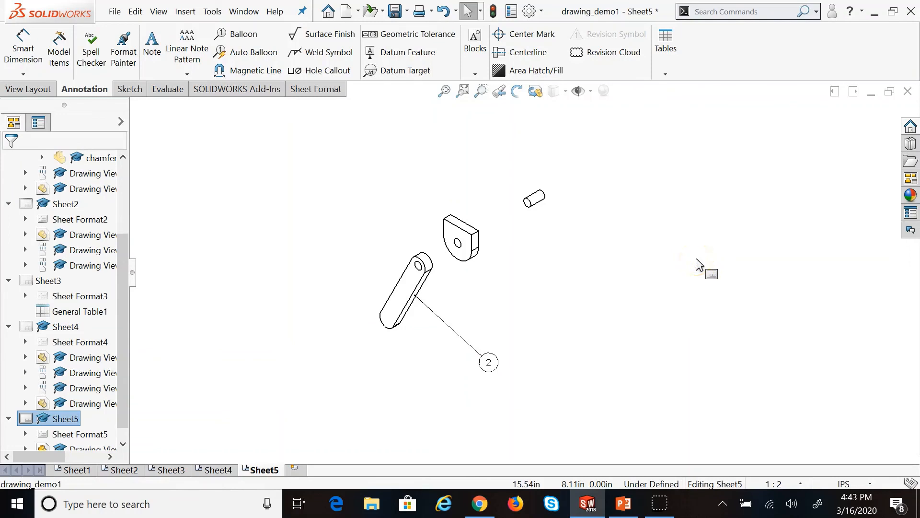
Review the drawing's other sheets in turn, from Sheet4 back to Sheet1.
{"action": "left_click", "coordinate": [169, 472]}
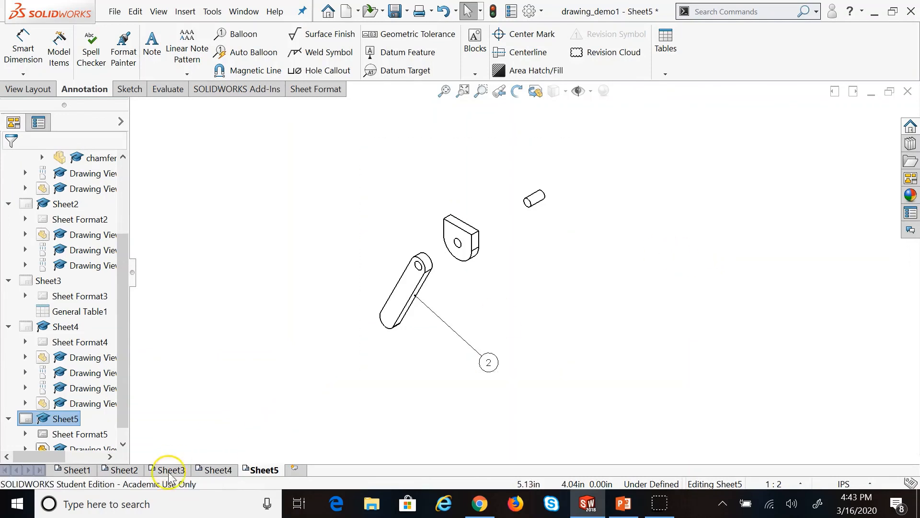
{"action": "left_click", "coordinate": [214, 471]}
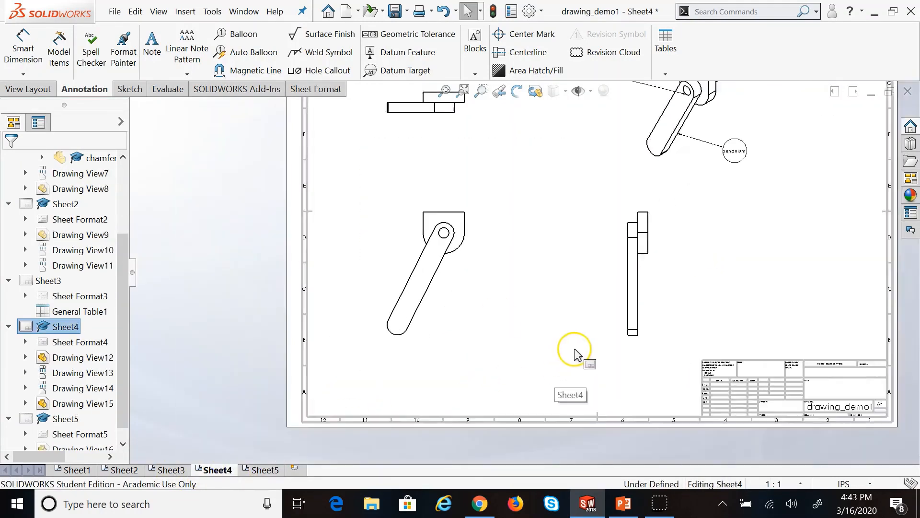
{"action": "left_click", "coordinate": [177, 470]}
{"action": "left_click", "coordinate": [123, 470]}
{"action": "left_click", "coordinate": [77, 470]}
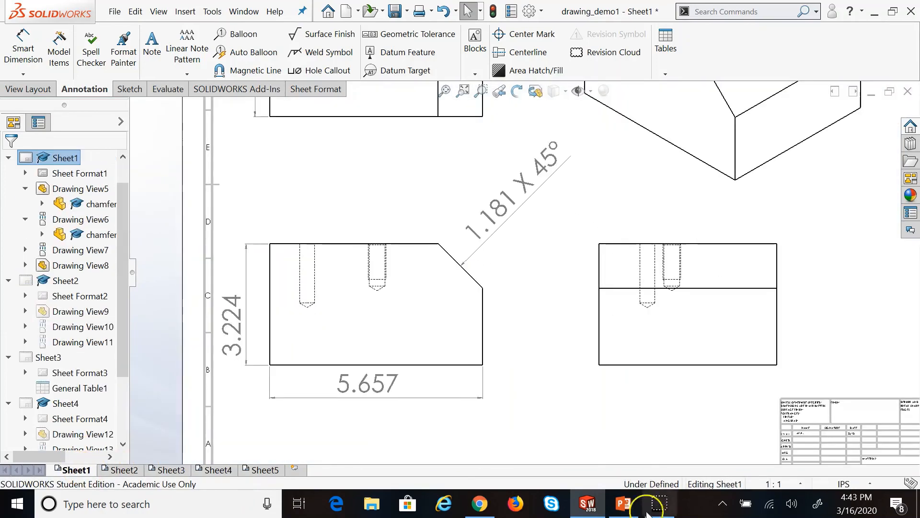
Switch to the Drawing presentation in PowerPoint and examine the dimensioning rules on slides 32 and 33, returning to slide 32.
{"action": "left_click", "coordinate": [624, 504]}
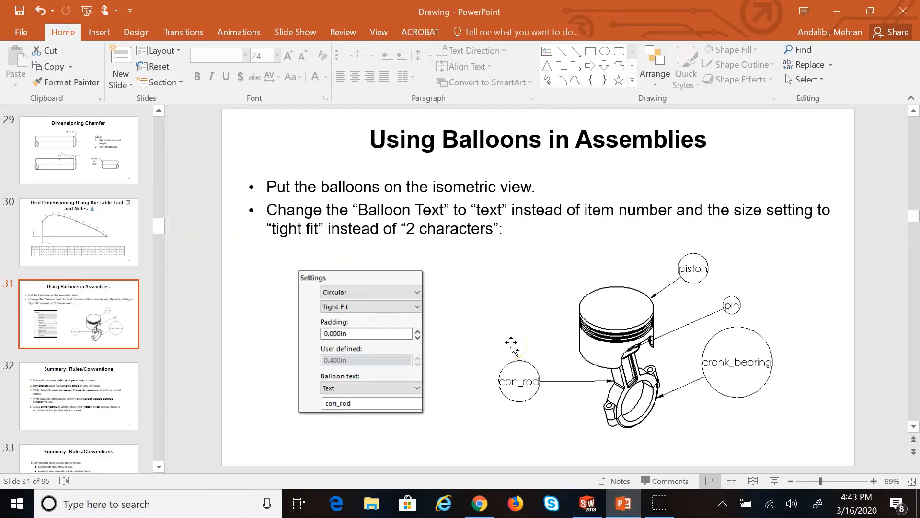
{"action": "left_click", "coordinate": [114, 409]}
{"action": "scroll", "coordinate": [113, 370], "scroll_direction": "down", "scroll_amount": 3}
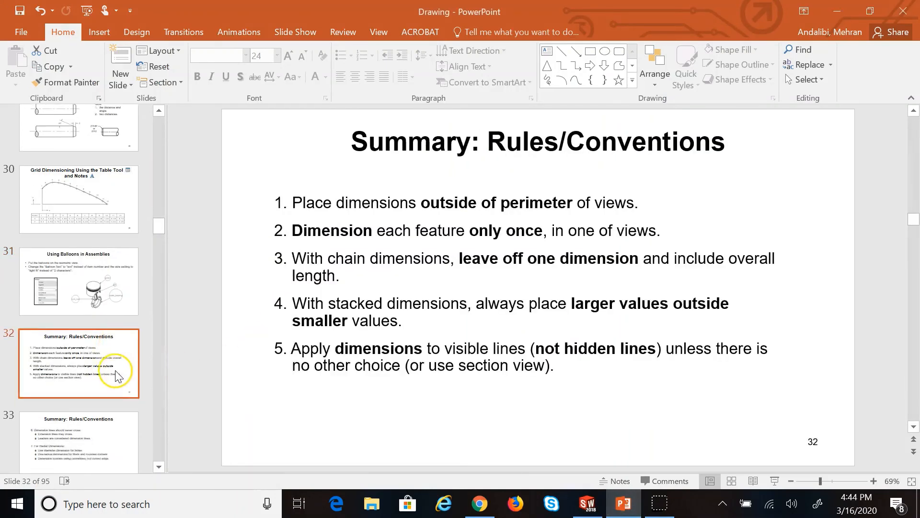
{"action": "left_click", "coordinate": [116, 378]}
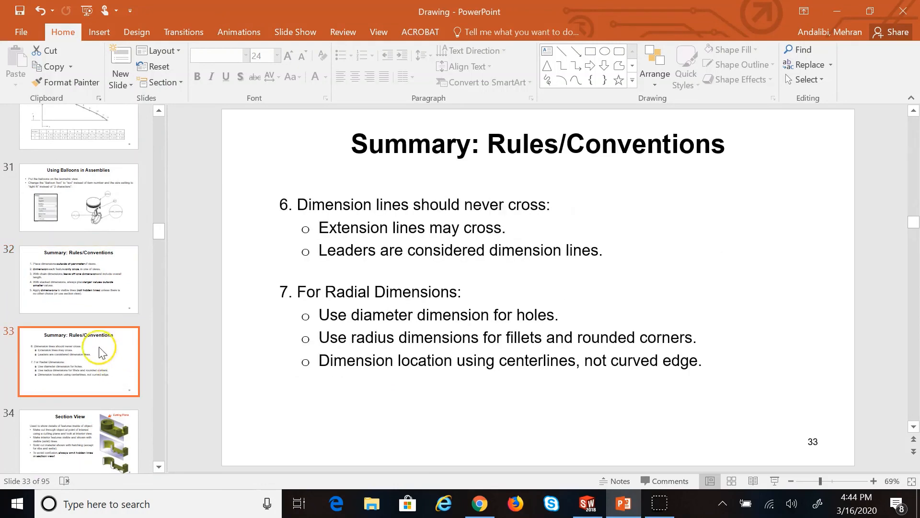
{"action": "left_click", "coordinate": [54, 280]}
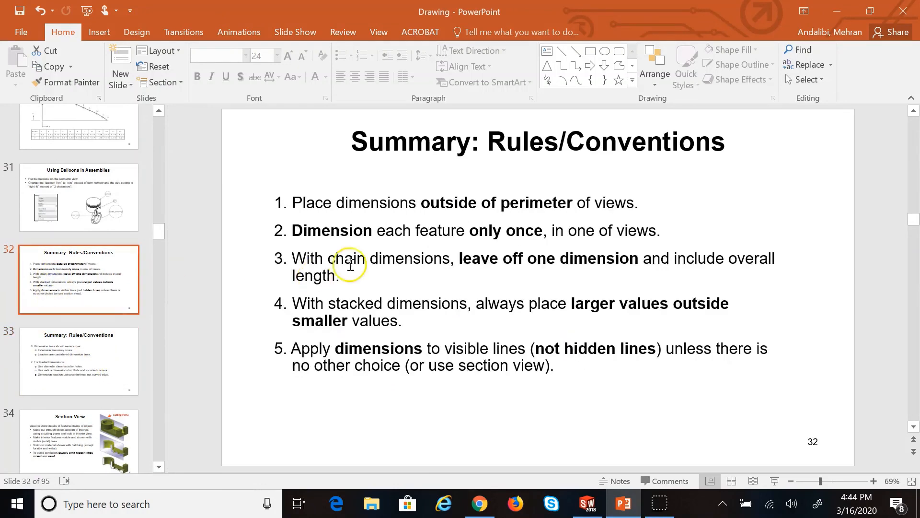